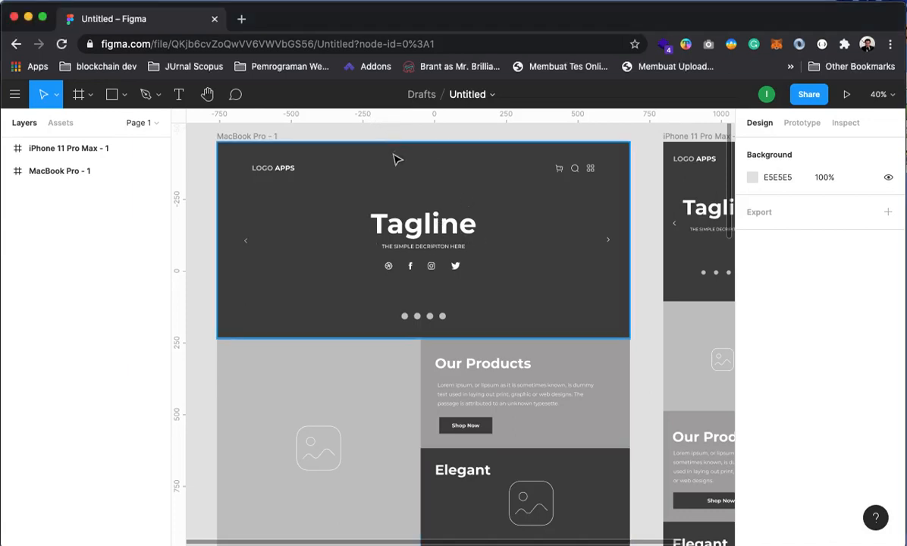
# Pan the wireframe from the hero down to the newsletter and footer and back to the top
pyautogui.moveTo(542, 247); pyautogui.dragTo(343, 214)
pyautogui.moveTo(613, 243); pyautogui.dragTo(487, 232)
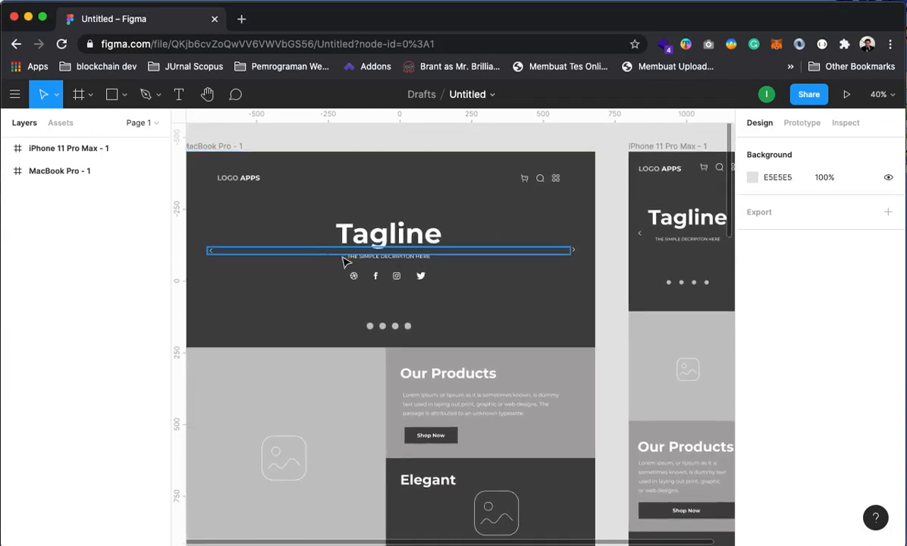
pyautogui.moveTo(318, 249); pyautogui.dragTo(316, 226)
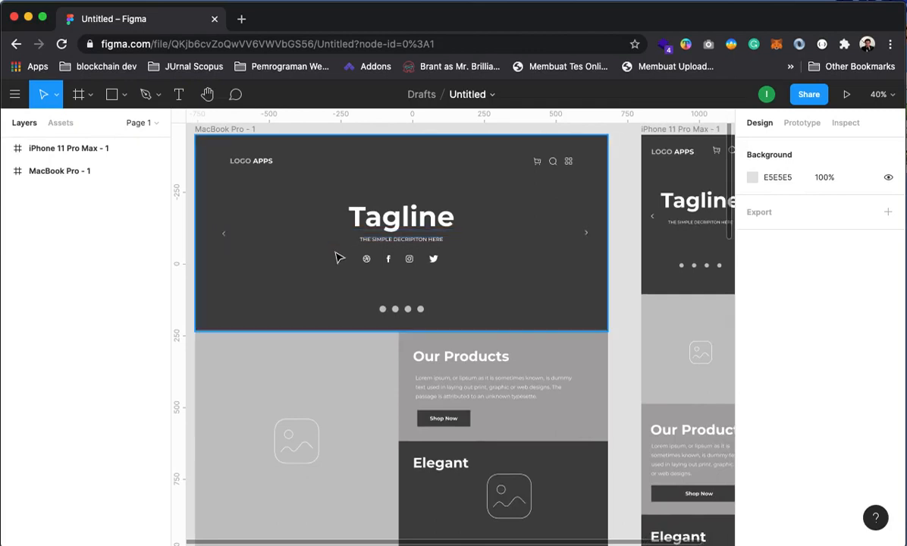
pyautogui.moveTo(369, 386); pyautogui.dragTo(388, 180)
pyautogui.moveTo(425, 338); pyautogui.dragTo(424, 180)
pyautogui.moveTo(447, 376); pyautogui.dragTo(448, 221)
pyautogui.moveTo(444, 344); pyautogui.dragTo(496, 466)
pyautogui.moveTo(492, 236); pyautogui.dragTo(528, 479)
pyautogui.moveTo(506, 227); pyautogui.dragTo(476, 494)
pyautogui.moveTo(524, 270); pyautogui.dragTo(526, 132)
pyautogui.moveTo(552, 332); pyautogui.dragTo(389, 119)
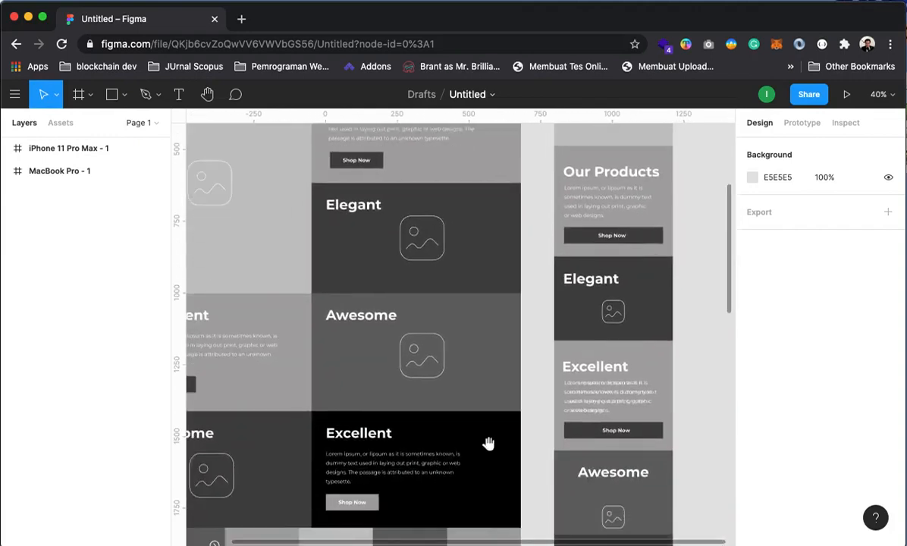
pyautogui.moveTo(569, 396); pyautogui.dragTo(548, 545)
pyautogui.moveTo(534, 258); pyautogui.dragTo(602, 432)
pyautogui.moveTo(515, 389); pyautogui.dragTo(549, 320)
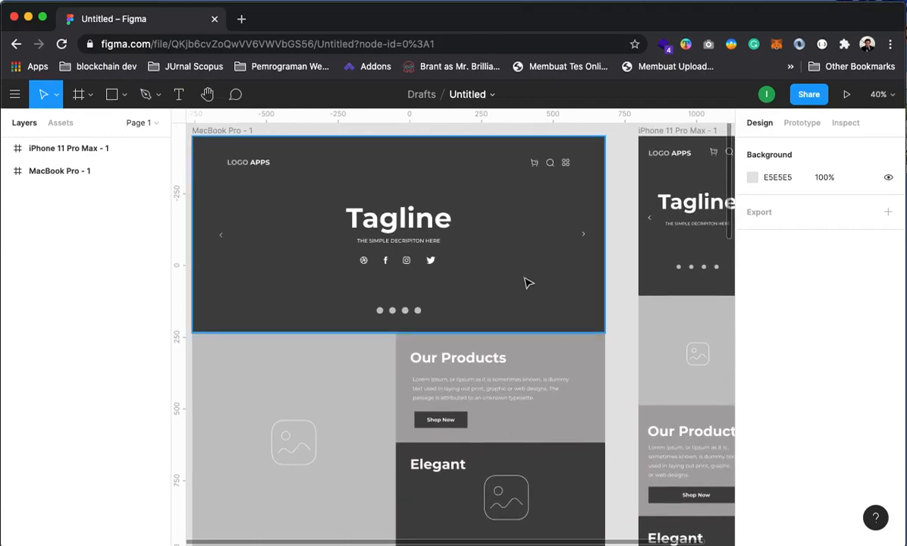
# Load figma.com in a new tab, move the wireframe file into its own window, and go to Community
pyautogui.click(241, 18)
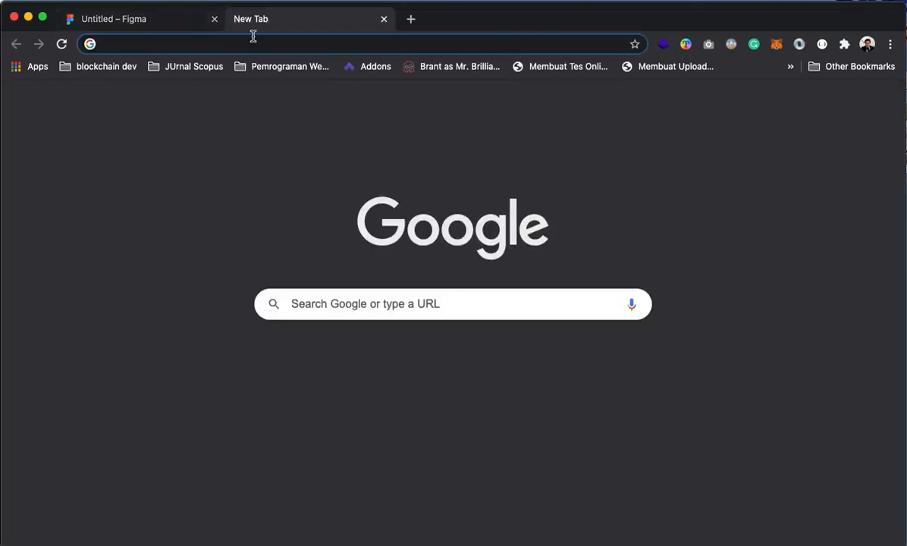
pyautogui.write('figma.com')
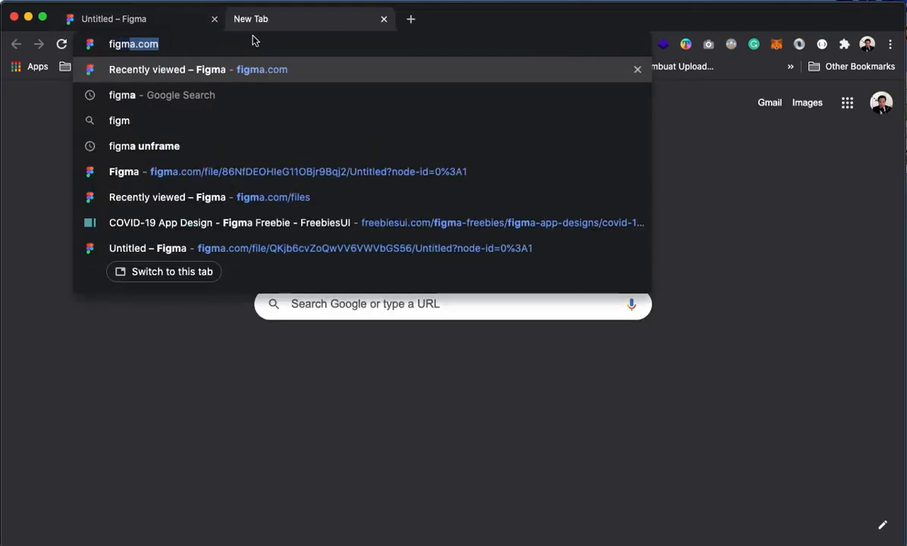
pyautogui.press('Return')
pyautogui.click(98, 16)
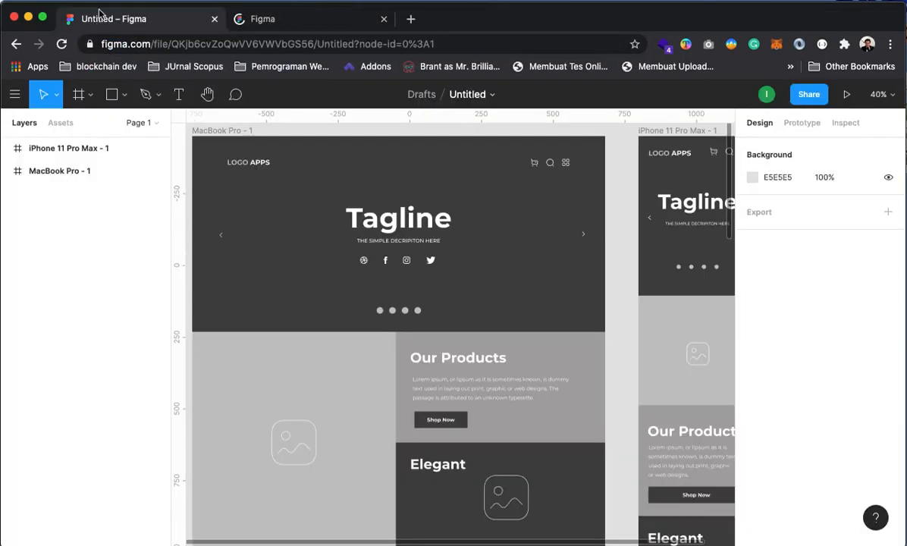
pyautogui.moveTo(99, 14); pyautogui.dragTo(902, 48)
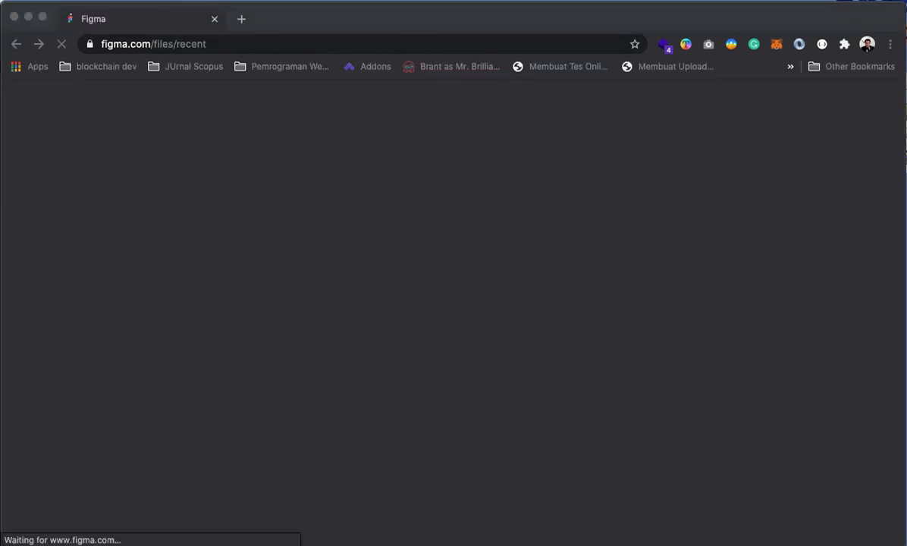
pyautogui.click(144, 22)
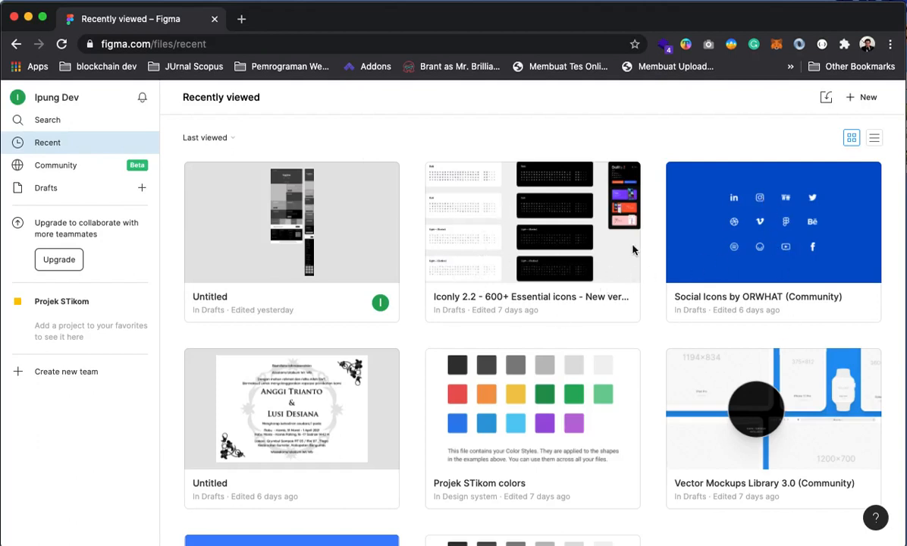
pyautogui.click(463, 213)
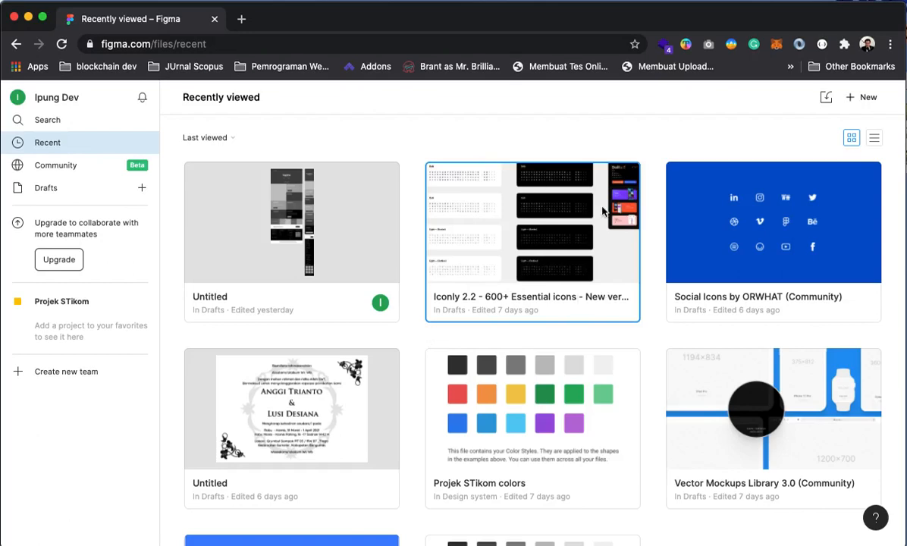
pyautogui.click(46, 161)
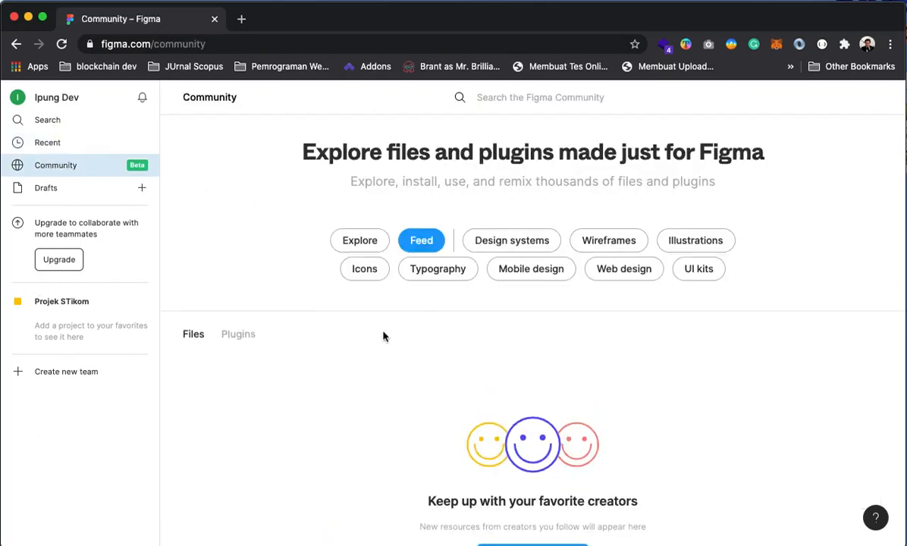
# Browse the Icons category to the Iconly 2.2 page, then reopen Iconly 2.2 from Recently viewed
pyautogui.click(364, 268)
pyautogui.scroll(-1, 314, 392)
pyautogui.scroll(-5, 314, 392)
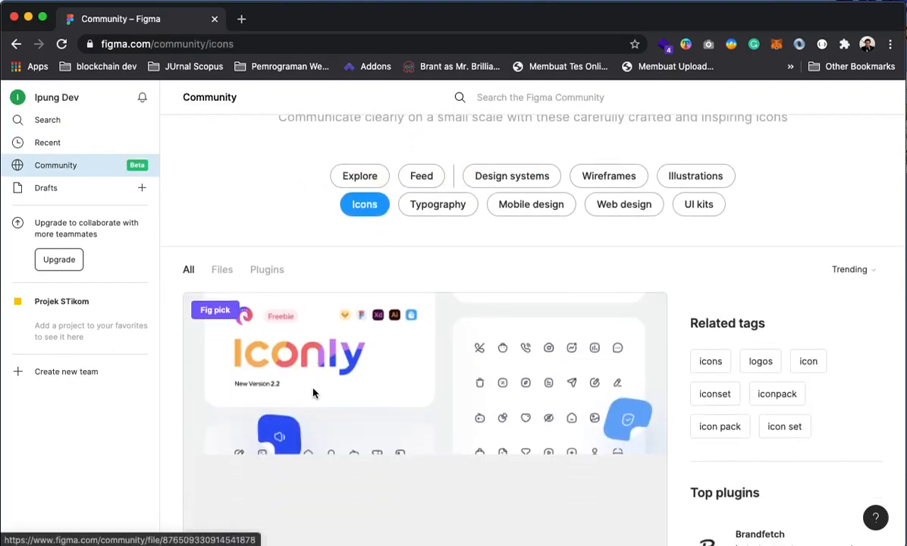
pyautogui.scroll(4, 228, 250)
pyautogui.scroll(-2, 310, 379)
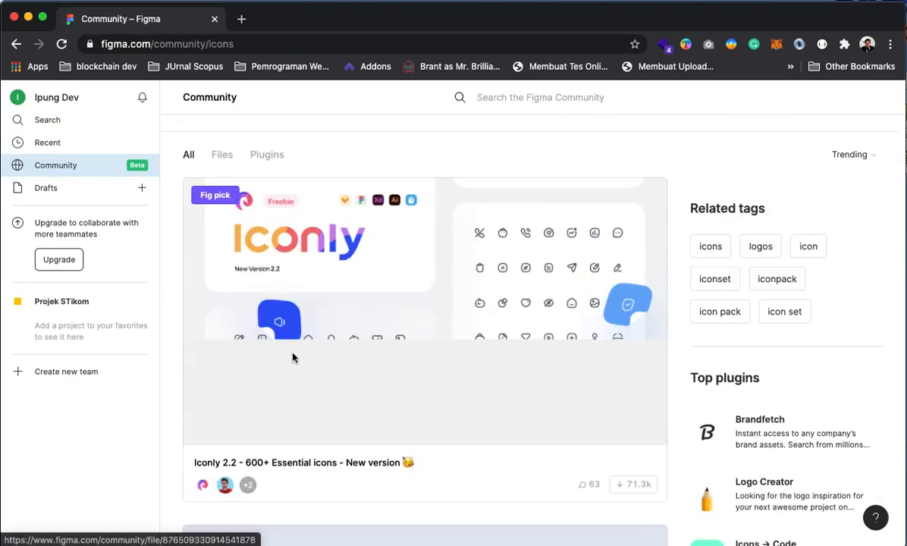
pyautogui.click(385, 290)
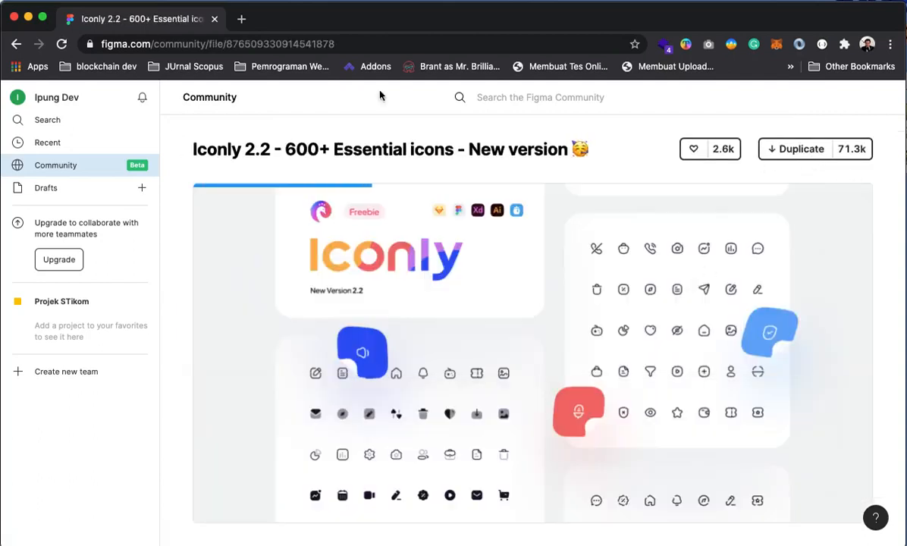
pyautogui.click(48, 143)
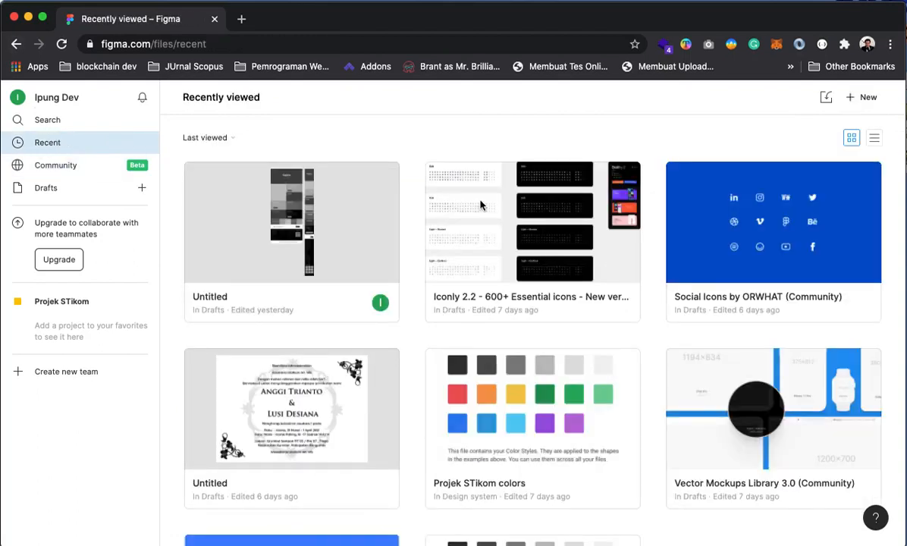
pyautogui.click(519, 256)
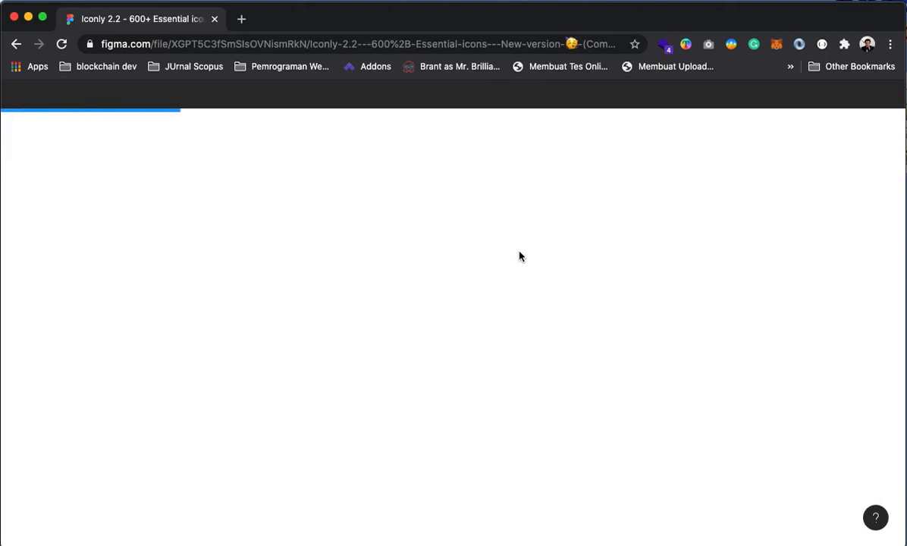
# Load figma.com in a second tab and create a new blank design file with + New
pyautogui.click(241, 19)
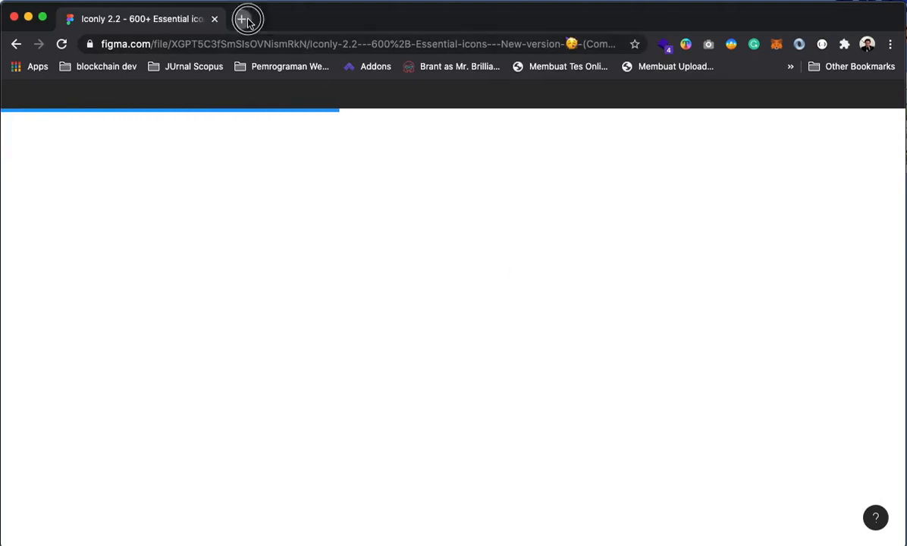
pyautogui.write('figm')
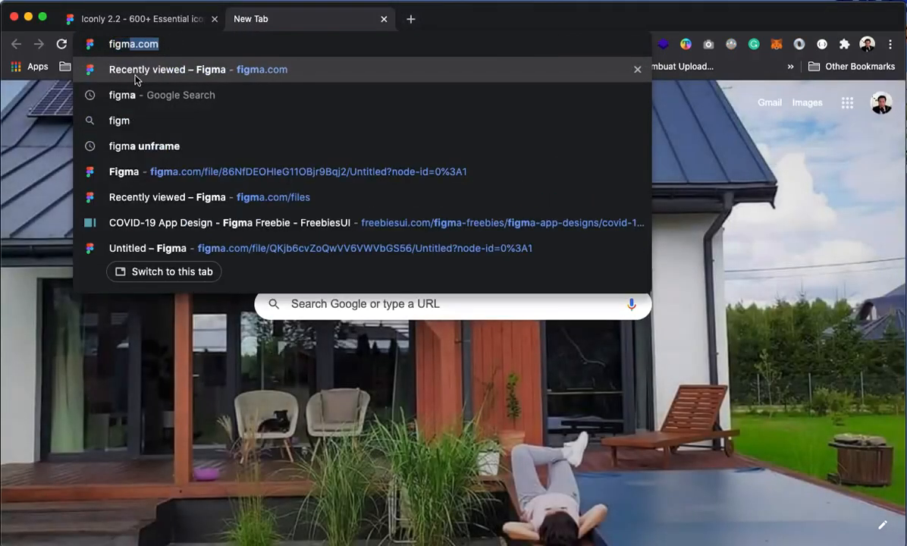
pyautogui.press('Return')
pyautogui.click(129, 19)
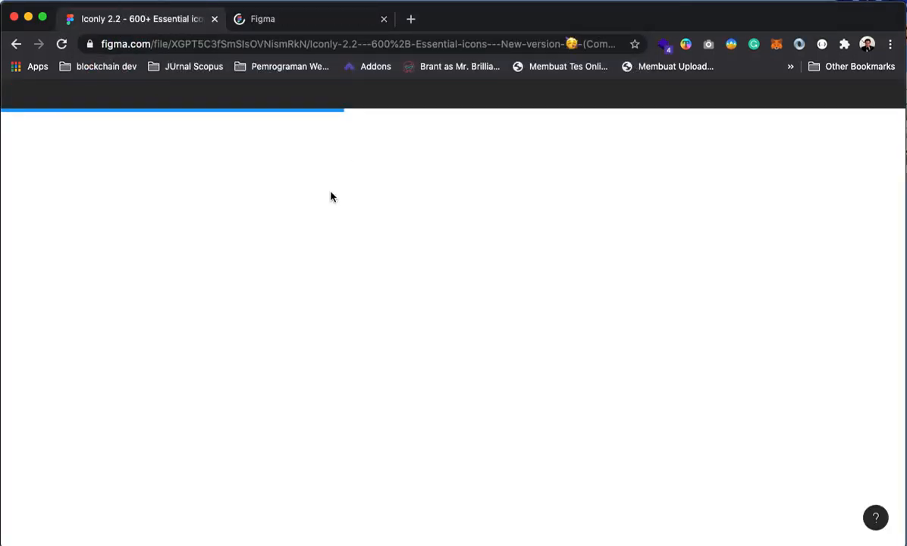
pyautogui.click(294, 20)
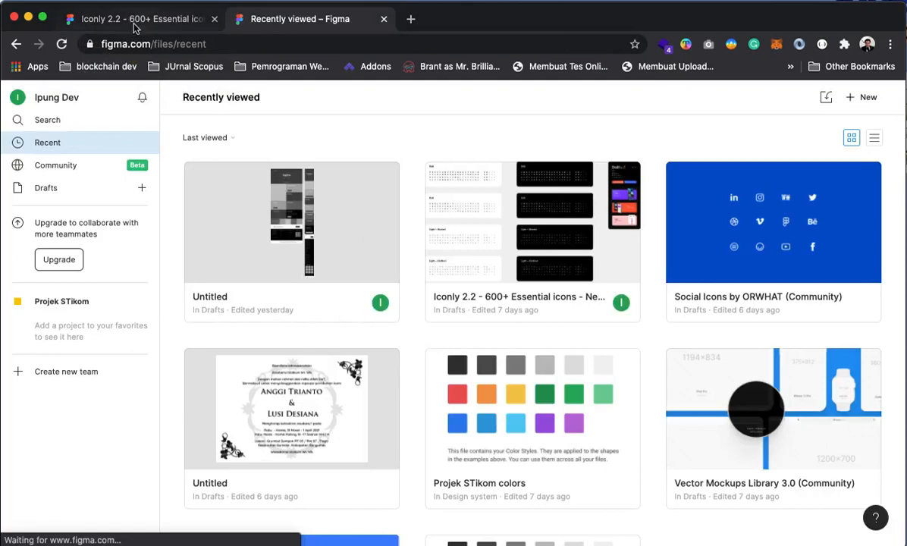
pyautogui.click(131, 22)
pyautogui.click(341, 21)
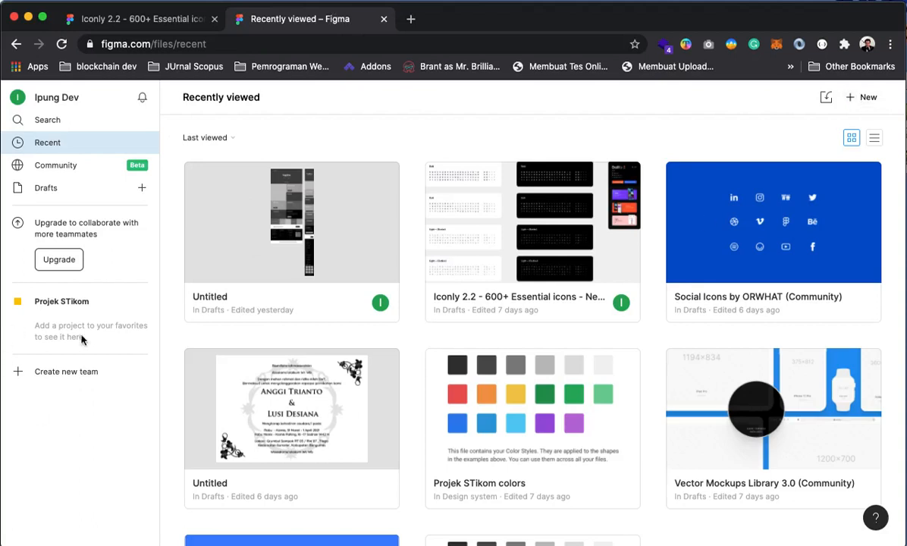
pyautogui.click(861, 102)
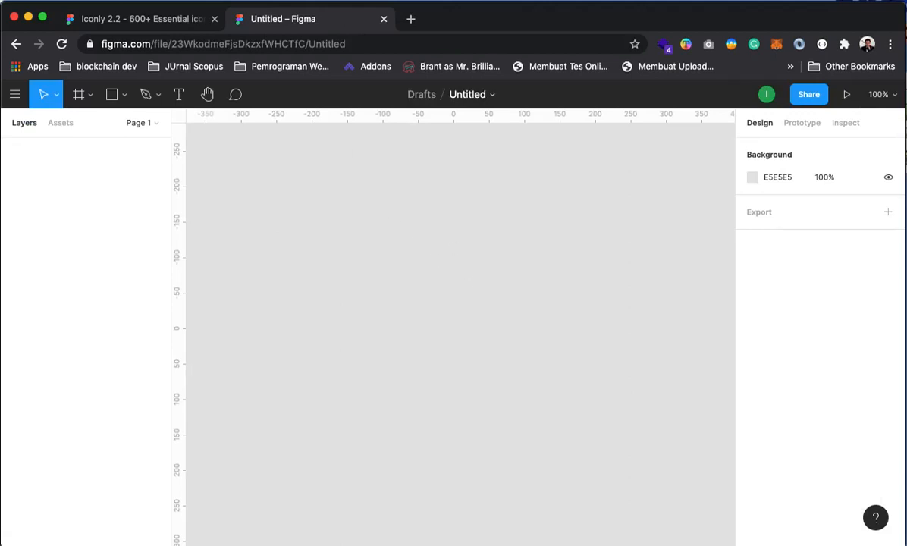
pyautogui.click(101, 18)
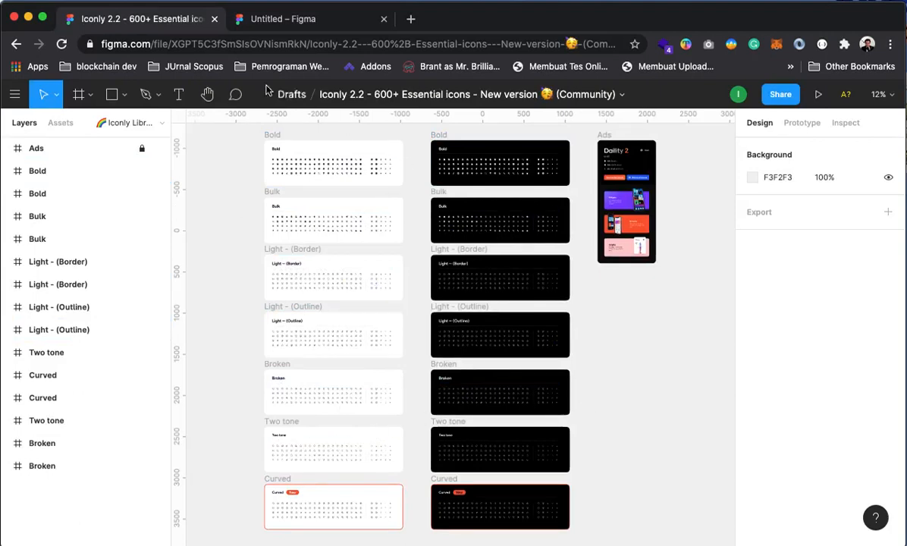
# Load figma.com in a third tab and go to the Community page from the sidebar
pyautogui.click(410, 18)
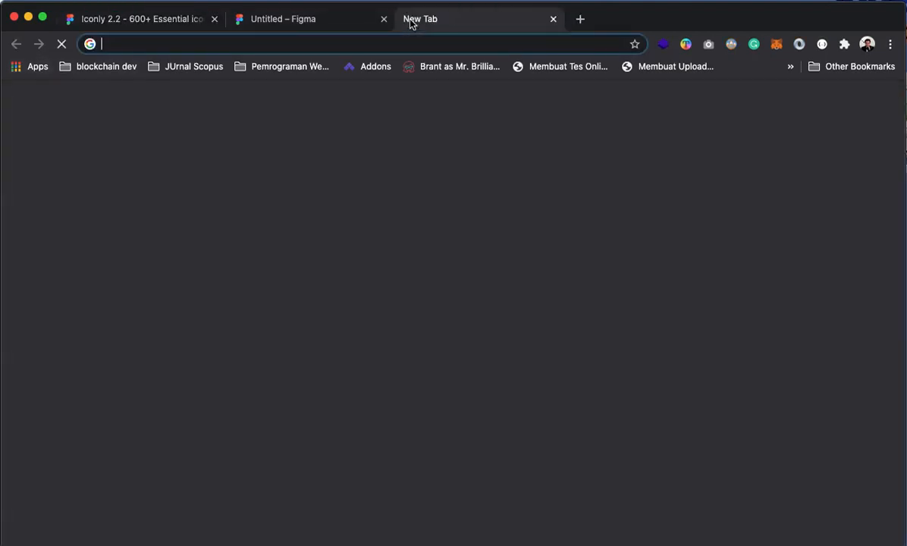
pyautogui.write('figma.com')
pyautogui.press('Return')
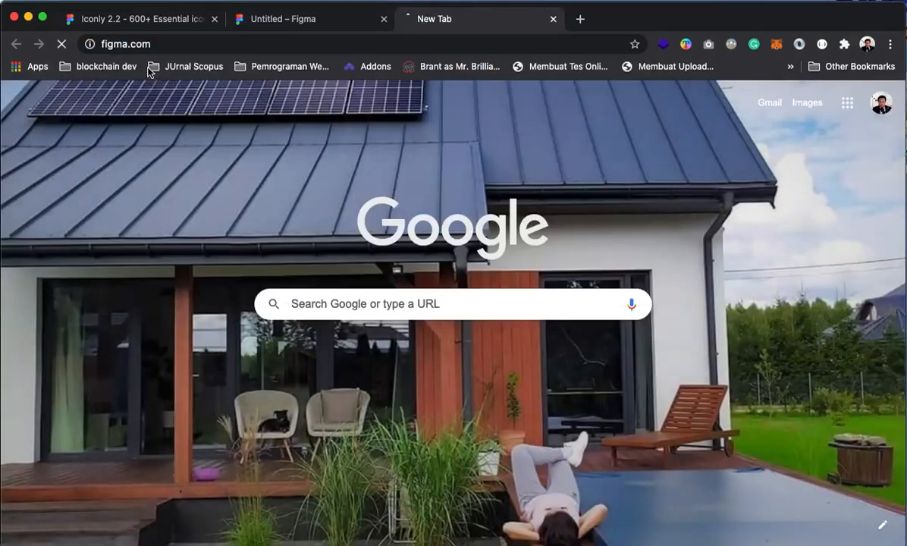
pyautogui.click(301, 20)
pyautogui.click(413, 19)
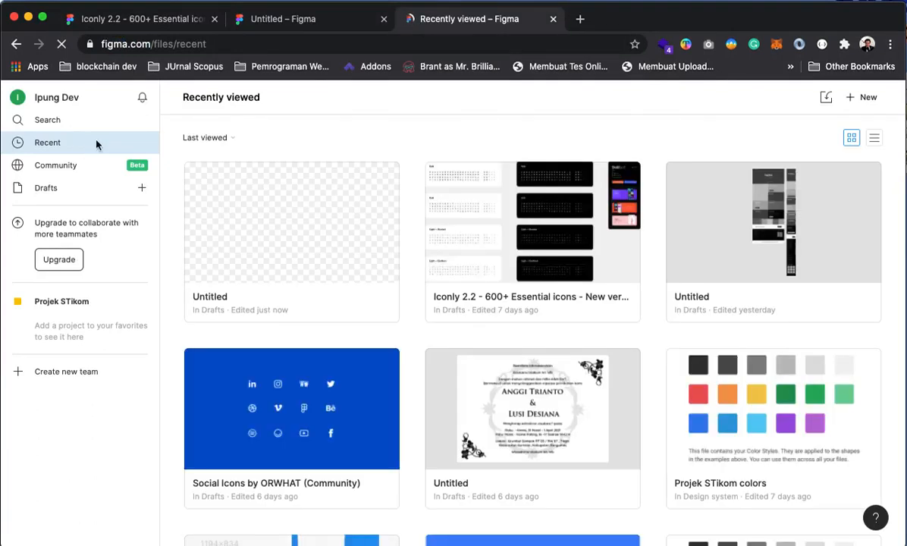
pyautogui.scroll(-2, 298, 323)
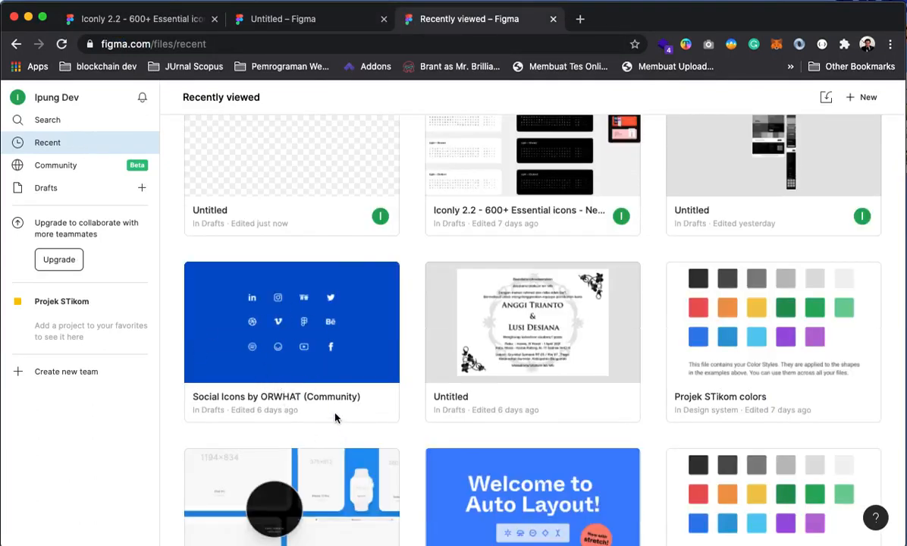
pyautogui.click(61, 167)
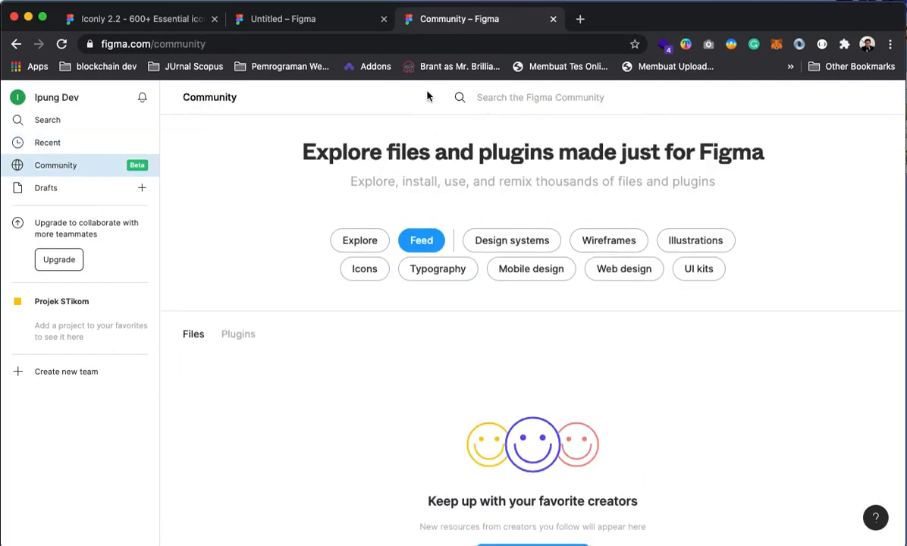
# Search the Community for 'social media' files, then switch back to the Untitled design file
pyautogui.click(505, 107)
pyautogui.write('social media')
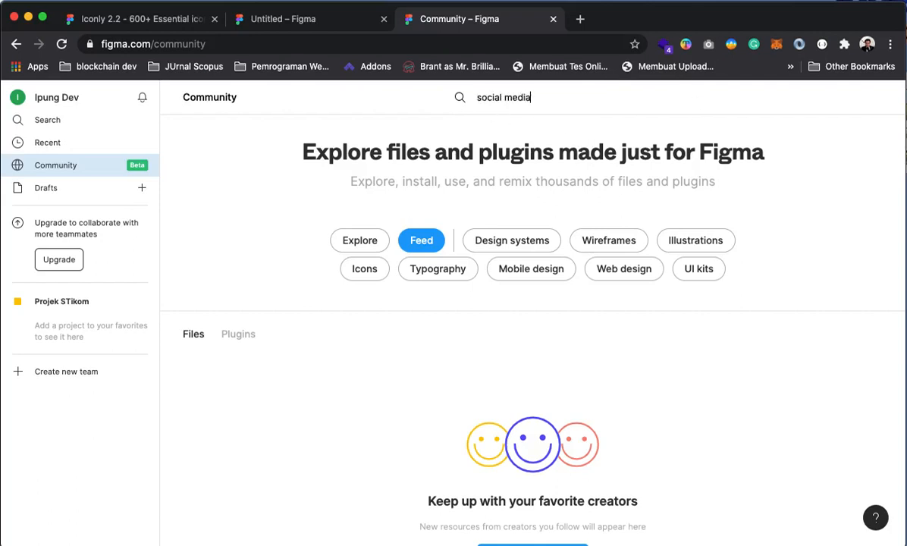
pyautogui.press('Return')
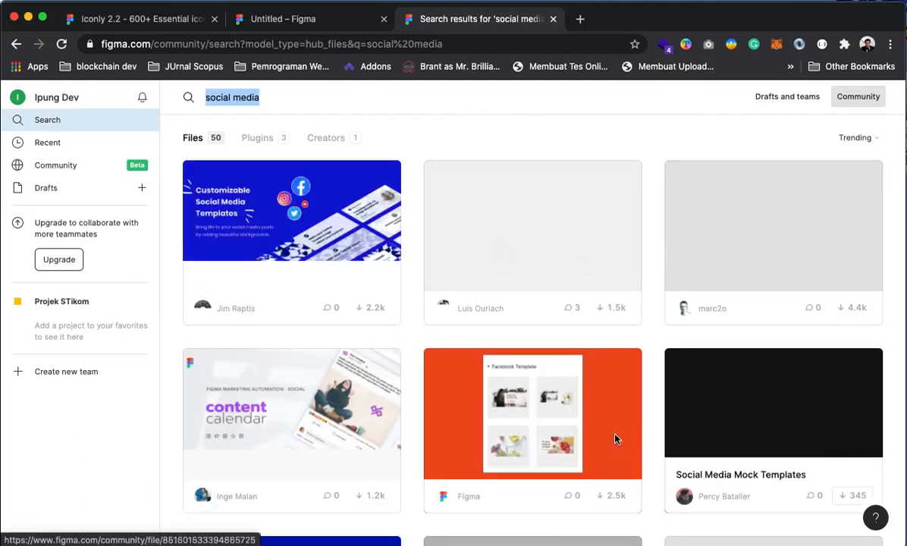
pyautogui.scroll(-5, 355, 419)
pyautogui.scroll(5, 670, 297)
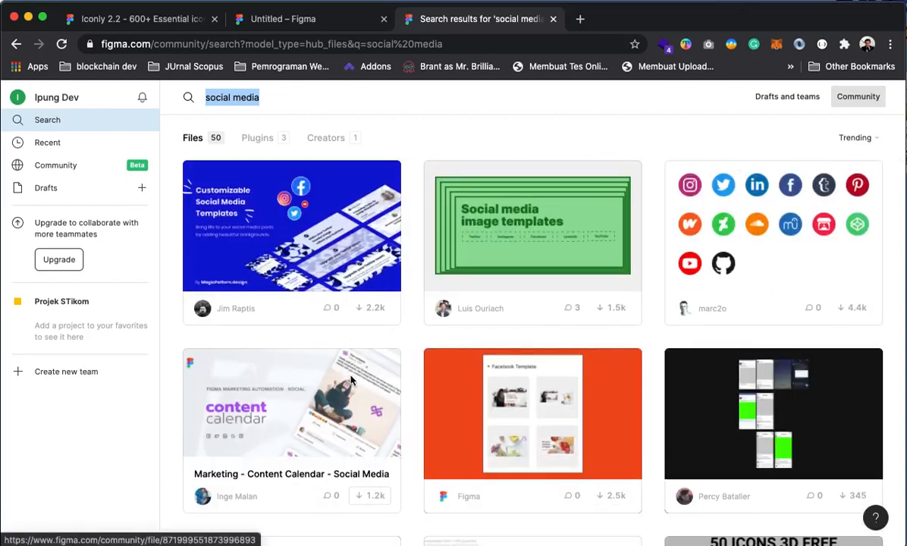
pyautogui.click(300, 18)
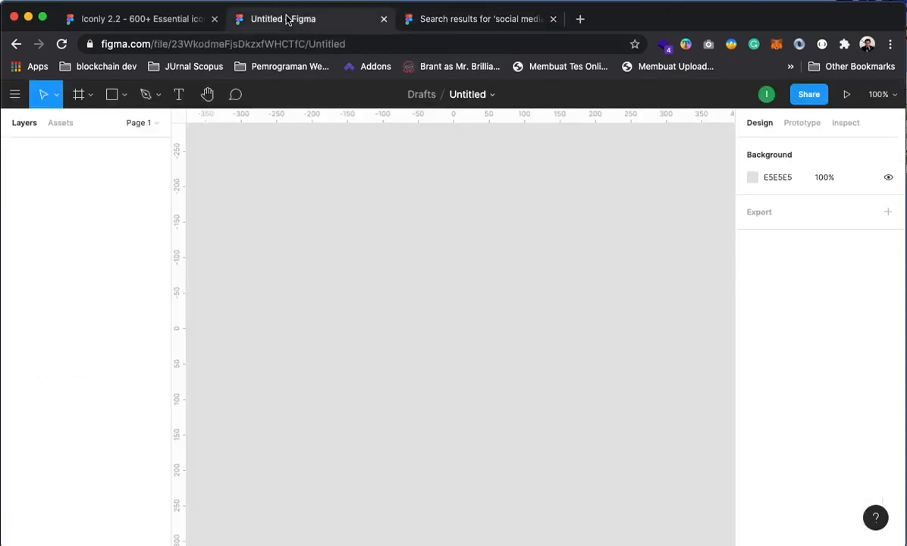
# Close the search tab and add a 1152×700 MacBook frame from the Frame tool's Desktop presets
pyautogui.click(553, 18)
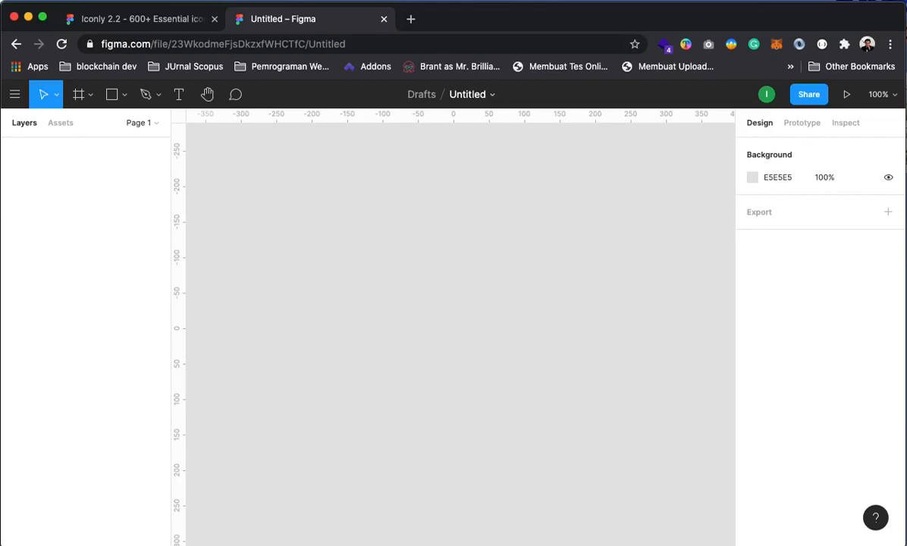
pyautogui.click(140, 123)
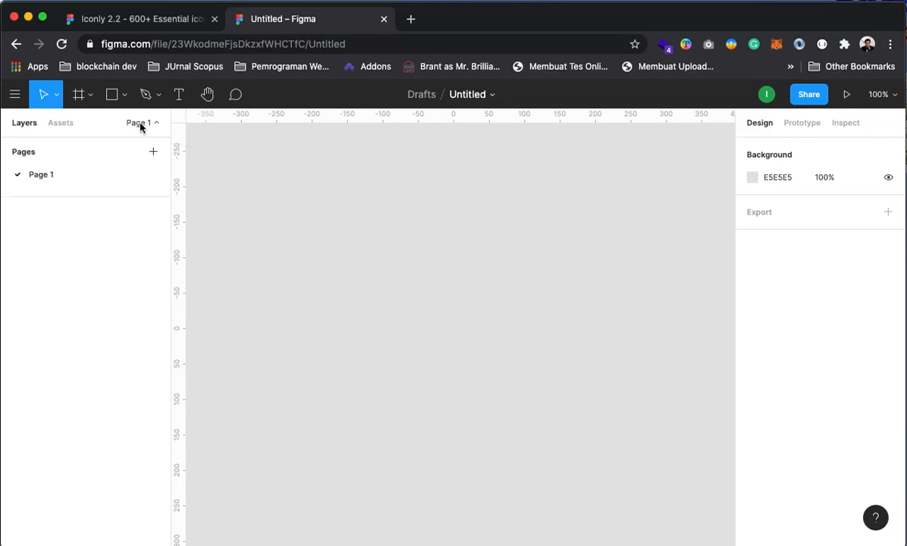
pyautogui.click(140, 124)
pyautogui.click(80, 96)
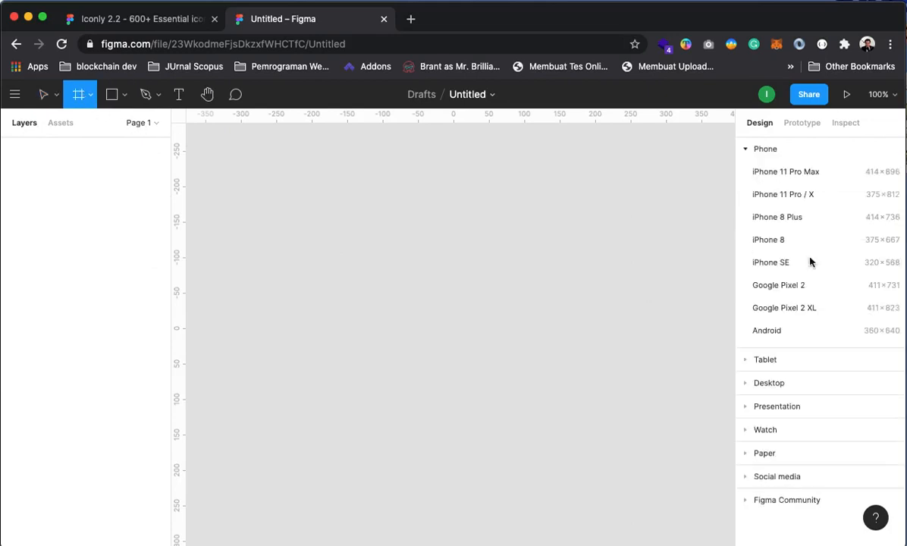
pyautogui.click(767, 382)
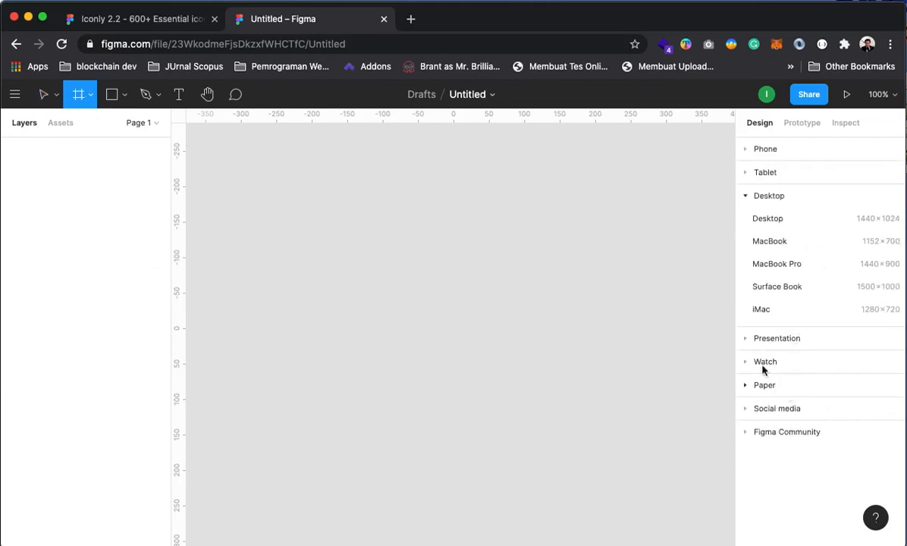
pyautogui.click(776, 241)
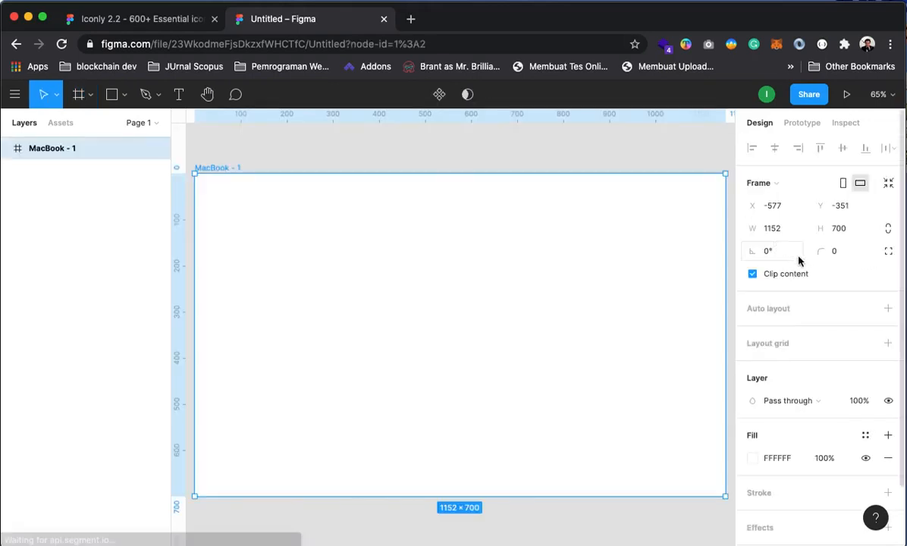
pyautogui.doubleClick(51, 148)
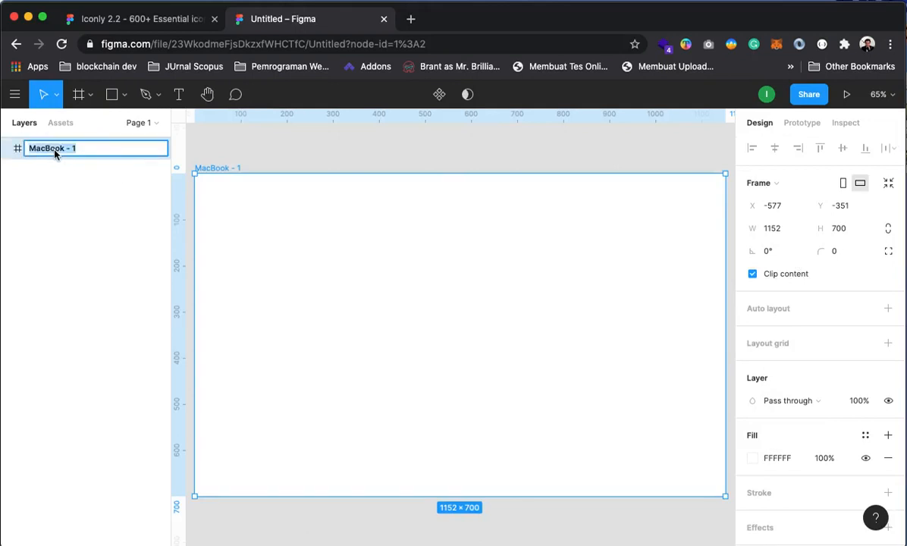
# Rename the MacBook - 1 frame to 'Web'
pyautogui.write('Web')
pyautogui.press('Return')
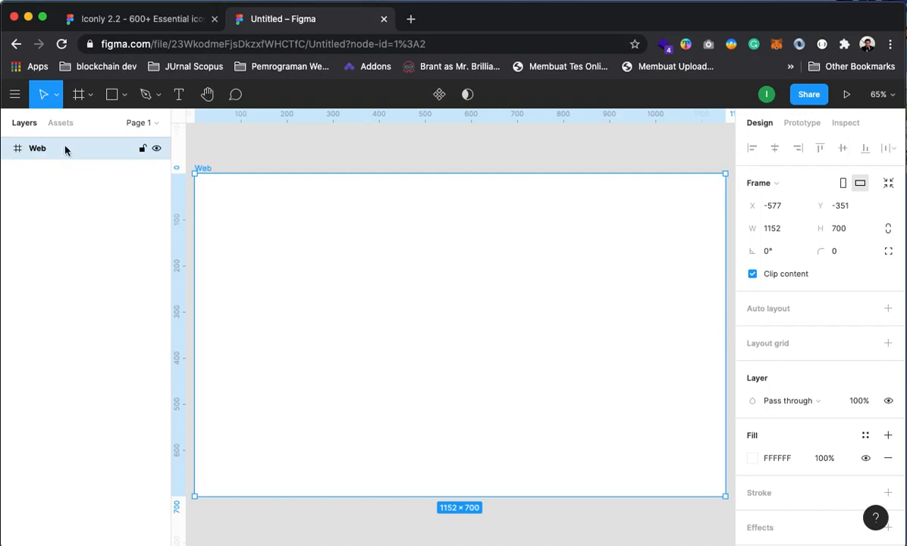
pyautogui.click(353, 158)
pyautogui.click(34, 148)
# Add a Columns layout grid with a count of 12 to the Web frame
pyautogui.click(777, 343)
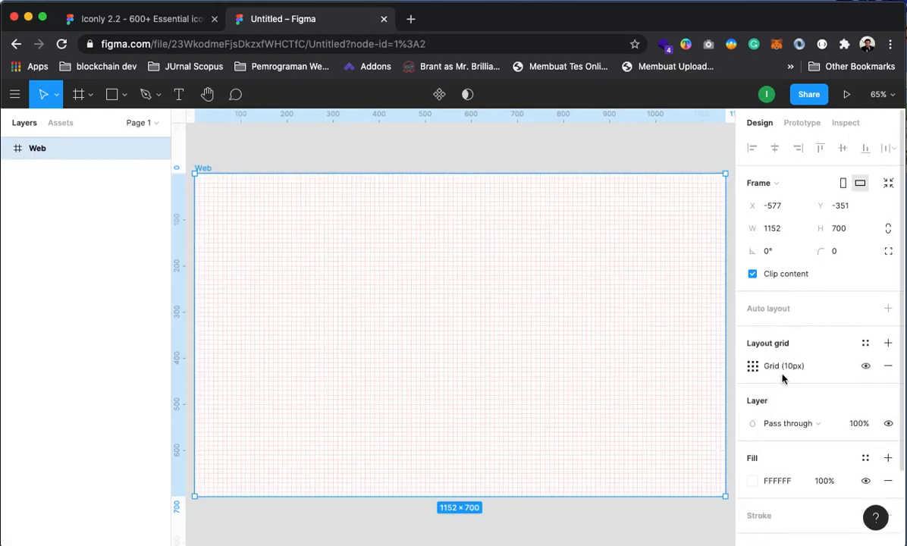
pyautogui.click(752, 366)
pyautogui.click(600, 369)
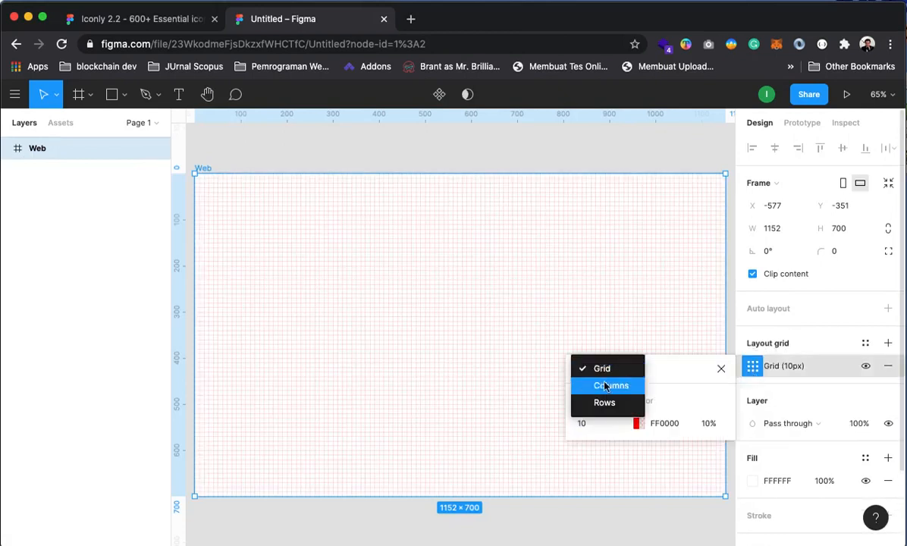
pyautogui.click(601, 387)
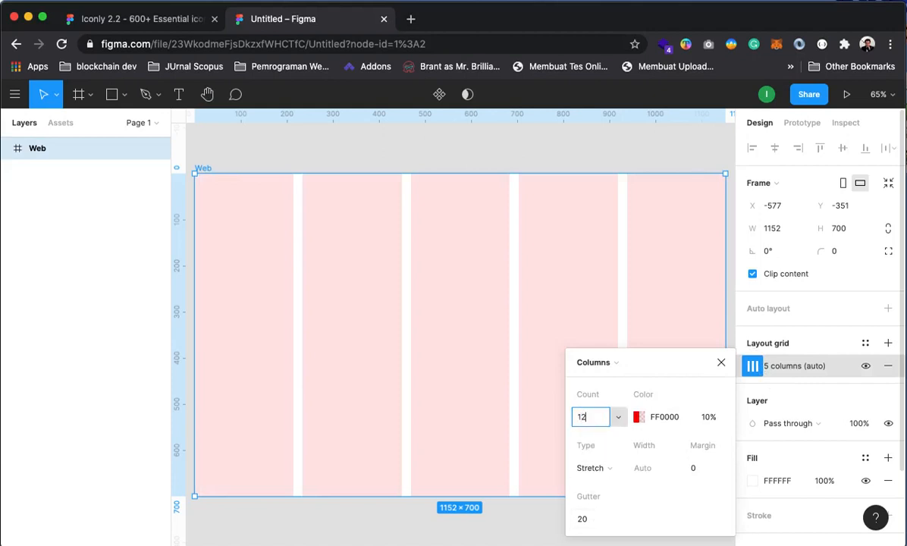
pyautogui.write('12')
pyautogui.press('Return')
pyautogui.click(492, 154)
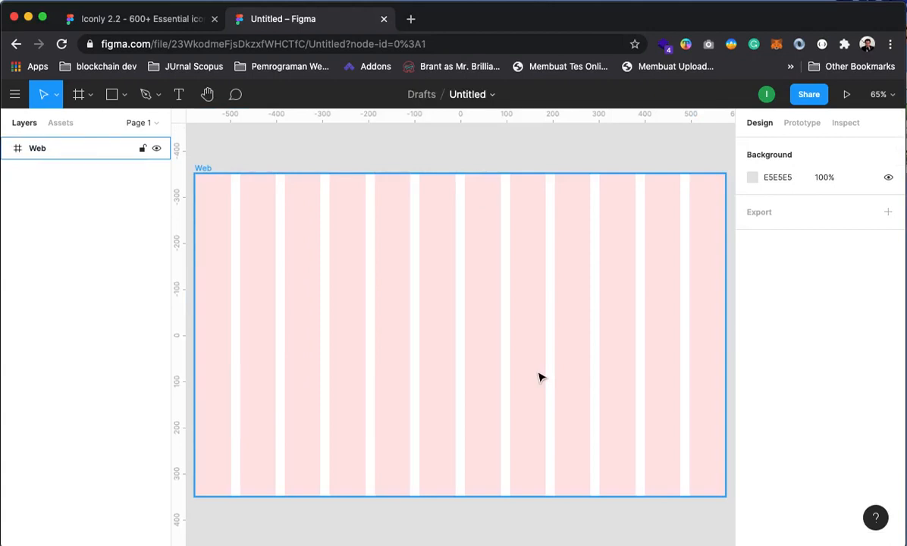
pyautogui.press('z')
pyautogui.keyDown('alt'); pyautogui.click(460, 319); pyautogui.keyUp('alt')
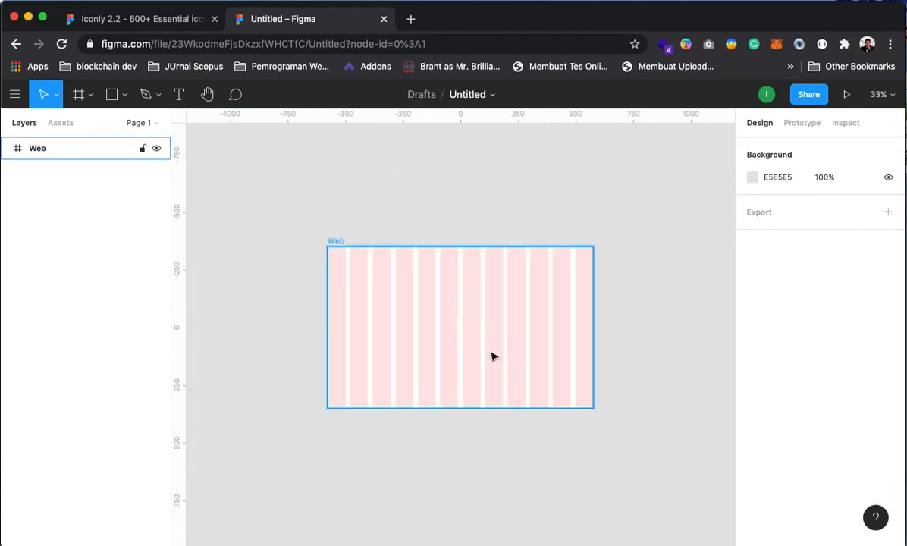
pyautogui.press('z')
pyautogui.click(459, 308)
pyautogui.moveTo(502, 348); pyautogui.dragTo(442, 334)
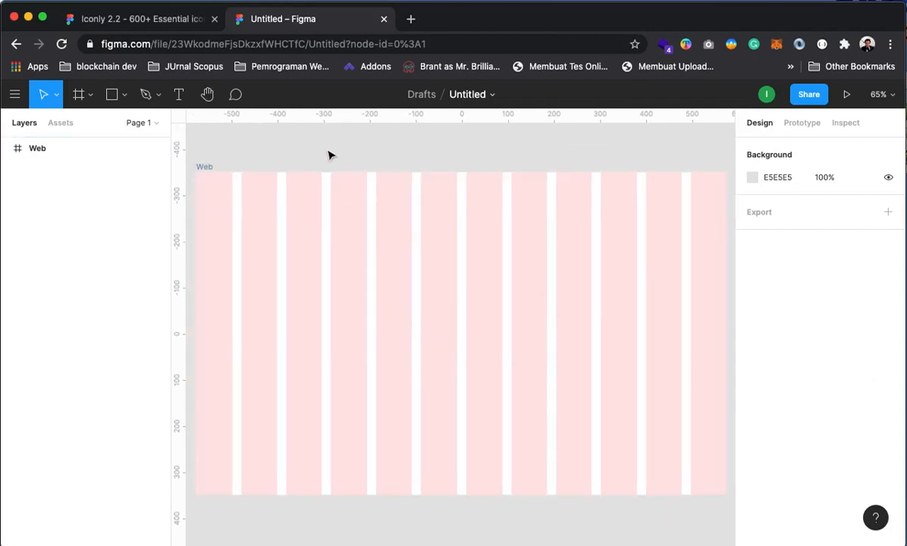
# Check the Web layer's options, then switch the shape tool to Rectangle
pyautogui.click(51, 144)
pyautogui.rightClick(60, 154)
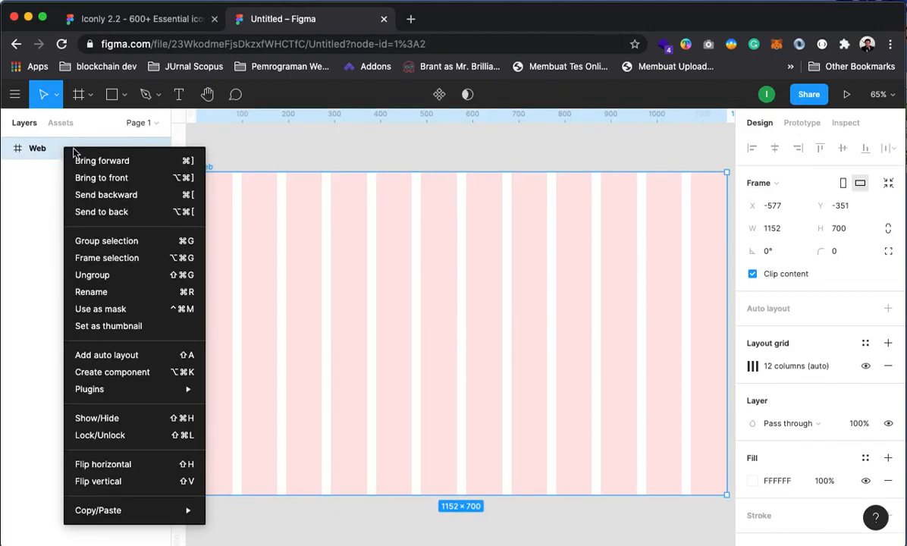
pyautogui.click(277, 160)
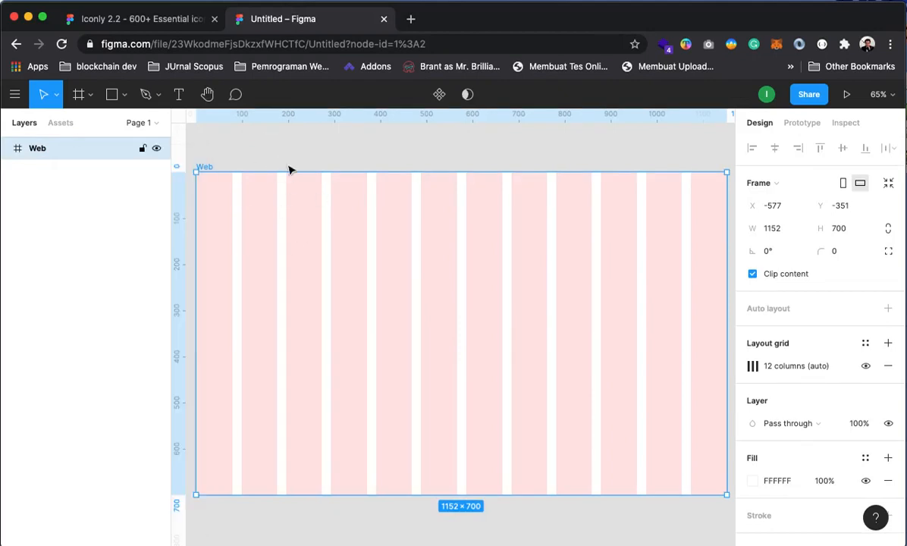
pyautogui.click(290, 153)
pyautogui.click(125, 95)
pyautogui.click(115, 127)
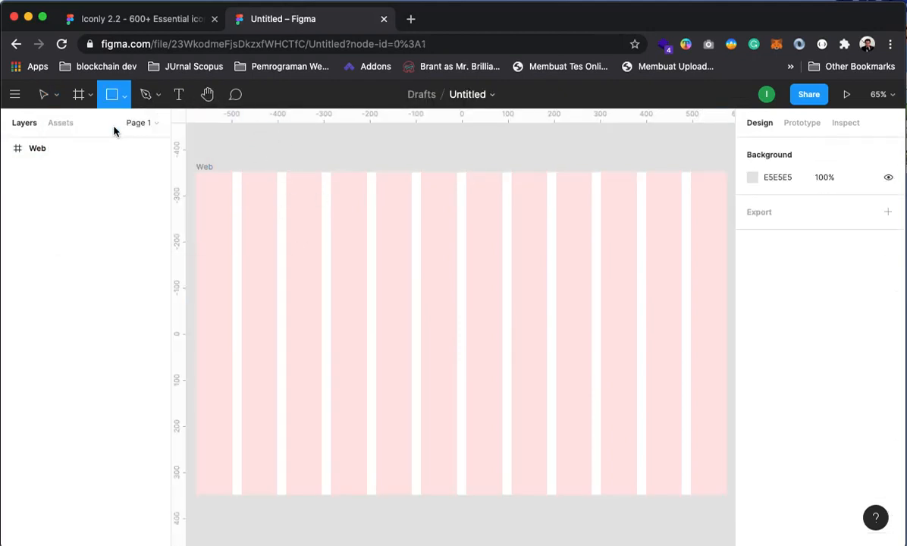
# Create a rectangle at the Web frame's top-left, stretch it across the top, and set width 1160
pyautogui.click(194, 172)
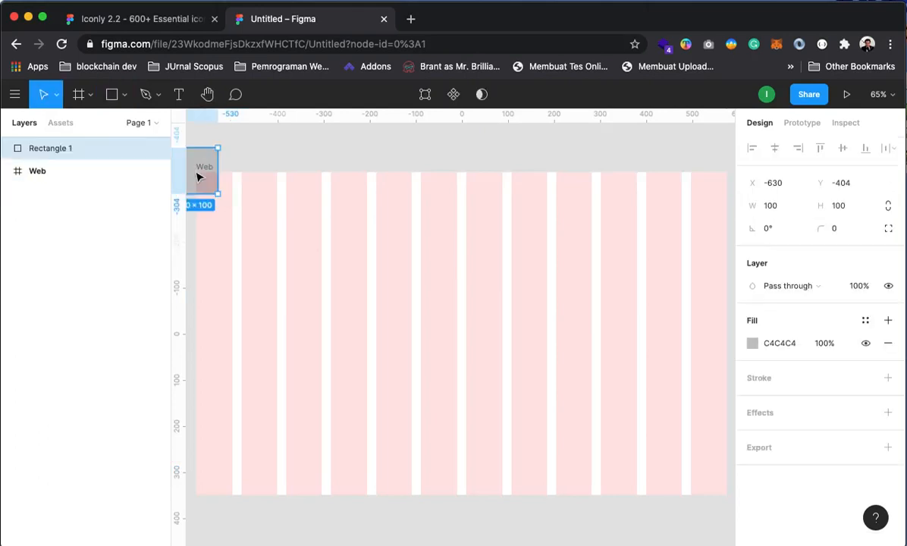
pyautogui.moveTo(206, 158); pyautogui.dragTo(652, 394)
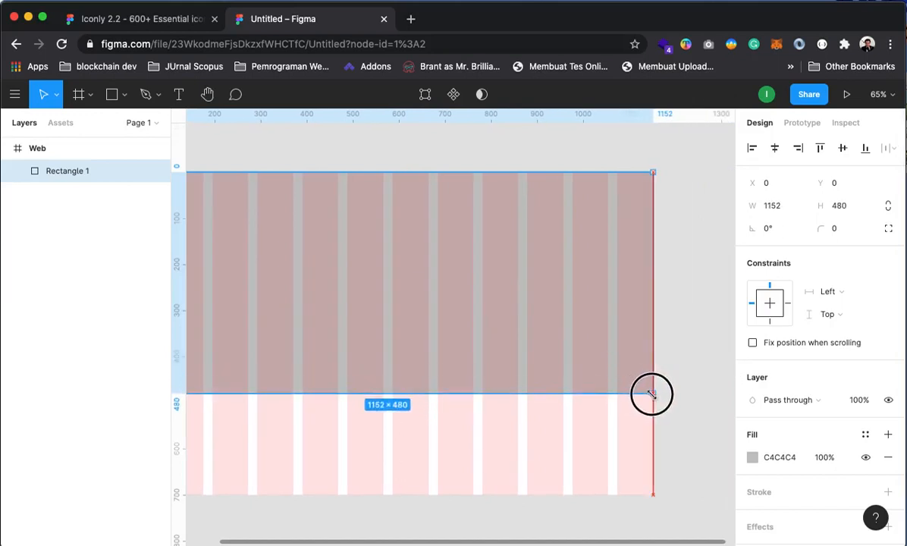
pyautogui.moveTo(651, 394); pyautogui.dragTo(652, 394)
pyautogui.click(713, 389)
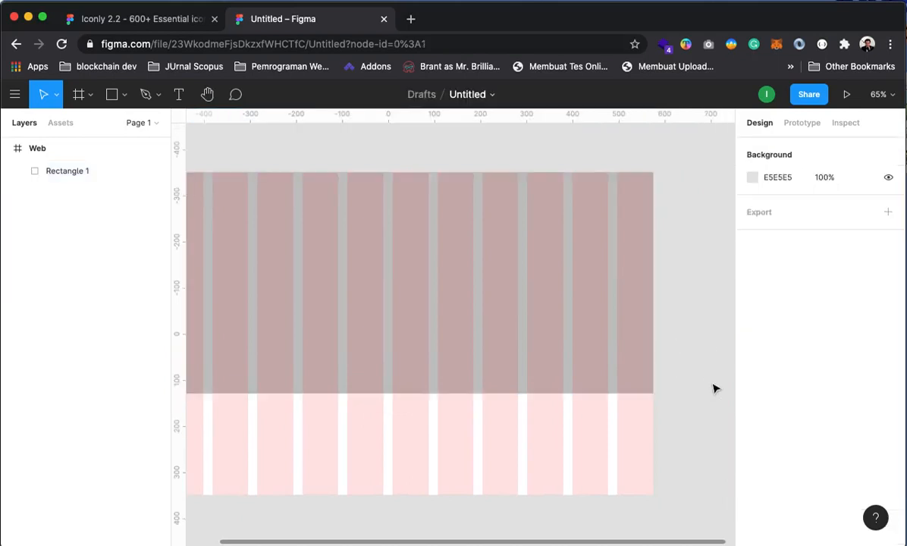
pyautogui.moveTo(455, 399); pyautogui.dragTo(546, 364)
pyautogui.click(505, 326)
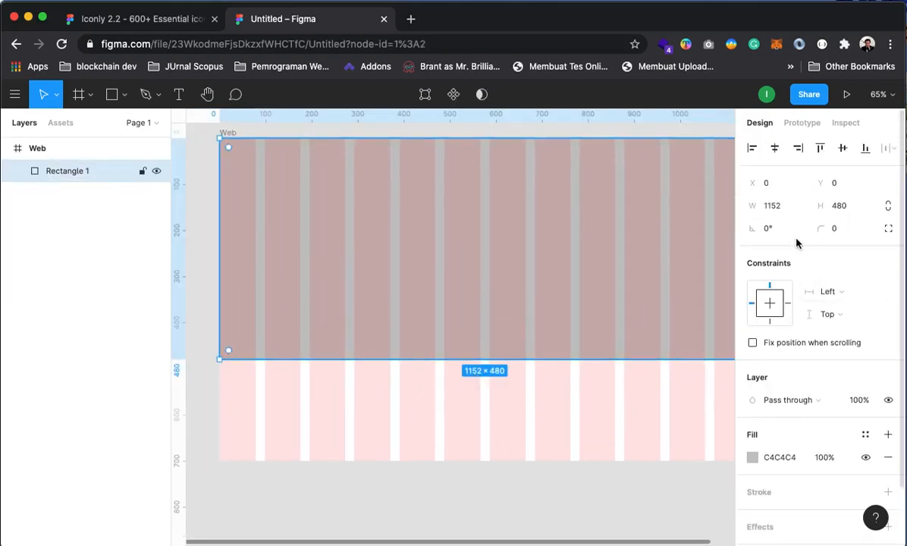
pyautogui.click(781, 210)
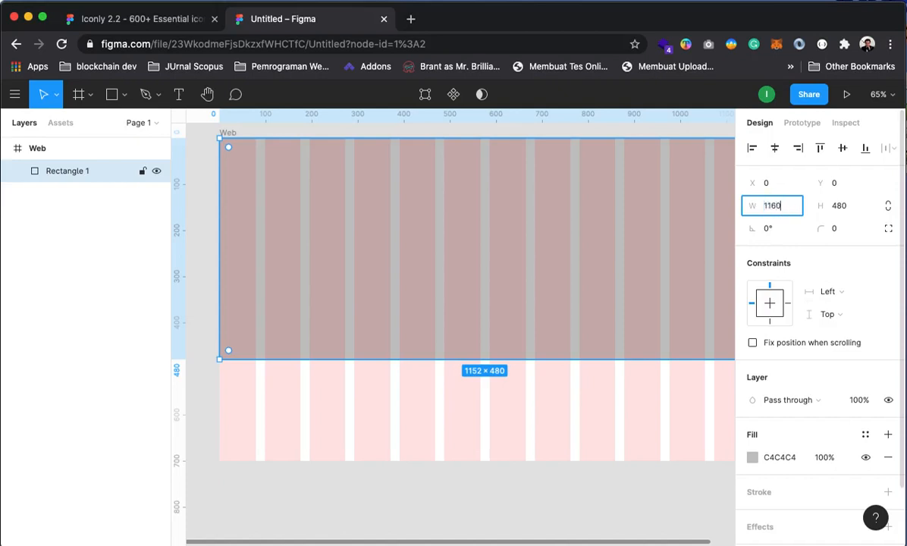
pyautogui.write('1160')
pyautogui.press('Return')
# Realign the rectangle to X 0 and trim it back to 1152×480
pyautogui.click(196, 242)
pyautogui.click(359, 291)
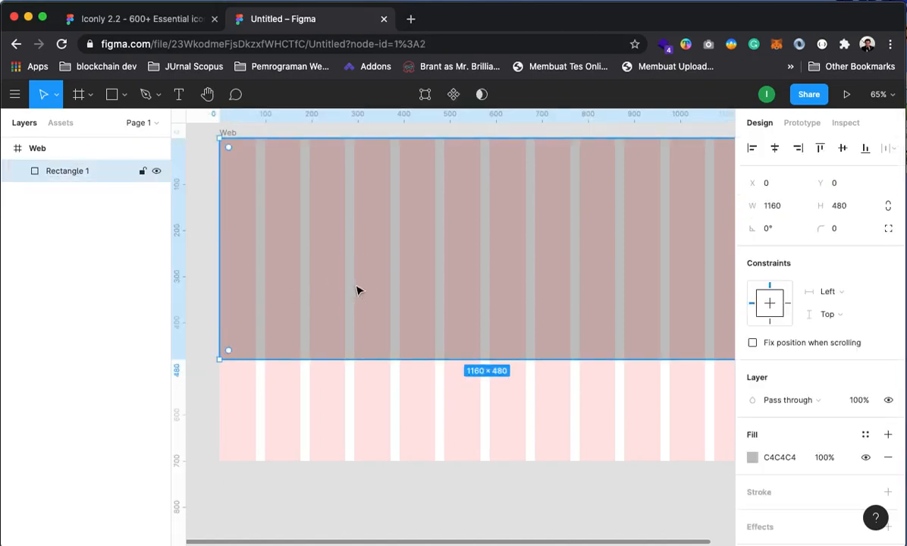
pyautogui.moveTo(359, 291); pyautogui.dragTo(383, 218)
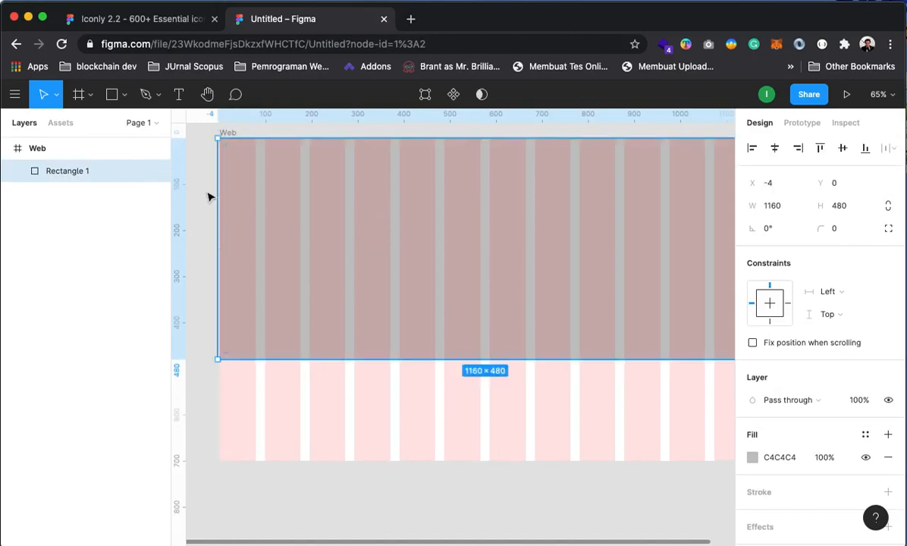
pyautogui.click(210, 197)
pyautogui.click(243, 237)
pyautogui.moveTo(218, 244)
pyautogui.mouseDown()
pyautogui.moveTo(226, 245)
pyautogui.moveTo(219, 245)
pyautogui.mouseUp()
pyautogui.moveTo(595, 329); pyautogui.dragTo(415, 311)
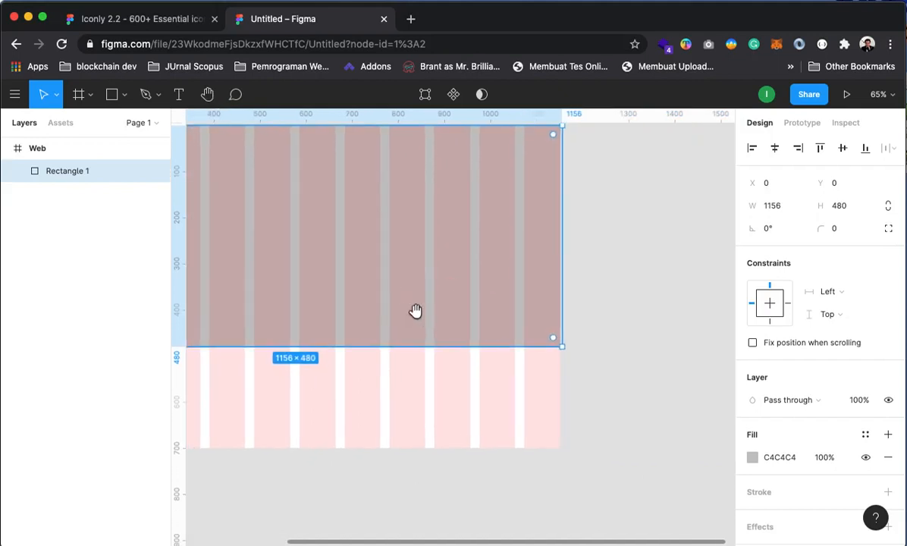
pyautogui.moveTo(560, 287); pyautogui.dragTo(560, 287)
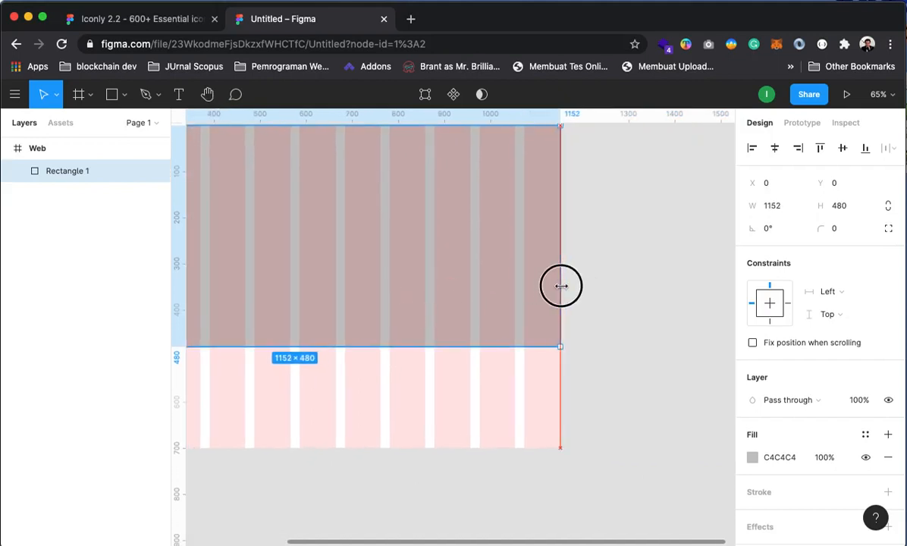
pyautogui.click(650, 320)
pyautogui.moveTo(469, 382); pyautogui.dragTo(632, 349)
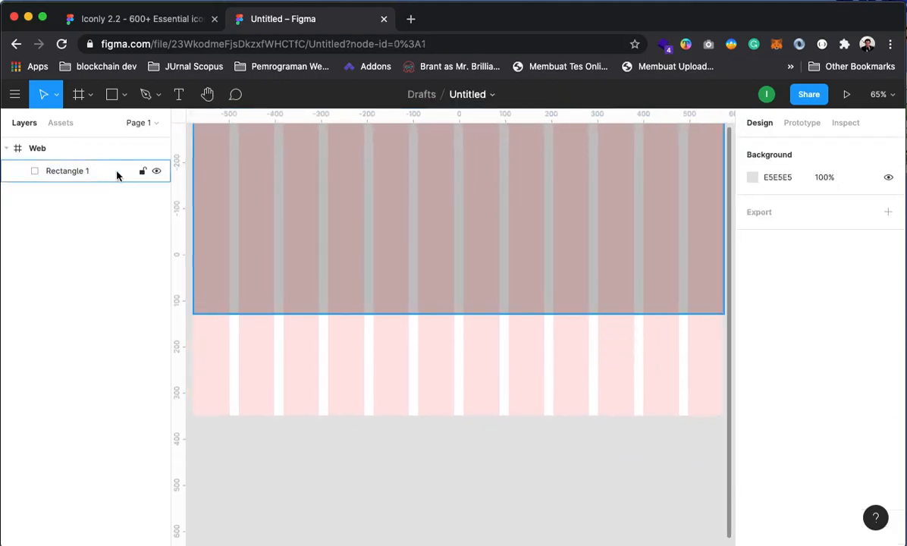
# Set the Web frame's height to 3000 and pan down to check the extended page
pyautogui.click(61, 147)
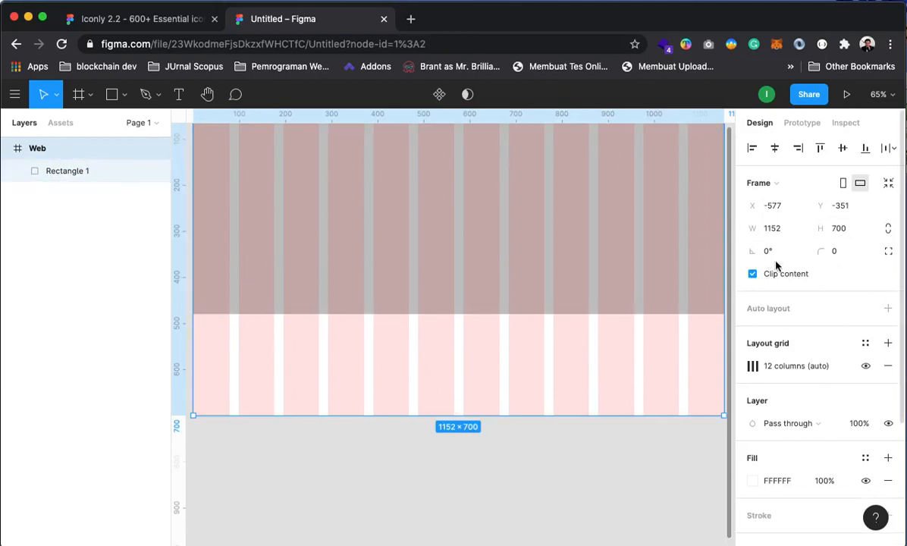
pyautogui.click(838, 228)
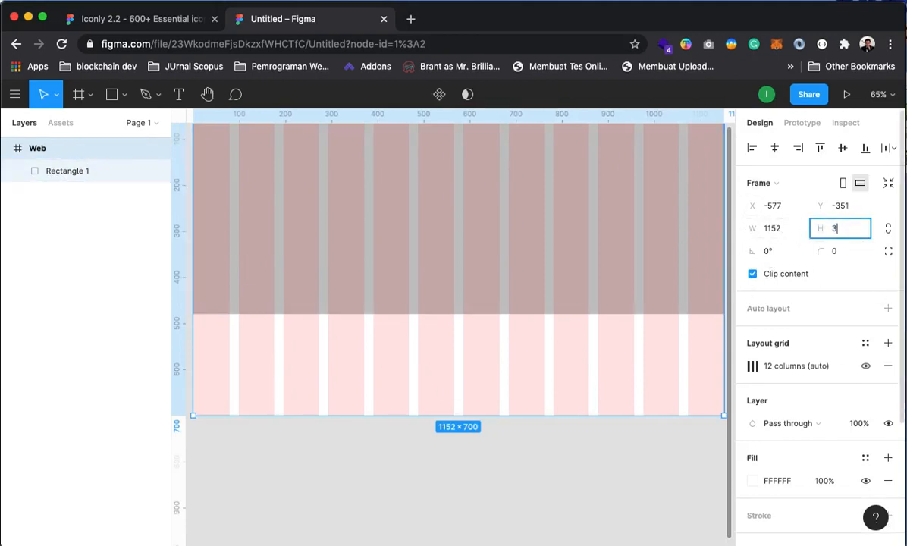
pyautogui.write('3000')
pyautogui.press('Return')
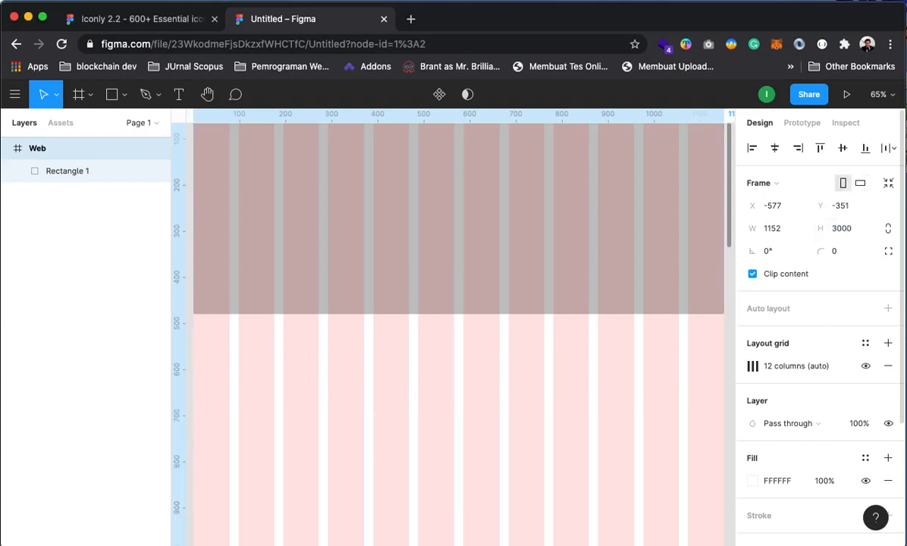
pyautogui.scroll(-10, 437, 424)
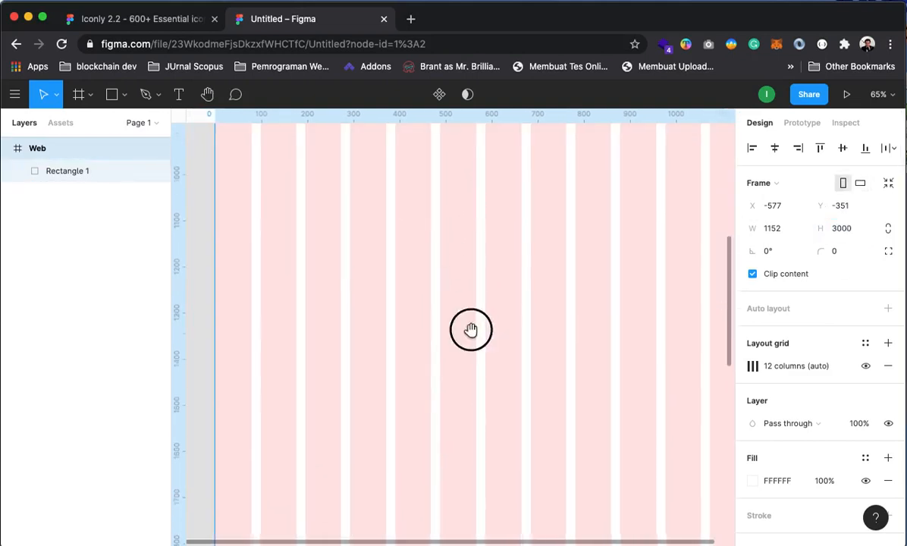
pyautogui.moveTo(460, 385); pyautogui.dragTo(488, 227)
pyautogui.moveTo(489, 383); pyautogui.dragTo(613, 542)
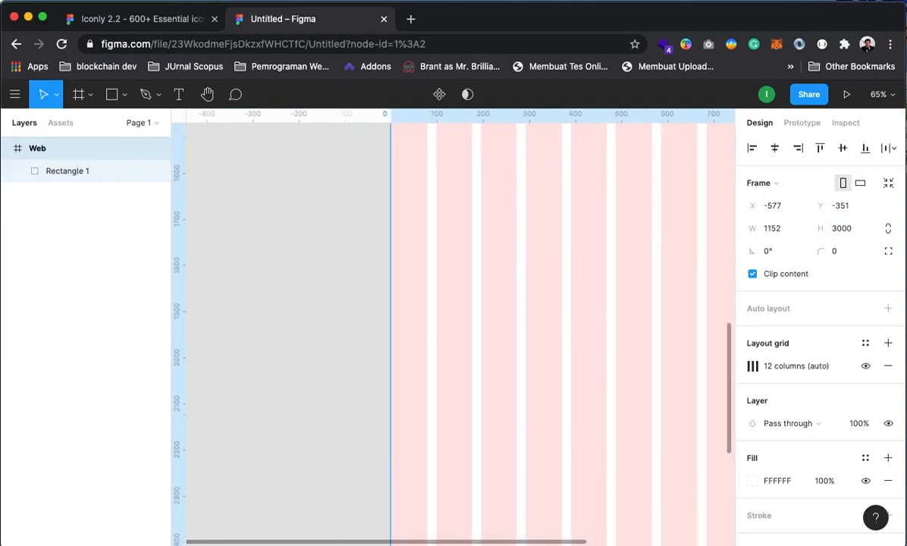
pyautogui.moveTo(566, 202); pyautogui.dragTo(548, 423)
pyautogui.scroll(10, 494, 377)
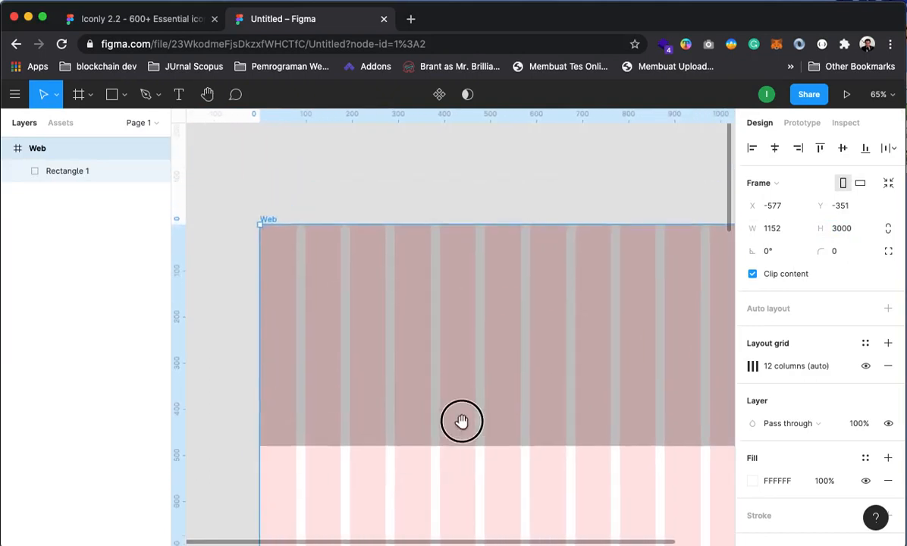
pyautogui.moveTo(461, 421); pyautogui.dragTo(442, 376)
pyautogui.click(488, 168)
pyautogui.click(487, 314)
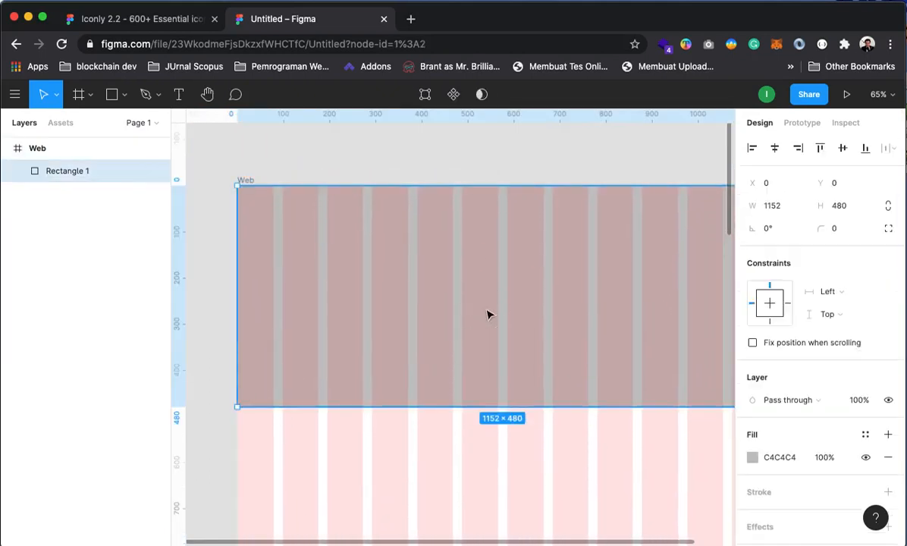
# Change the hero rectangle's fill from C4C4C4 to dark grey 3F3F3F
pyautogui.click(750, 458)
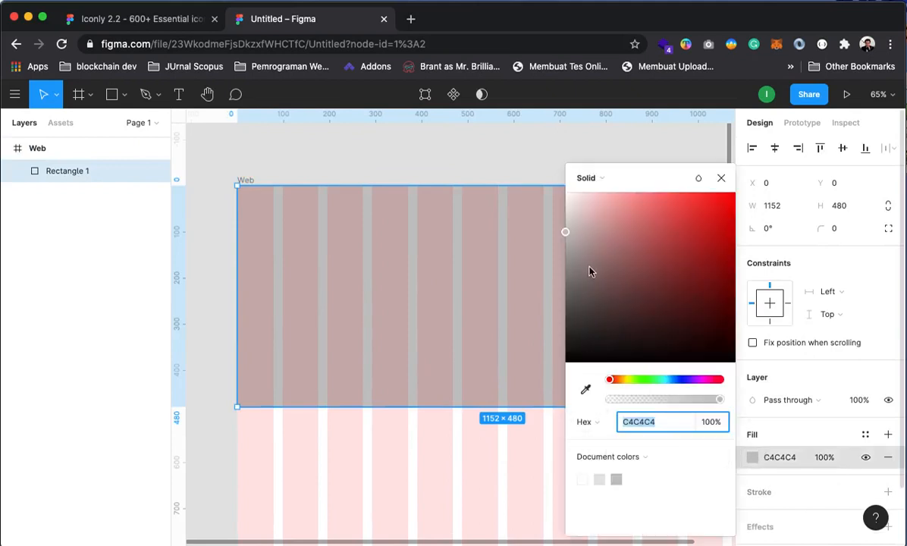
pyautogui.moveTo(591, 272); pyautogui.dragTo(562, 320)
pyautogui.click(720, 178)
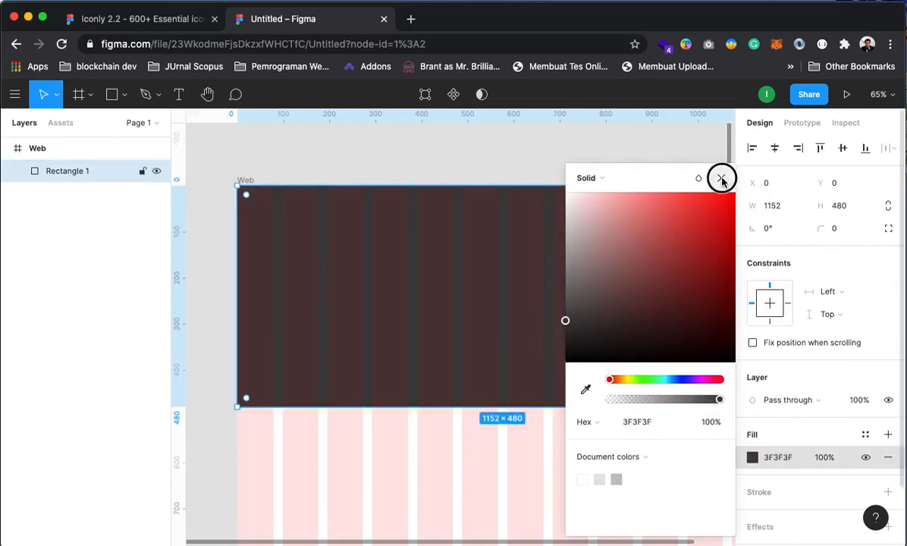
pyautogui.click(646, 152)
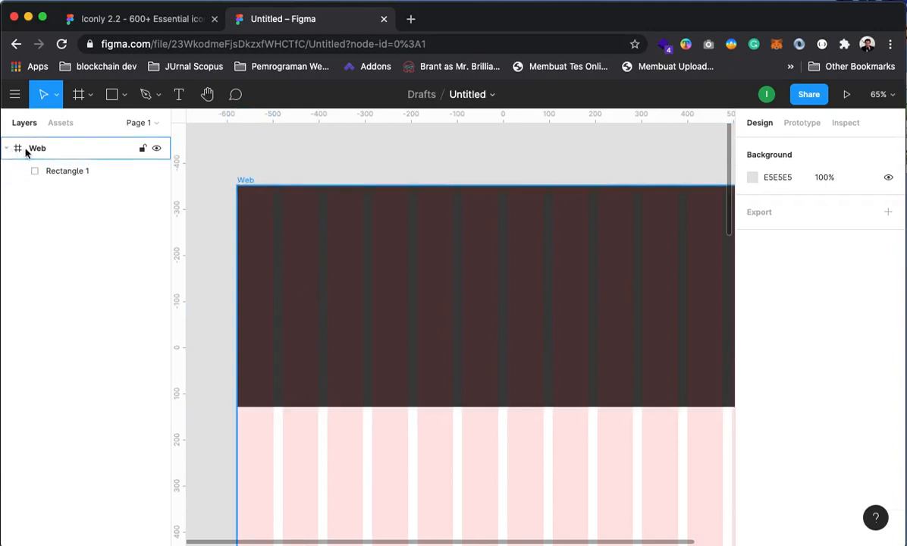
# Hide and re-show the Web frame's column grid while checking the dark hero
pyautogui.click(81, 158)
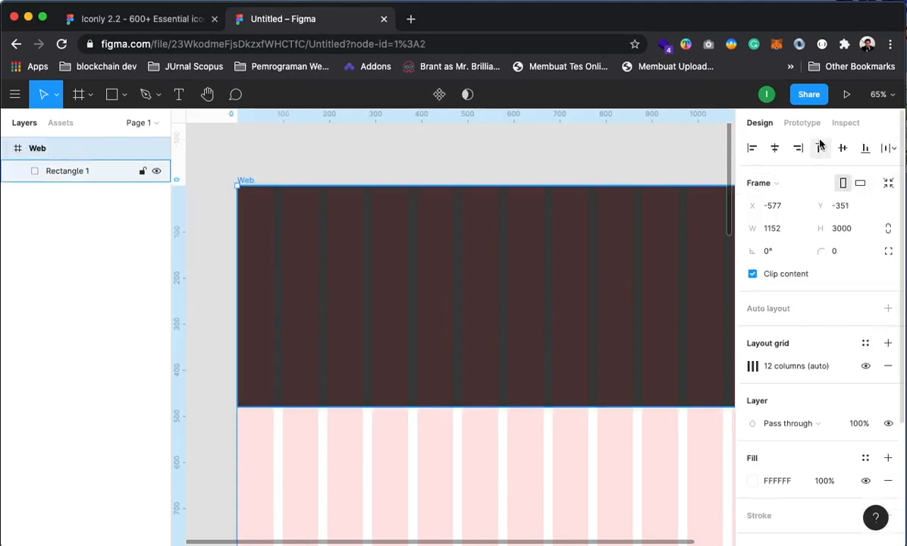
pyautogui.click(865, 366)
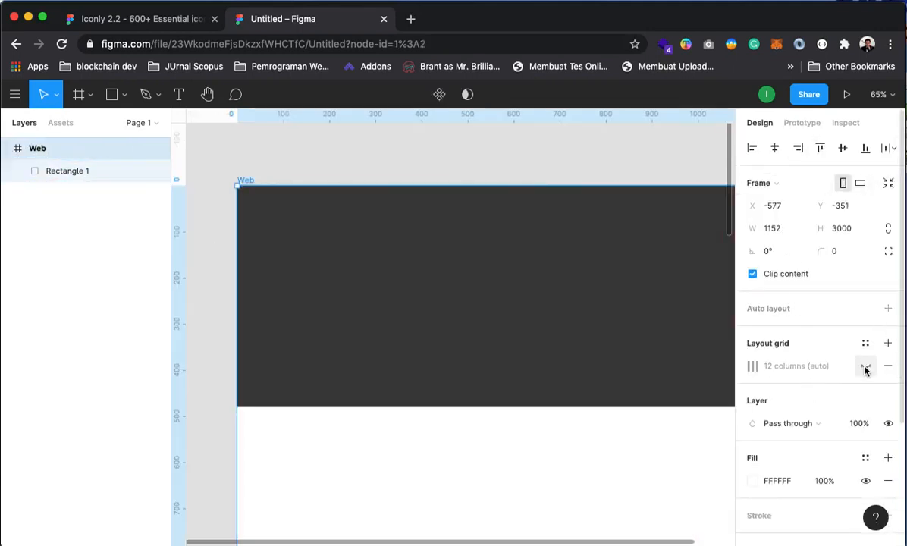
pyautogui.click(483, 168)
pyautogui.moveTo(468, 421); pyautogui.dragTo(475, 355)
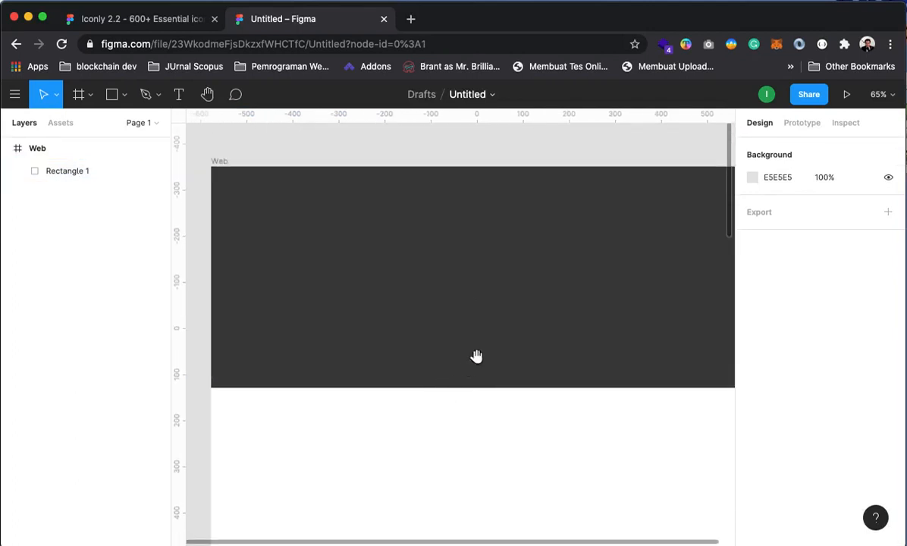
pyautogui.click(386, 307)
pyautogui.click(60, 147)
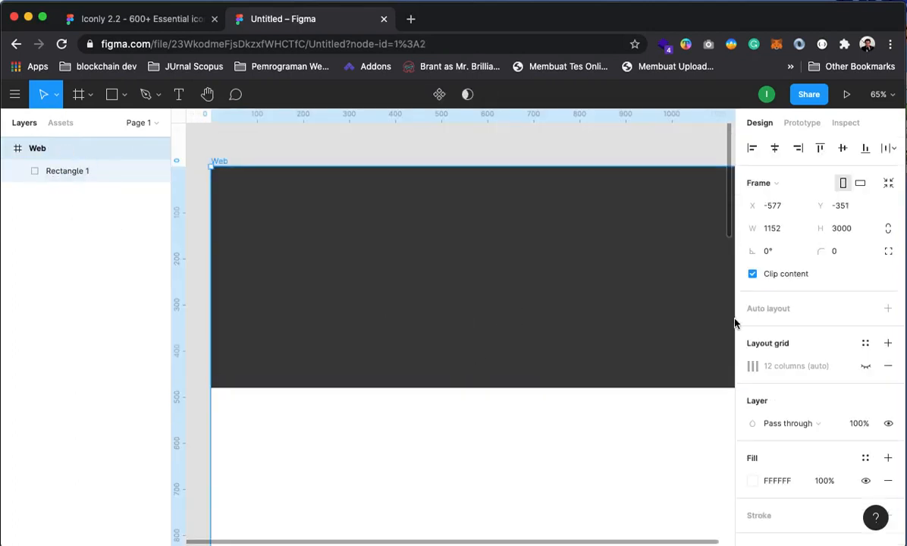
pyautogui.click(865, 366)
# Change the 12-column grid colour to pink FF7777 at 5% opacity
pyautogui.click(752, 368)
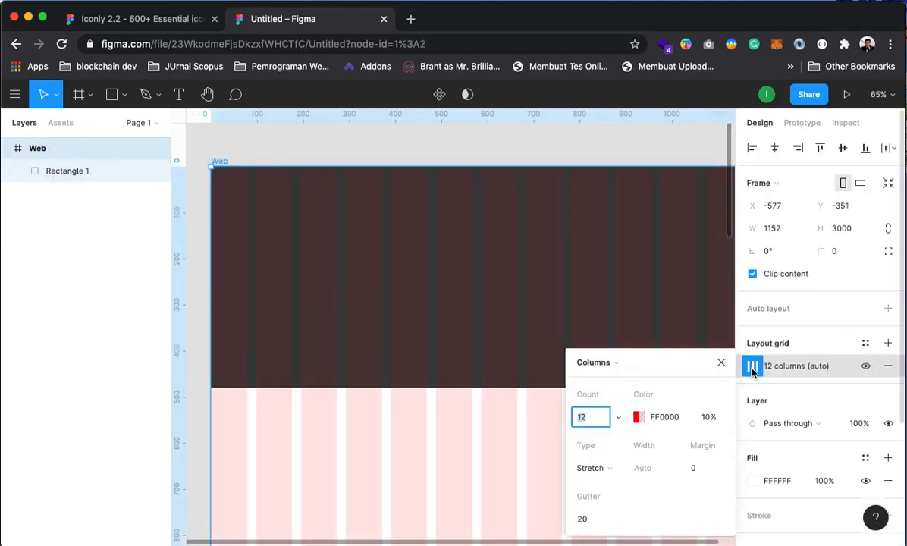
pyautogui.click(637, 417)
pyautogui.moveTo(506, 213); pyautogui.dragTo(486, 191)
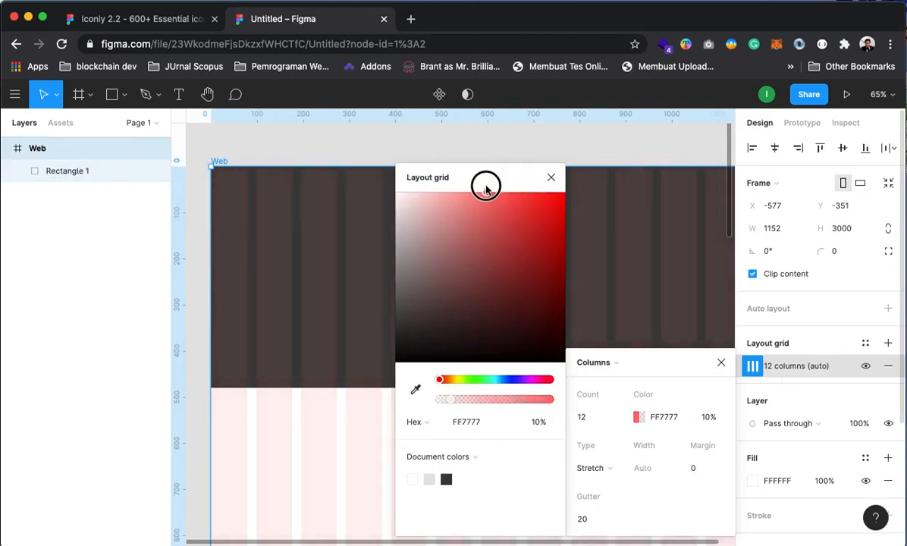
pyautogui.click(706, 423)
pyautogui.doubleClick(701, 422)
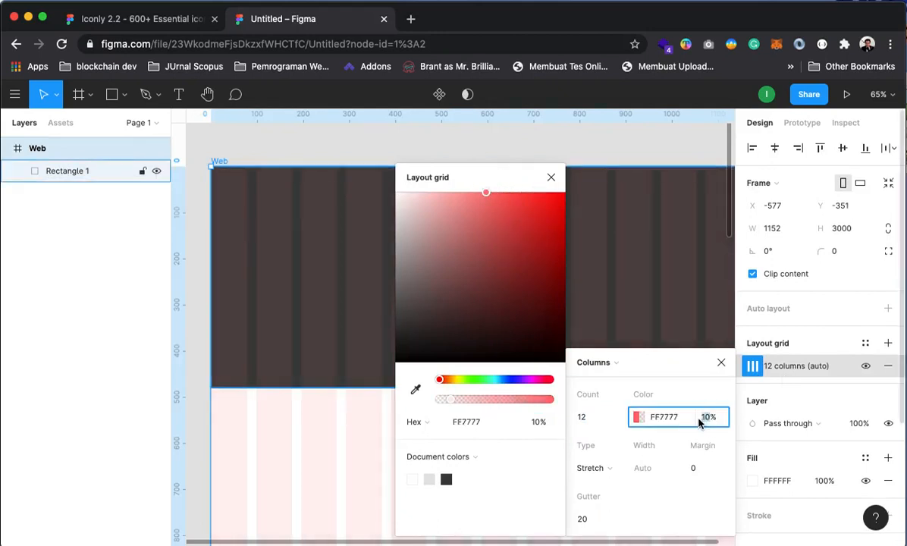
pyautogui.press('Return')
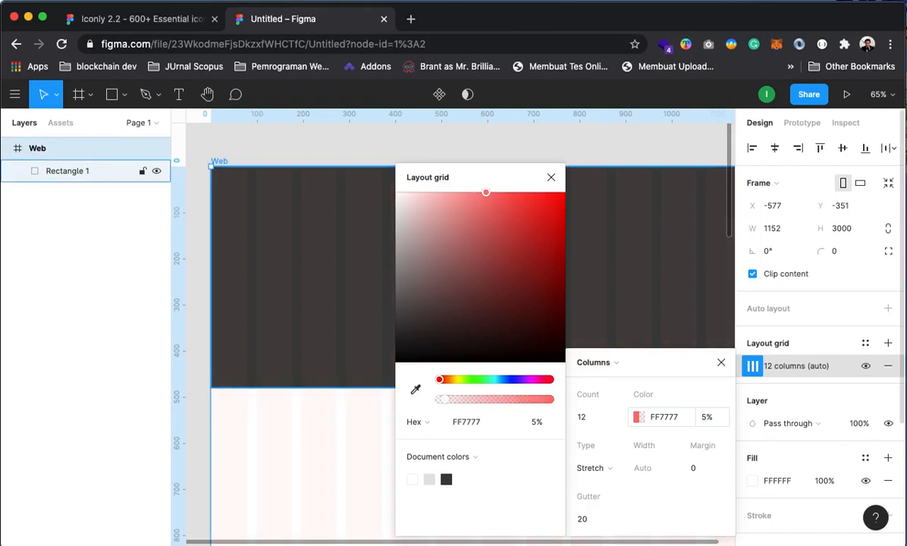
pyautogui.click(552, 178)
pyautogui.click(659, 457)
pyautogui.scroll(-5, 455, 380)
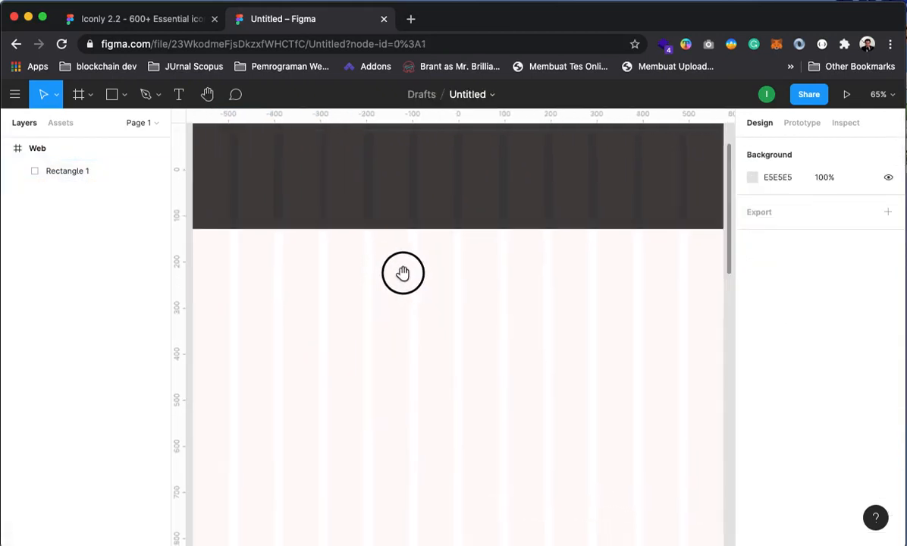
# Pan the canvas to bring the top of the Web frame and its title into view
pyautogui.hscroll(-3, 403, 273)
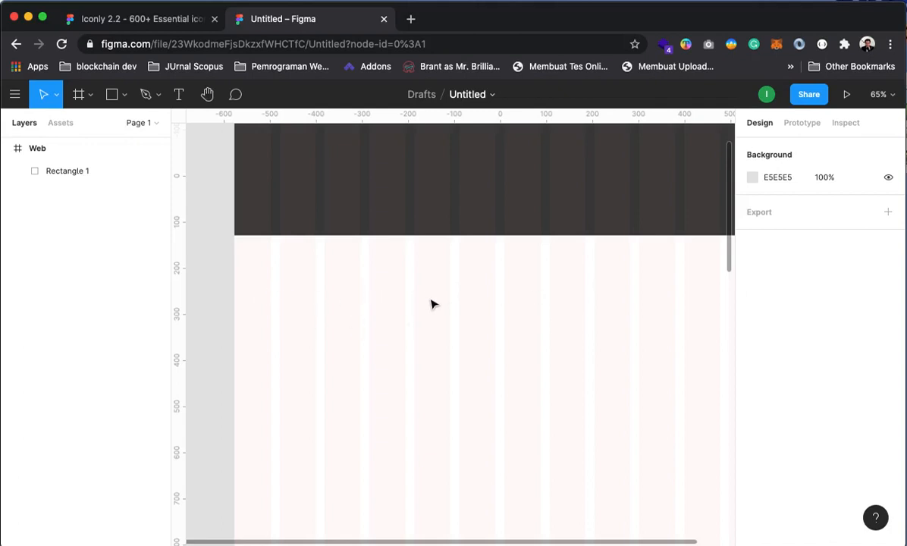
pyautogui.moveTo(658, 309); pyautogui.dragTo(655, 513)
pyautogui.moveTo(518, 380); pyautogui.dragTo(522, 335)
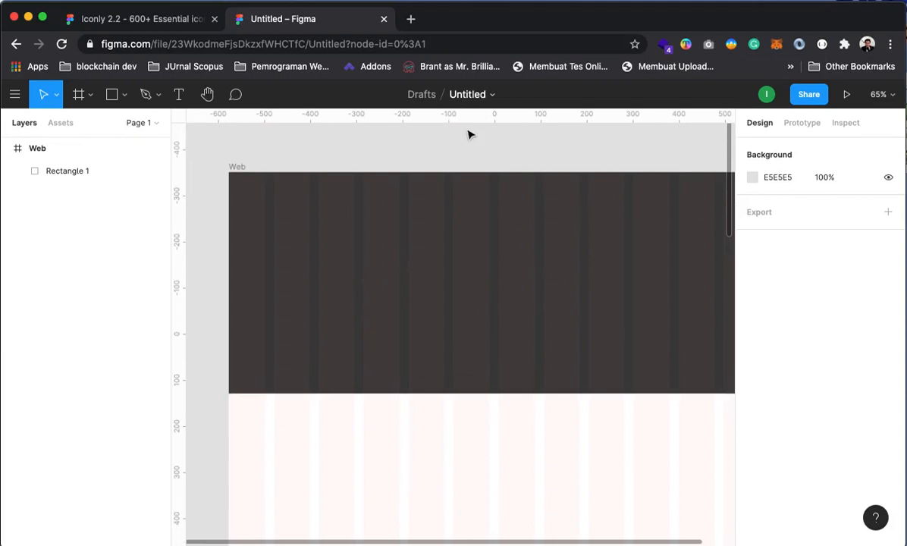
pyautogui.moveTo(451, 302)
pyautogui.mouseDown()
pyautogui.moveTo(441, 278)
pyautogui.moveTo(444, 289)
pyautogui.moveTo(492, 297)
pyautogui.moveTo(459, 295)
pyautogui.moveTo(417, 362)
pyautogui.moveTo(467, 301)
pyautogui.moveTo(460, 317)
pyautogui.moveTo(419, 277)
pyautogui.moveTo(435, 303)
pyautogui.moveTo(444, 296)
pyautogui.mouseUp()
# Check the hero rectangle and Web frame in Layers, then pick the Text tool
pyautogui.click(292, 144)
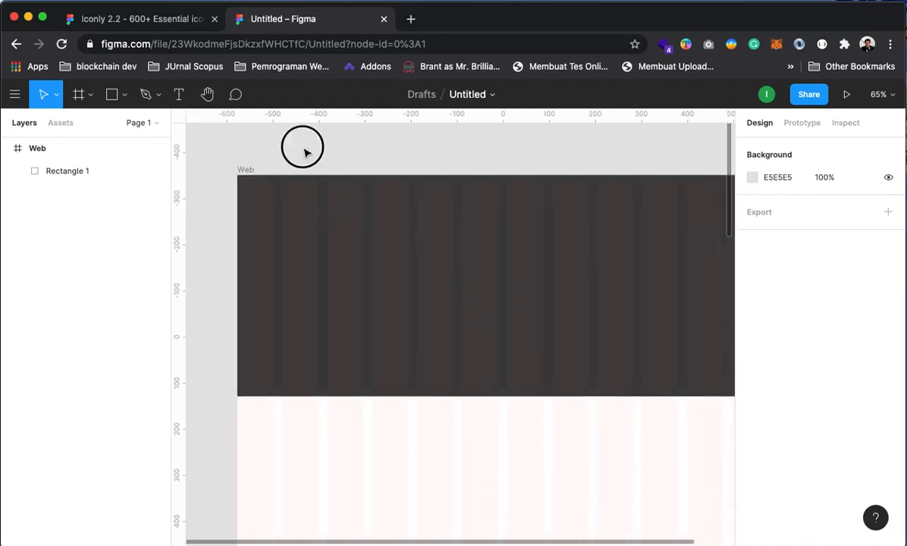
pyautogui.click(58, 172)
pyautogui.click(65, 228)
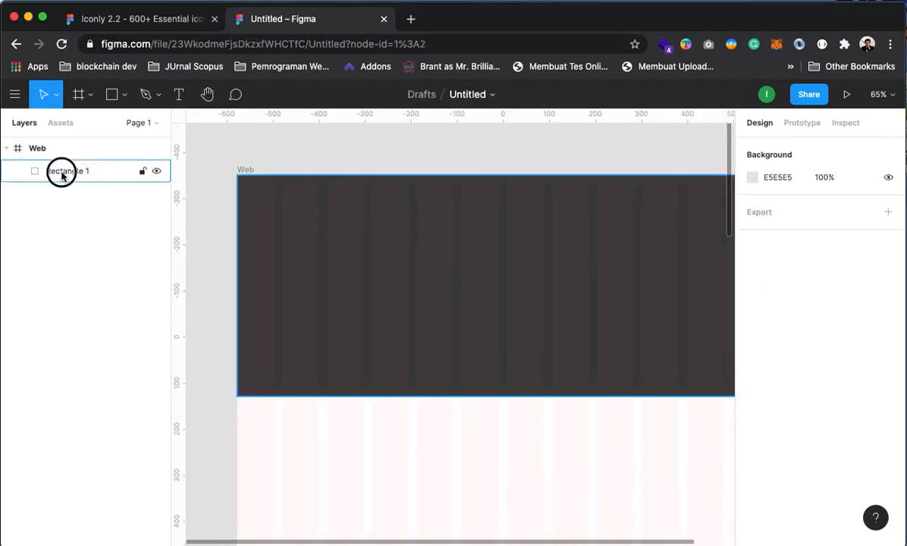
pyautogui.click(60, 172)
pyautogui.click(354, 156)
pyautogui.click(49, 149)
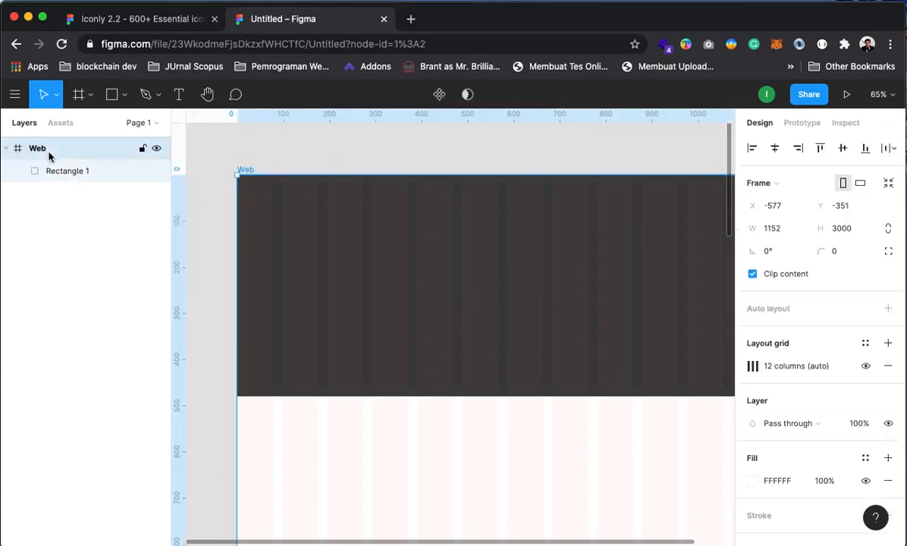
pyautogui.click(314, 140)
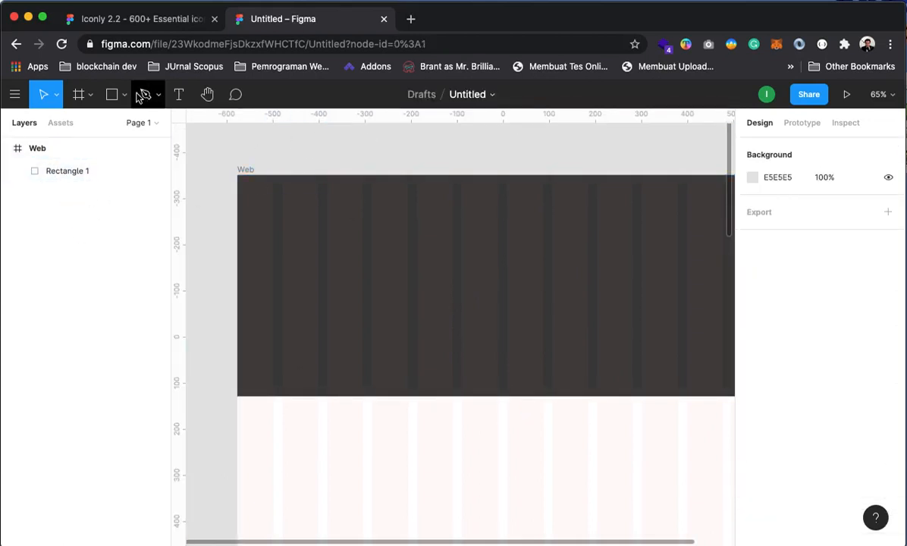
pyautogui.click(178, 94)
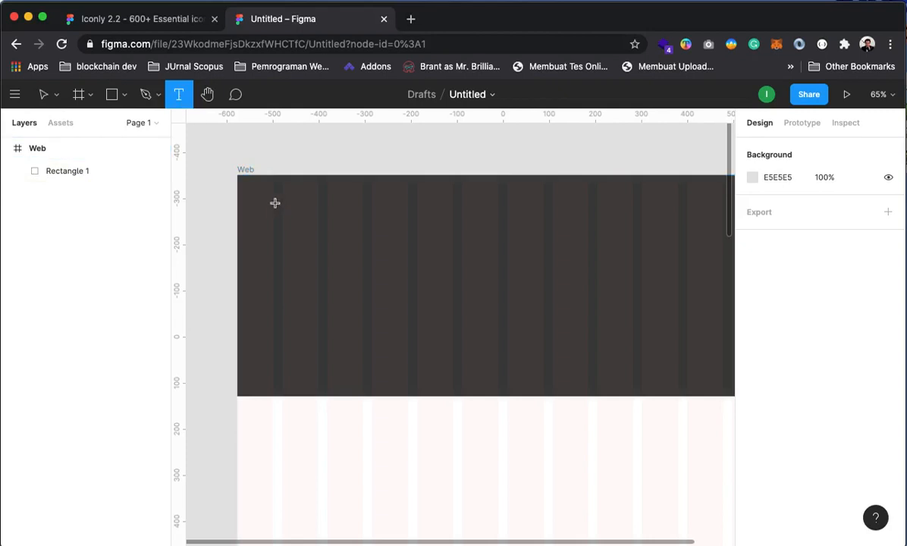
# Place LOGO APPS text at the hero's top-left in Montserrat Bold
pyautogui.click(300, 207)
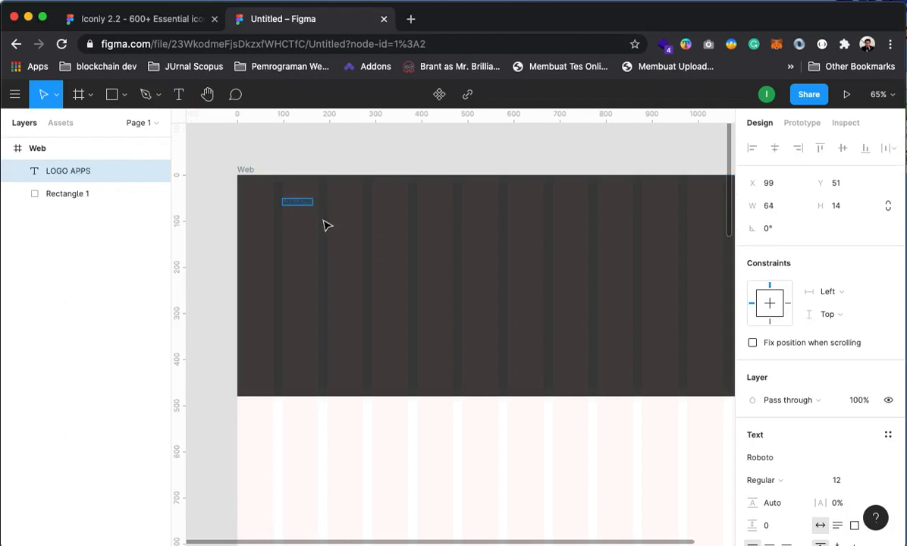
pyautogui.scroll(-2, 811, 455)
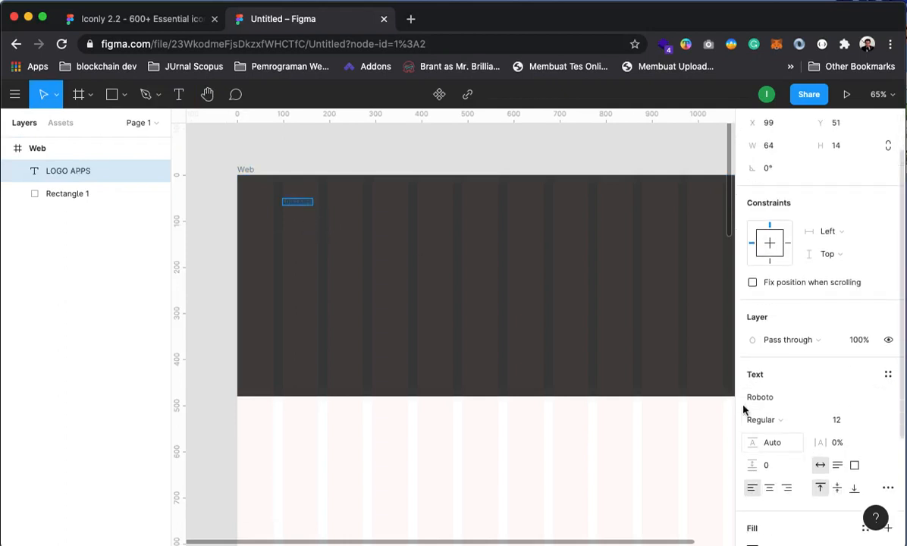
pyautogui.click(773, 380)
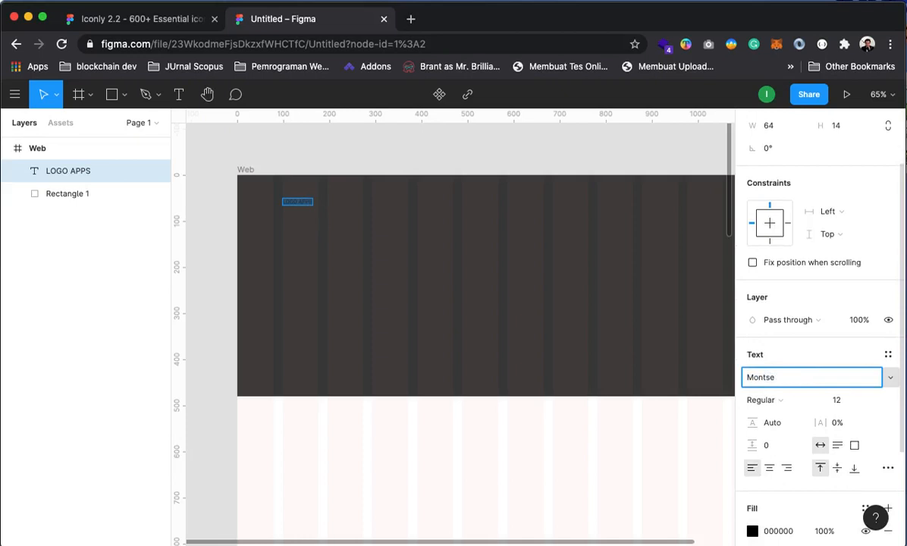
pyautogui.press('Return')
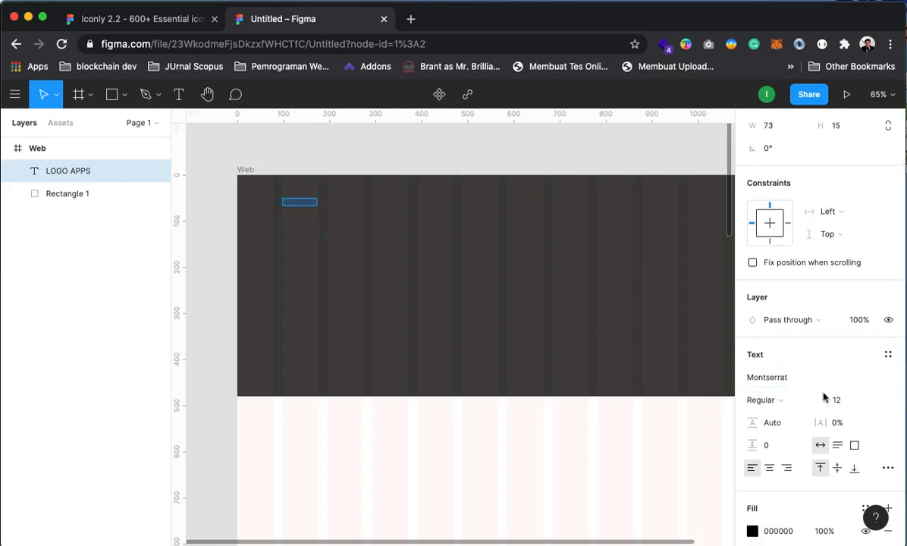
pyautogui.click(765, 403)
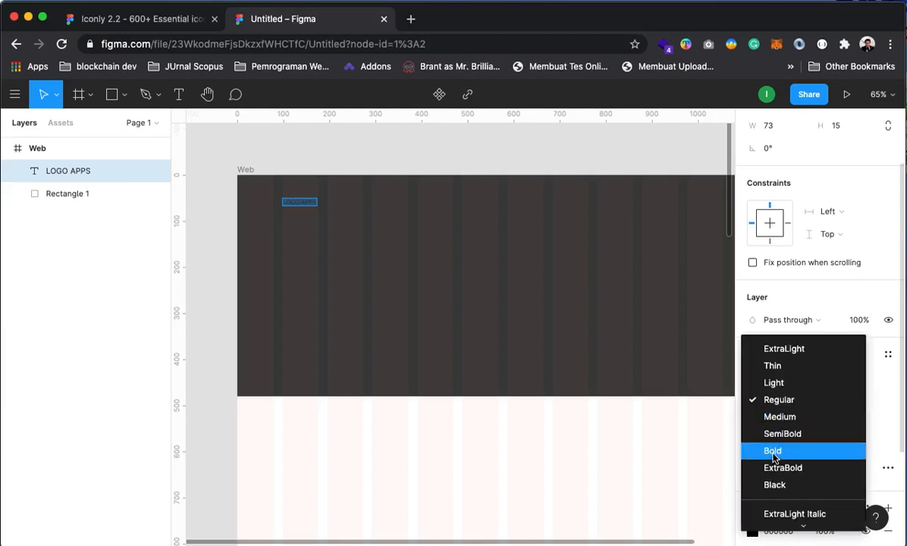
pyautogui.click(773, 451)
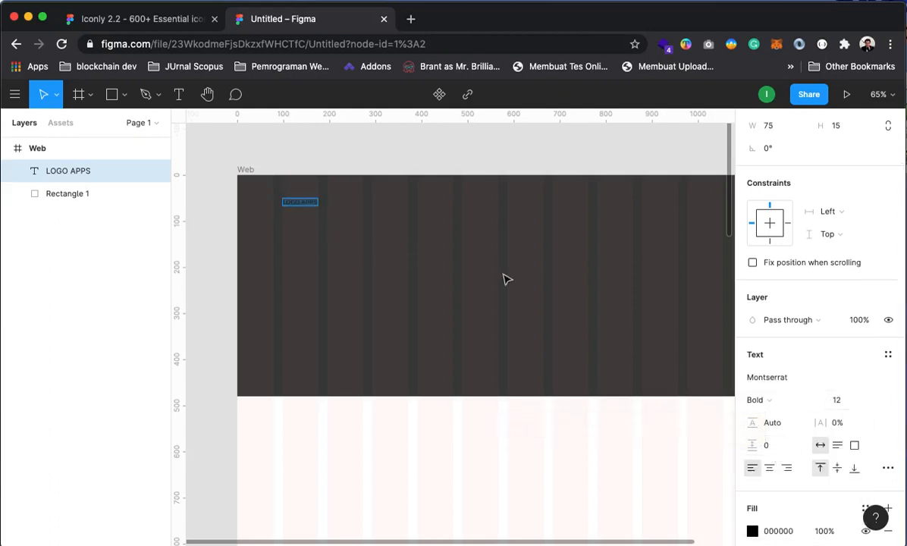
# Change the LOGO APPS fill colour to white FFFFFF
pyautogui.click(752, 532)
pyautogui.moveTo(648, 366); pyautogui.dragTo(580, 187)
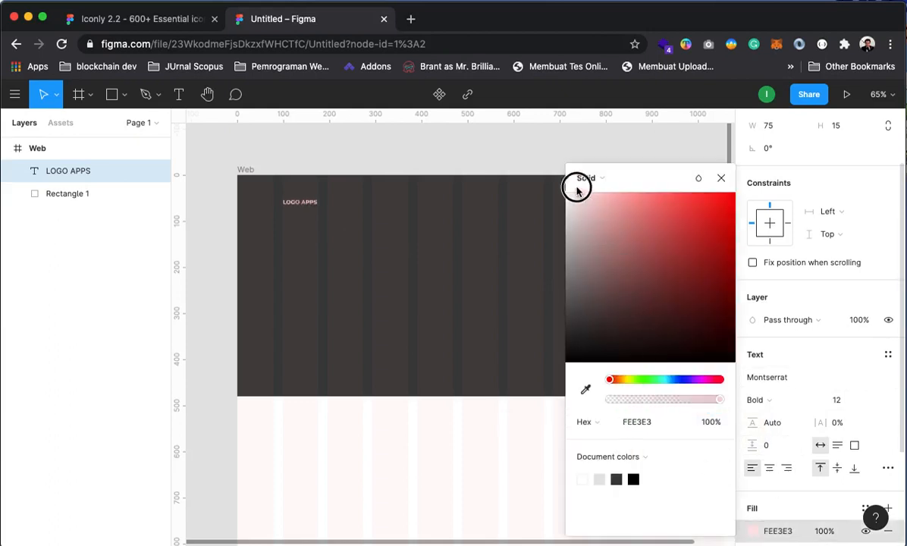
pyautogui.click(718, 180)
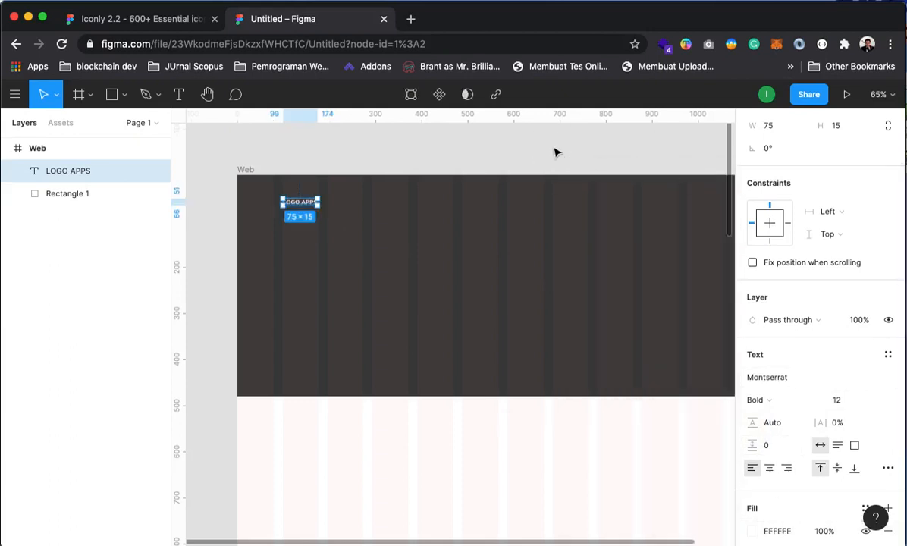
pyautogui.click(425, 147)
# Set the LOGO APPS font size to 14
pyautogui.moveTo(507, 325); pyautogui.dragTo(456, 295)
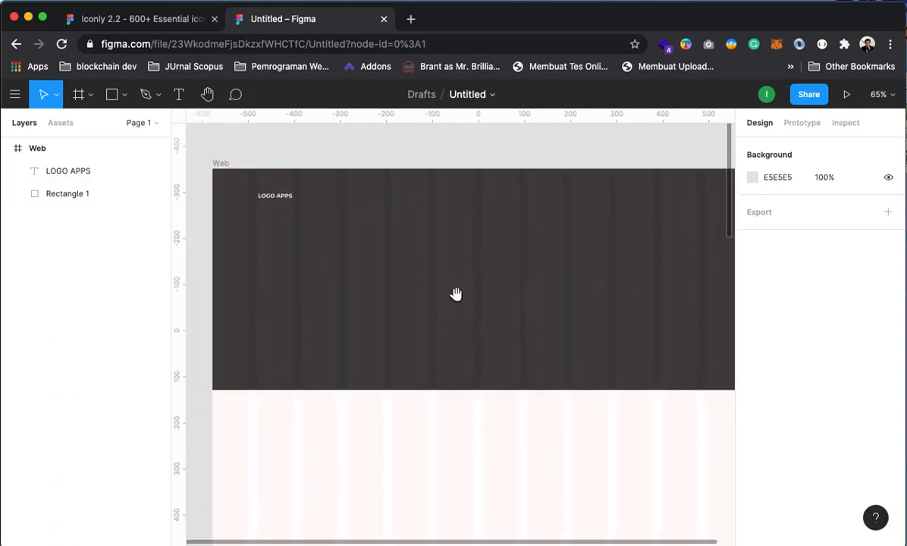
pyautogui.click(277, 198)
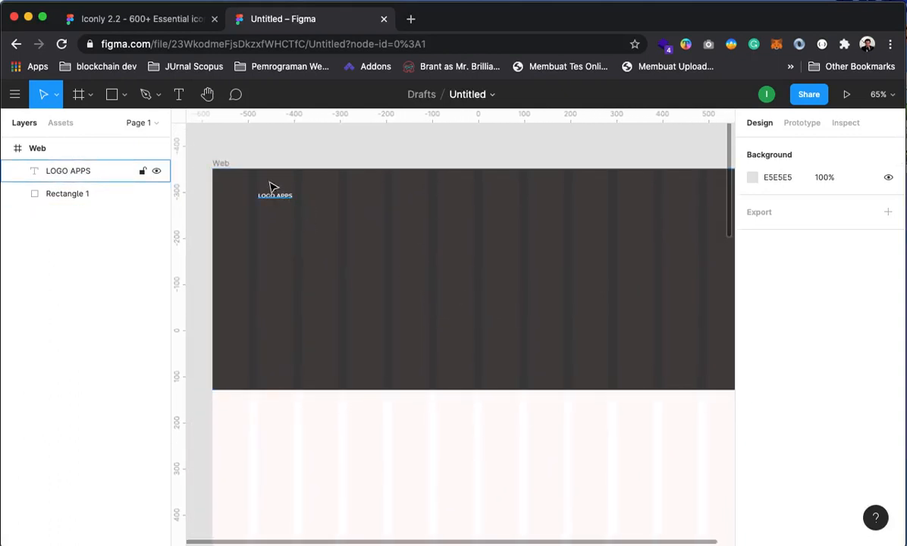
pyautogui.moveTo(424, 257); pyautogui.dragTo(388, 234)
pyautogui.click(260, 191)
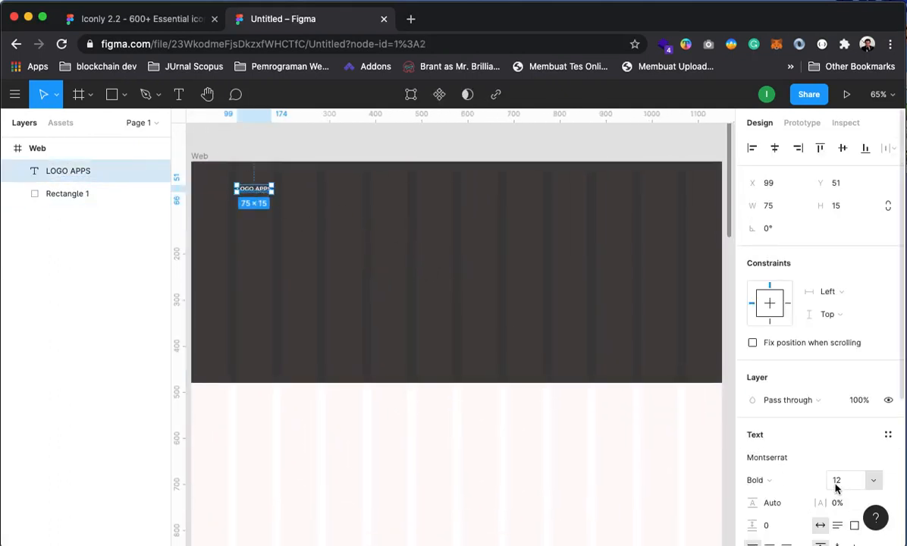
pyautogui.click(876, 483)
pyautogui.click(852, 514)
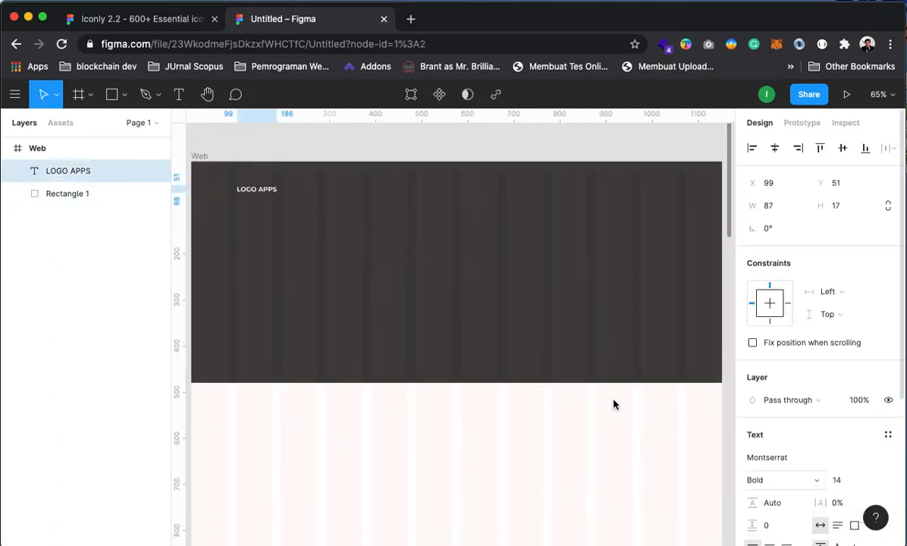
# Nudge LOGO APPS into place near the hero's top-left, at 98,51
pyautogui.click(316, 155)
pyautogui.hscroll(-2, 275, 225)
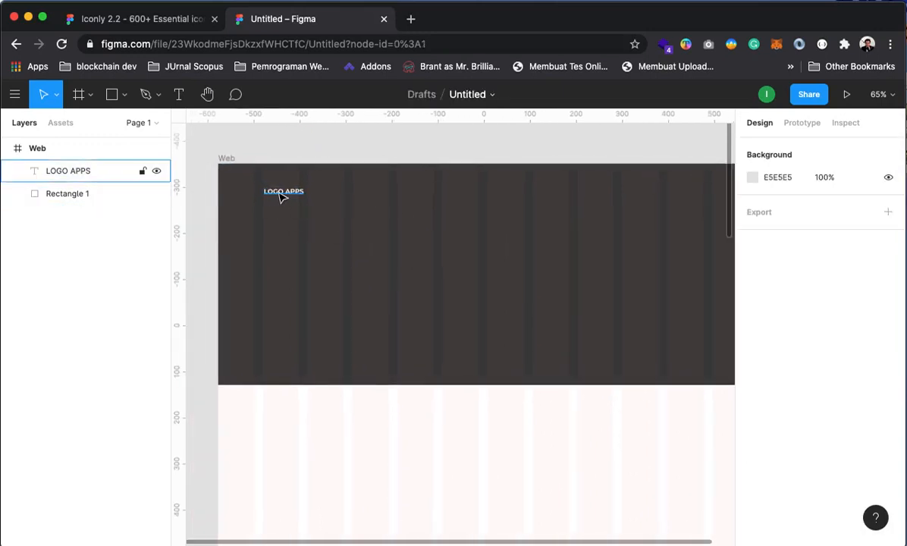
pyautogui.moveTo(279, 195)
pyautogui.mouseDown()
pyautogui.moveTo(288, 195)
pyautogui.moveTo(277, 195)
pyautogui.mouseUp()
pyautogui.click(305, 152)
pyautogui.moveTo(355, 270)
pyautogui.mouseDown()
pyautogui.moveTo(377, 265)
pyautogui.moveTo(369, 264)
pyautogui.mouseUp()
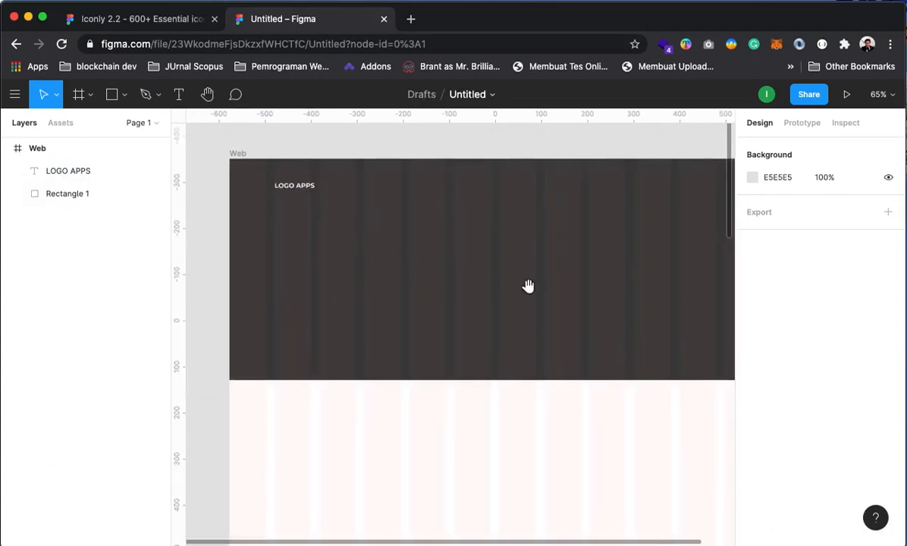
pyautogui.hscroll(5, 528, 286)
pyautogui.scroll(1, 535, 300)
pyautogui.click(575, 220)
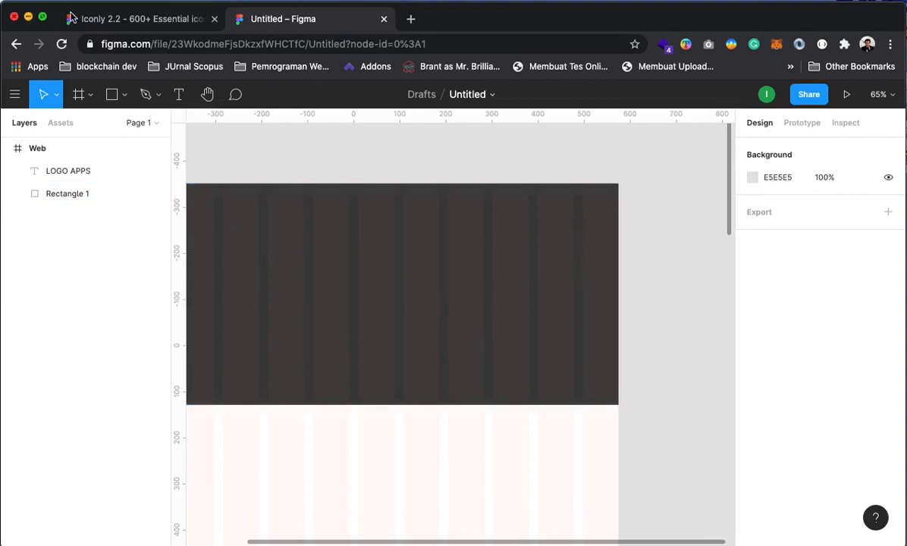
# In the Iconly 2.2 file, zoom into the Light (Border) icon set
pyautogui.click(140, 19)
pyautogui.keyDown('super'); pyautogui.click(302, 227); pyautogui.keyUp('super')
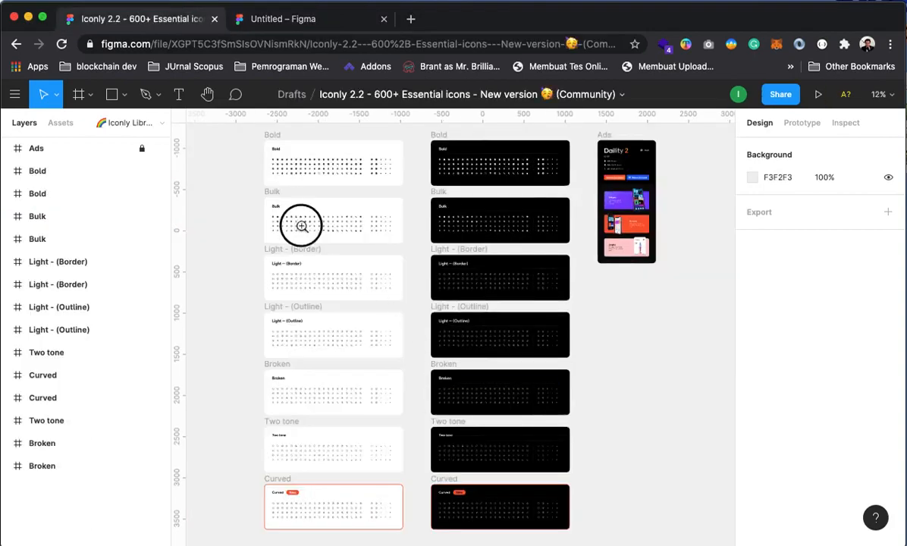
pyautogui.moveTo(326, 429); pyautogui.dragTo(415, 200)
pyautogui.scroll(-5, 411, 400)
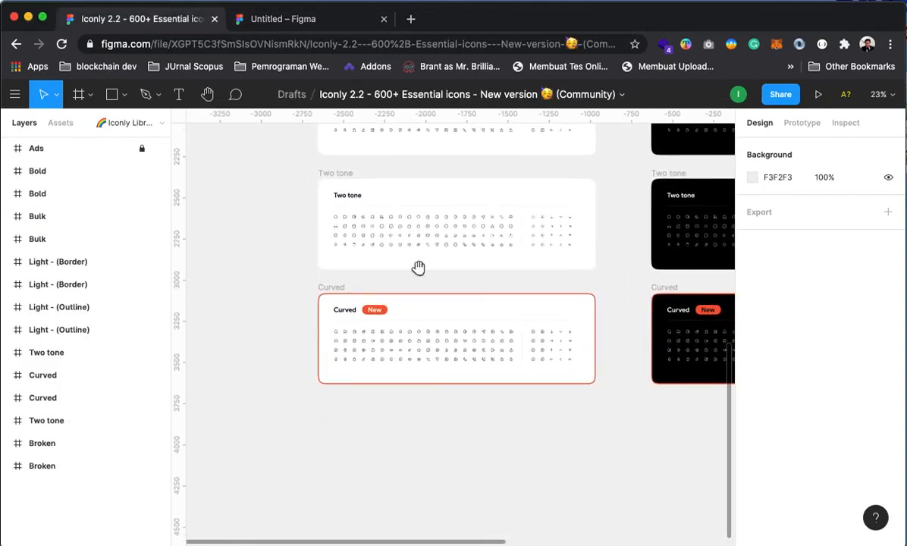
pyautogui.scroll(8, 413, 332)
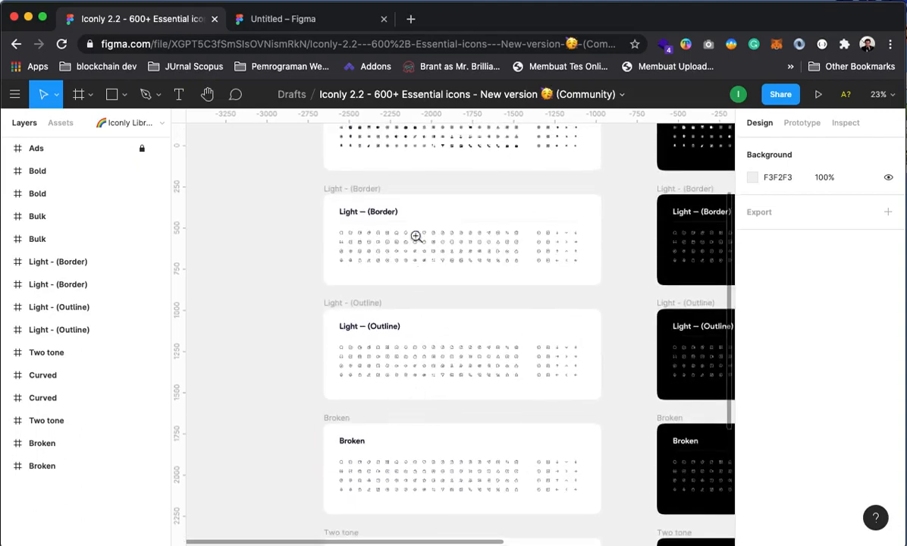
pyautogui.keyDown('super'); pyautogui.click(400, 215); pyautogui.keyUp('super')
pyautogui.moveTo(389, 241); pyautogui.dragTo(442, 433)
pyautogui.moveTo(517, 288); pyautogui.dragTo(508, 435)
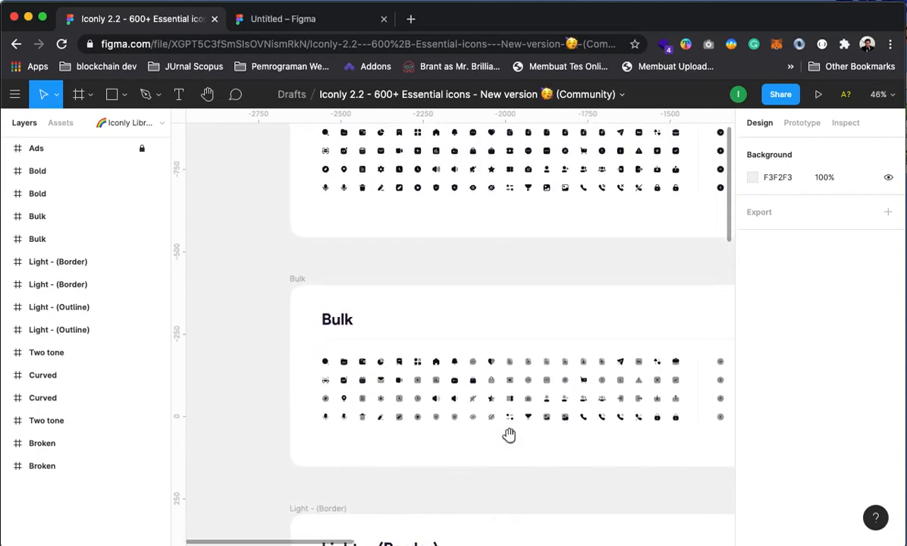
pyautogui.moveTo(478, 268); pyautogui.dragTo(476, 90)
pyautogui.moveTo(447, 168); pyautogui.dragTo(442, 150)
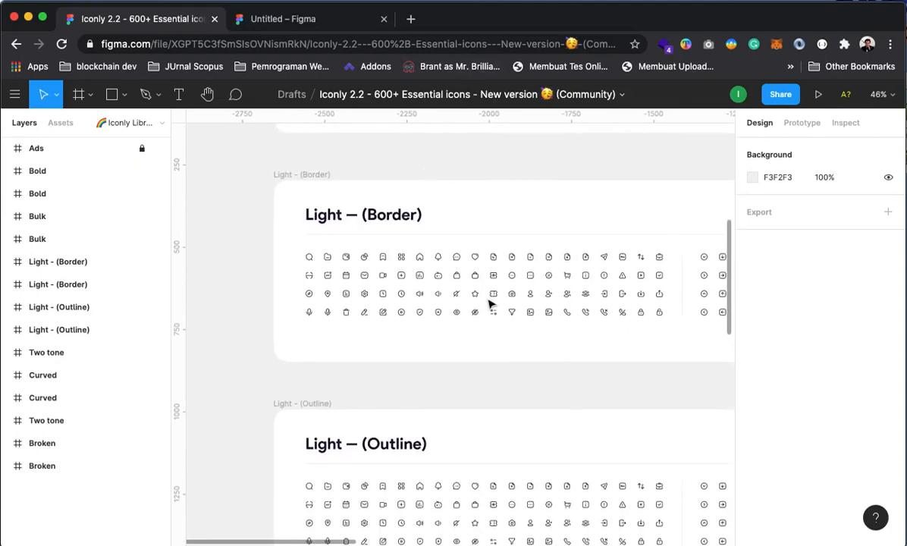
pyautogui.click(474, 289)
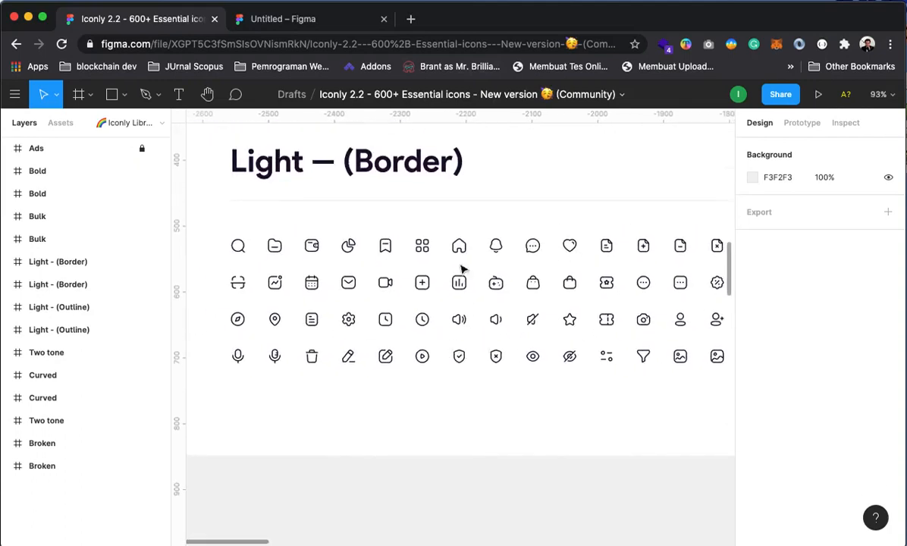
pyautogui.moveTo(563, 356); pyautogui.dragTo(481, 349)
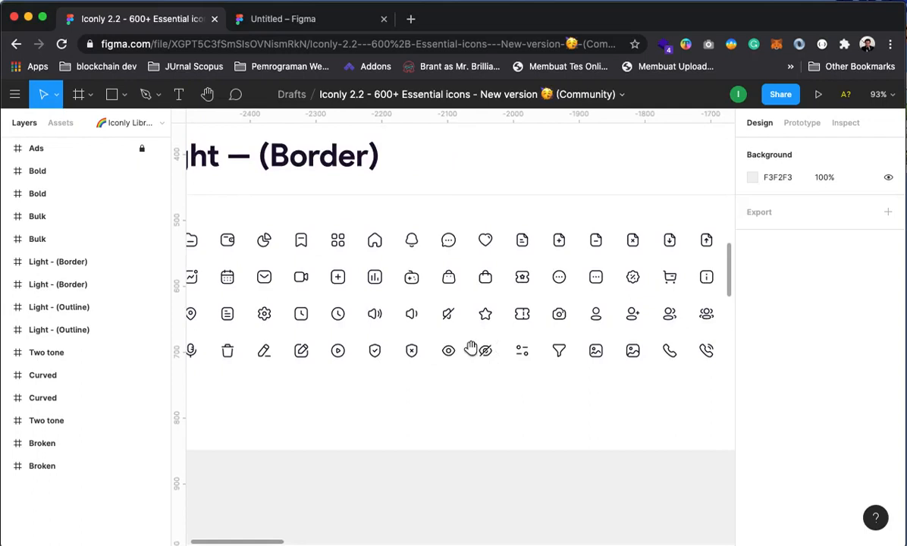
# Select the Buy, Search and Category icons, then return to the Untitled file
pyautogui.click(671, 280)
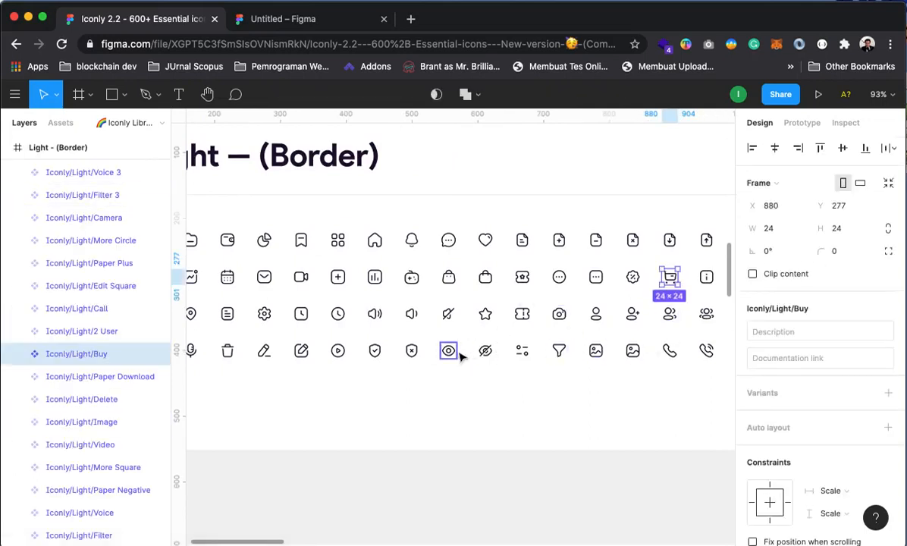
pyautogui.moveTo(449, 354); pyautogui.dragTo(366, 332)
pyautogui.moveTo(568, 344); pyautogui.dragTo(604, 386)
pyautogui.moveTo(435, 346); pyautogui.dragTo(530, 328)
pyautogui.keyDown('shift'); pyautogui.click(246, 258); pyautogui.keyUp('shift')
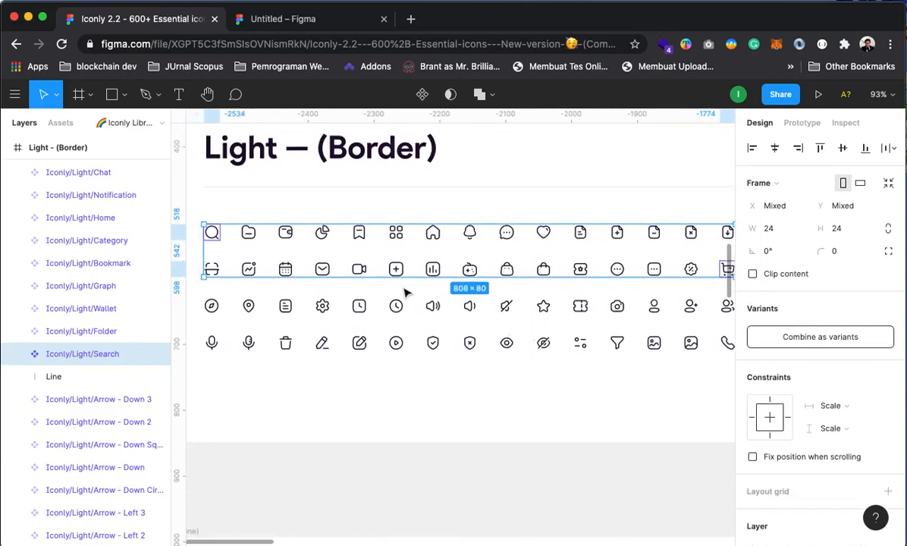
pyautogui.keyDown('shift'); pyautogui.click(397, 235); pyautogui.keyUp('shift')
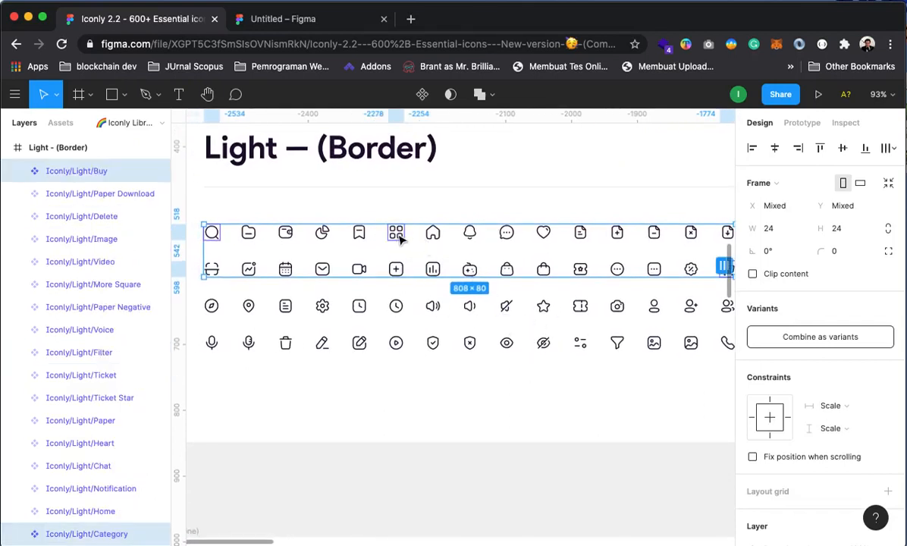
pyautogui.click(296, 19)
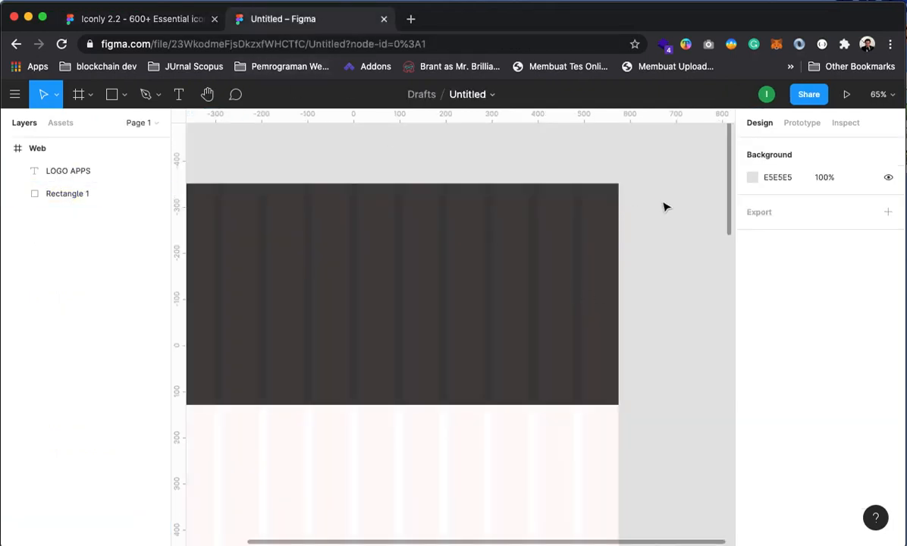
# Paste the three Iconly icons and expand the Search layer's groups
pyautogui.press('super+v')
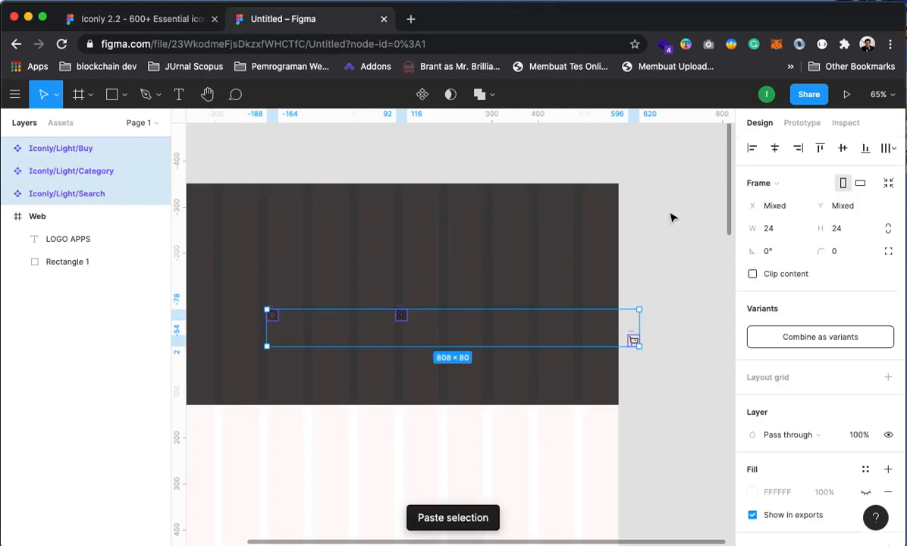
pyautogui.click(330, 152)
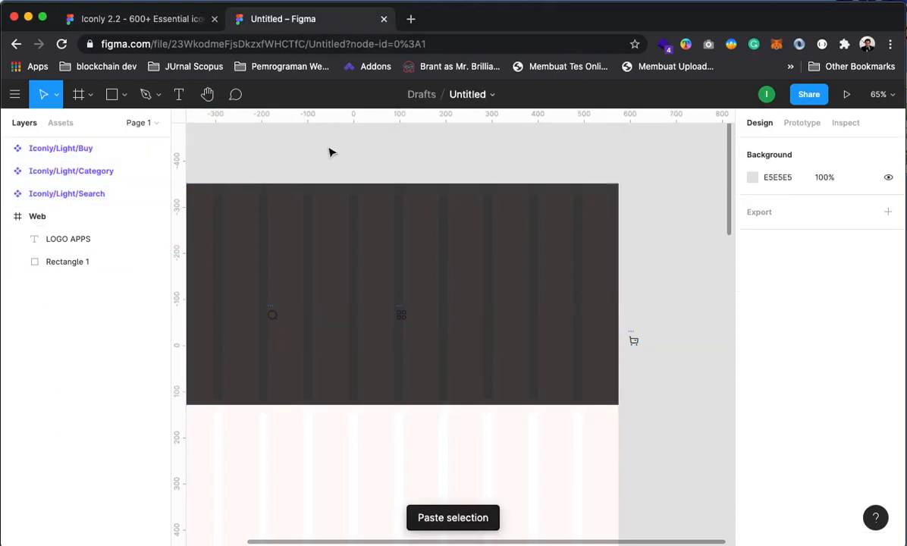
pyautogui.click(6, 194)
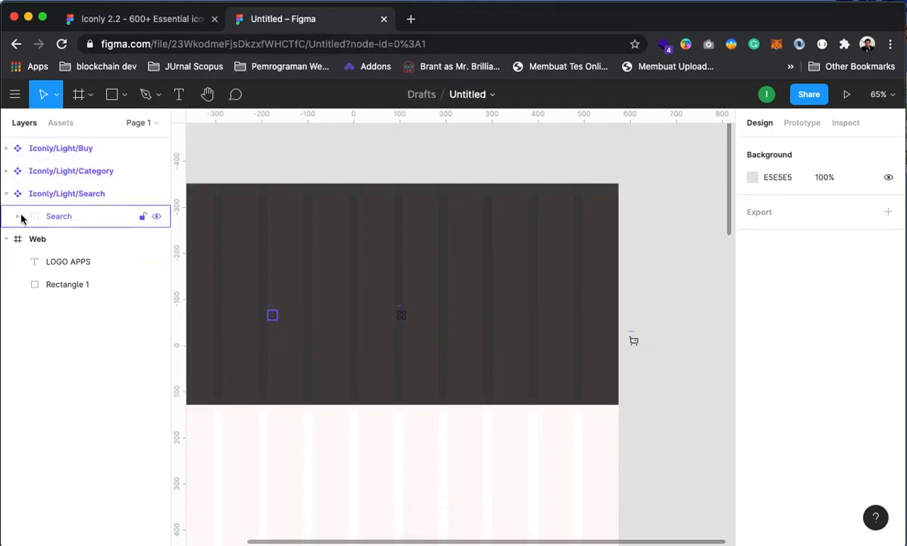
pyautogui.click(19, 217)
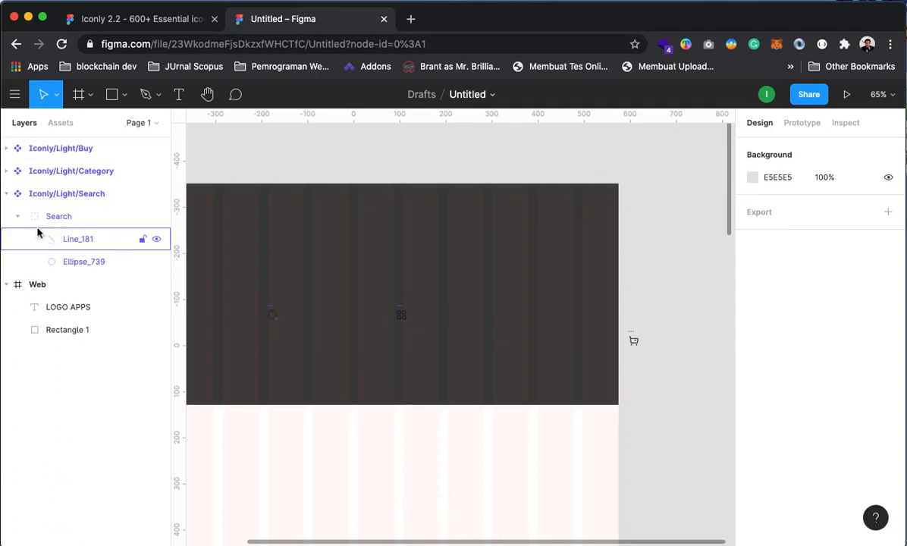
pyautogui.click(34, 217)
pyautogui.click(17, 217)
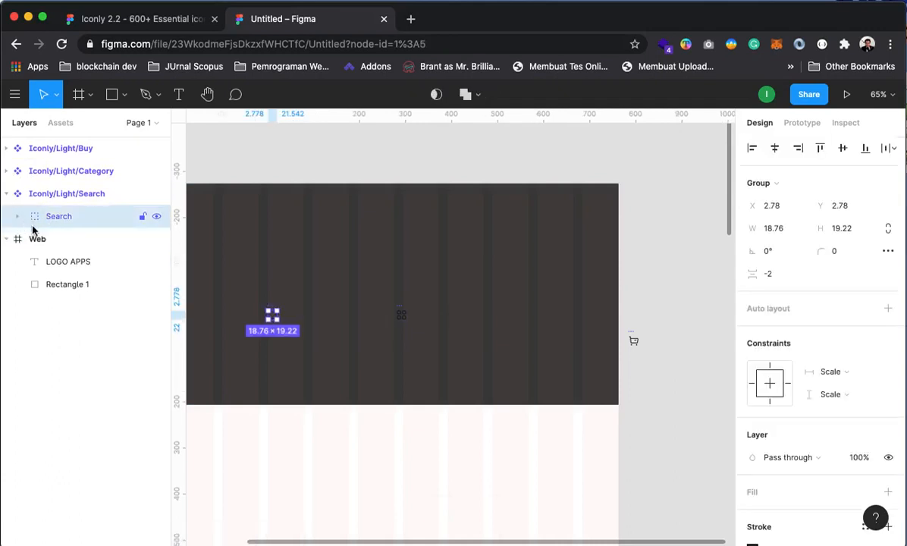
# Move the Search, Category and Buy groups out of their components into the Web frame
pyautogui.click(6, 171)
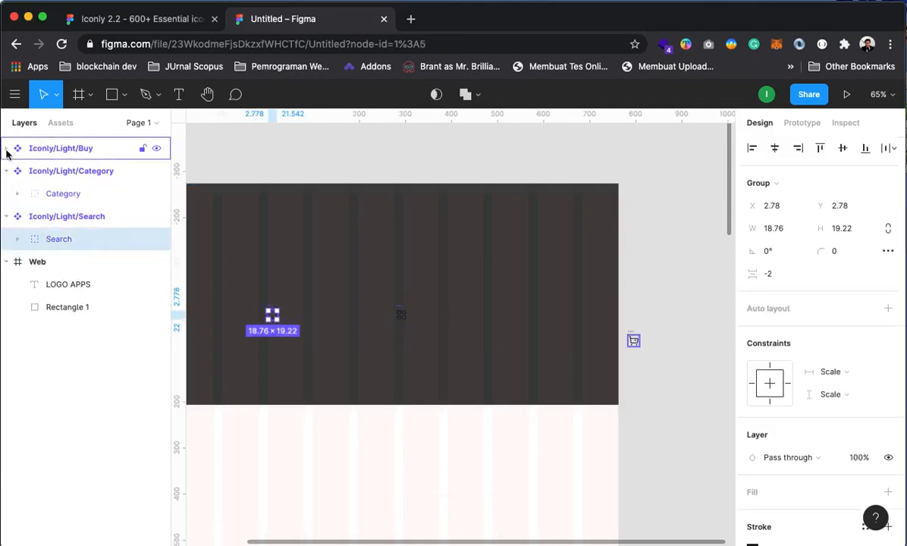
pyautogui.click(6, 148)
pyautogui.click(44, 172)
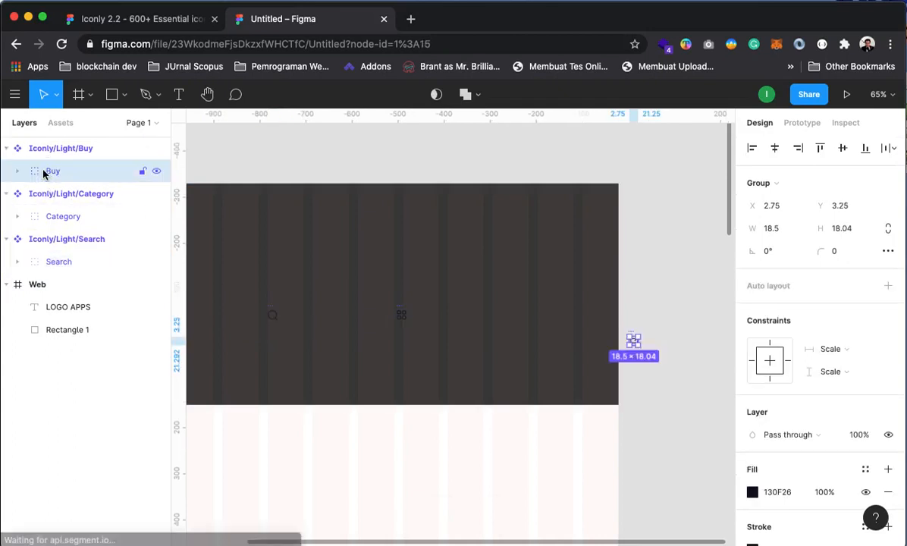
pyautogui.click(59, 262)
pyautogui.moveTo(62, 272); pyautogui.dragTo(91, 327)
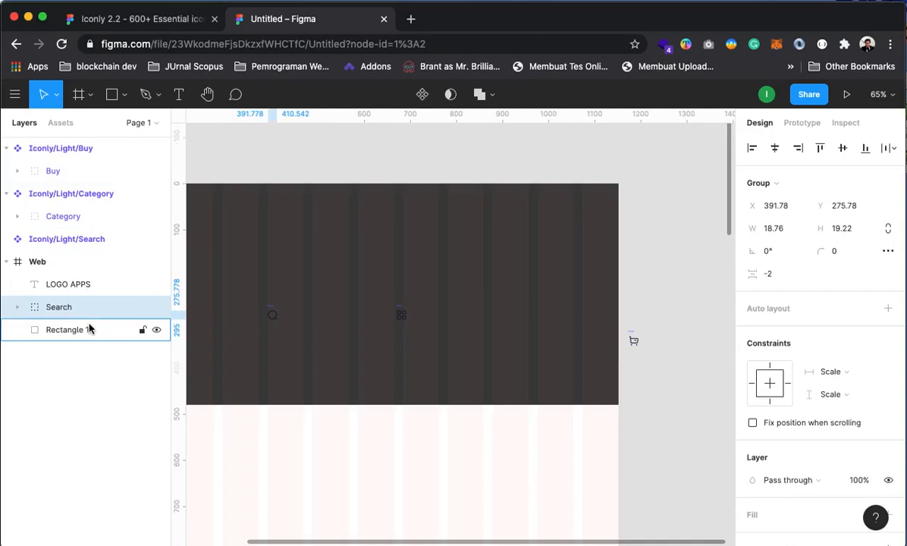
pyautogui.moveTo(53, 216); pyautogui.dragTo(65, 297)
pyautogui.moveTo(53, 171); pyautogui.dragTo(71, 277)
pyautogui.click(639, 278)
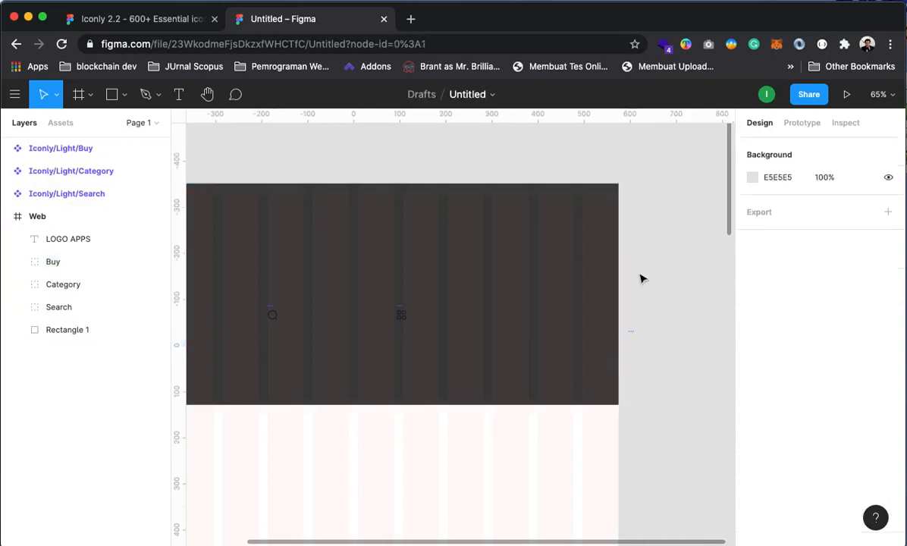
# Delete the three original Iconly components
pyautogui.click(64, 157)
pyautogui.keyDown('shift'); pyautogui.click(76, 195); pyautogui.keyUp('shift')
pyautogui.press('Delete')
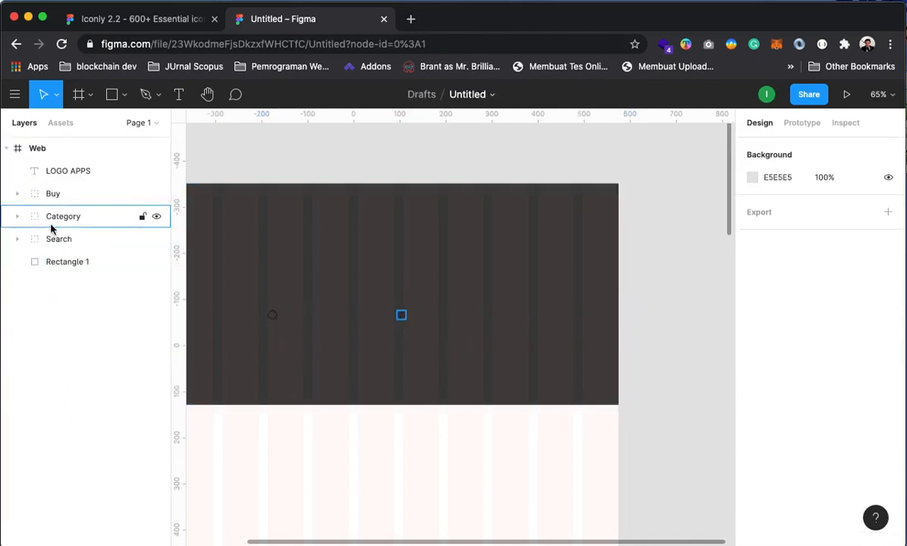
# Set the Buy, Category and Search icons' stroke colour to white FFFFFF
pyautogui.click(47, 194)
pyautogui.keyDown('shift'); pyautogui.click(41, 239); pyautogui.keyUp('shift')
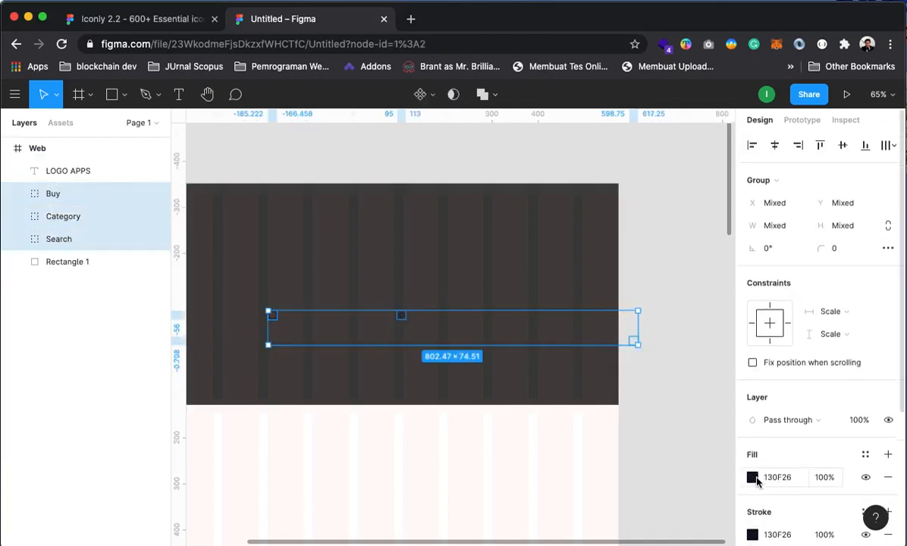
pyautogui.scroll(-2, 755, 455)
pyautogui.click(752, 441)
pyautogui.moveTo(668, 334); pyautogui.dragTo(560, 156)
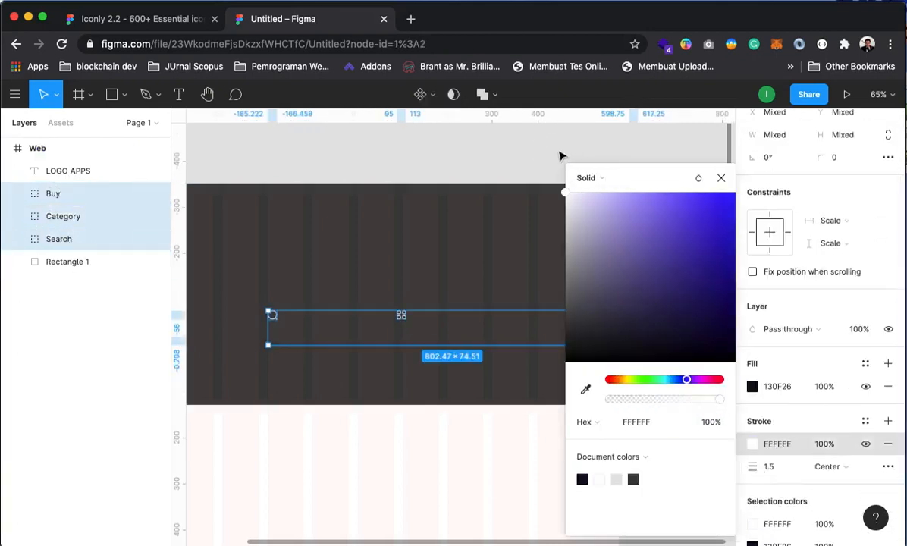
pyautogui.click(720, 178)
pyautogui.click(589, 163)
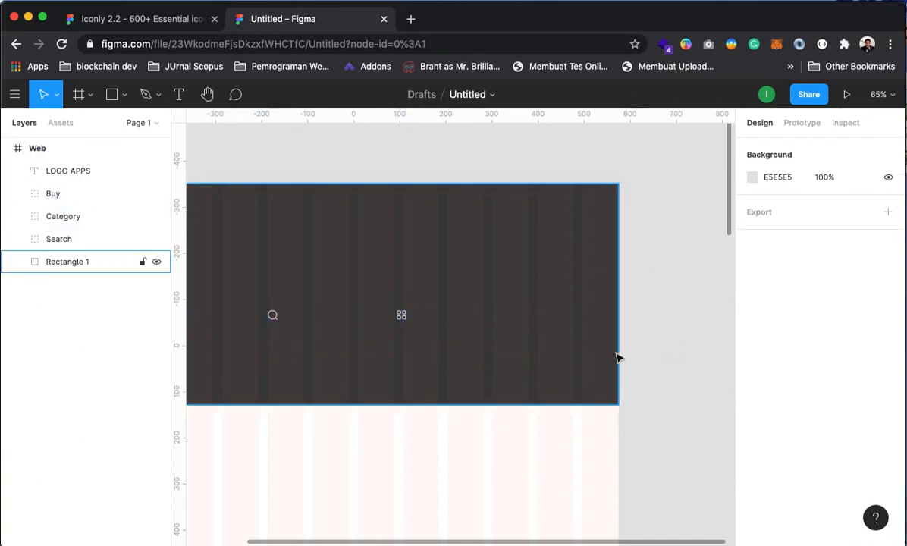
pyautogui.moveTo(687, 326); pyautogui.dragTo(633, 393)
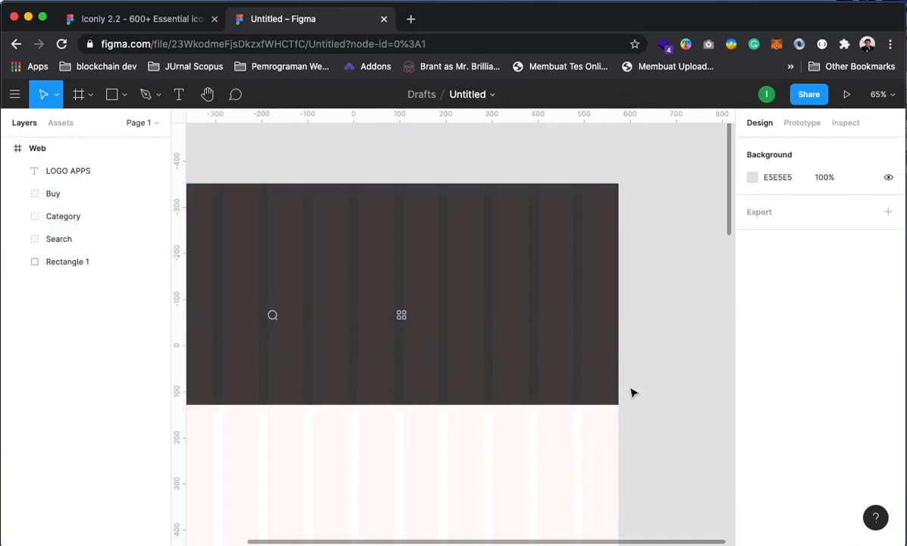
# Line up the cart, search and category icons in a row at the hero's top right
pyautogui.click(54, 148)
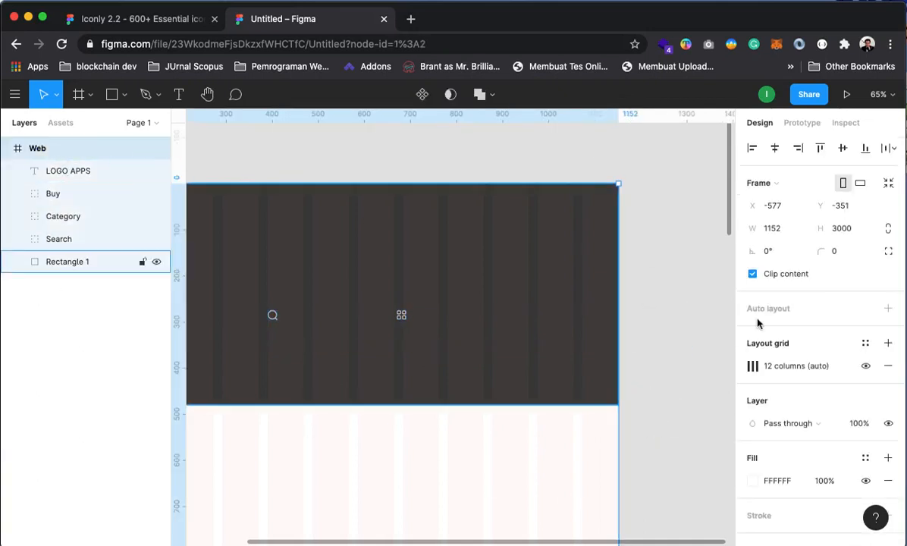
pyautogui.click(667, 193)
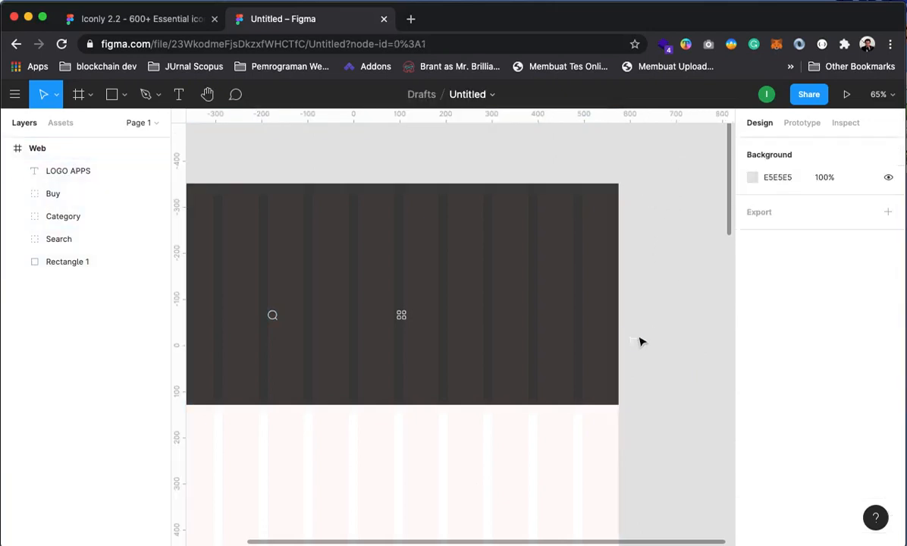
pyautogui.moveTo(635, 341); pyautogui.dragTo(524, 207)
pyautogui.press('Escape')
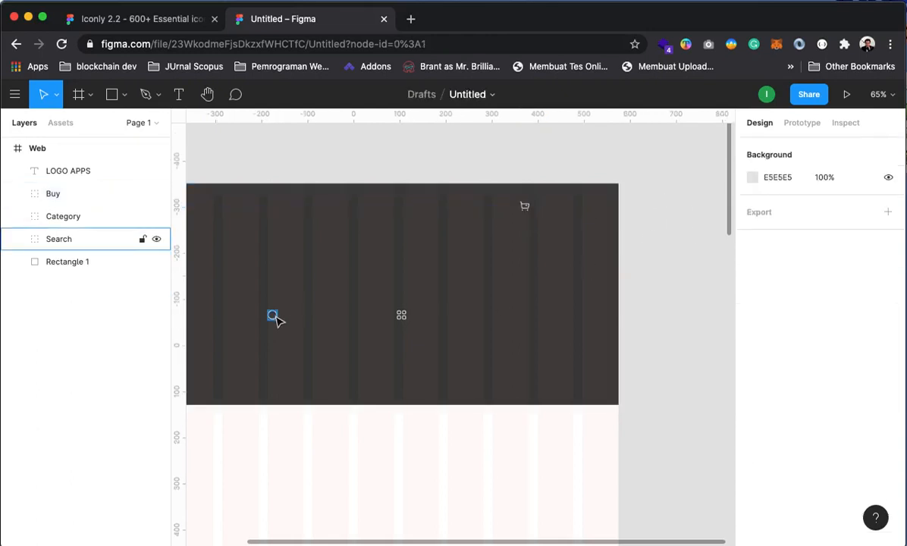
pyautogui.moveTo(275, 320); pyautogui.dragTo(545, 208)
pyautogui.moveTo(401, 314); pyautogui.dragTo(570, 209)
pyautogui.click(670, 218)
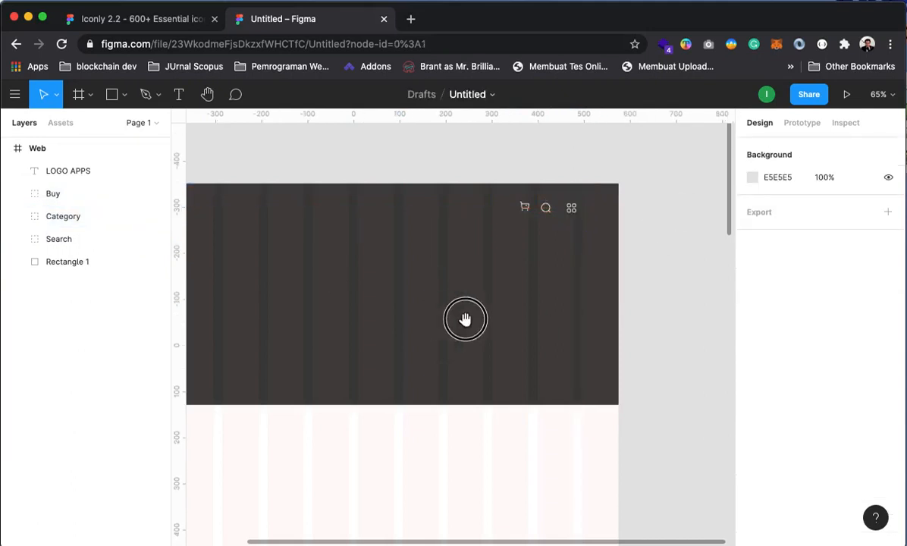
# Check the icon row against the whole hero, then select Rectangle 1
pyautogui.moveTo(465, 318); pyautogui.dragTo(543, 350)
pyautogui.moveTo(593, 192); pyautogui.dragTo(675, 299)
pyautogui.keyDown('shift'); pyautogui.click(669, 298); pyautogui.keyUp('shift')
pyautogui.press('Escape')
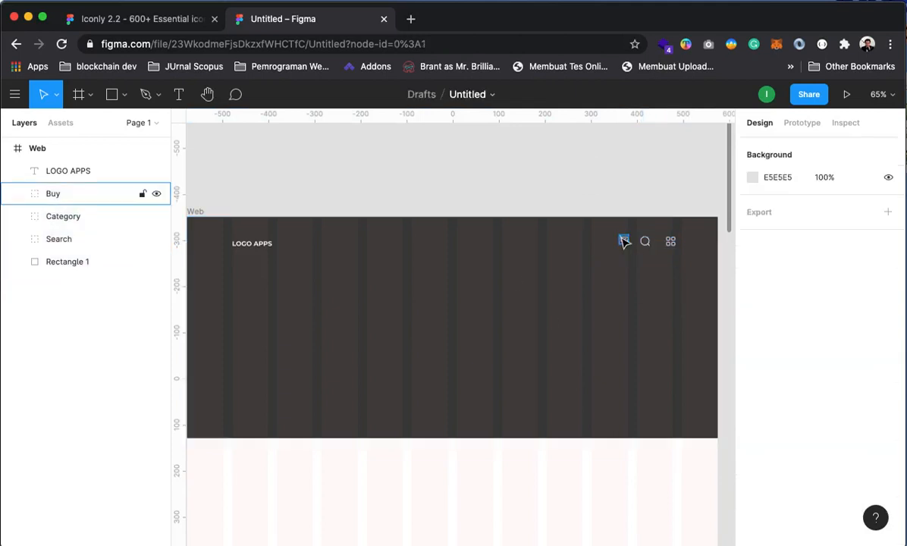
pyautogui.moveTo(603, 198); pyautogui.dragTo(690, 262)
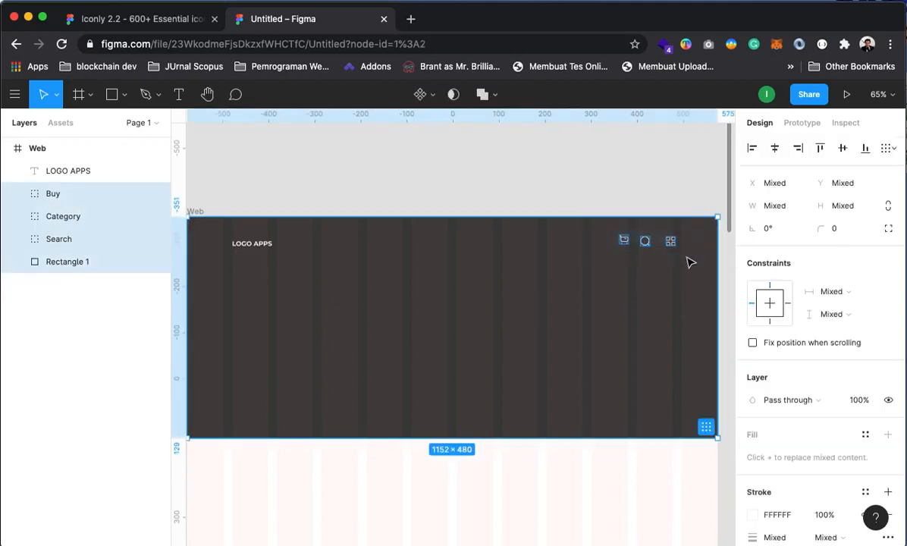
pyautogui.click(476, 190)
pyautogui.click(506, 283)
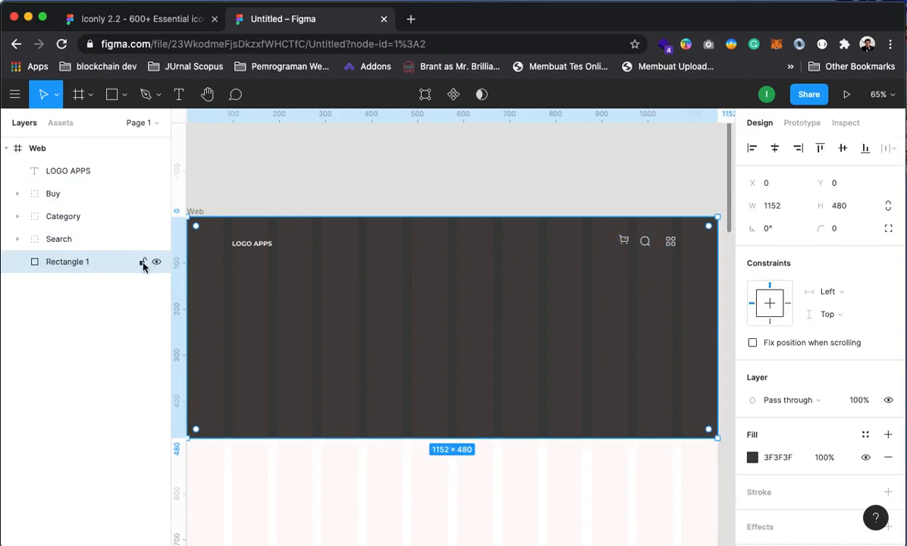
# Lock Rectangle 1, then evenly distribute the three header icons and align their vertical centres
pyautogui.click(480, 229)
pyautogui.hscroll(3, 482, 213)
pyautogui.moveTo(486, 187); pyautogui.dragTo(637, 293)
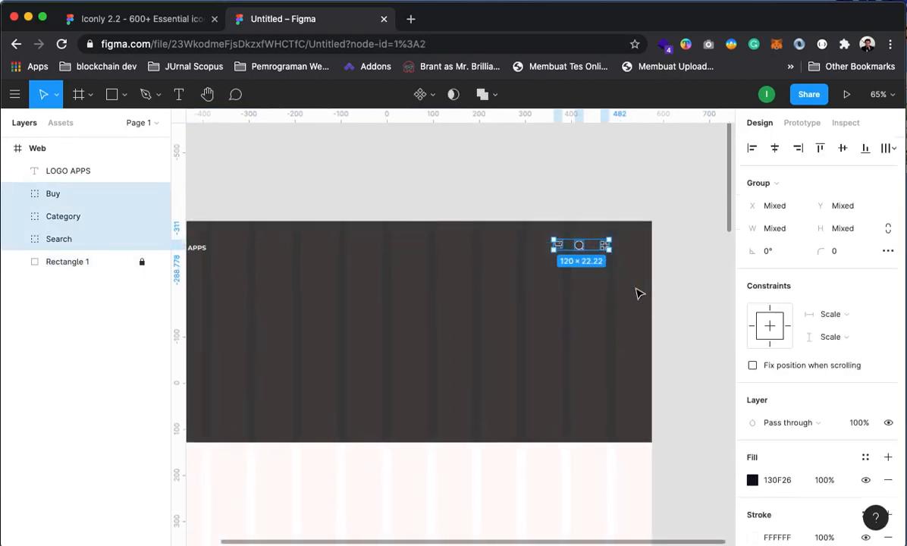
pyautogui.moveTo(448, 328); pyautogui.dragTo(447, 302)
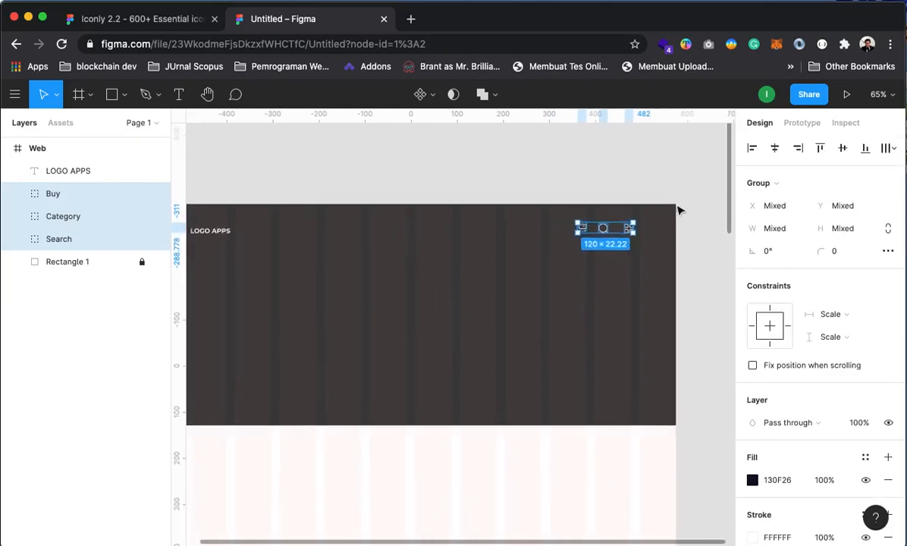
pyautogui.click(892, 150)
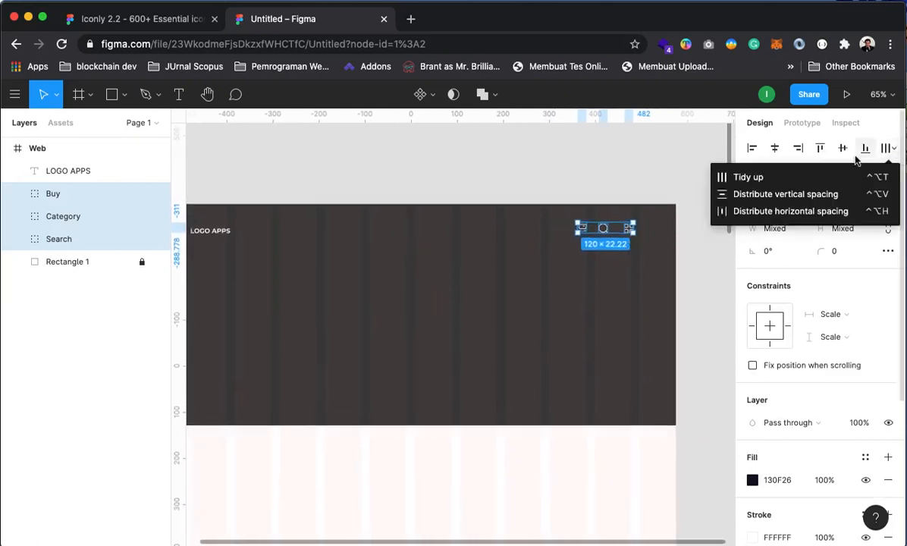
pyautogui.click(768, 213)
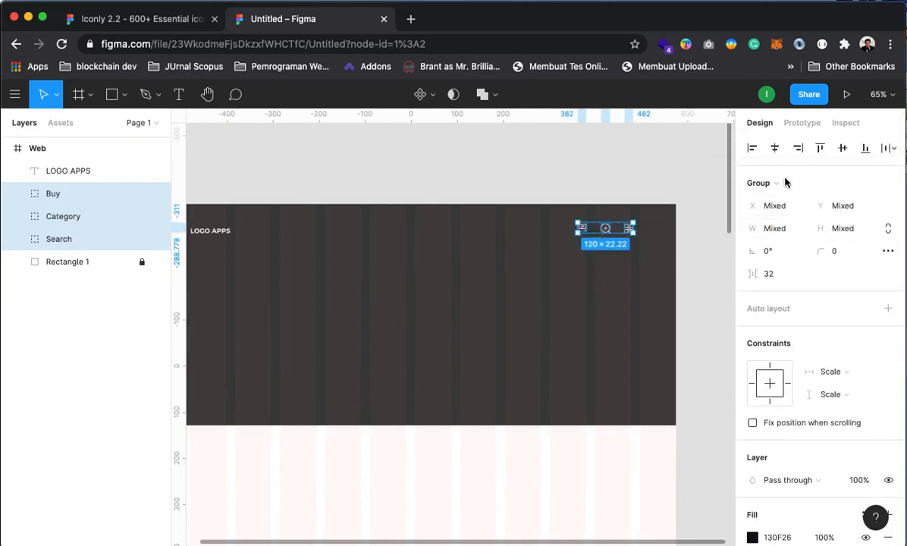
pyautogui.click(843, 150)
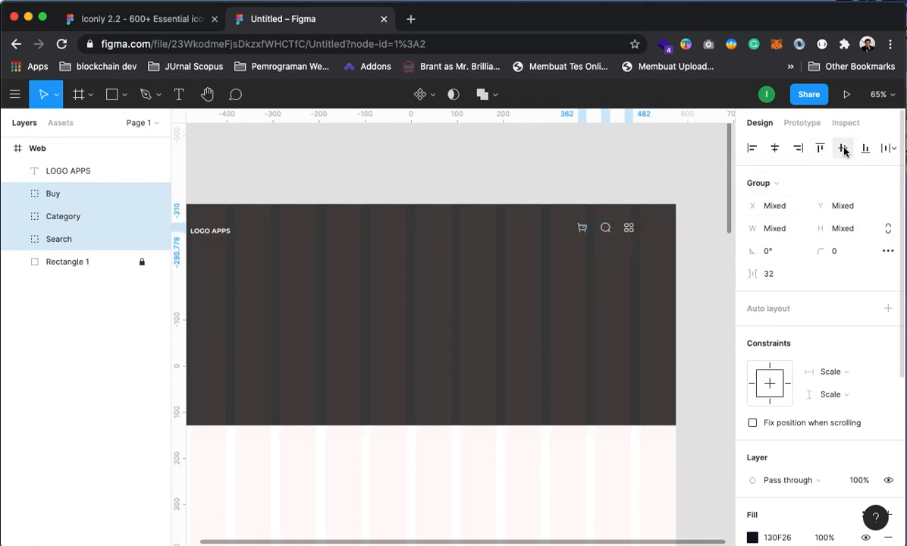
# Nudge the cart, search and category icons slightly to the left
pyautogui.click(579, 180)
pyautogui.moveTo(647, 318); pyautogui.dragTo(635, 307)
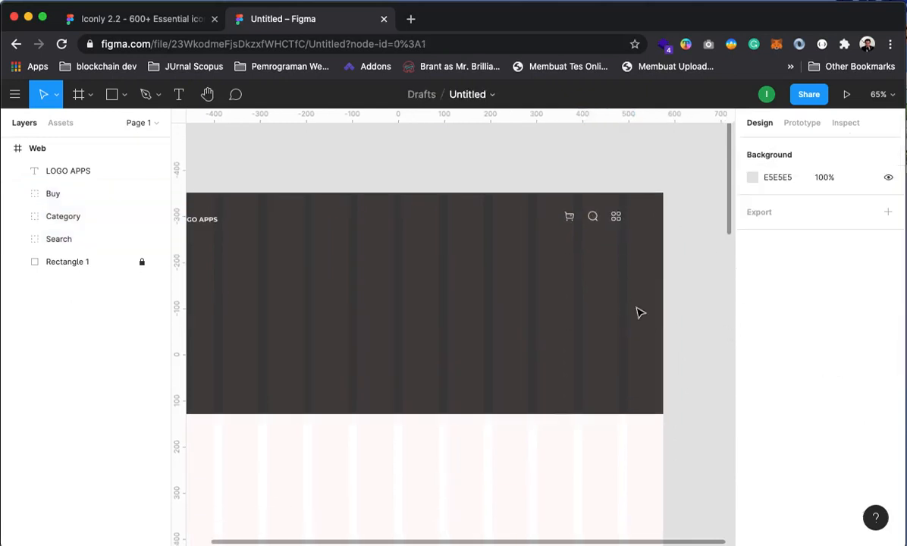
pyautogui.click(592, 195)
pyautogui.click(624, 239)
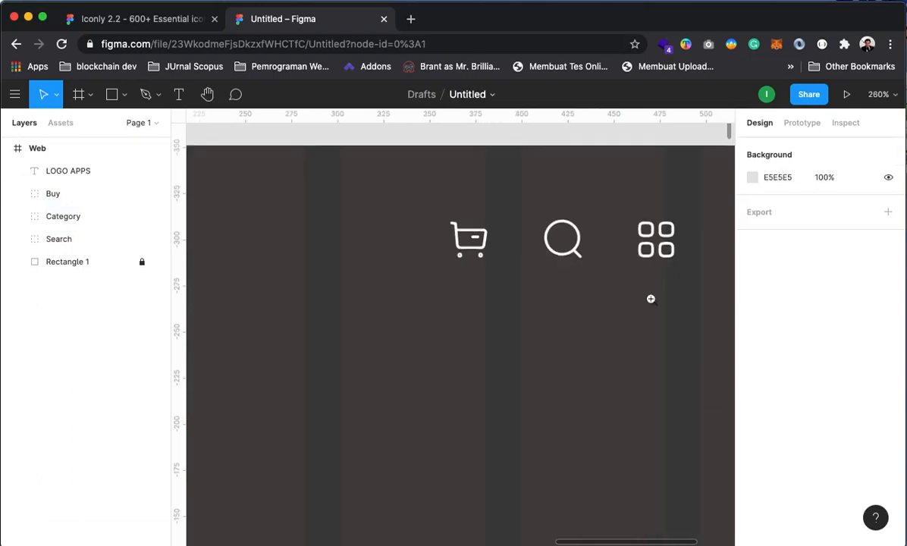
pyautogui.moveTo(612, 307); pyautogui.dragTo(554, 298)
pyautogui.click(408, 231)
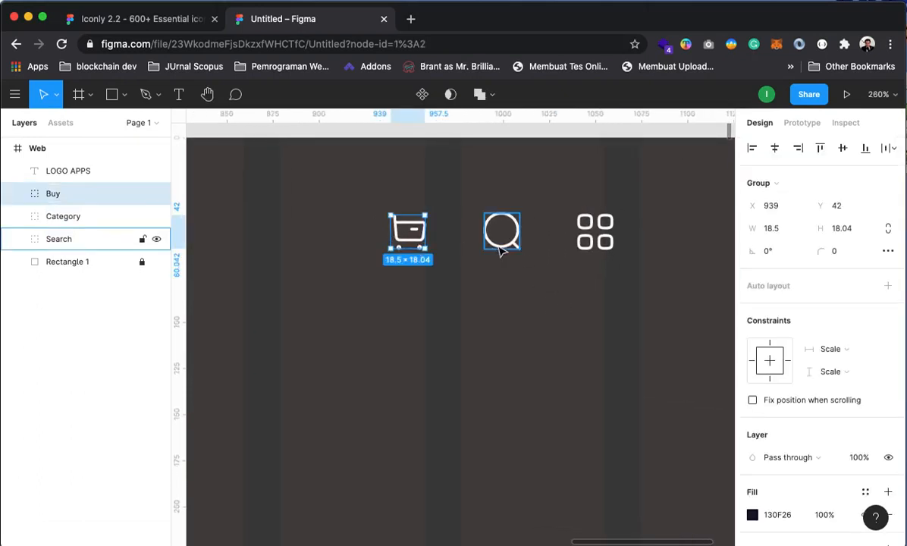
pyautogui.keyDown('shift'); pyautogui.click(501, 235); pyautogui.keyUp('shift')
pyautogui.keyDown('shift'); pyautogui.click(595, 239); pyautogui.keyUp('shift')
pyautogui.moveTo(606, 242); pyautogui.dragTo(597, 243)
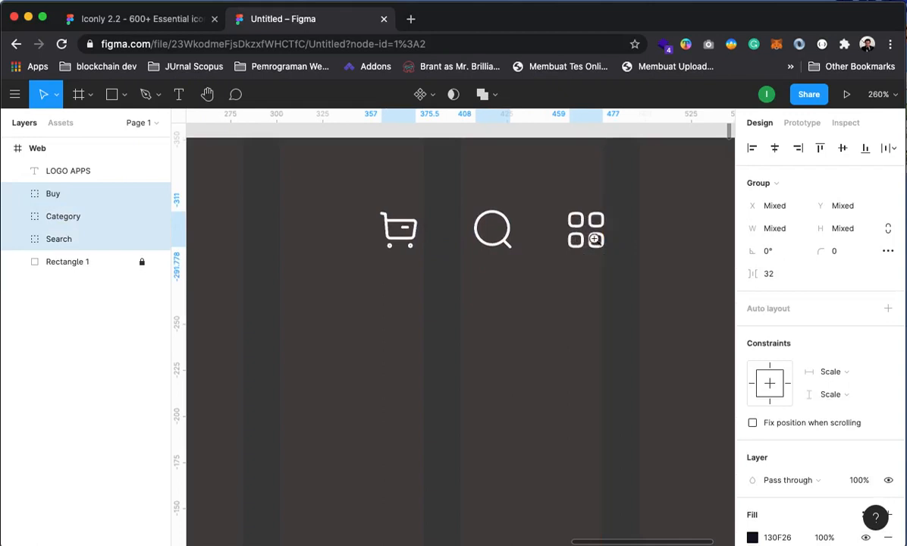
# Lower the three header icons so they sit level with LOGO APPS
pyautogui.keyDown('alt'); pyautogui.click(594, 239); pyautogui.keyUp('alt')
pyautogui.keyDown('alt'); pyautogui.click(553, 282); pyautogui.keyUp('alt')
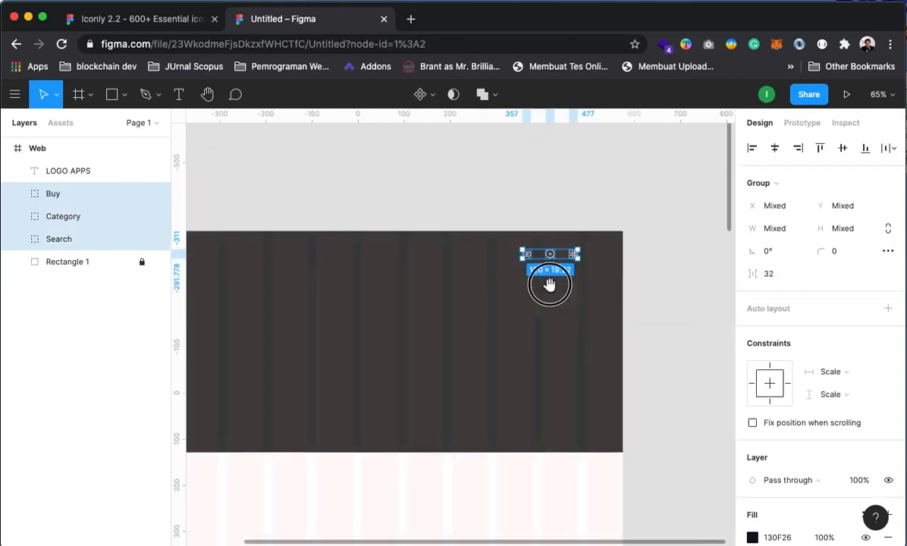
pyautogui.hscroll(-5, 549, 284)
pyautogui.scroll(-2, 549, 285)
pyautogui.click(556, 158)
pyautogui.click(620, 221)
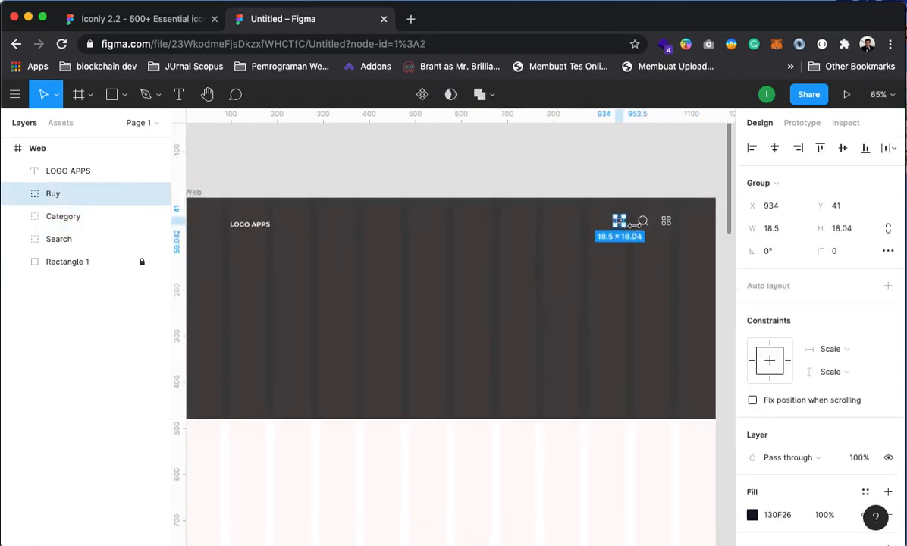
pyautogui.keyDown('shift'); pyautogui.click(666, 220); pyautogui.keyUp('shift')
pyautogui.keyDown('shift'); pyautogui.click(642, 220); pyautogui.keyUp('shift')
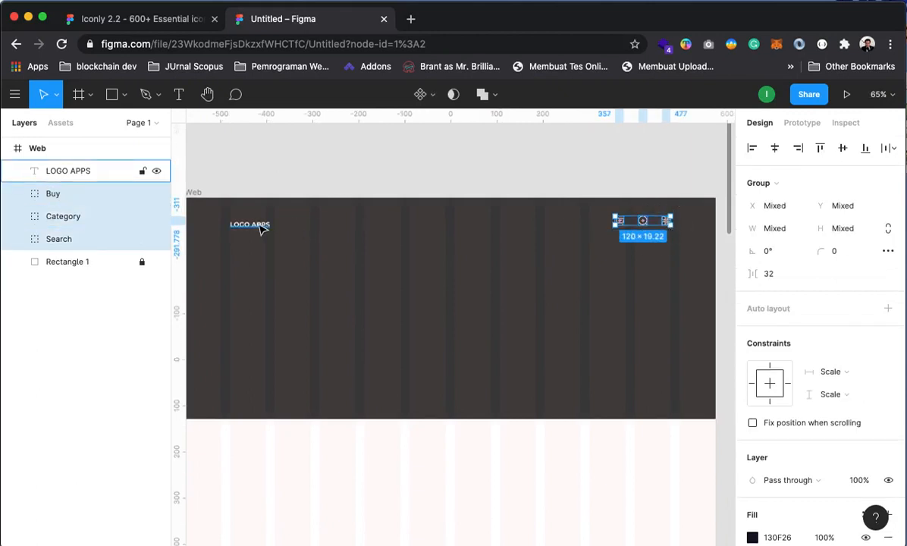
pyautogui.moveTo(641, 226); pyautogui.dragTo(646, 226)
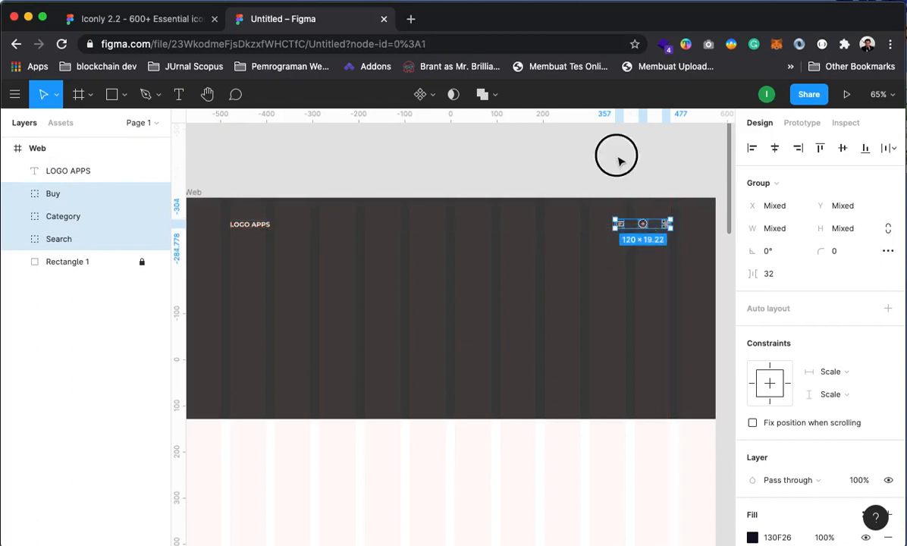
# Group the Buy, Search and Category icons into Group 1, 120×19.22 at 934,47
pyautogui.click(615, 156)
pyautogui.click(619, 223)
pyautogui.keyDown('shift'); pyautogui.click(643, 223); pyautogui.keyUp('shift')
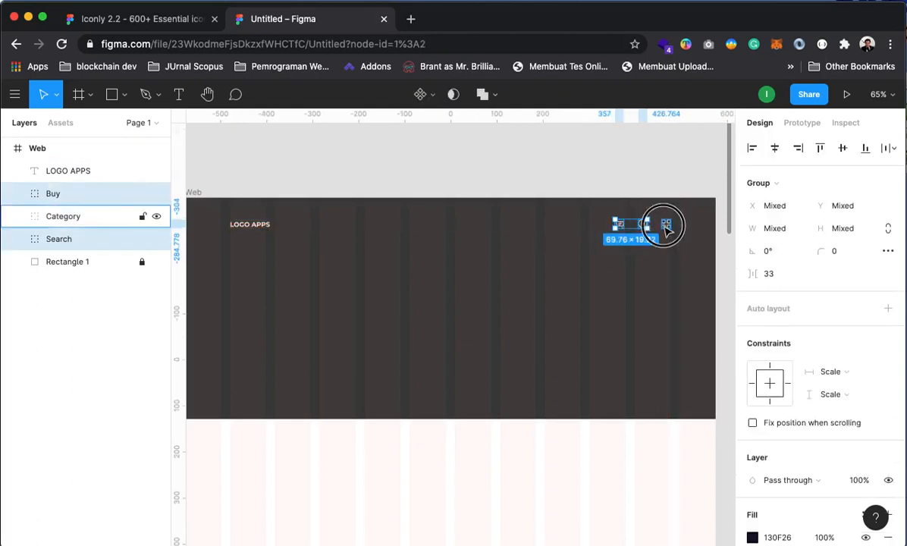
pyautogui.keyDown('shift'); pyautogui.click(665, 224); pyautogui.keyUp('shift')
pyautogui.rightClick(665, 226)
pyautogui.click(708, 258)
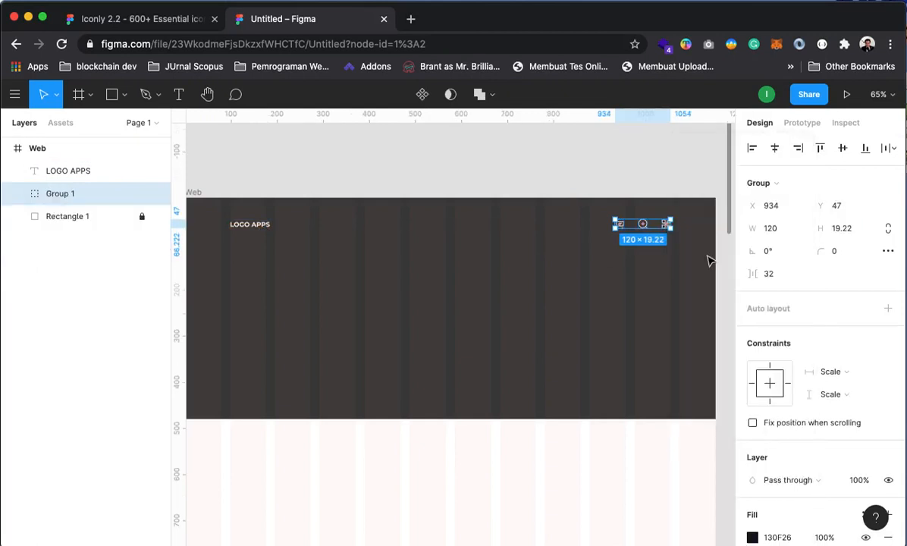
# Align LOGO APPS with the icon group on their vertical centres
pyautogui.keyDown('shift'); pyautogui.click(256, 227); pyautogui.keyUp('shift')
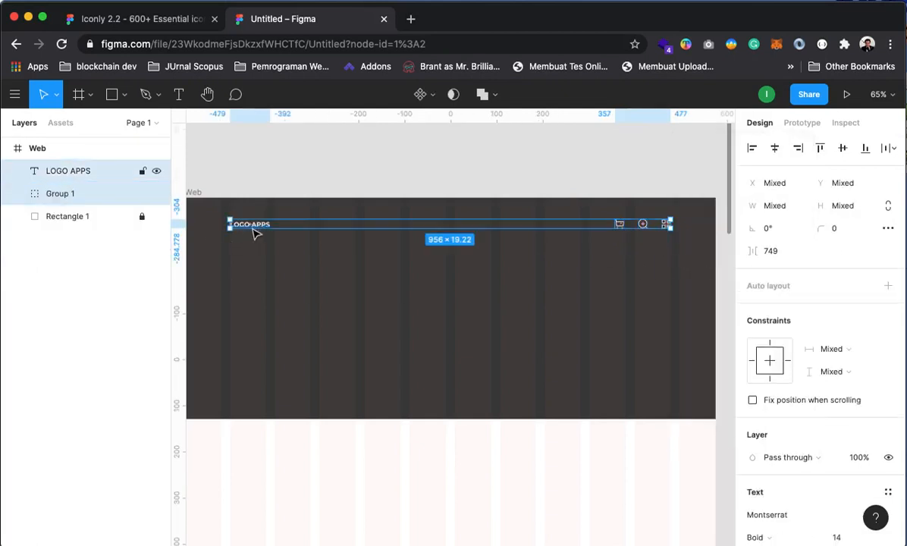
pyautogui.click(842, 149)
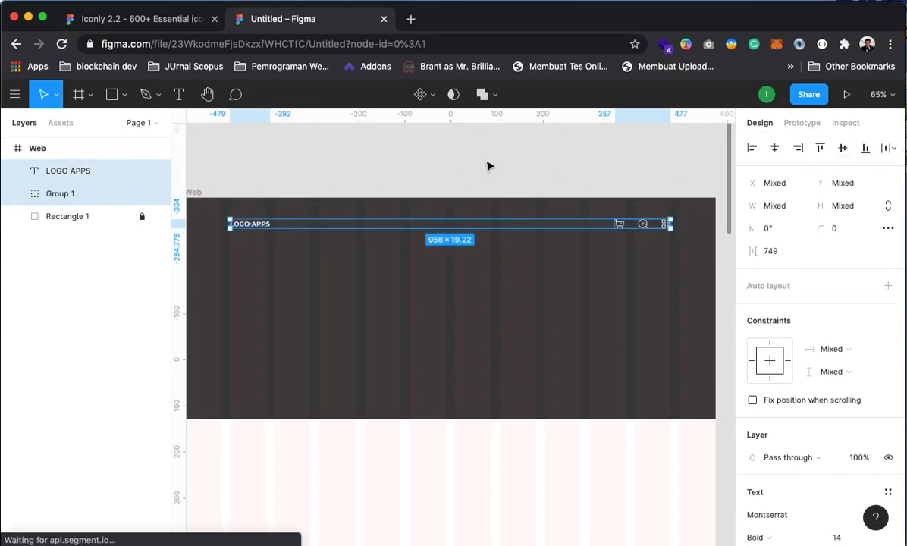
pyautogui.click(478, 340)
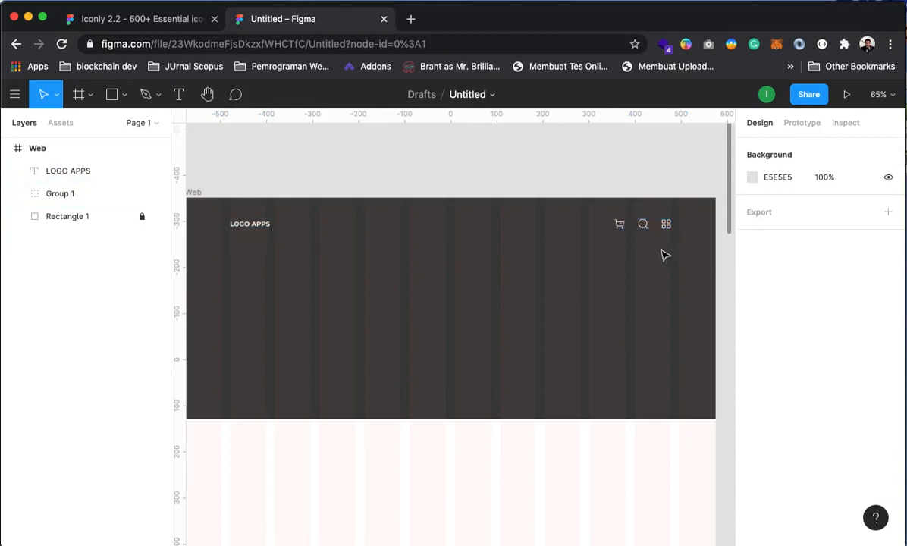
# Group LOGO APPS and Group 1 as 'Top Menu', keeping it inside the Web frame
pyautogui.click(253, 226)
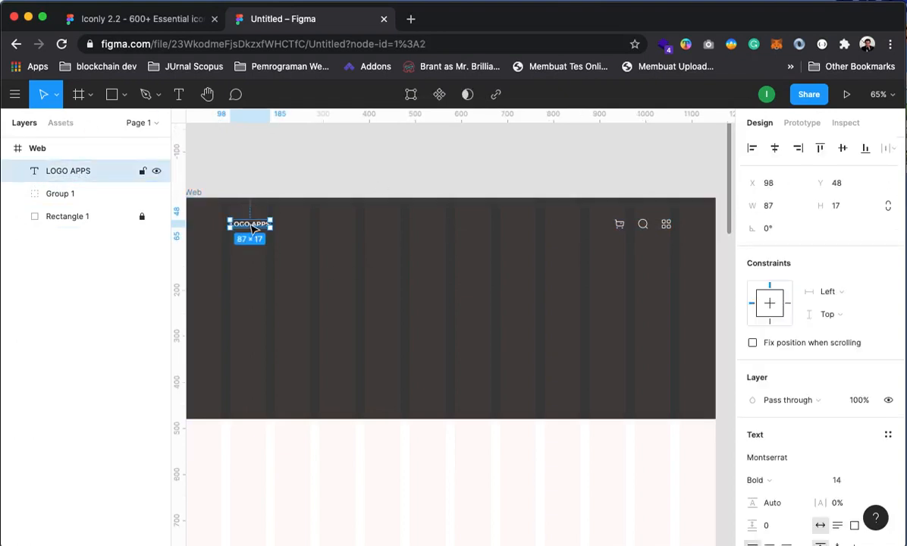
pyautogui.keyDown('shift'); pyautogui.click(665, 227); pyautogui.keyUp('shift')
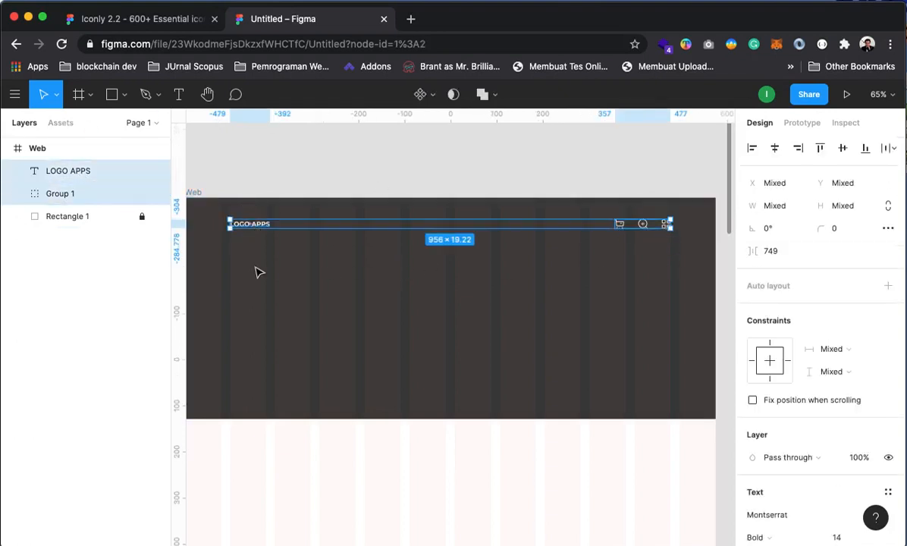
pyautogui.rightClick(90, 197)
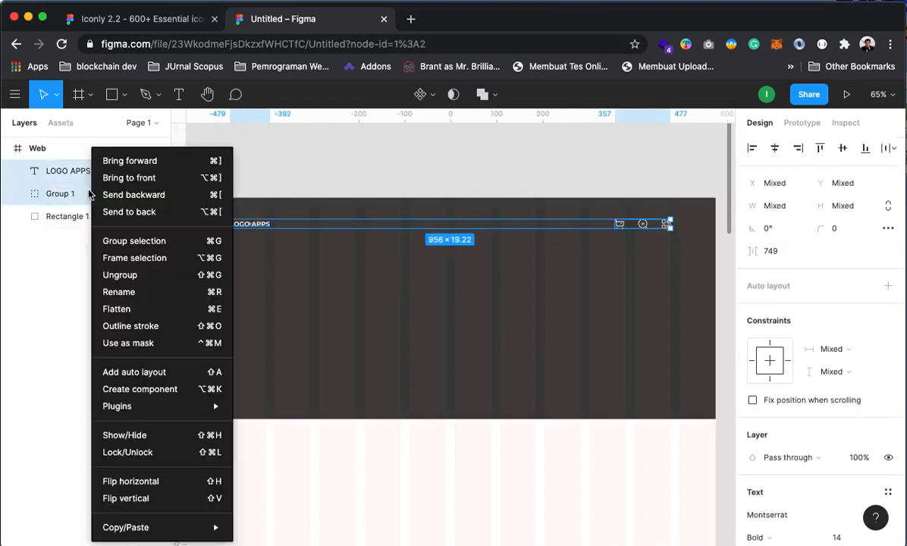
pyautogui.click(130, 241)
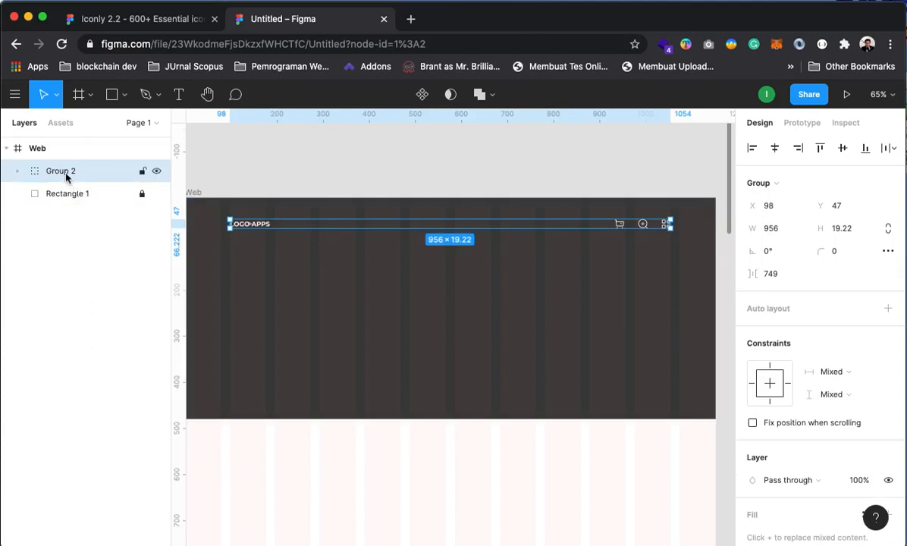
pyautogui.rightClick(66, 171)
pyautogui.click(101, 293)
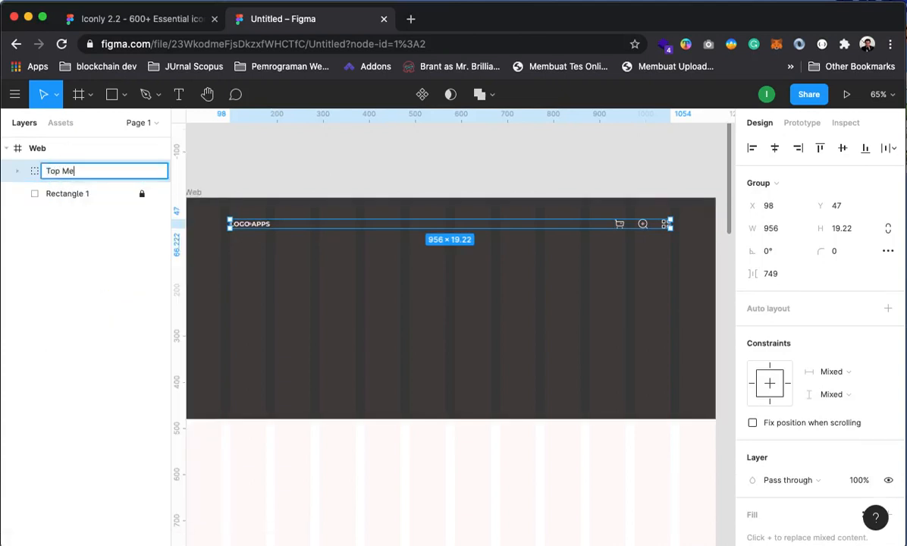
pyautogui.press('Return')
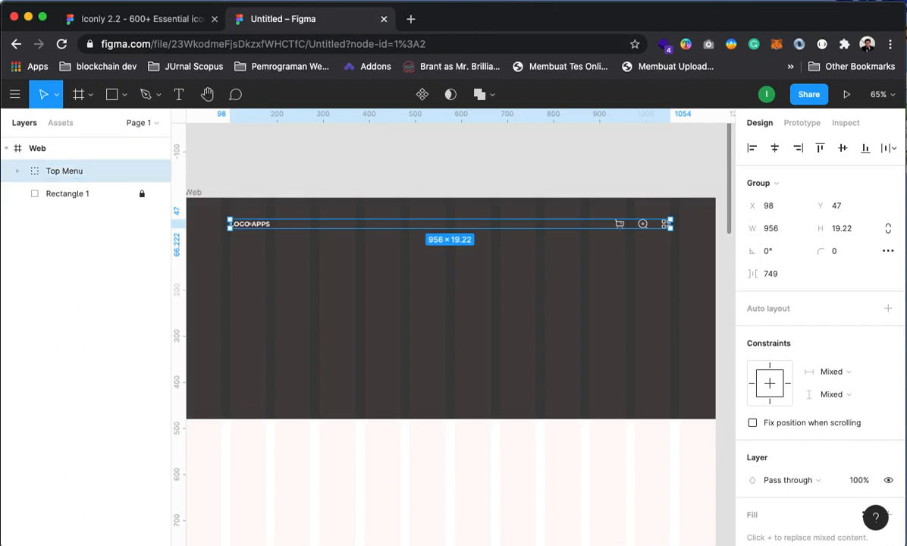
pyautogui.click(277, 170)
pyautogui.moveTo(245, 228); pyautogui.dragTo(251, 174)
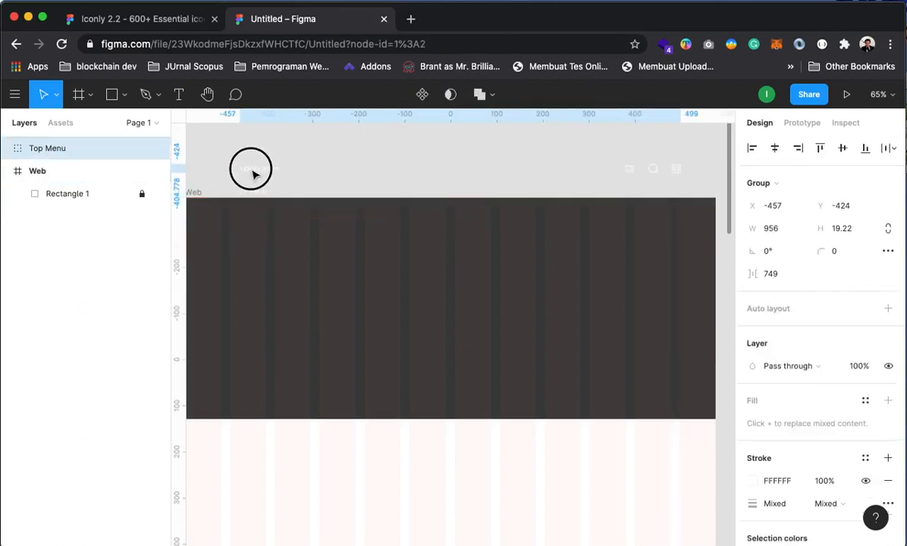
pyautogui.press('super+z')
pyautogui.click(355, 155)
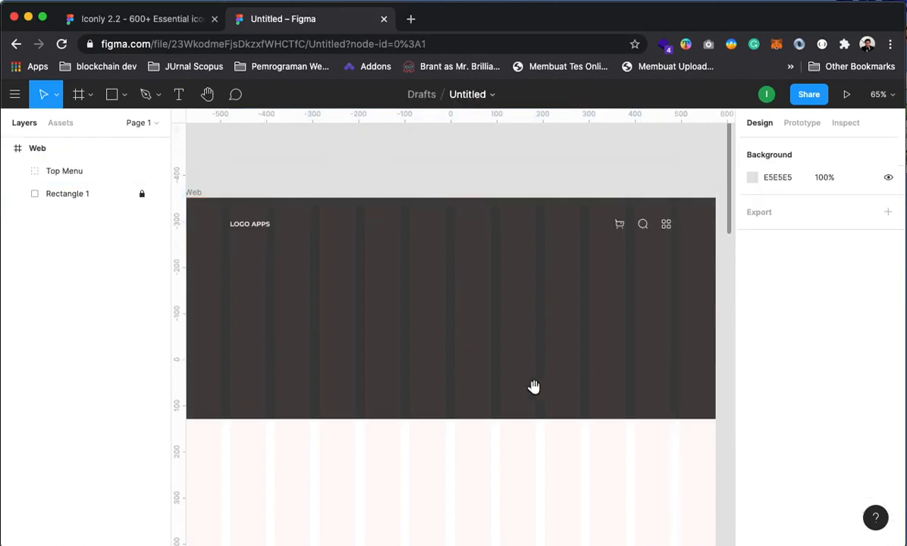
# Select Arrow - Right Circle and Arrow - Left Circle in the Iconly file, then return to Untitled
pyautogui.moveTo(533, 387); pyautogui.dragTo(544, 356)
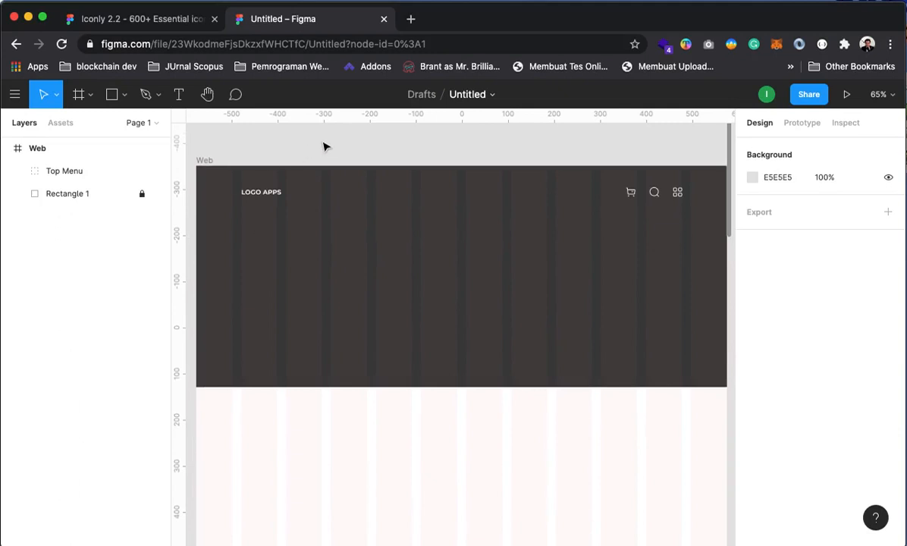
pyautogui.click(112, 18)
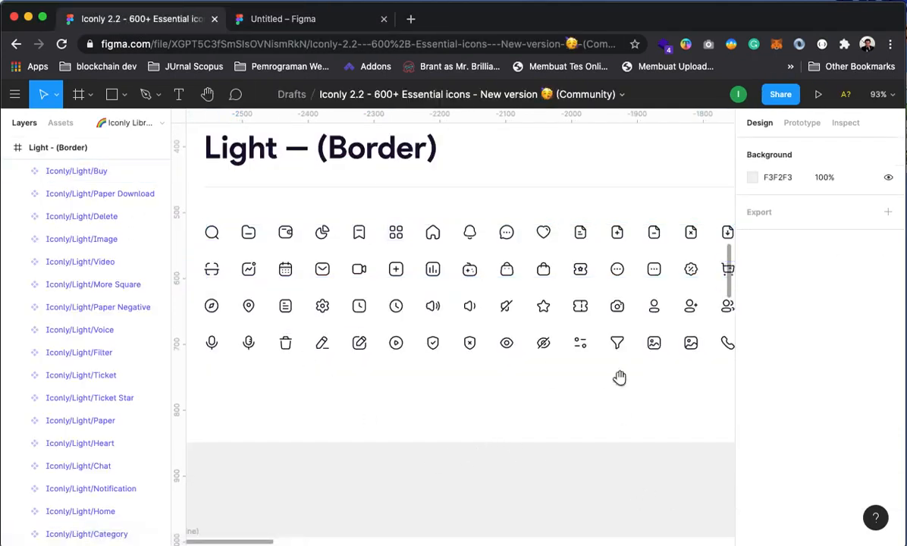
pyautogui.moveTo(622, 377); pyautogui.dragTo(348, 320)
pyautogui.moveTo(574, 343); pyautogui.dragTo(478, 376)
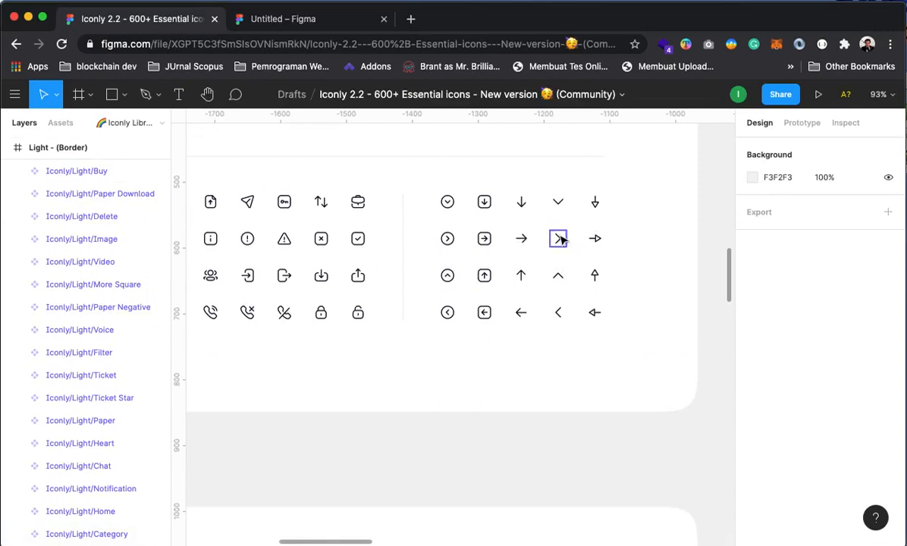
pyautogui.click(451, 241)
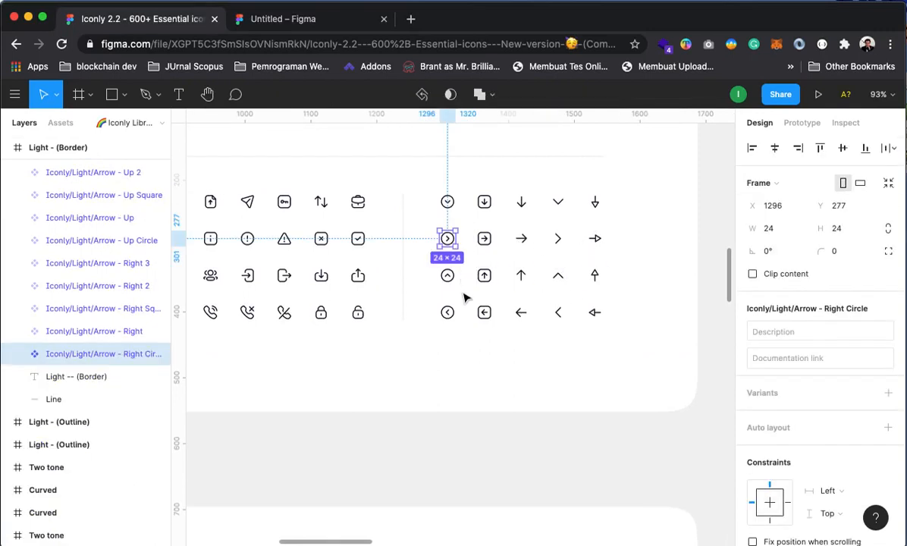
pyautogui.keyDown('shift'); pyautogui.click(450, 315); pyautogui.keyUp('shift')
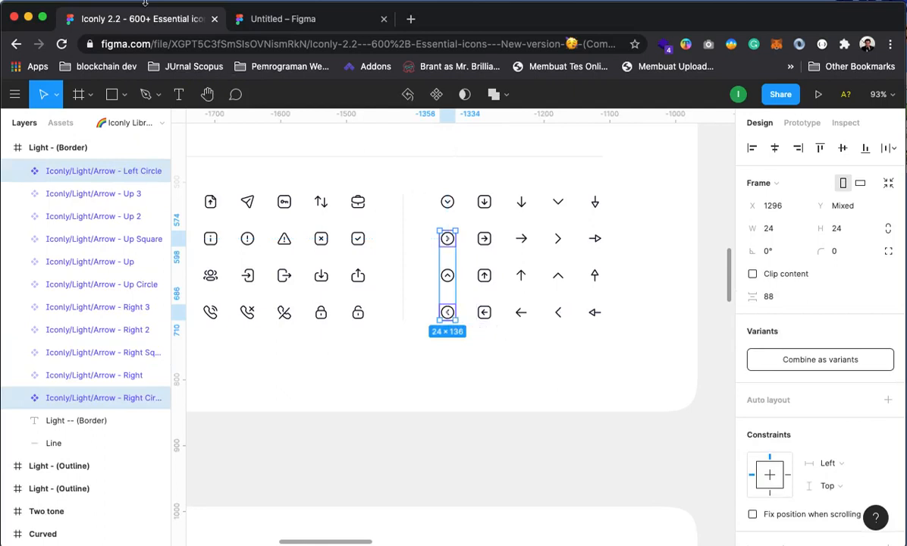
pyautogui.click(299, 18)
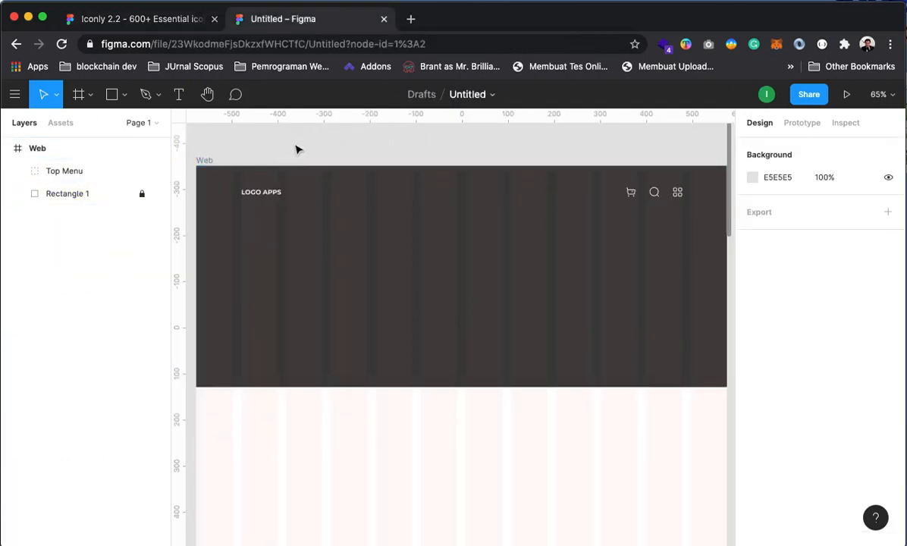
# Paste the two circle arrows into the design and pick out their inner arrow layers
pyautogui.press('super+v')
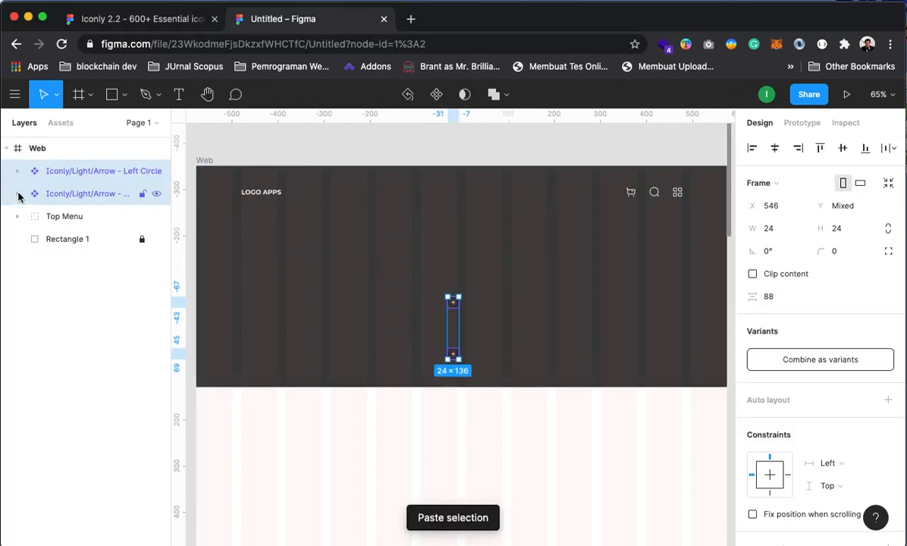
pyautogui.click(17, 194)
pyautogui.click(18, 171)
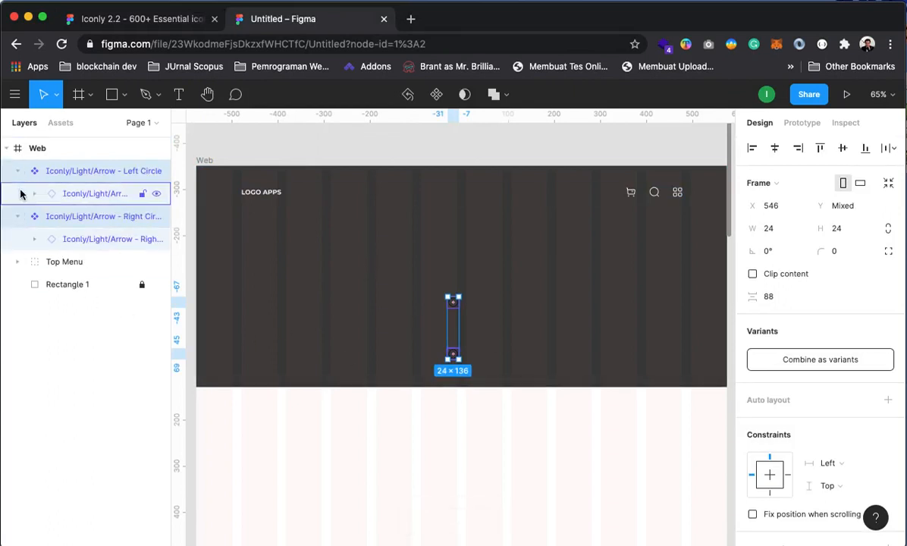
pyautogui.click(34, 195)
pyautogui.click(34, 196)
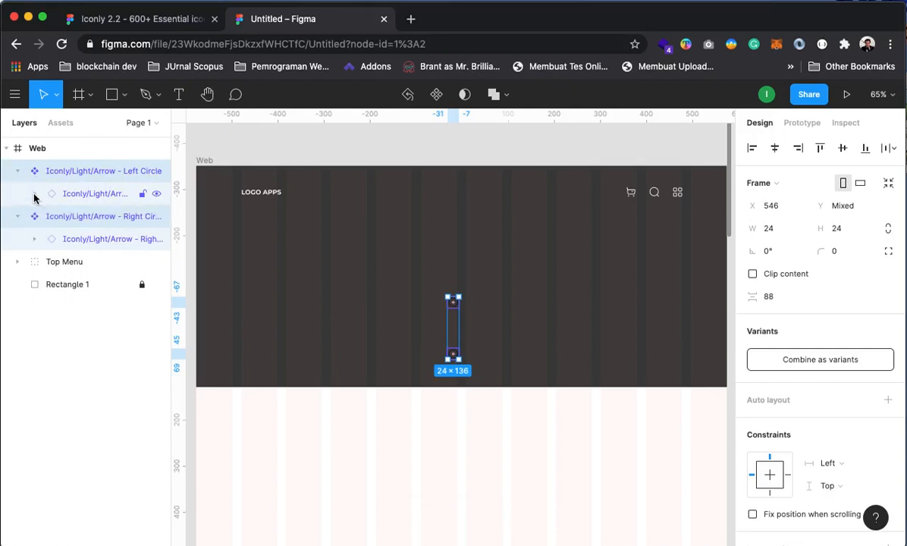
pyautogui.click(35, 195)
pyautogui.click(103, 218)
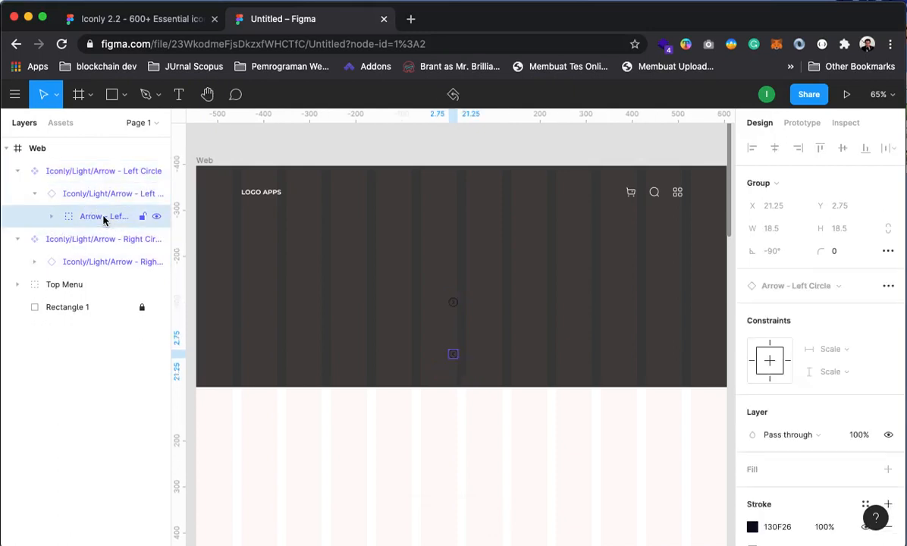
pyautogui.click(33, 261)
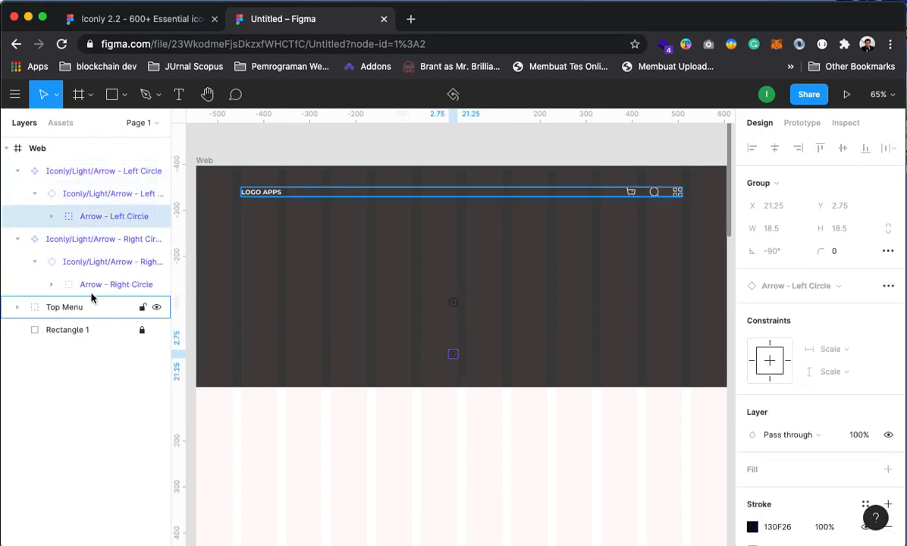
pyautogui.click(90, 286)
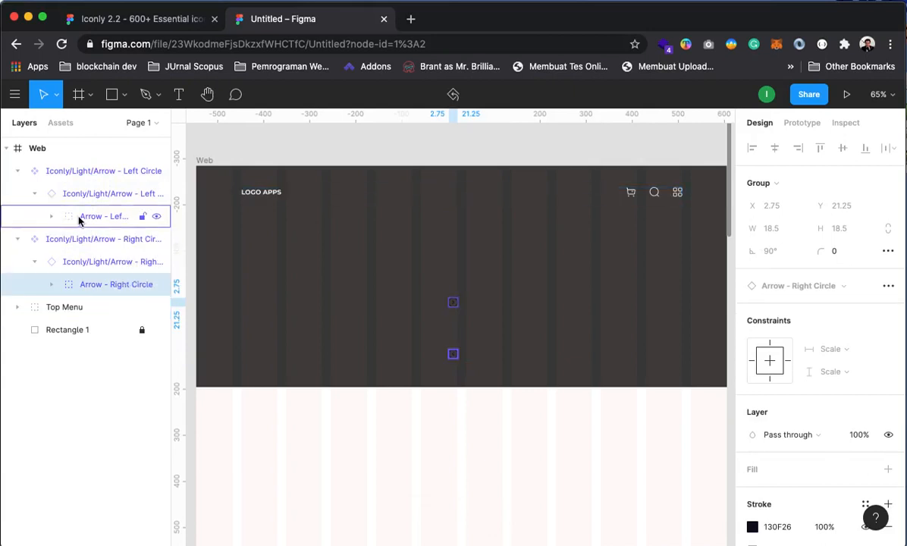
# Move both arrow instances directly into the Web frame and delete the leftover component layers
pyautogui.moveTo(90, 288); pyautogui.dragTo(84, 321)
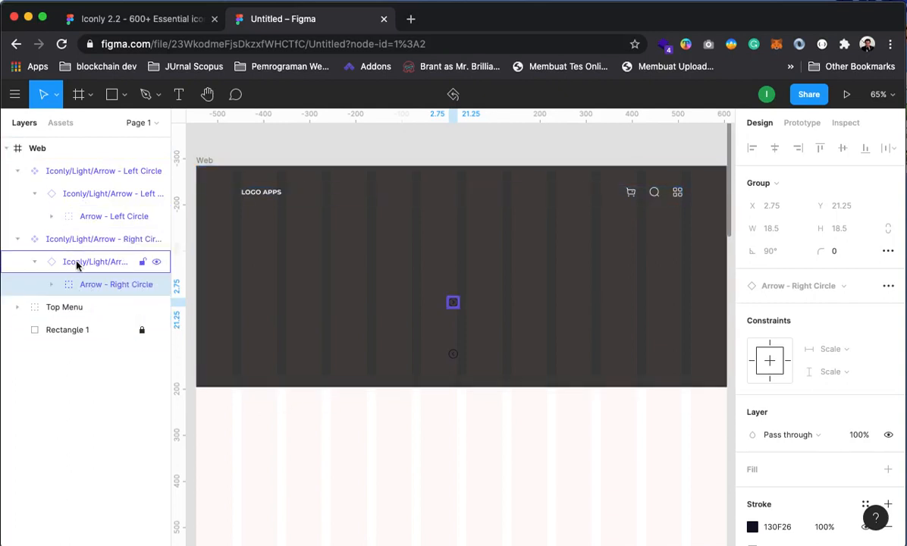
pyautogui.moveTo(95, 284); pyautogui.dragTo(19, 321)
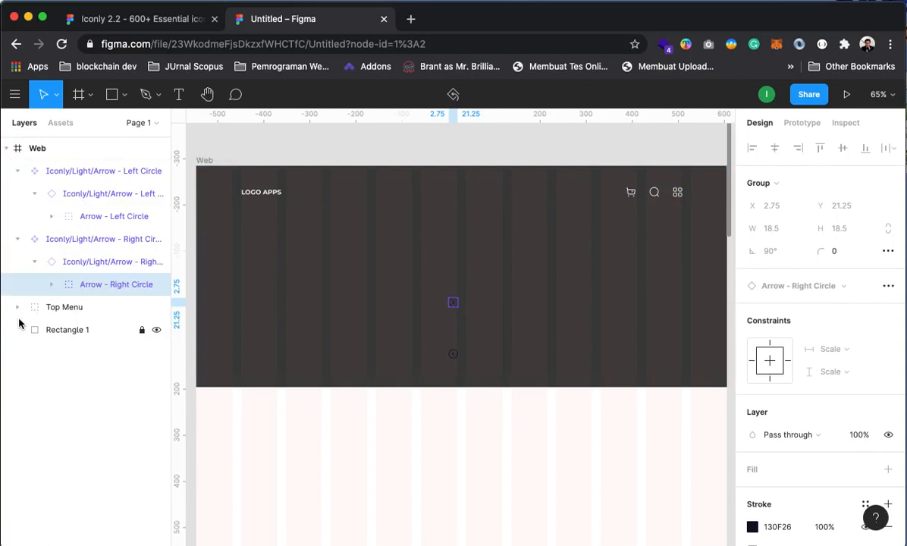
pyautogui.click(73, 267)
pyautogui.moveTo(73, 267); pyautogui.dragTo(15, 297)
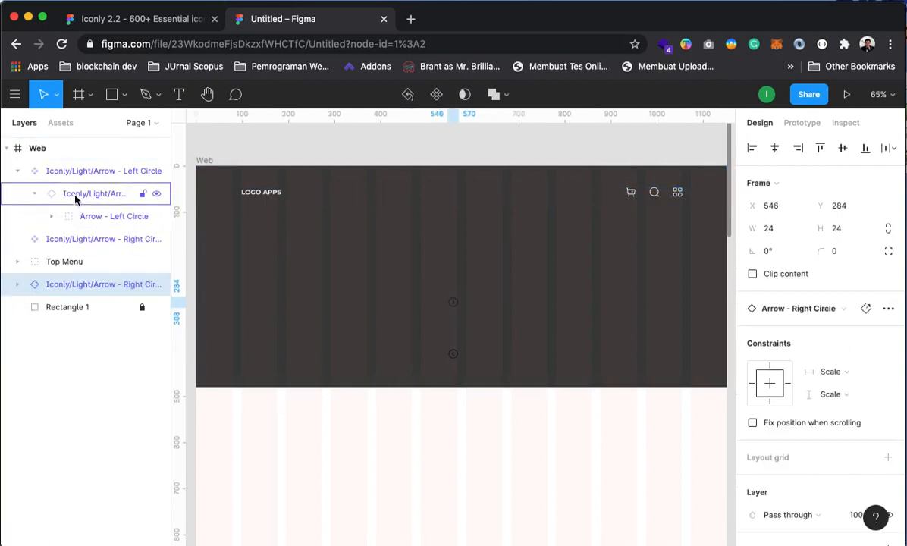
pyautogui.click(39, 202)
pyautogui.moveTo(38, 204); pyautogui.dragTo(16, 251)
pyautogui.click(67, 173)
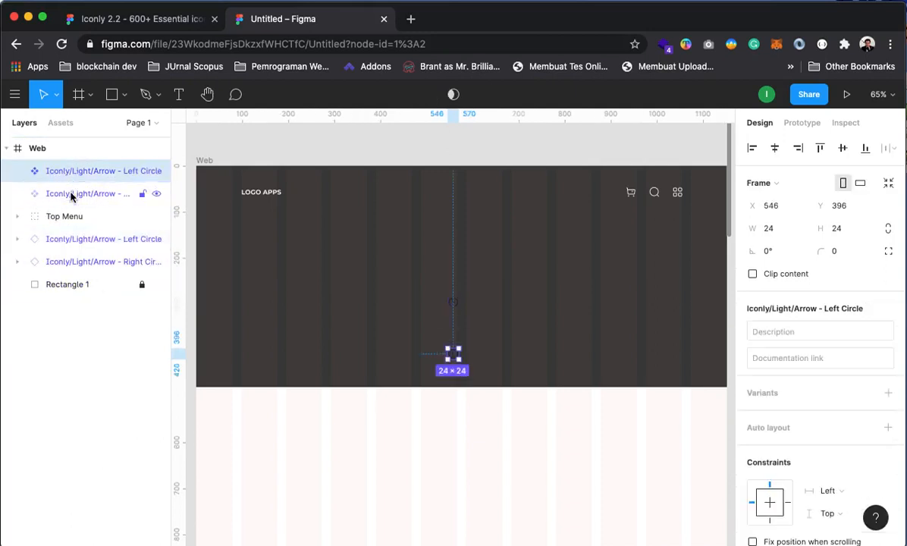
pyautogui.keyDown('shift'); pyautogui.click(71, 195); pyautogui.keyUp('shift')
pyautogui.press('Delete')
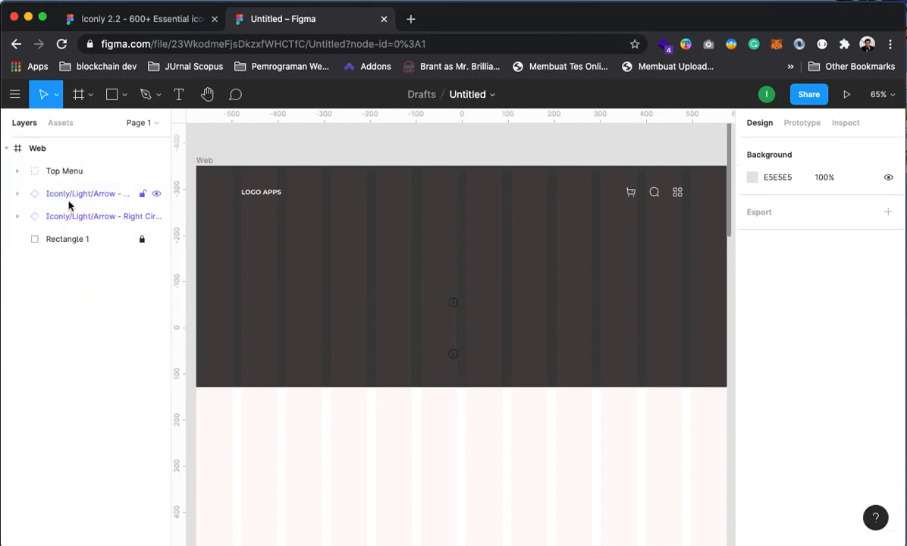
# Change the colour of both arrows to white
pyautogui.click(80, 198)
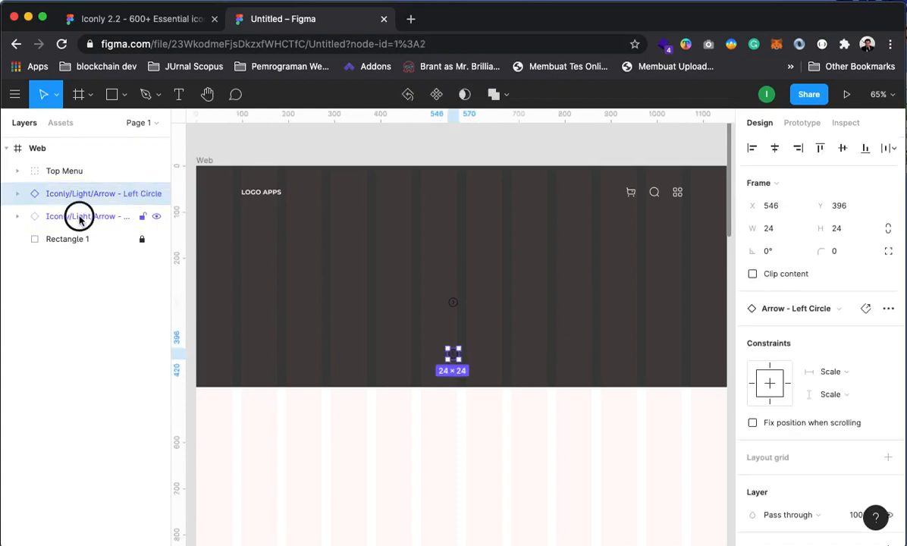
pyautogui.keyDown('shift'); pyautogui.click(78, 217); pyautogui.keyUp('shift')
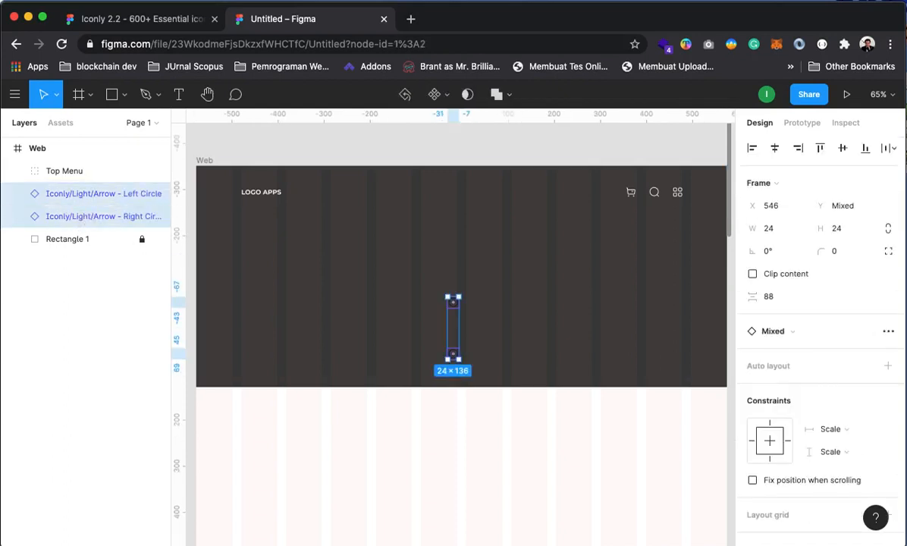
pyautogui.scroll(-5, 810, 480)
pyautogui.click(755, 426)
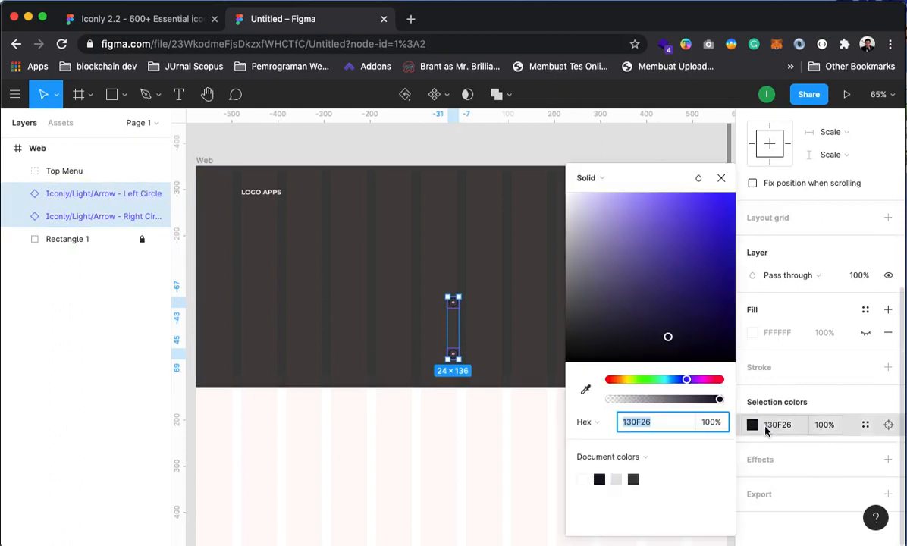
pyautogui.moveTo(668, 337)
pyautogui.mouseDown()
pyautogui.moveTo(583, 195)
pyautogui.moveTo(542, 166)
pyautogui.mouseUp()
pyautogui.click(614, 146)
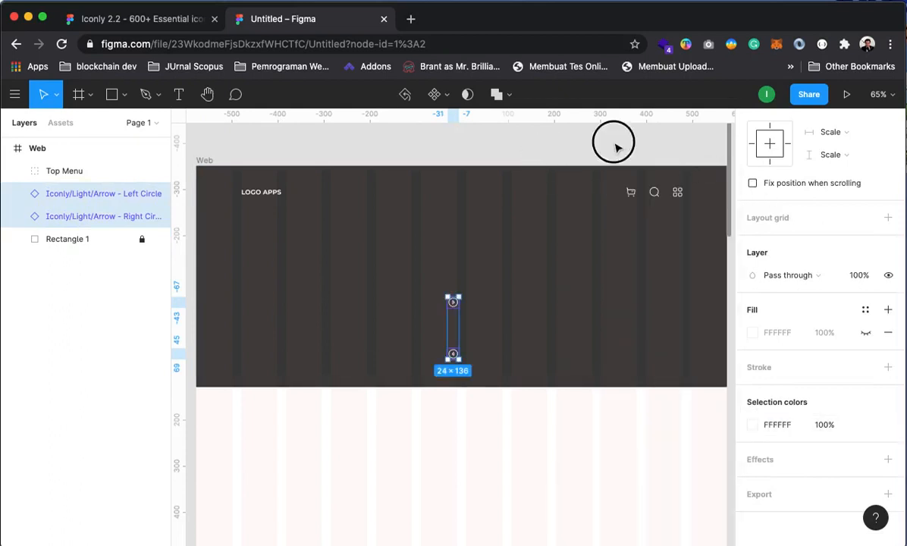
# Drag the right arrow toward the hero's right side and the left arrow to X 32
pyautogui.moveTo(522, 348); pyautogui.dragTo(556, 351)
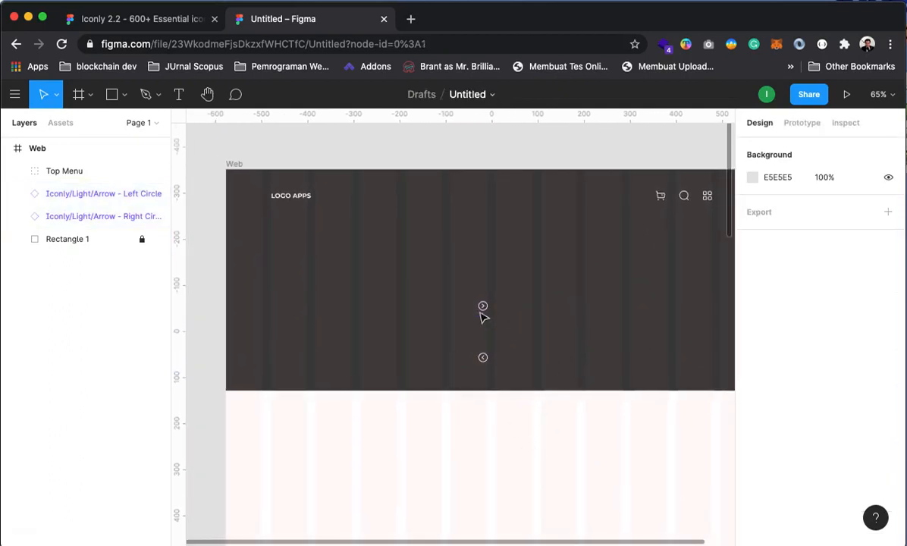
pyautogui.moveTo(482, 307); pyautogui.dragTo(710, 287)
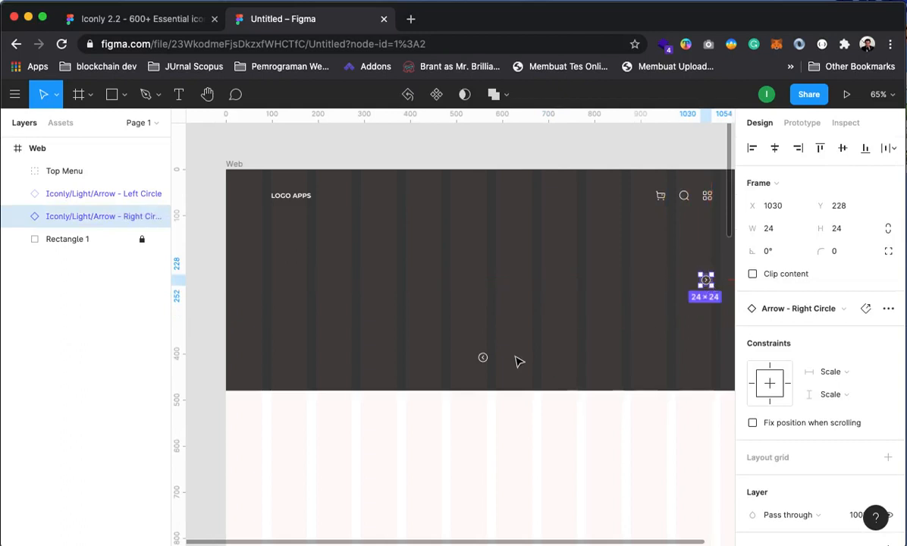
pyautogui.moveTo(482, 357); pyautogui.dragTo(274, 283)
pyautogui.click(415, 146)
pyautogui.moveTo(608, 396)
pyautogui.mouseDown()
pyautogui.moveTo(593, 445)
pyautogui.moveTo(551, 429)
pyautogui.moveTo(547, 415)
pyautogui.moveTo(619, 408)
pyautogui.mouseUp()
pyautogui.moveTo(281, 285); pyautogui.dragTo(257, 285)
pyautogui.click(355, 142)
# Set the right arrow at X 1101, level with the left arrow at Y 228, and select both
pyautogui.moveTo(493, 332); pyautogui.dragTo(408, 324)
pyautogui.moveTo(627, 278); pyautogui.dragTo(661, 278)
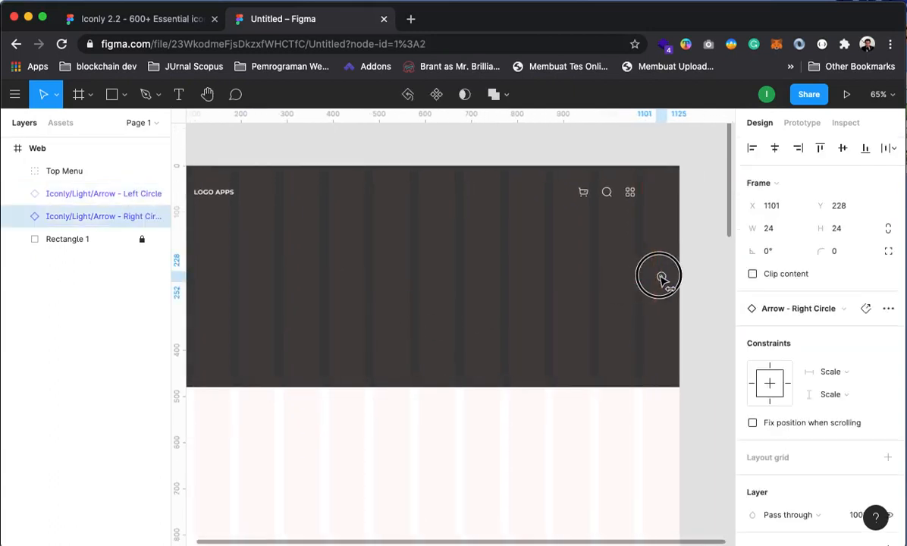
pyautogui.click(494, 415)
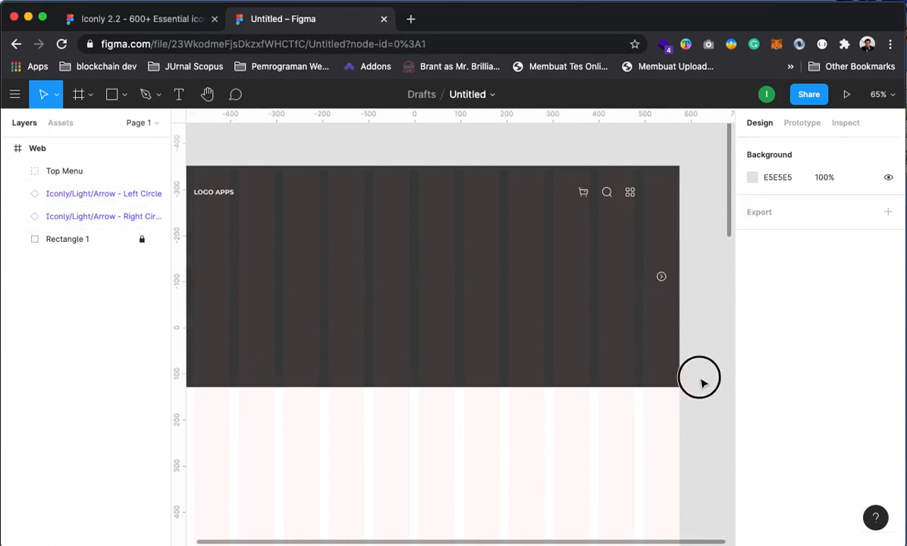
pyautogui.moveTo(535, 423); pyautogui.dragTo(599, 415)
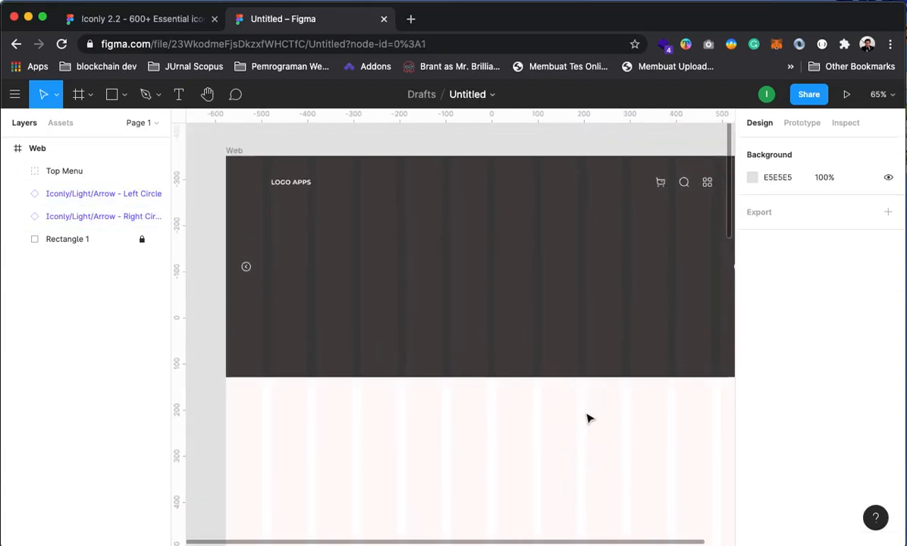
pyautogui.keyDown('alt'); pyautogui.click(514, 358); pyautogui.keyUp('alt')
pyautogui.click(538, 313)
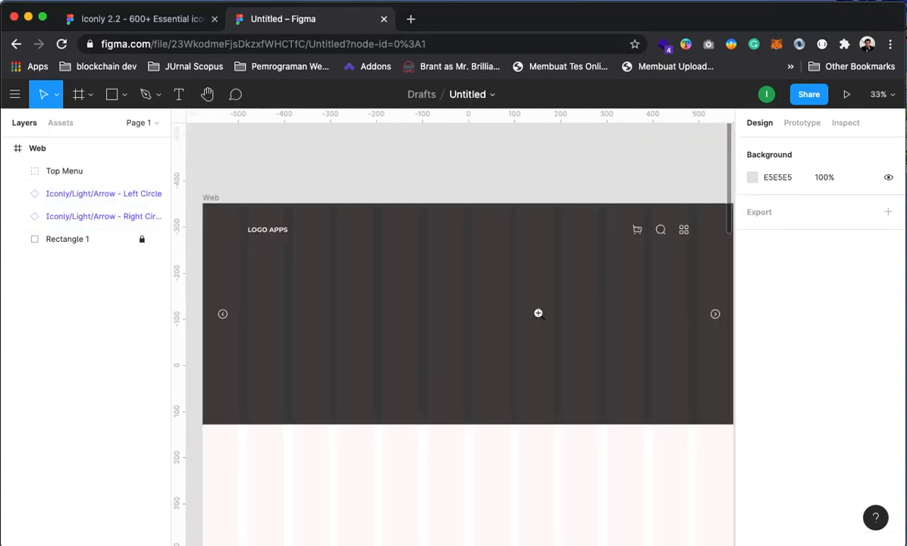
pyautogui.moveTo(528, 376); pyautogui.dragTo(517, 326)
pyautogui.click(213, 264)
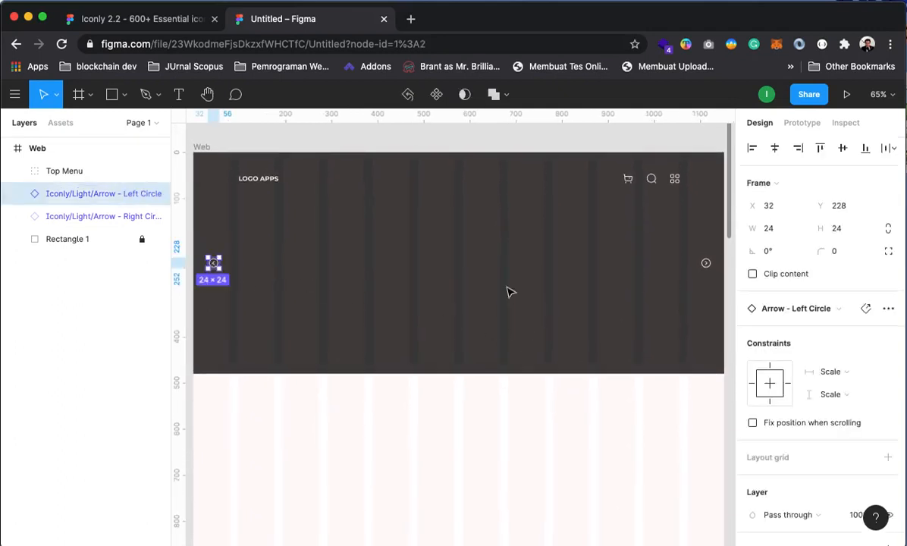
pyautogui.keyDown('shift'); pyautogui.click(707, 265); pyautogui.keyUp('shift')
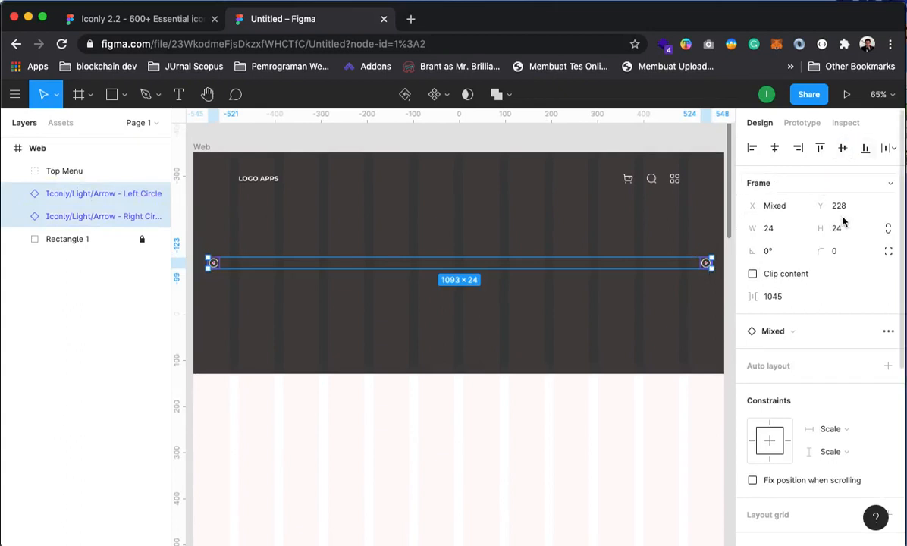
# Group the two circle arrows and rename the group 'arrow slideshow'
pyautogui.rightClick(214, 266)
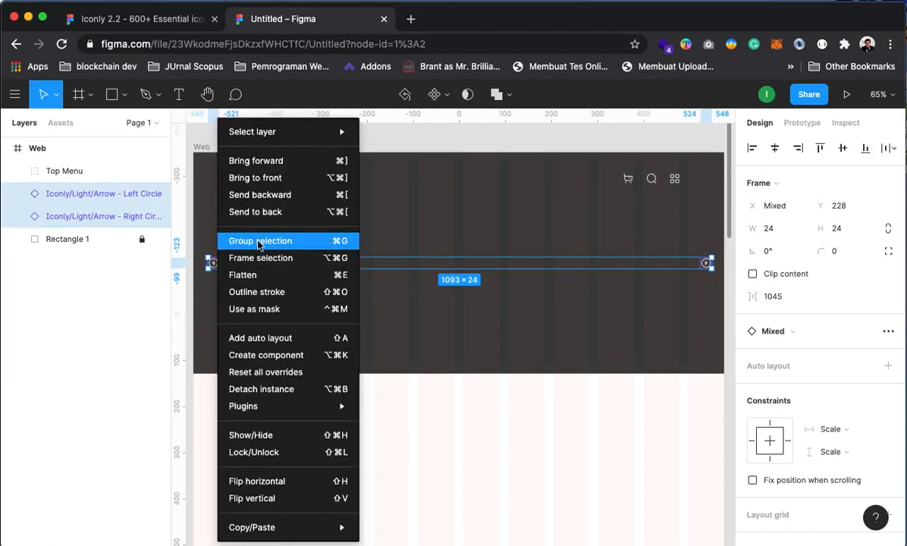
pyautogui.click(258, 241)
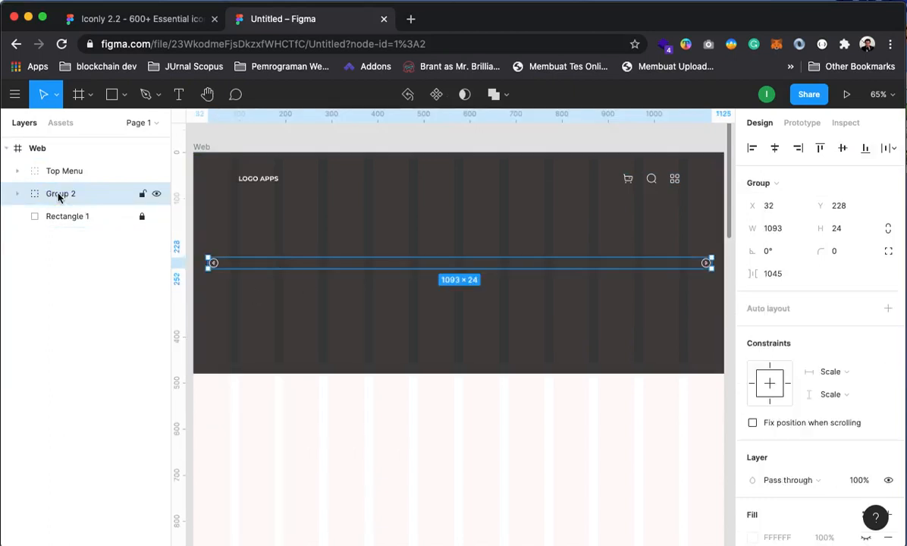
pyautogui.rightClick(62, 191)
pyautogui.click(104, 274)
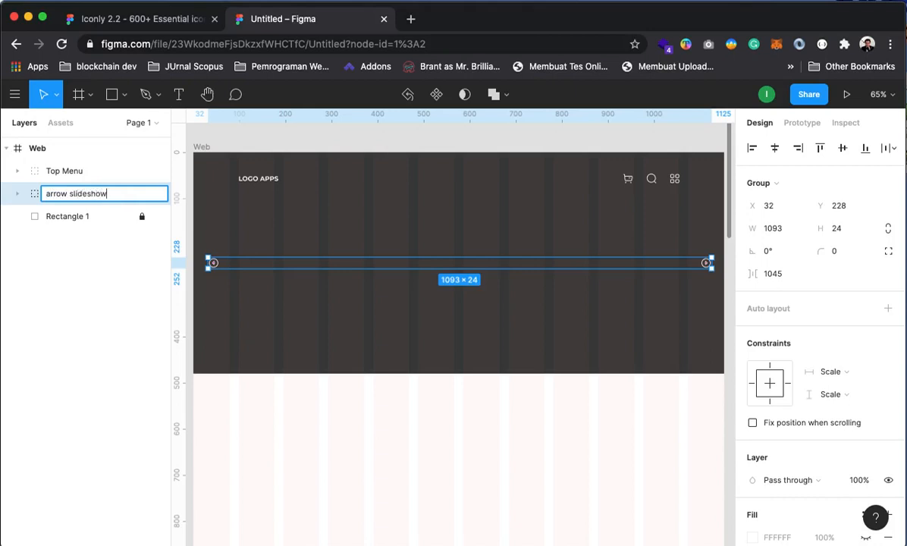
pyautogui.press('Return')
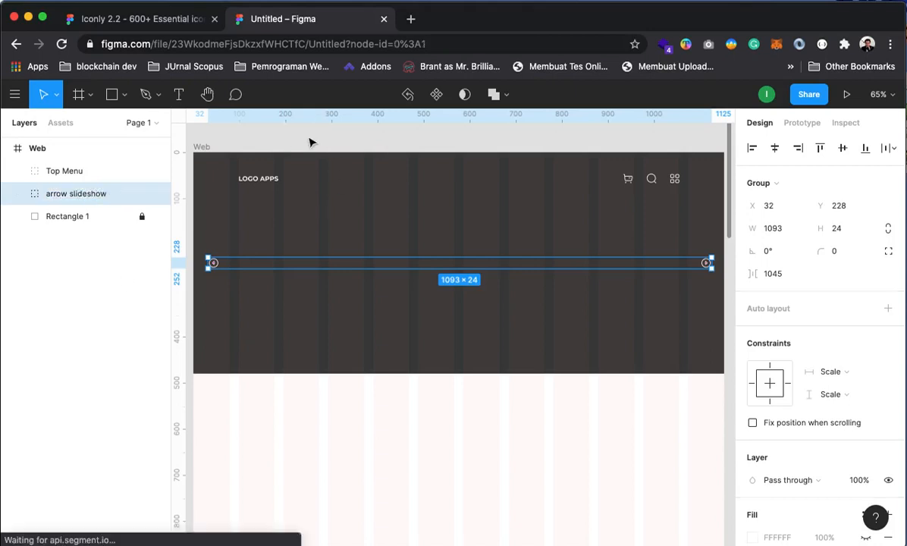
pyautogui.click(449, 437)
# Try resizing the Web frame's height, check spacing around the arrows, then undo the resize
pyautogui.keyDown('alt'); pyautogui.click(452, 343); pyautogui.keyUp('alt')
pyautogui.keyDown('alt'); pyautogui.click(452, 342); pyautogui.keyUp('alt')
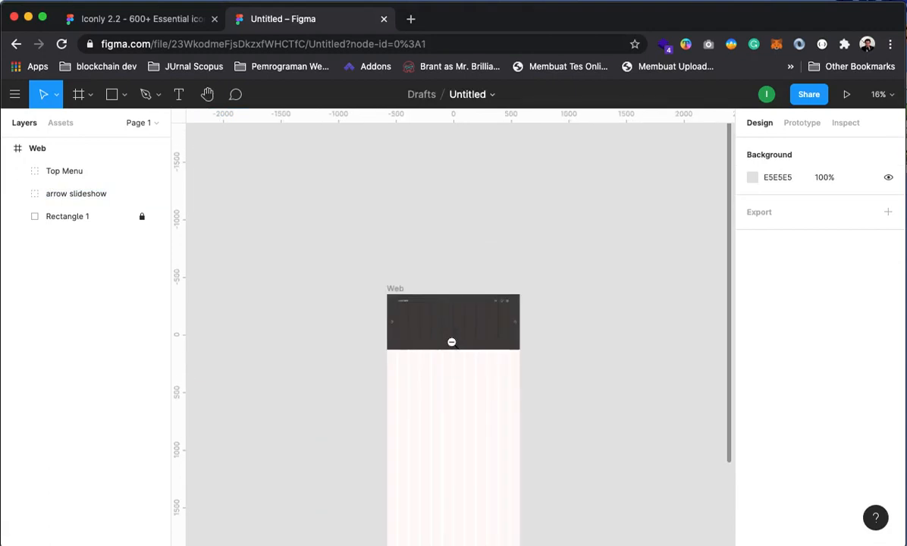
pyautogui.moveTo(460, 459); pyautogui.dragTo(446, 292)
pyautogui.click(688, 342)
pyautogui.click(25, 148)
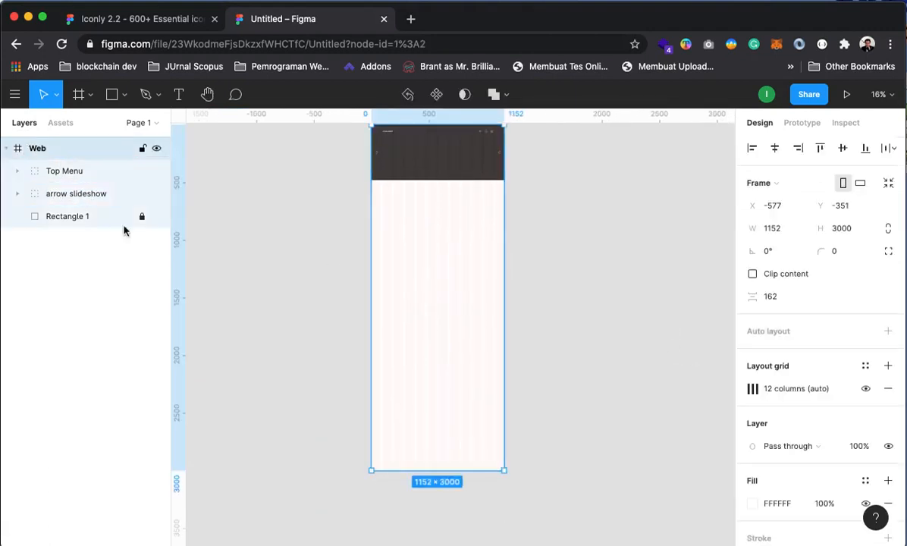
pyautogui.moveTo(444, 471)
pyautogui.mouseDown()
pyautogui.moveTo(451, 510)
pyautogui.moveTo(450, 438)
pyautogui.moveTo(443, 542)
pyautogui.moveTo(421, 371)
pyautogui.moveTo(446, 464)
pyautogui.mouseUp()
pyautogui.scroll(5, 463, 317)
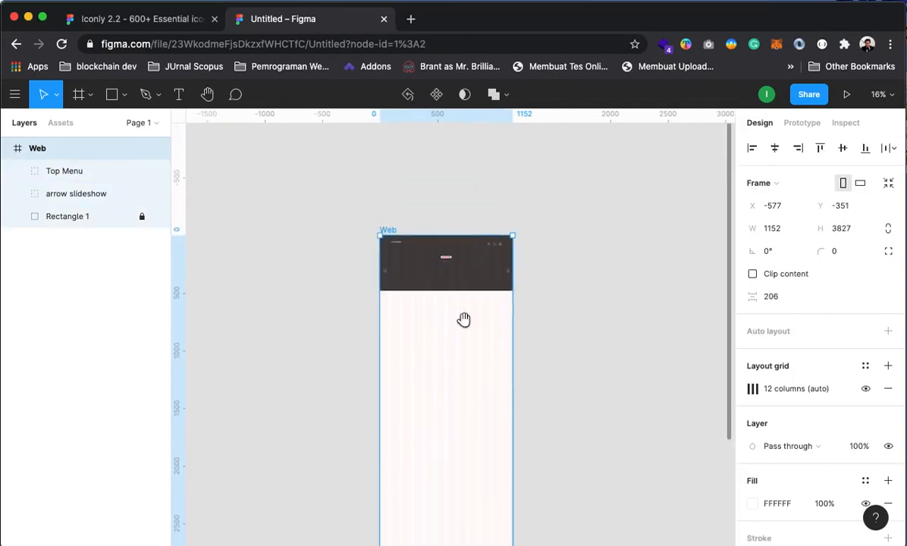
pyautogui.click(438, 251)
pyautogui.click(448, 308)
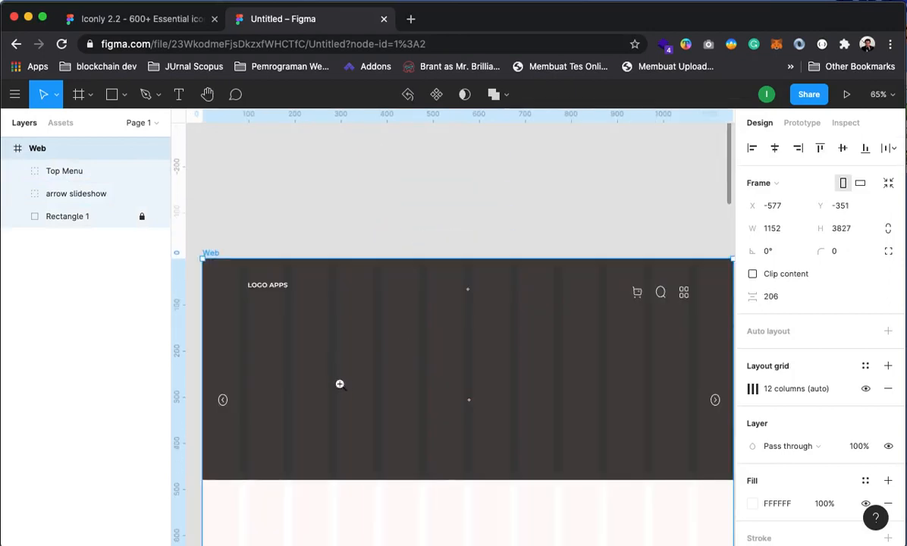
pyautogui.press('alt')
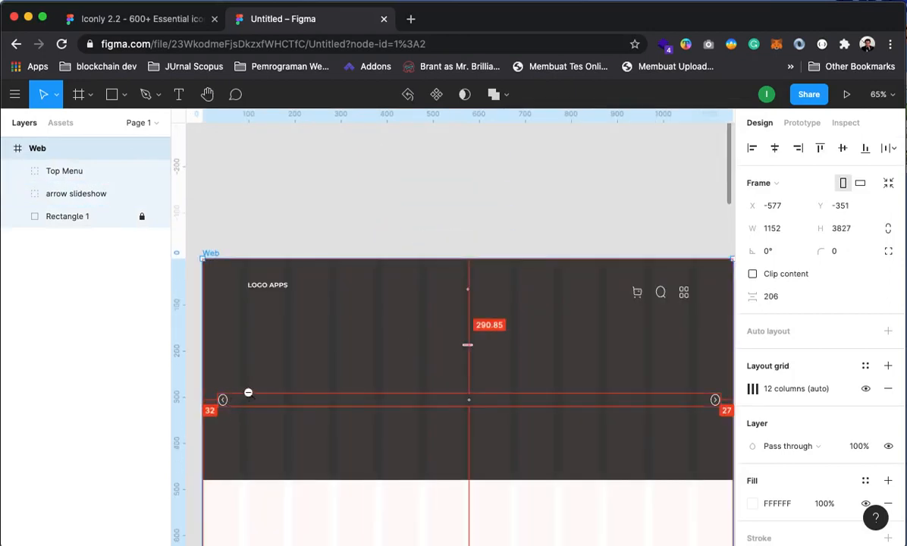
pyautogui.press('super+z')
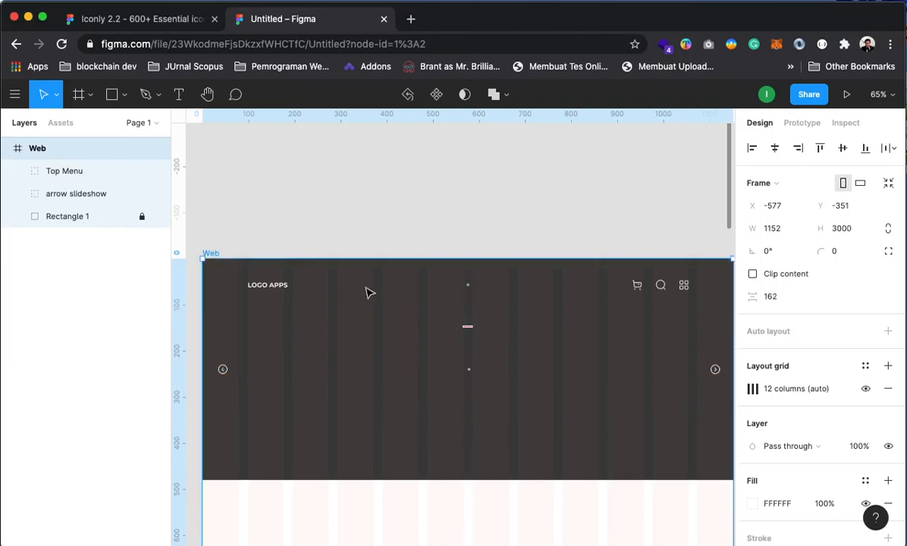
pyautogui.moveTo(371, 338); pyautogui.dragTo(421, 322)
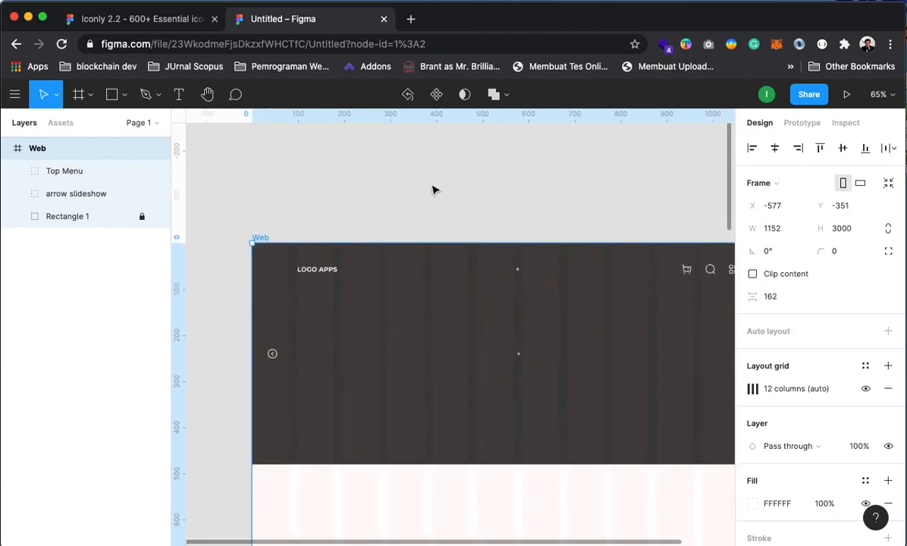
# Move the Top Menu and arrow slideshow groups out of the Web frame
pyautogui.click(91, 194)
pyautogui.click(361, 165)
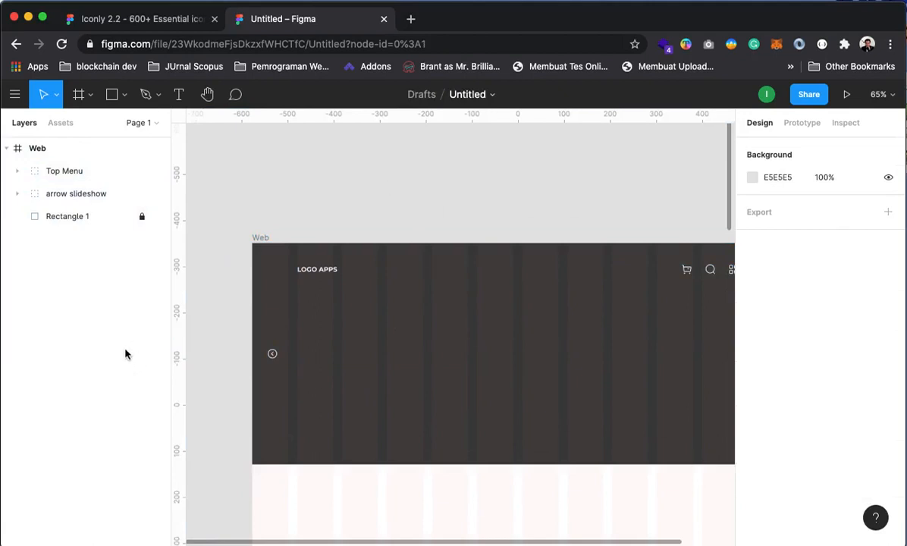
pyautogui.click(68, 194)
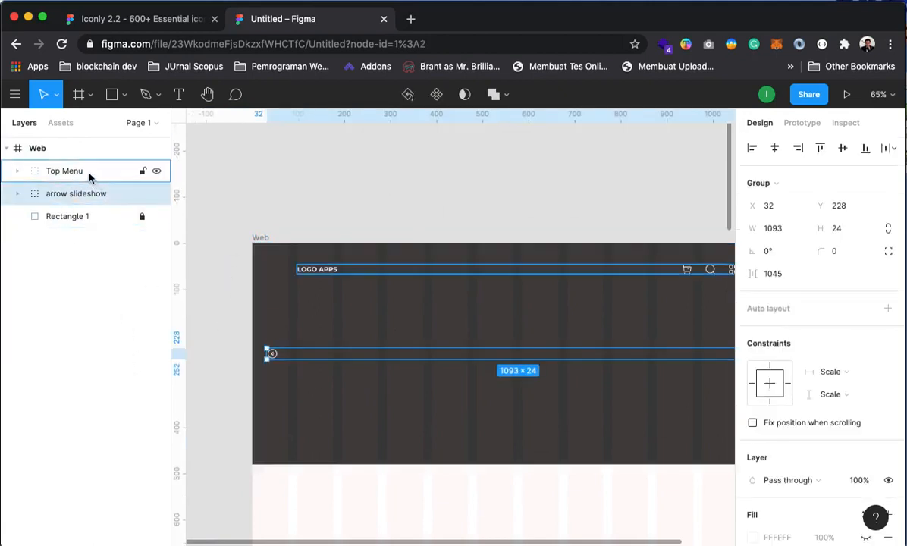
pyautogui.keyDown('shift'); pyautogui.click(72, 175); pyautogui.keyUp('shift')
pyautogui.moveTo(72, 176); pyautogui.dragTo(65, 140)
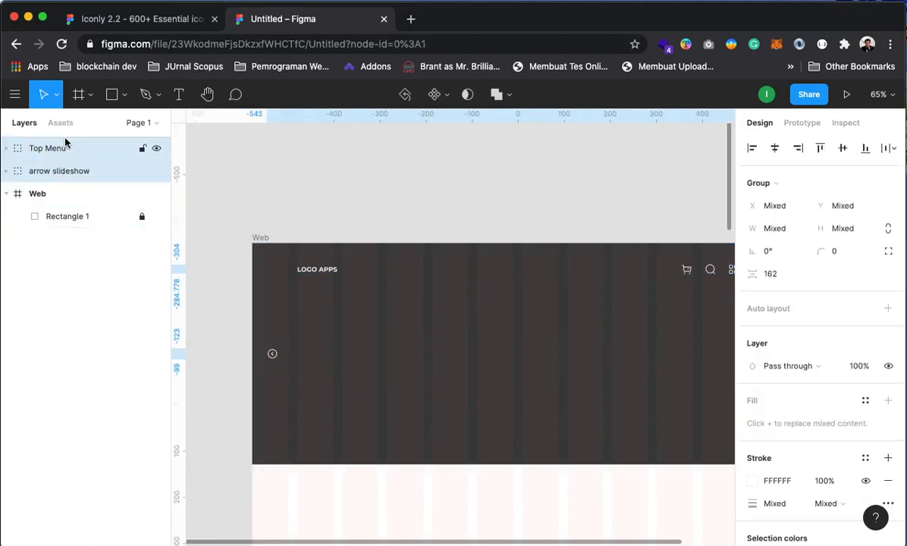
pyautogui.click(464, 222)
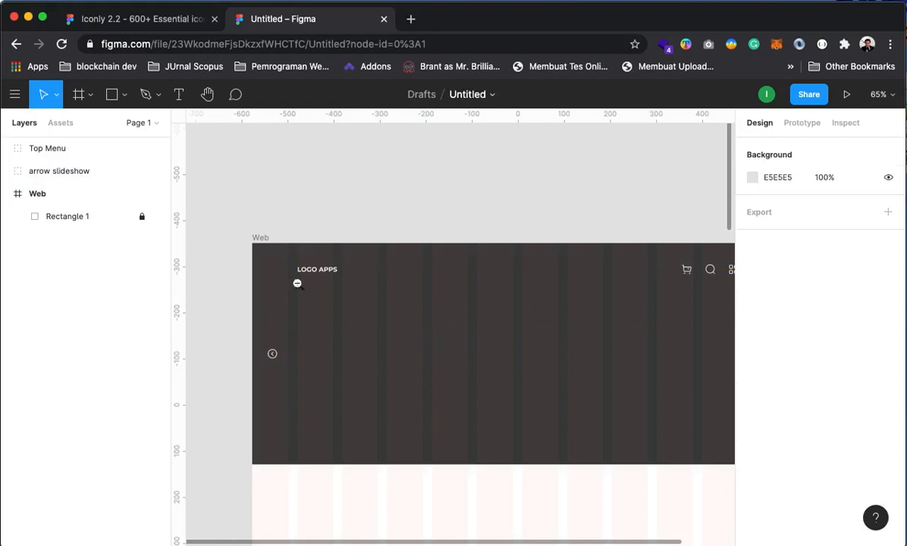
# Shorten the Web frame to about 2886 px tall
pyautogui.click(457, 364)
pyautogui.click(458, 368)
pyautogui.moveTo(477, 462); pyautogui.dragTo(436, 289)
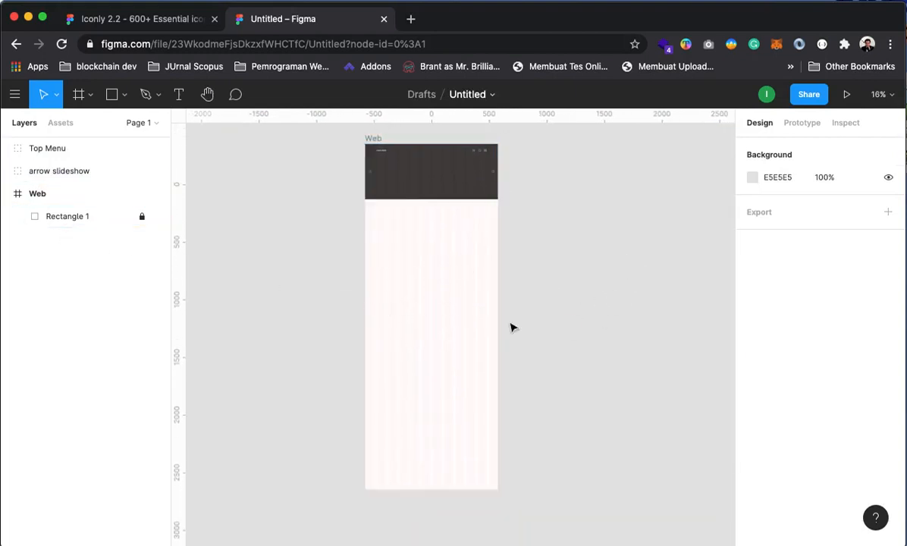
pyautogui.click(42, 193)
pyautogui.moveTo(413, 489); pyautogui.dragTo(428, 460)
# Move Top Menu and arrow slideshow back inside the Web frame
pyautogui.click(29, 147)
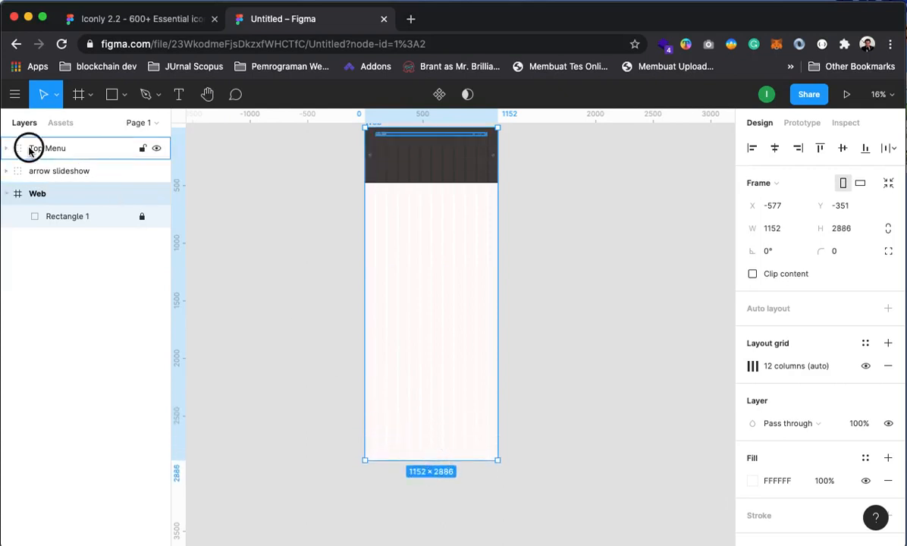
pyautogui.keyDown('shift'); pyautogui.click(60, 171); pyautogui.keyUp('shift')
pyautogui.moveTo(66, 174); pyautogui.dragTo(65, 202)
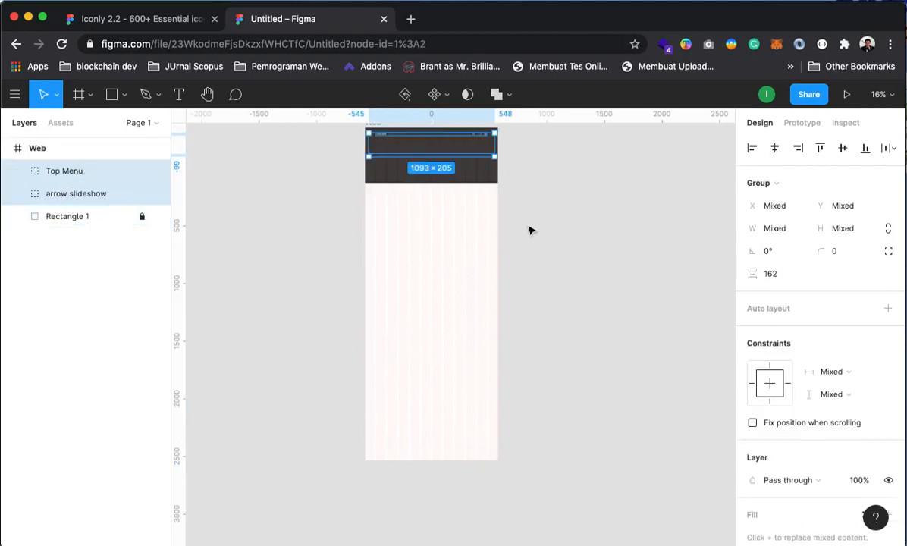
pyautogui.click(562, 203)
pyautogui.press('z')
pyautogui.click(425, 219)
pyautogui.click(429, 222)
pyautogui.moveTo(441, 225); pyautogui.dragTo(437, 409)
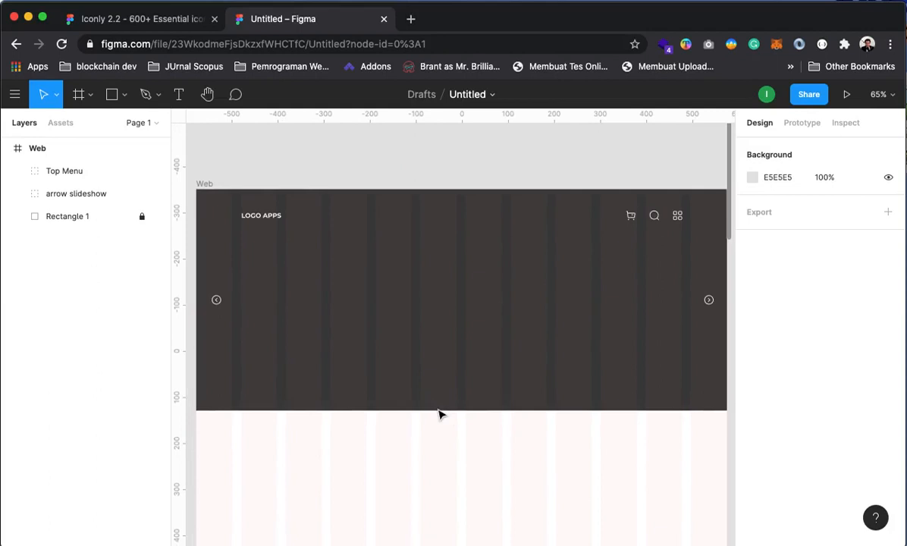
pyautogui.moveTo(469, 378); pyautogui.dragTo(486, 330)
pyautogui.click(36, 200)
pyautogui.click(70, 263)
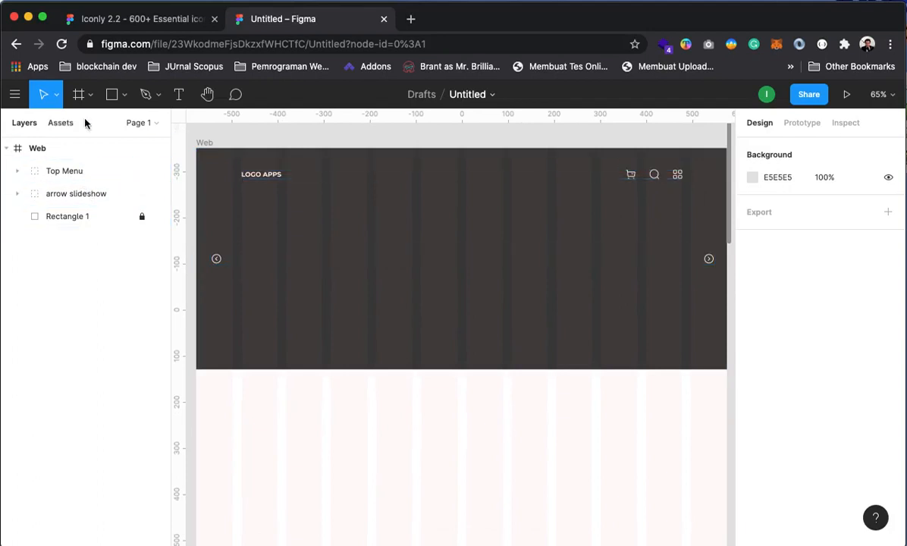
pyautogui.click(123, 95)
# Draw a circle in the hero and give it a light grey E5E5E5 fill
pyautogui.click(94, 176)
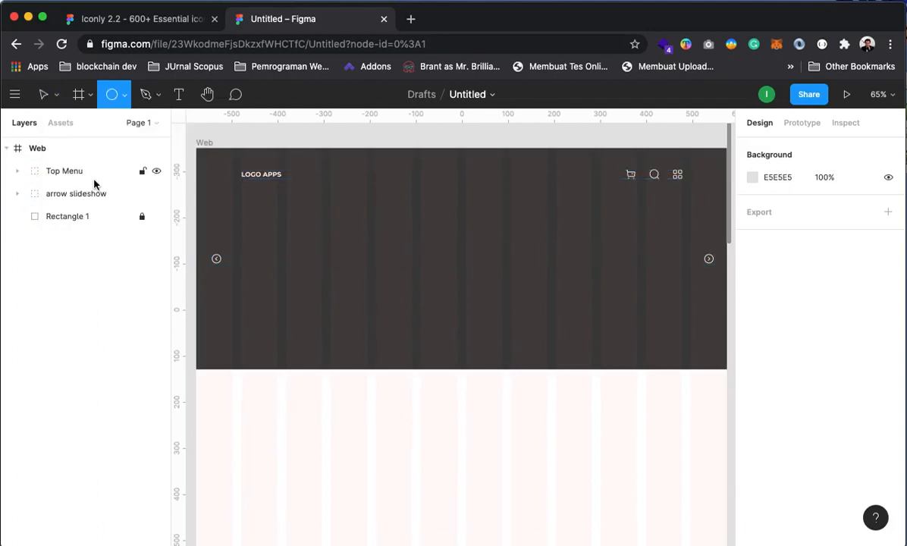
pyautogui.click(416, 321)
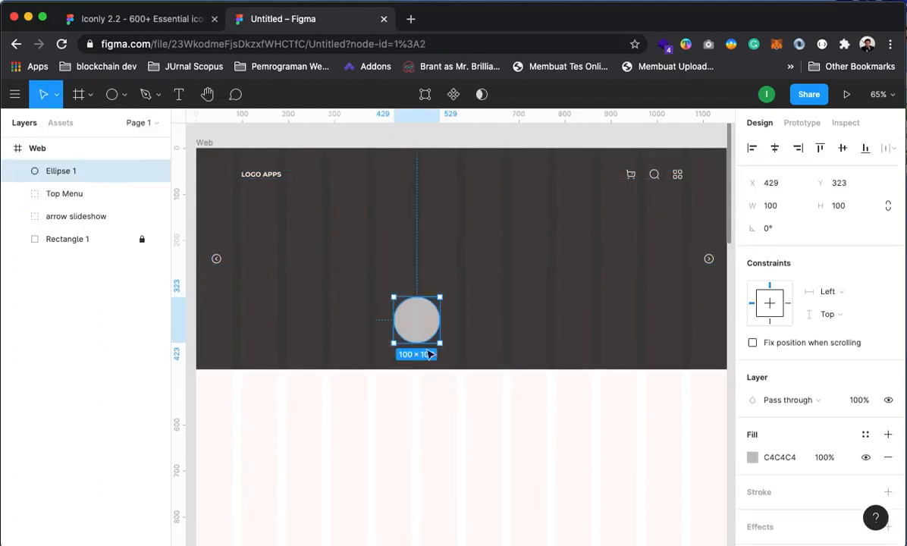
pyautogui.click(752, 458)
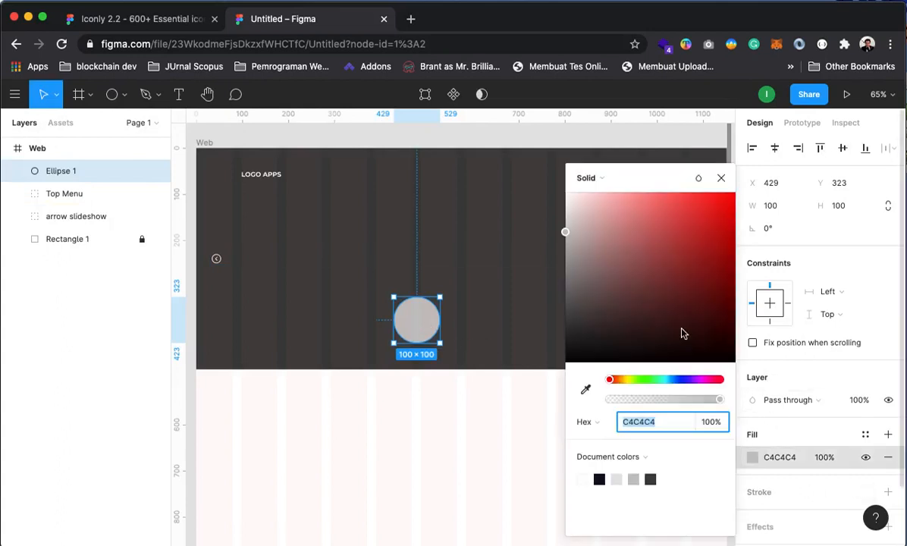
pyautogui.click(616, 479)
pyautogui.click(435, 394)
pyautogui.click(434, 324)
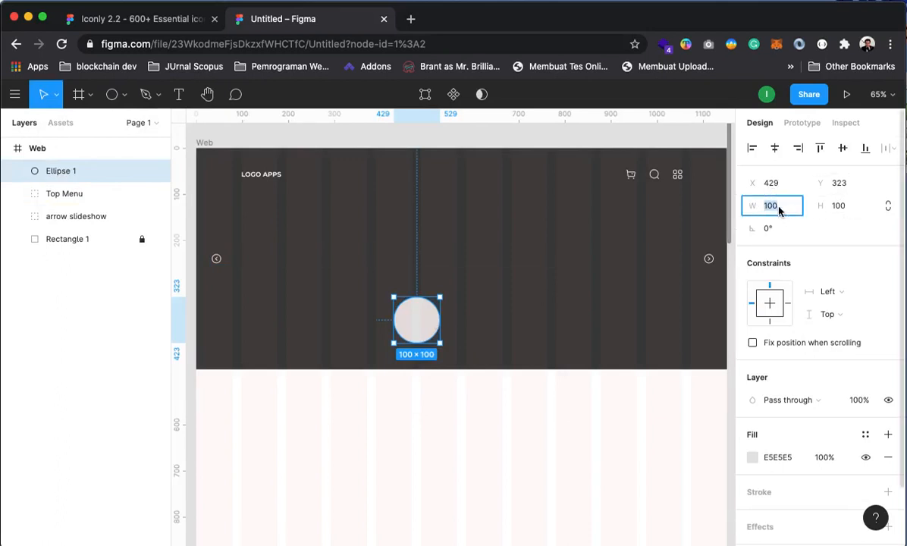
# Resize the circle to 30×30, move it near the hero's bottom, then shrink it to 20×20
pyautogui.press('Tab')
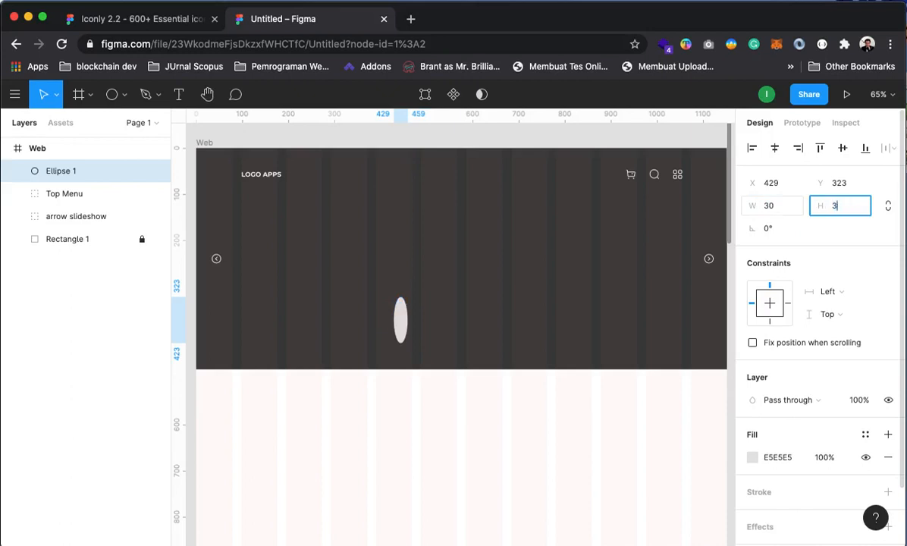
pyautogui.write('30')
pyautogui.press('Return')
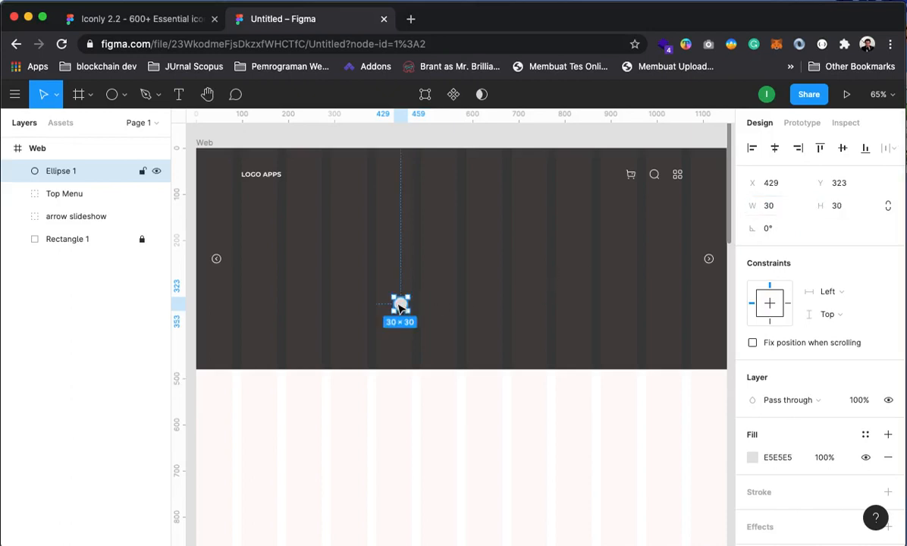
pyautogui.moveTo(399, 305); pyautogui.dragTo(445, 348)
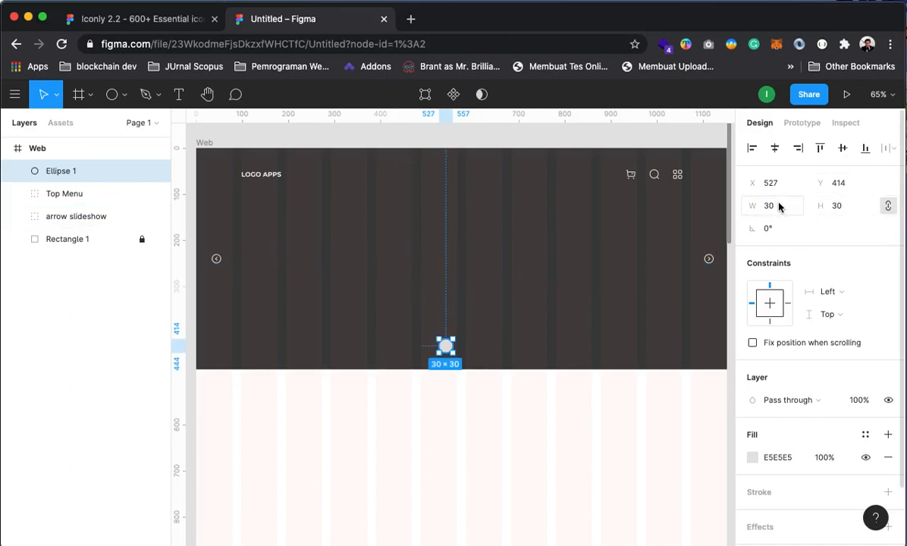
pyautogui.click(780, 207)
pyautogui.press('Return')
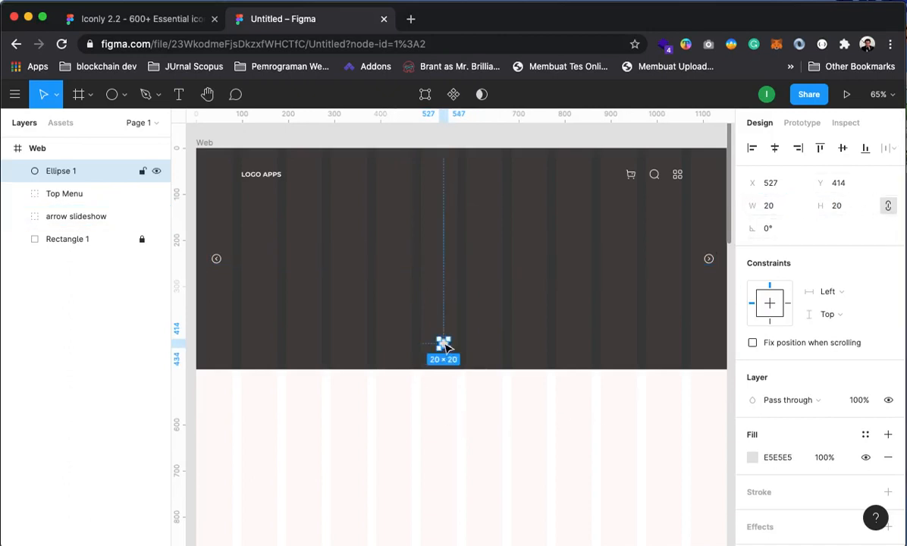
# Duplicate the dot into a row of five evenly spaced dots and centre the row
pyautogui.press('super+d')
pyautogui.moveTo(446, 347); pyautogui.dragTo(463, 348)
pyautogui.press('super+d')
pyautogui.press('super+d')
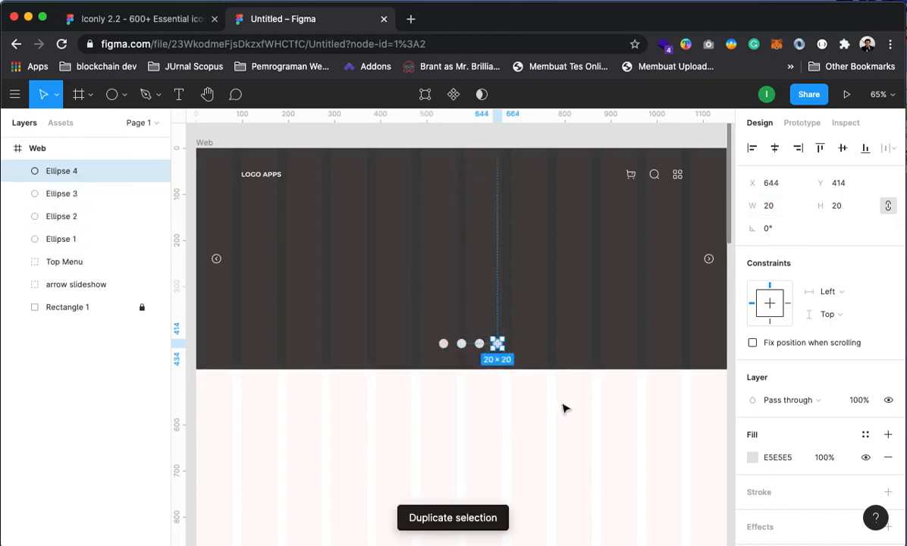
pyautogui.press('super+d')
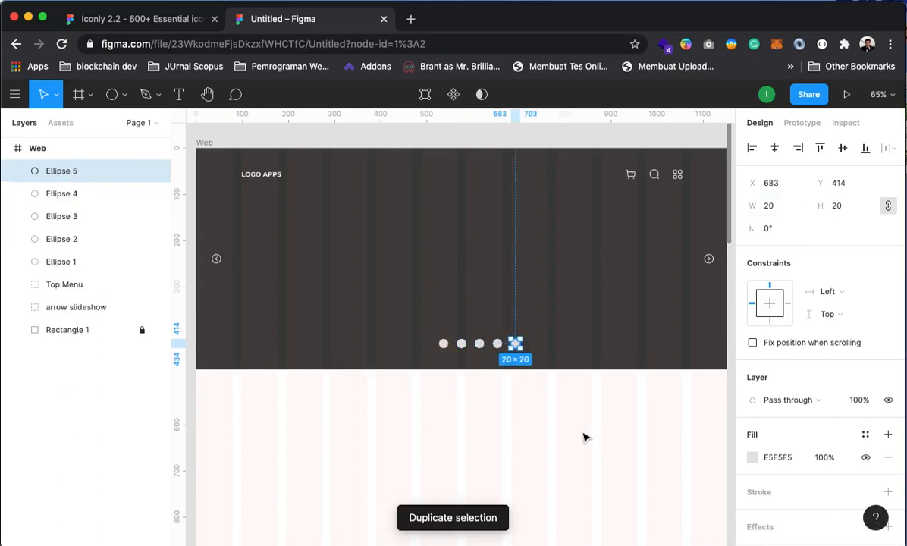
pyautogui.keyDown('shift'); pyautogui.click(443, 344); pyautogui.keyUp('shift')
pyautogui.keyDown('shift'); pyautogui.click(460, 343); pyautogui.keyUp('shift')
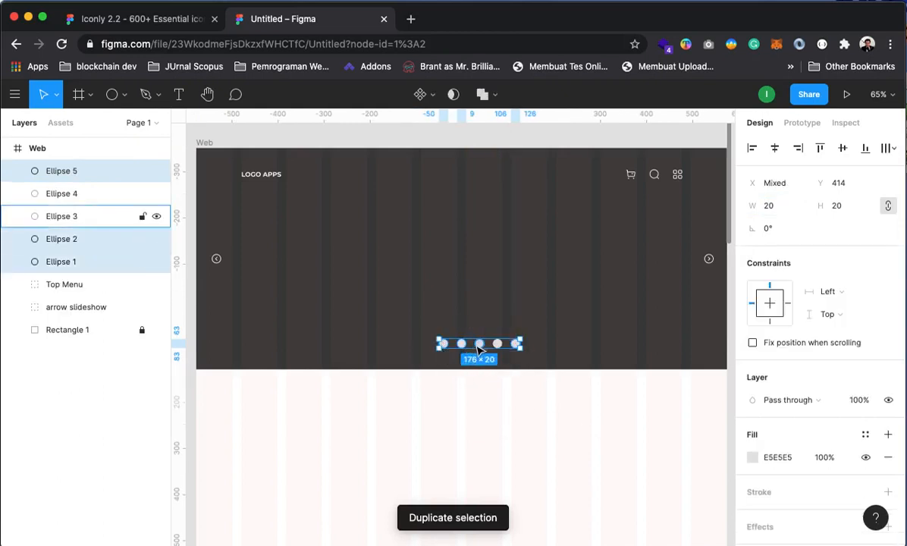
pyautogui.keyDown('shift'); pyautogui.click(479, 343); pyautogui.keyUp('shift')
pyautogui.keyDown('shift'); pyautogui.click(498, 345); pyautogui.keyUp('shift')
pyautogui.moveTo(498, 344); pyautogui.dragTo(480, 345)
# Give the first dot a darker 565656 grey fill
pyautogui.press('space')
pyautogui.moveTo(495, 423); pyautogui.dragTo(569, 418)
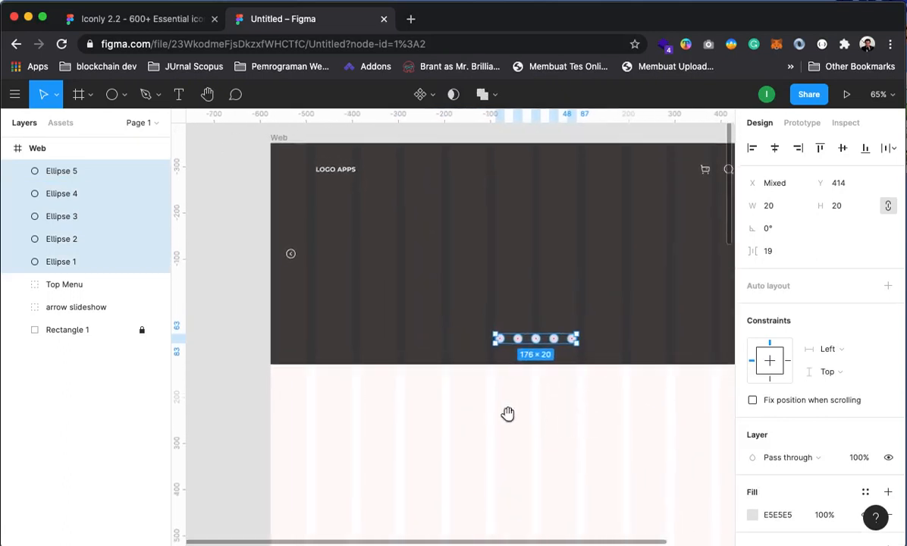
pyautogui.click(238, 275)
pyautogui.click(500, 340)
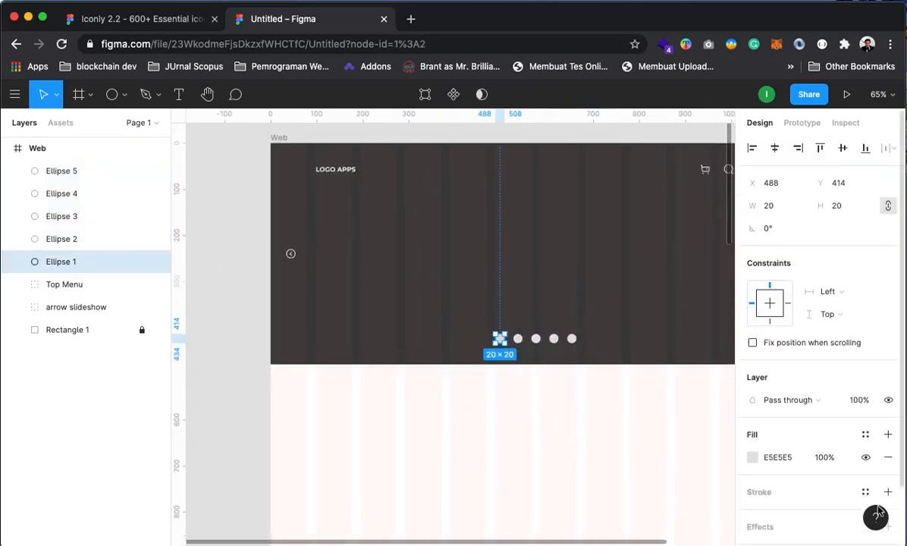
pyautogui.click(754, 460)
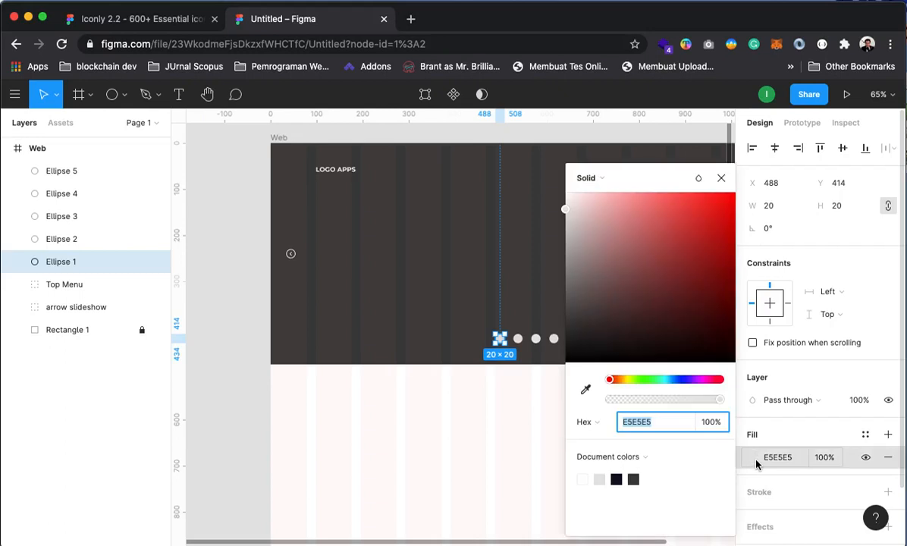
pyautogui.click(632, 479)
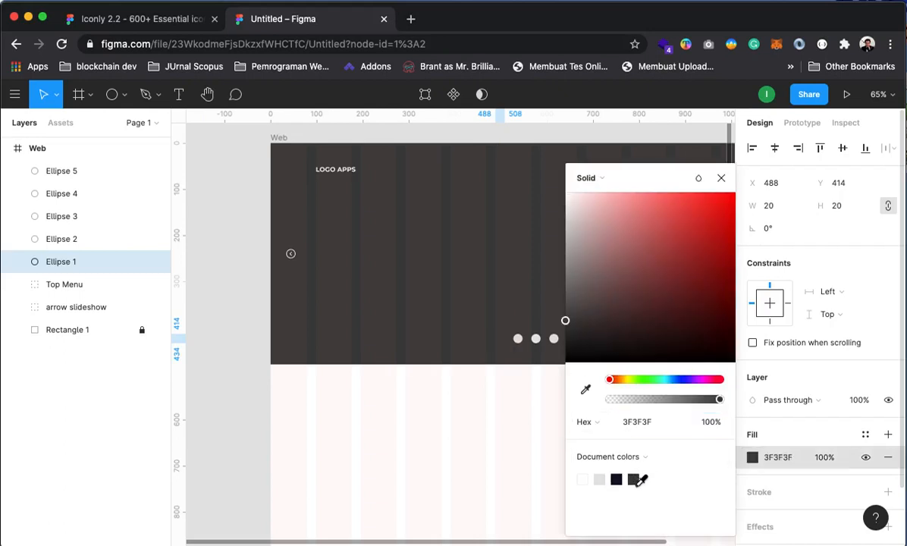
pyautogui.moveTo(585, 287); pyautogui.dragTo(564, 306)
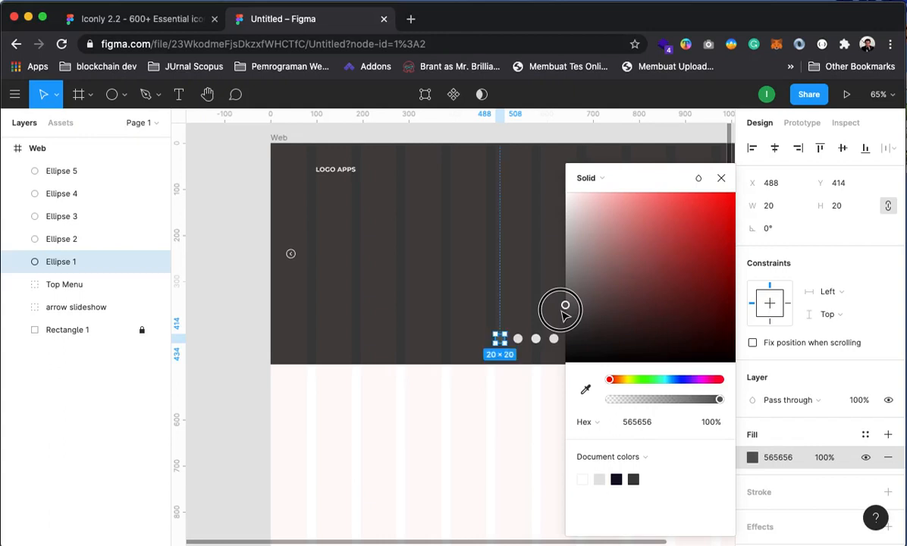
pyautogui.click(721, 178)
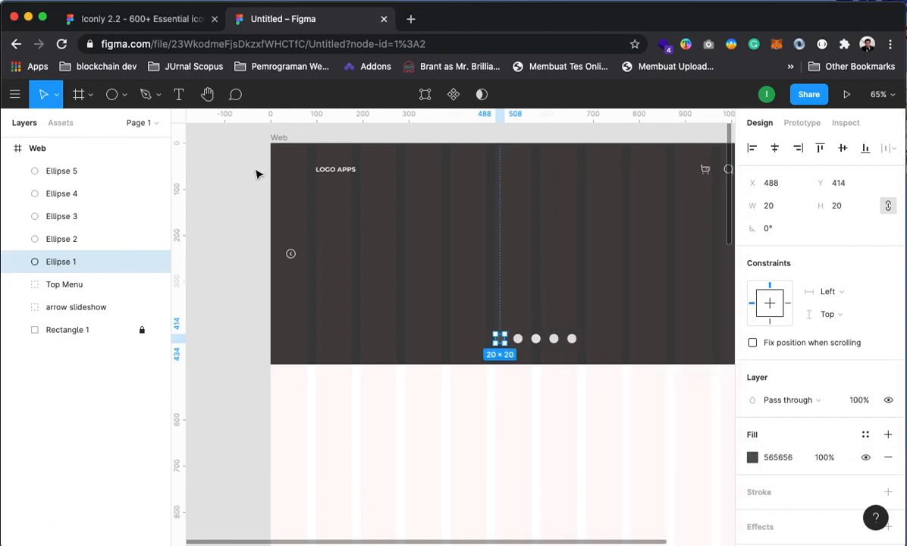
pyautogui.click(233, 150)
# Toggle the Web frame's 12-column layout grid to check the dots, then select all five
pyautogui.click(10, 149)
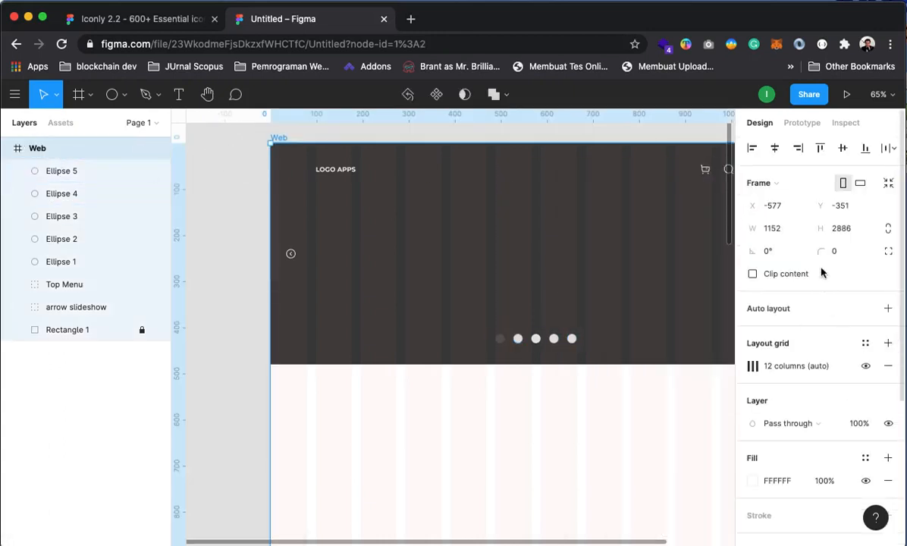
pyautogui.click(864, 366)
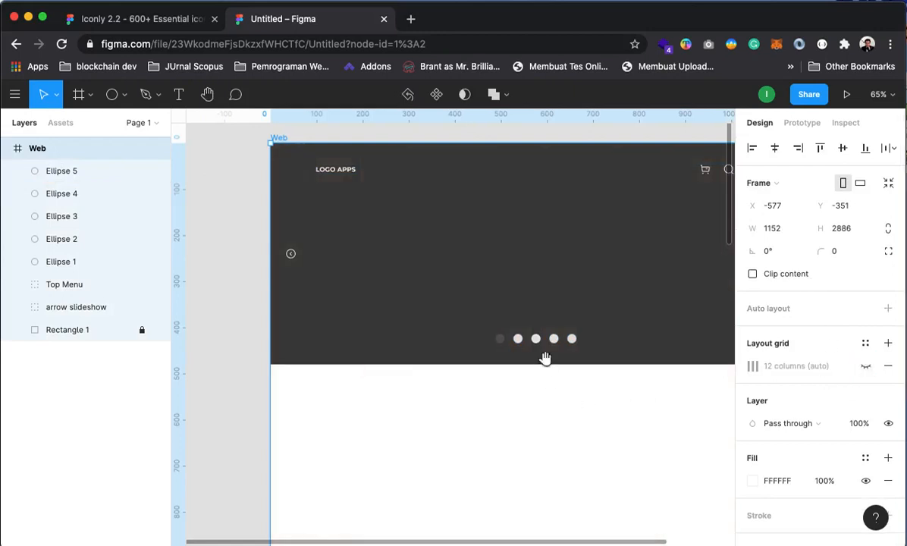
pyautogui.moveTo(542, 357); pyautogui.dragTo(471, 362)
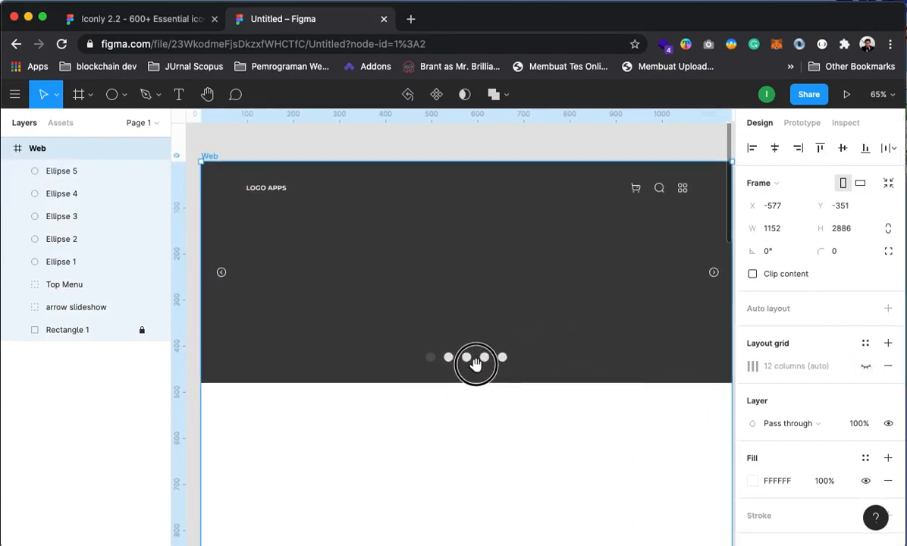
pyautogui.click(865, 365)
pyautogui.moveTo(513, 392); pyautogui.dragTo(572, 375)
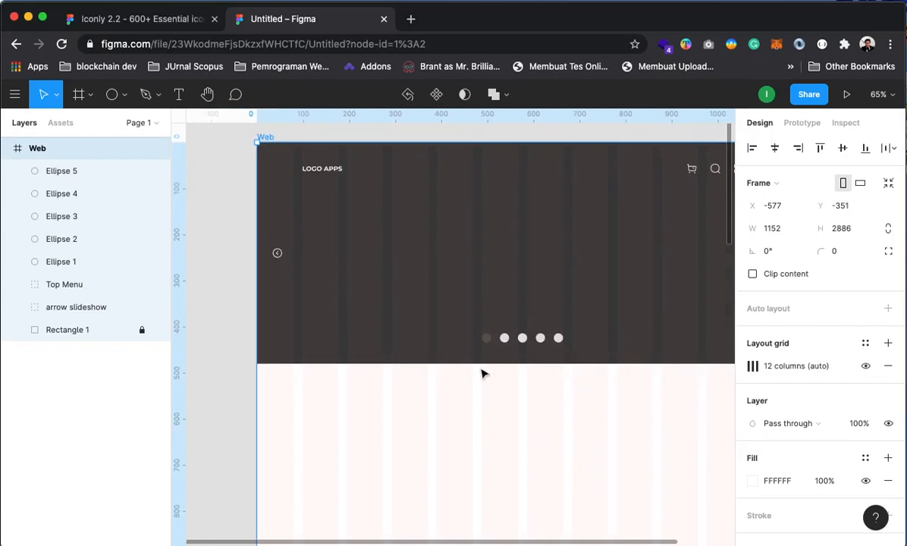
pyautogui.click(41, 171)
pyautogui.keyDown('shift'); pyautogui.click(61, 261); pyautogui.keyUp('shift')
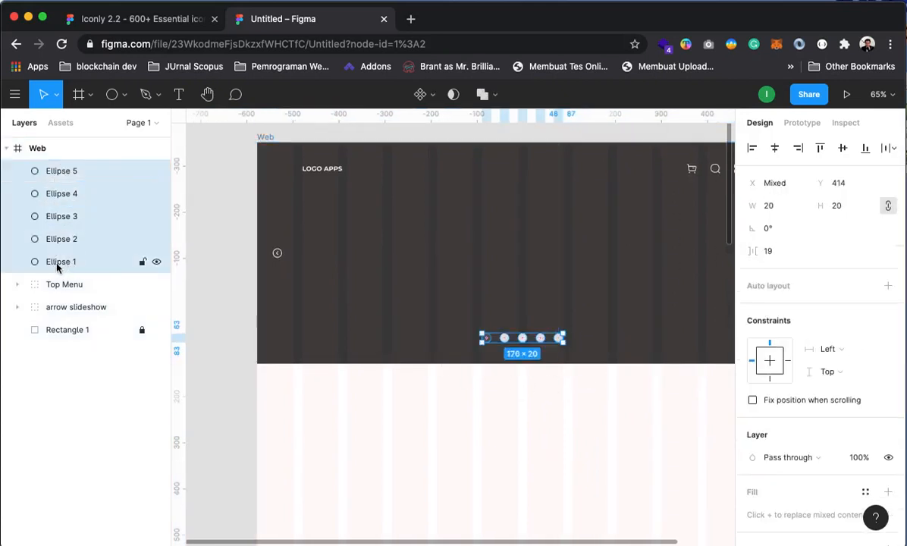
# Group the five dots and rename the group 'dot slideshow'
pyautogui.rightClick(75, 206)
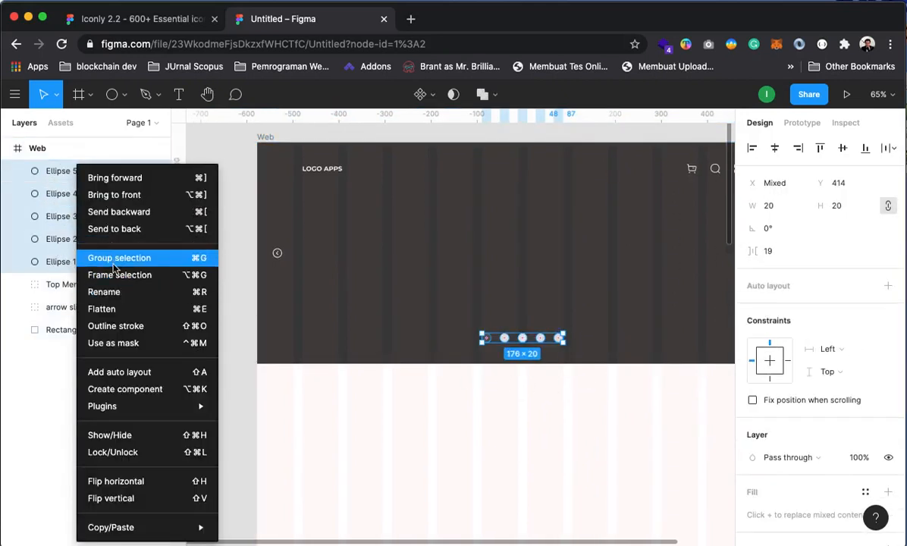
pyautogui.click(114, 262)
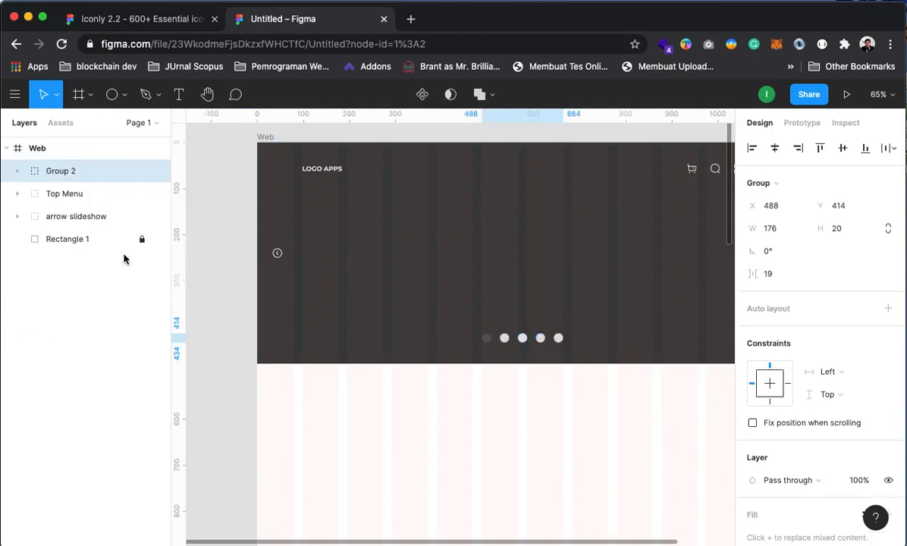
pyautogui.rightClick(56, 169)
pyautogui.click(110, 291)
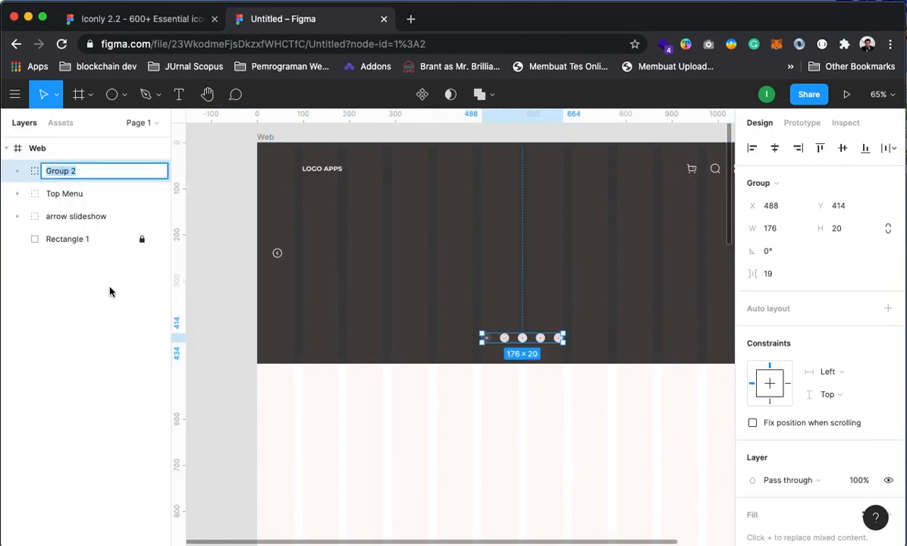
pyautogui.write('dot slideshow')
pyautogui.press('Return')
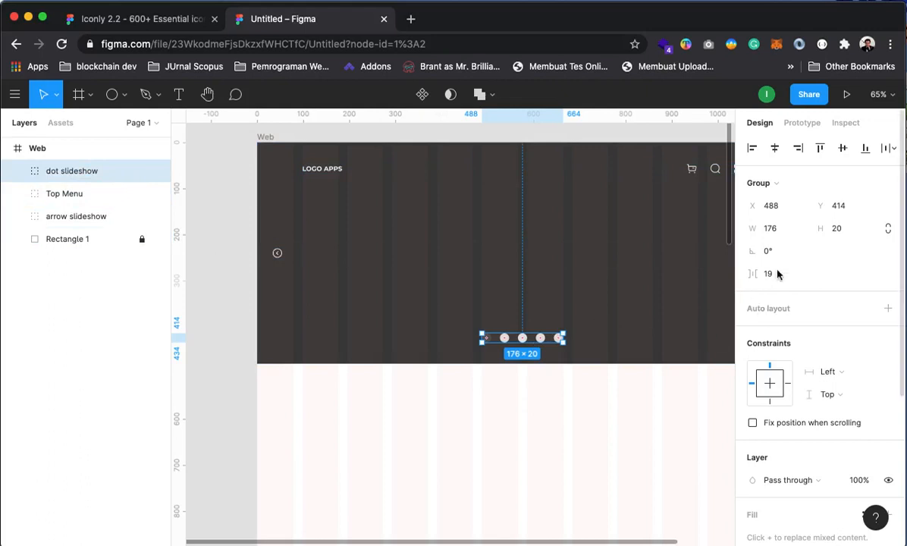
# Centre the dot group horizontally and move it just below Top Menu in the layers
pyautogui.click(775, 149)
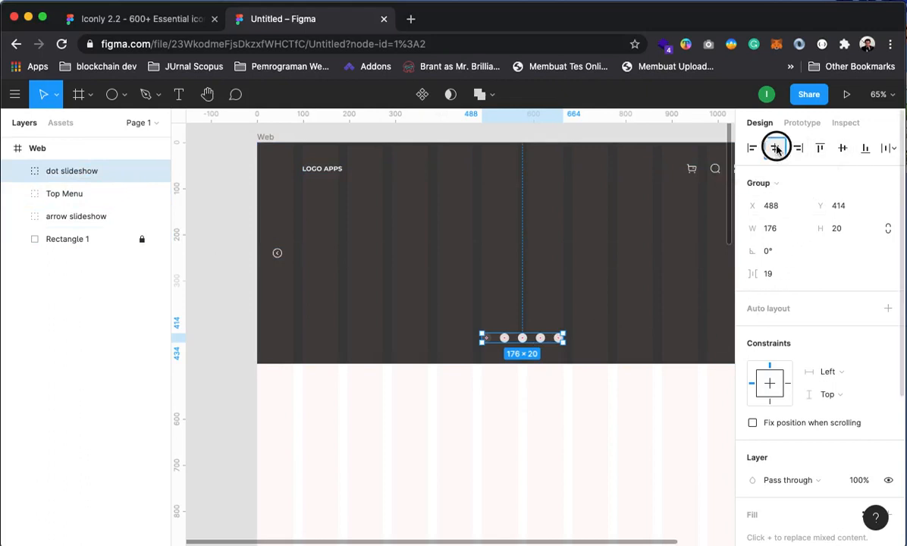
pyautogui.click(217, 229)
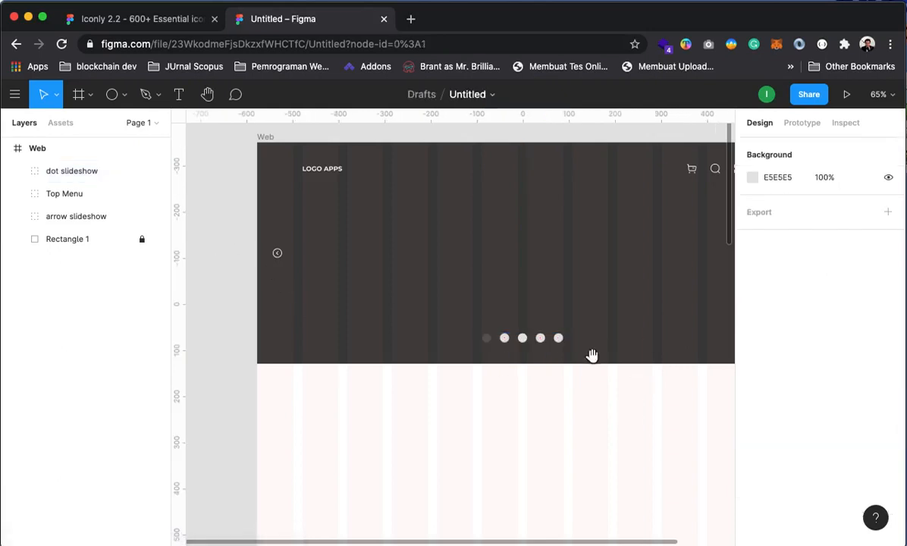
pyautogui.moveTo(593, 357); pyautogui.dragTo(547, 382)
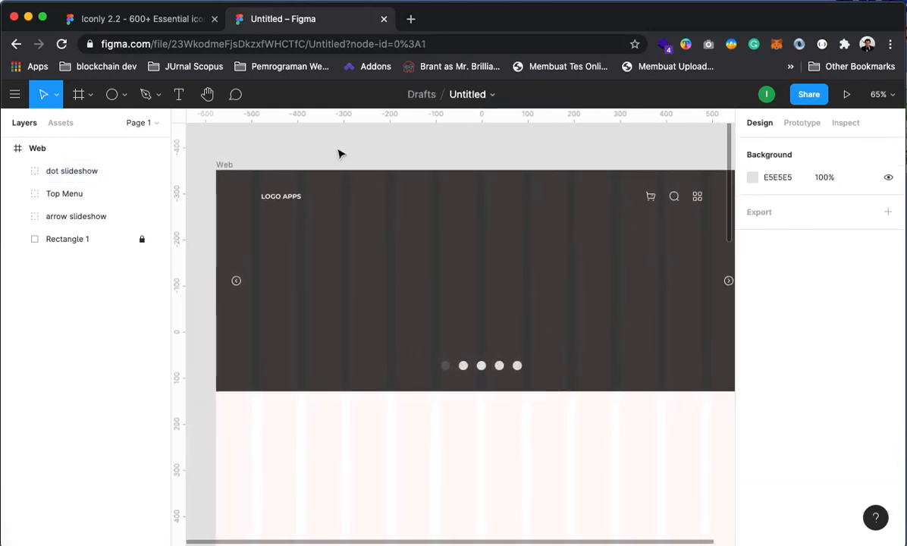
pyautogui.click(77, 218)
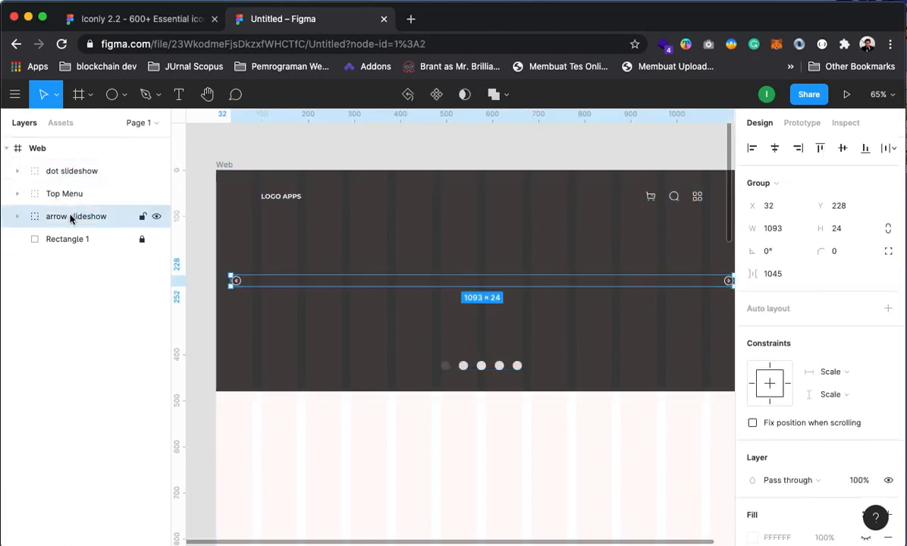
pyautogui.moveTo(72, 173); pyautogui.dragTo(86, 218)
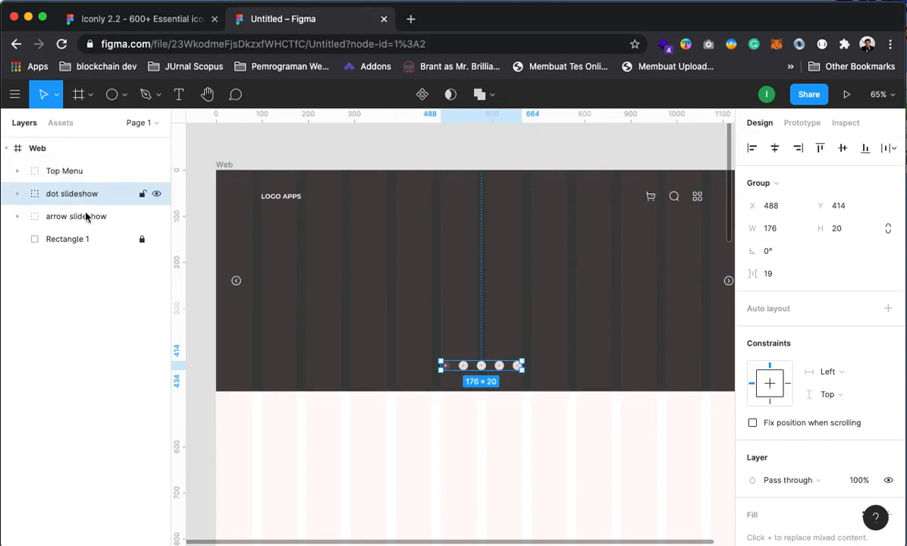
pyautogui.click(529, 219)
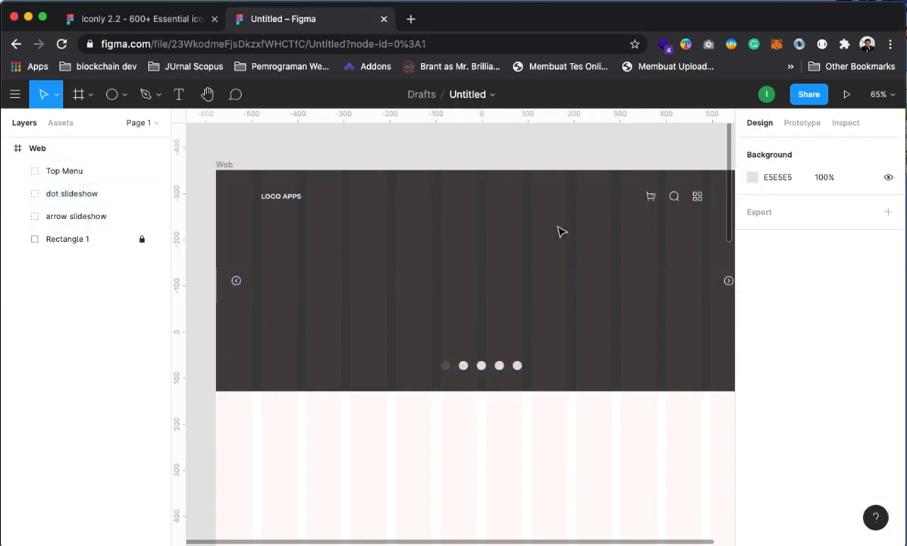
# Add a 'Tagline' text box in the hero with font size 72
pyautogui.click(178, 94)
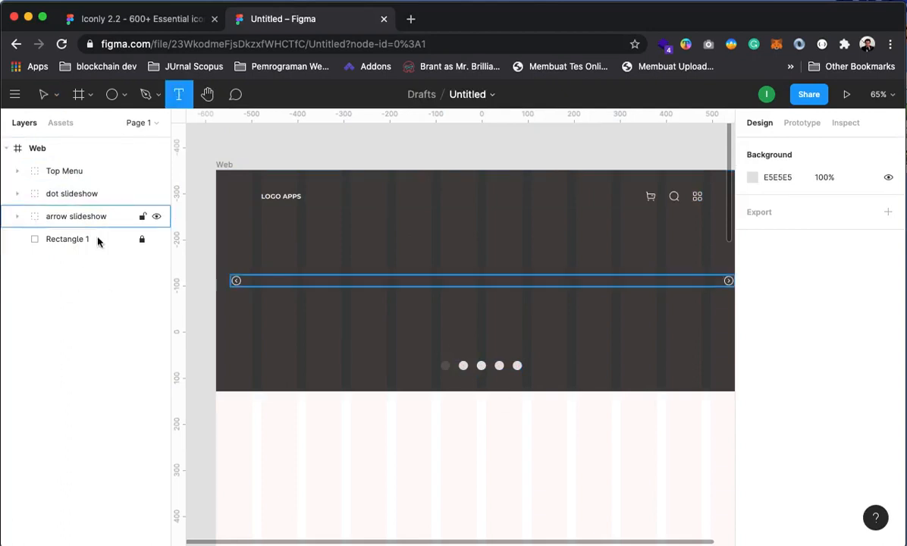
pyautogui.click(395, 259)
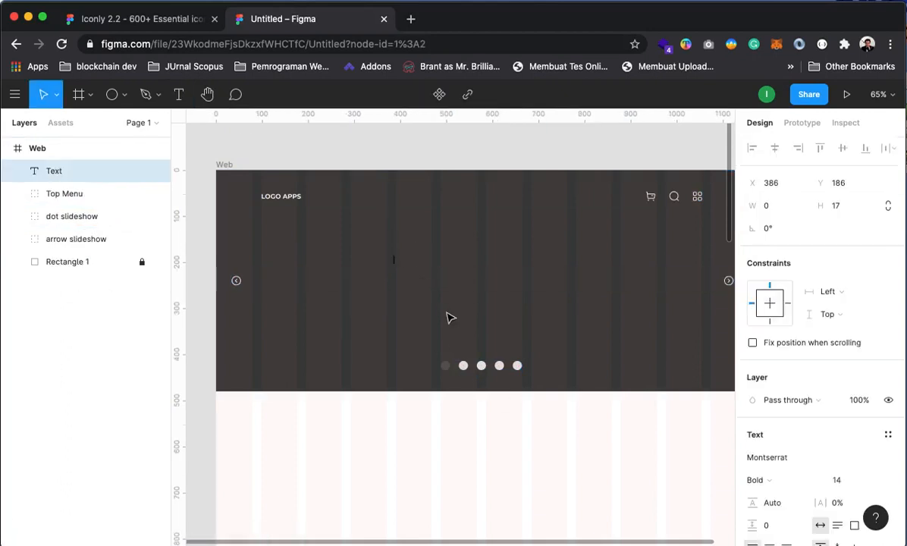
pyautogui.write('Tagline')
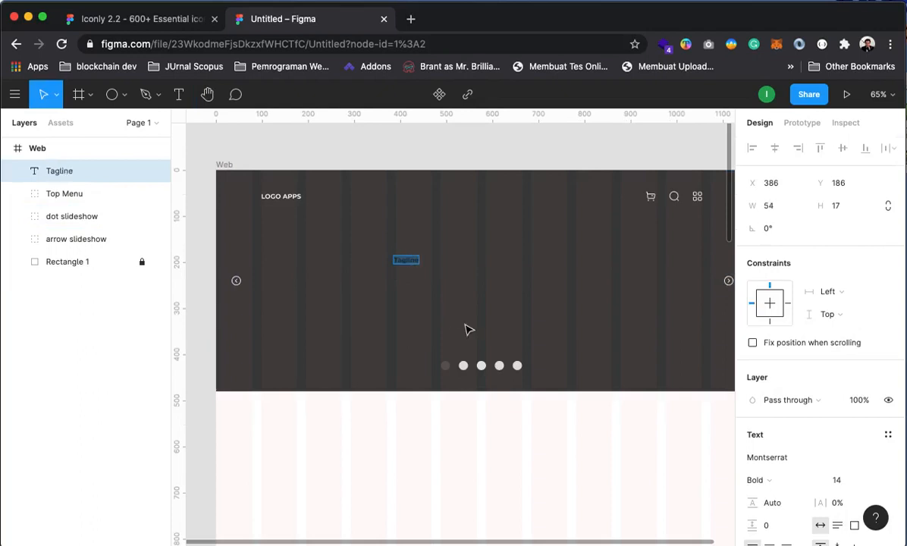
pyautogui.scroll(-2, 804, 481)
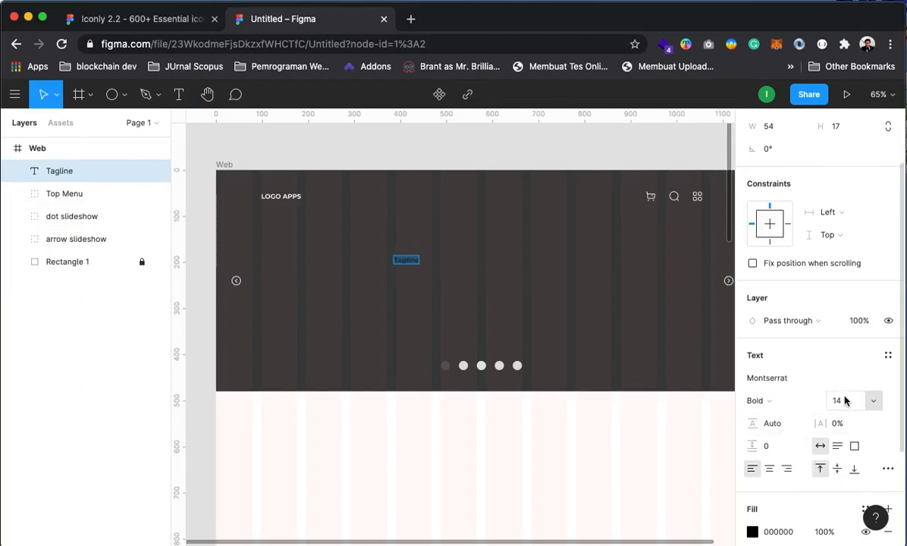
pyautogui.click(870, 400)
pyautogui.click(853, 503)
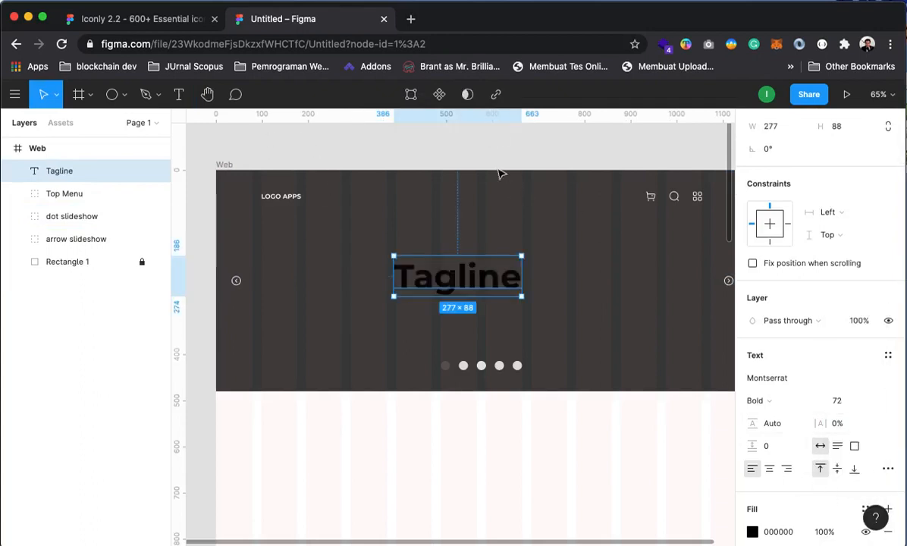
# Centre the Tagline heading horizontally and make its fill white FFFFFF
pyautogui.click(454, 284)
pyautogui.moveTo(453, 285); pyautogui.dragTo(477, 270)
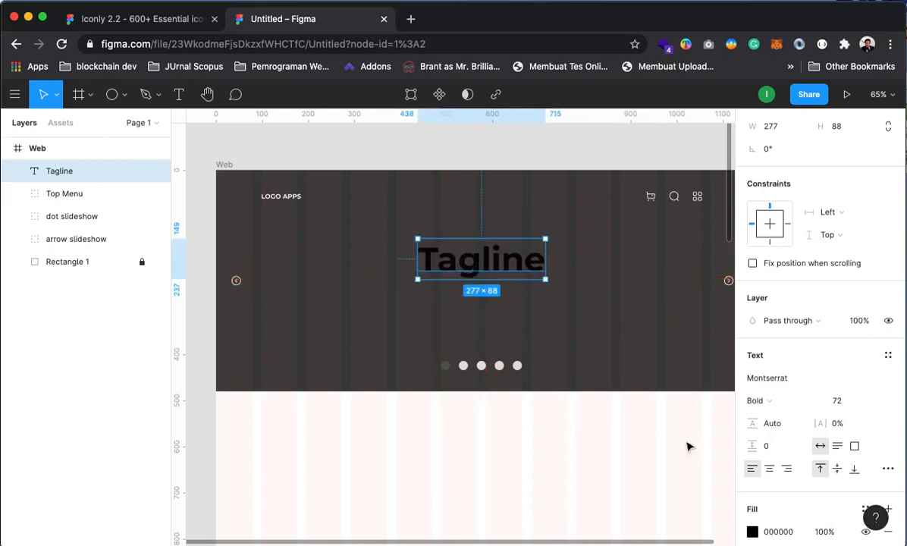
pyautogui.click(752, 532)
pyautogui.click(576, 197)
pyautogui.moveTo(575, 197); pyautogui.dragTo(566, 189)
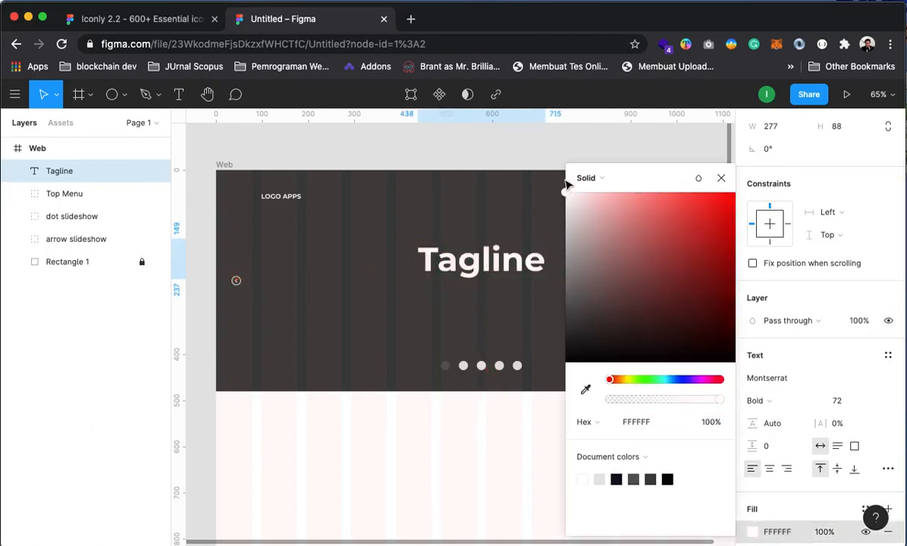
pyautogui.click(720, 178)
pyautogui.click(614, 152)
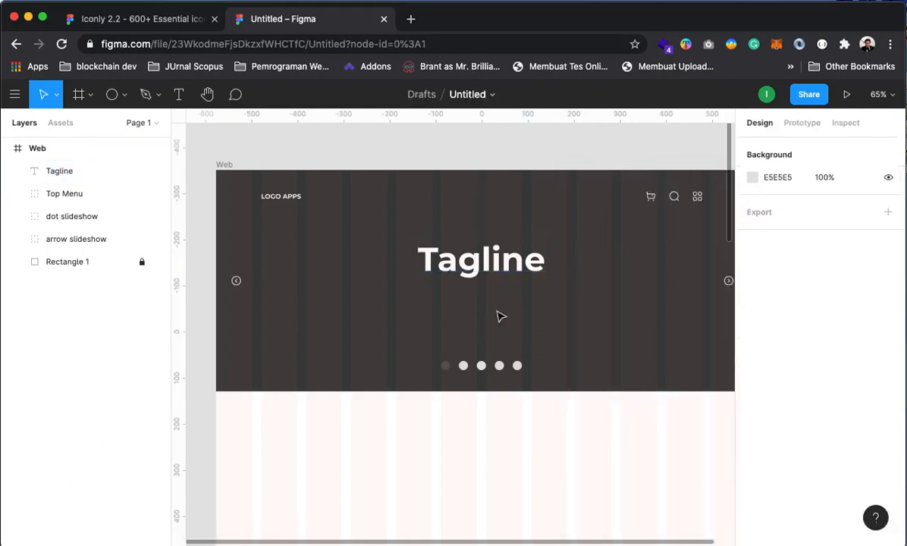
pyautogui.click(512, 260)
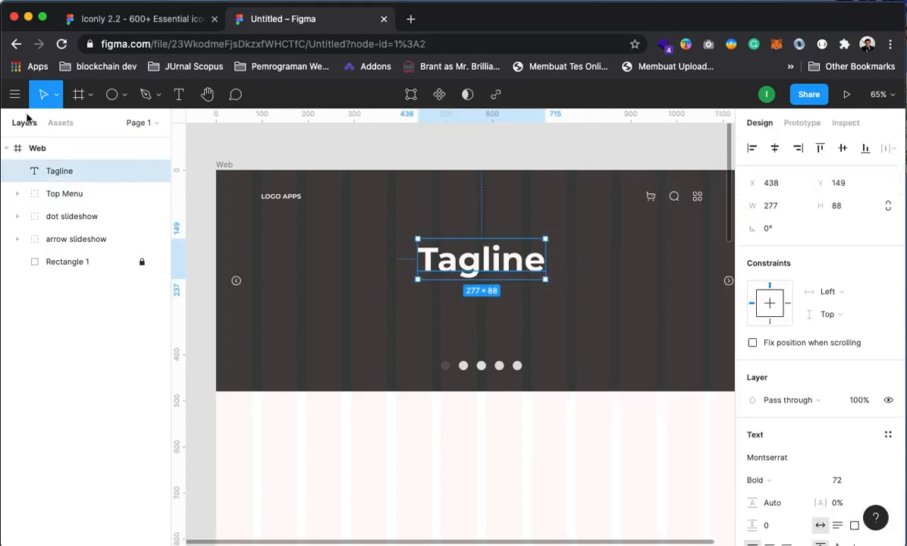
# Add an 18-size Regular text reading 'THE SIMPLE TAGLINE HERE' below the heading
pyautogui.click(179, 94)
pyautogui.click(432, 303)
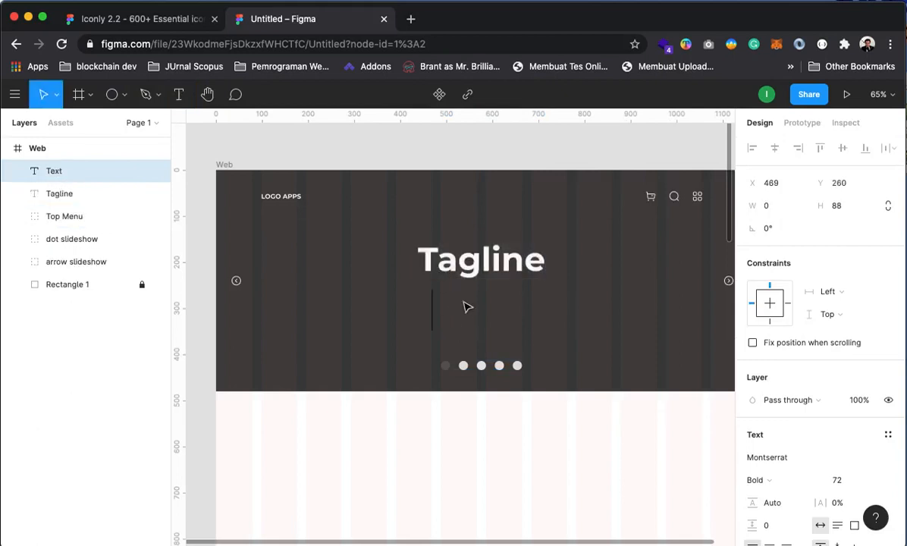
pyautogui.click(853, 480)
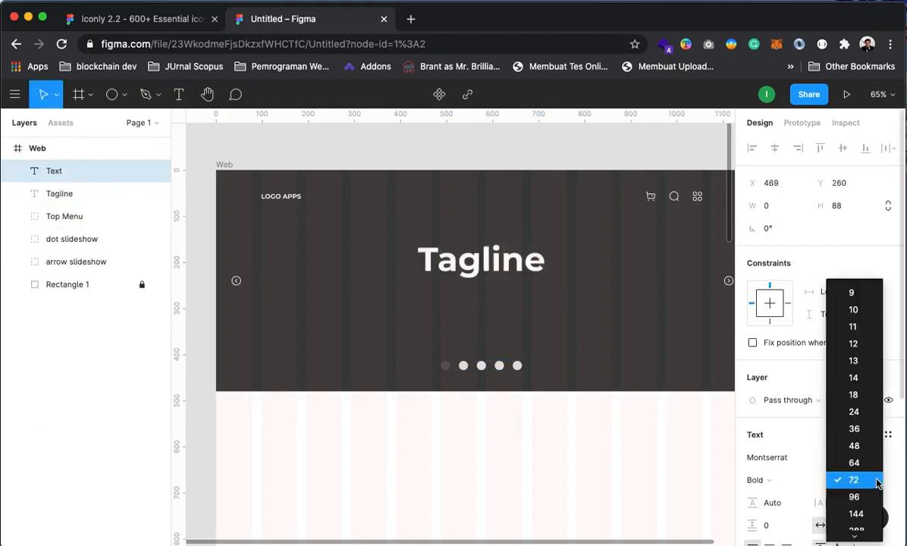
pyautogui.click(855, 394)
pyautogui.click(757, 480)
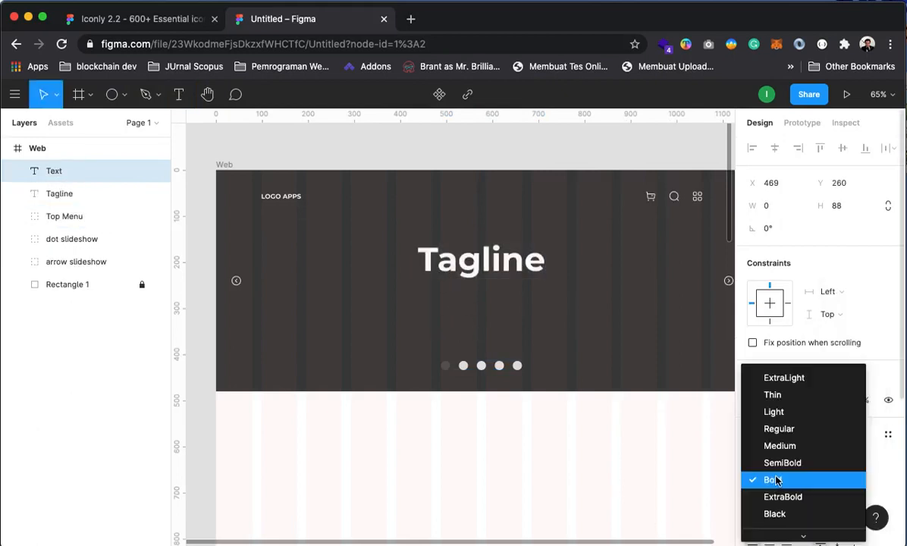
pyautogui.click(781, 429)
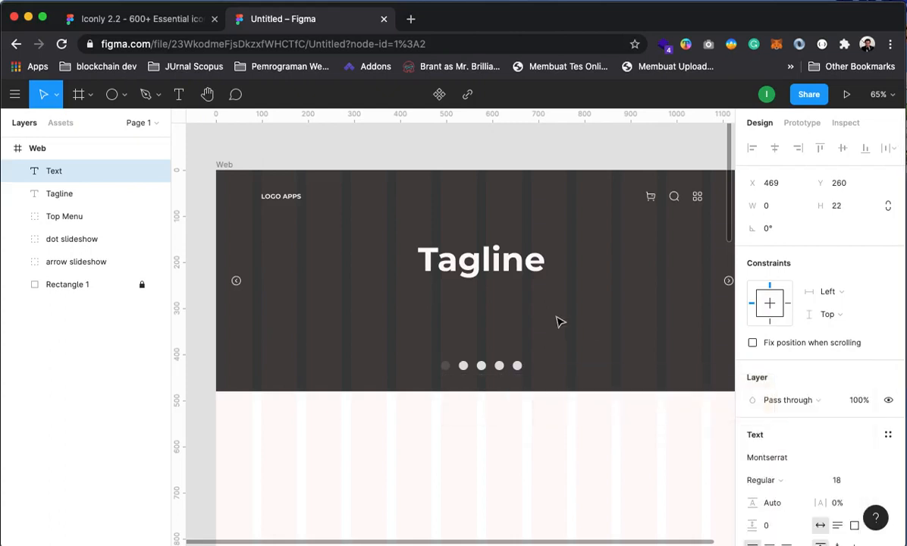
pyautogui.write('THE SIMP')
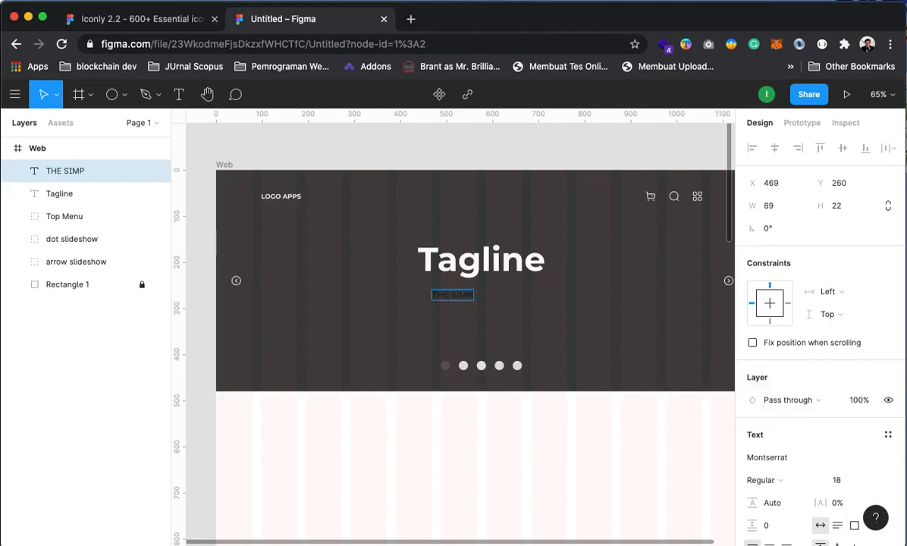
pyautogui.write('LE TAGLINE HERE')
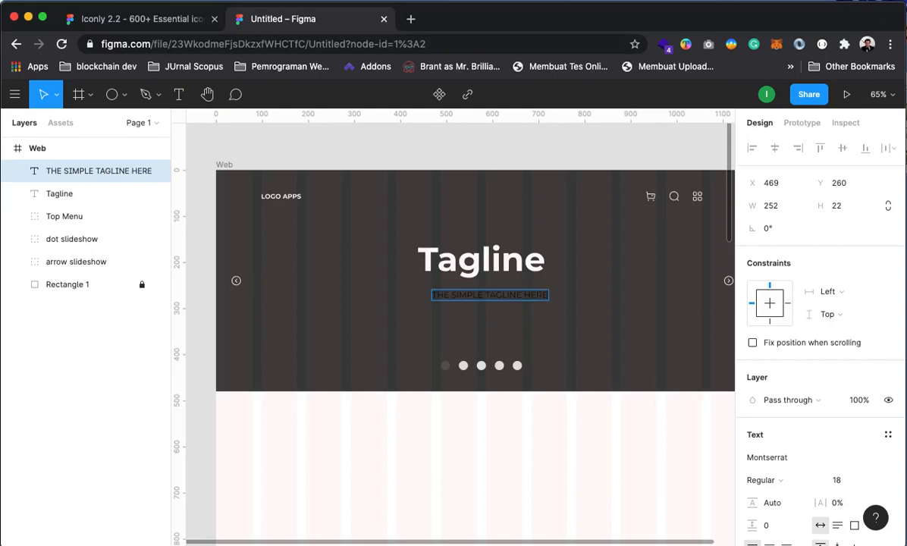
pyautogui.press('super+a')
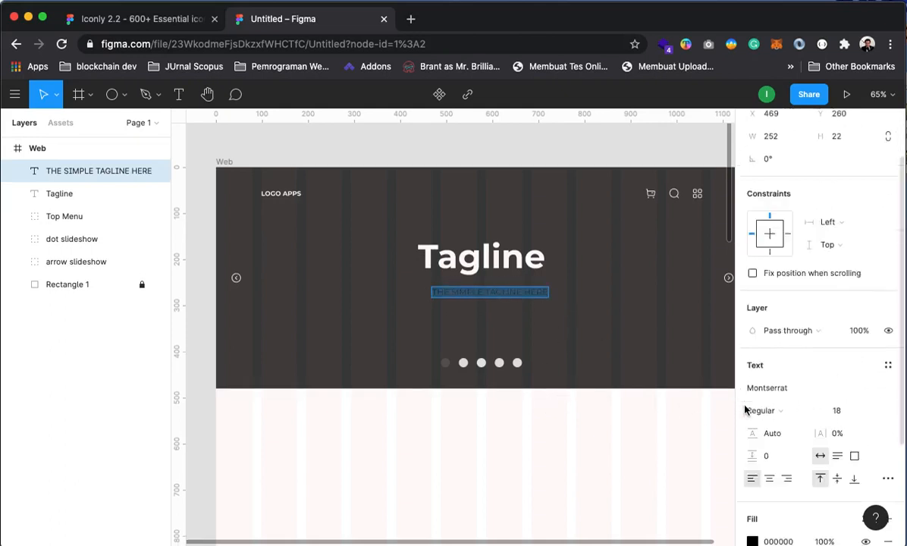
# Make the subtitle white FFFFFF and centre it under the Tagline heading
pyautogui.scroll(-4, 788, 409)
pyautogui.click(752, 473)
pyautogui.moveTo(601, 251); pyautogui.dragTo(551, 158)
pyautogui.click(720, 177)
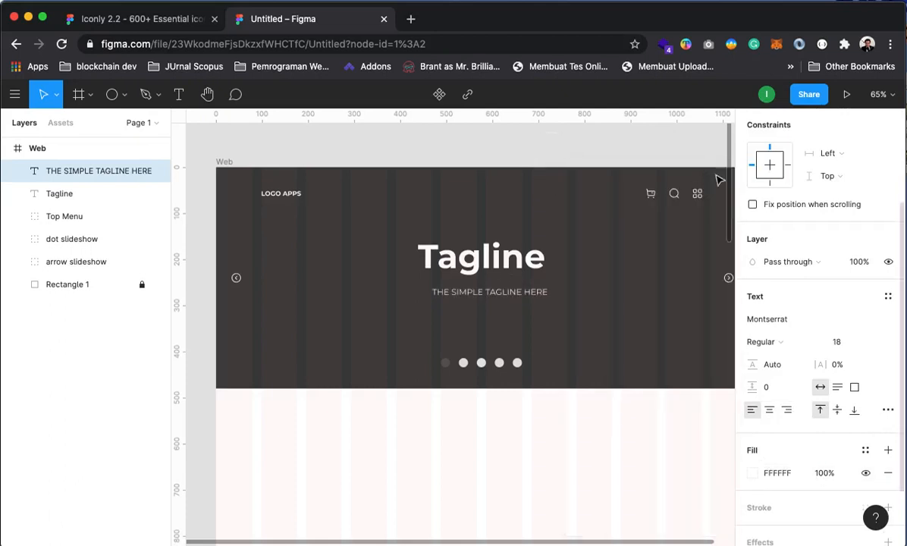
pyautogui.moveTo(523, 296); pyautogui.dragTo(520, 296)
pyautogui.click(540, 144)
# Select the heading and subtitle together and move them up slightly
pyautogui.scroll(1, 512, 426)
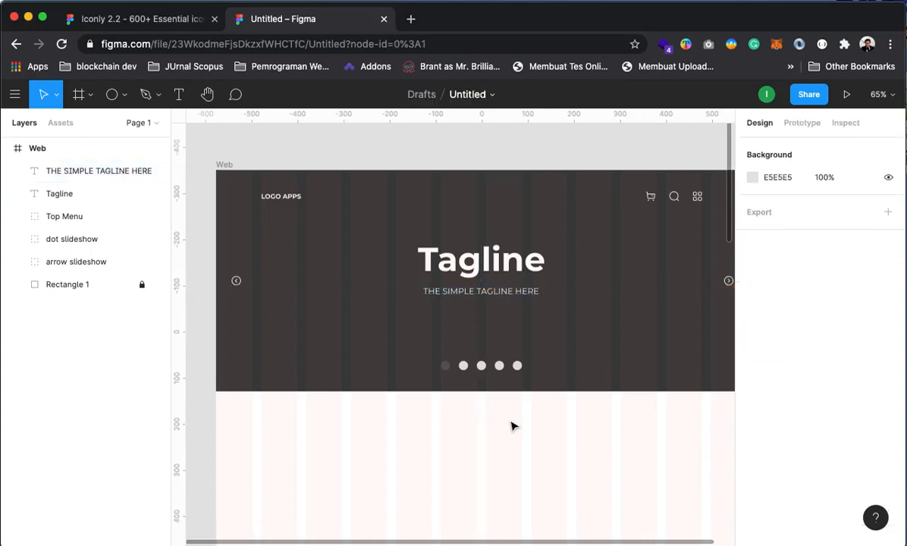
pyautogui.scroll(2, 512, 426)
pyautogui.click(523, 331)
pyautogui.keyDown('shift'); pyautogui.click(508, 364); pyautogui.keyUp('shift')
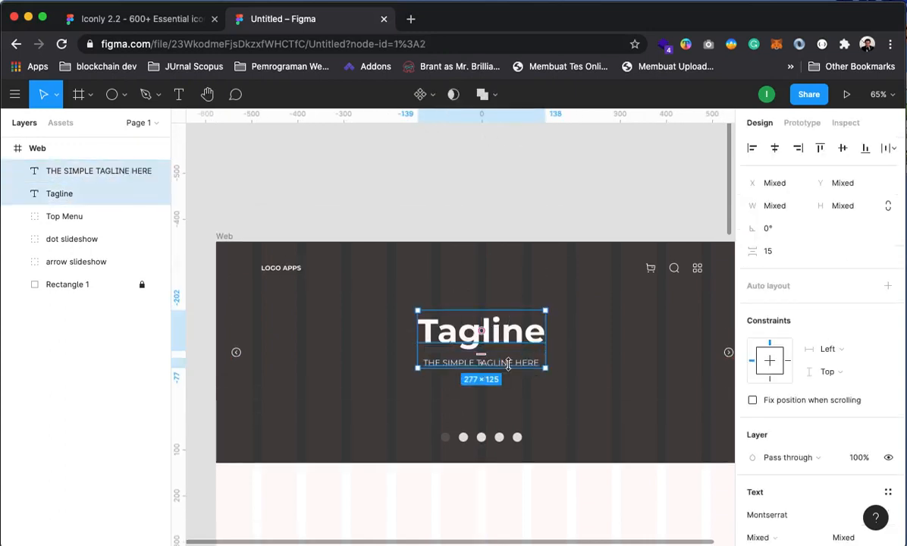
pyautogui.moveTo(522, 329); pyautogui.dragTo(522, 318)
pyautogui.click(476, 408)
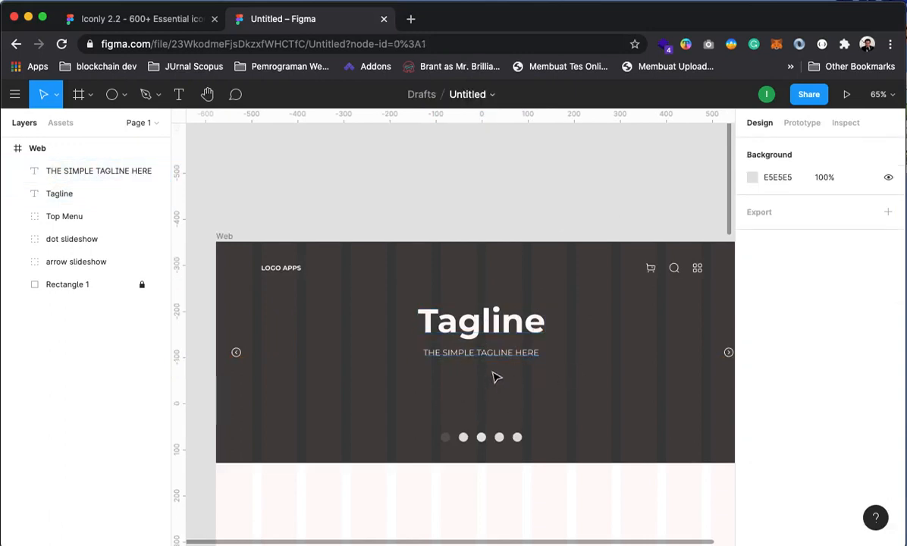
# Open a new tab beside the Iconly file and load figma.com
pyautogui.click(114, 19)
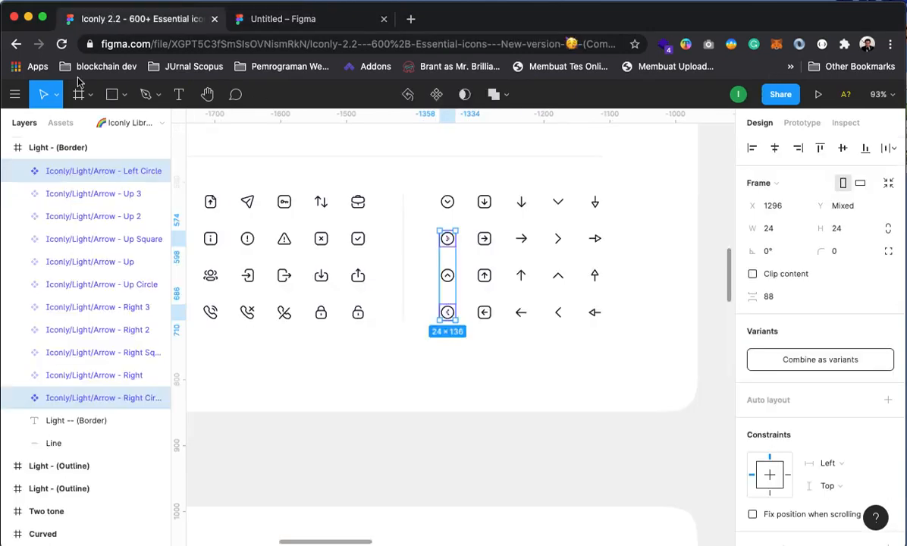
pyautogui.click(410, 19)
pyautogui.write('figm')
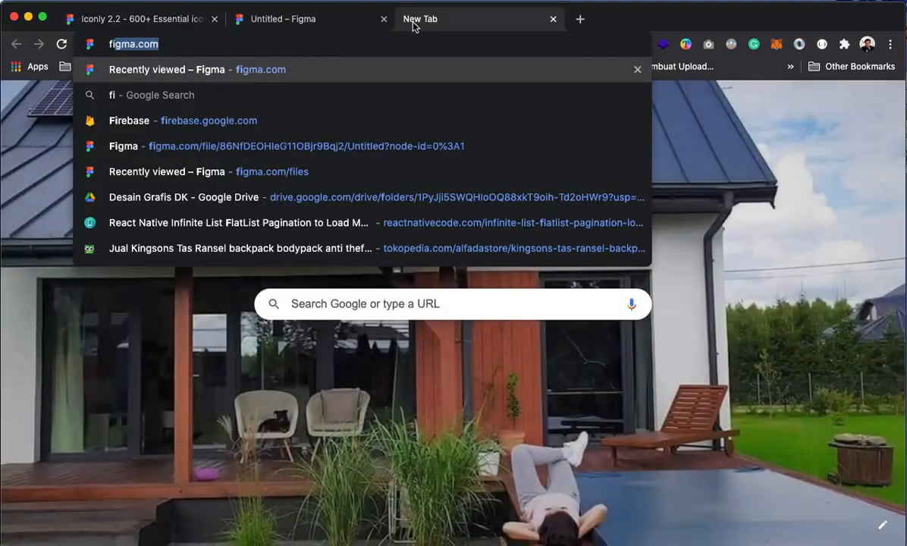
pyautogui.write('a')
pyautogui.press('Return')
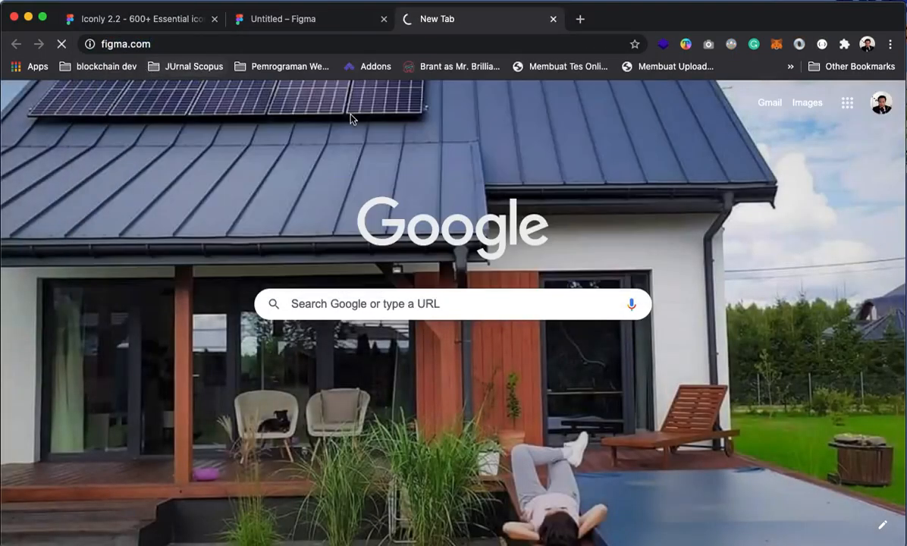
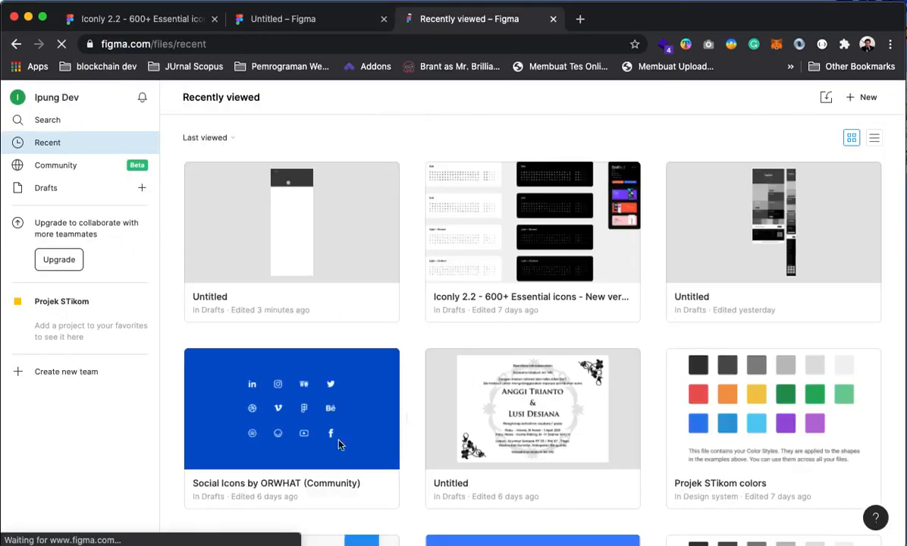
# Open the Social Icons by ORWHAT (Community) file from the Recently viewed list
pyautogui.scroll(-2, 291, 406)
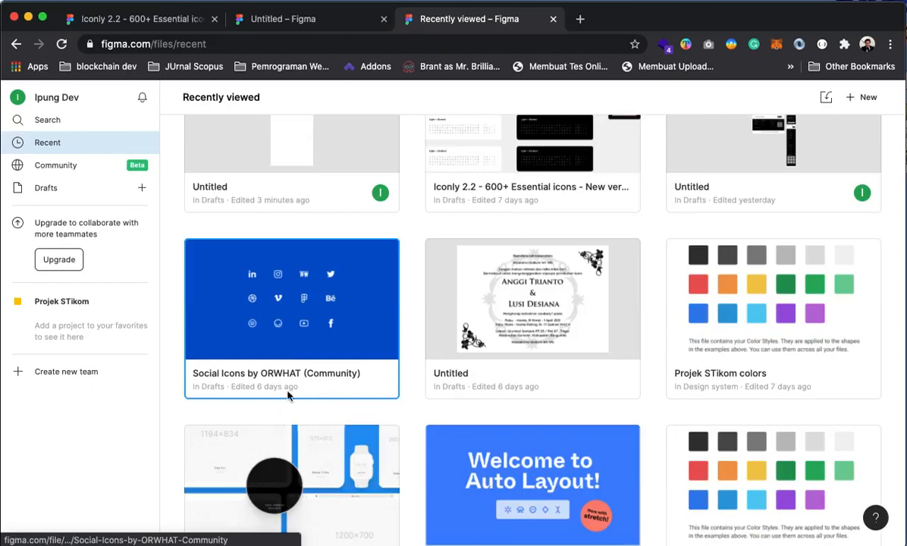
pyautogui.doubleClick(268, 316)
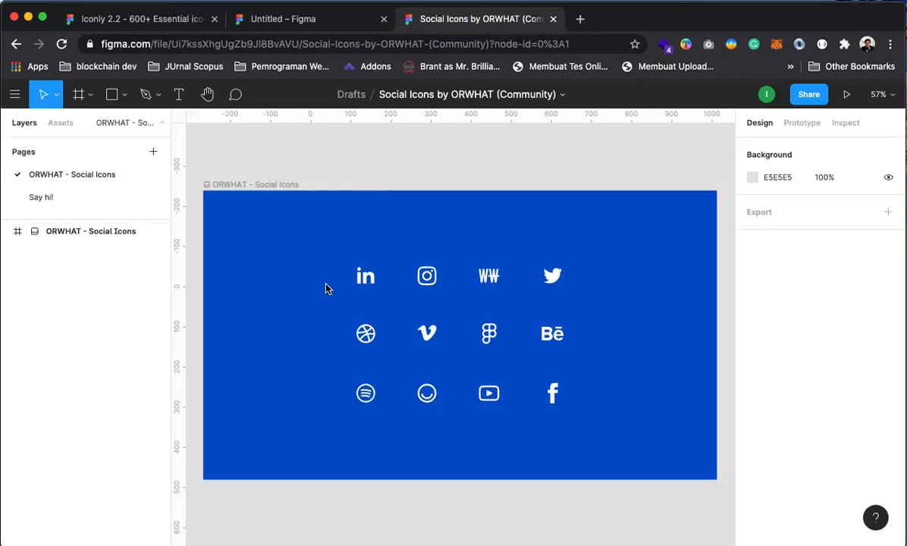
# Copy the Twitter, LinkedIn, Facebook and Instagram icons, then return to the Untitled file
pyautogui.click(7, 233)
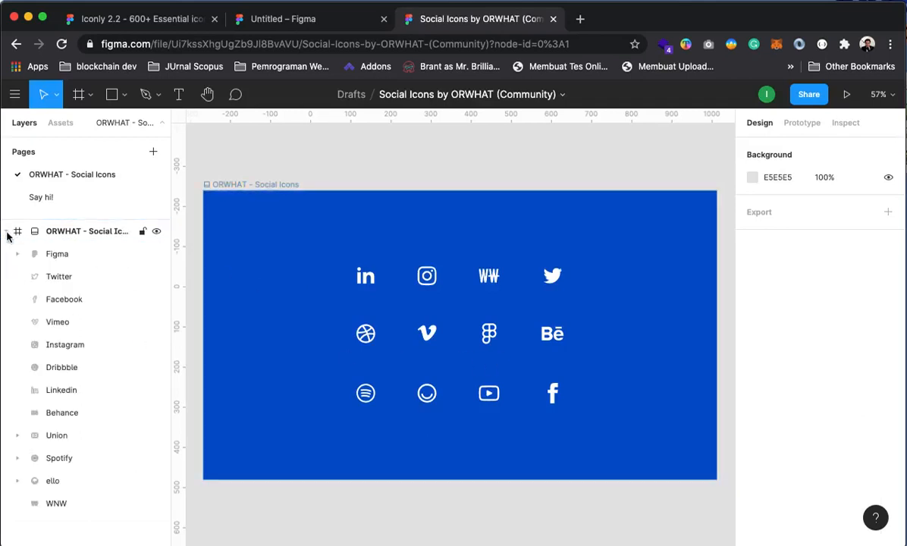
pyautogui.click(557, 280)
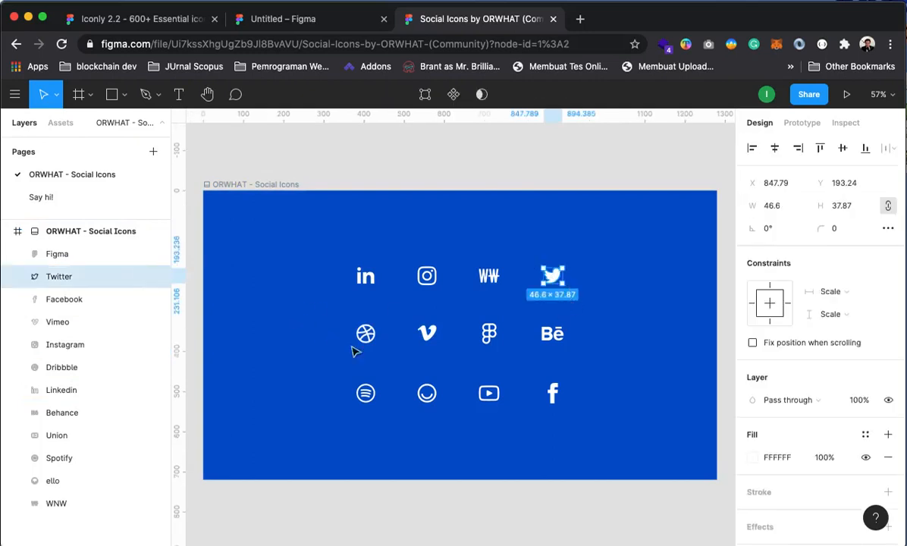
pyautogui.keyDown('shift'); pyautogui.click(365, 277); pyautogui.keyUp('shift')
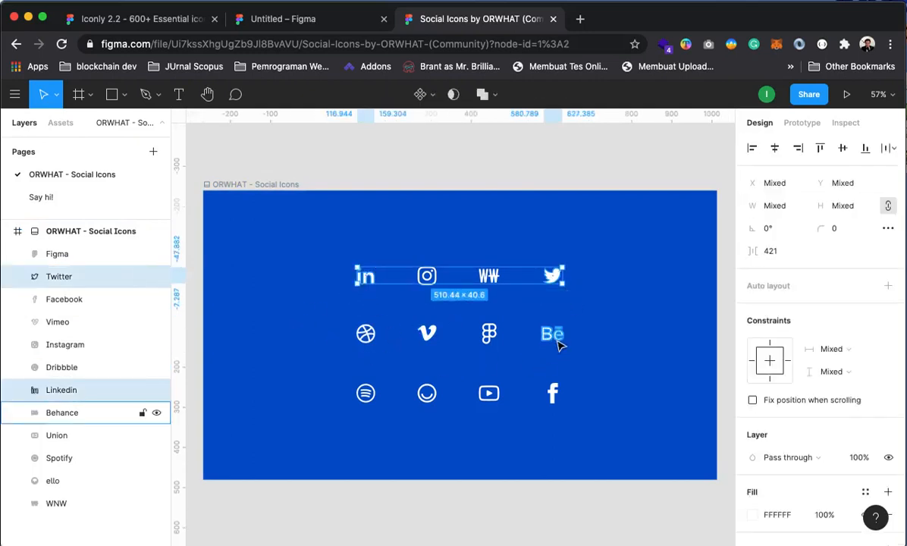
pyautogui.keyDown('shift'); pyautogui.click(554, 403); pyautogui.keyUp('shift')
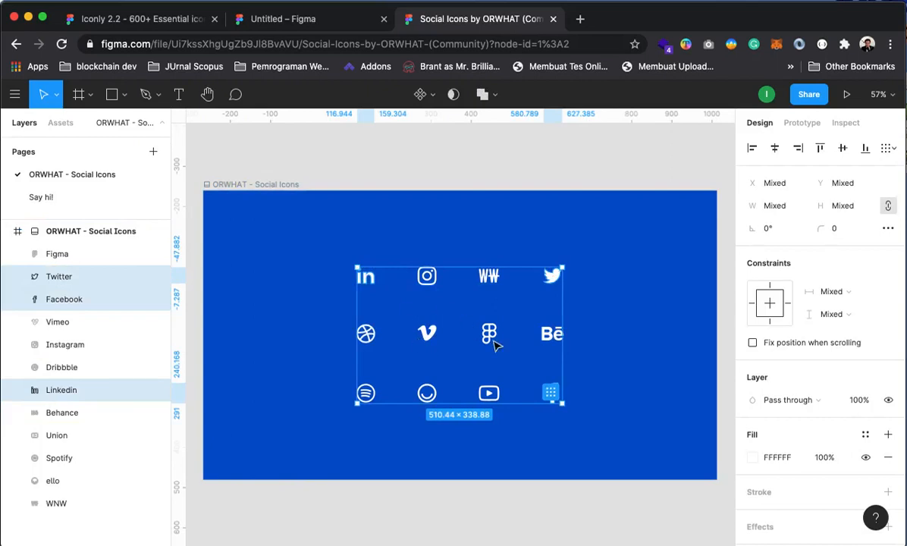
pyautogui.keyDown('shift'); pyautogui.click(427, 276); pyautogui.keyUp('shift')
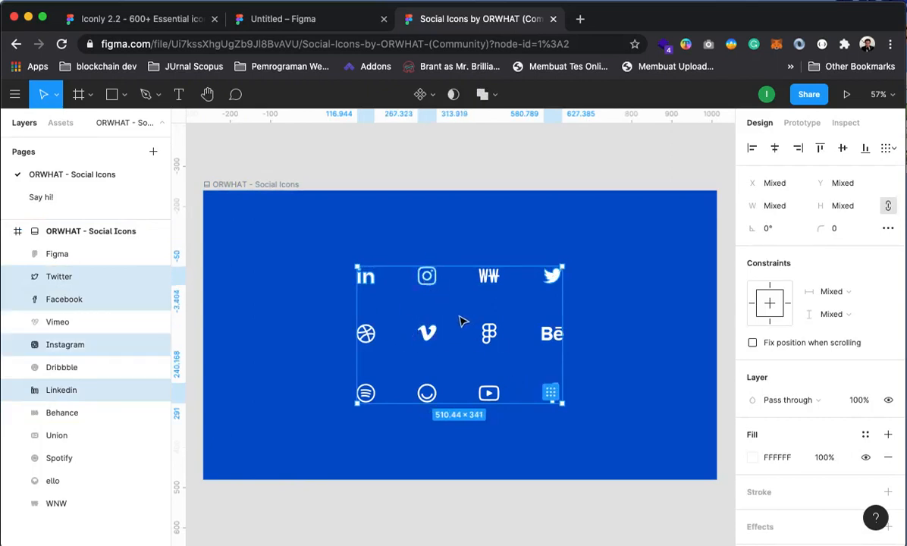
pyautogui.click(288, 19)
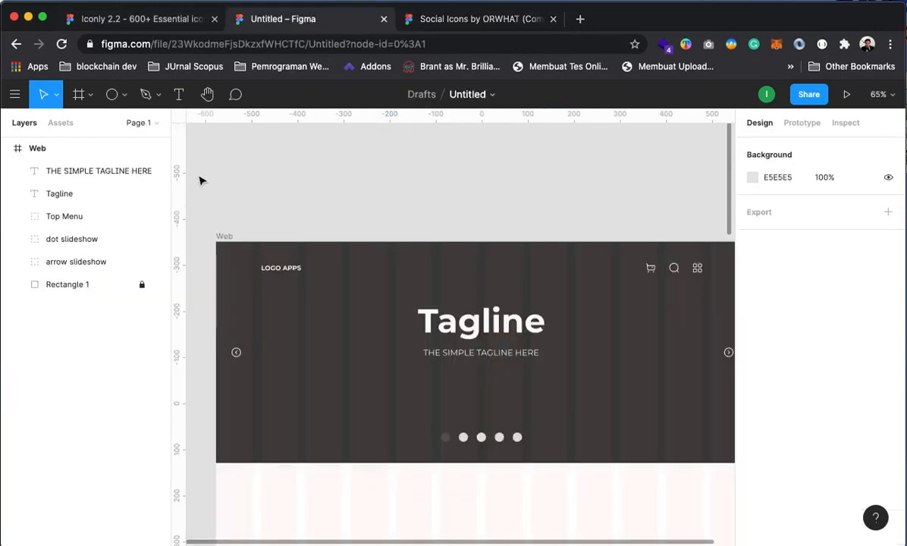
# Paste the four social icons into the Web frame and resize them to 20 × 20
pyautogui.press('super+v')
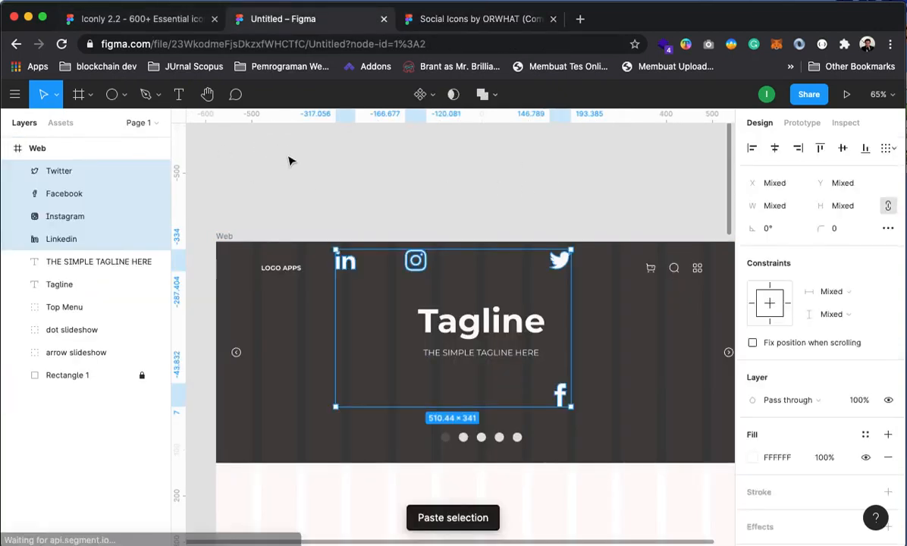
pyautogui.scroll(-3, 405, 309)
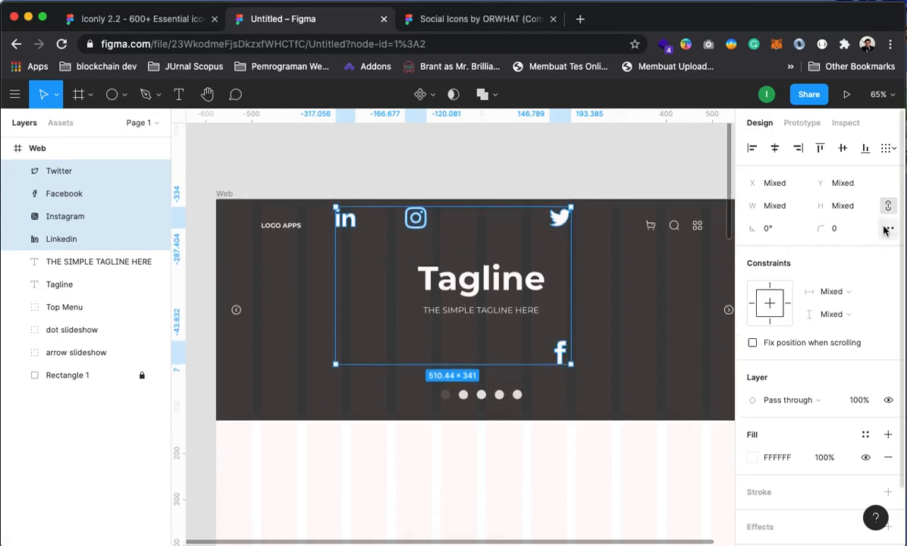
pyautogui.click(772, 209)
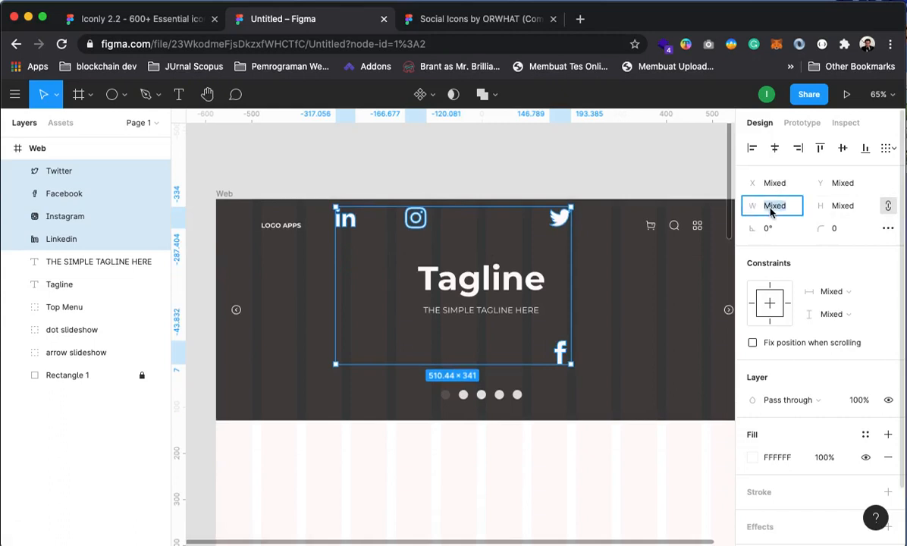
pyautogui.write('20')
pyautogui.press('Return')
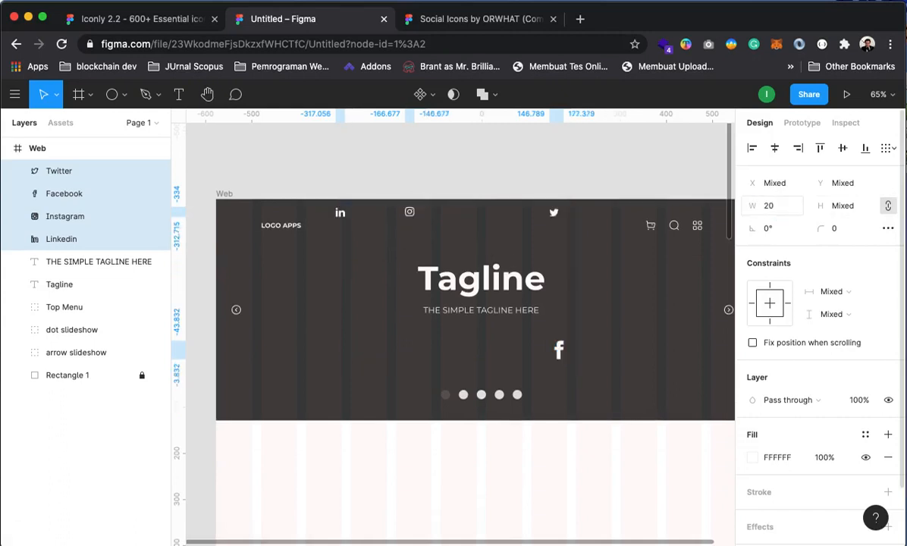
pyautogui.click(850, 205)
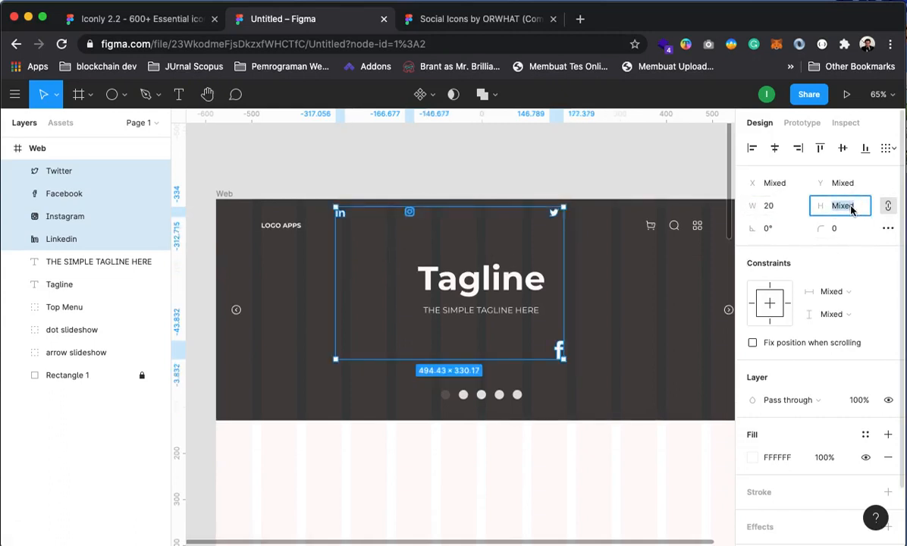
pyautogui.write('20')
pyautogui.press('Return')
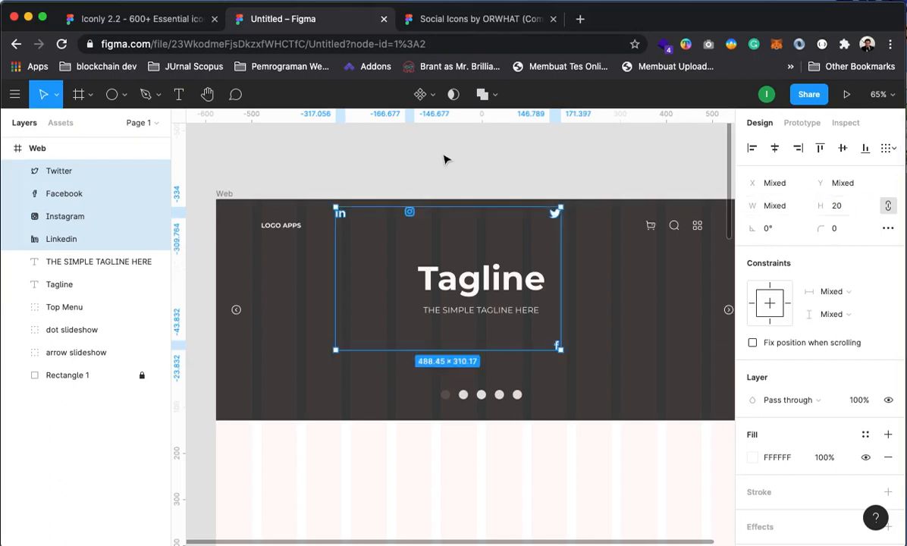
# Arrange LinkedIn, Facebook, Instagram and Twitter in a row below the tagline
pyautogui.click(458, 166)
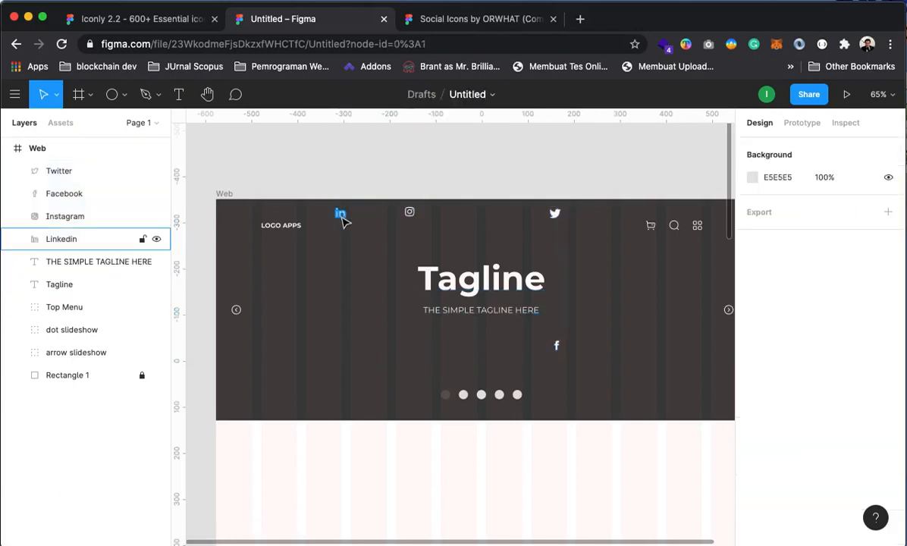
pyautogui.moveTo(342, 219); pyautogui.dragTo(439, 348)
pyautogui.moveTo(556, 345); pyautogui.dragTo(453, 345)
pyautogui.moveTo(409, 213); pyautogui.dragTo(472, 341)
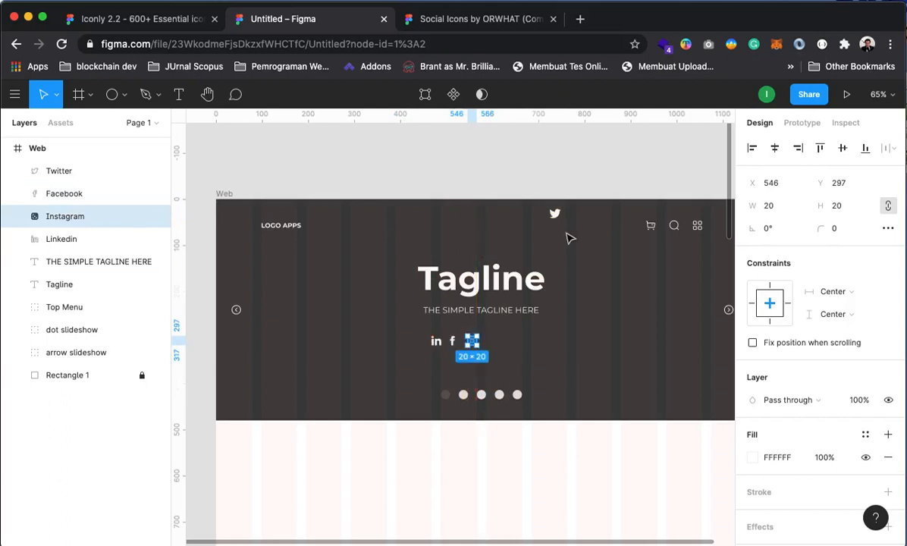
pyautogui.moveTo(554, 213); pyautogui.dragTo(485, 364)
pyautogui.click(578, 178)
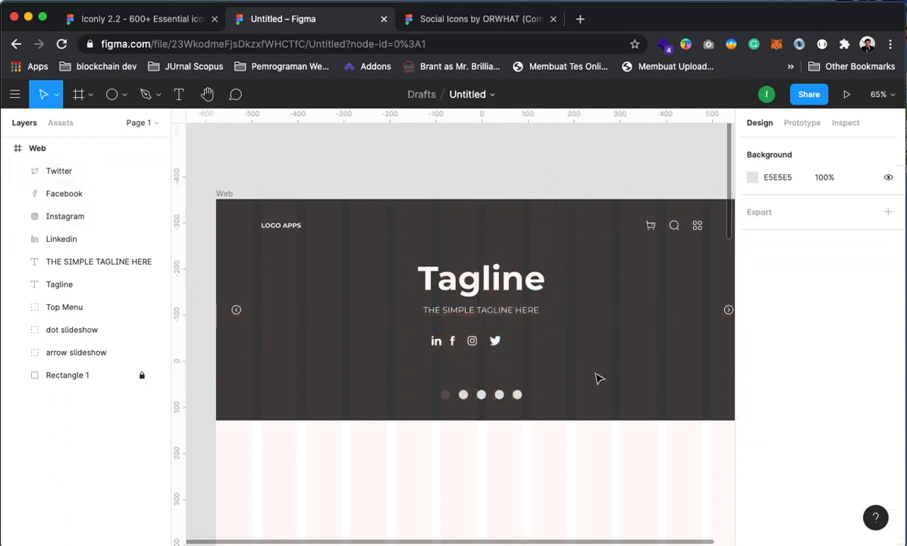
# Distribute the four social icons with even horizontal spacing
pyautogui.click(436, 341)
pyautogui.keyDown('shift'); pyautogui.click(452, 341); pyautogui.keyUp('shift')
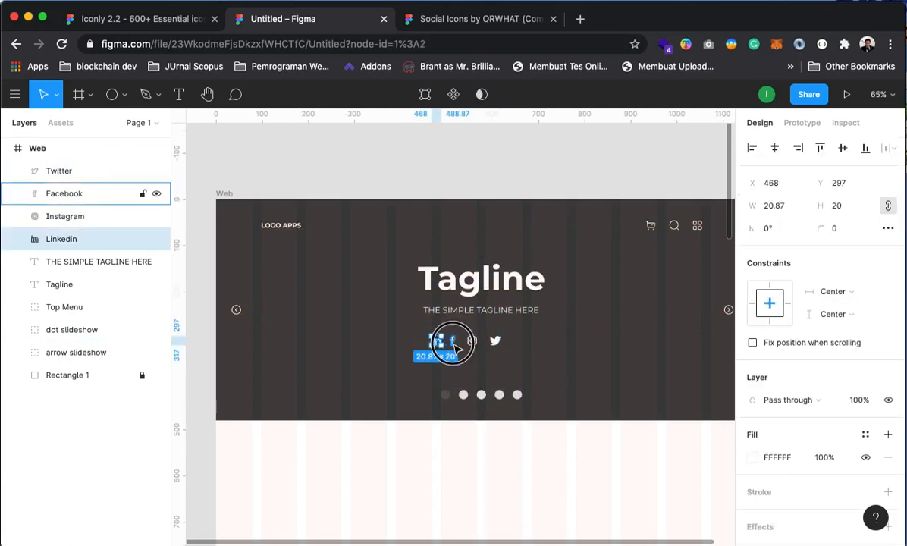
pyautogui.keyDown('shift'); pyautogui.click(471, 342); pyautogui.keyUp('shift')
pyautogui.keyDown('shift'); pyautogui.click(495, 340); pyautogui.keyUp('shift')
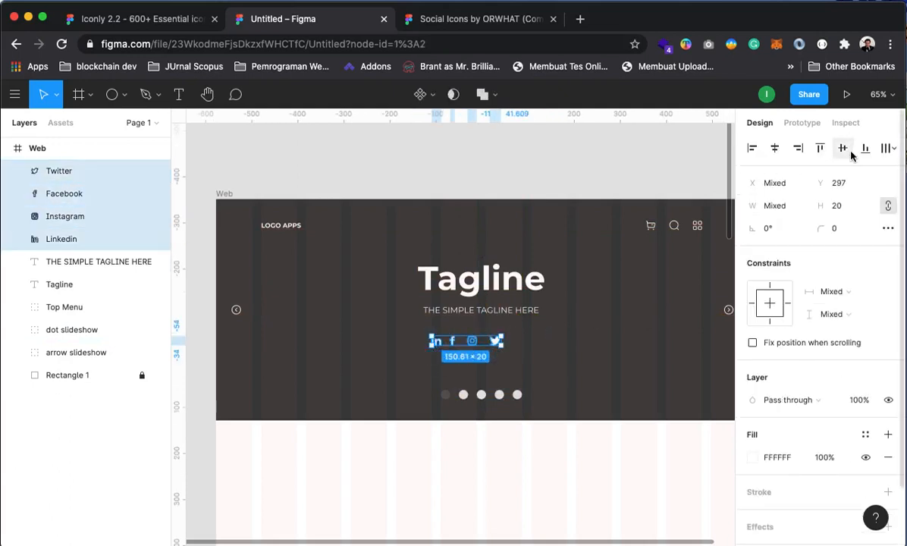
pyautogui.click(885, 148)
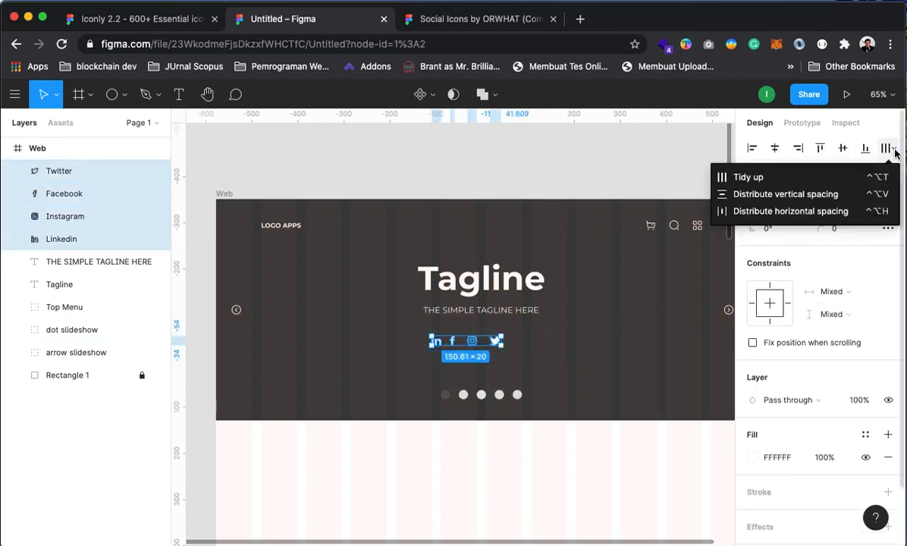
pyautogui.click(754, 212)
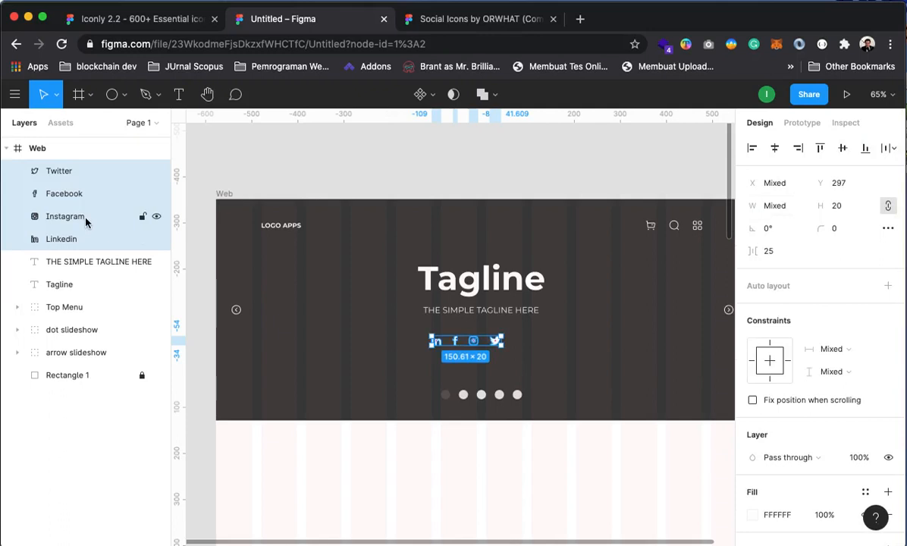
# Group the icons as 'social media icon' and nudge the row under the tagline
pyautogui.press('super+g')
pyautogui.rightClick(60, 172)
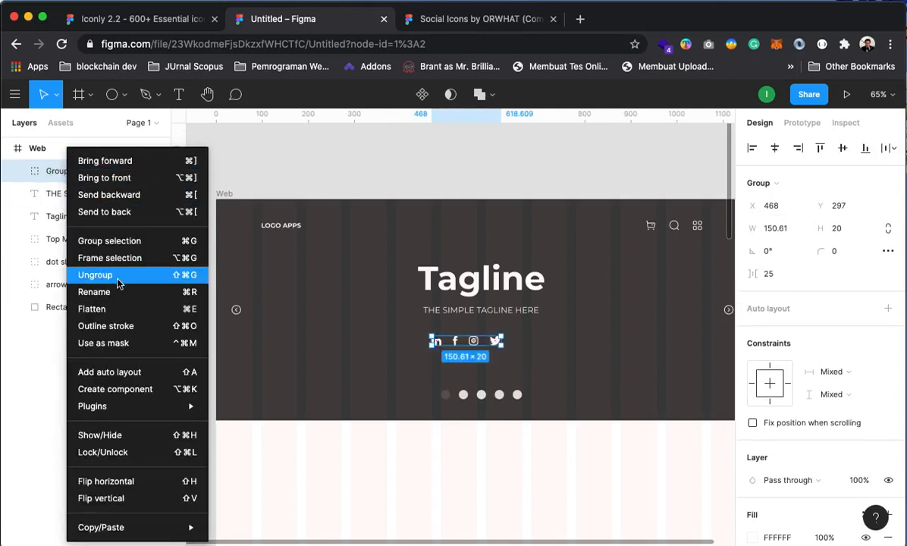
pyautogui.click(111, 292)
pyautogui.write('social media icon')
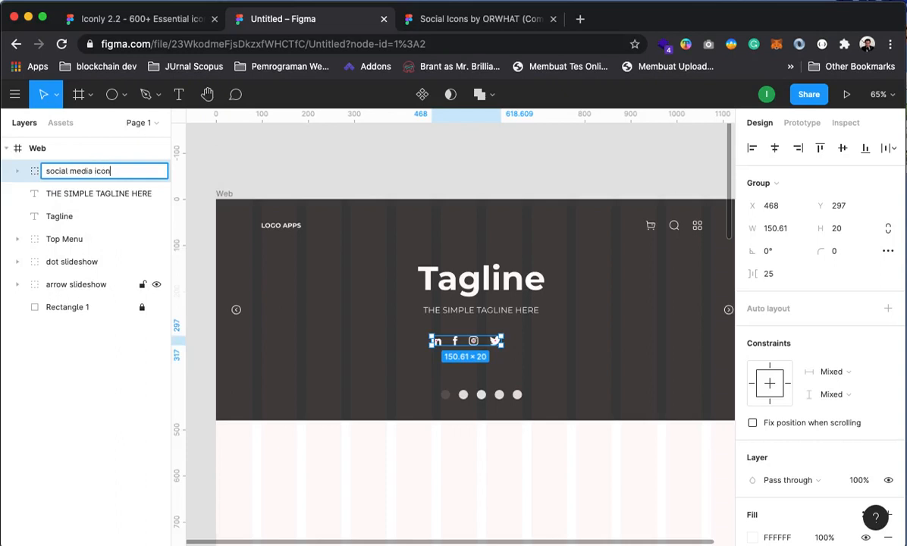
pyautogui.press('Return')
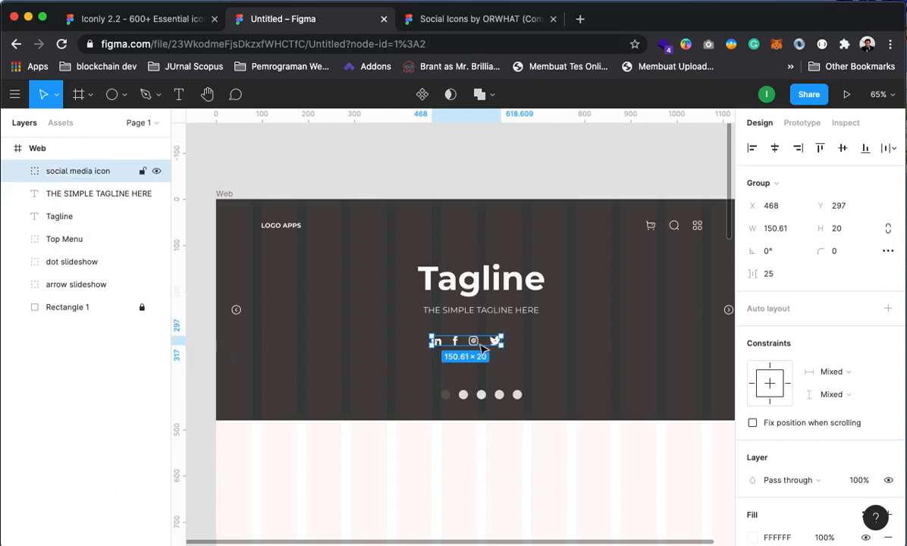
pyautogui.moveTo(476, 345); pyautogui.dragTo(445, 345)
# Centre the social icon row horizontally in the Web frame and check the hero elements
pyautogui.click(775, 149)
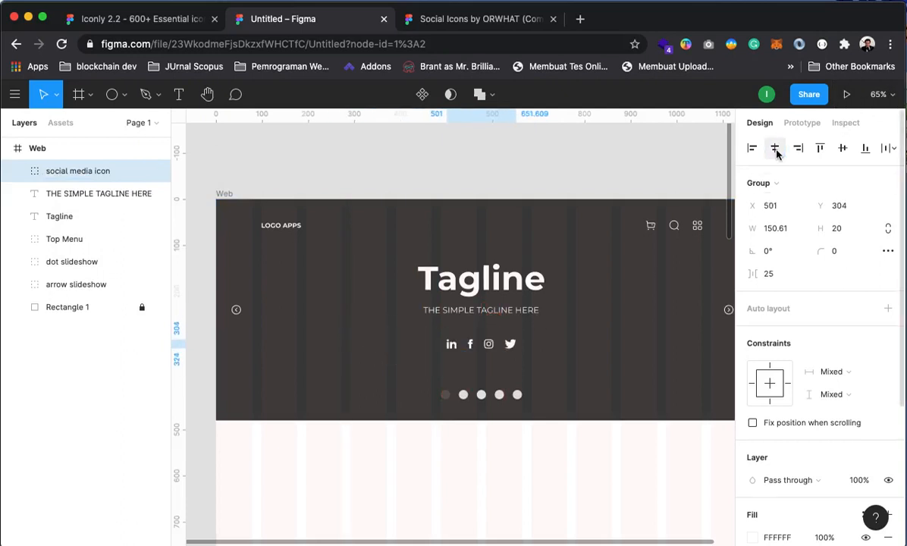
pyautogui.click(498, 190)
pyautogui.click(491, 297)
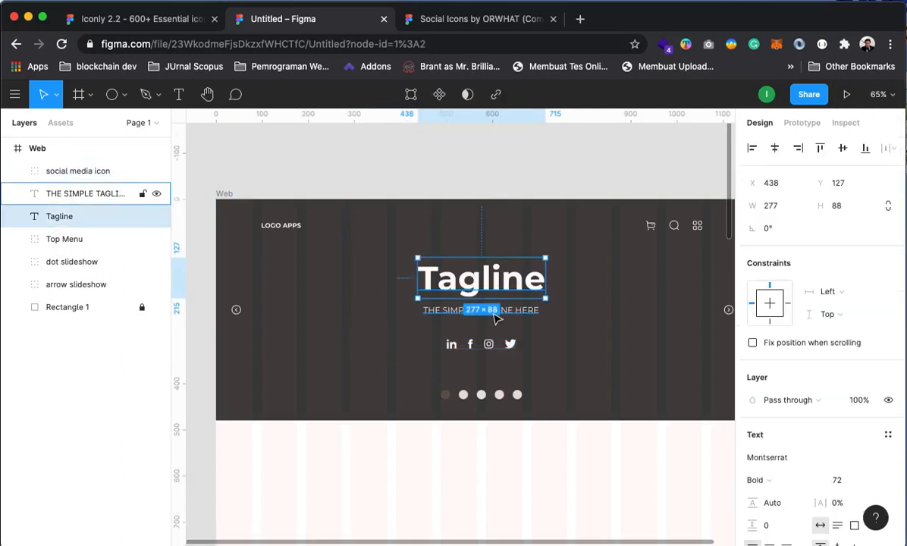
pyautogui.keyDown('shift'); pyautogui.click(495, 313); pyautogui.keyUp('shift')
pyautogui.keyDown('shift'); pyautogui.click(510, 347); pyautogui.keyUp('shift')
pyautogui.keyDown('shift'); pyautogui.click(514, 395); pyautogui.keyUp('shift')
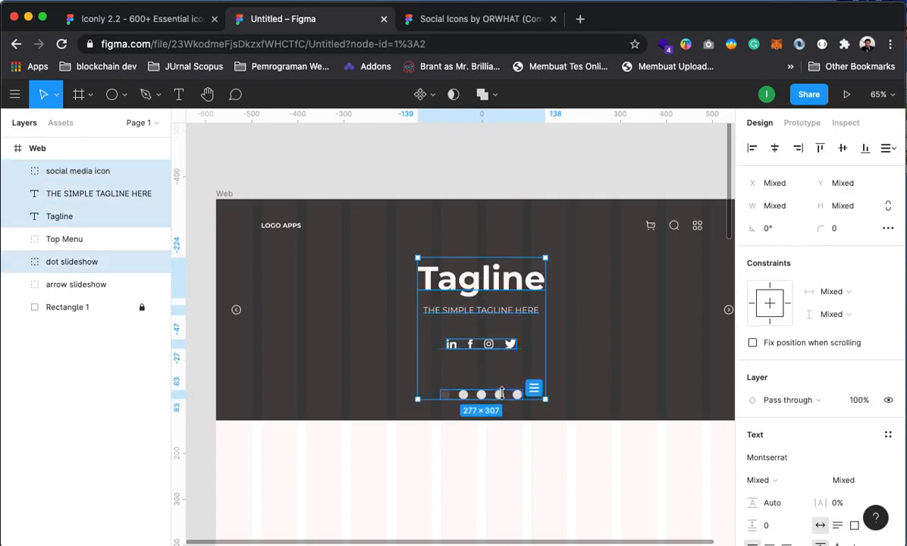
pyautogui.click(593, 150)
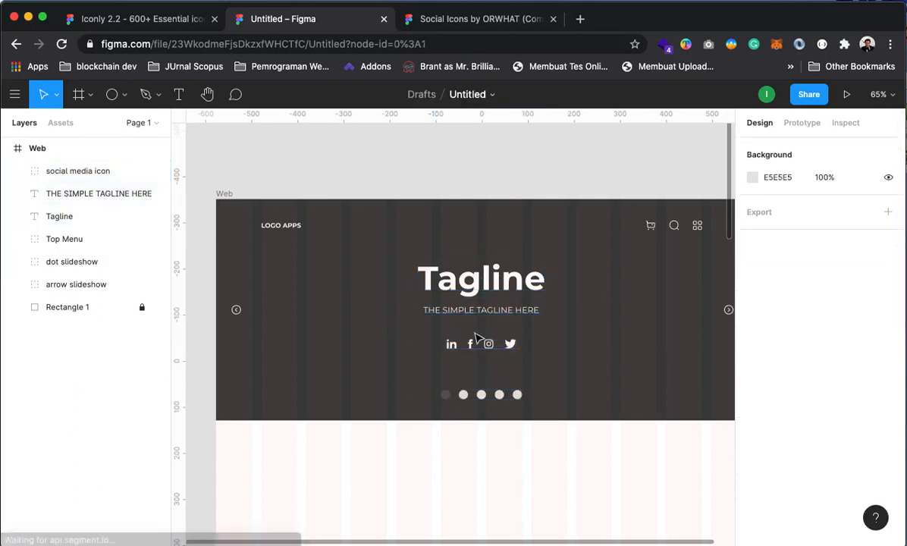
# Turn the Web frame's 12-column layout grid back on after briefly toggling it
pyautogui.moveTo(552, 337)
pyautogui.mouseDown()
pyautogui.moveTo(486, 397)
pyautogui.moveTo(547, 338)
pyautogui.mouseUp()
pyautogui.click(91, 154)
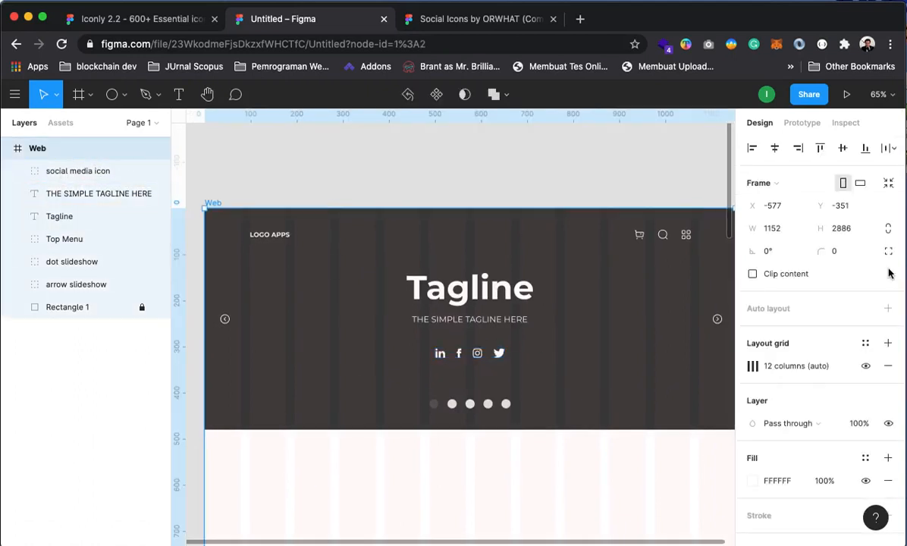
pyautogui.click(865, 366)
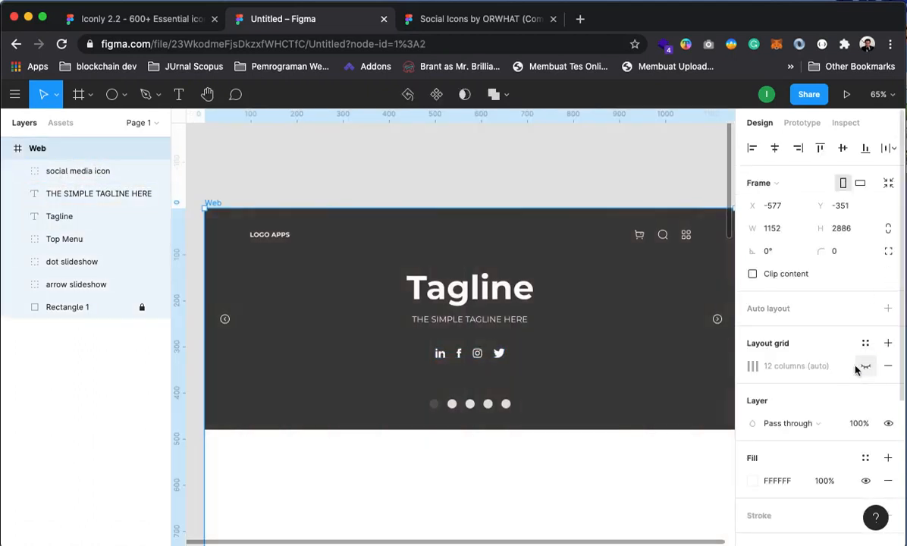
pyautogui.click(865, 366)
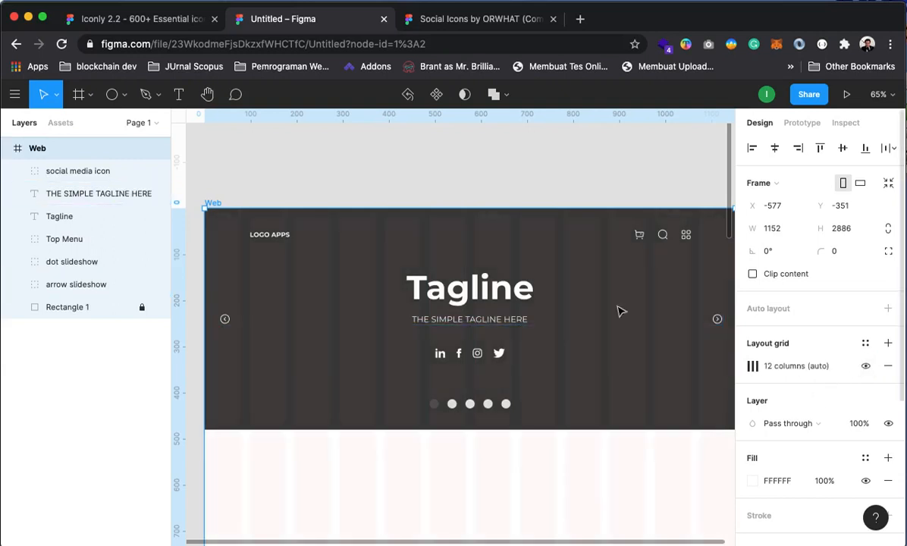
pyautogui.click(498, 162)
pyautogui.moveTo(531, 341); pyautogui.dragTo(516, 287)
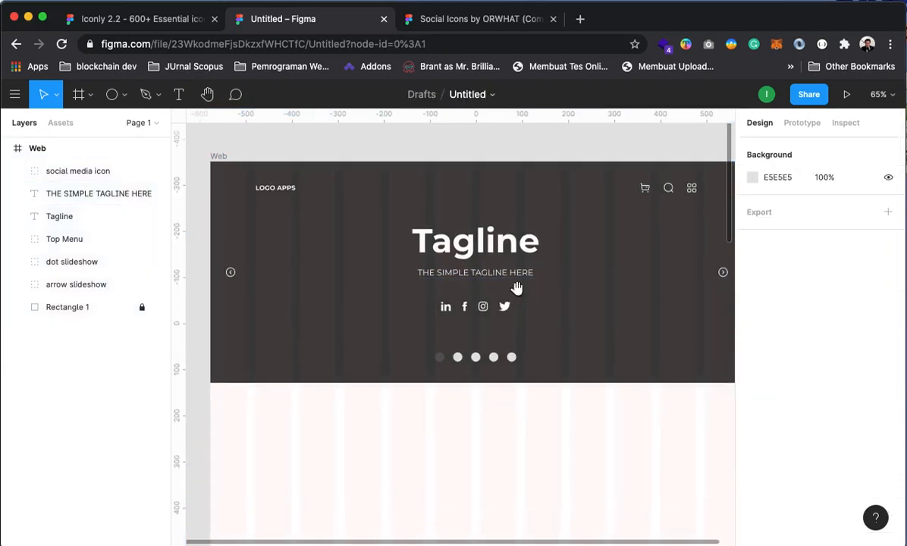
# Inspect the Tagline heading and dot slideshow layers and recentre the hero
pyautogui.click(435, 241)
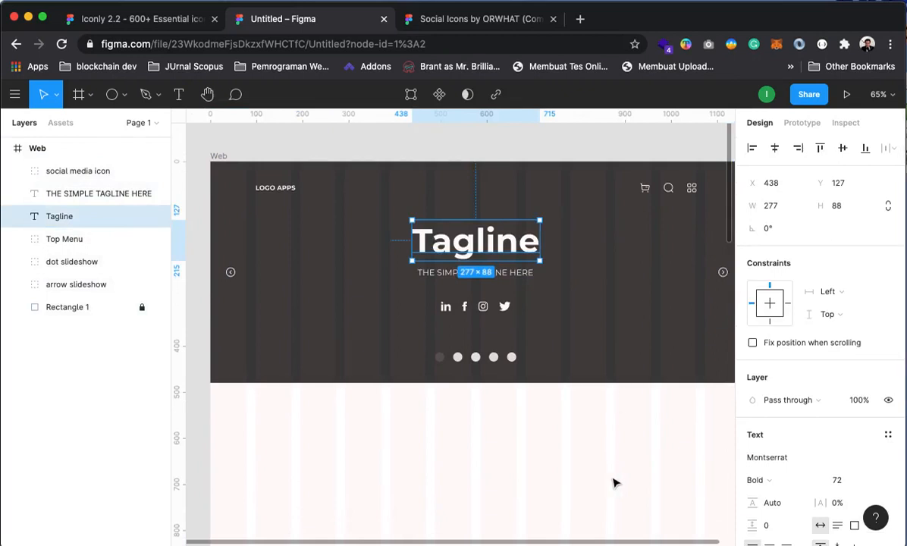
pyautogui.click(509, 421)
pyautogui.click(439, 359)
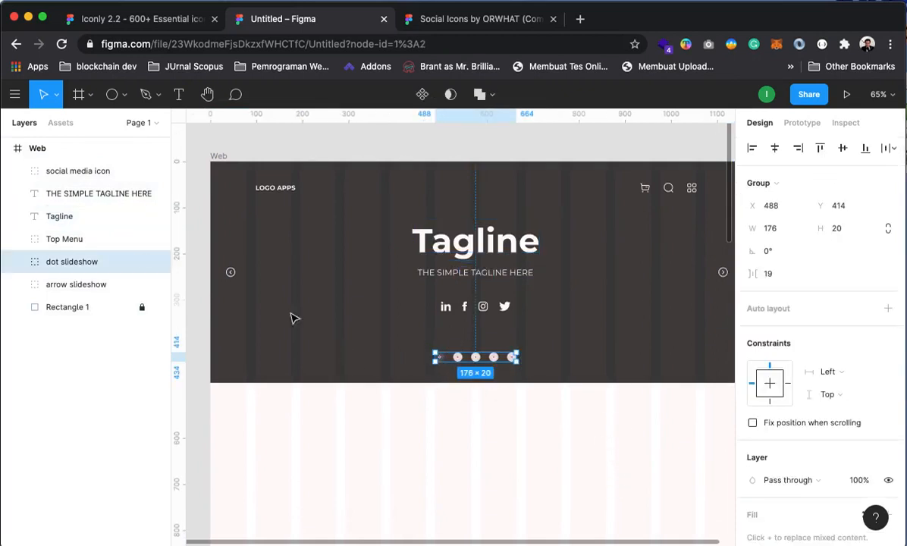
pyautogui.click(193, 179)
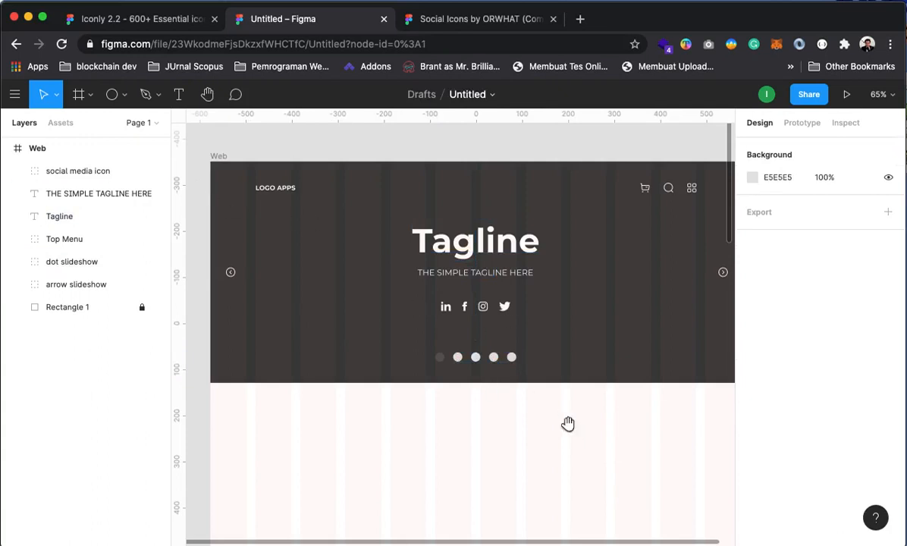
pyautogui.moveTo(569, 423)
pyautogui.mouseDown()
pyautogui.moveTo(522, 419)
pyautogui.moveTo(648, 421)
pyautogui.moveTo(535, 413)
pyautogui.moveTo(572, 432)
pyautogui.mouseUp()
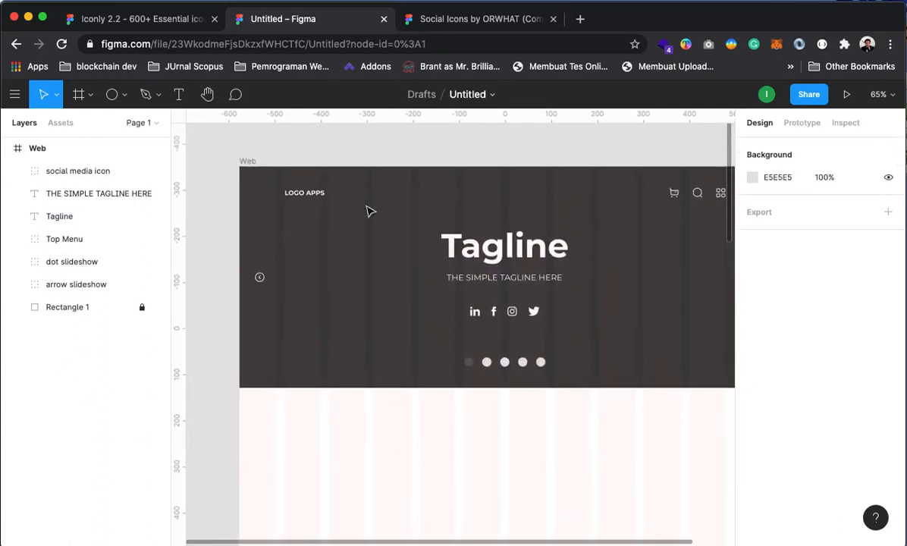
# Group the Tagline heading and subtitle and name the group 'Tagline Slideshow'
pyautogui.click(70, 174)
pyautogui.click(70, 195)
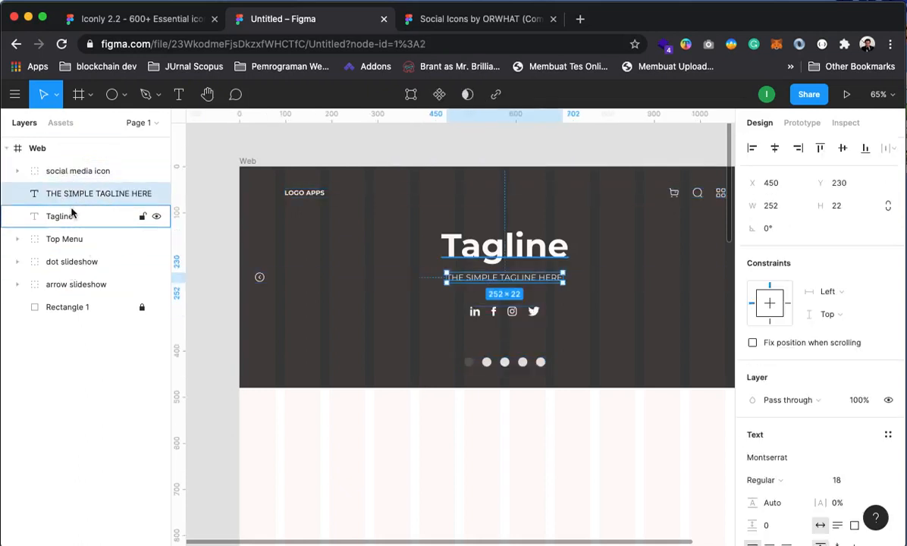
pyautogui.keyDown('shift'); pyautogui.click(67, 215); pyautogui.keyUp('shift')
pyautogui.click(73, 169)
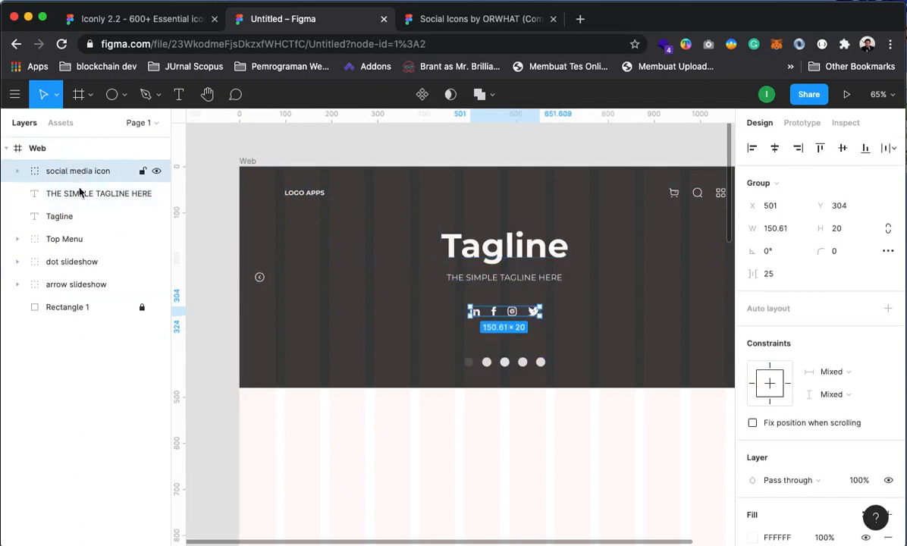
pyautogui.click(78, 194)
pyautogui.keyDown('shift'); pyautogui.click(64, 218); pyautogui.keyUp('shift')
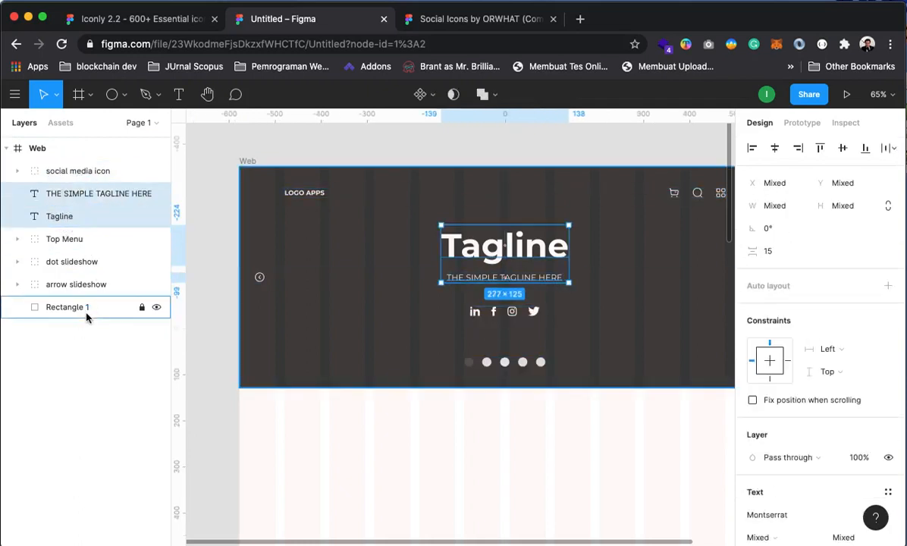
pyautogui.rightClick(79, 210)
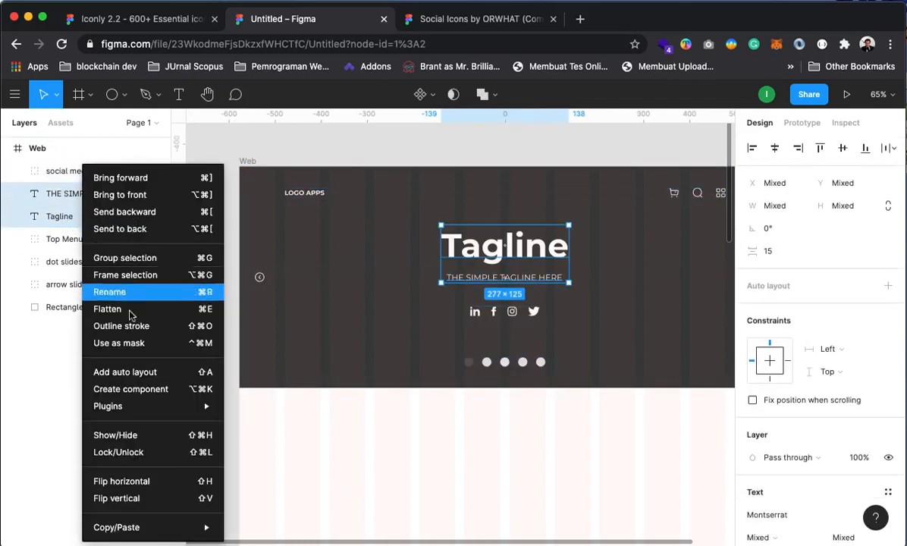
pyautogui.click(119, 258)
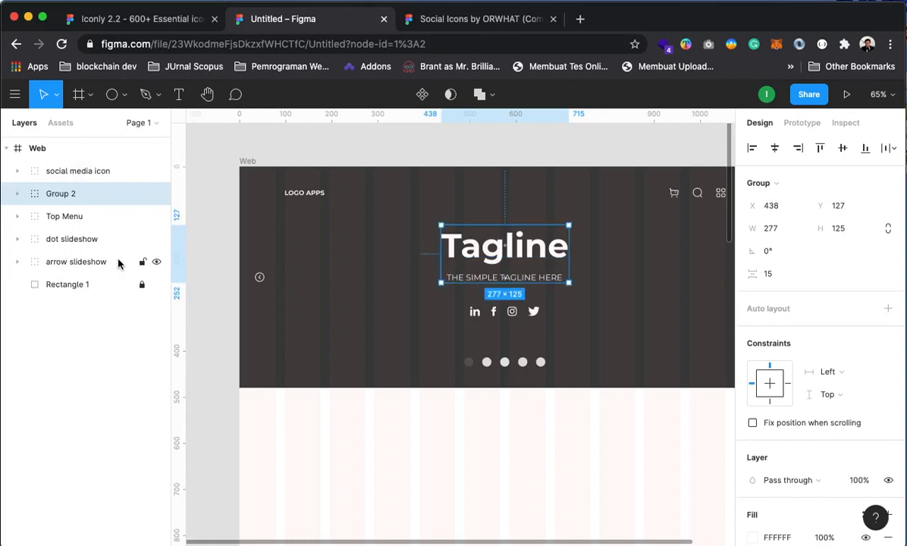
pyautogui.rightClick(65, 194)
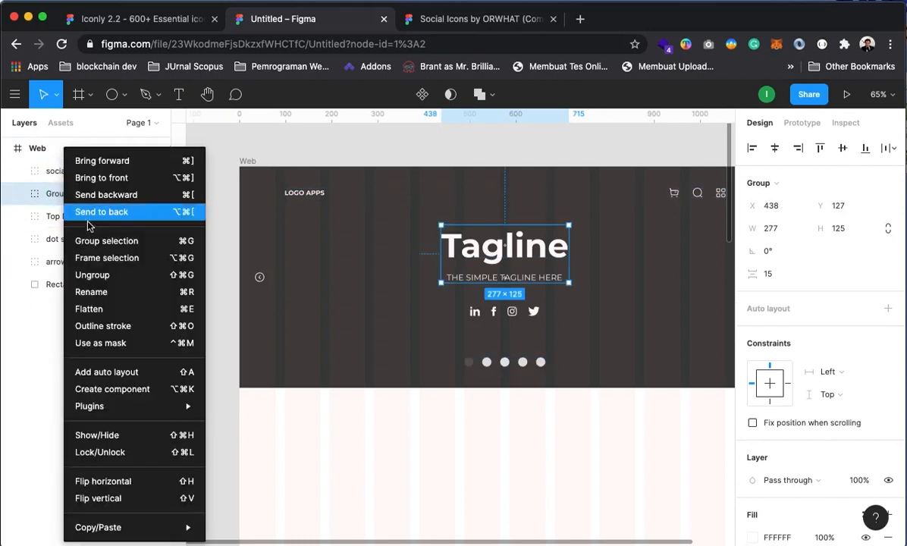
pyautogui.click(91, 292)
pyautogui.write('Tagl')
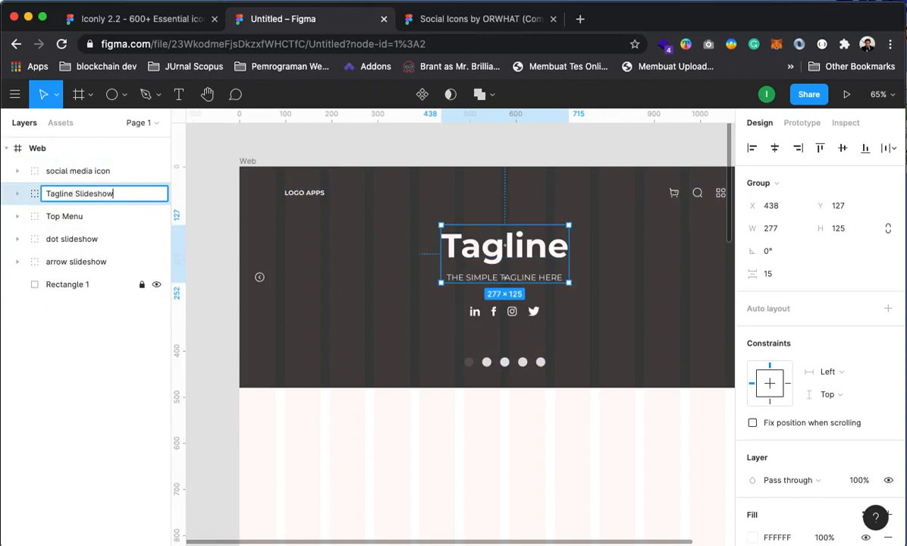
pyautogui.write('ine Slideshow')
pyautogui.press('Return')
# Group social media icon, Tagline Slideshow, dot and arrow slideshow as 'Slideshow Content'
pyautogui.click(454, 151)
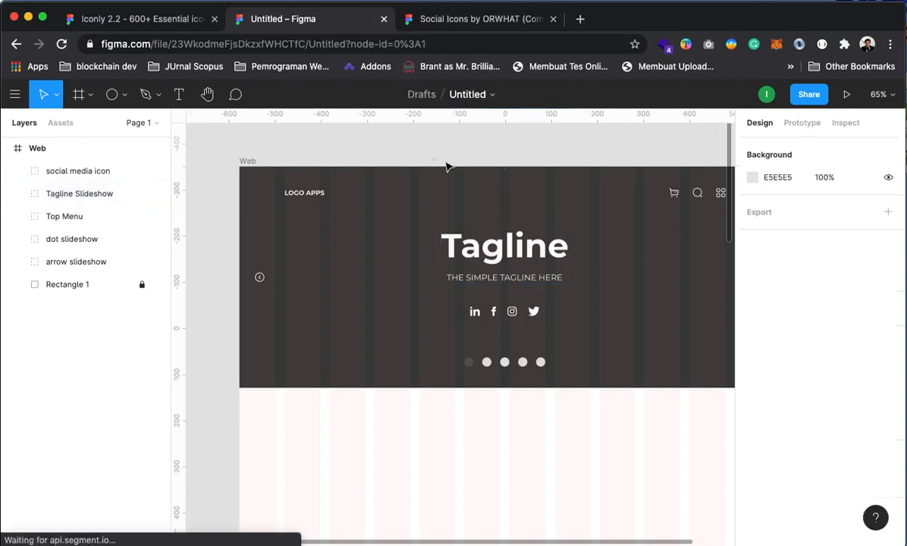
pyautogui.click(69, 170)
pyautogui.keyDown('shift'); pyautogui.click(70, 193); pyautogui.keyUp('shift')
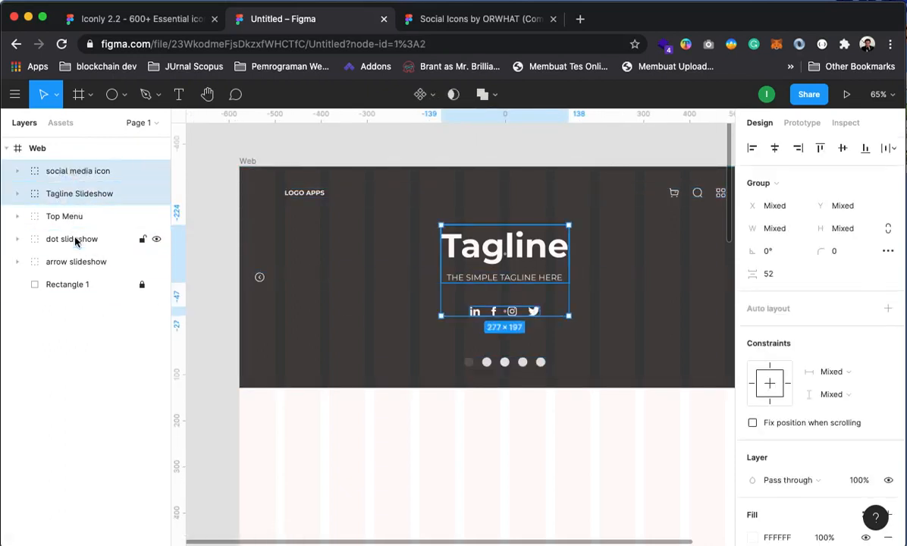
pyautogui.moveTo(50, 194); pyautogui.dragTo(74, 241)
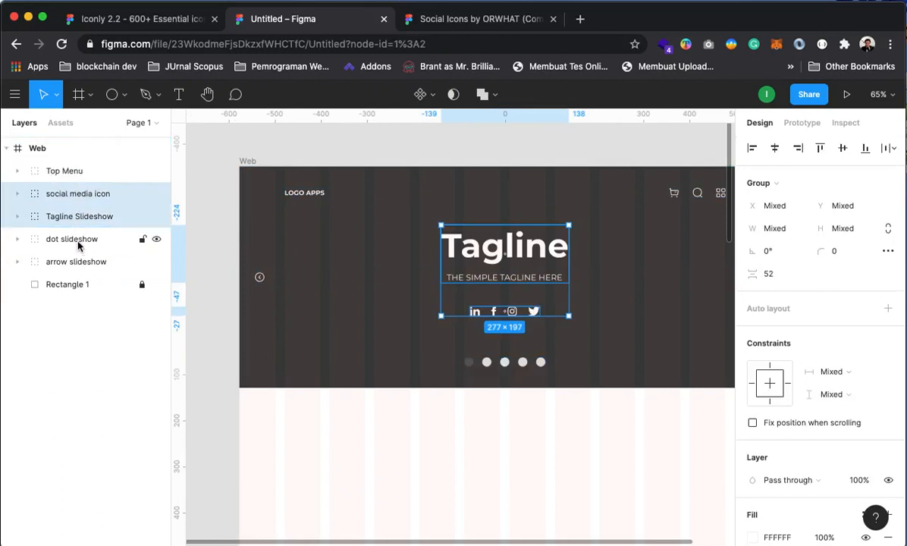
pyautogui.keyDown('shift'); pyautogui.click(77, 241); pyautogui.keyUp('shift')
pyautogui.keyDown('shift'); pyautogui.click(81, 261); pyautogui.keyUp('shift')
pyautogui.rightClick(96, 218)
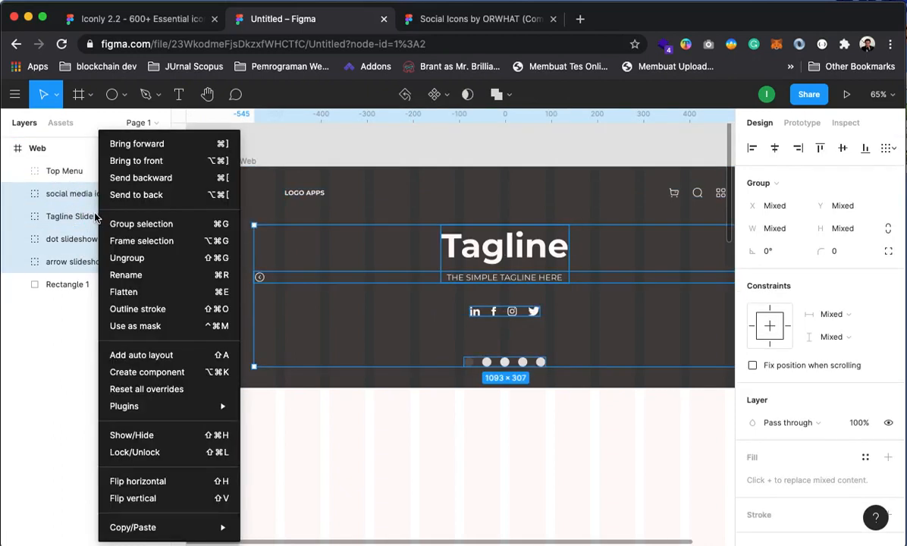
pyautogui.click(140, 226)
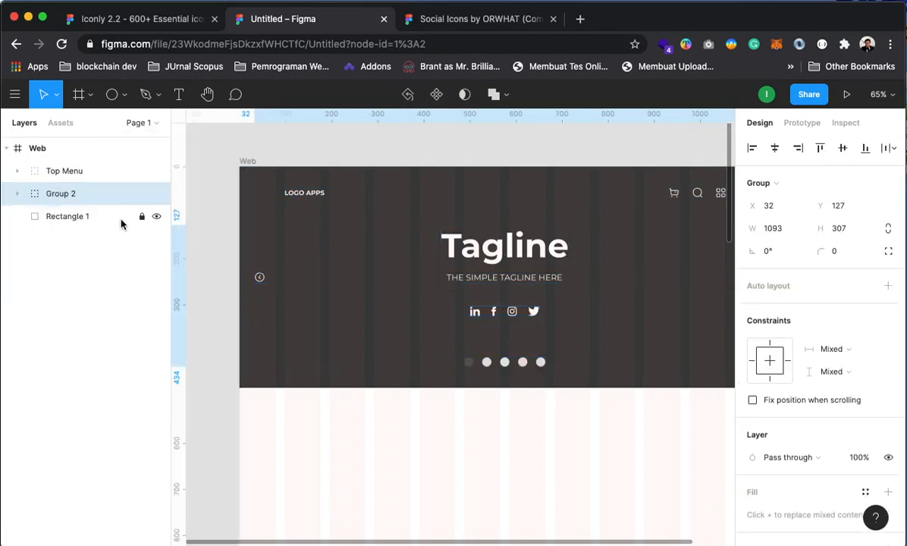
pyautogui.rightClick(68, 197)
pyautogui.click(99, 273)
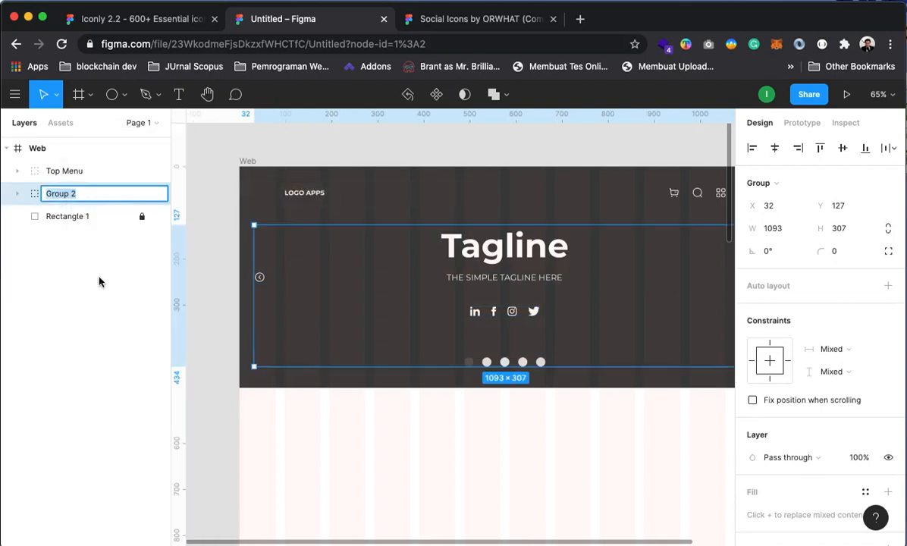
pyautogui.write('Slid')
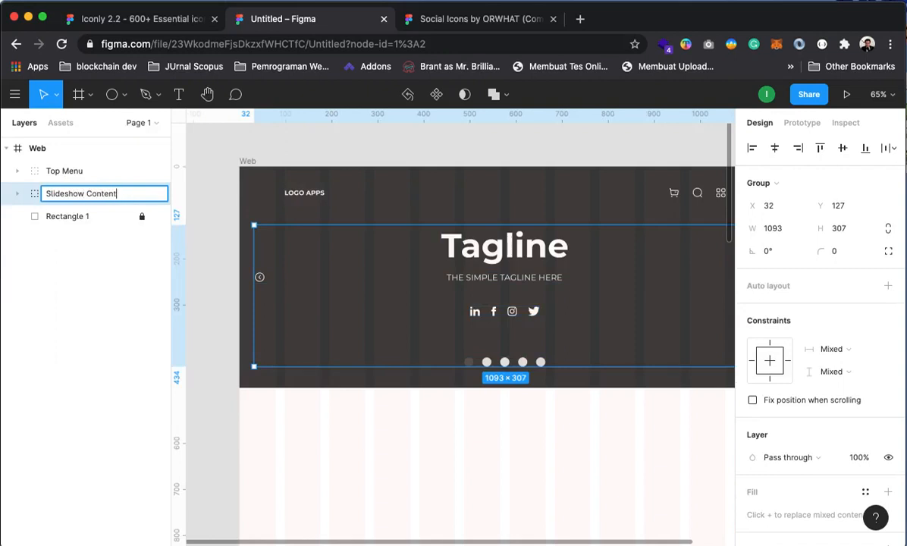
pyautogui.write('eshow Content')
pyautogui.press('Return')
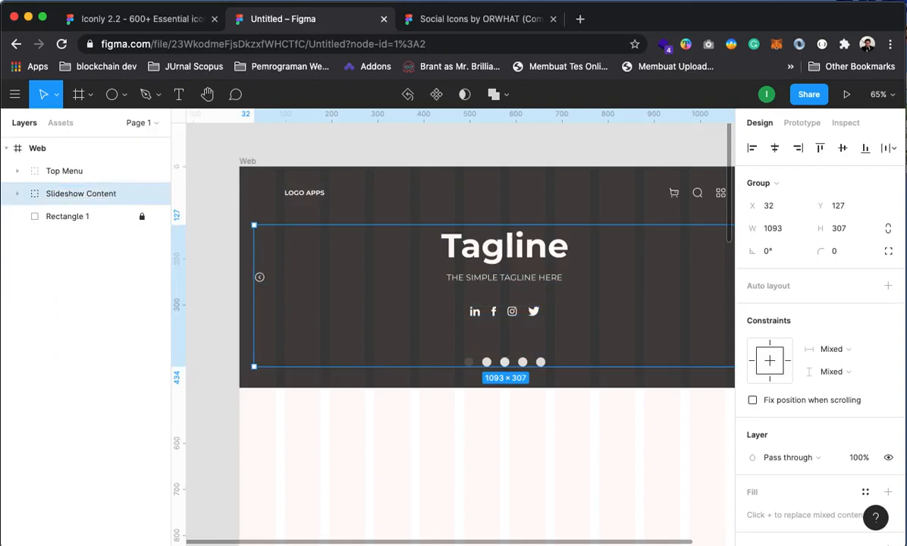
# Check Rectangle 1 and recentre the Web frame in view
pyautogui.click(365, 156)
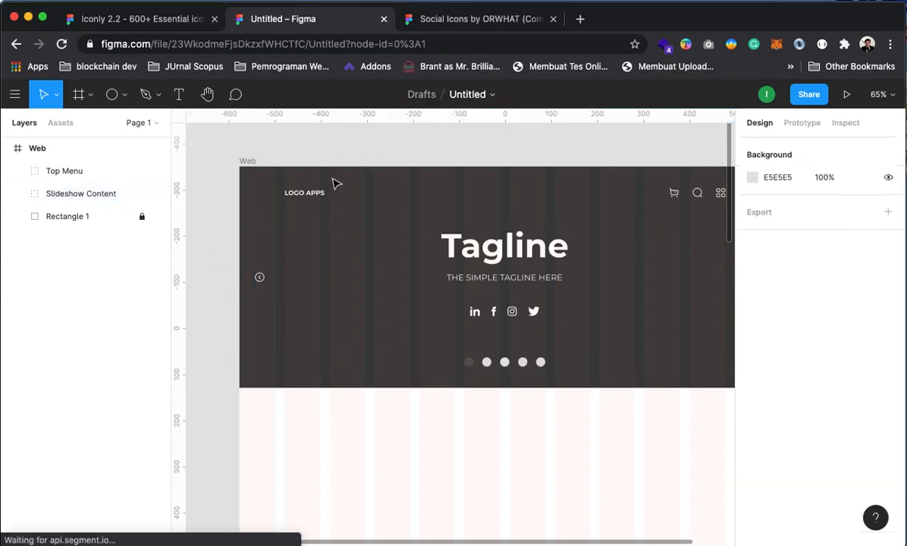
pyautogui.click(125, 217)
pyautogui.click(386, 130)
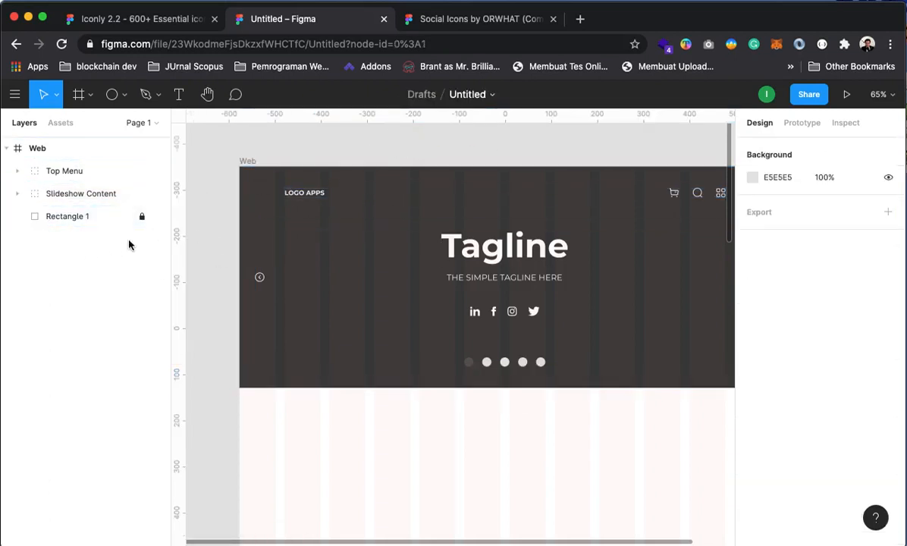
pyautogui.moveTo(450, 302); pyautogui.dragTo(384, 314)
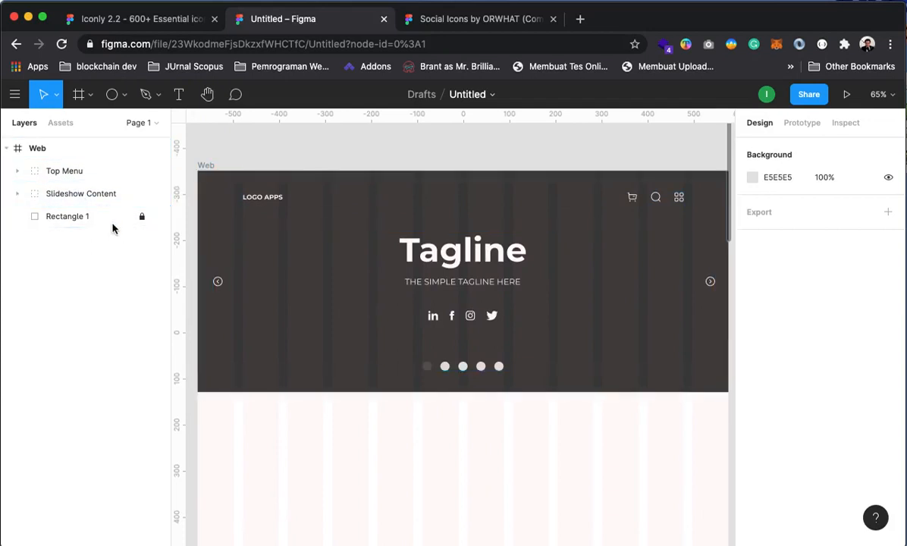
# Group Rectangle 1, Top Menu and Slideshow Content and name the group 'Top Content'
pyautogui.click(65, 220)
pyautogui.keyDown('shift'); pyautogui.click(76, 173); pyautogui.keyUp('shift')
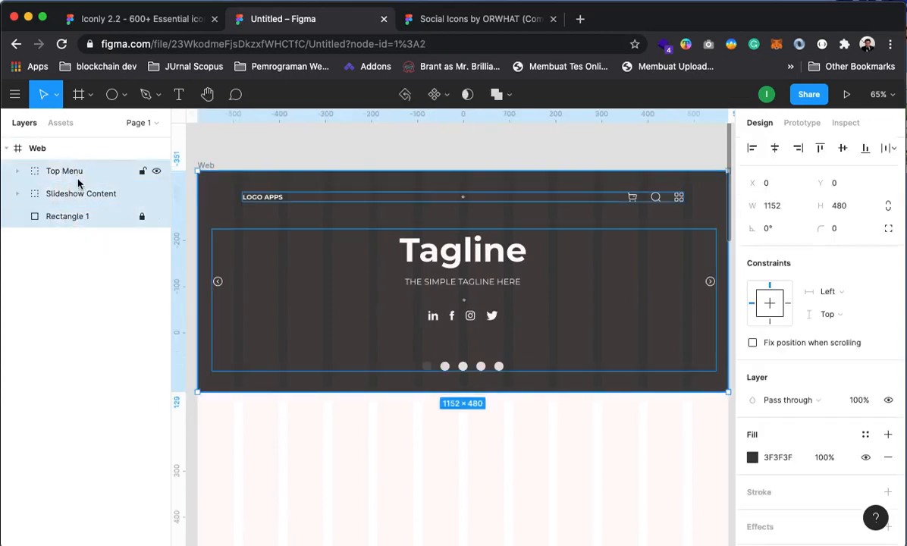
pyautogui.rightClick(74, 174)
pyautogui.click(115, 227)
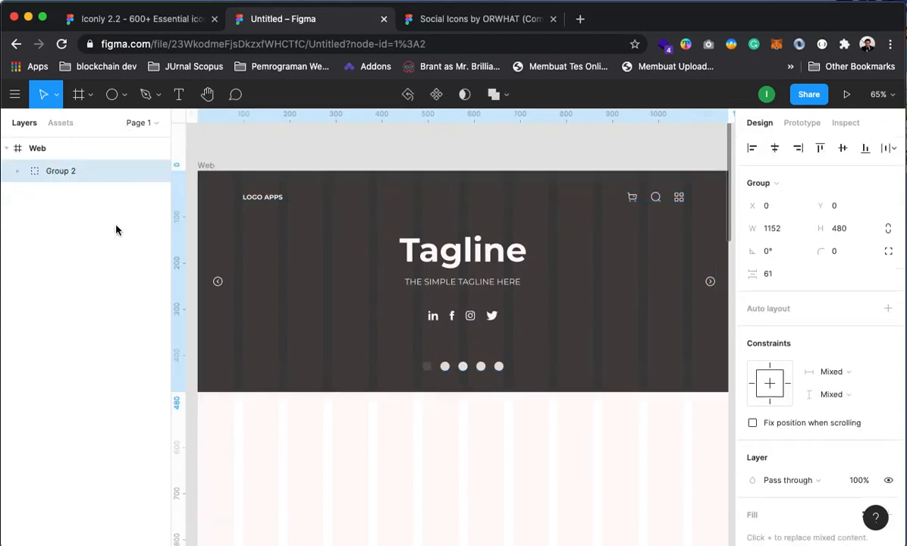
pyautogui.rightClick(60, 177)
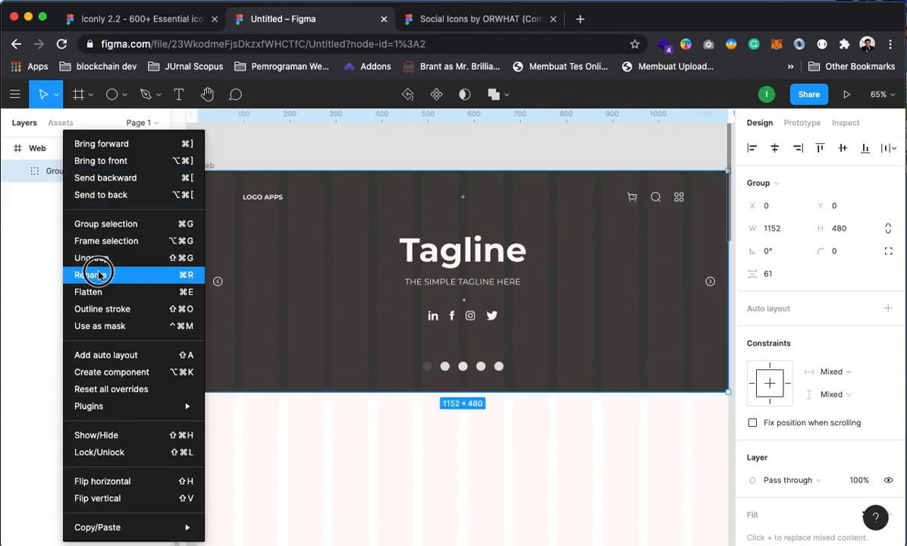
pyautogui.click(99, 275)
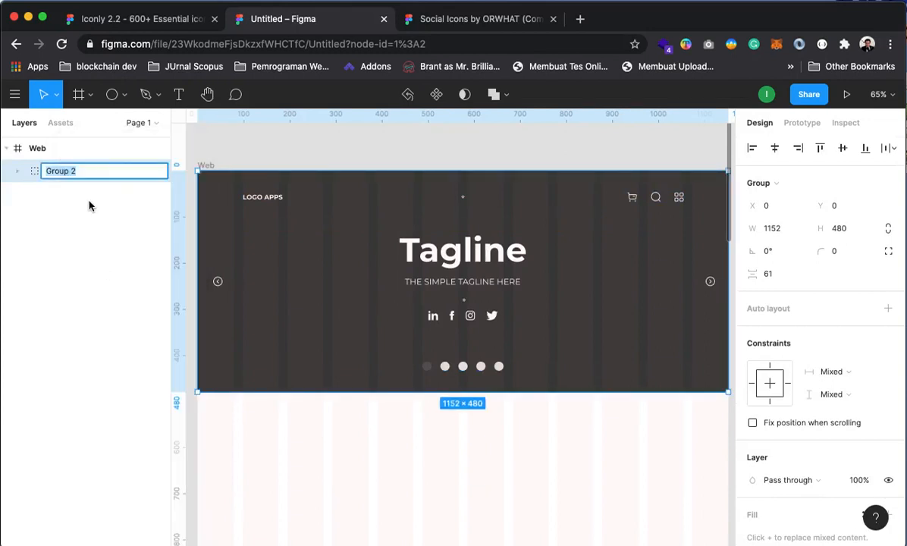
pyautogui.write('Top Content')
pyautogui.press('Return')
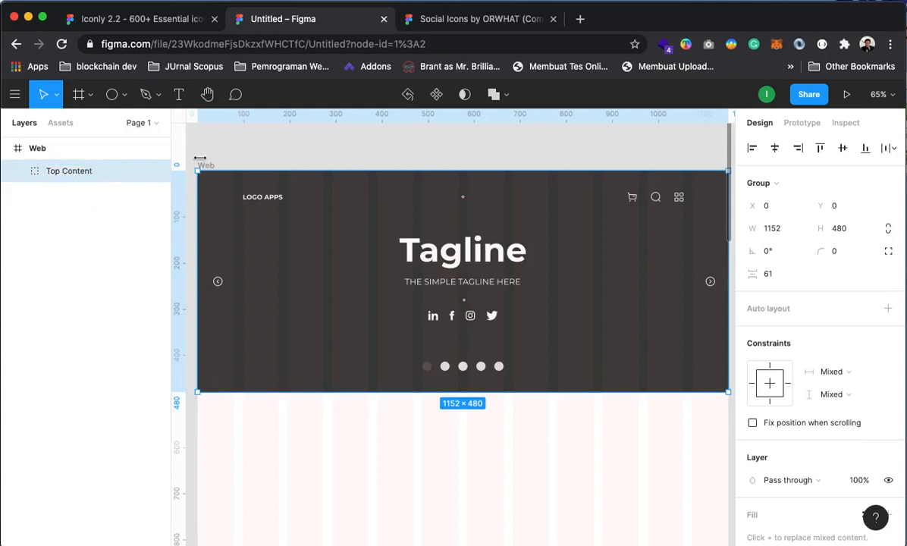
# Bring the empty area below the hero into view and select the Web frame
pyautogui.click(370, 152)
pyautogui.scroll(-1, 493, 263)
pyautogui.scroll(-1, 493, 263)
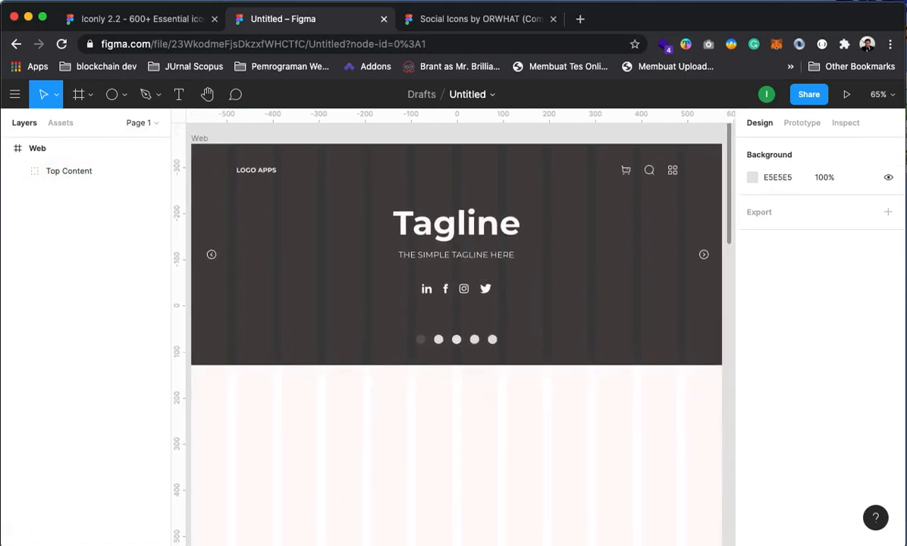
pyautogui.moveTo(391, 319); pyautogui.dragTo(400, 279)
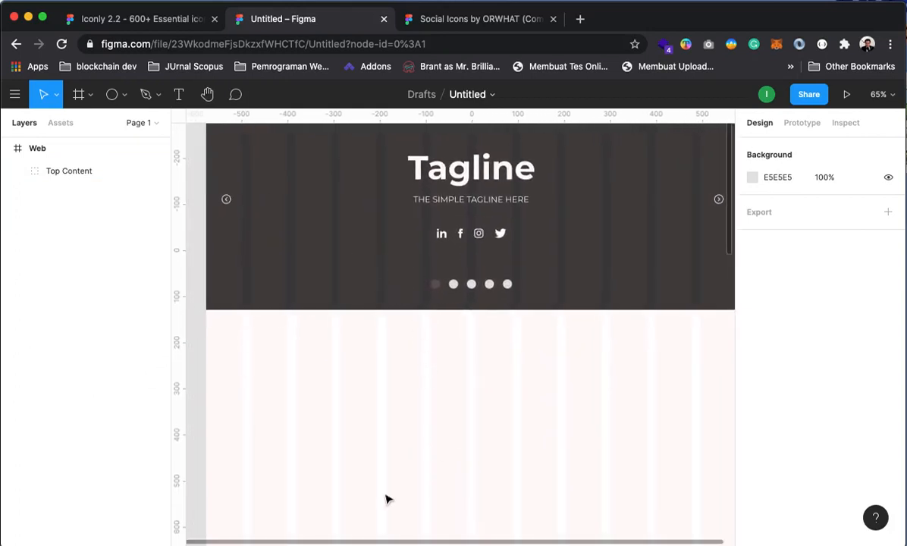
pyautogui.moveTo(352, 391); pyautogui.dragTo(384, 303)
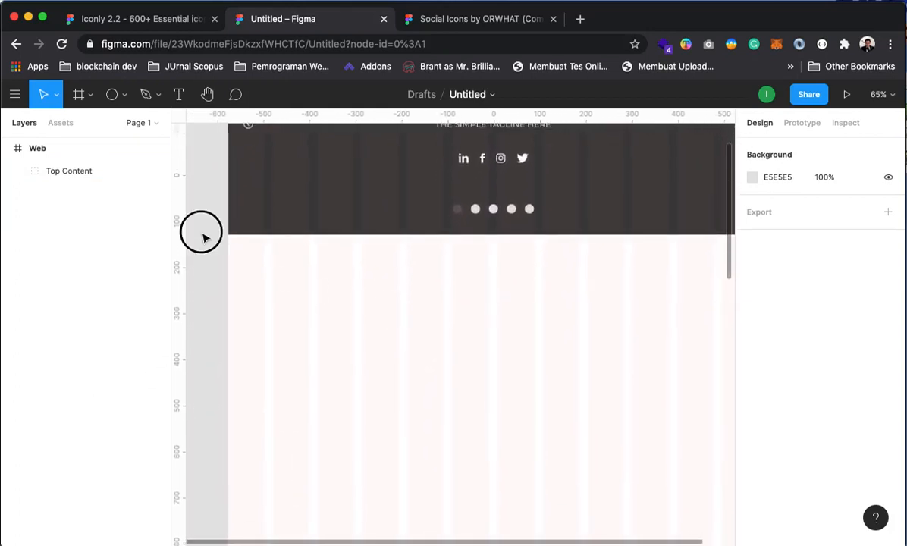
pyautogui.click(34, 149)
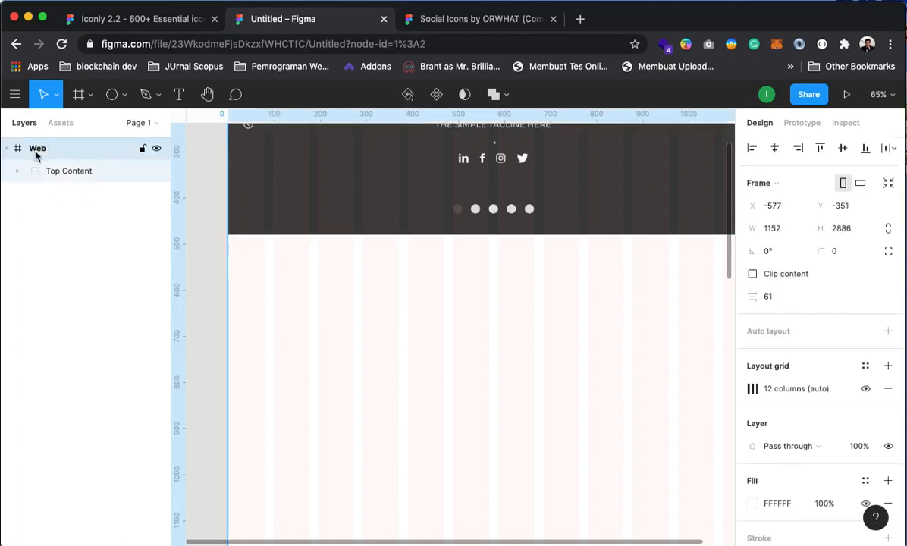
# Draw a 468 × 449 grey rectangle below the dark header at the frame's left edge
pyautogui.click(87, 253)
pyautogui.click(120, 94)
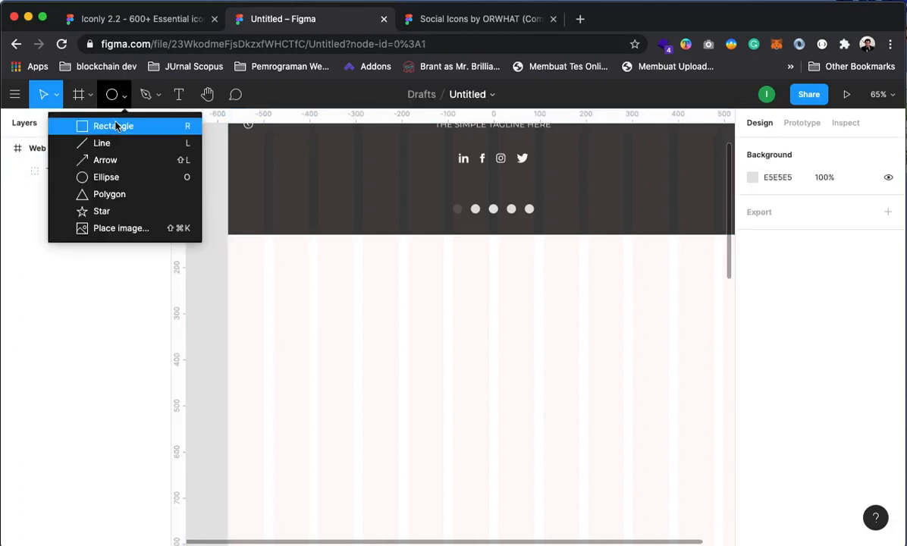
pyautogui.click(99, 123)
pyautogui.moveTo(229, 234); pyautogui.dragTo(445, 432)
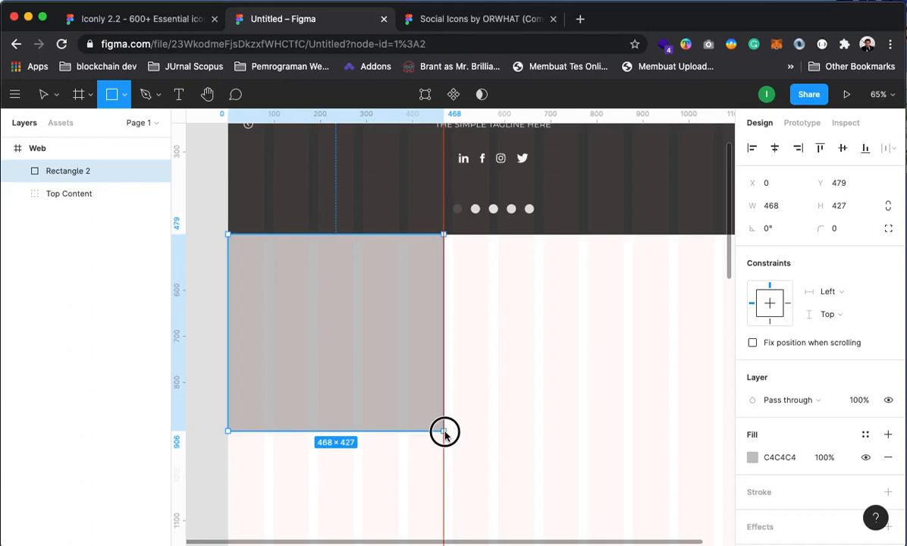
pyautogui.moveTo(445, 432)
pyautogui.mouseDown()
pyautogui.moveTo(445, 415)
pyautogui.moveTo(447, 444)
pyautogui.mouseUp()
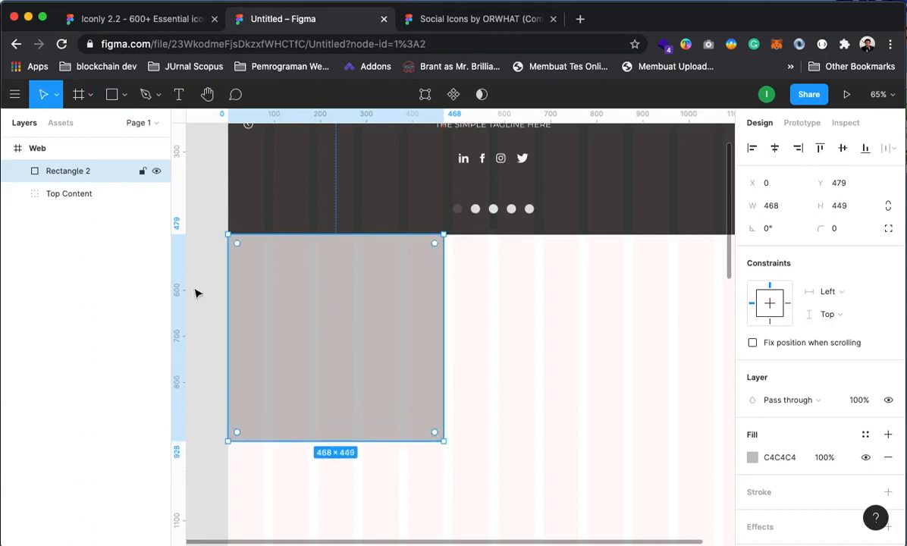
pyautogui.click(205, 236)
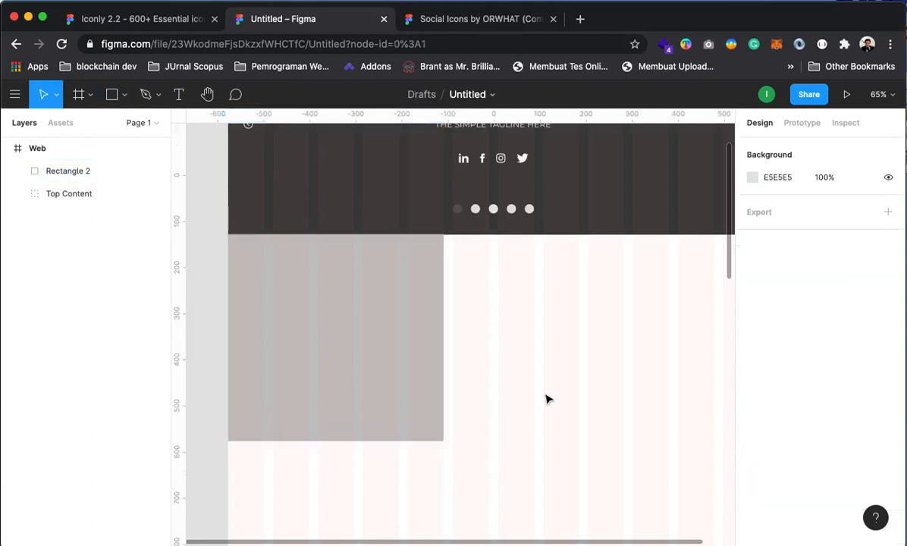
# Hide the Web frame's column layout grid and zoom out to the whole frame
pyautogui.click(64, 148)
pyautogui.click(865, 389)
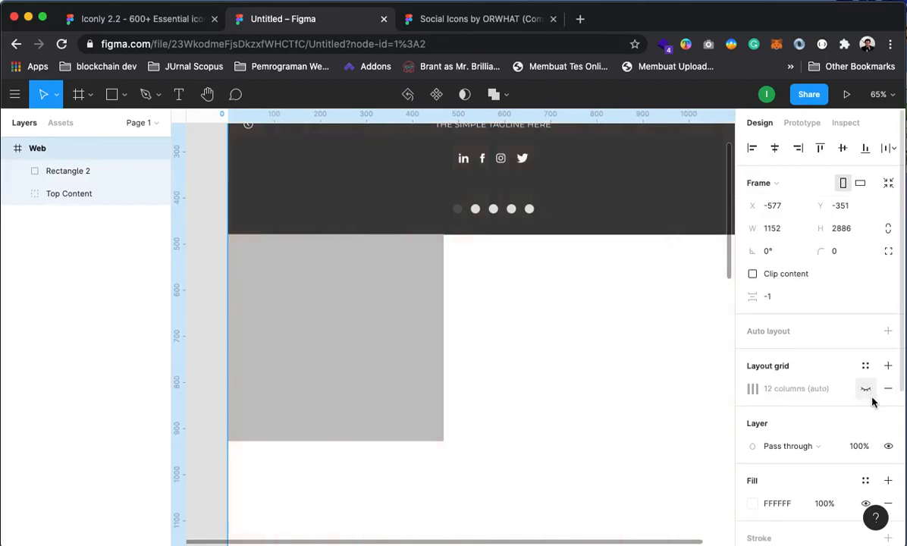
pyautogui.click(207, 246)
pyautogui.keyDown('alt'); pyautogui.click(359, 265); pyautogui.keyUp('alt')
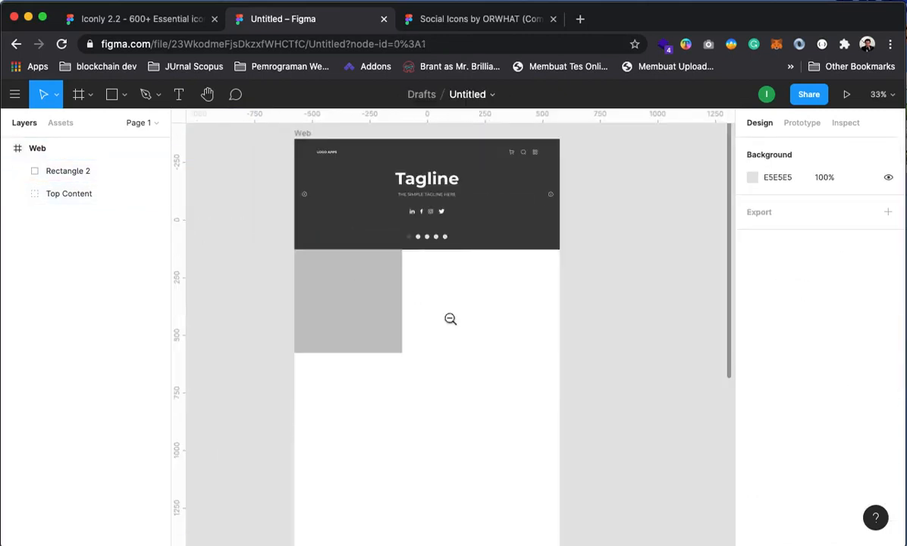
pyautogui.moveTo(441, 394); pyautogui.dragTo(463, 442)
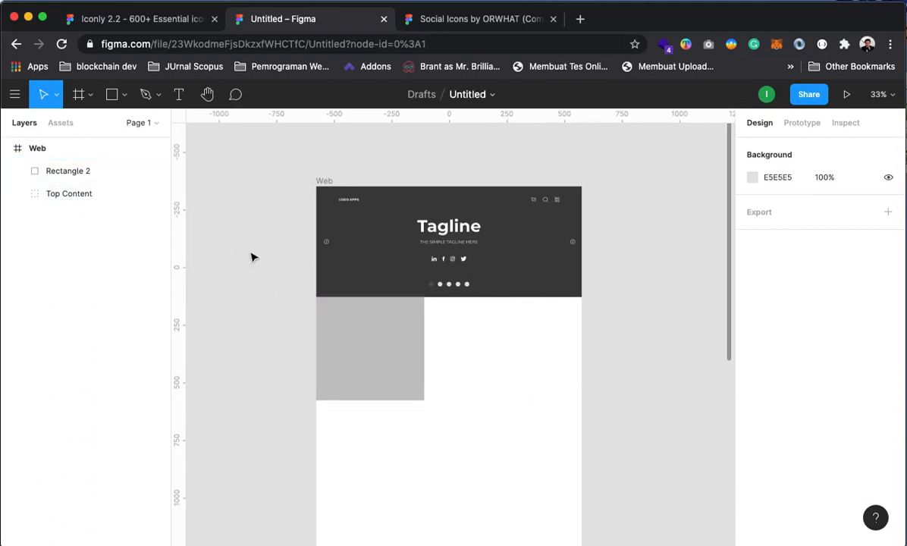
pyautogui.click(130, 20)
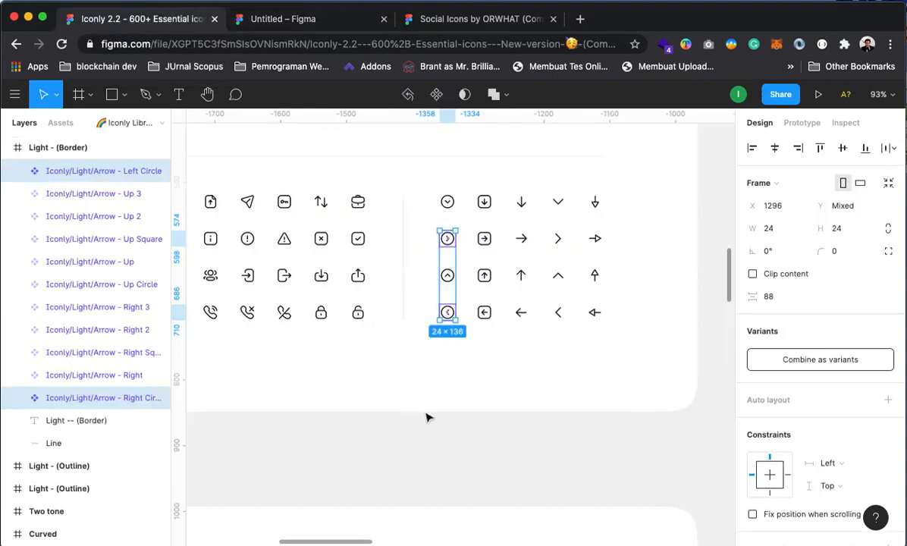
pyautogui.click(474, 443)
pyautogui.moveTo(307, 309); pyautogui.dragTo(601, 302)
pyautogui.moveTo(364, 328); pyautogui.dragTo(514, 345)
pyautogui.moveTo(250, 307); pyautogui.dragTo(324, 310)
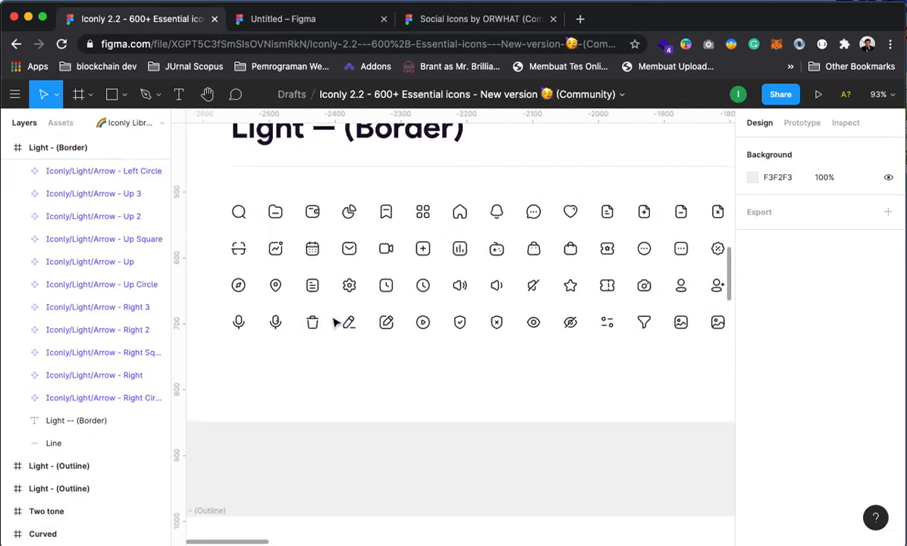
pyautogui.moveTo(593, 357); pyautogui.dragTo(471, 315)
pyautogui.click(615, 312)
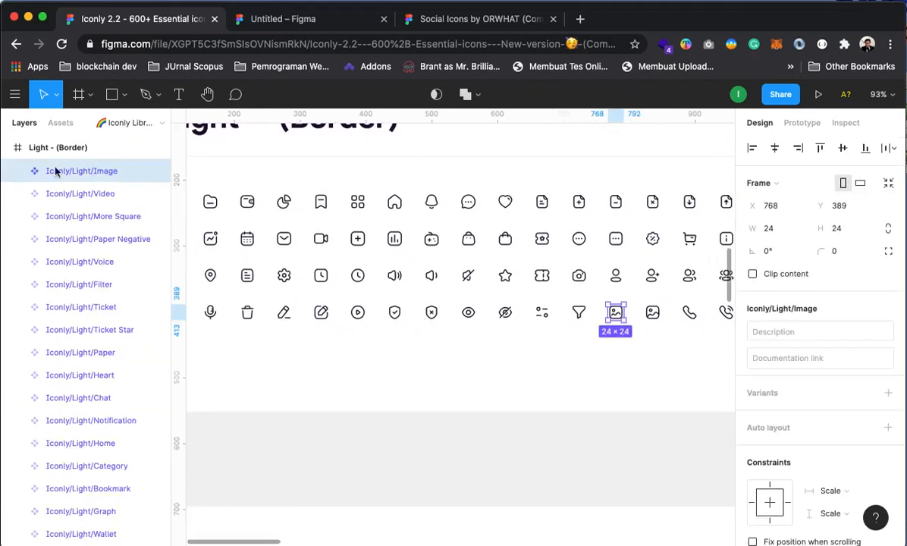
pyautogui.click(18, 171)
pyautogui.click(38, 195)
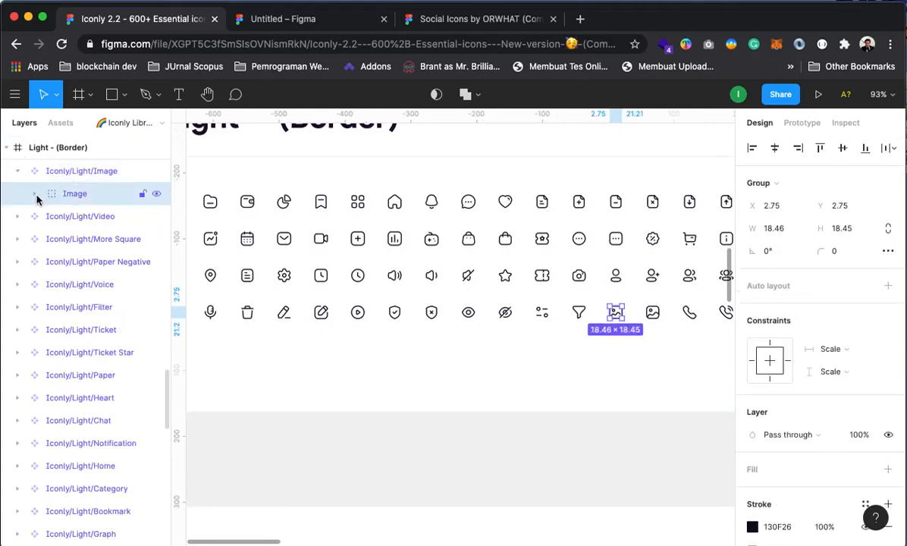
pyautogui.click(35, 194)
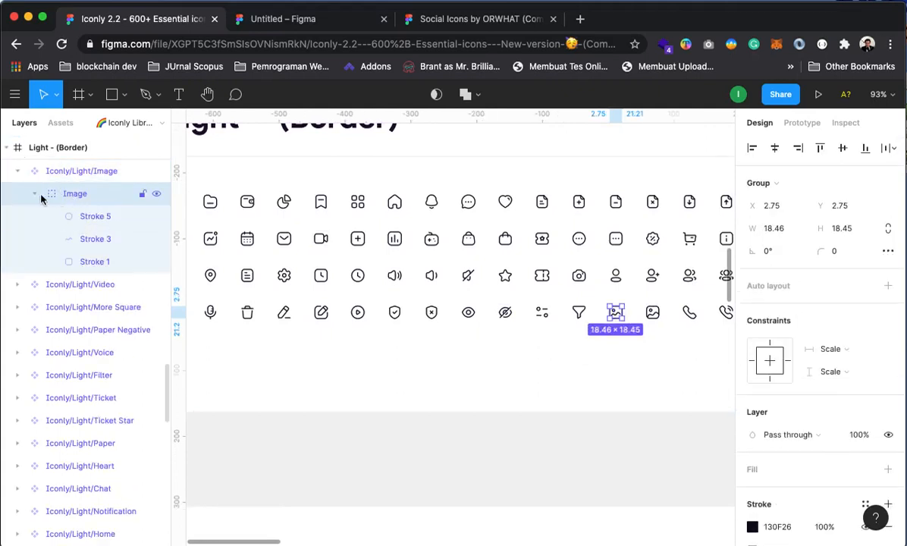
pyautogui.click(35, 194)
pyautogui.click(255, 15)
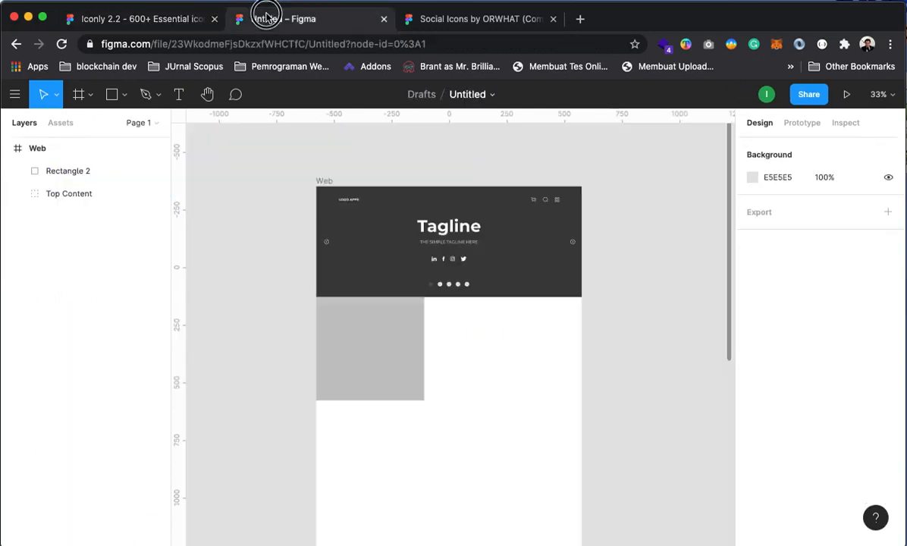
# Paste the image icon into the grey block and make its strokes white
pyautogui.press('super+v')
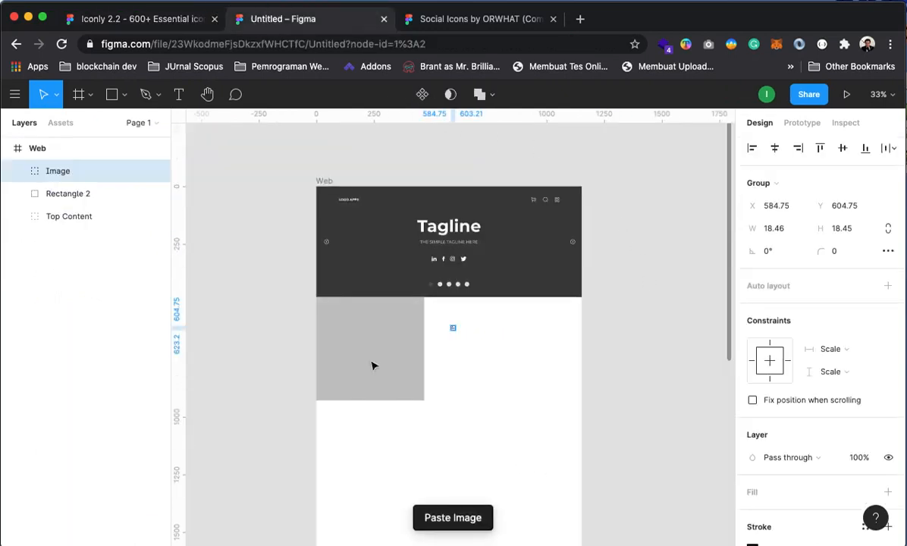
pyautogui.click(704, 518)
pyautogui.moveTo(453, 329); pyautogui.dragTo(370, 350)
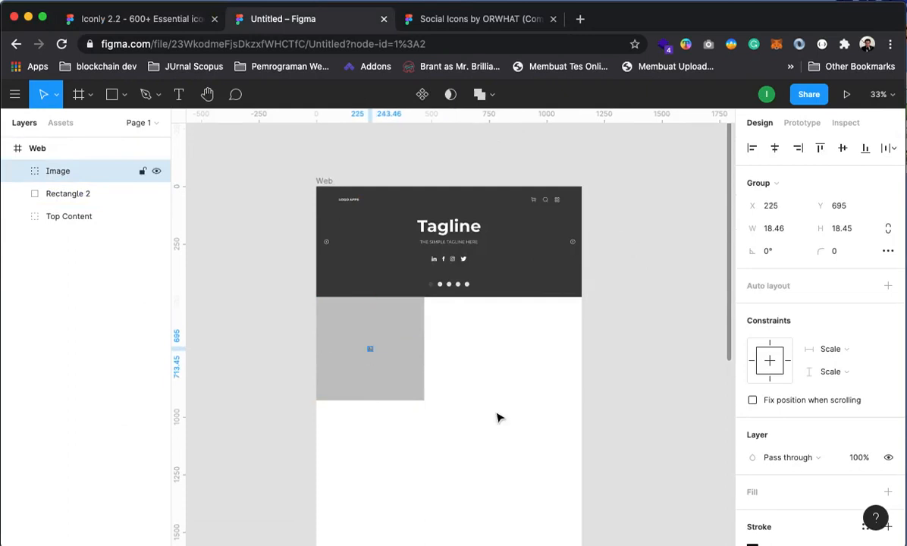
pyautogui.scroll(-3, 836, 502)
pyautogui.click(753, 433)
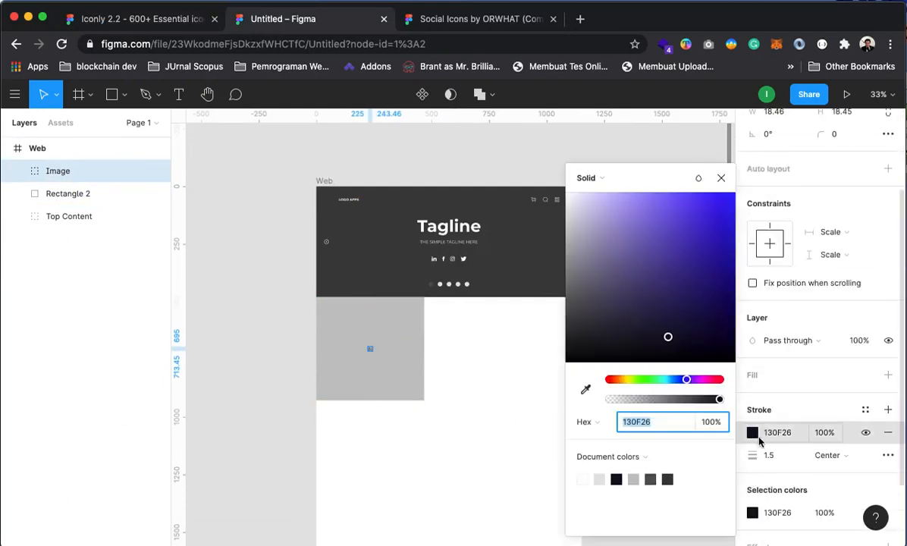
pyautogui.click(751, 513)
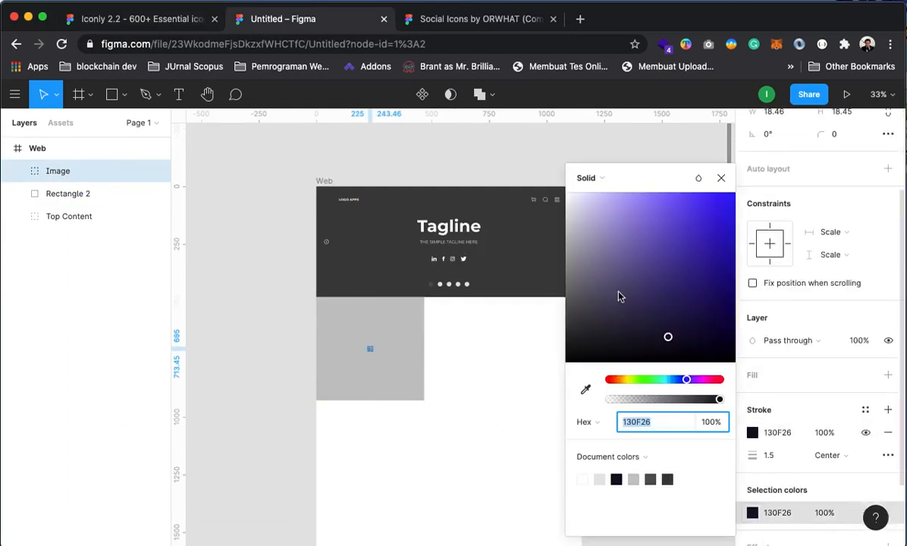
pyautogui.moveTo(617, 298); pyautogui.dragTo(540, 157)
pyautogui.click(721, 177)
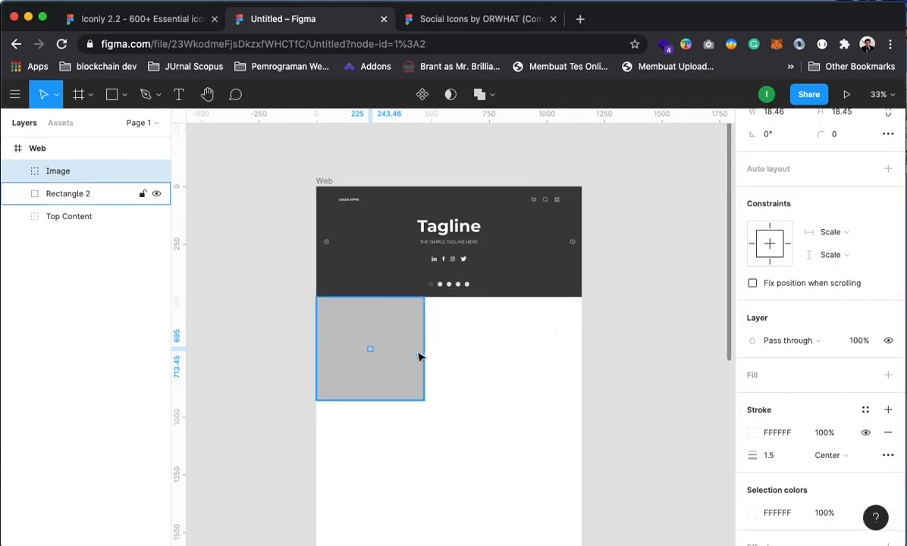
# Resize the image icon to 80 × 80 with proportions locked
pyautogui.scroll(3, 833, 250)
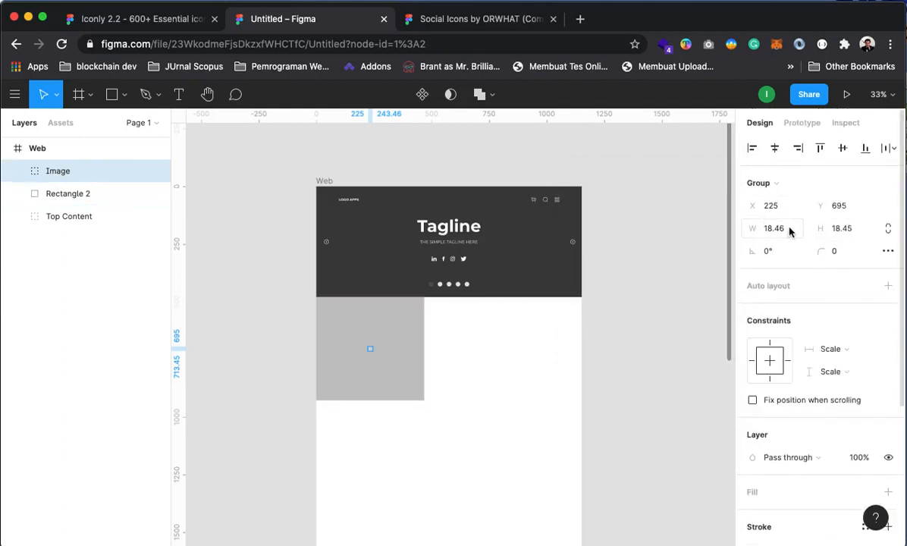
pyautogui.click(750, 228)
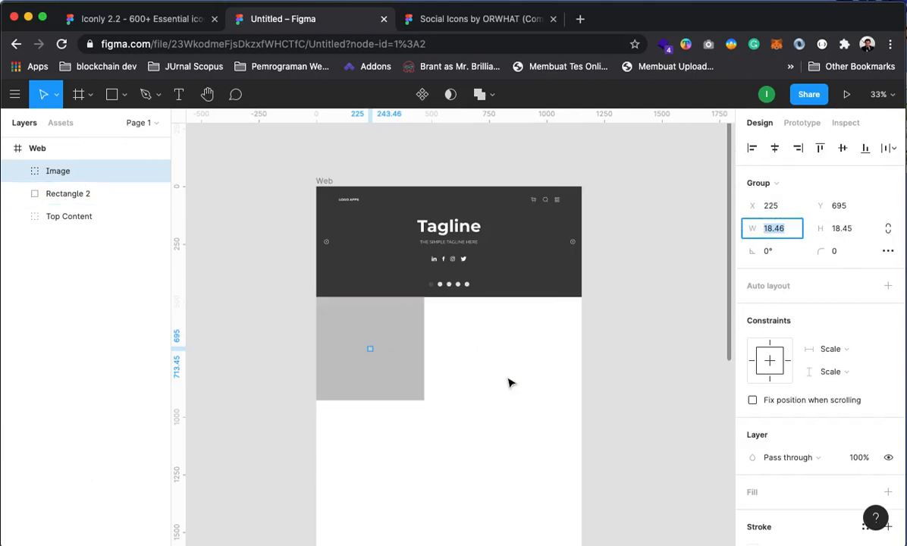
pyautogui.write('50')
pyautogui.press('Return')
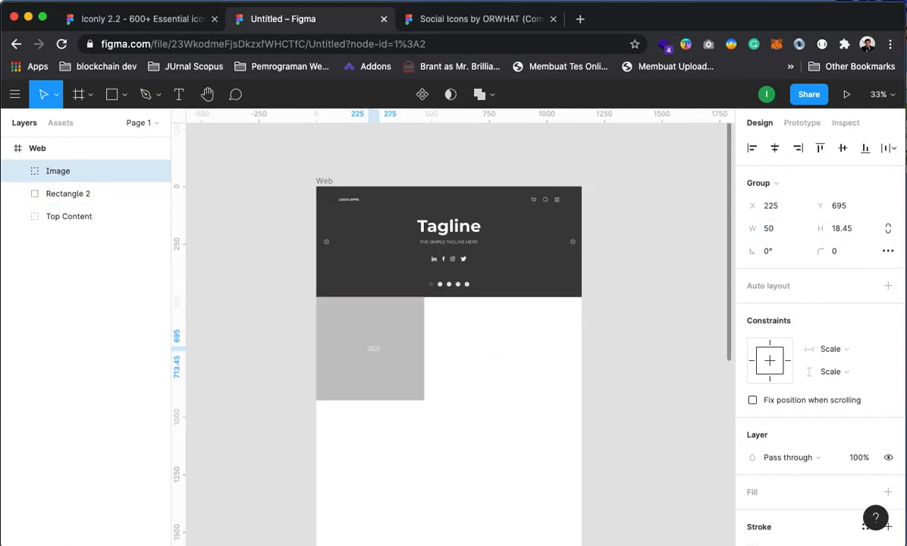
pyautogui.click(843, 228)
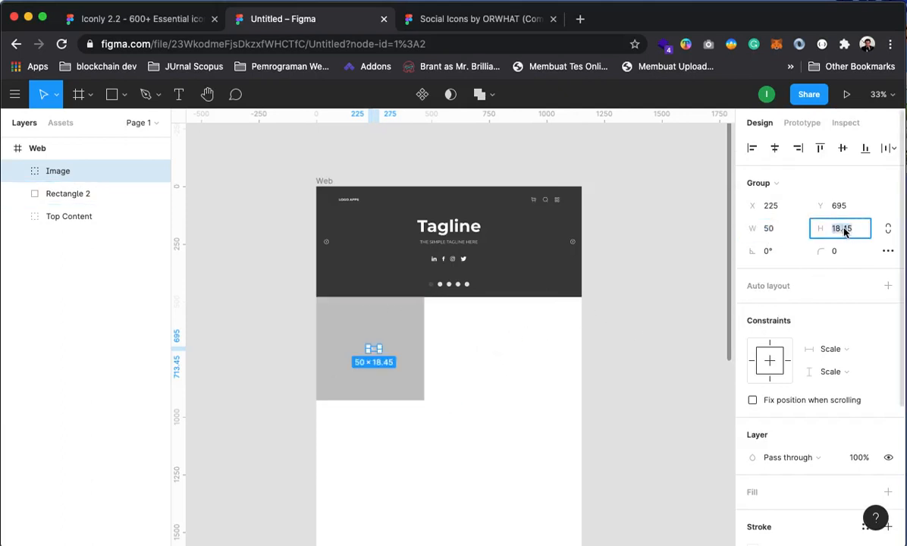
pyautogui.write('50')
pyautogui.press('Return')
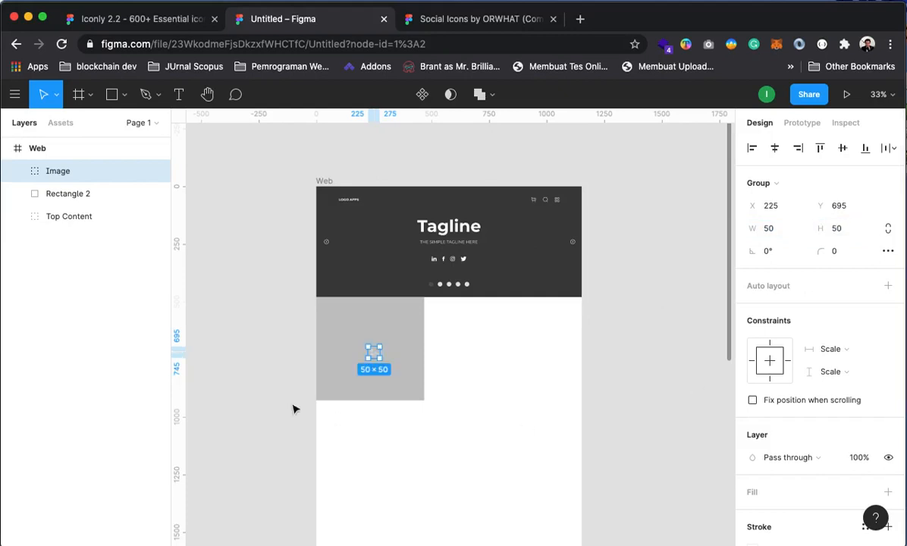
pyautogui.click(888, 230)
pyautogui.click(768, 228)
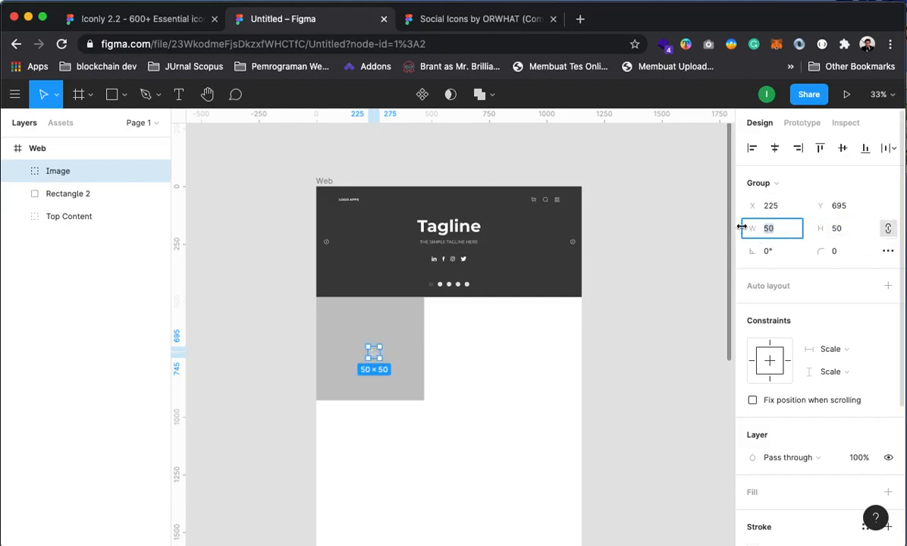
pyautogui.write('80')
pyautogui.press('Return')
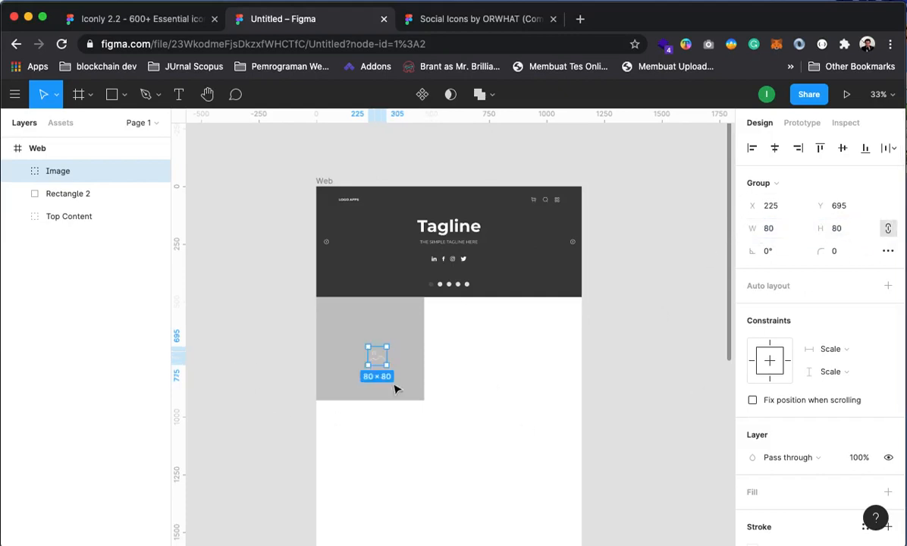
# Centre the image icon within the grey block
pyautogui.click(296, 327)
pyautogui.moveTo(372, 364); pyautogui.dragTo(369, 353)
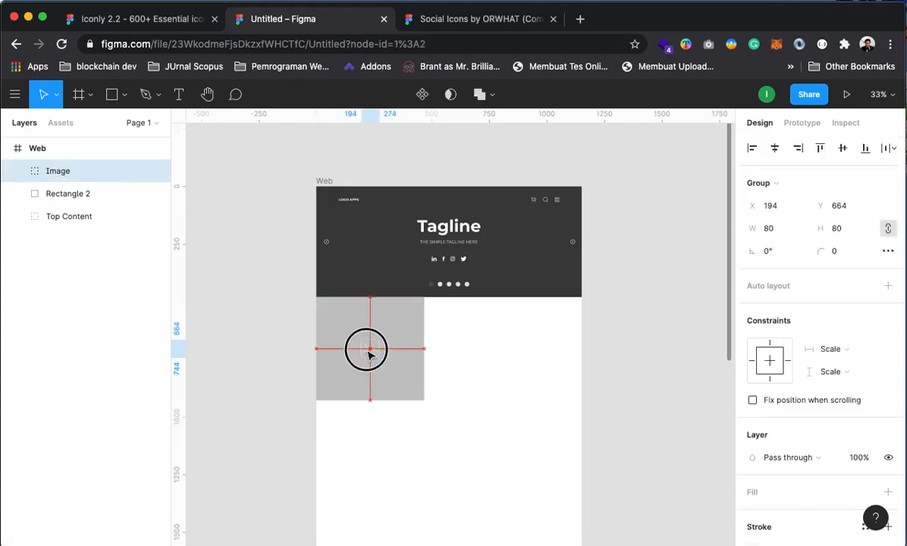
pyautogui.click(269, 314)
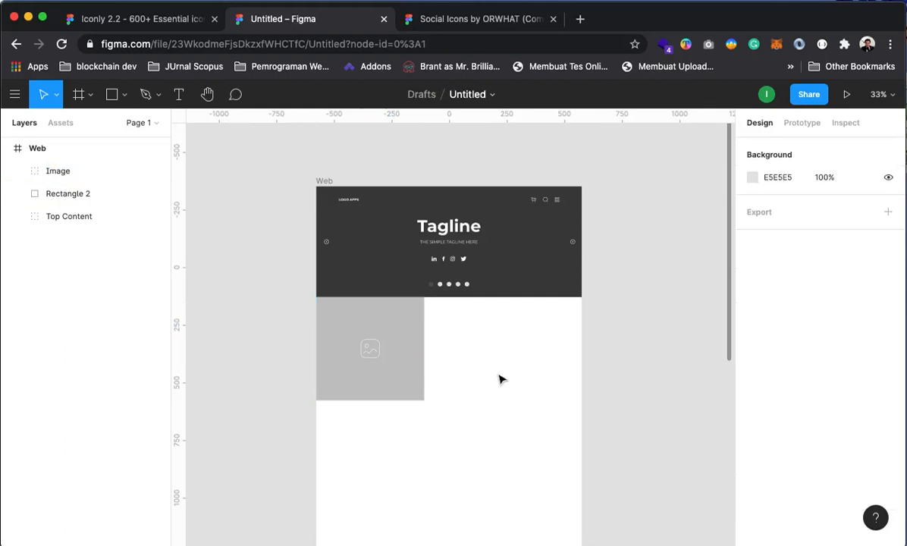
pyautogui.keyDown('super'); pyautogui.click(431, 347); pyautogui.keyUp('super')
pyautogui.moveTo(416, 419); pyautogui.dragTo(447, 295)
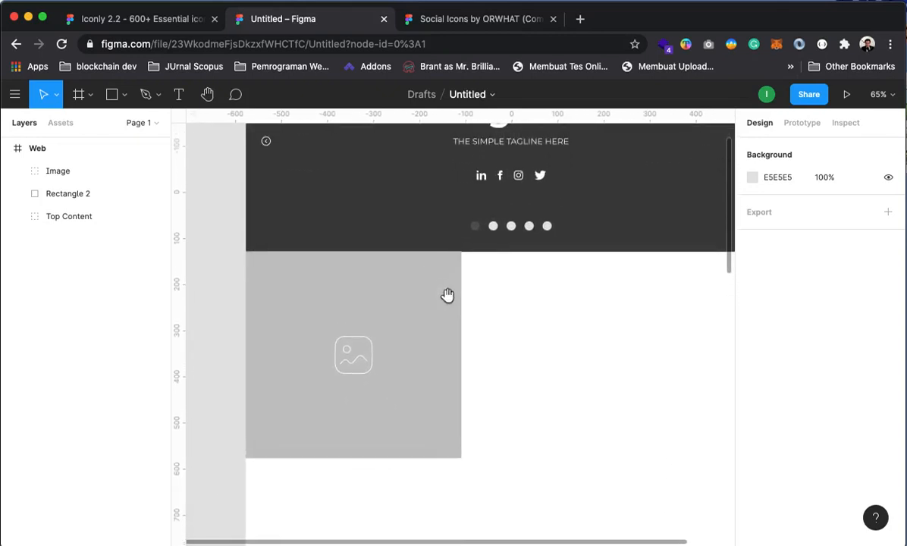
# Move the grey block's top edge to 480, review the wireframe, and pick the Rectangle tool
pyautogui.click(439, 311)
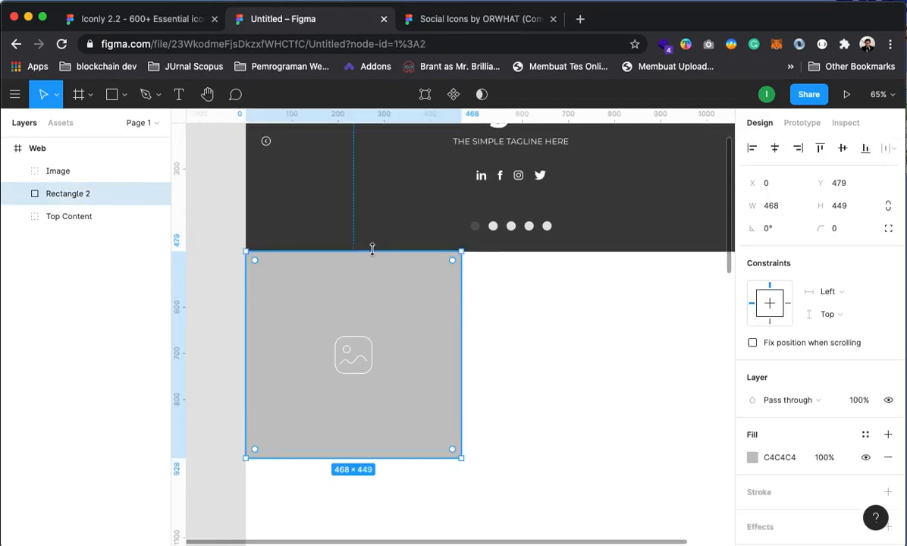
pyautogui.moveTo(372, 248); pyautogui.dragTo(370, 251)
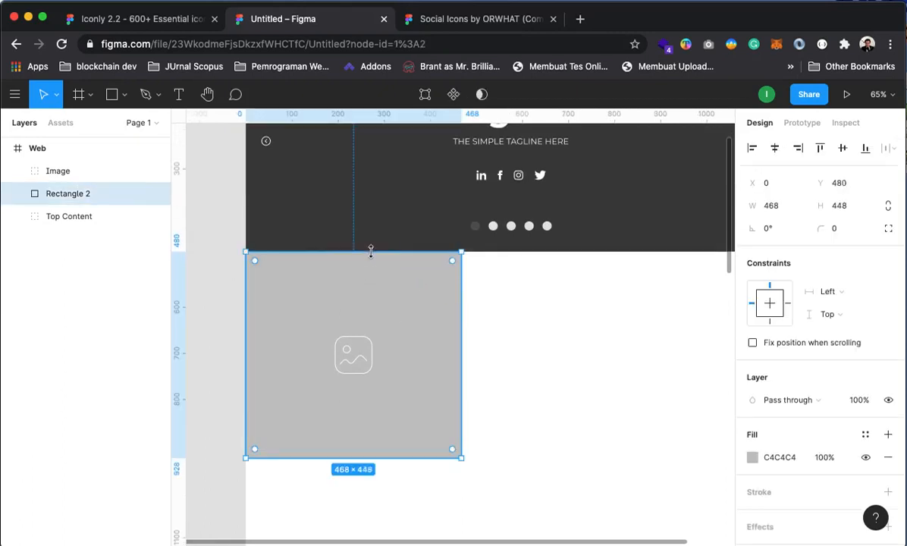
pyautogui.click(221, 245)
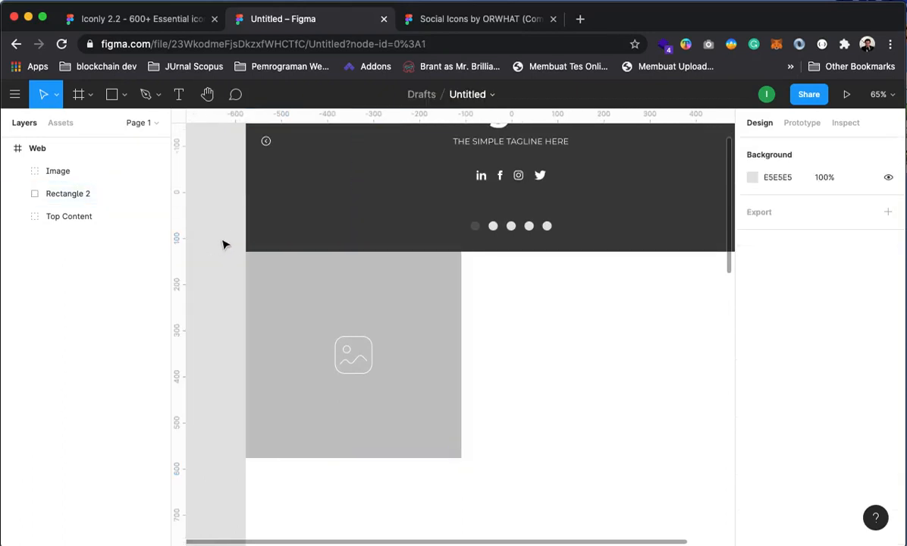
pyautogui.keyDown('alt'); pyautogui.click(511, 352); pyautogui.keyUp('alt')
pyautogui.click(481, 328)
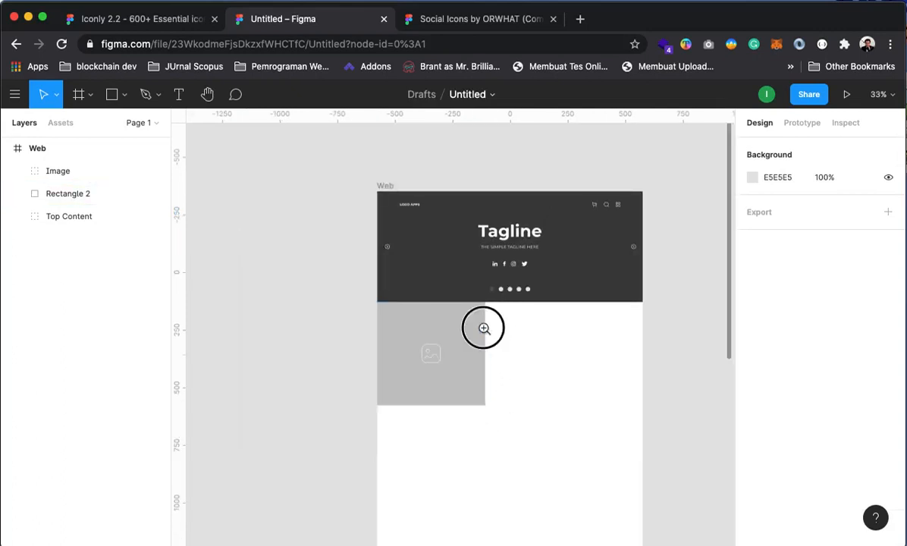
pyautogui.moveTo(514, 423); pyautogui.dragTo(468, 358)
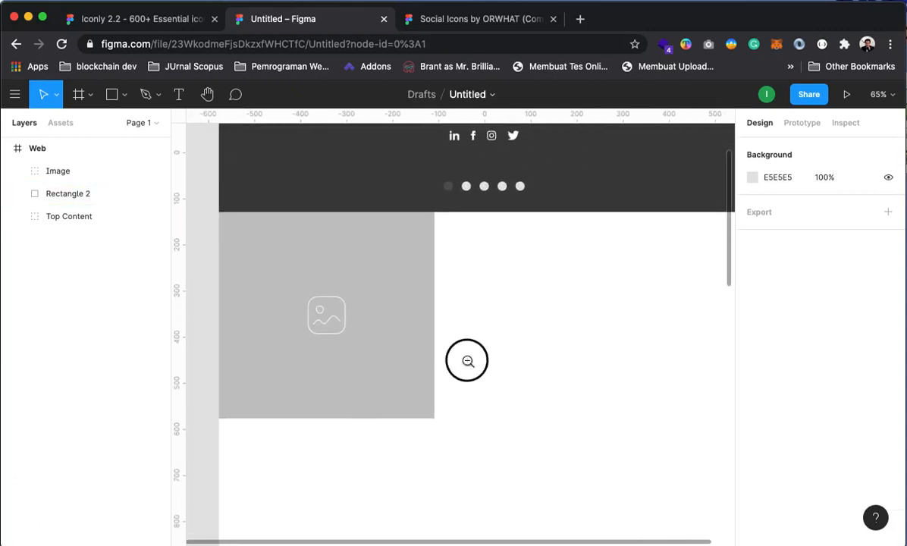
pyautogui.keyDown('alt'); pyautogui.click(468, 360); pyautogui.keyUp('alt')
pyautogui.click(445, 325)
pyautogui.click(463, 323)
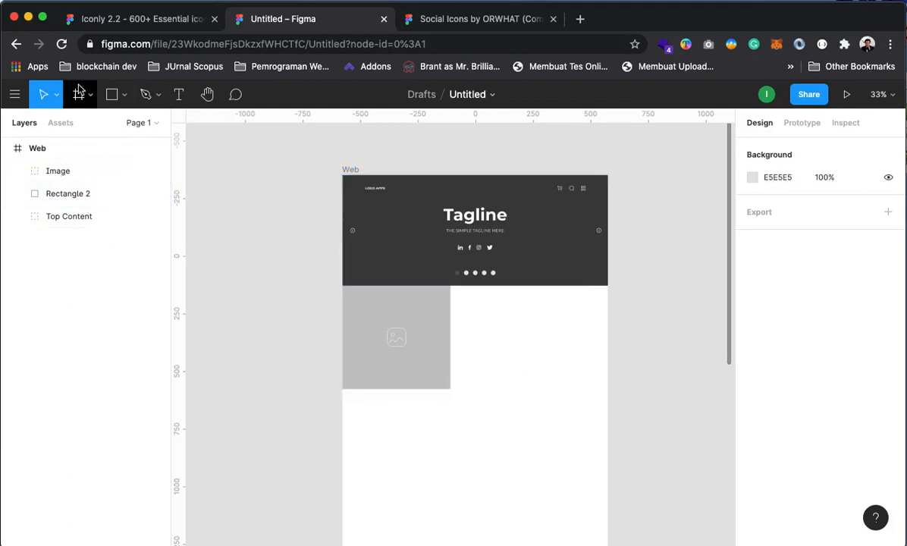
pyautogui.click(108, 97)
# Add a new rectangle beside the image block and size it to 684×339
pyautogui.click(478, 314)
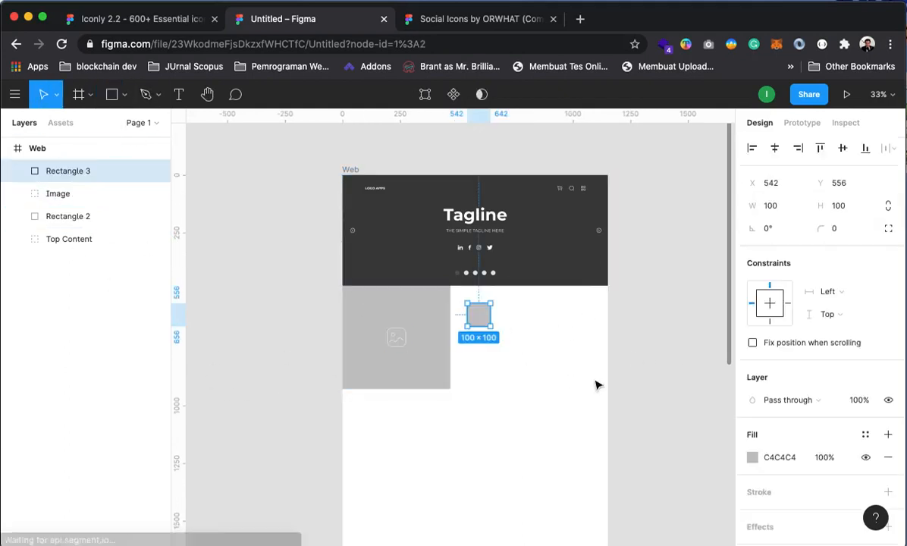
pyautogui.moveTo(482, 318); pyautogui.dragTo(608, 302)
pyautogui.moveTo(539, 308); pyautogui.dragTo(534, 363)
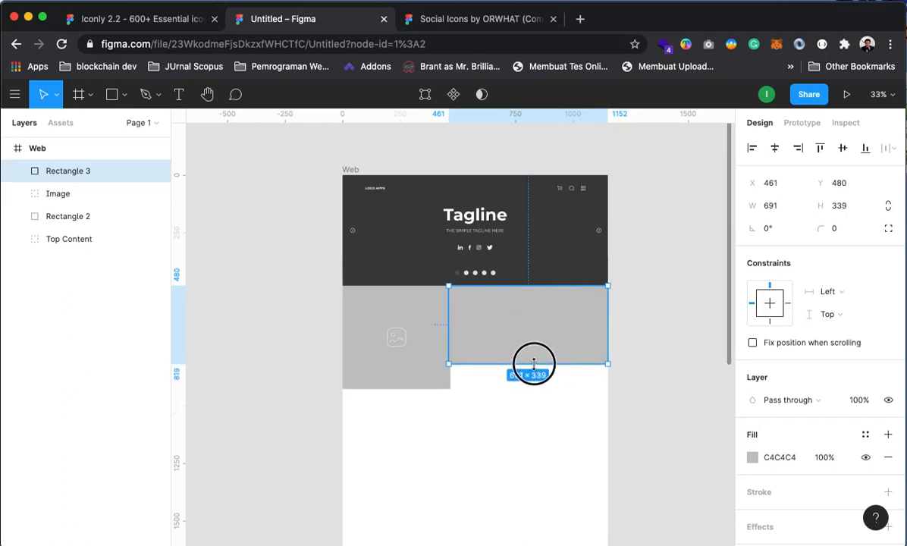
# Lengthen the image block downward, snap the new block against it, and recentre the image icon
pyautogui.click(657, 359)
pyautogui.click(427, 385)
pyautogui.moveTo(424, 388); pyautogui.dragTo(412, 433)
pyautogui.click(516, 352)
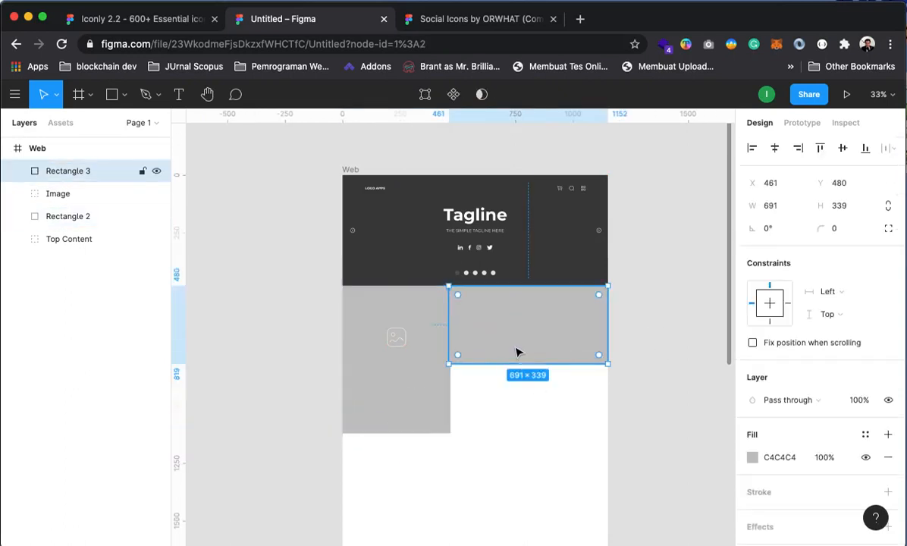
pyautogui.moveTo(447, 321); pyautogui.dragTo(450, 321)
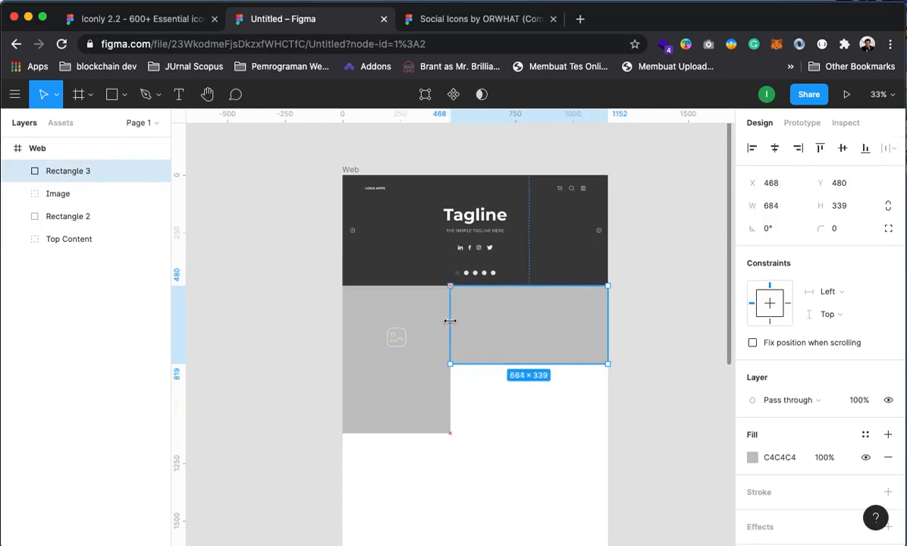
pyautogui.click(648, 362)
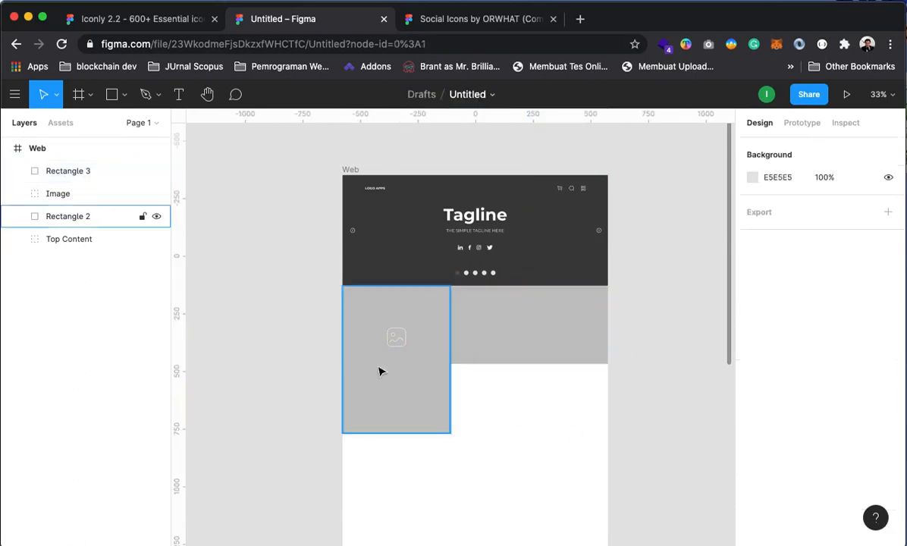
pyautogui.moveTo(396, 339); pyautogui.dragTo(397, 361)
pyautogui.press('Escape')
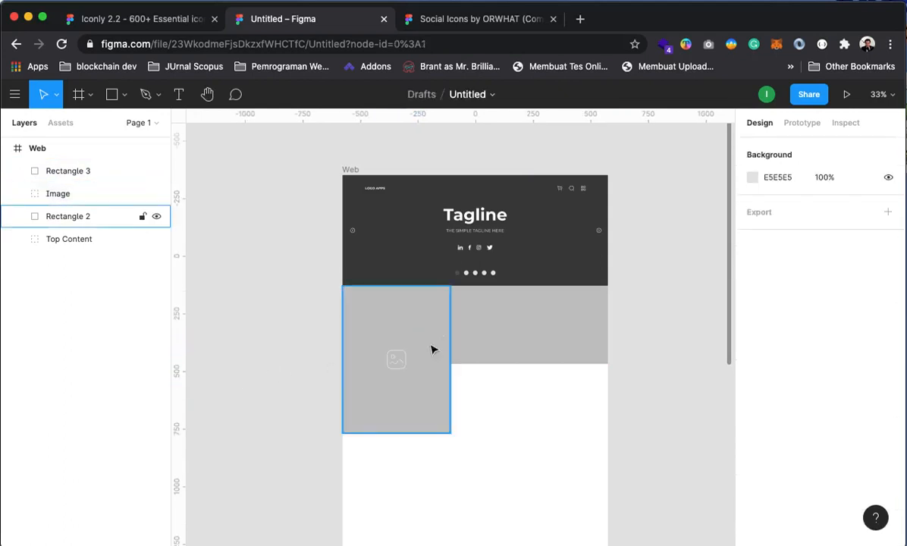
# Give the new block a grey A1A1A1 fill
pyautogui.click(498, 323)
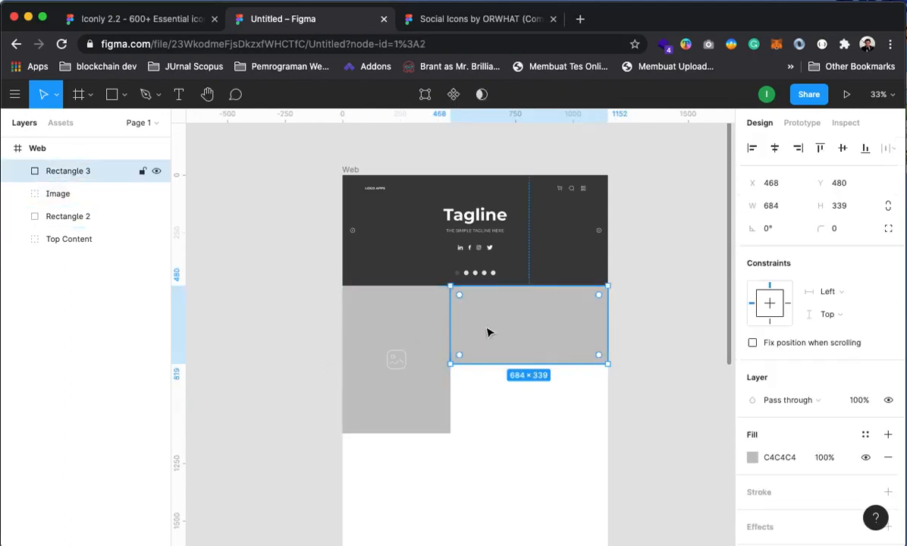
pyautogui.click(752, 457)
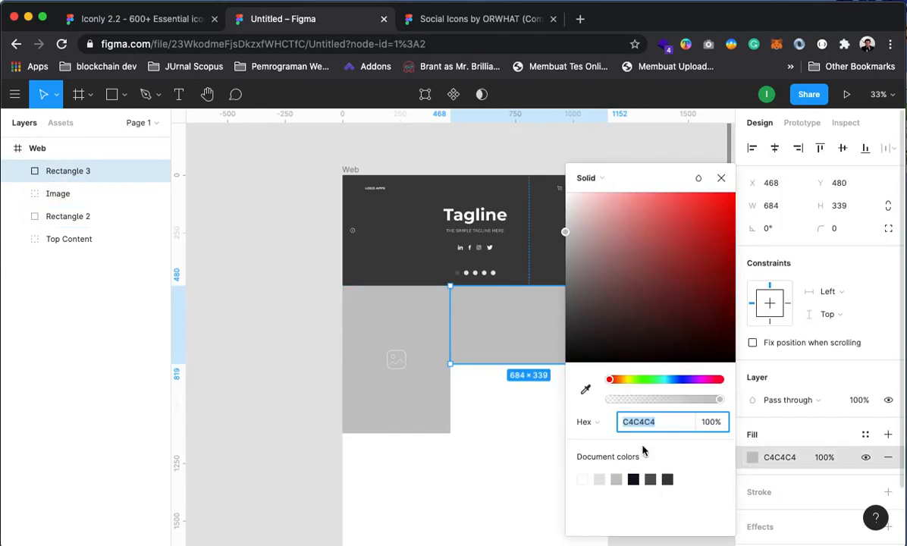
pyautogui.click(615, 480)
pyautogui.click(616, 480)
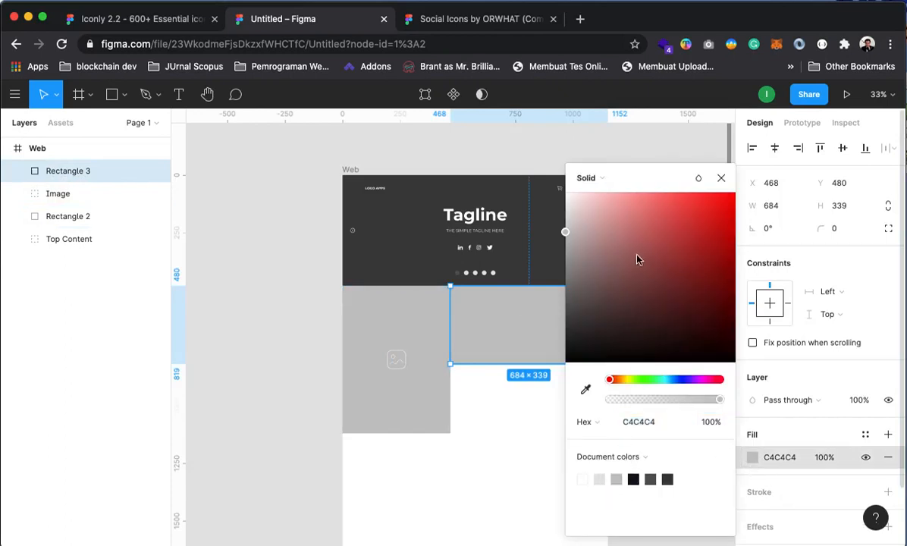
pyautogui.moveTo(569, 260)
pyautogui.mouseDown()
pyautogui.moveTo(564, 272)
pyautogui.moveTo(565, 245)
pyautogui.moveTo(564, 255)
pyautogui.mouseUp()
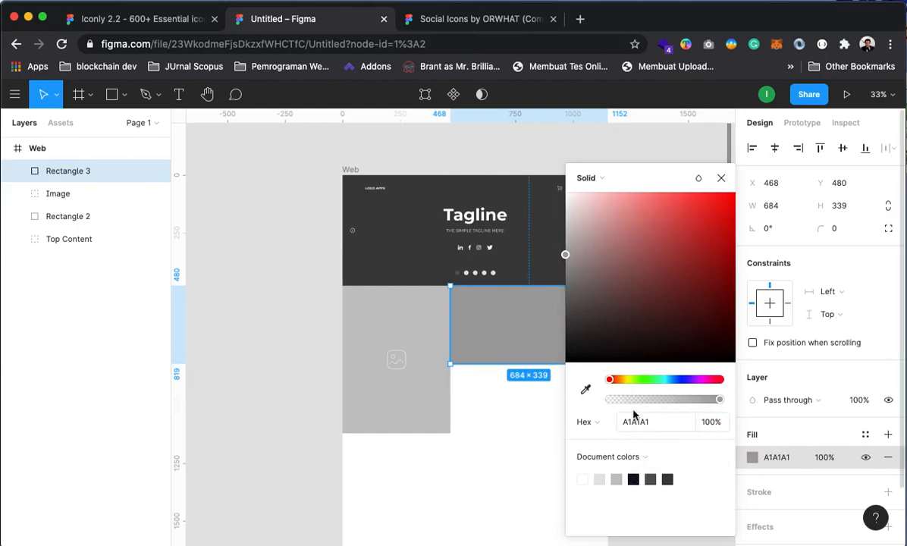
pyautogui.click(720, 178)
pyautogui.click(635, 159)
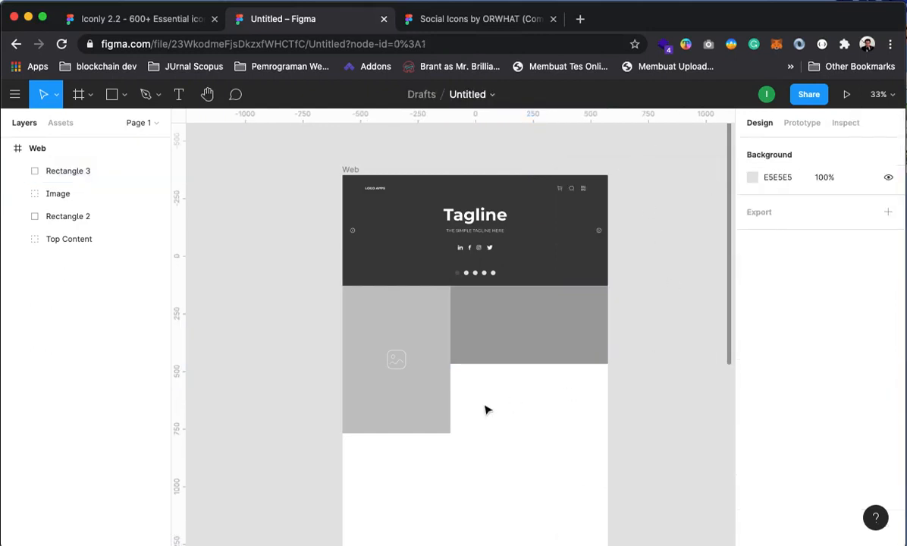
pyautogui.click(571, 354)
# Duplicate the block beneath the original, stretch the image block to H 678, and recentre its icon
pyautogui.press('super+d')
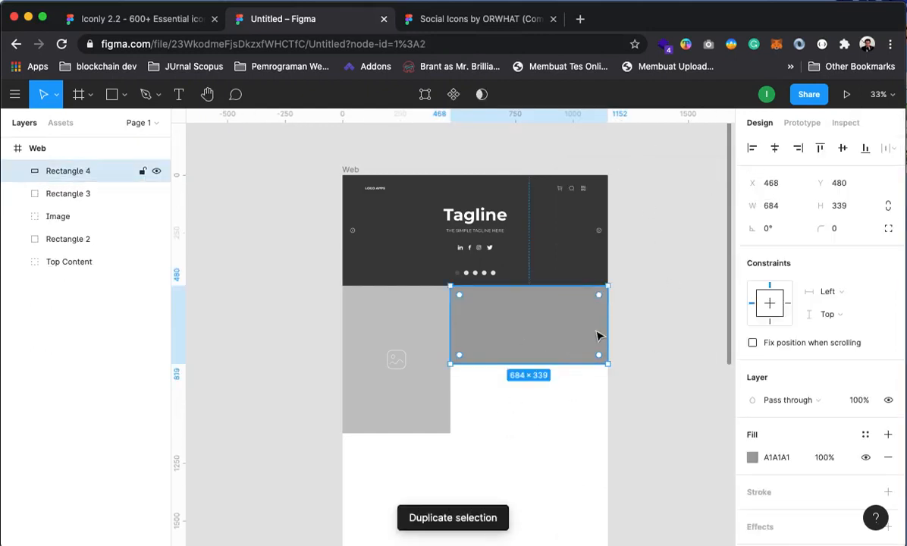
pyautogui.moveTo(598, 338); pyautogui.dragTo(583, 420)
pyautogui.click(627, 404)
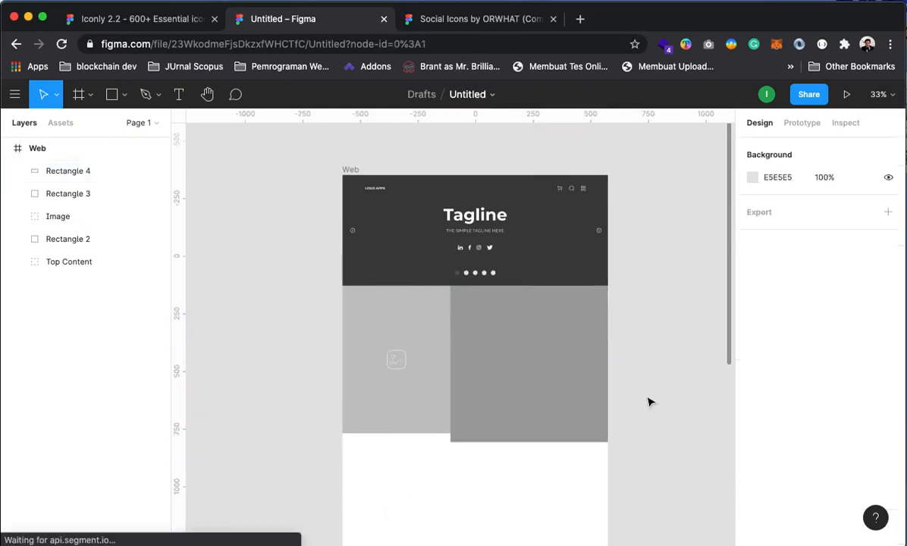
pyautogui.click(389, 426)
pyautogui.moveTo(389, 433); pyautogui.dragTo(391, 441)
pyautogui.click(334, 391)
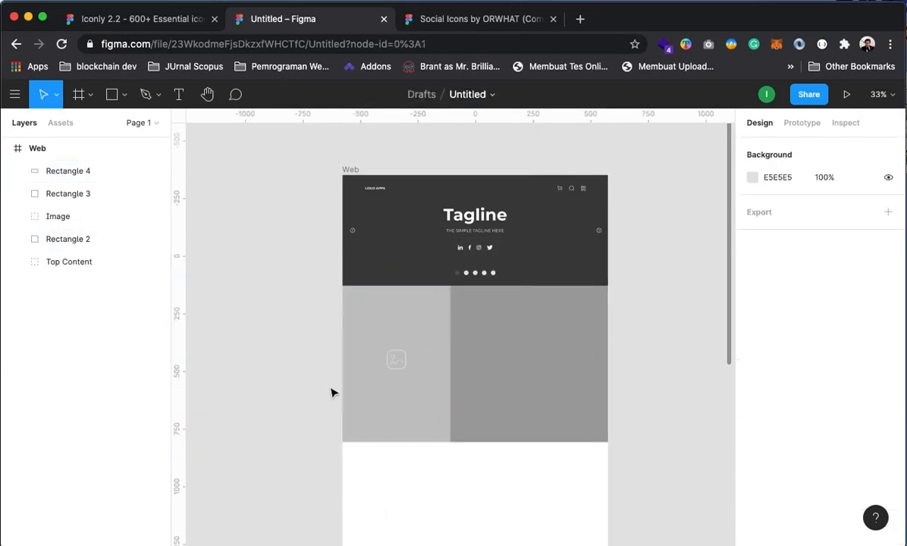
pyautogui.moveTo(395, 361); pyautogui.dragTo(398, 373)
pyautogui.press('Escape')
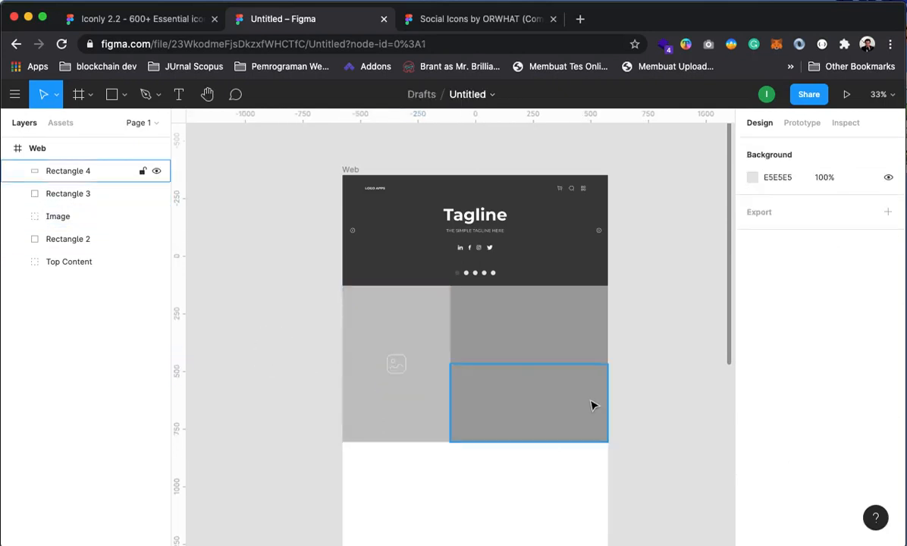
# Fill the lower copy with dark grey 565656
pyautogui.click(592, 417)
pyautogui.click(752, 457)
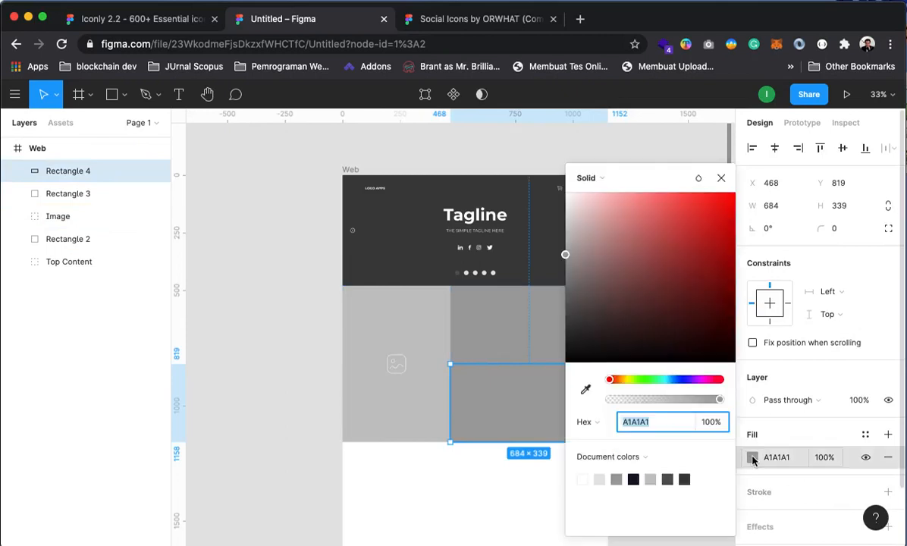
pyautogui.click(668, 480)
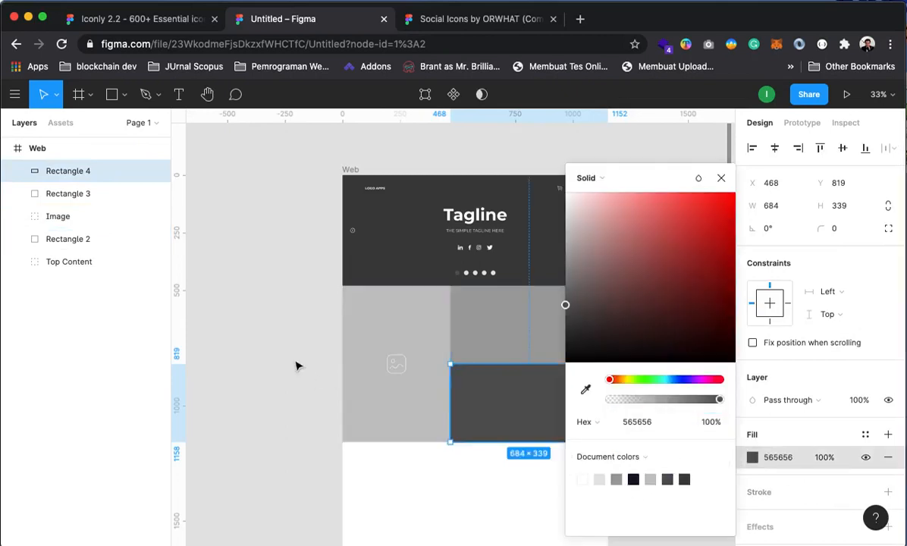
pyautogui.click(263, 265)
pyautogui.moveTo(688, 395); pyautogui.dragTo(684, 397)
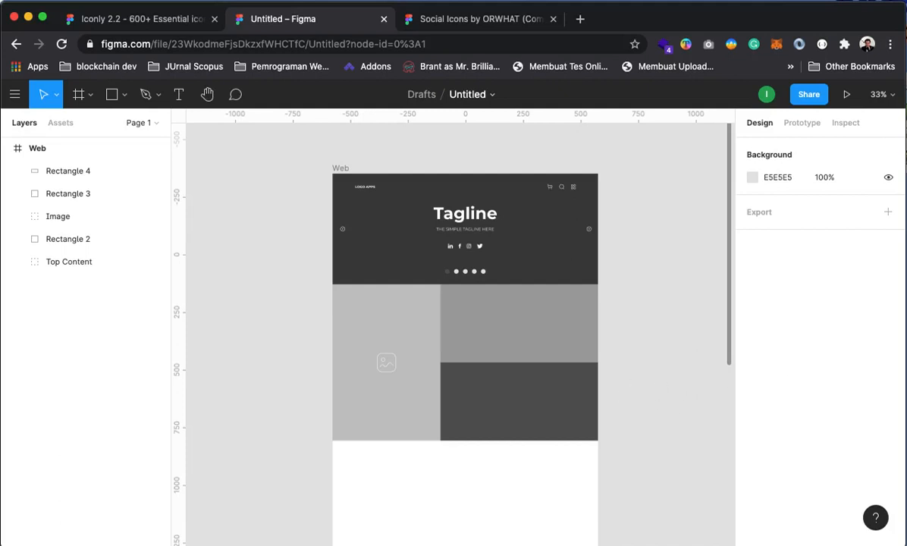
# Group the image icon together with its grey placeholder block
pyautogui.click(387, 367)
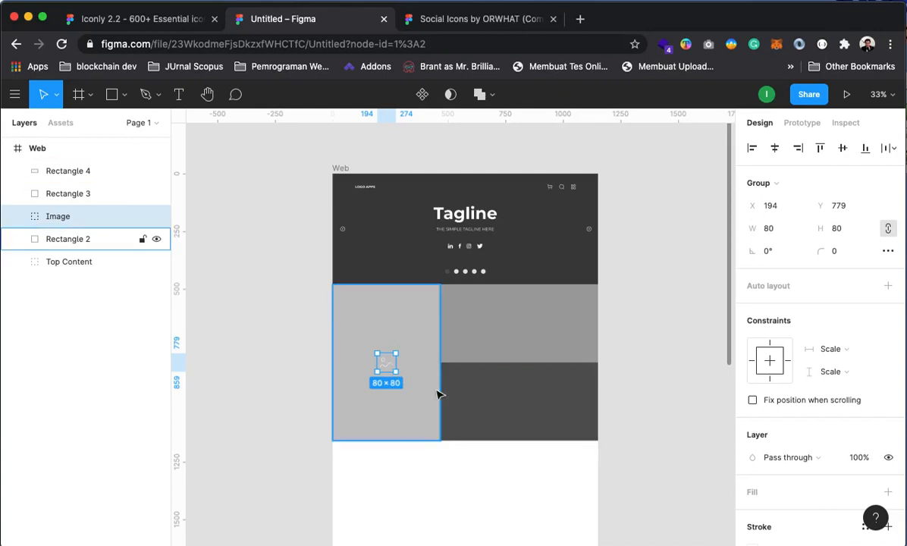
pyautogui.click(615, 347)
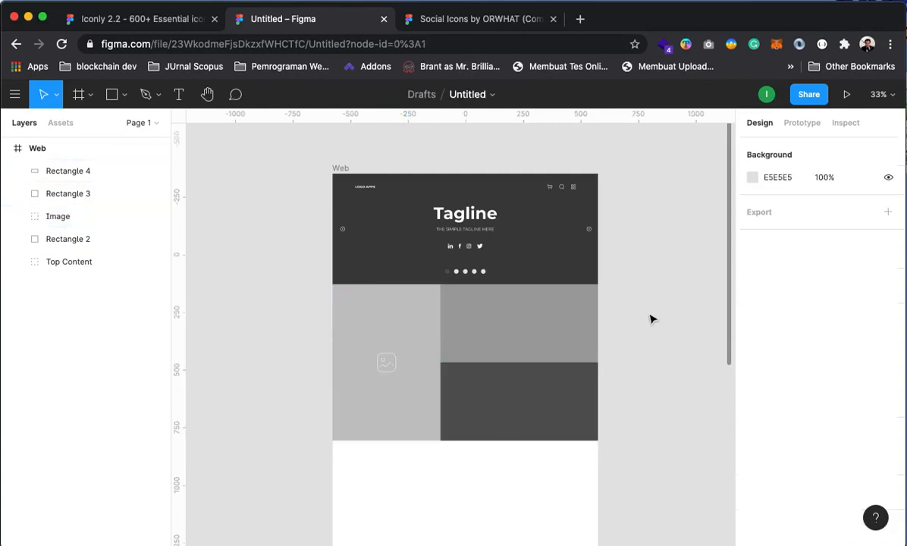
pyautogui.click(385, 364)
pyautogui.keyDown('shift'); pyautogui.click(393, 335); pyautogui.keyUp('shift')
pyautogui.rightClick(398, 326)
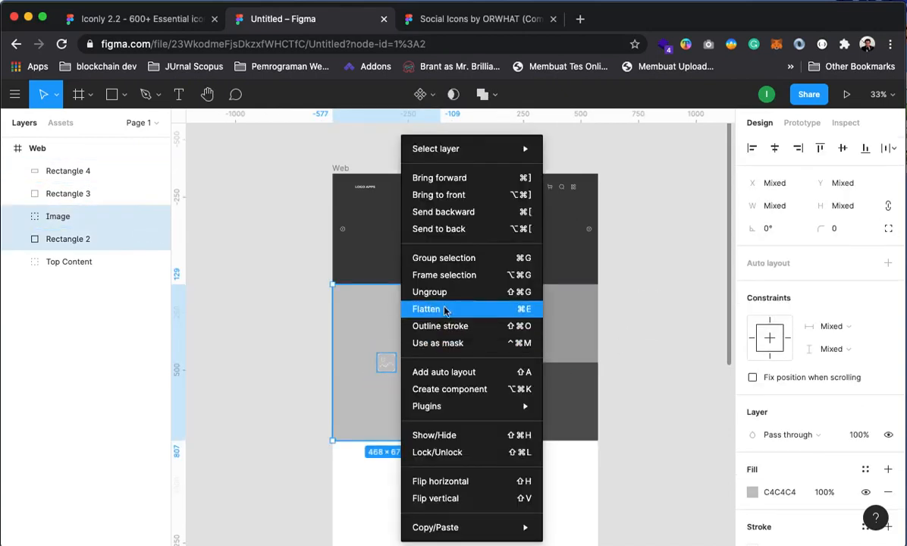
pyautogui.click(440, 259)
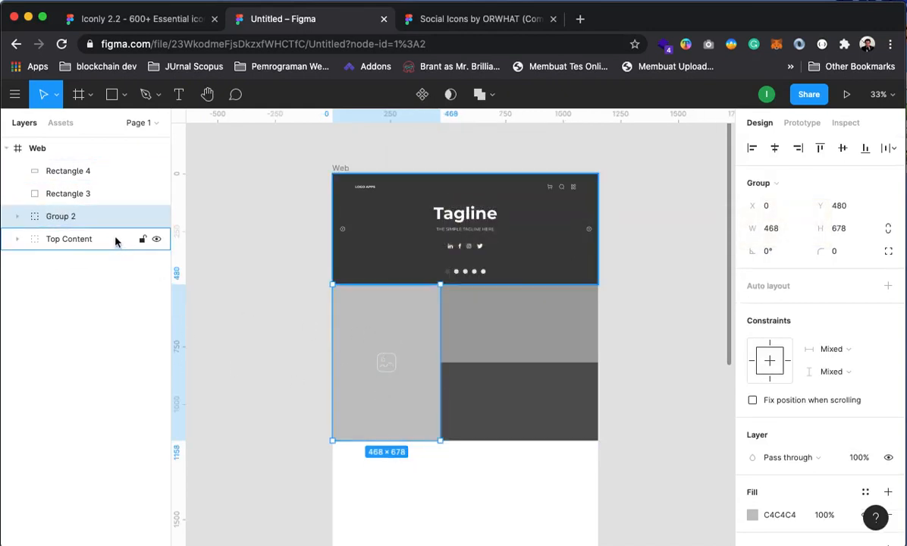
# Rename the new group to 'big image'
pyautogui.rightClick(62, 218)
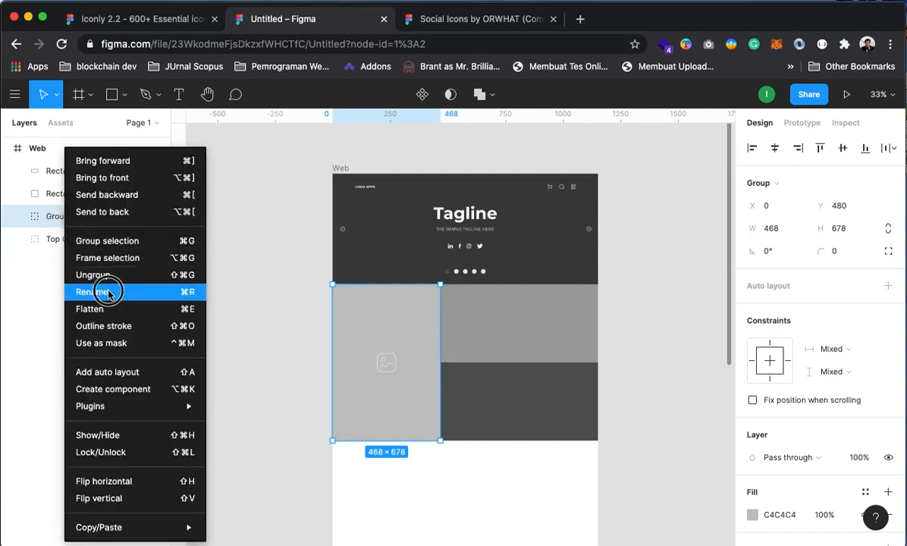
pyautogui.click(109, 293)
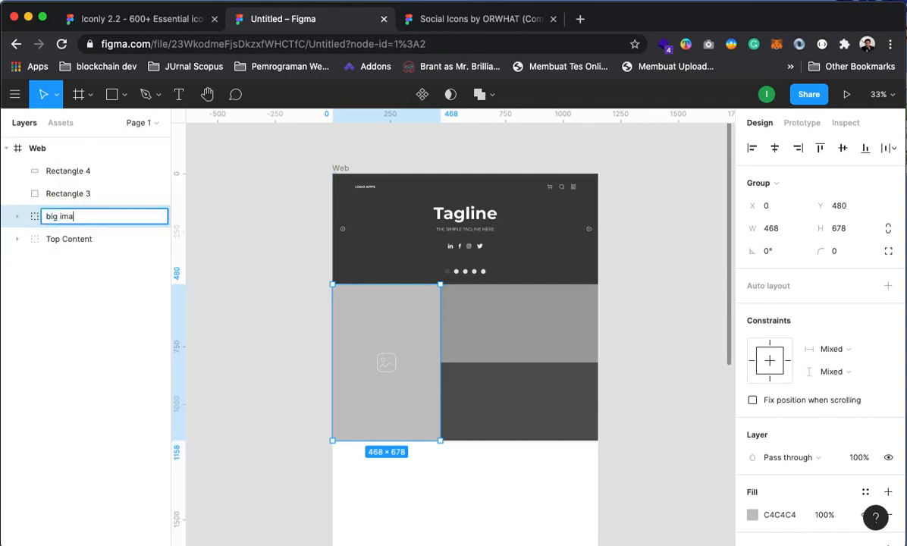
pyautogui.press('Return')
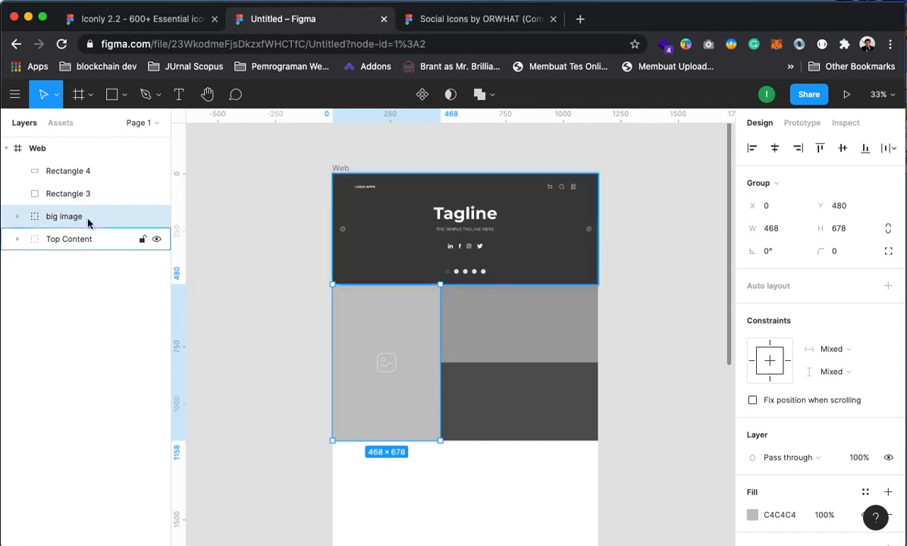
pyautogui.click(82, 195)
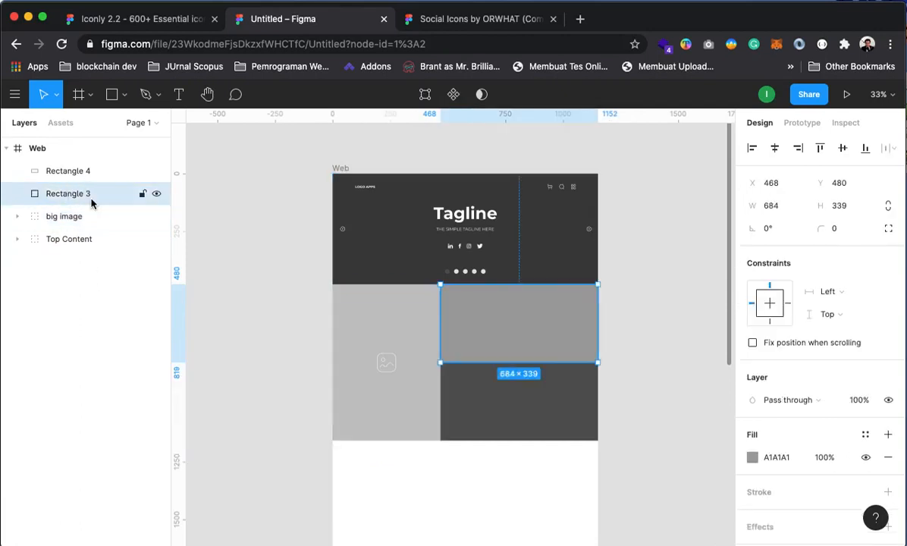
pyautogui.click(716, 296)
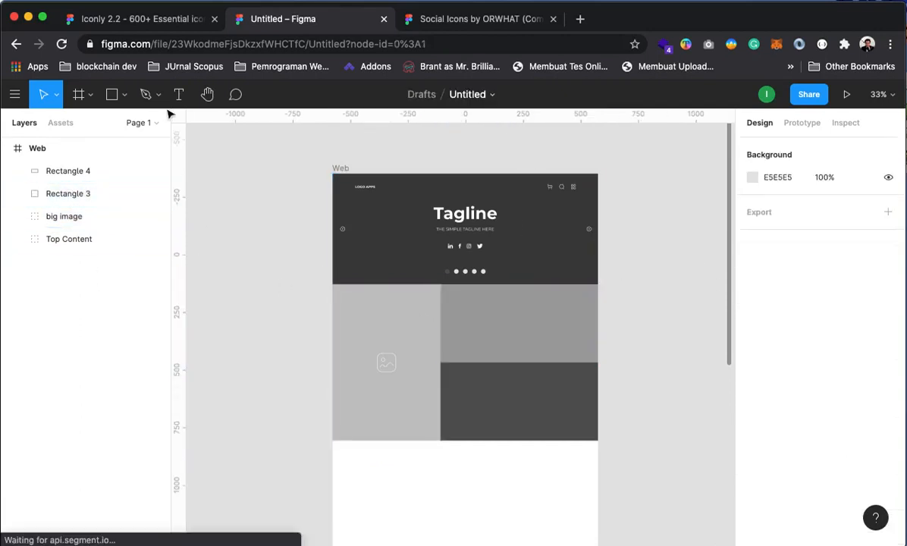
# Start a text layer with a white fill in the Web frame, then discard the empty layer
pyautogui.click(177, 94)
pyautogui.click(456, 298)
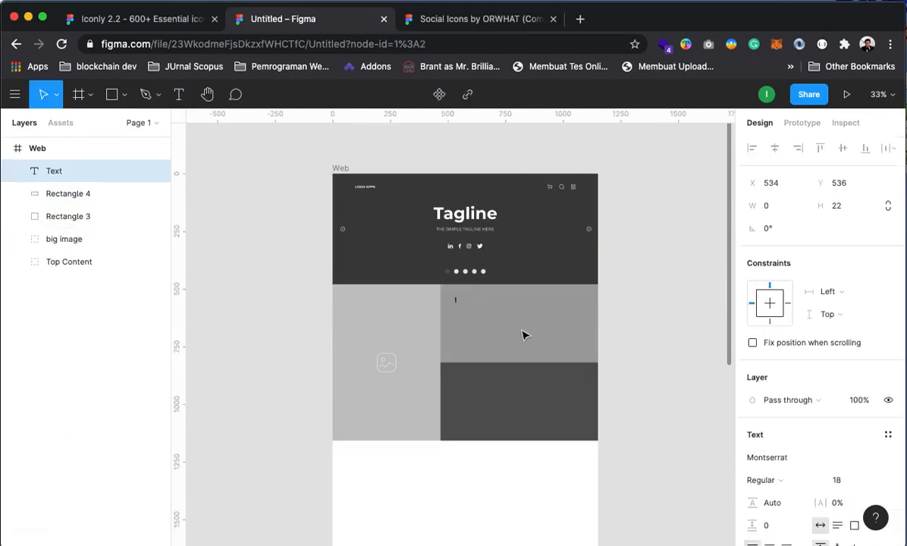
pyautogui.scroll(-3, 840, 505)
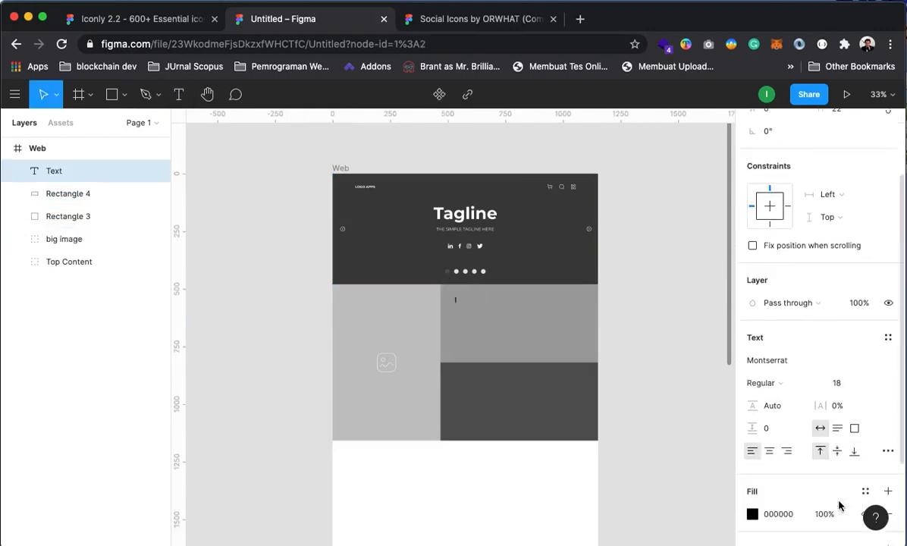
pyautogui.click(752, 514)
pyautogui.moveTo(565, 362); pyautogui.dragTo(547, 178)
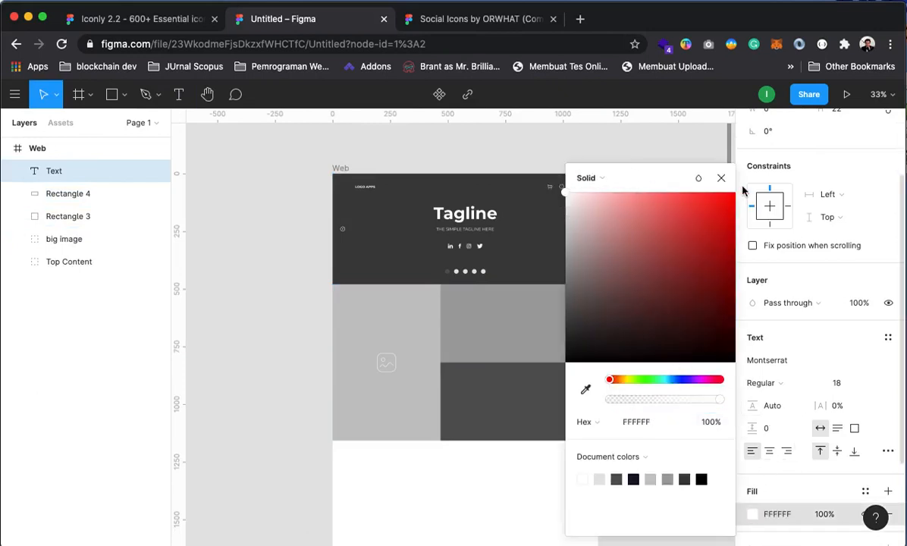
pyautogui.press('Escape')
pyautogui.click(463, 299)
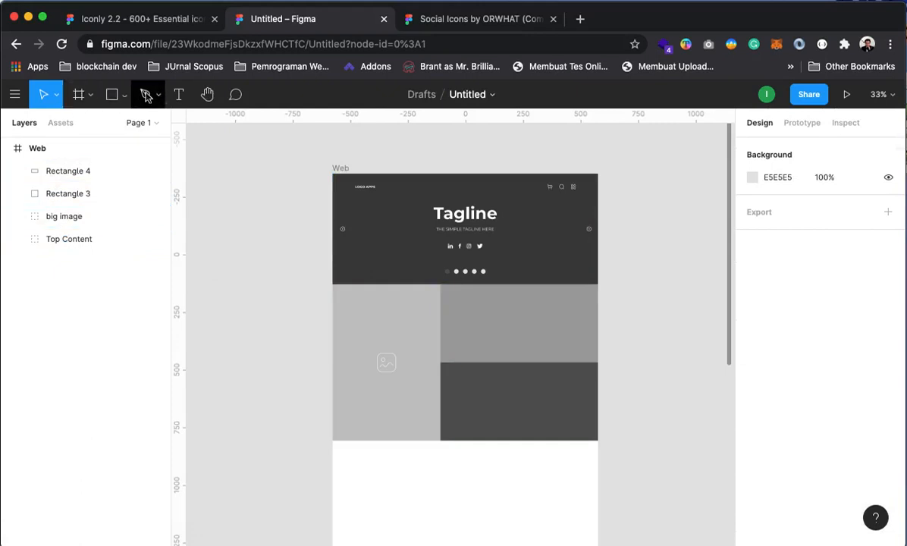
# Add the 'Our Products' text inside the grey block with fill FFFFFF
pyautogui.click(172, 95)
pyautogui.click(467, 299)
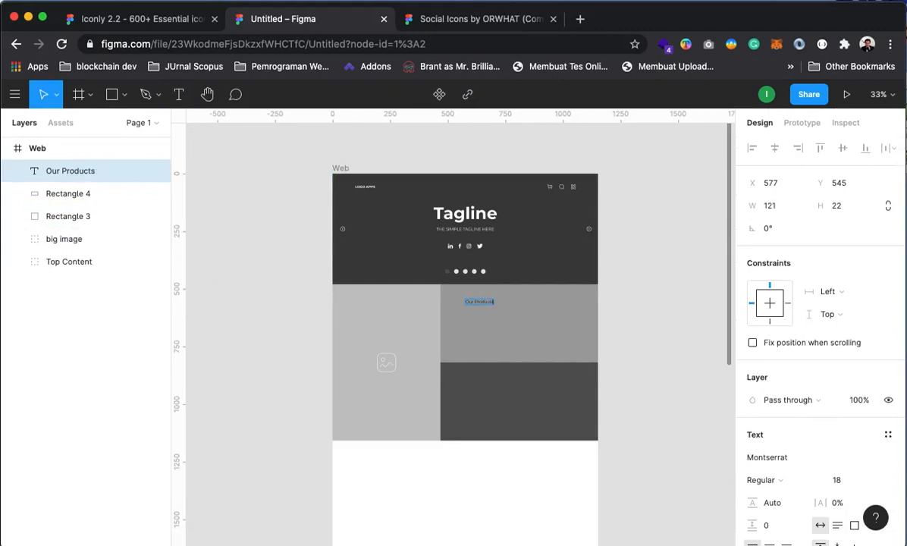
pyautogui.scroll(-3, 808, 473)
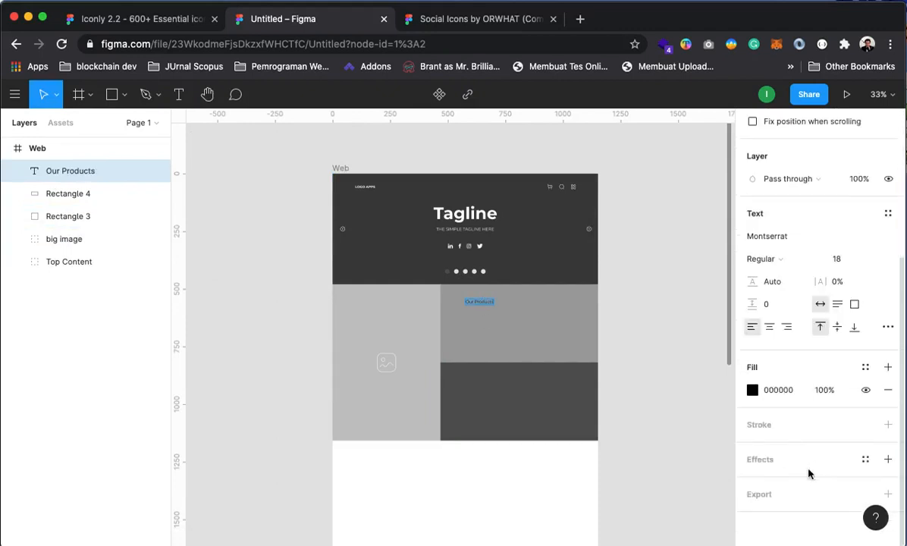
pyautogui.click(752, 391)
pyautogui.write('ffffff')
pyautogui.press('Return')
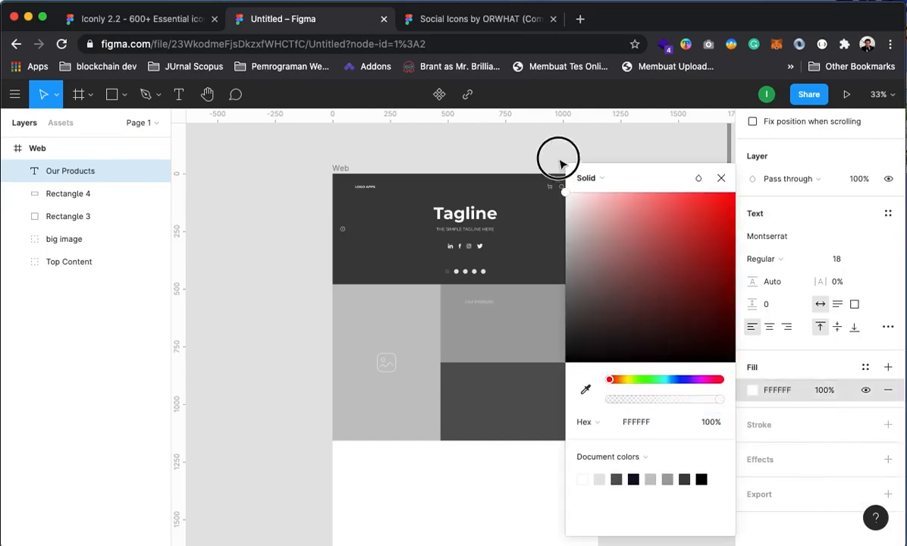
pyautogui.click(719, 178)
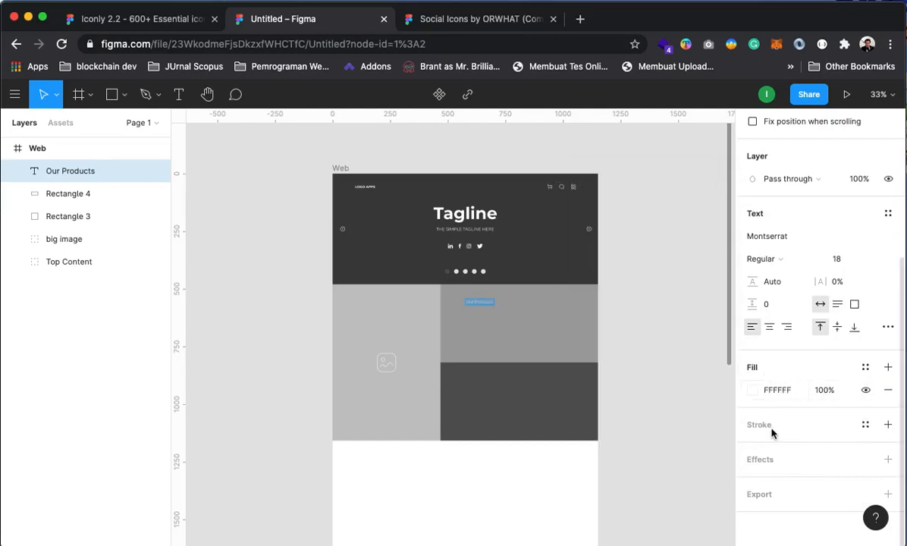
# Make the heading Bold, size 36, and move it to the block's top-left
pyautogui.click(766, 258)
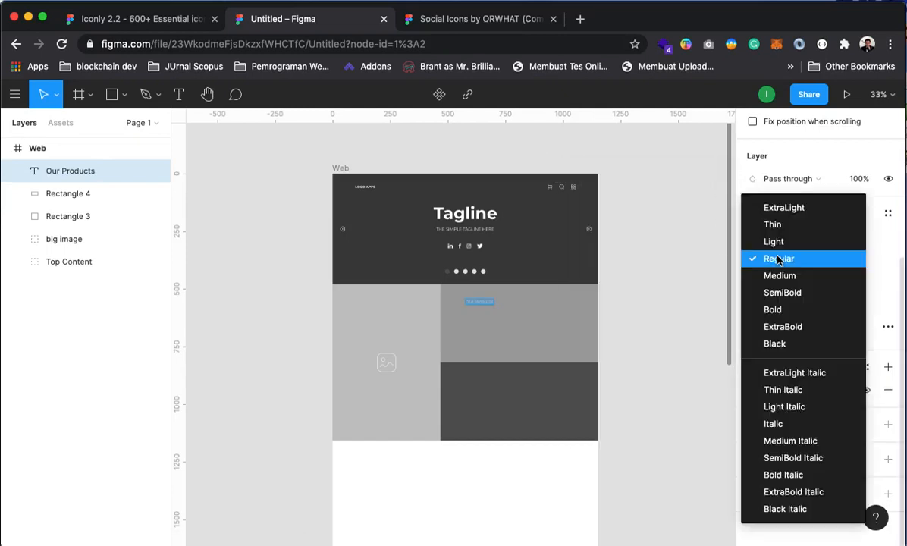
pyautogui.click(781, 309)
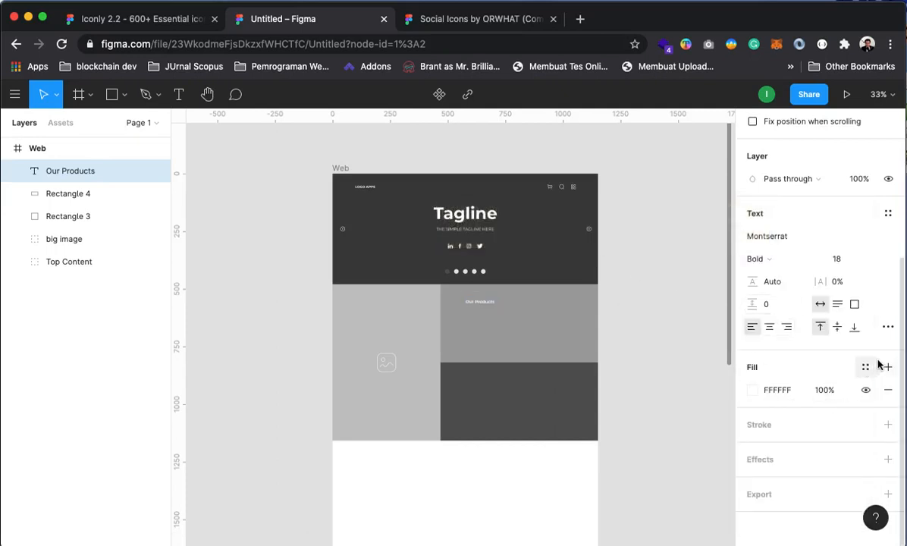
pyautogui.click(873, 260)
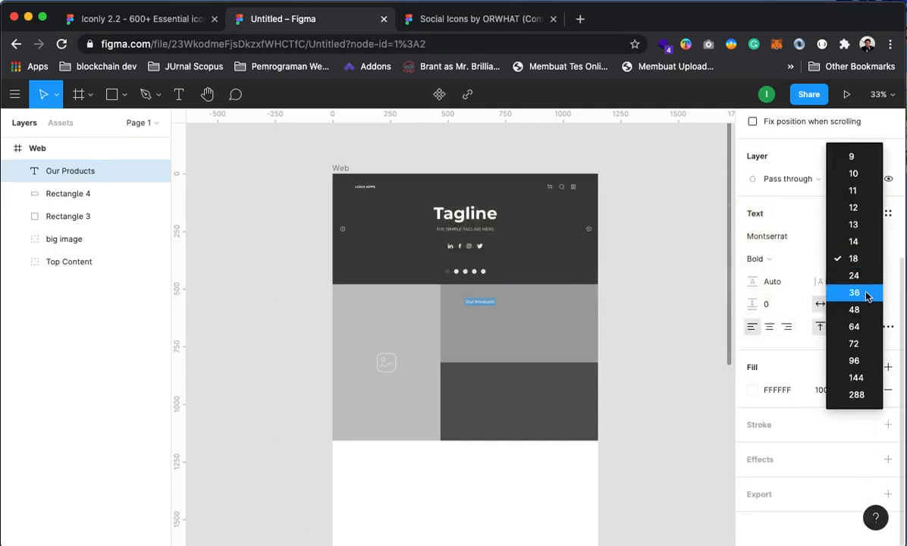
pyautogui.click(810, 294)
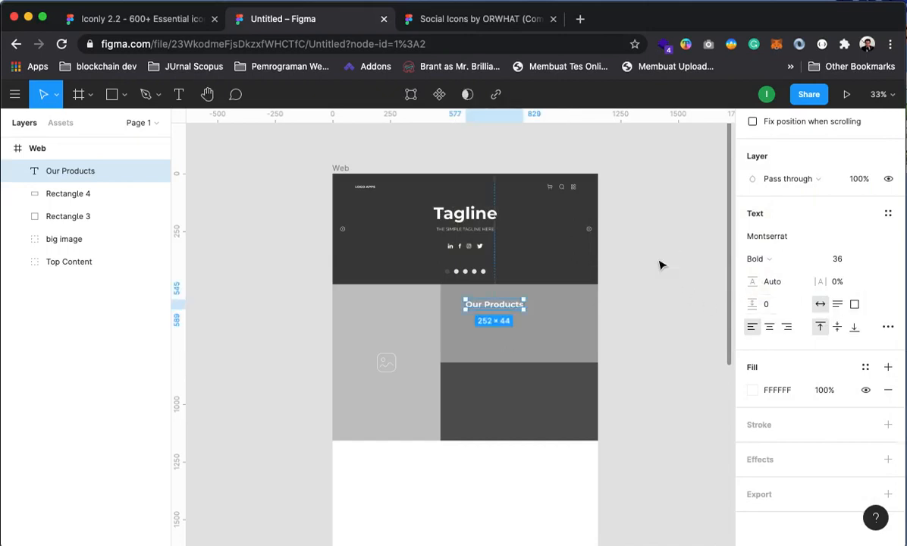
pyautogui.moveTo(482, 307); pyautogui.dragTo(470, 301)
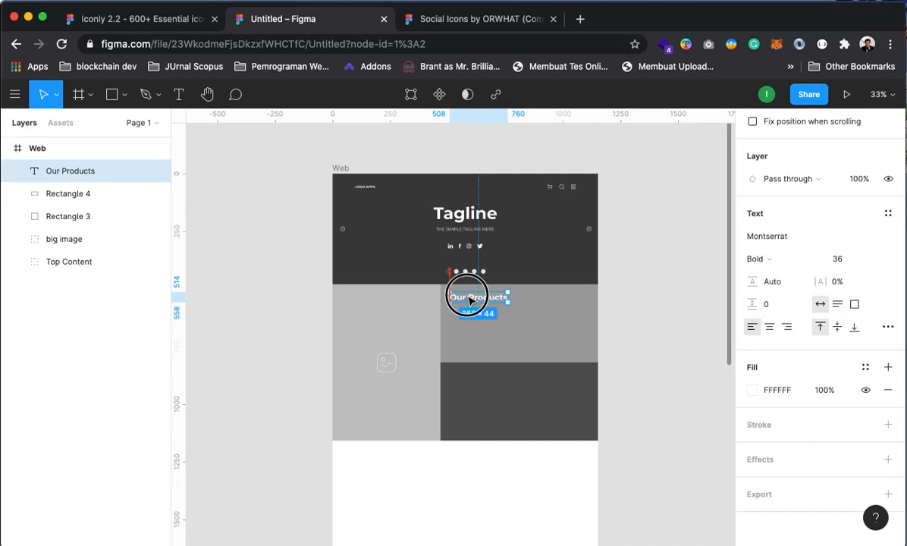
pyautogui.moveTo(469, 299); pyautogui.dragTo(469, 299)
# Reorder Our Products beneath Rectangle 4 in the layers and fine-tune the heading's position
pyautogui.click(701, 329)
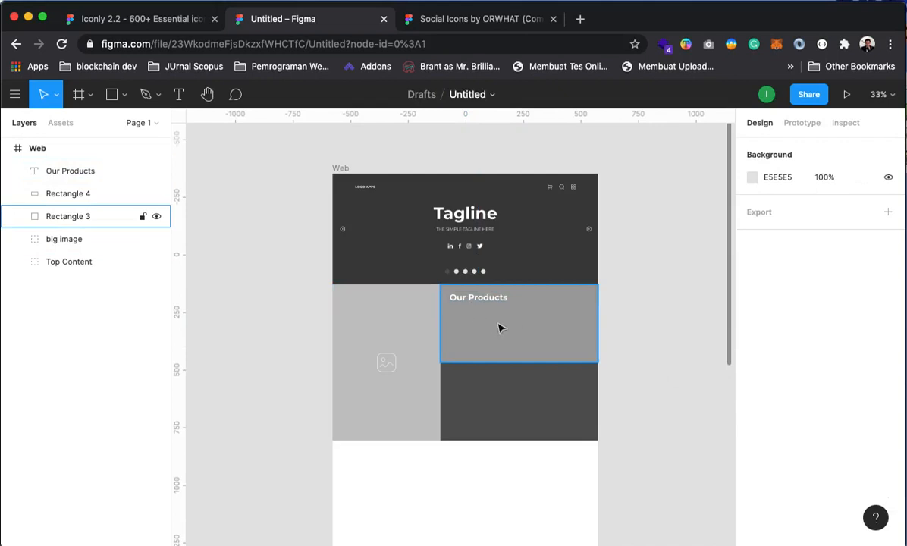
pyautogui.click(66, 217)
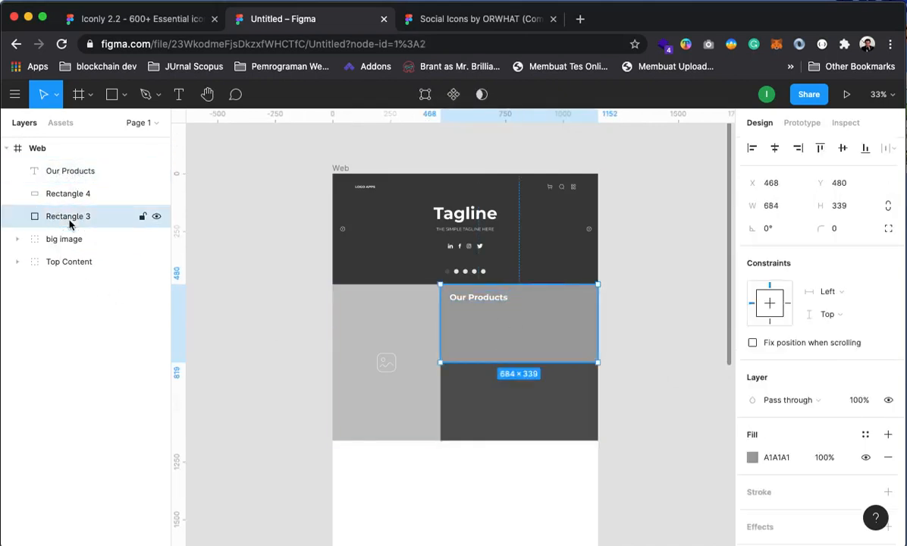
pyautogui.moveTo(72, 176); pyautogui.dragTo(76, 207)
pyautogui.press('Escape')
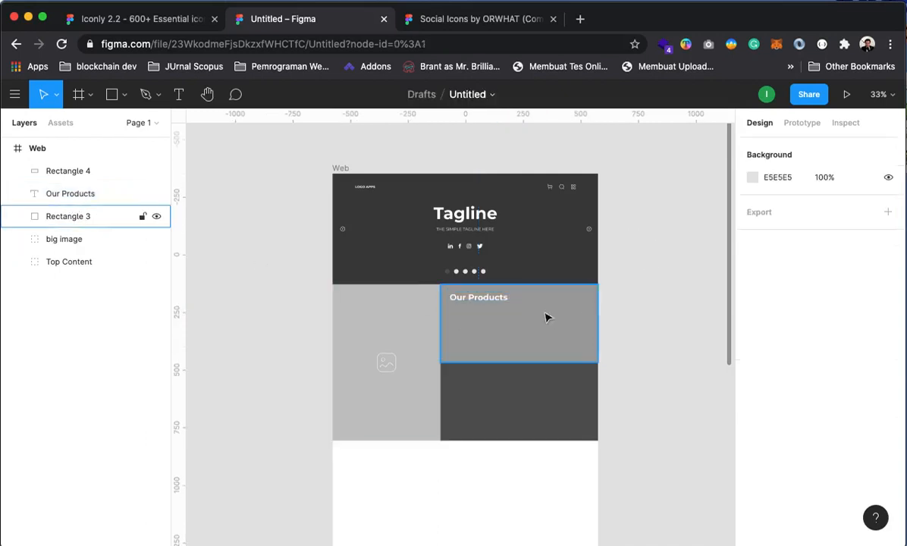
pyautogui.click(461, 298)
pyautogui.moveTo(463, 302); pyautogui.dragTo(460, 300)
pyautogui.click(639, 307)
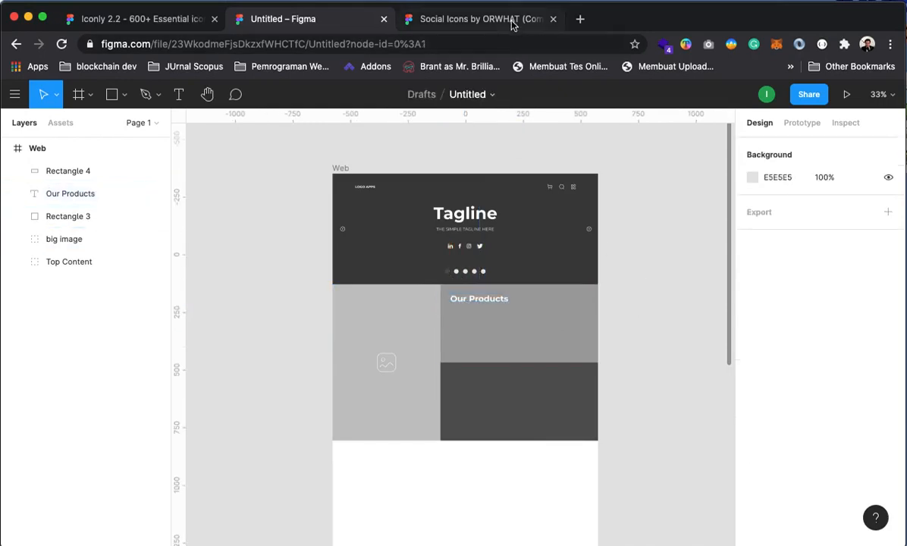
pyautogui.click(582, 19)
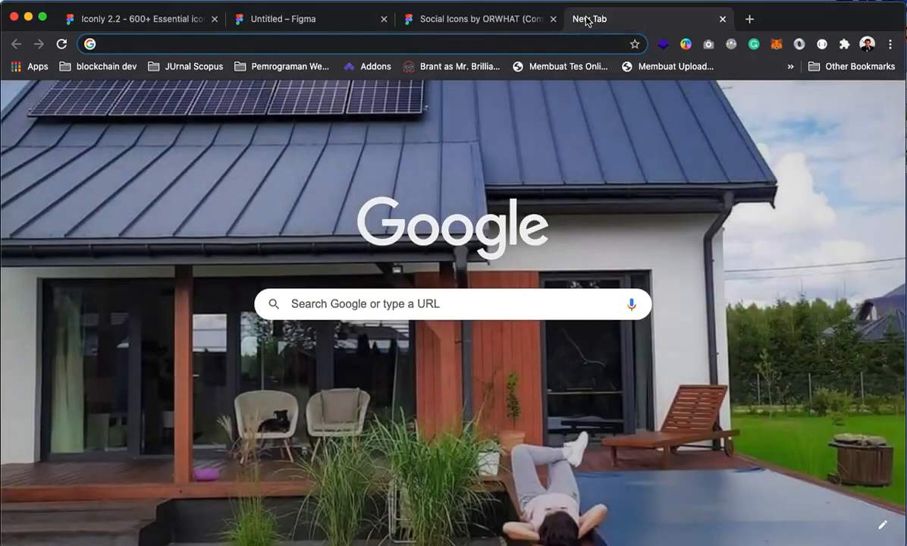
# Search Google for 'lorem ip', select the lorem ipsum description, and return to Figma
pyautogui.write('lorem ip')
pyautogui.press('Return')
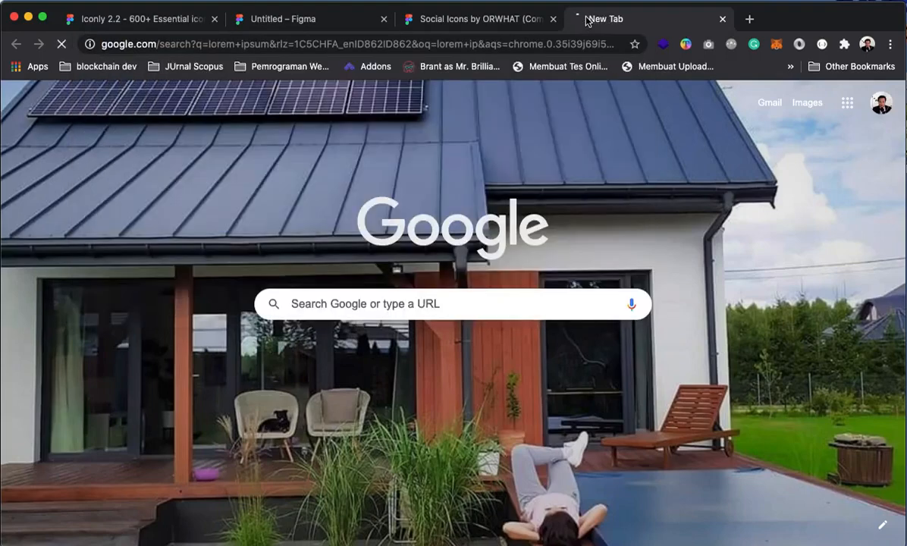
pyautogui.scroll(-2, 288, 356)
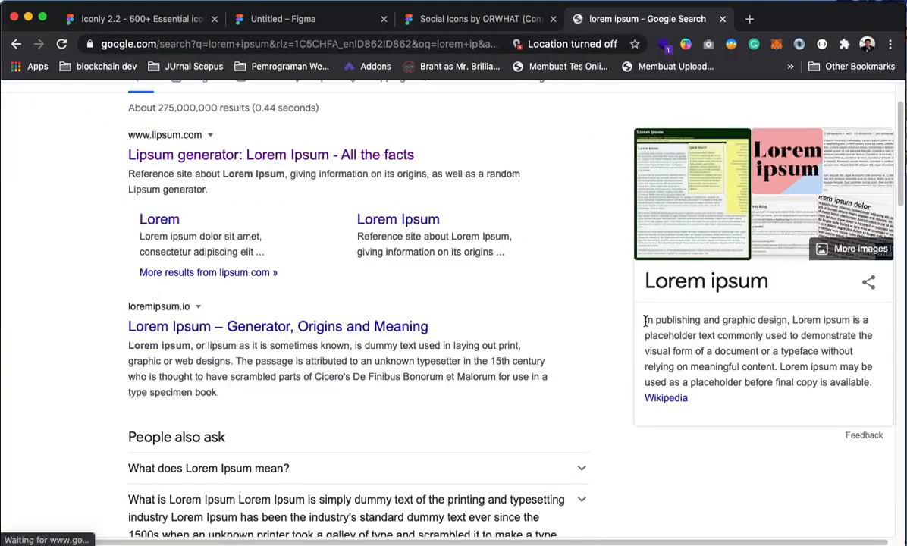
pyautogui.moveTo(645, 321); pyautogui.dragTo(764, 351)
pyautogui.press('super+c')
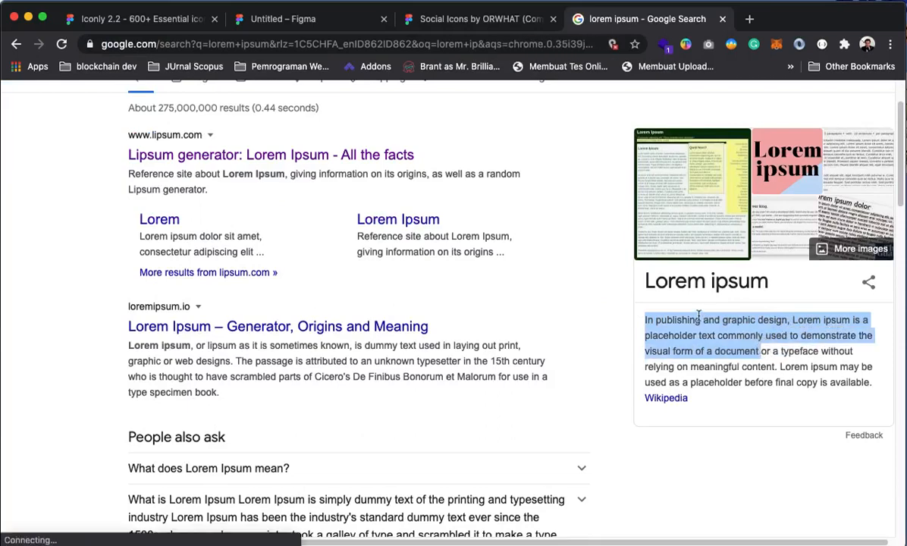
pyautogui.click(307, 19)
pyautogui.click(635, 316)
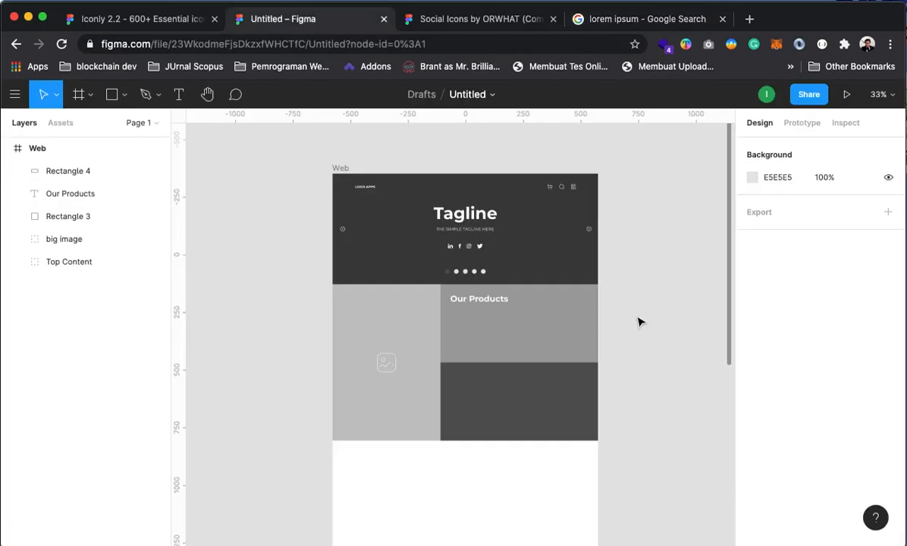
# Paste the copied description onto the Web frame as Regular weight, size 12 text
pyautogui.press('super+v')
pyautogui.moveTo(284, 334); pyautogui.dragTo(339, 277)
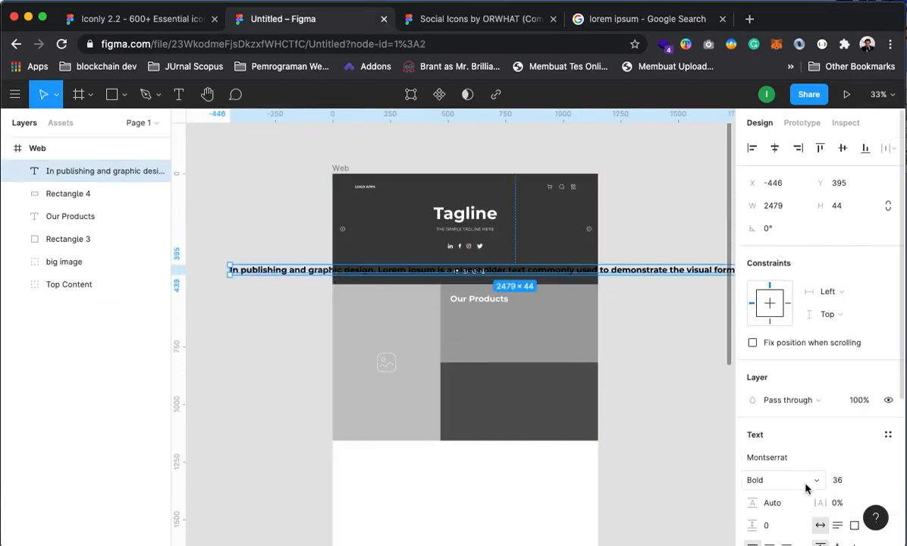
pyautogui.click(868, 479)
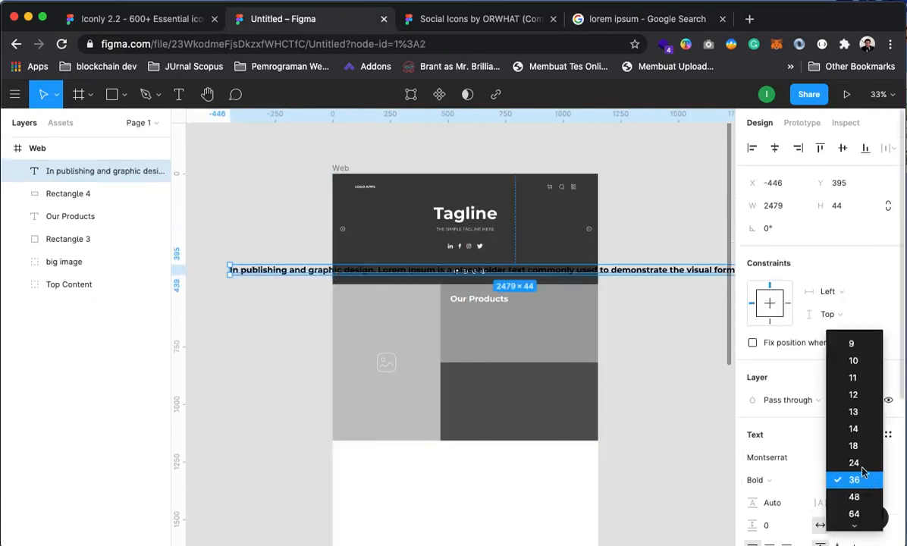
pyautogui.click(853, 394)
pyautogui.click(791, 480)
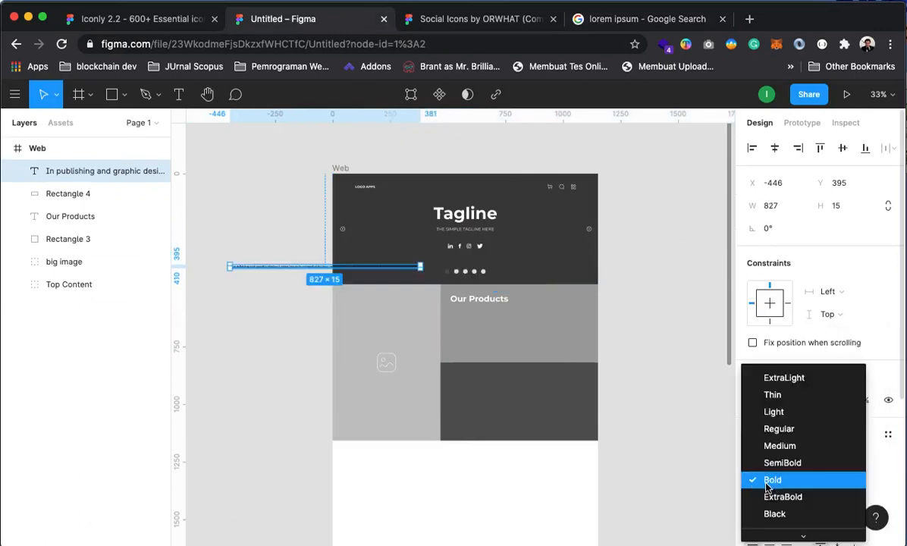
pyautogui.click(785, 429)
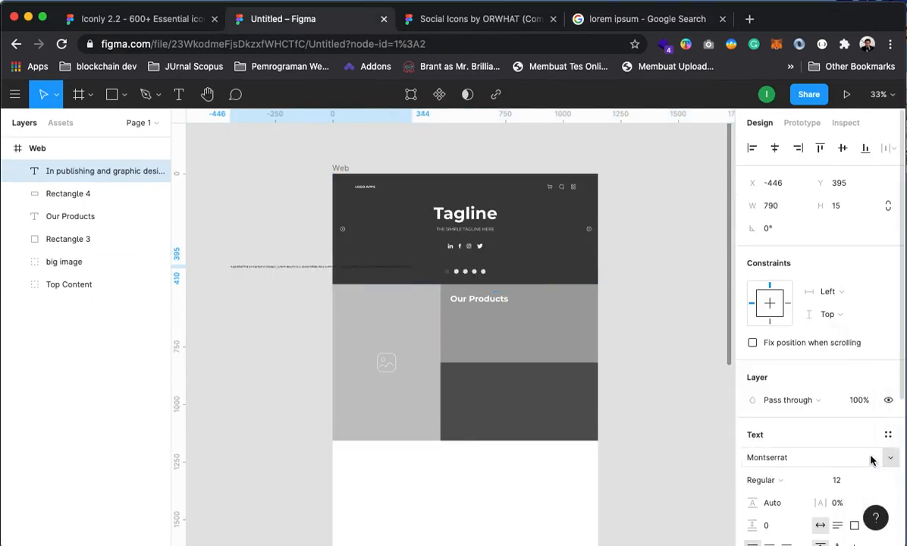
pyautogui.scroll(-1, 788, 500)
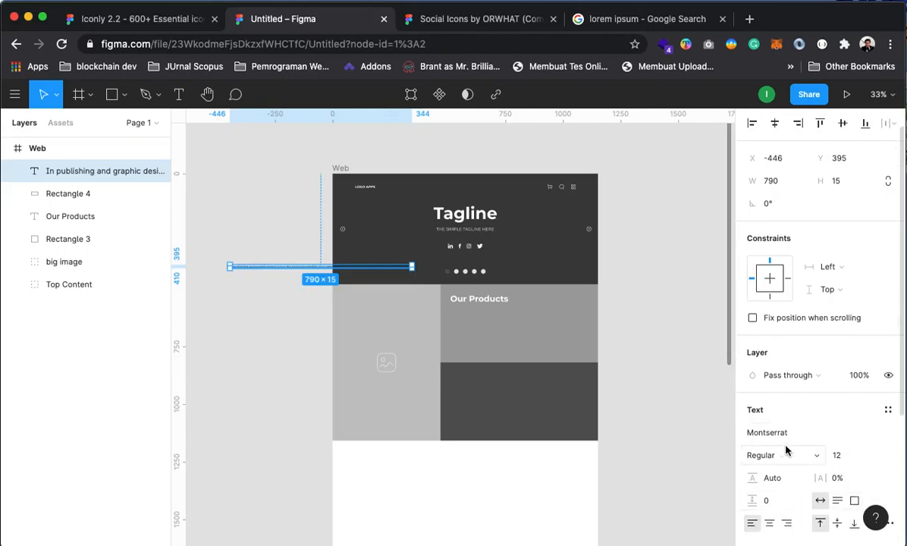
pyautogui.scroll(-3, 786, 450)
# Colour the description white, place it under Our Products, and narrow its box to 532 wide
pyautogui.click(752, 476)
pyautogui.moveTo(552, 185); pyautogui.dragTo(558, 190)
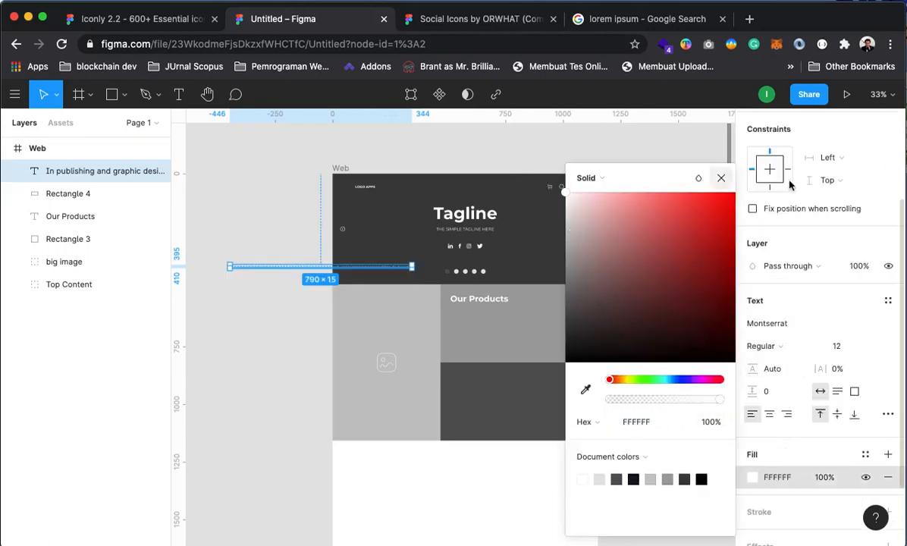
pyautogui.click(720, 178)
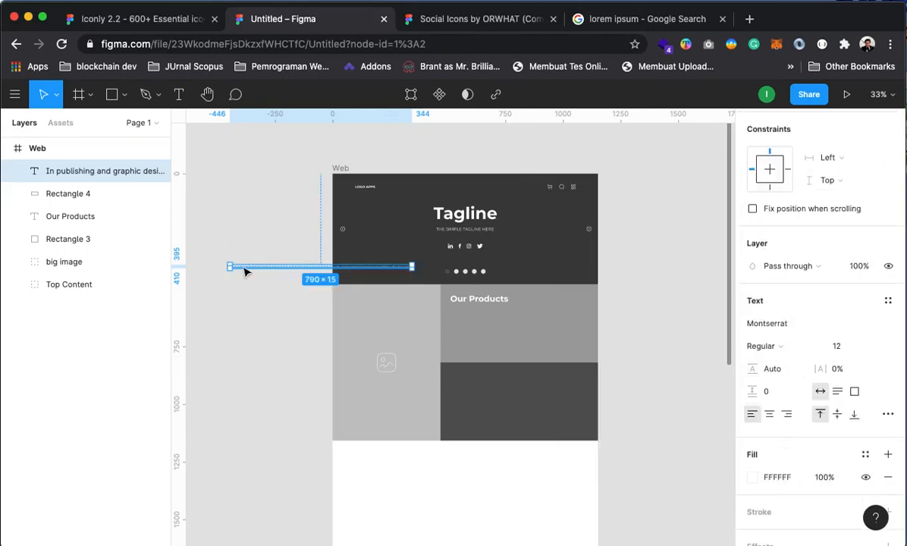
pyautogui.moveTo(247, 271); pyautogui.dragTo(467, 316)
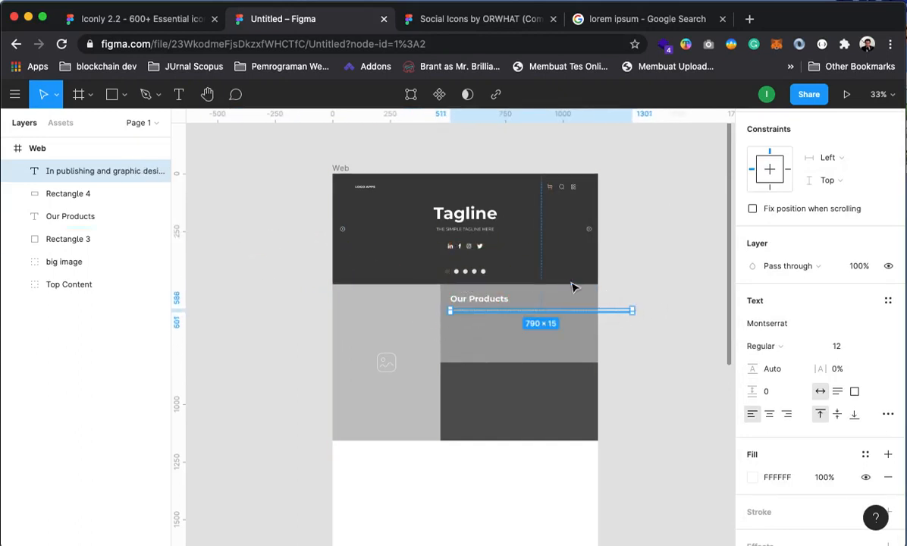
pyautogui.moveTo(632, 310); pyautogui.dragTo(573, 323)
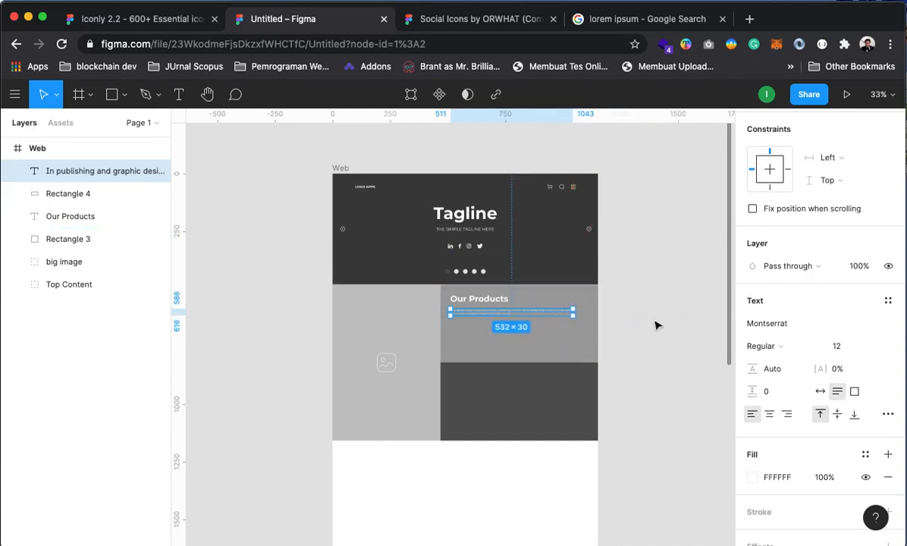
pyautogui.click(635, 319)
pyautogui.scroll(5, 499, 314)
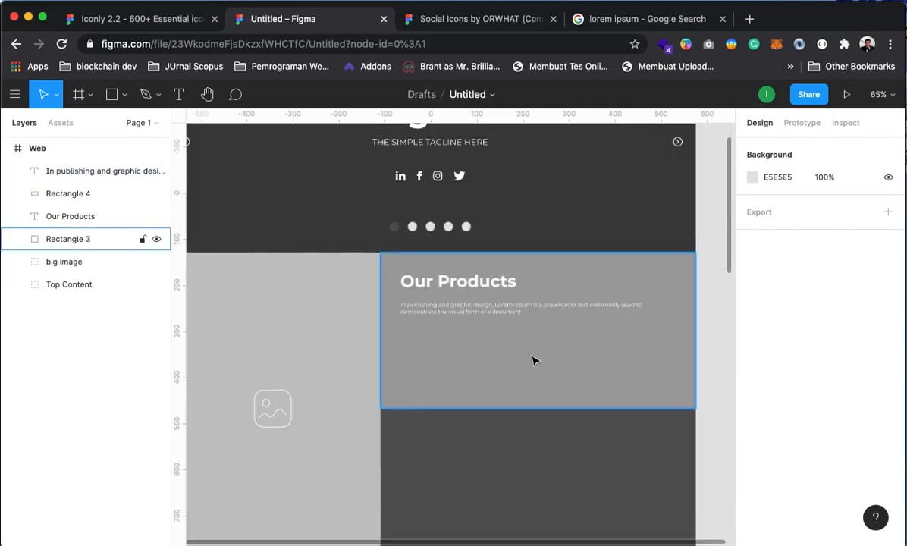
# Copy the full lorem ipsum paragraph from Google and paste it over the placeholder text
pyautogui.click(661, 25)
pyautogui.click(672, 342)
pyautogui.moveTo(647, 321); pyautogui.dragTo(871, 384)
pyautogui.press('super+c')
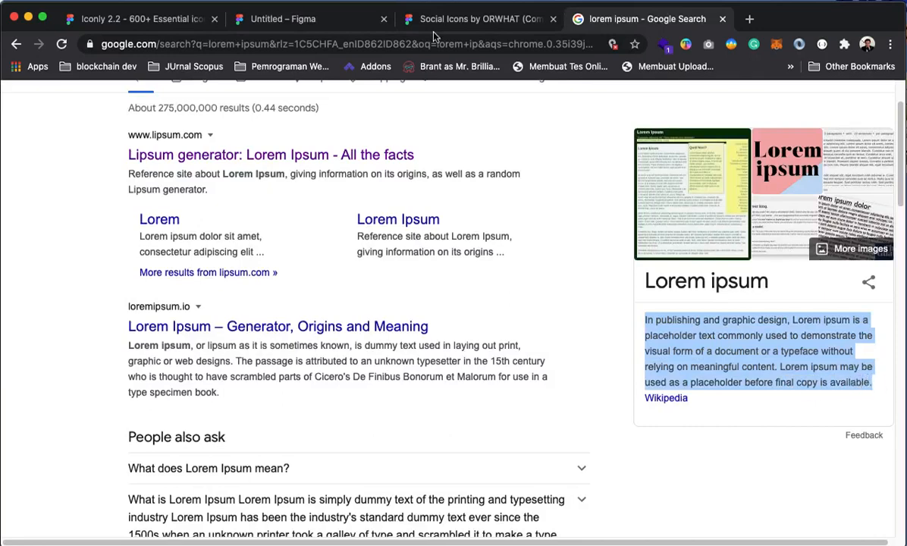
pyautogui.click(283, 19)
pyautogui.doubleClick(495, 313)
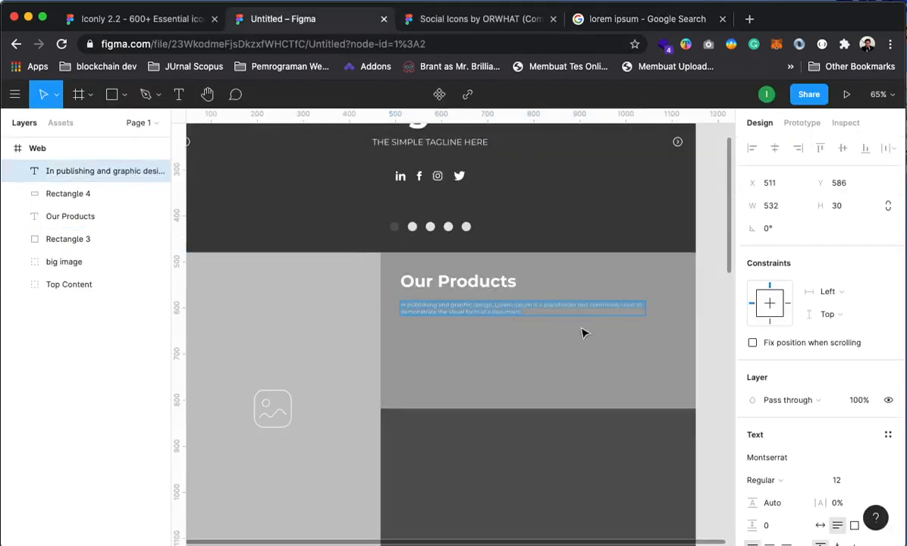
pyautogui.press('super+v')
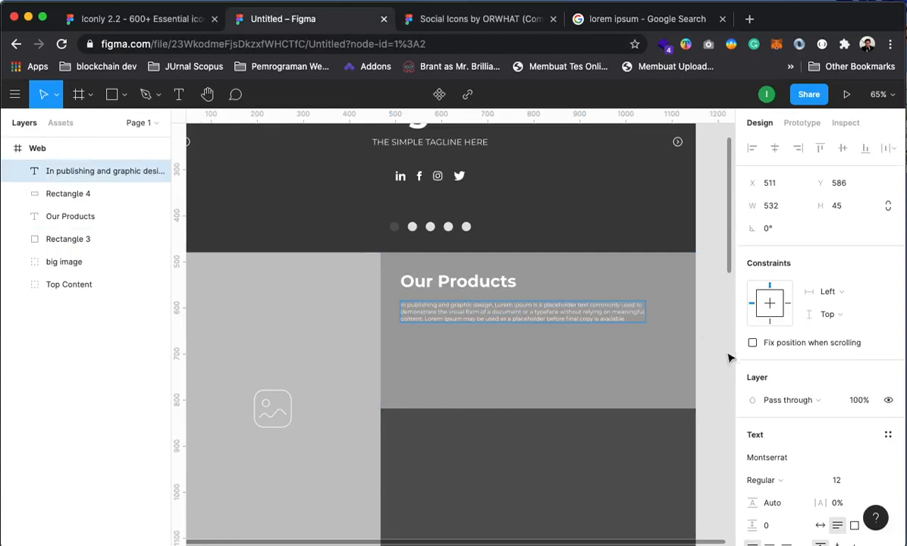
pyautogui.press('Escape')
pyautogui.click(708, 257)
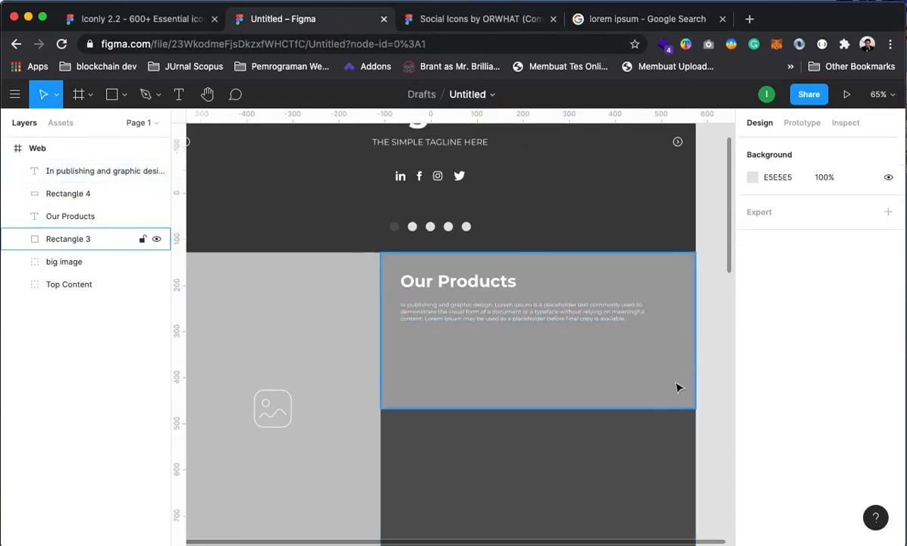
# Set the paragraph's spacing between paragraphs to 30
pyautogui.click(485, 311)
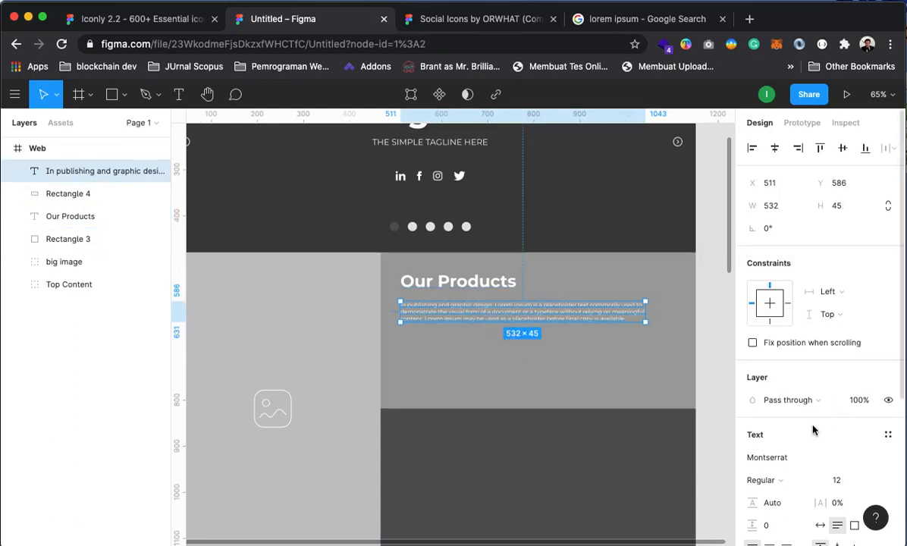
pyautogui.scroll(-3, 811, 432)
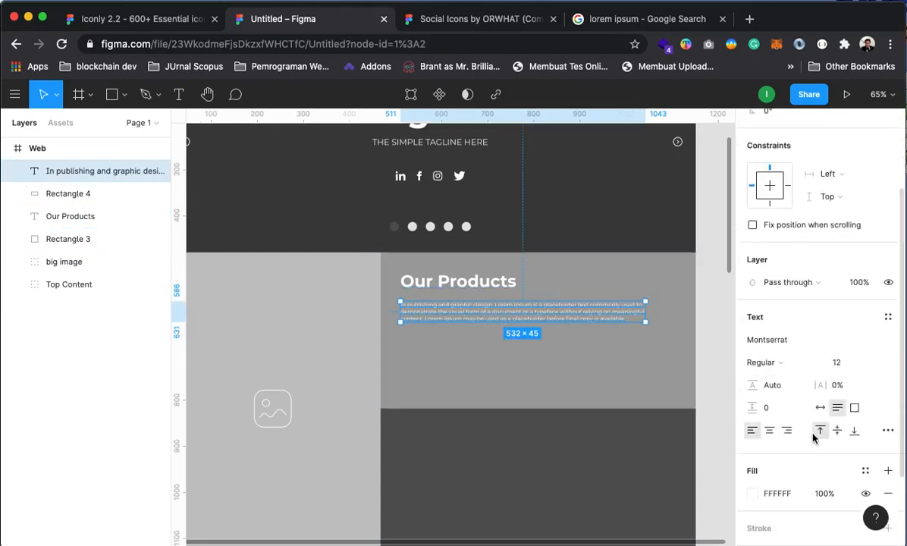
pyautogui.click(769, 408)
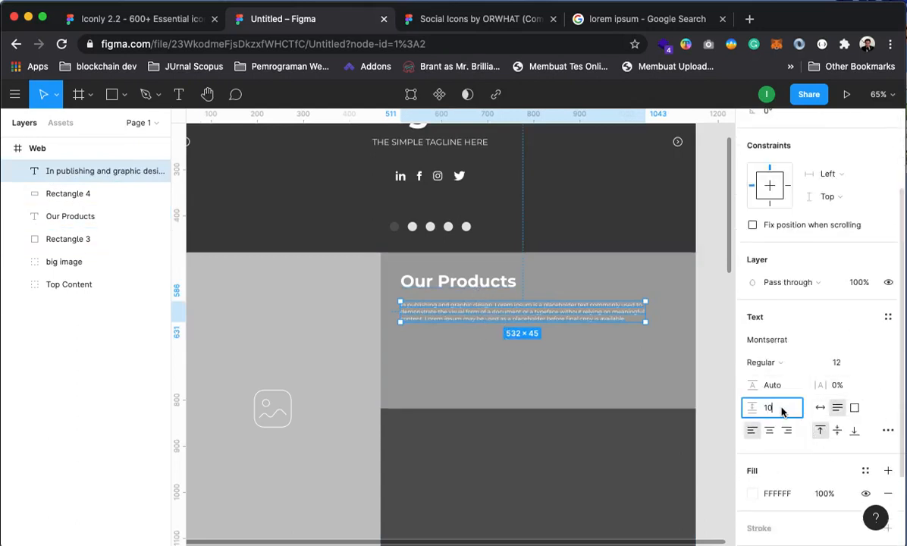
pyautogui.write('10')
pyautogui.press('Return')
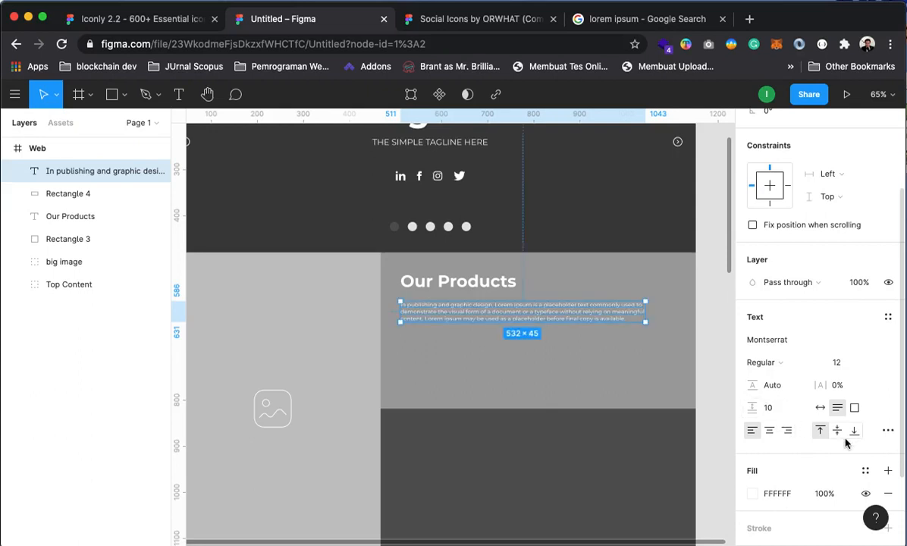
pyautogui.click(753, 407)
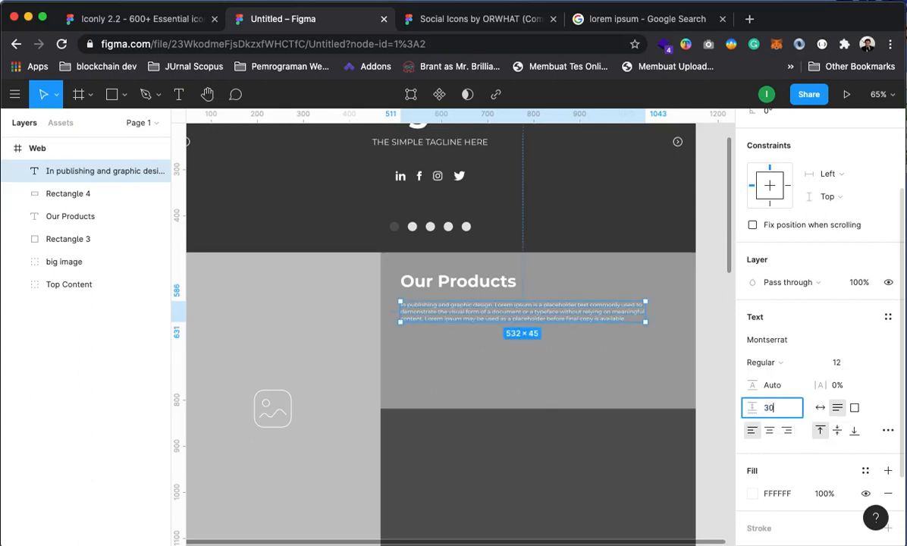
pyautogui.press('Return')
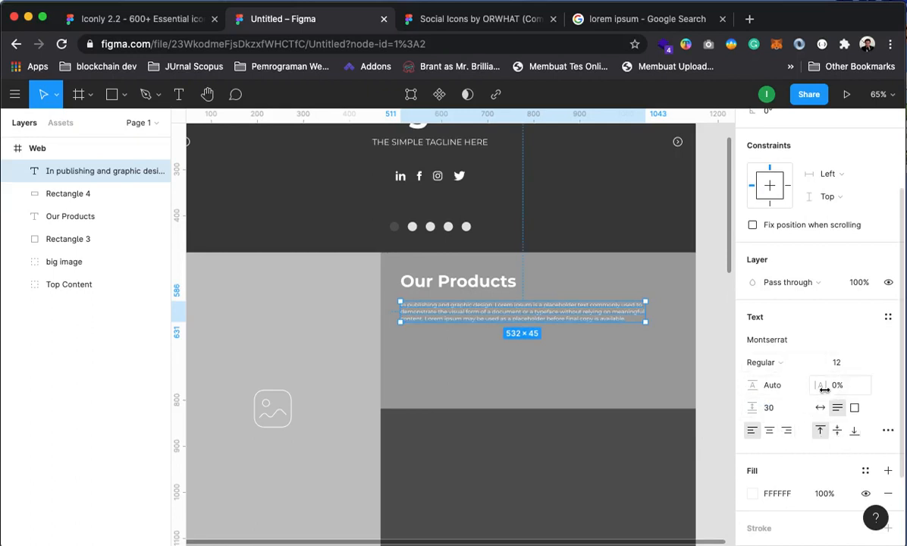
# Set the paragraph's line height to 25
pyautogui.click(769, 386)
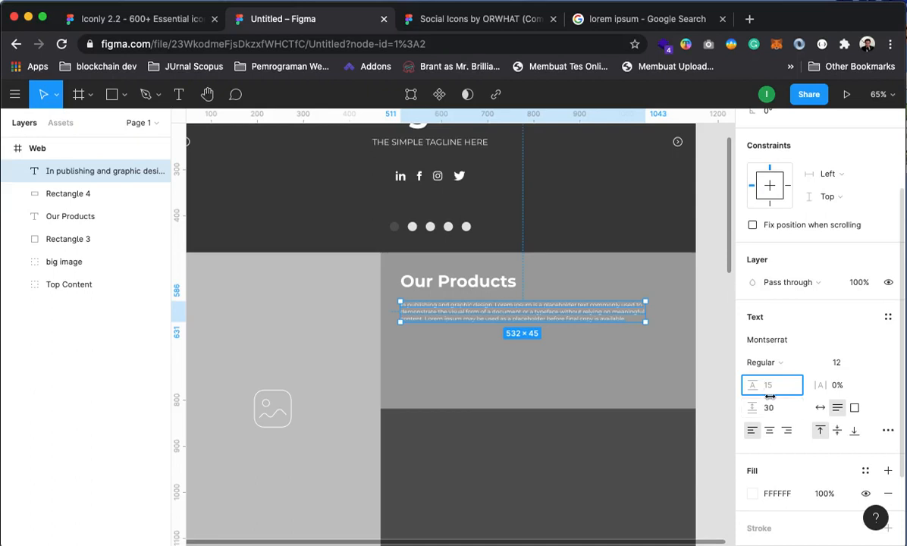
pyautogui.write('30')
pyautogui.press('Return')
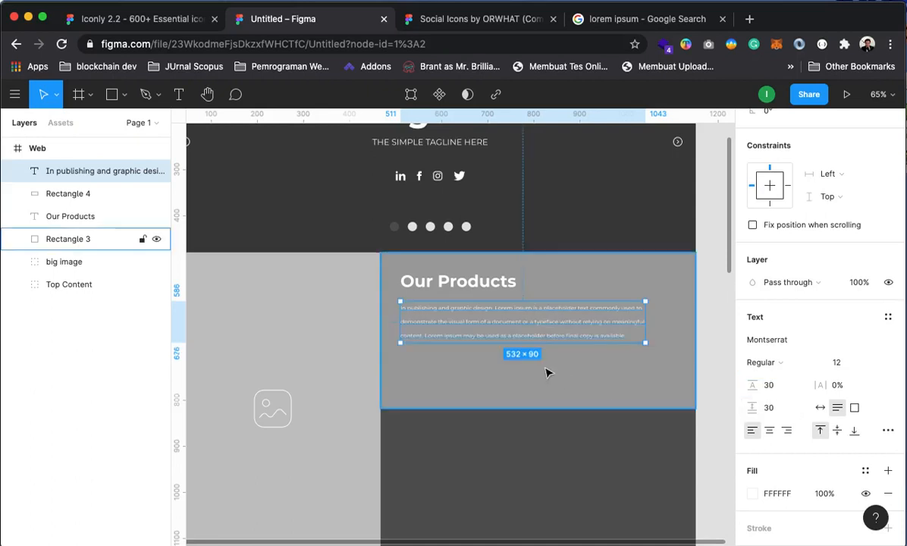
pyautogui.click(775, 390)
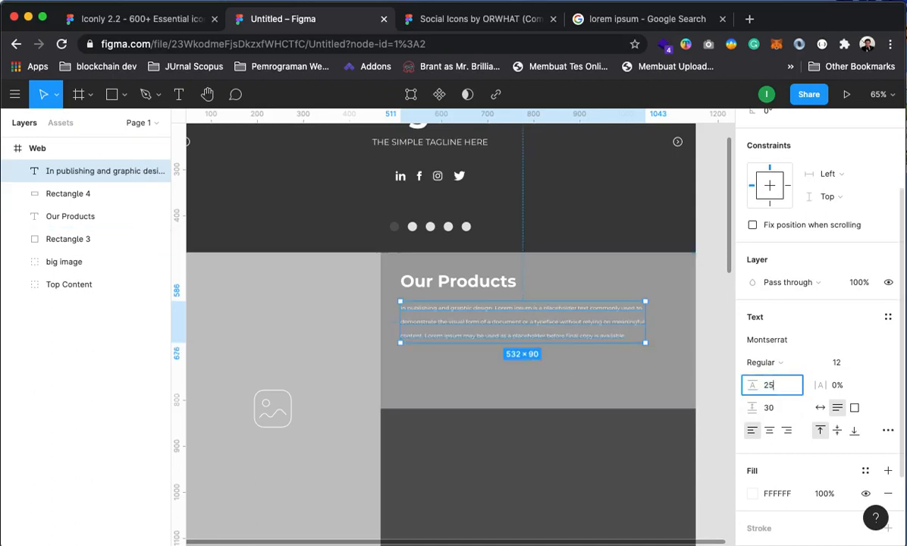
pyautogui.write('25')
pyautogui.press('Return')
# Nudge the paragraph into place under the Our Products heading
pyautogui.click(554, 390)
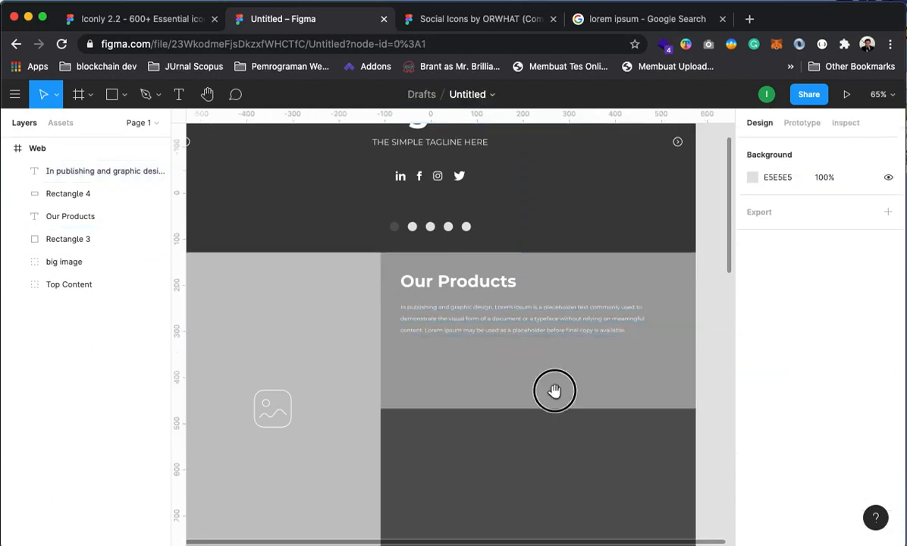
pyautogui.moveTo(554, 391); pyautogui.dragTo(555, 407)
pyautogui.moveTo(430, 338); pyautogui.dragTo(431, 329)
pyautogui.scroll(-1, 553, 391)
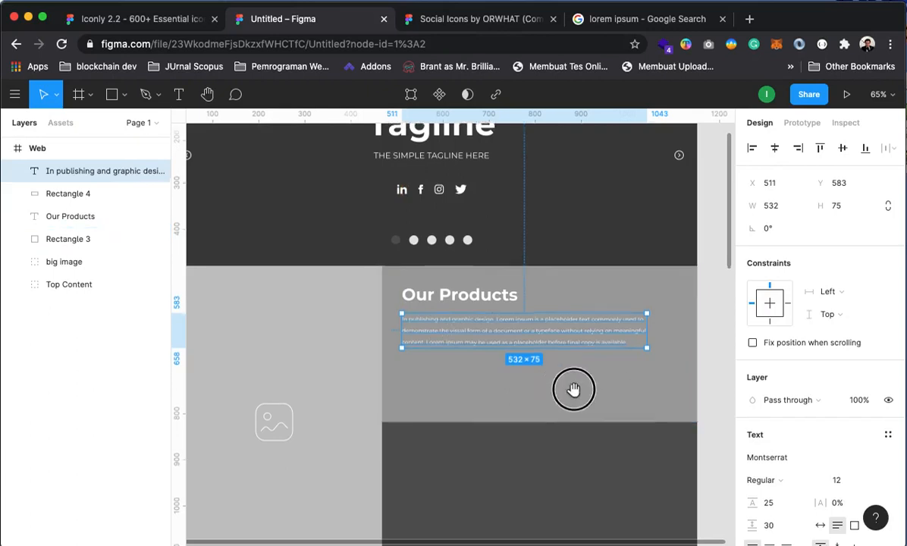
pyautogui.moveTo(574, 389)
pyautogui.mouseDown()
pyautogui.moveTo(540, 390)
pyautogui.moveTo(550, 409)
pyautogui.moveTo(575, 389)
pyautogui.moveTo(599, 400)
pyautogui.moveTo(544, 386)
pyautogui.moveTo(522, 414)
pyautogui.moveTo(535, 347)
pyautogui.moveTo(573, 399)
pyautogui.mouseUp()
# Zoom out to review the page, then zoom back in and reselect the paragraph text layer
pyautogui.keyDown('alt'); pyautogui.click(527, 339); pyautogui.keyUp('alt')
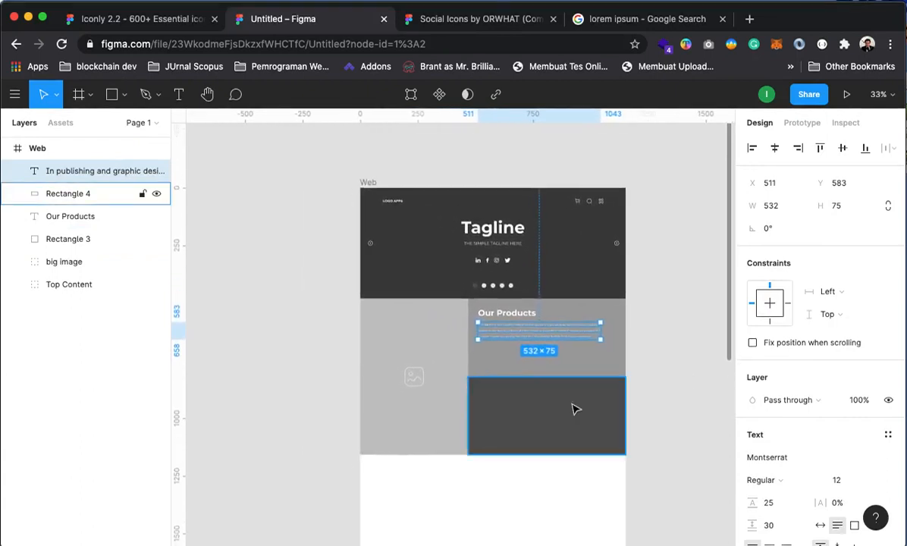
pyautogui.keyDown('alt'); pyautogui.click(519, 333); pyautogui.keyUp('alt')
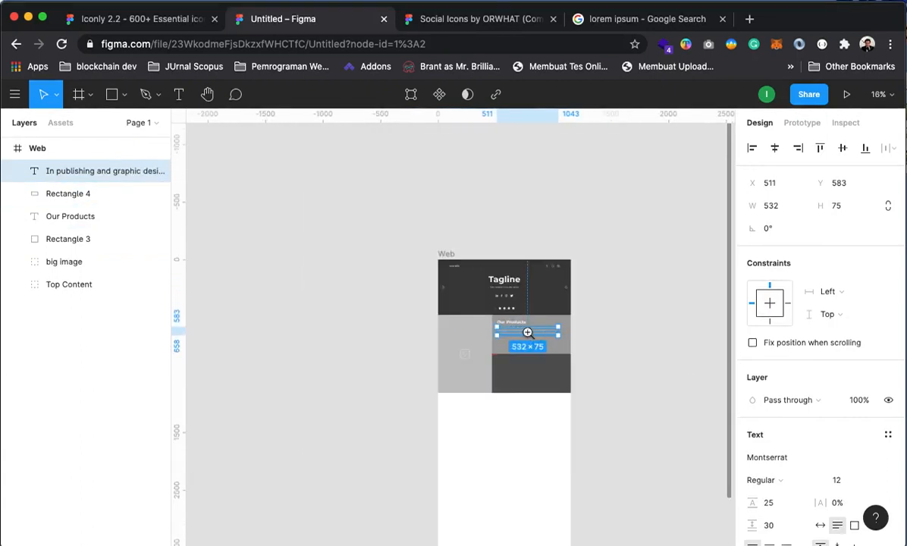
pyautogui.click(528, 332)
pyautogui.click(528, 332)
pyautogui.press('Escape')
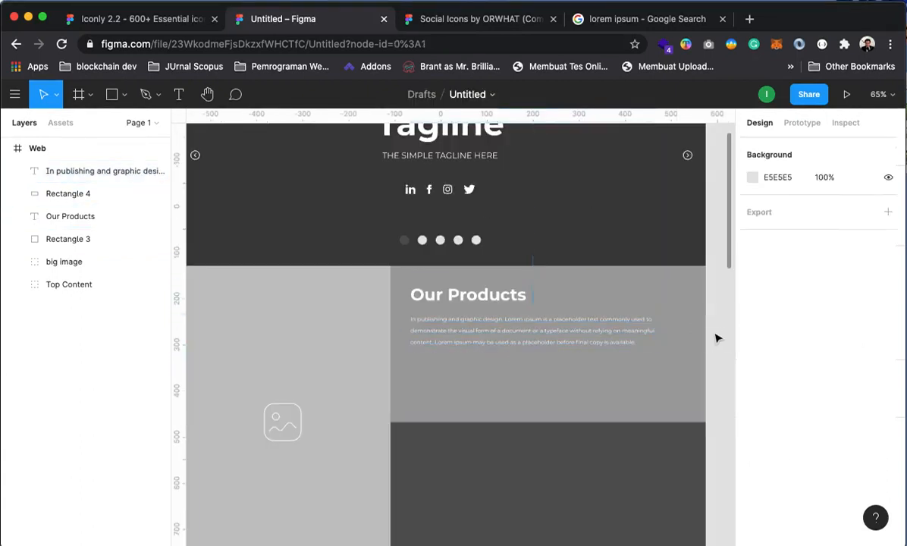
pyautogui.moveTo(429, 399); pyautogui.dragTo(425, 408)
pyautogui.click(423, 397)
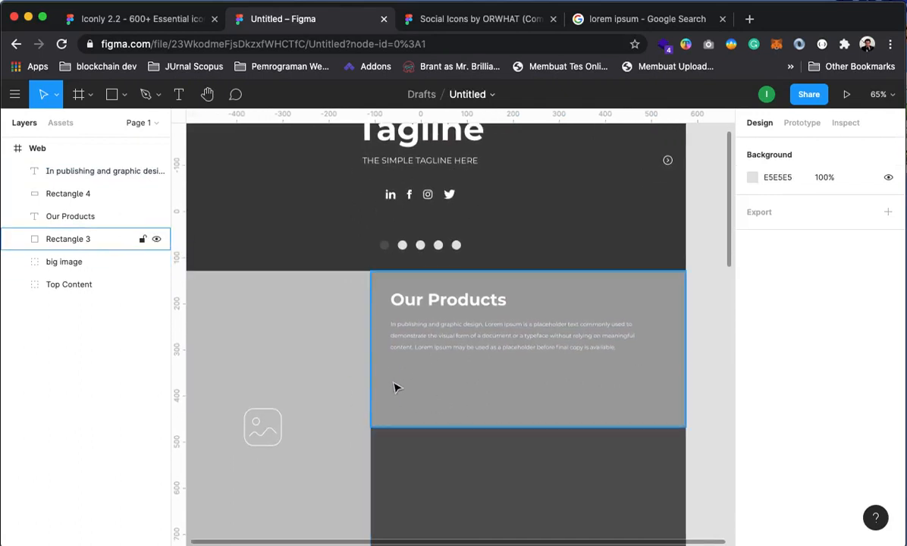
pyautogui.doubleClick(426, 344)
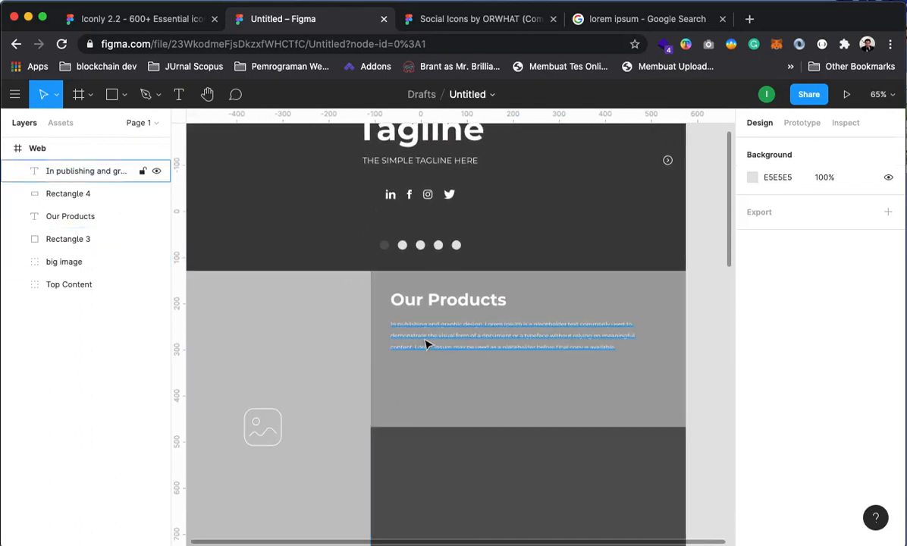
pyautogui.click(97, 171)
pyautogui.moveTo(88, 167); pyautogui.dragTo(72, 220)
pyautogui.click(67, 194)
pyautogui.click(66, 219)
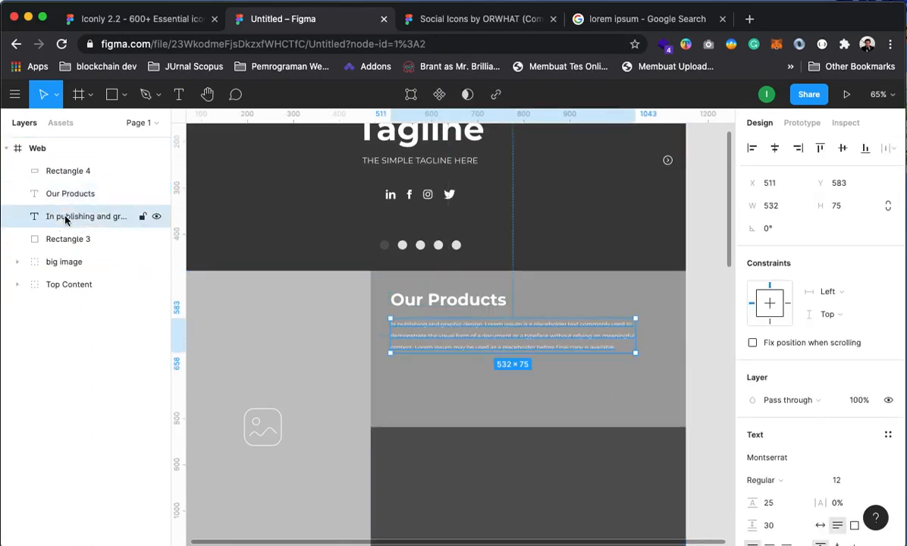
pyautogui.click(63, 245)
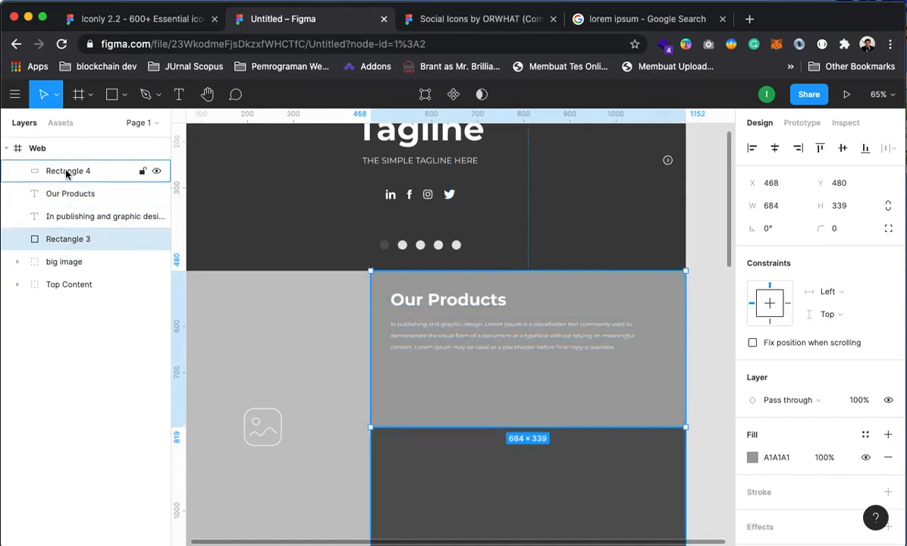
pyautogui.scroll(-1, 455, 439)
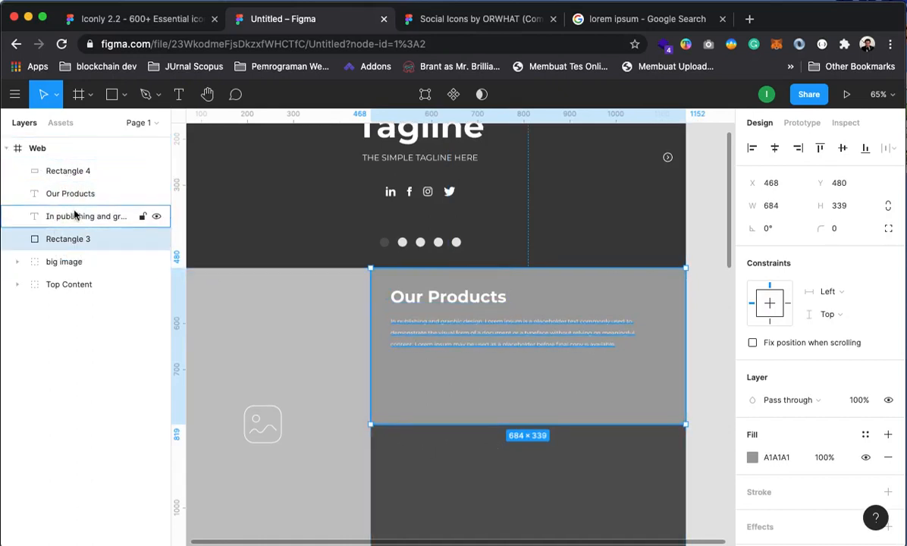
pyautogui.rightClick(67, 247)
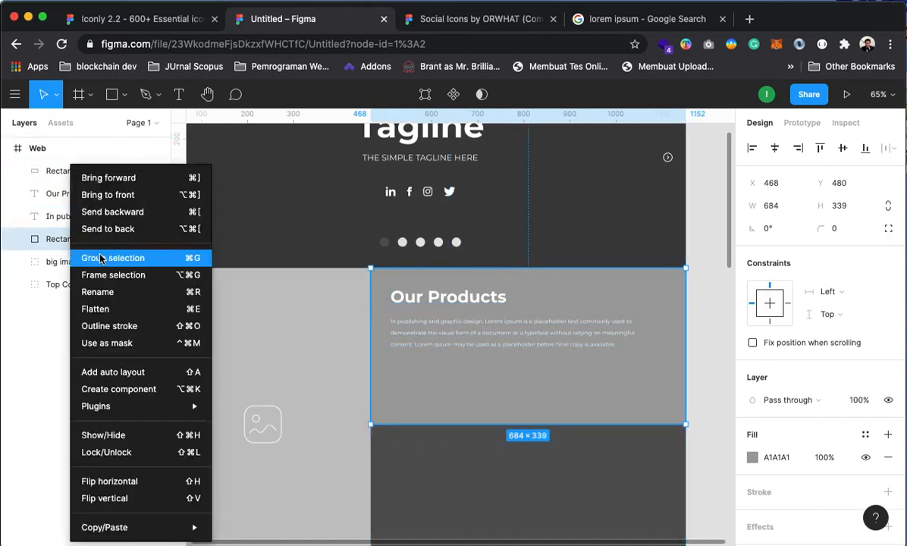
pyautogui.press('Escape')
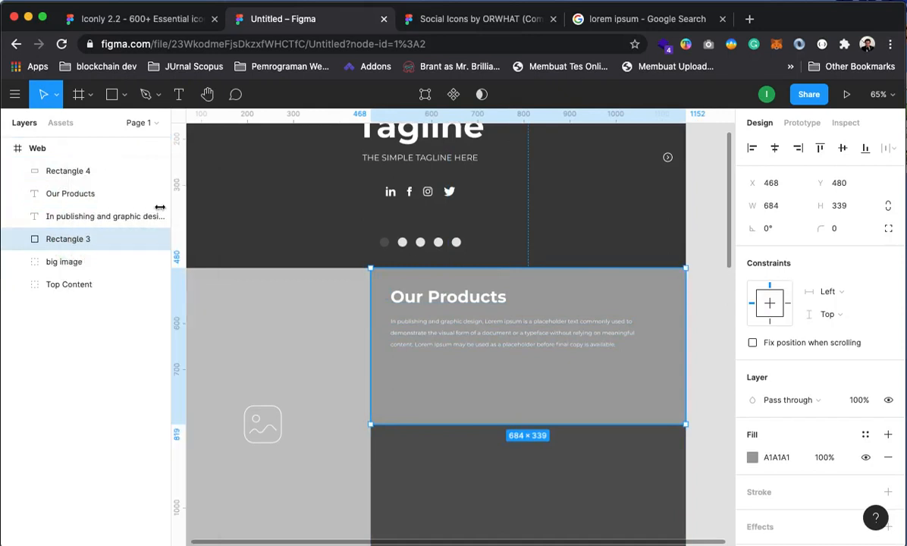
pyautogui.keyDown('shift'); pyautogui.click(70, 195); pyautogui.keyUp('shift')
pyautogui.rightClick(61, 200)
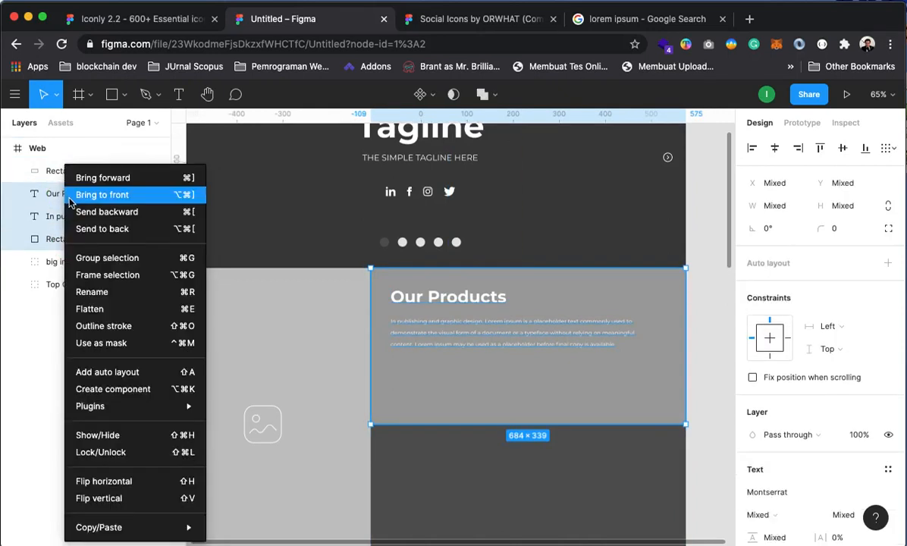
pyautogui.click(84, 257)
pyautogui.rightClick(79, 201)
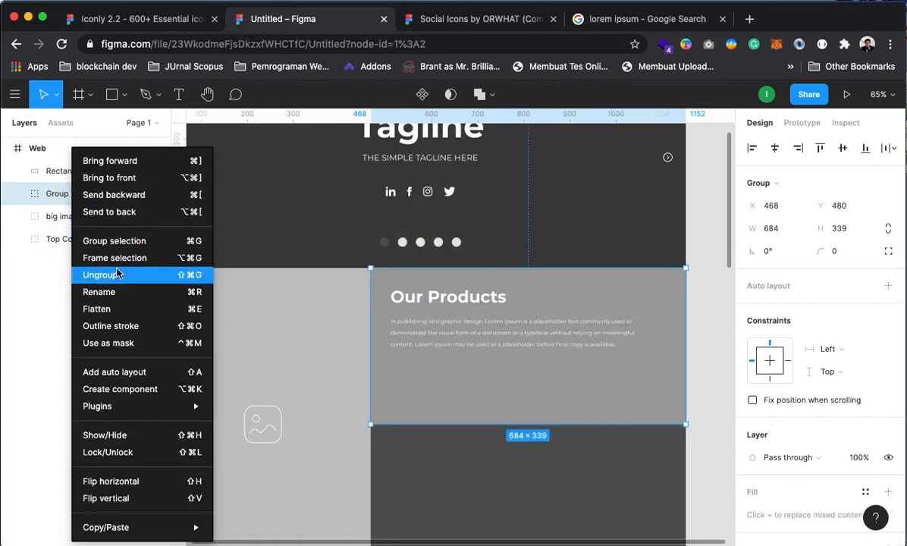
pyautogui.click(108, 289)
pyautogui.write('our products')
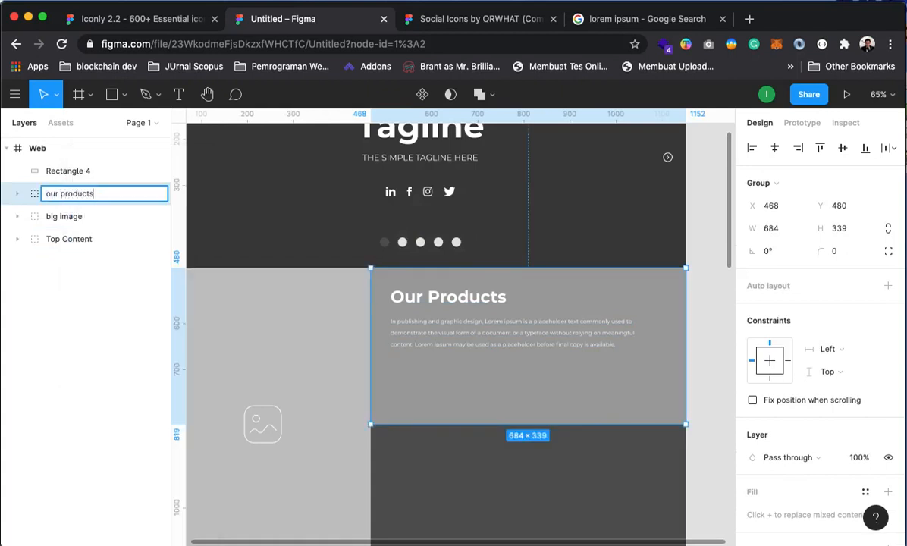
pyautogui.press('Return')
pyautogui.click(17, 194)
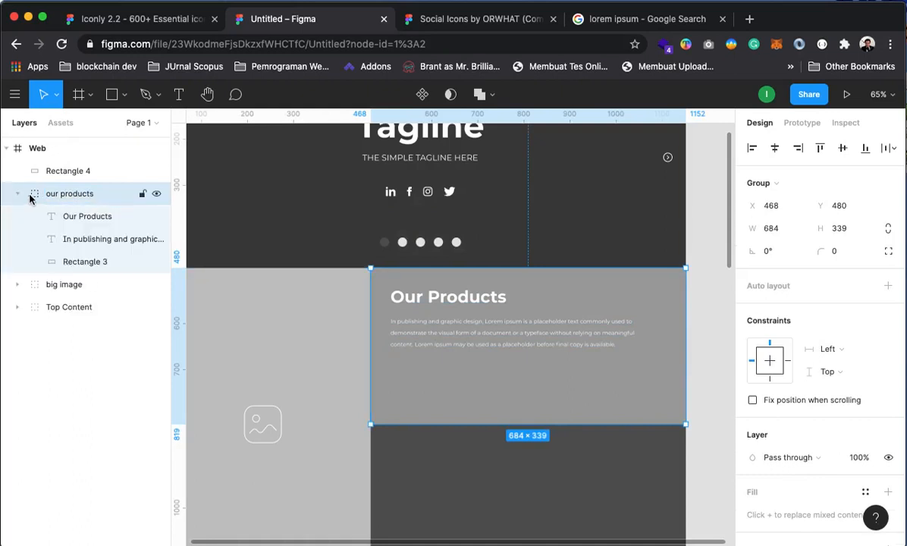
pyautogui.scroll(-4, 526, 419)
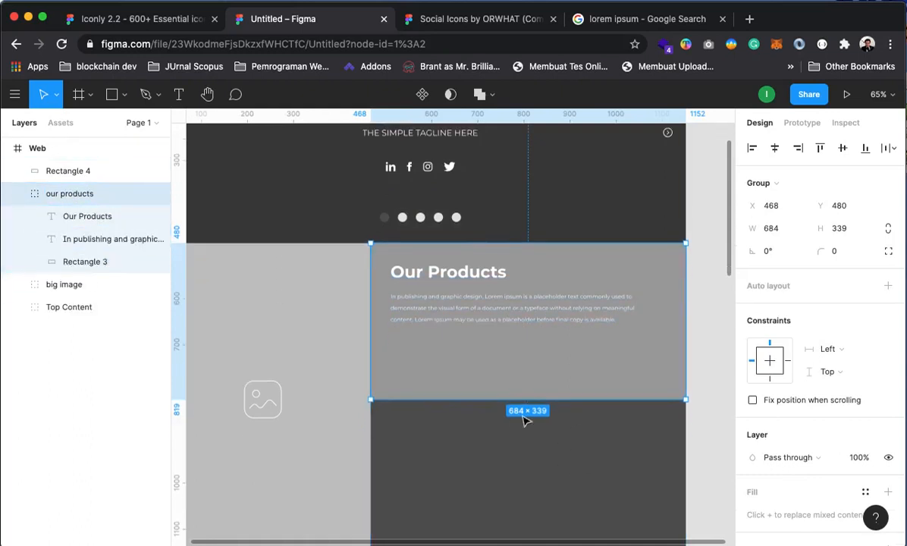
pyautogui.click(705, 329)
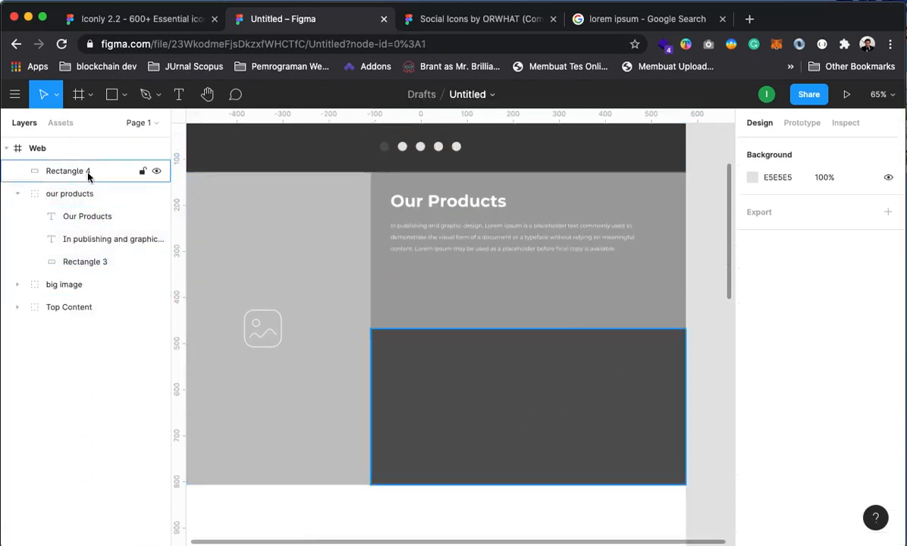
pyautogui.click(42, 187)
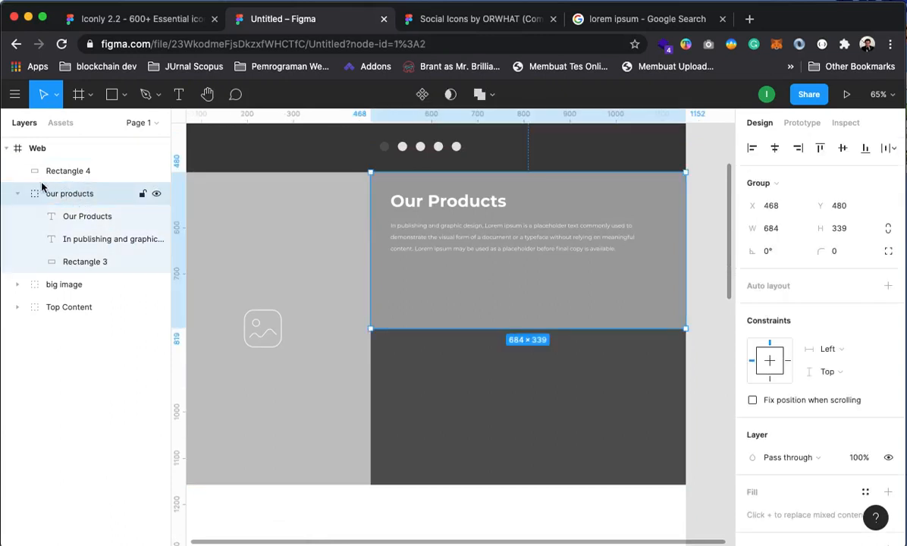
pyautogui.click(123, 94)
# Draw a button rectangle under the Our Products paragraph and move it into the our products group
pyautogui.click(106, 125)
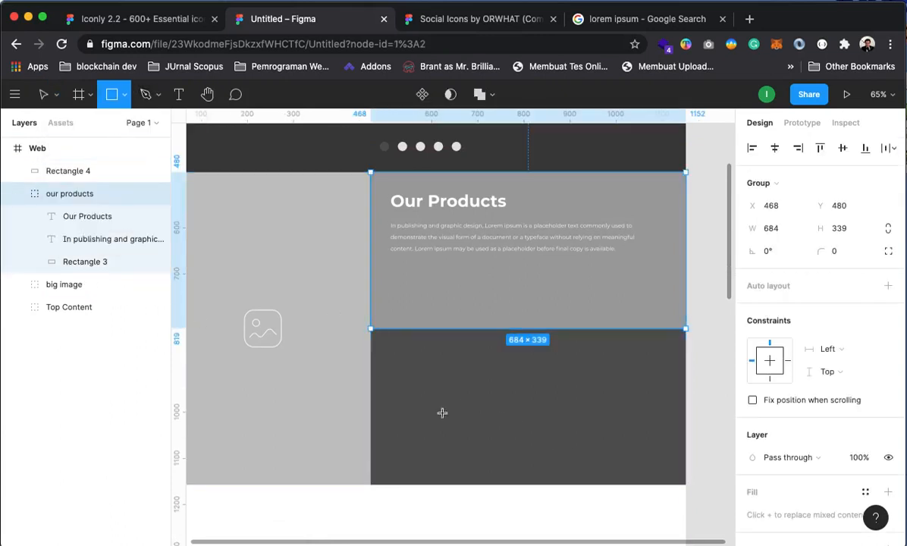
pyautogui.moveTo(391, 281); pyautogui.dragTo(484, 303)
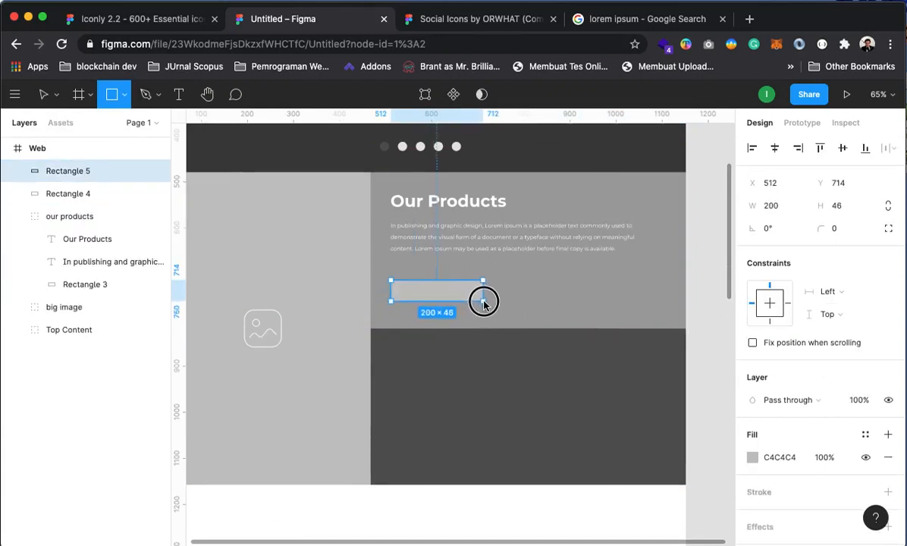
pyautogui.moveTo(77, 173); pyautogui.dragTo(75, 233)
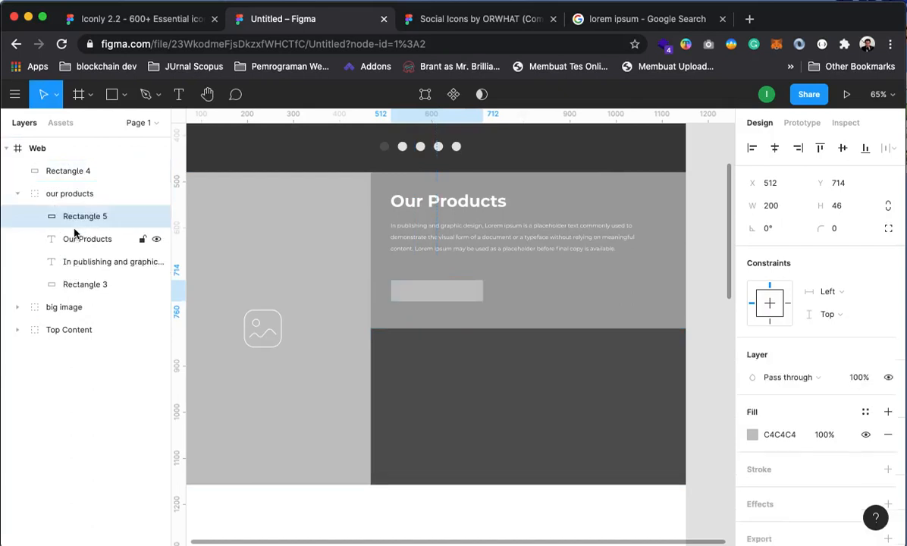
# Round the corners of the 200 × 46 button rectangle to radius 5
pyautogui.click(712, 289)
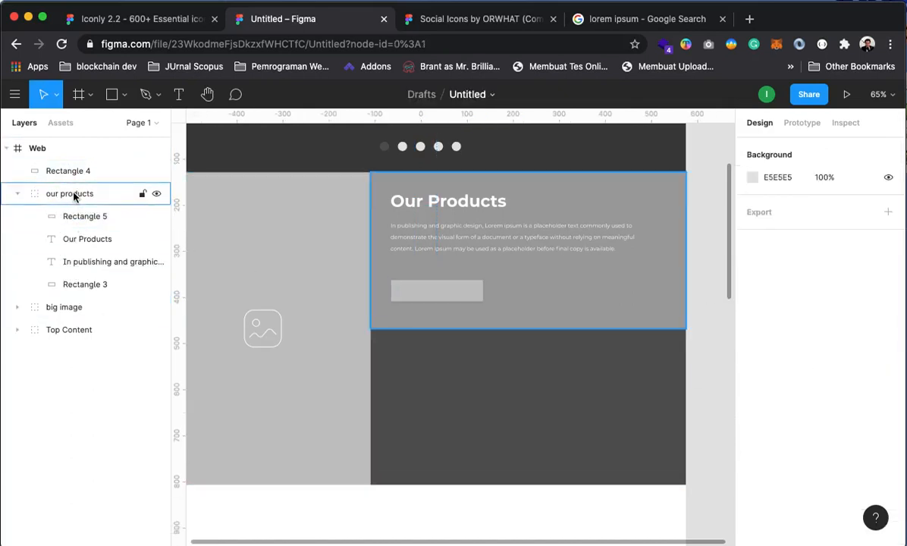
pyautogui.click(416, 296)
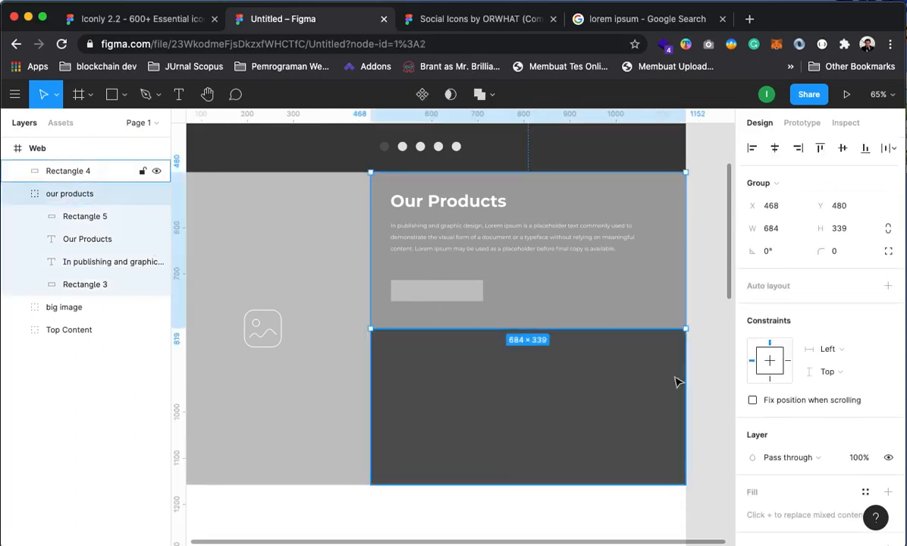
pyautogui.click(699, 371)
pyautogui.moveTo(426, 354)
pyautogui.mouseDown()
pyautogui.moveTo(467, 484)
pyautogui.moveTo(433, 431)
pyautogui.moveTo(417, 359)
pyautogui.mouseUp()
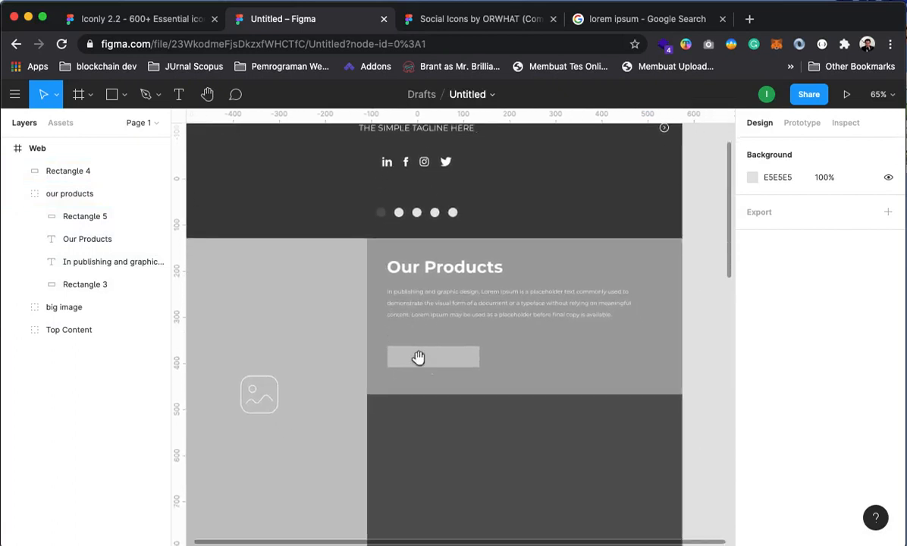
pyautogui.click(421, 366)
pyautogui.click(109, 225)
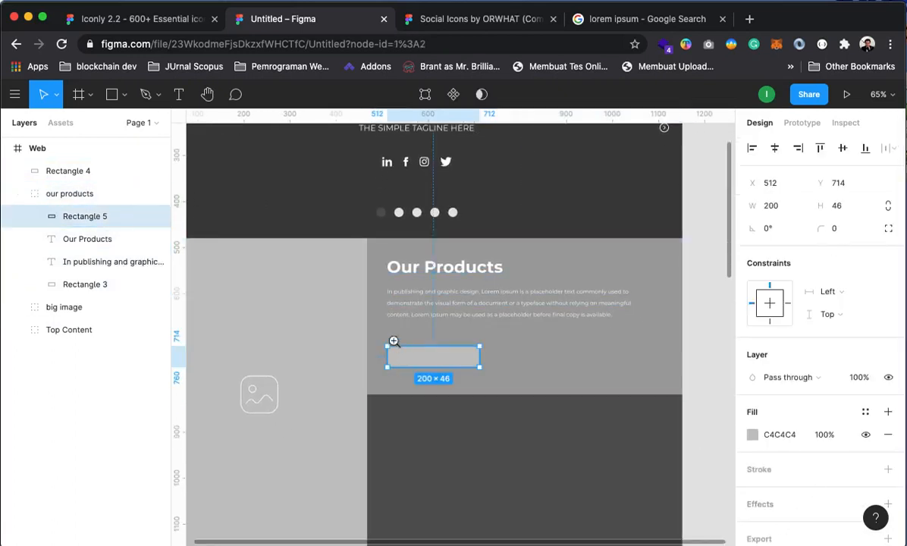
pyautogui.click(414, 356)
pyautogui.click(412, 361)
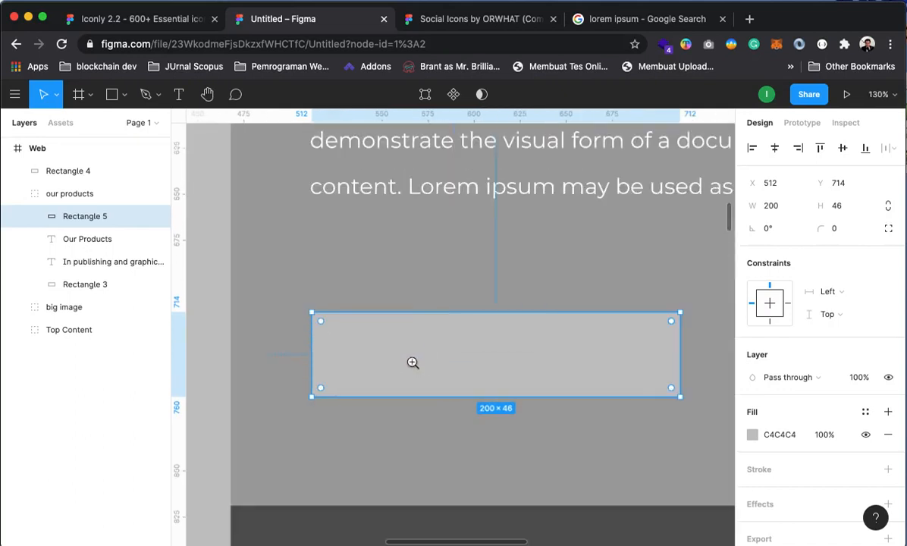
pyautogui.moveTo(323, 325)
pyautogui.mouseDown()
pyautogui.moveTo(331, 326)
pyautogui.moveTo(322, 322)
pyautogui.mouseUp()
# Fill the button rectangle with dark grey 565656 from Document colors
pyautogui.click(408, 271)
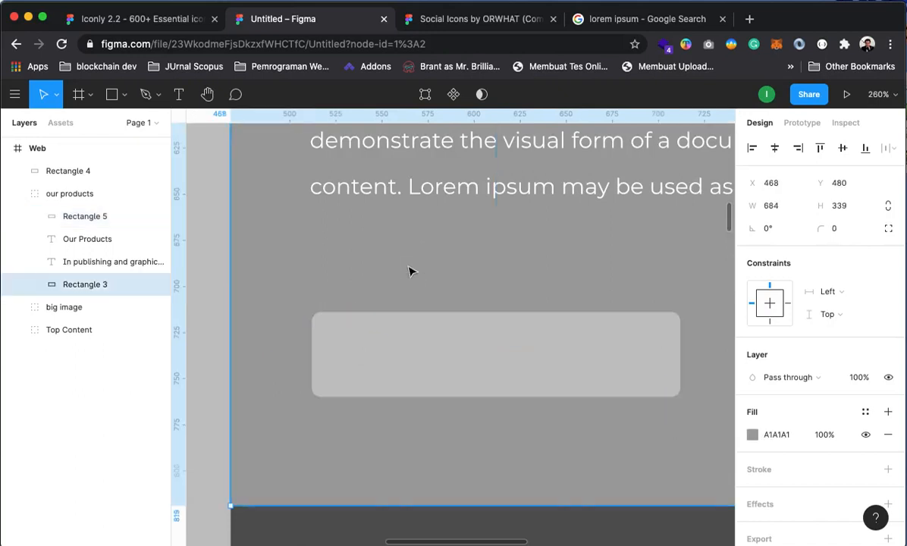
pyautogui.scroll(-10, 448, 308)
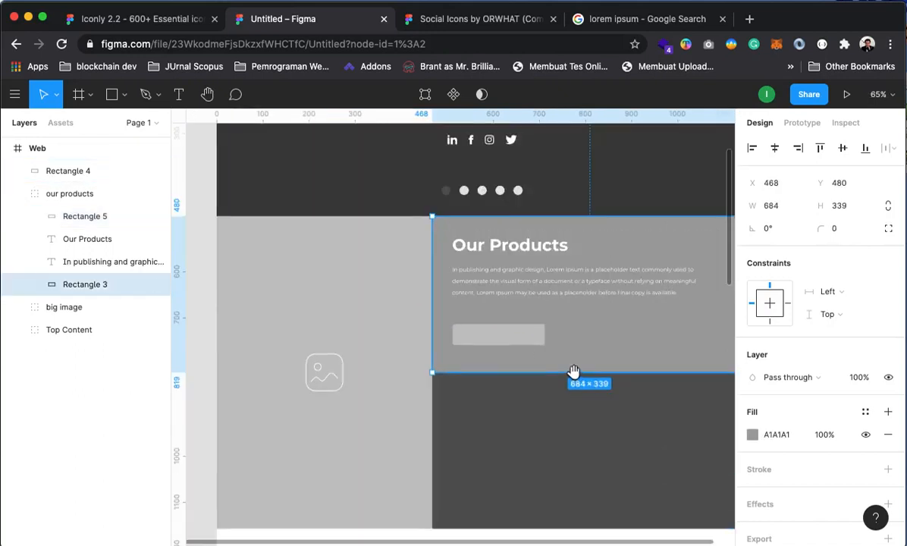
pyautogui.moveTo(465, 421); pyautogui.dragTo(481, 426)
pyautogui.press('Escape')
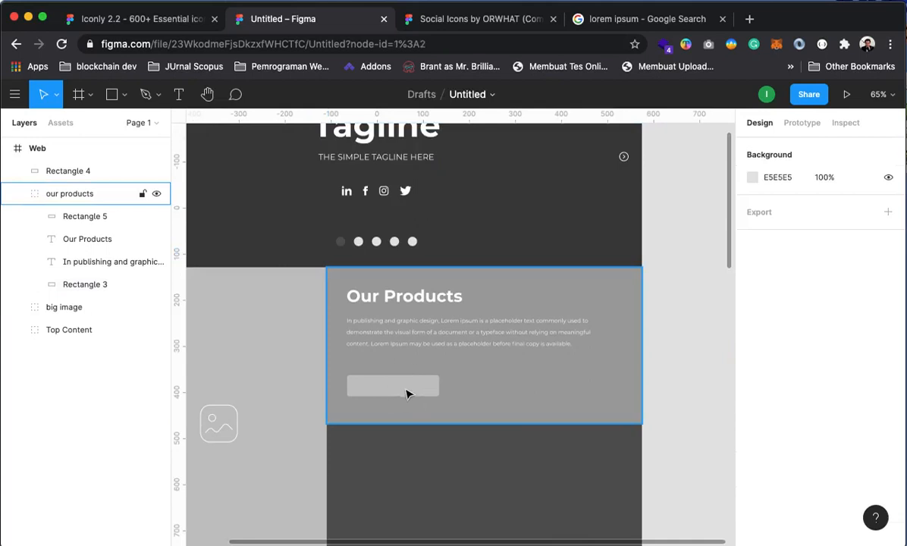
pyautogui.click(407, 394)
pyautogui.click(82, 220)
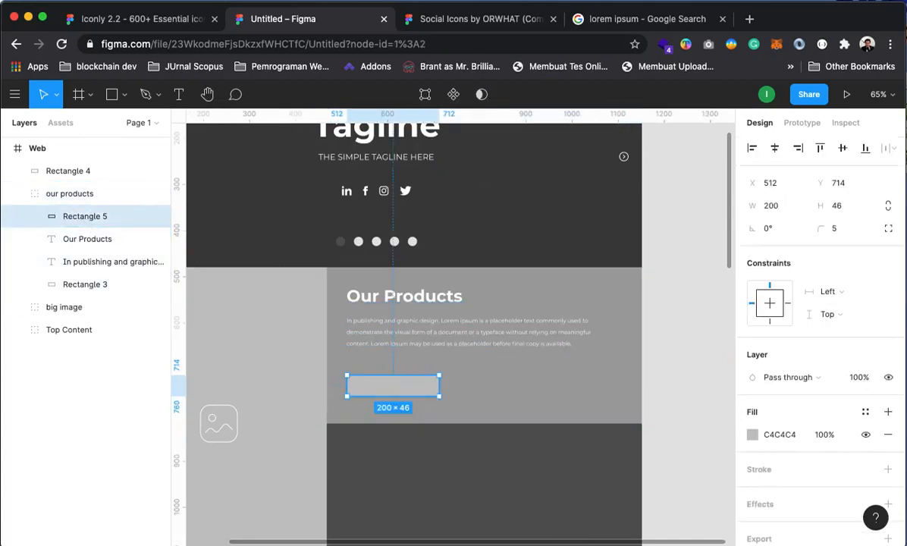
pyautogui.click(752, 434)
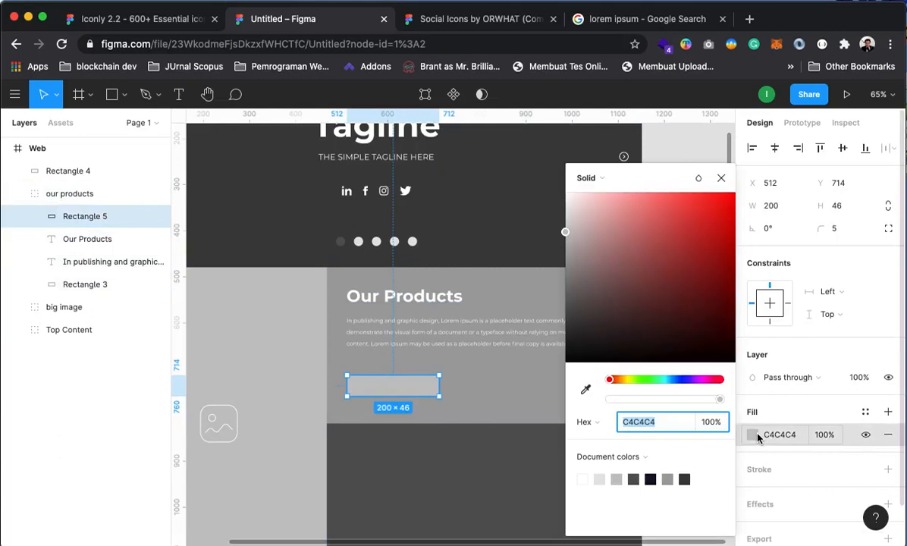
pyautogui.click(650, 479)
pyautogui.click(633, 479)
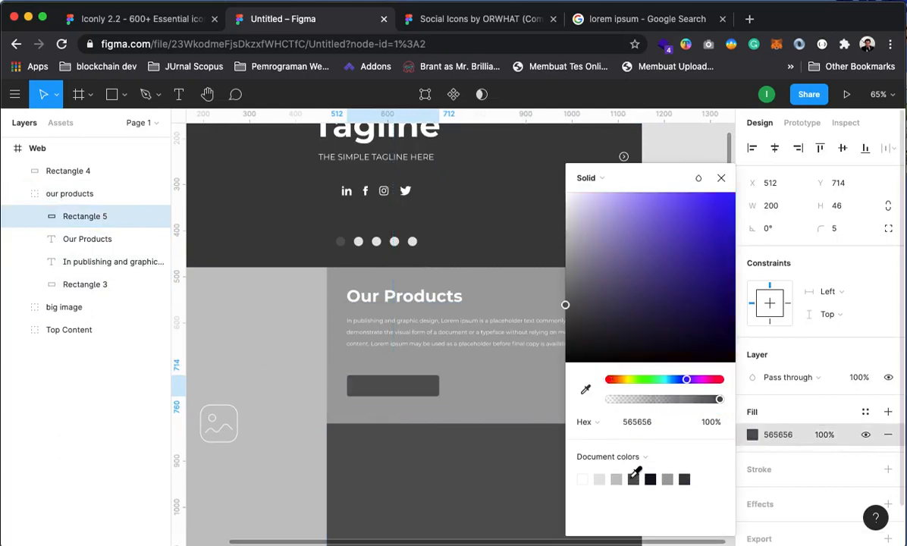
pyautogui.click(683, 479)
pyautogui.click(489, 388)
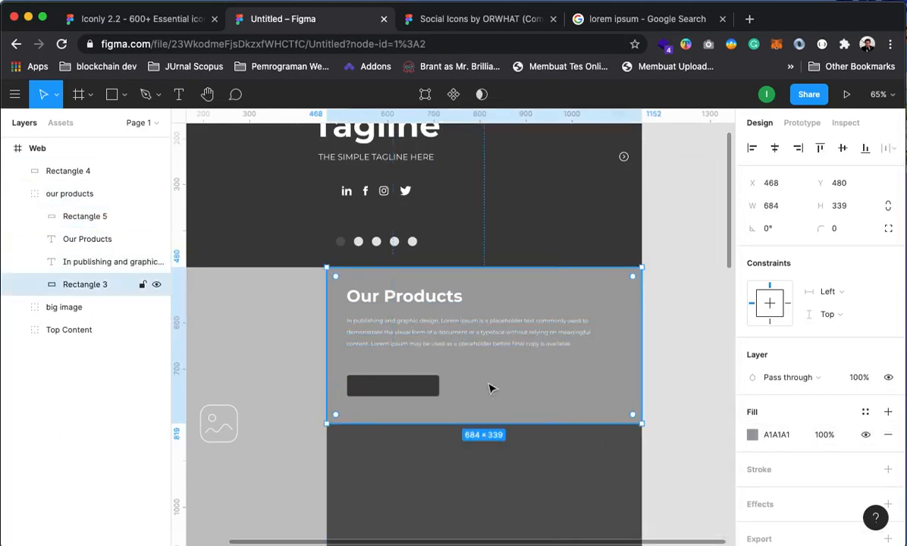
pyautogui.moveTo(526, 433); pyautogui.dragTo(543, 351)
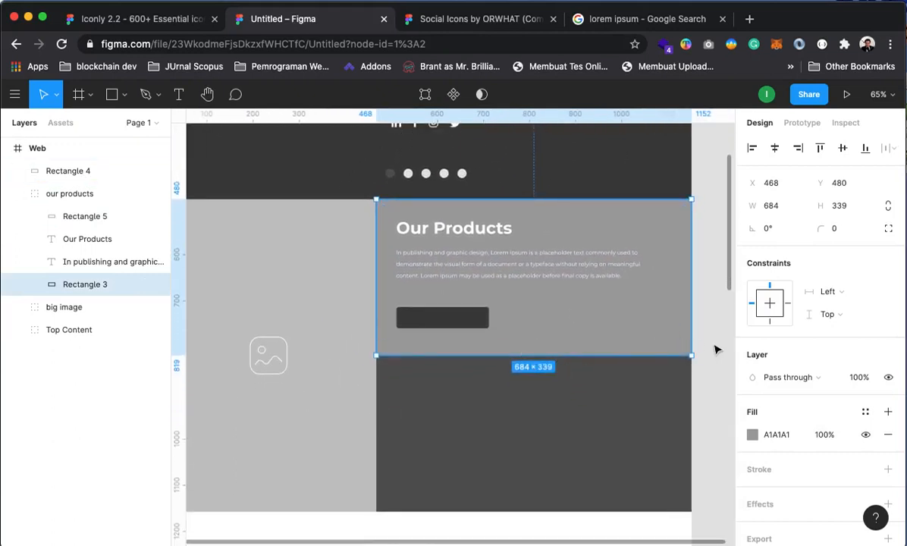
pyautogui.click(713, 343)
pyautogui.click(179, 94)
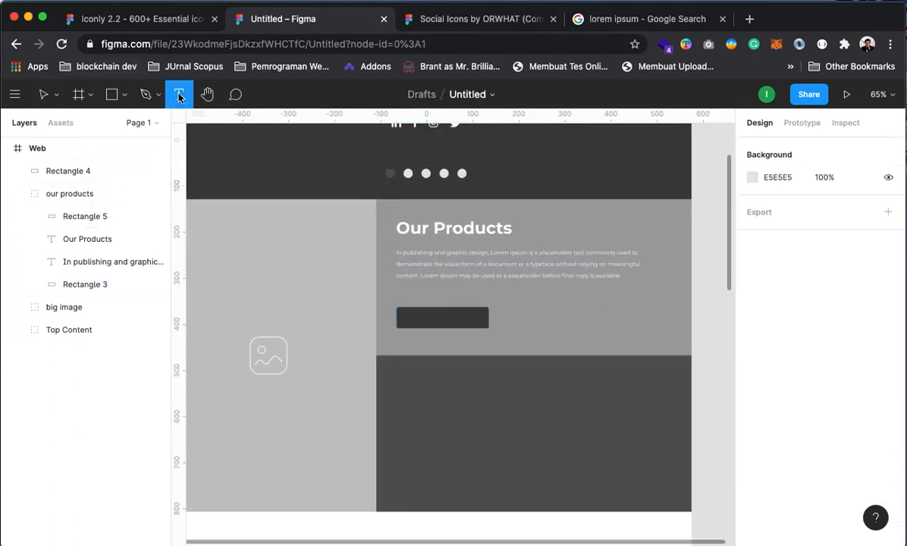
# Add 'Shop Now' text on the dark button at font size 18
pyautogui.click(414, 319)
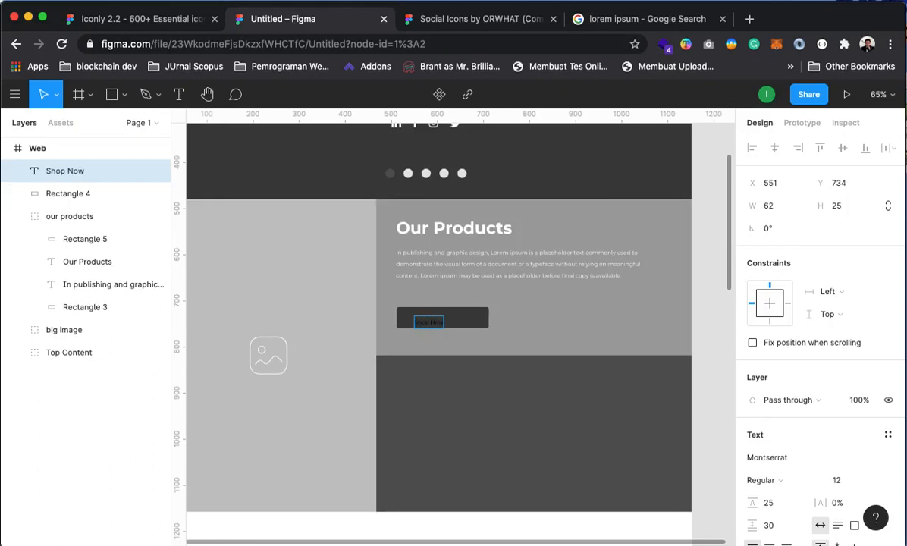
pyautogui.click(713, 359)
pyautogui.moveTo(427, 323); pyautogui.dragTo(444, 323)
pyautogui.scroll(-3, 856, 425)
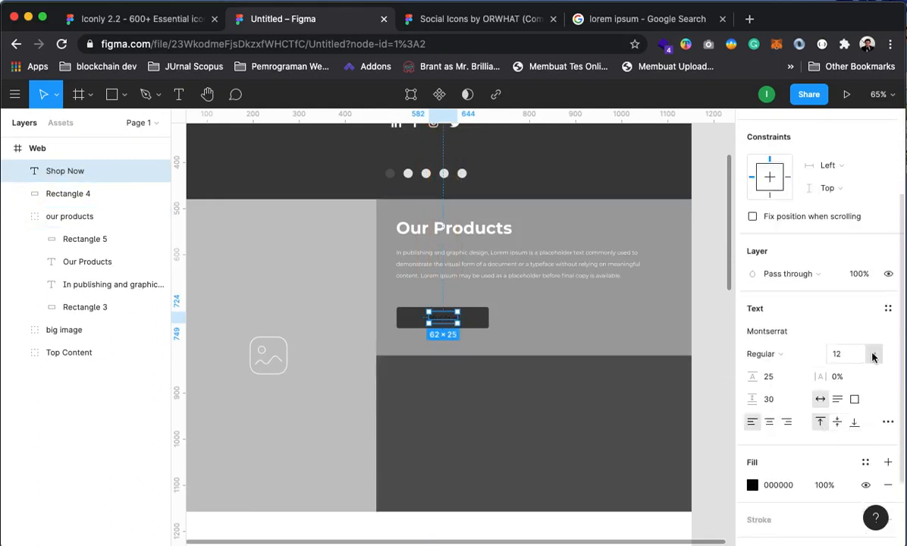
pyautogui.click(872, 357)
pyautogui.click(867, 389)
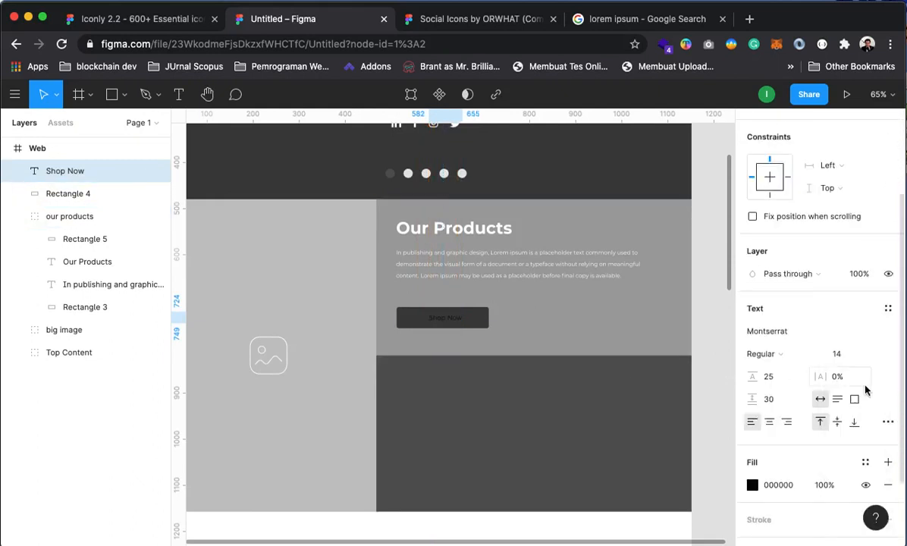
pyautogui.click(883, 353)
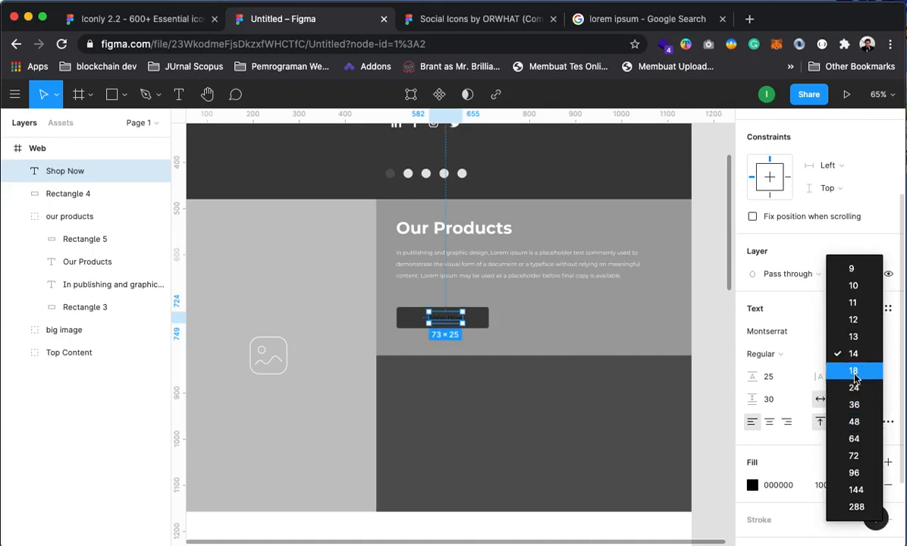
pyautogui.click(846, 388)
pyautogui.moveTo(458, 324); pyautogui.dragTo(450, 320)
# Make the Shop Now label white FFFFFF and Bold, centred on the button
pyautogui.click(752, 484)
pyautogui.moveTo(607, 247); pyautogui.dragTo(563, 167)
pyautogui.click(720, 178)
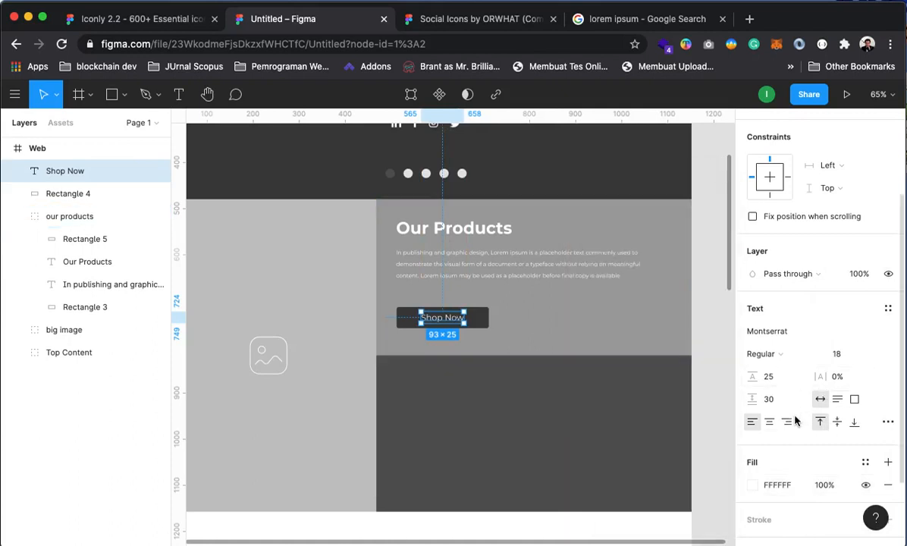
pyautogui.click(783, 352)
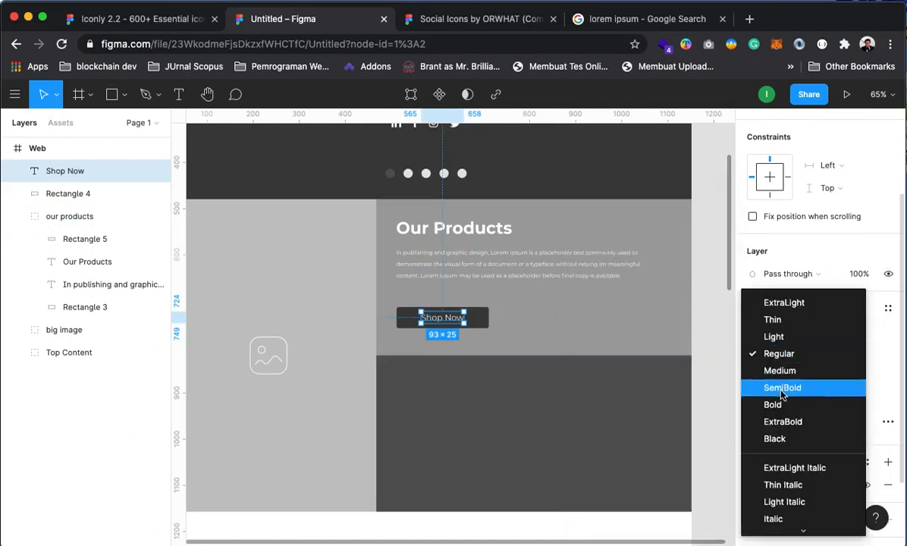
pyautogui.click(782, 388)
pyautogui.click(787, 354)
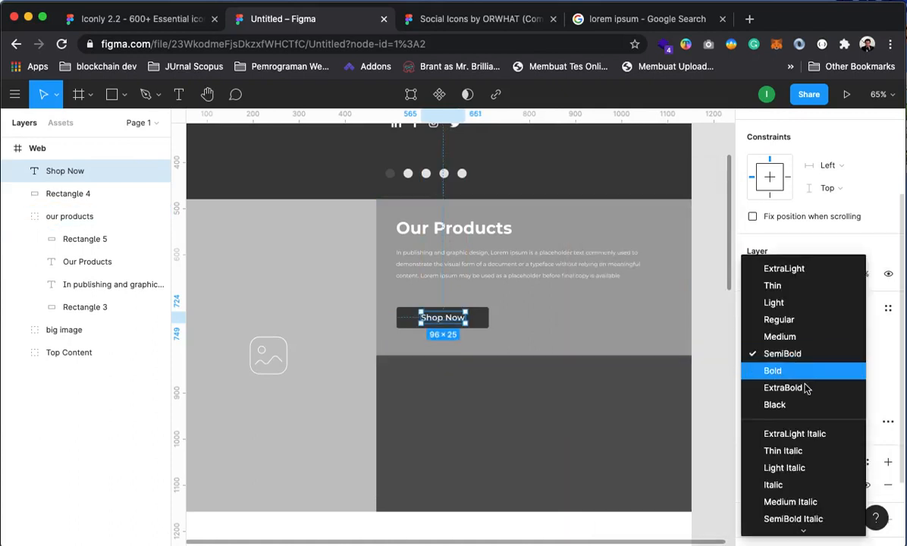
pyautogui.click(773, 370)
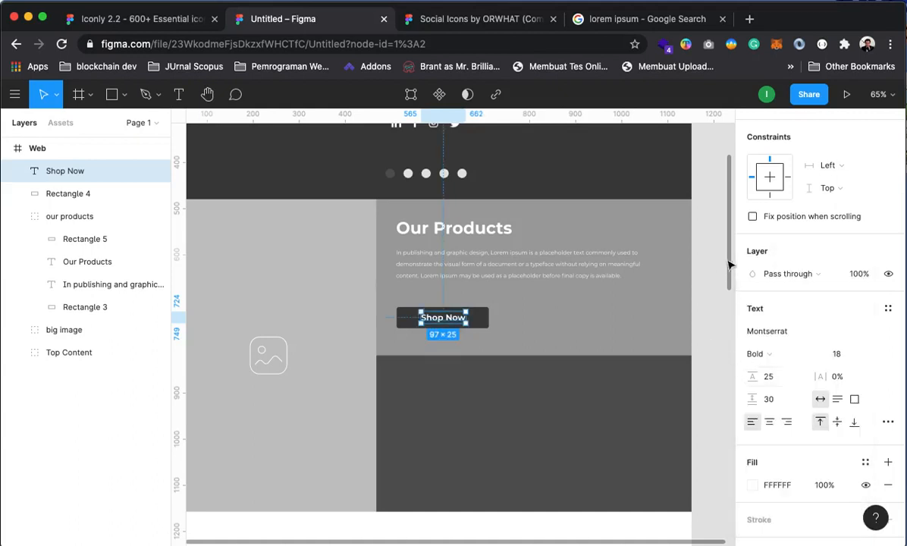
pyautogui.press('Escape')
pyautogui.moveTo(439, 321); pyautogui.dragTo(440, 322)
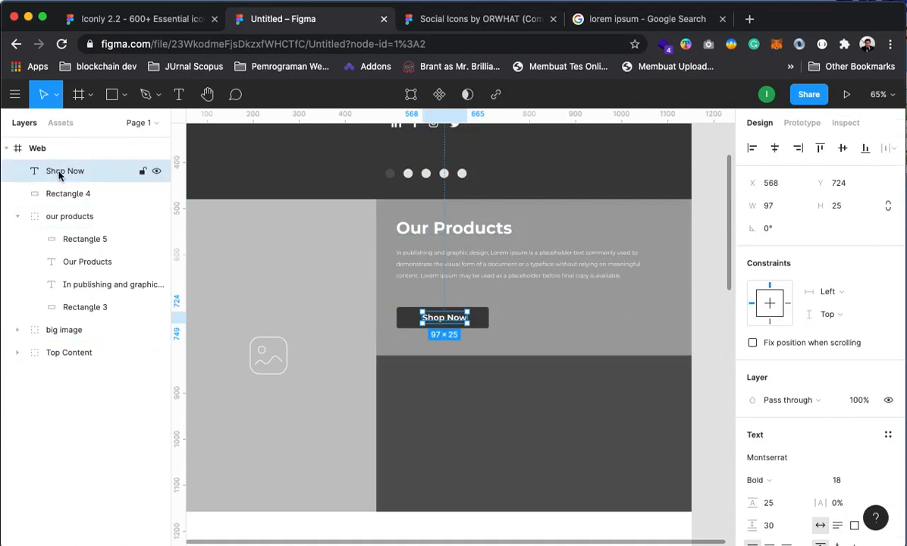
# Group the Shop Now text and dark button rectangle inside the our products group
pyautogui.moveTo(63, 175); pyautogui.dragTo(90, 228)
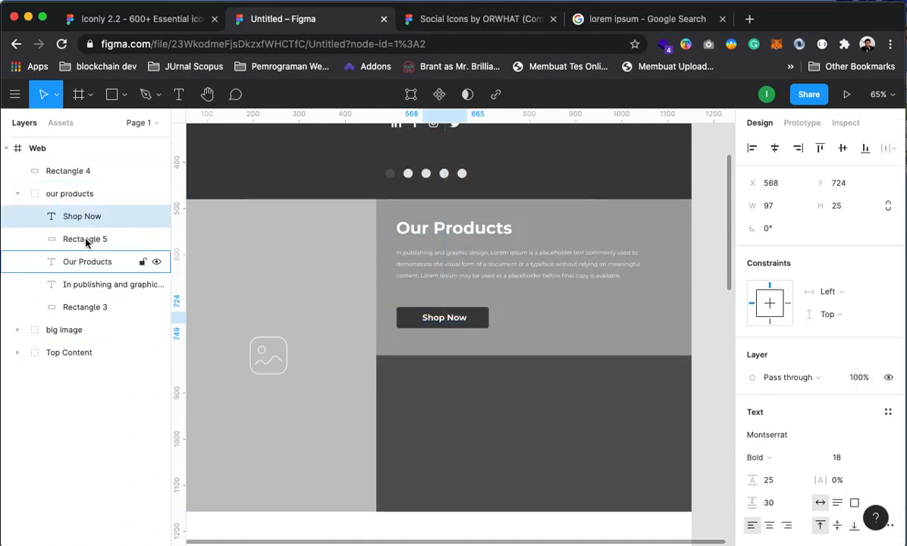
pyautogui.click(81, 240)
pyautogui.click(75, 219)
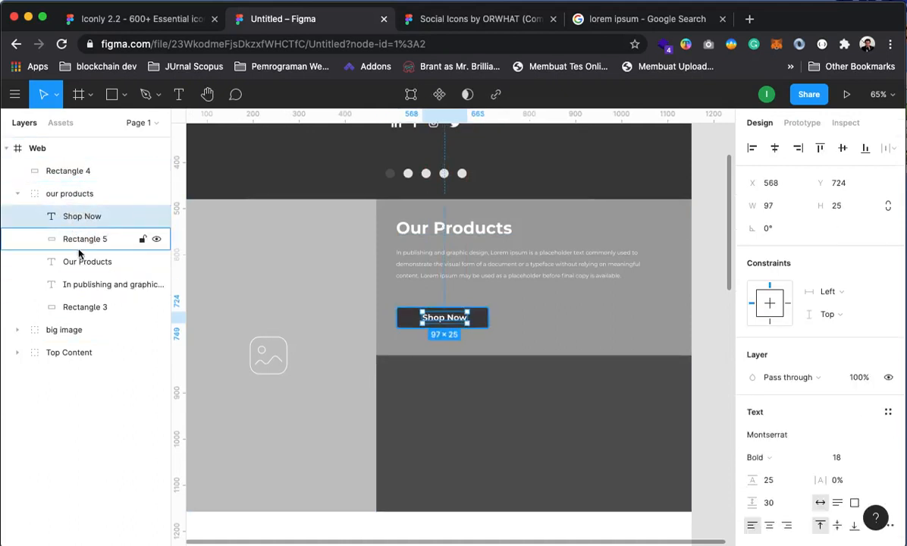
pyautogui.click(74, 241)
pyautogui.keyDown('shift'); pyautogui.click(75, 220); pyautogui.keyUp('shift')
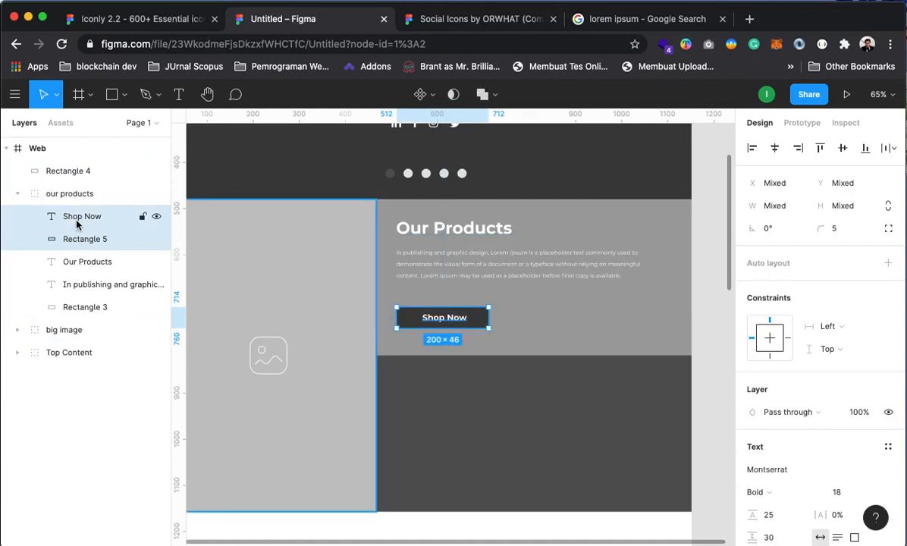
pyautogui.press('super+g')
pyautogui.rightClick(85, 220)
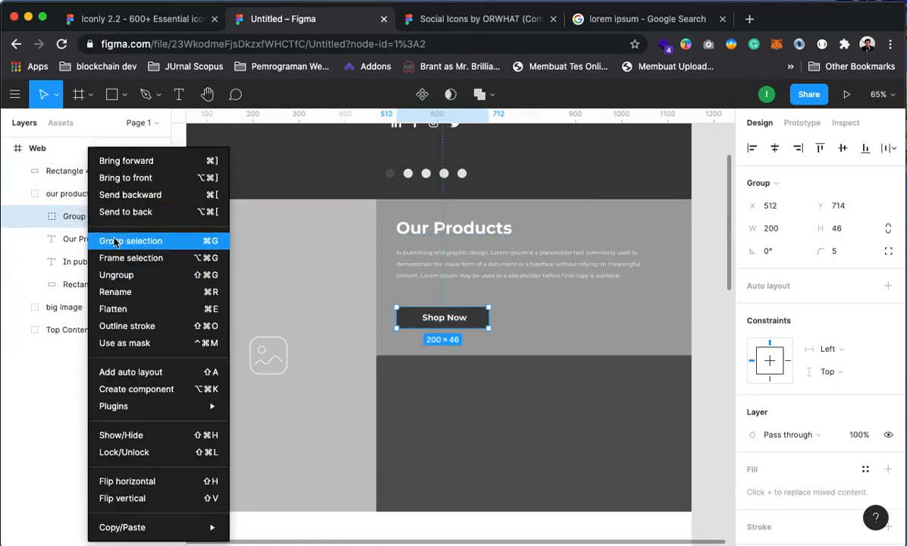
pyautogui.click(114, 245)
pyautogui.click(34, 217)
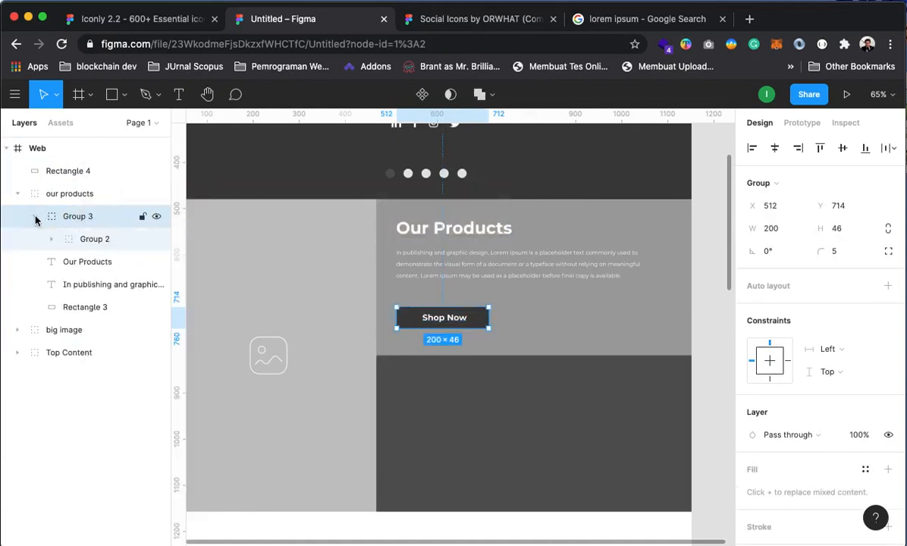
pyautogui.click(38, 219)
# Rename the new group 'Button Shop Now'
pyautogui.rightClick(78, 220)
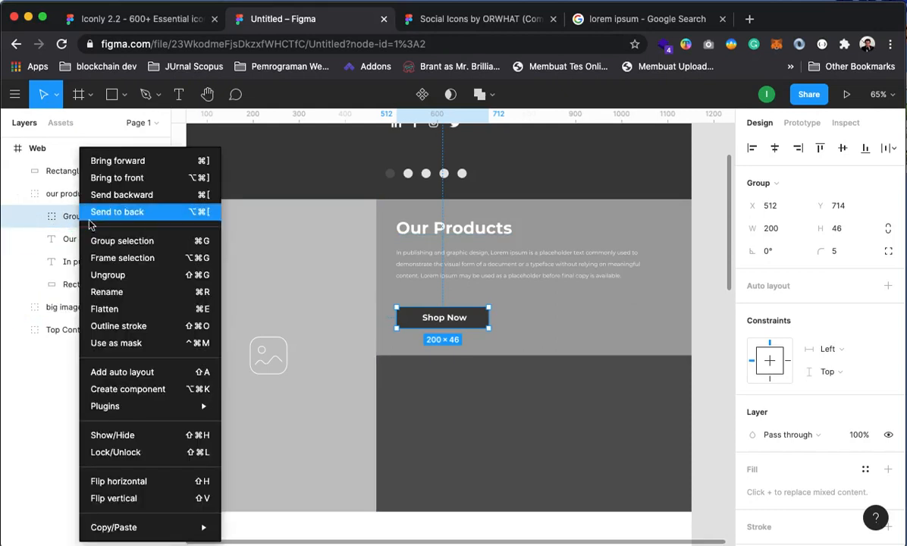
pyautogui.click(128, 293)
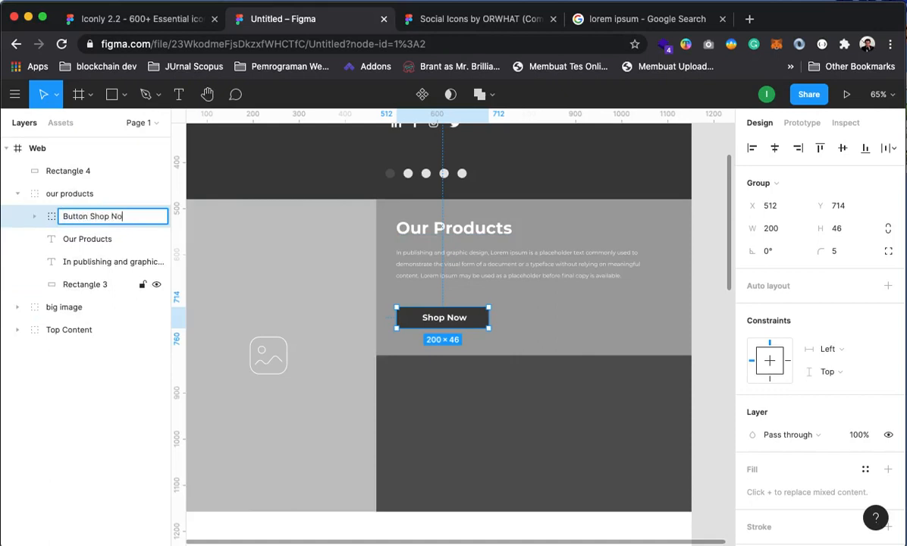
pyautogui.write('w')
pyautogui.press('Return')
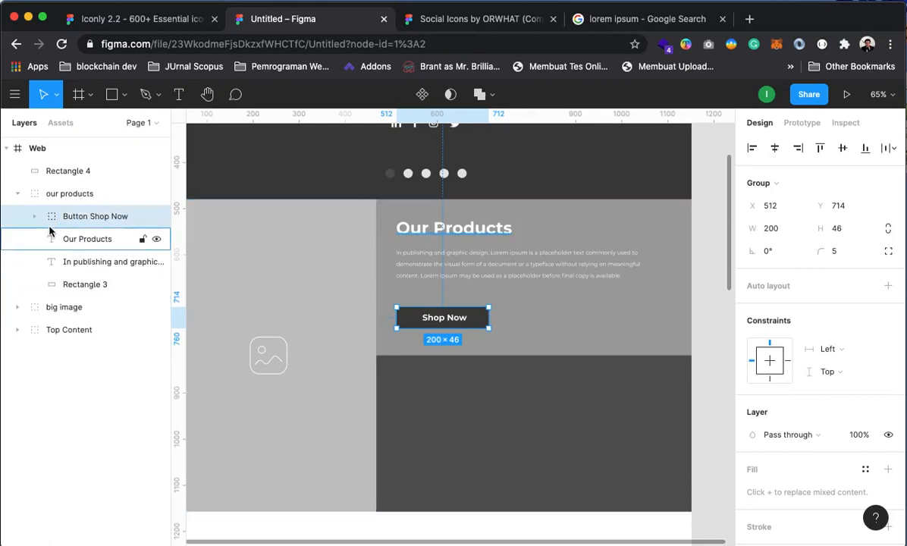
pyautogui.click(706, 371)
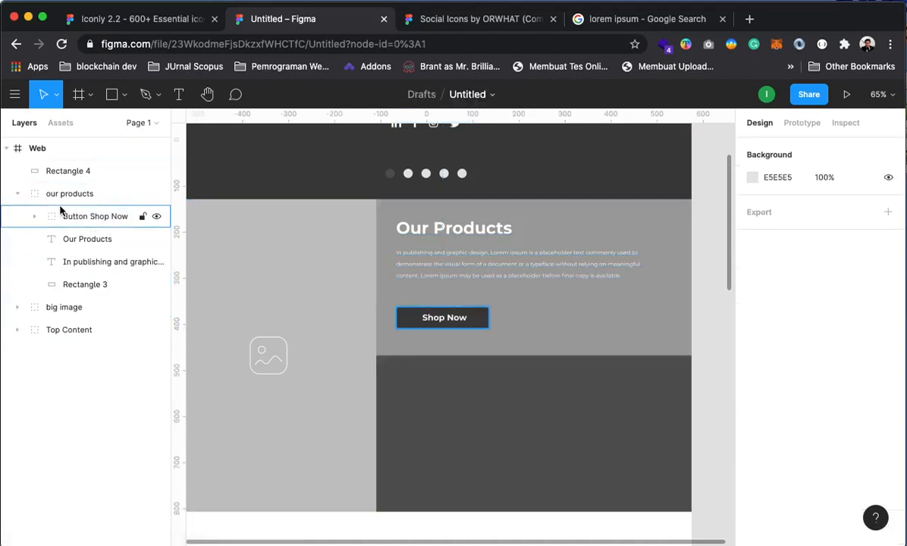
# Zoom in on the Our Products block and select its heading, paragraph and Button Shop Now
pyautogui.click(18, 194)
pyautogui.click(77, 195)
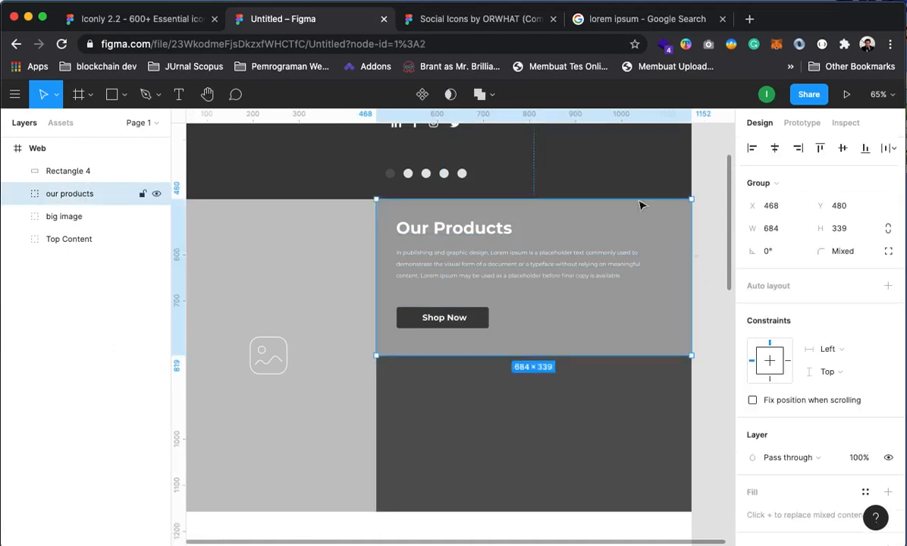
pyautogui.click(711, 324)
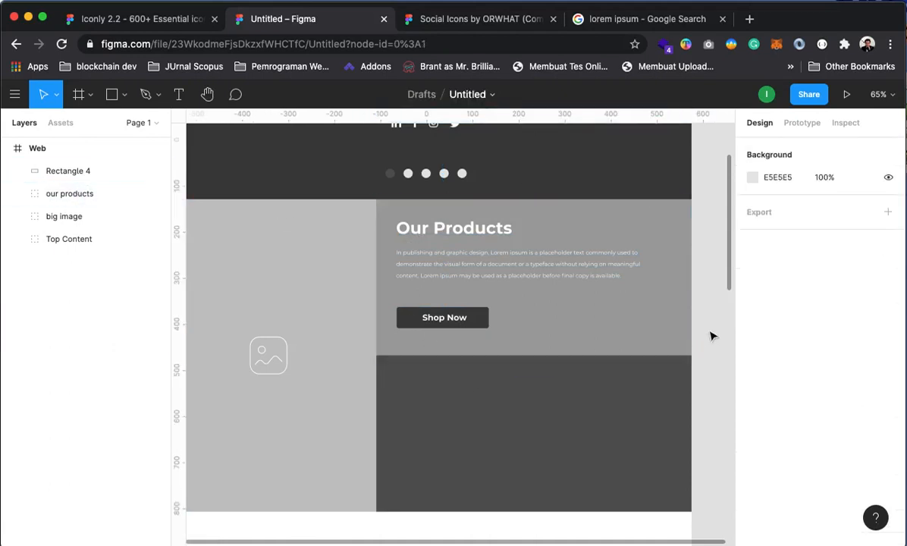
pyautogui.moveTo(482, 428); pyautogui.dragTo(536, 383)
pyautogui.keyDown('alt'); pyautogui.click(477, 343); pyautogui.keyUp('alt')
pyautogui.keyDown('alt'); pyautogui.click(594, 325); pyautogui.keyUp('alt')
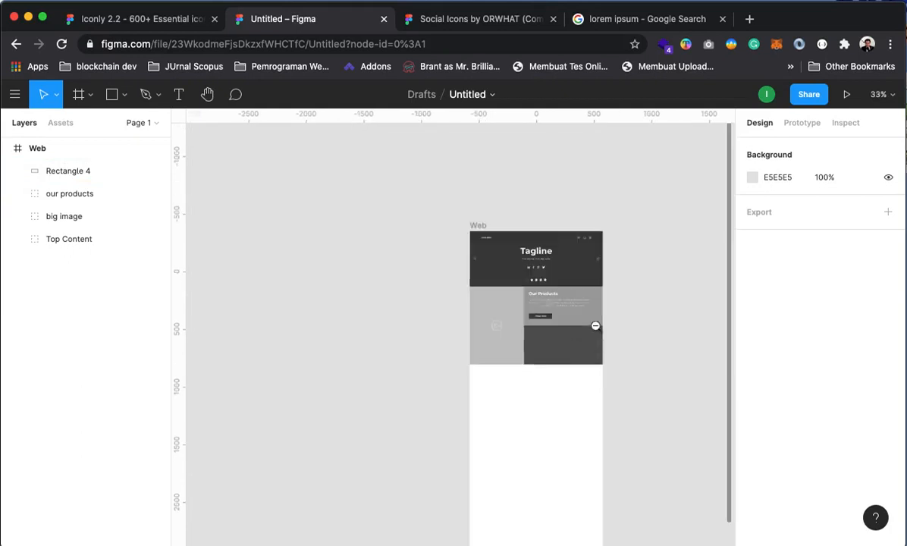
pyautogui.click(547, 302)
pyautogui.click(569, 306)
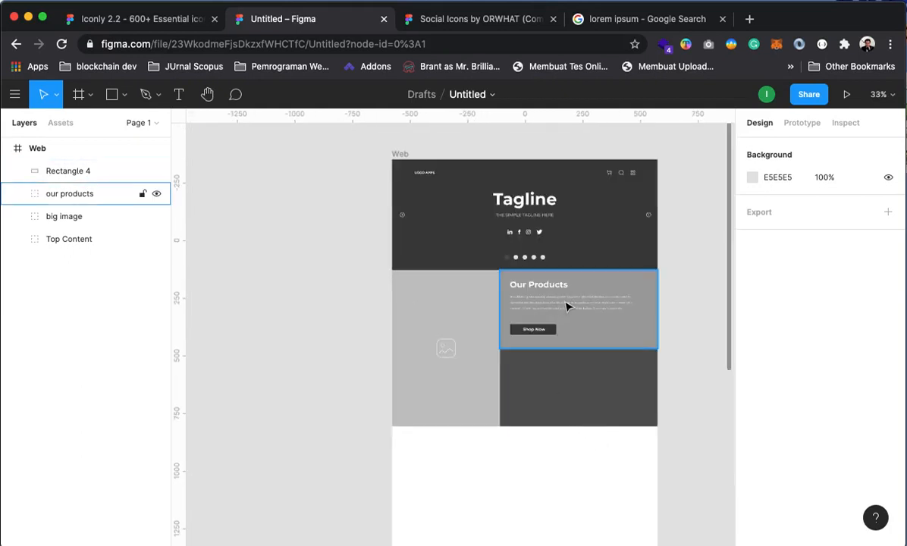
pyautogui.click(559, 302)
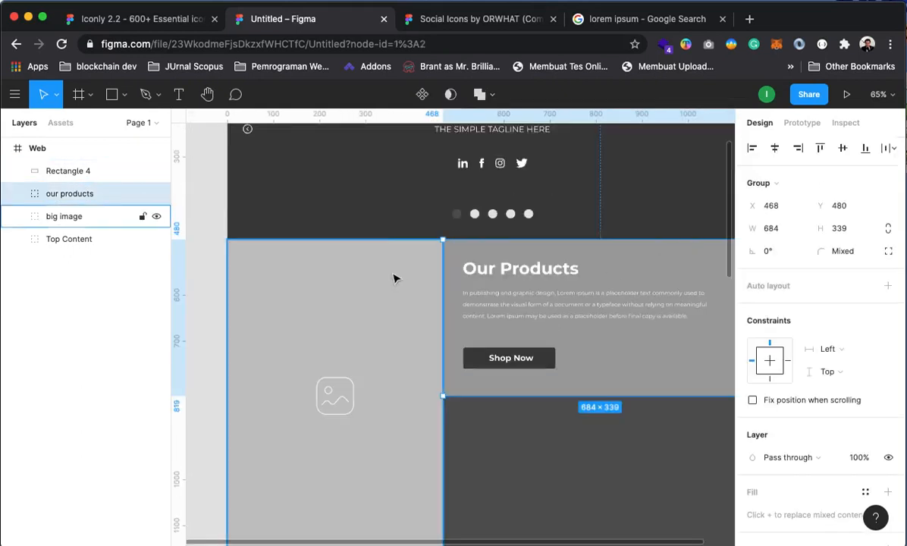
pyautogui.press('Escape')
pyautogui.click(492, 313)
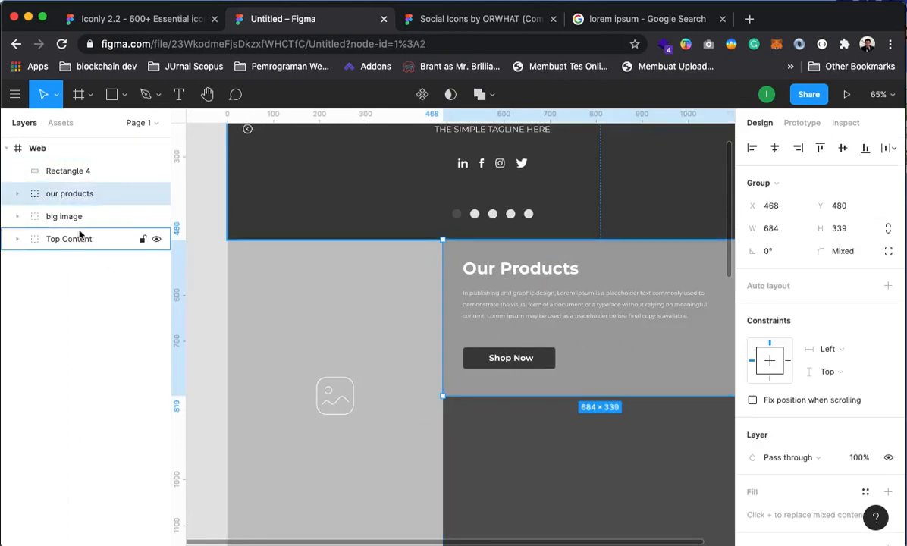
pyautogui.click(17, 194)
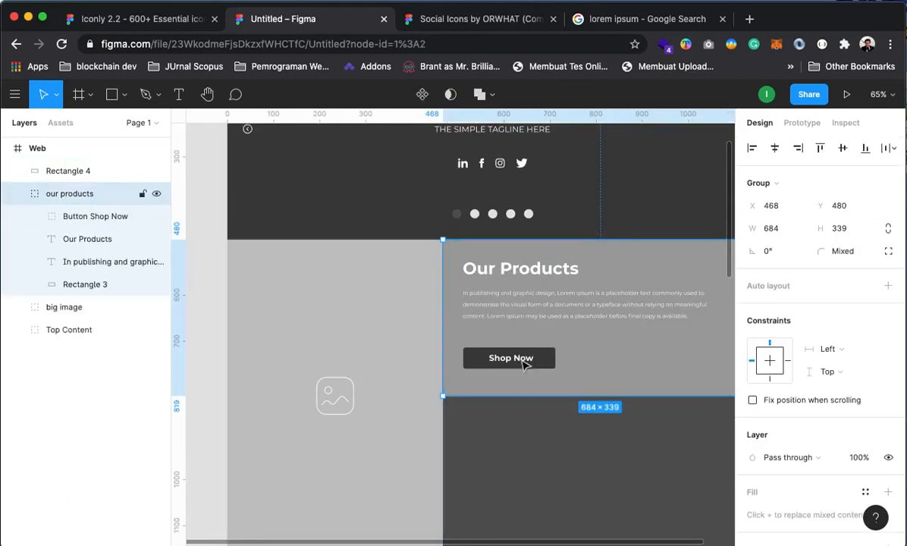
pyautogui.click(79, 216)
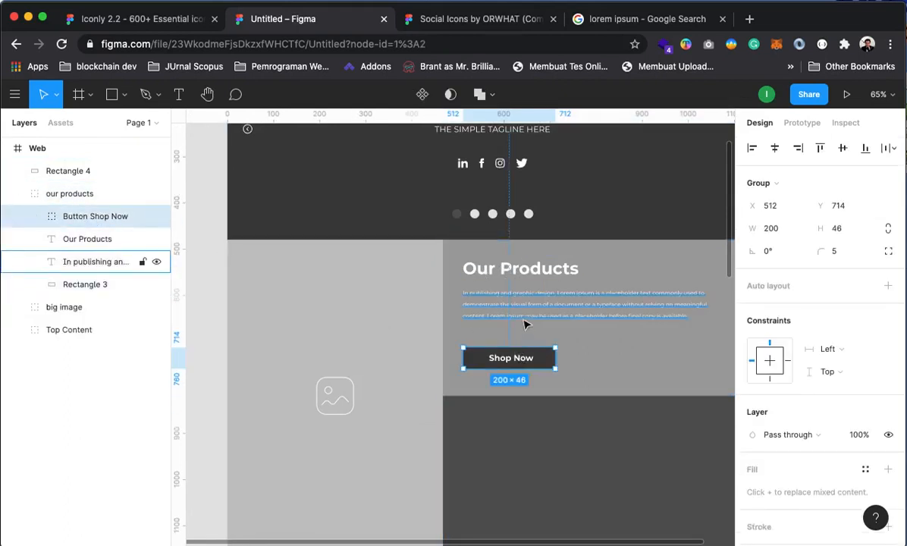
pyautogui.keyDown('shift'); pyautogui.click(87, 246); pyautogui.keyUp('shift')
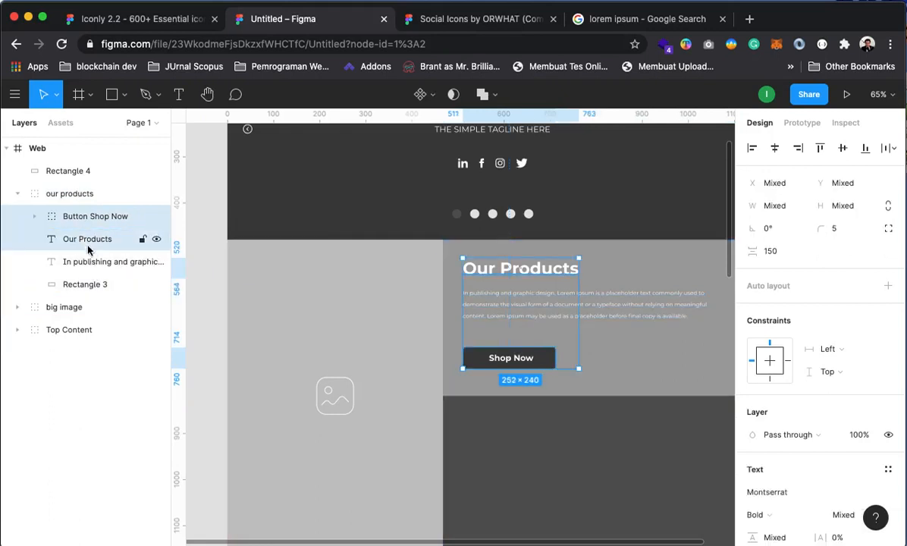
pyautogui.click(89, 265)
pyautogui.click(85, 285)
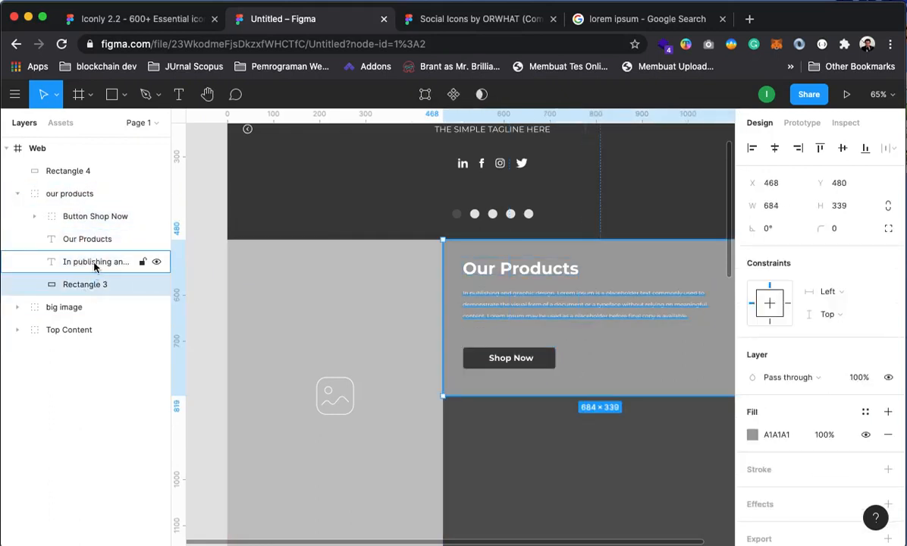
pyautogui.click(70, 263)
pyautogui.keyDown('shift'); pyautogui.click(94, 241); pyautogui.keyUp('shift')
pyautogui.keyDown('shift'); pyautogui.click(97, 217); pyautogui.keyUp('shift')
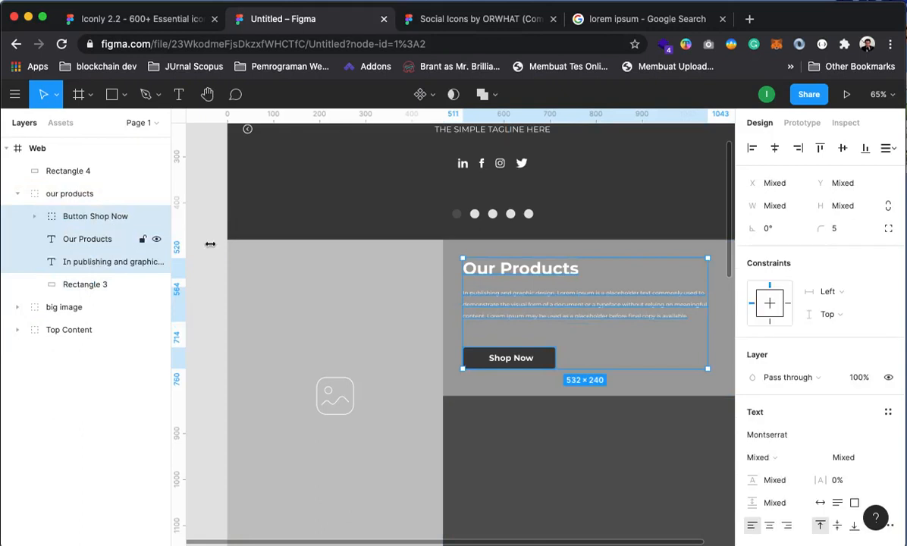
# Space the heading, paragraph and button evenly vertically and shift them down slightly
pyautogui.click(888, 150)
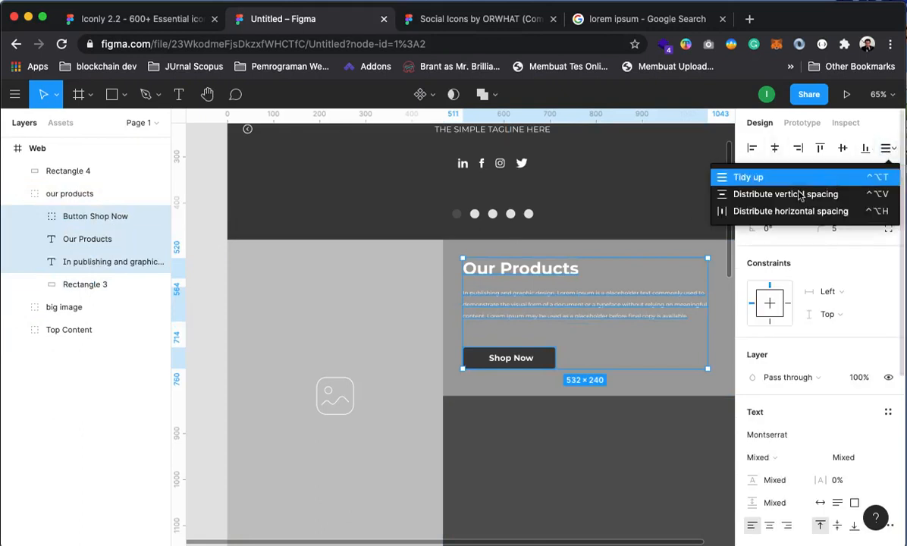
pyautogui.click(751, 195)
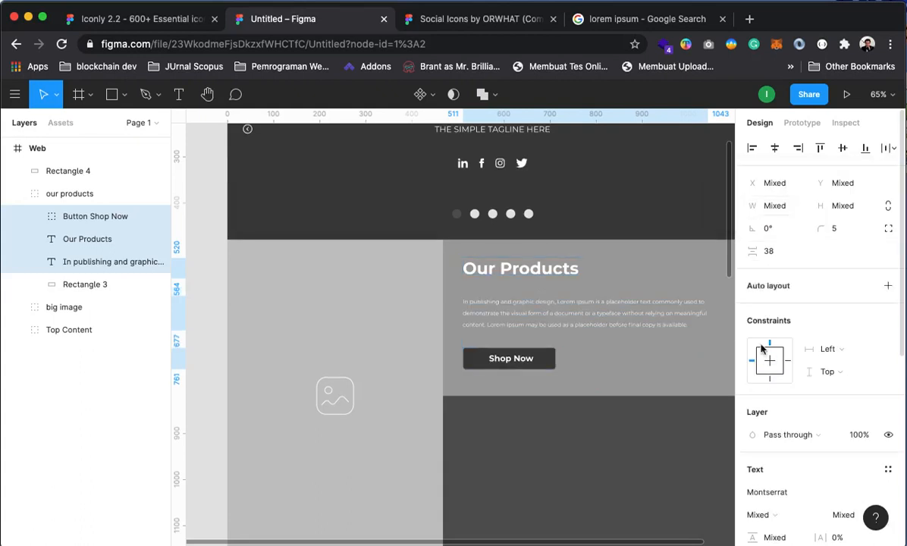
pyautogui.click(699, 482)
pyautogui.moveTo(626, 382); pyautogui.dragTo(590, 417)
pyautogui.click(690, 302)
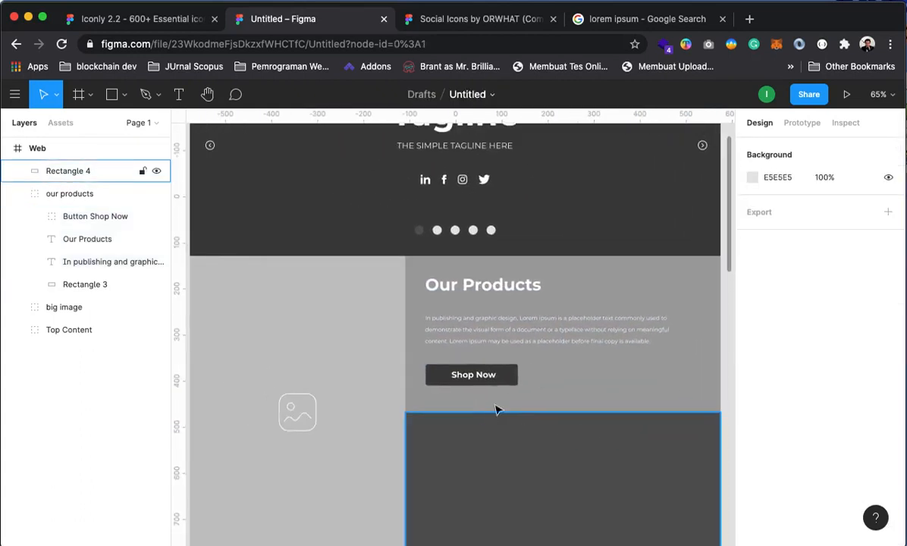
pyautogui.click(523, 379)
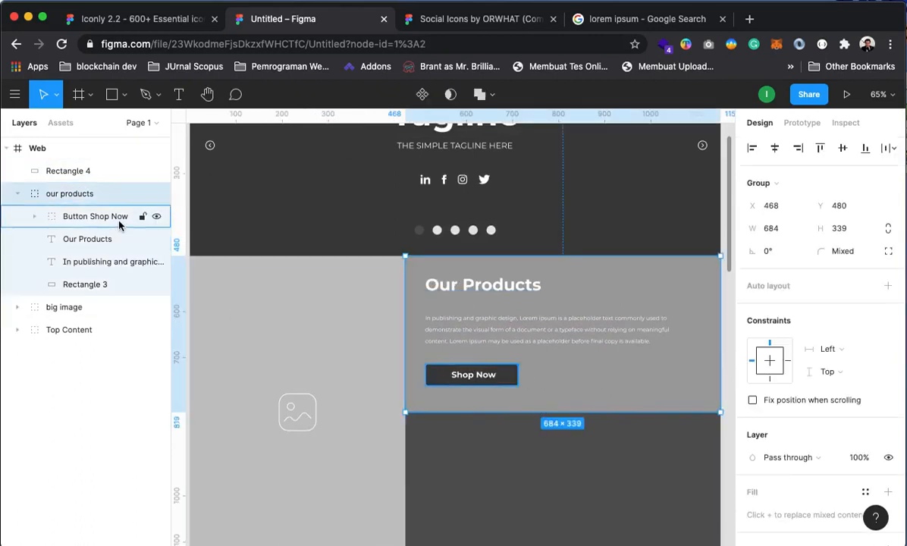
pyautogui.click(137, 217)
pyautogui.keyDown('shift'); pyautogui.click(110, 266); pyautogui.keyUp('shift')
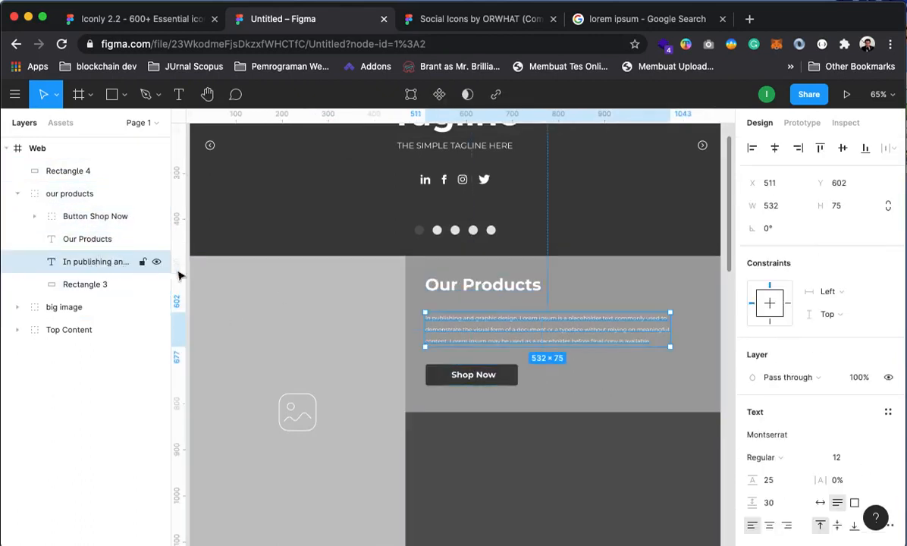
pyautogui.keyDown('shift'); pyautogui.click(101, 218); pyautogui.keyUp('shift')
pyautogui.moveTo(504, 289); pyautogui.dragTo(505, 293)
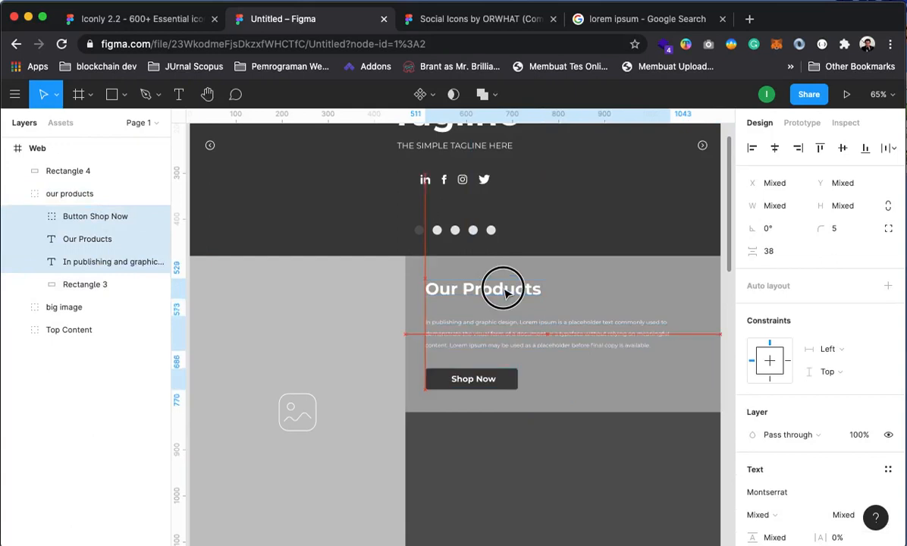
pyautogui.keyDown('alt'); pyautogui.click(461, 405); pyautogui.keyUp('alt')
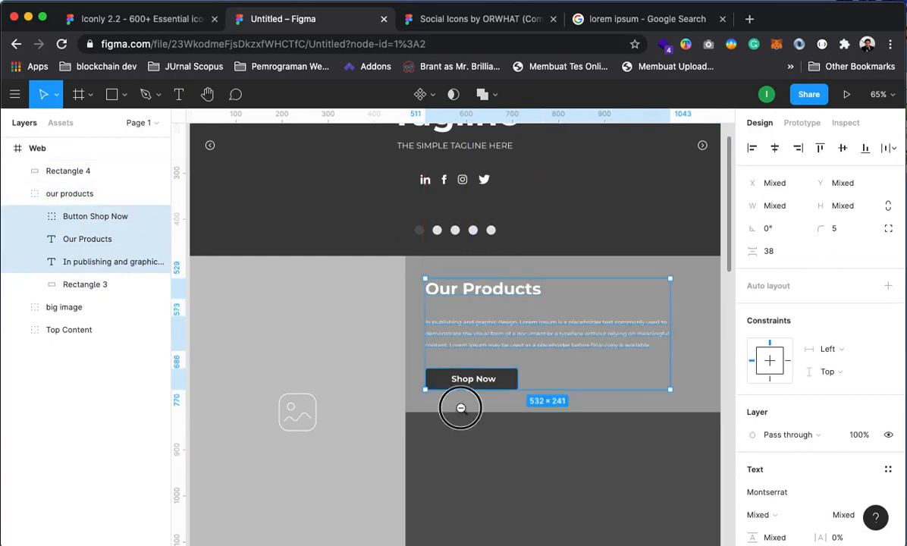
pyautogui.press('Escape')
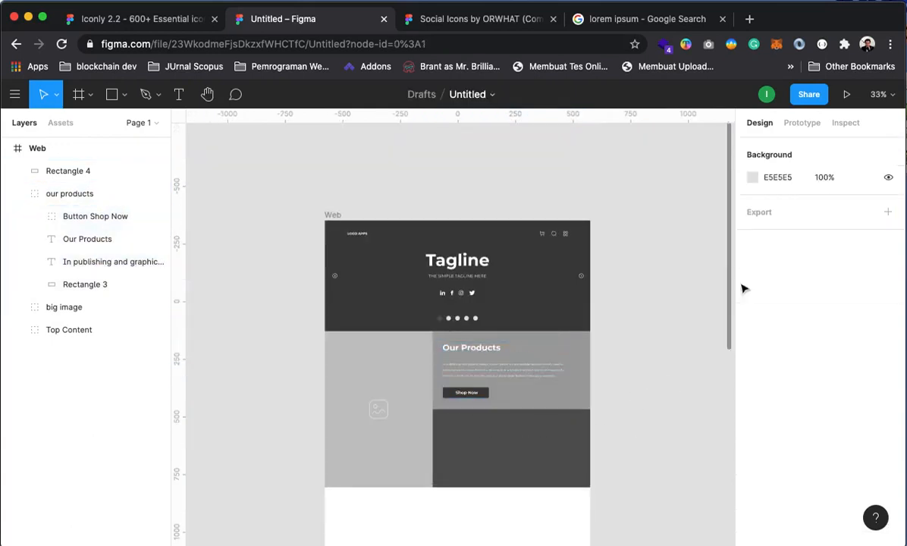
# Show the Web frame's 12-column grid and shift heading, paragraph and button left onto it
pyautogui.click(29, 148)
pyautogui.click(865, 366)
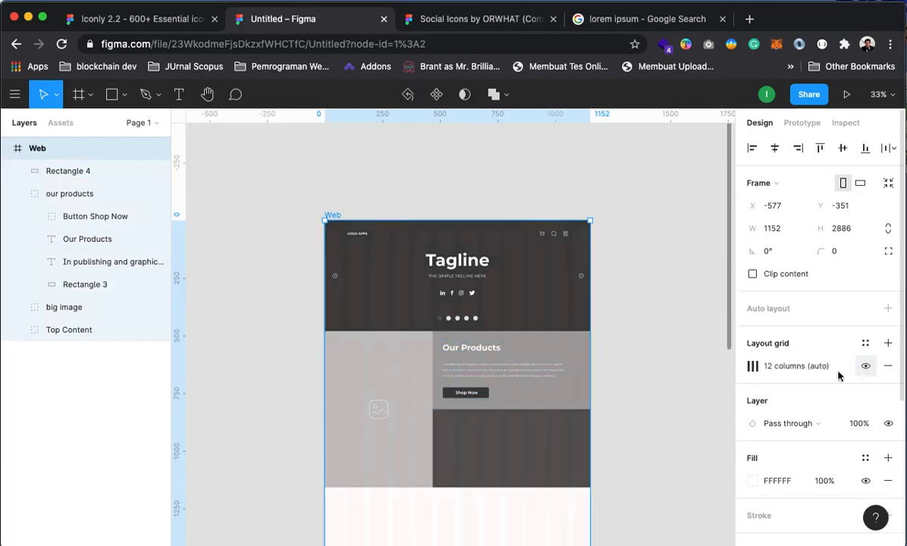
pyautogui.click(678, 351)
pyautogui.click(485, 368)
pyautogui.click(476, 352)
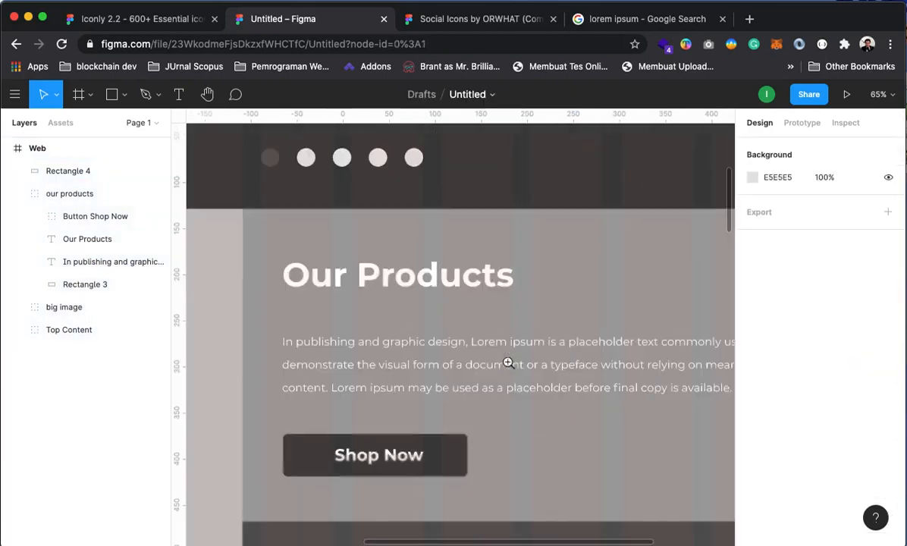
pyautogui.moveTo(326, 340); pyautogui.dragTo(464, 309)
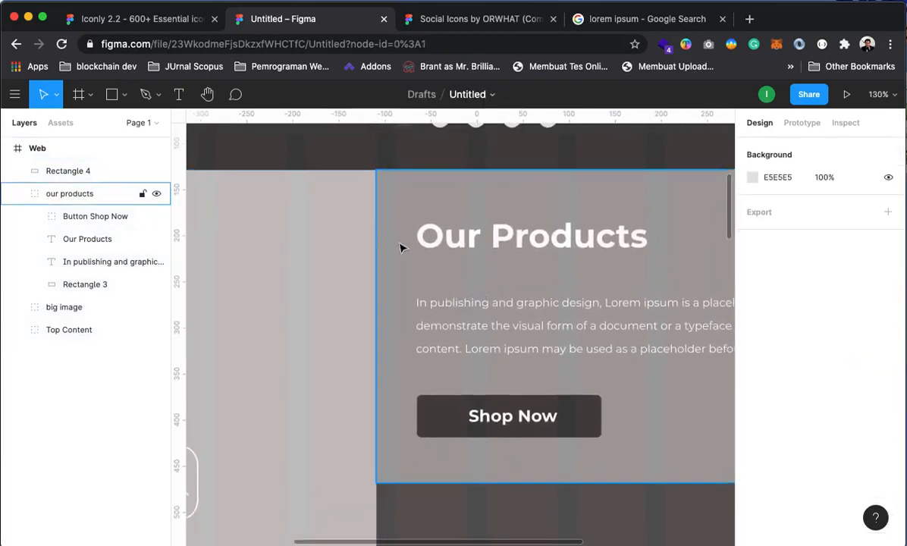
pyautogui.click(81, 239)
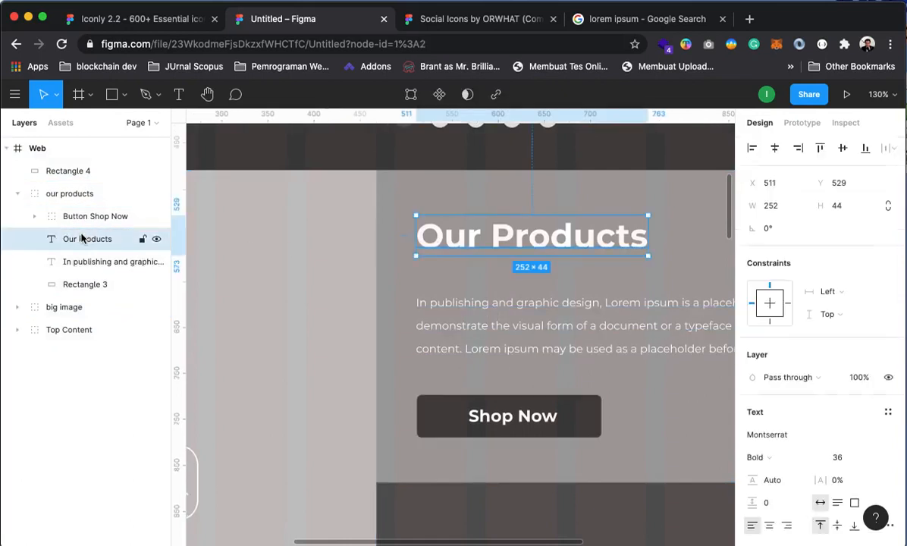
pyautogui.keyDown('shift'); pyautogui.click(76, 261); pyautogui.keyUp('shift')
pyautogui.keyDown('shift'); pyautogui.click(78, 217); pyautogui.keyUp('shift')
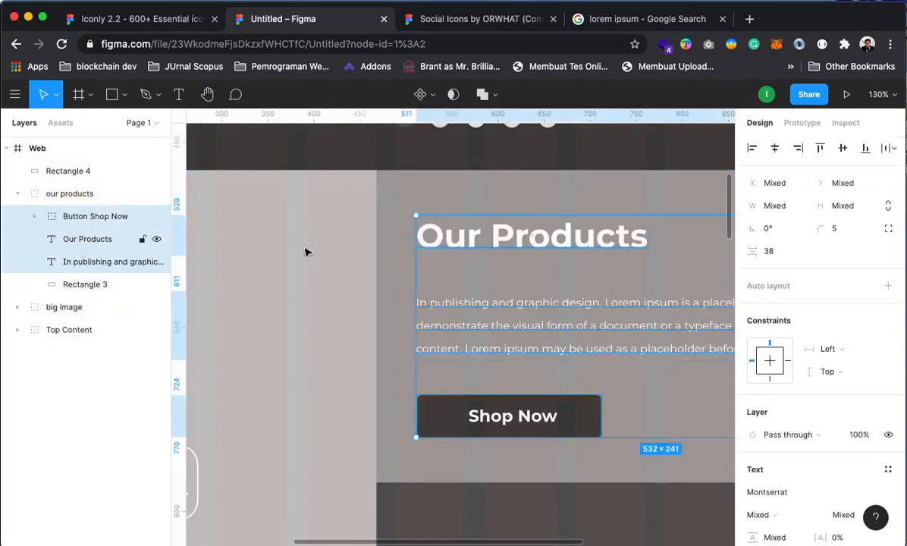
pyautogui.moveTo(476, 241); pyautogui.dragTo(452, 235)
# Review the page header and Our Products area, then select the Button Shop Now group
pyautogui.keyDown('alt'); pyautogui.click(403, 275); pyautogui.keyUp('alt')
pyautogui.keyDown('alt'); pyautogui.click(498, 299); pyautogui.keyUp('alt')
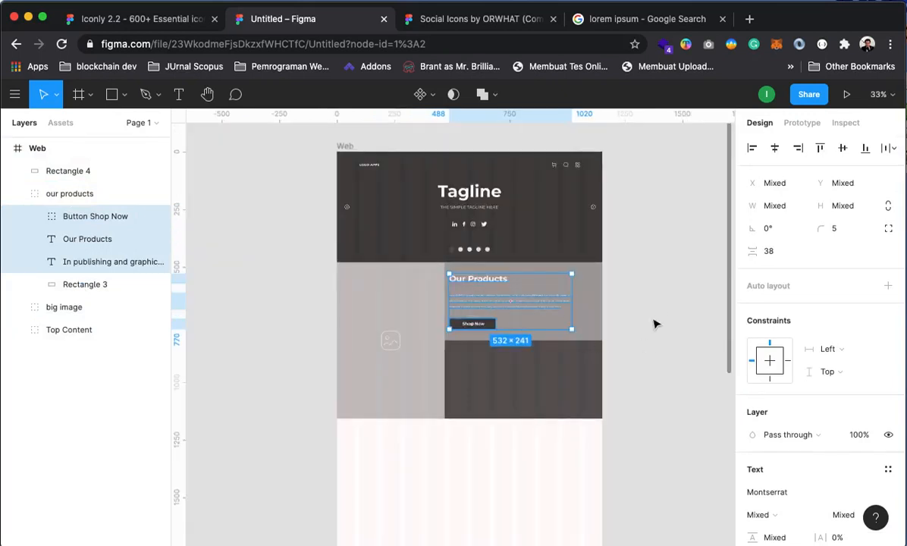
pyautogui.click(656, 301)
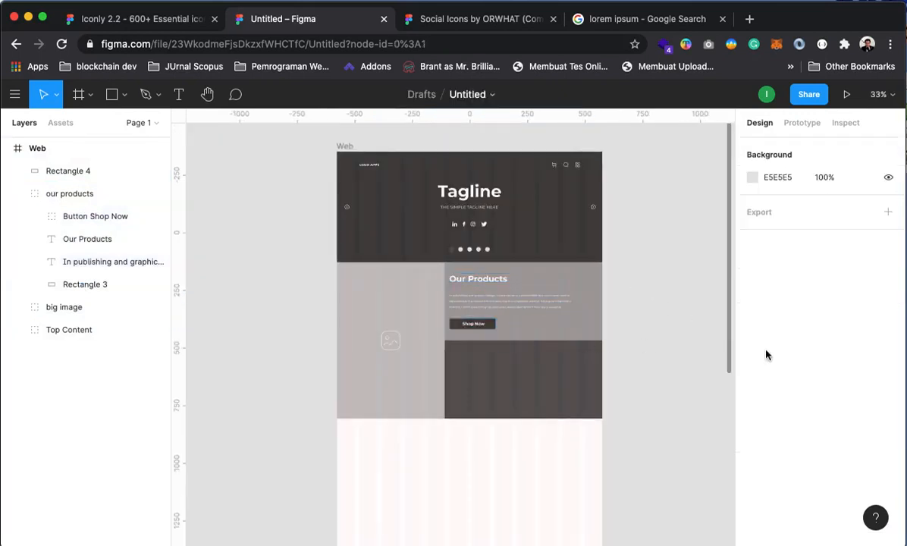
pyautogui.click(61, 149)
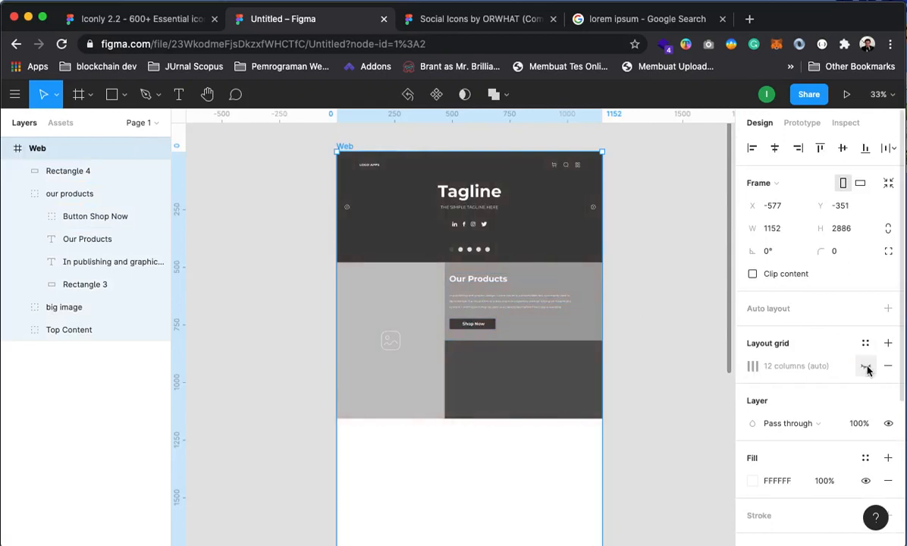
pyautogui.click(695, 289)
pyautogui.click(511, 316)
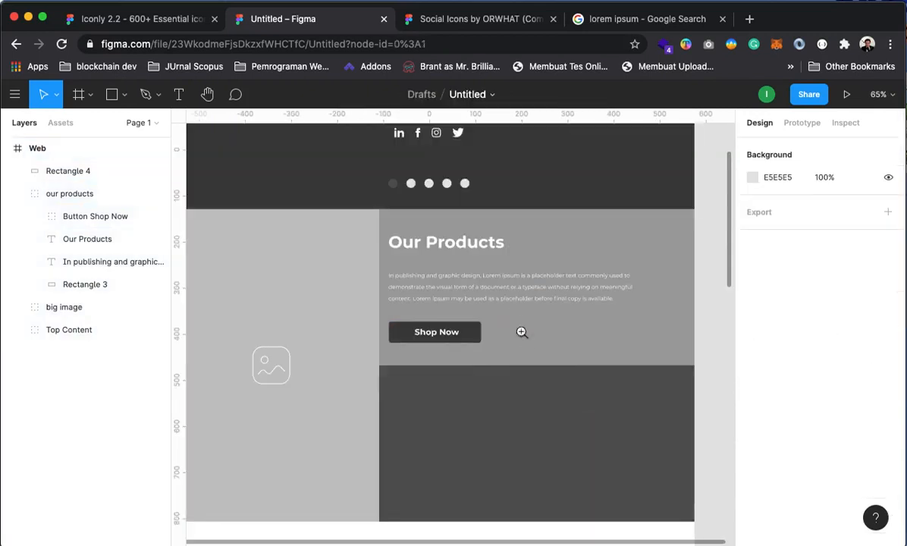
pyautogui.moveTo(521, 332); pyautogui.dragTo(560, 442)
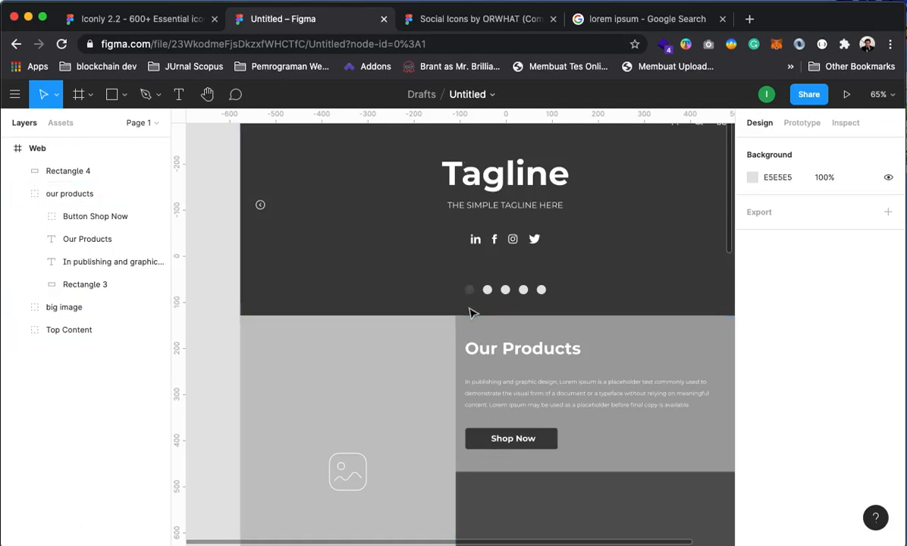
pyautogui.moveTo(549, 387); pyautogui.dragTo(506, 313)
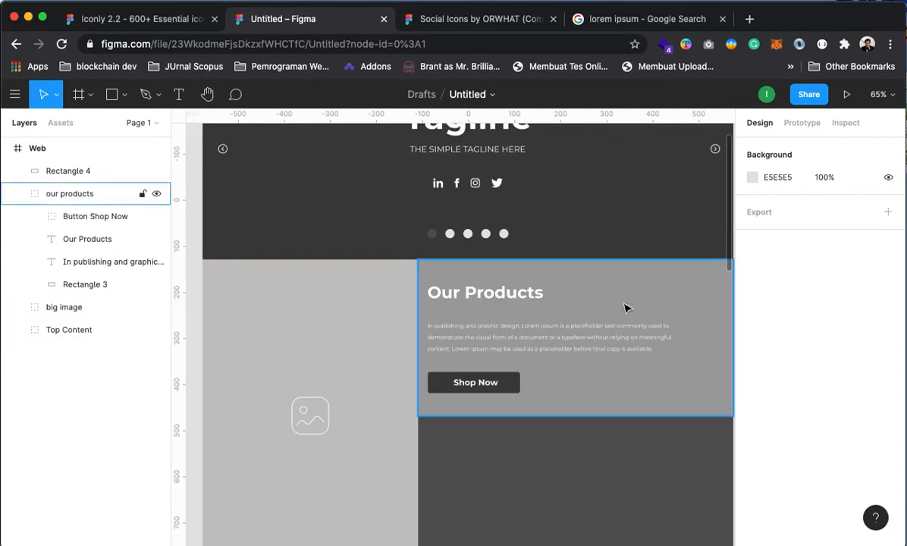
pyautogui.moveTo(564, 419); pyautogui.dragTo(637, 417)
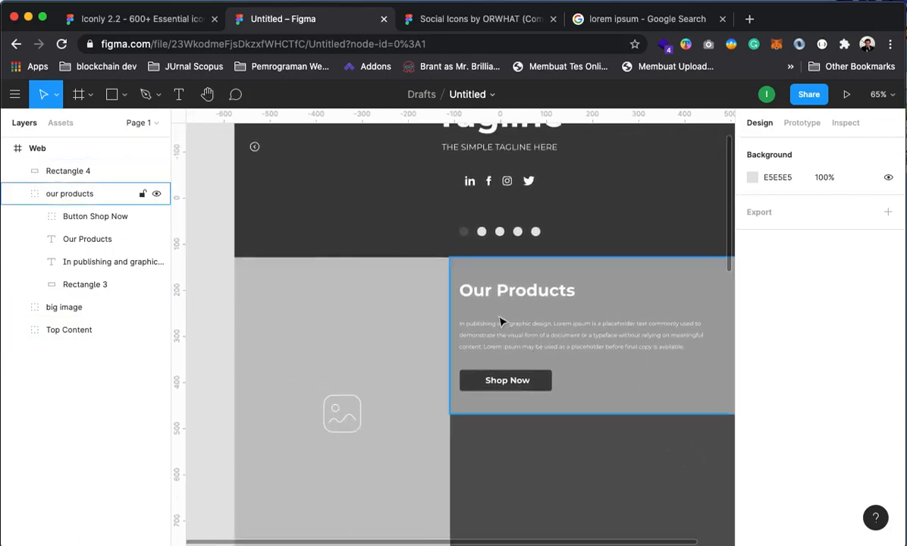
pyautogui.click(486, 298)
pyautogui.click(113, 221)
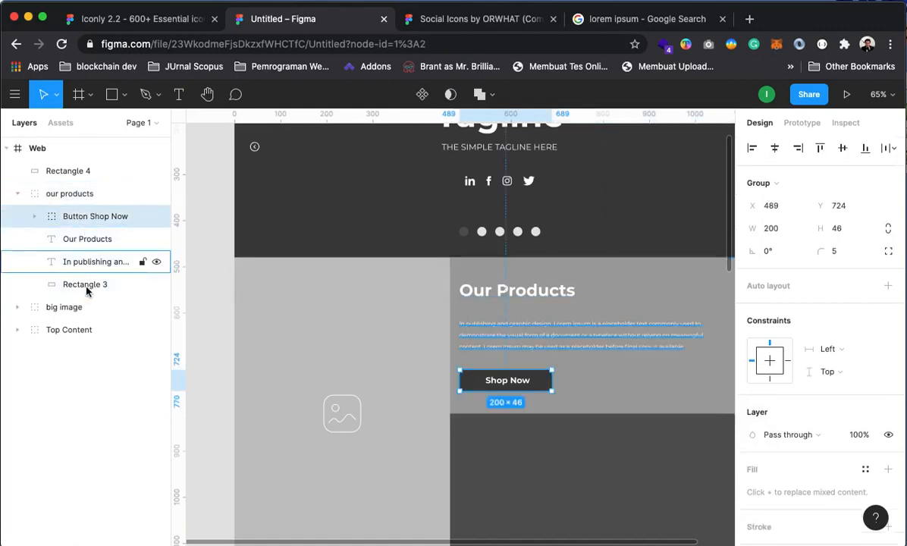
# Move the text up, shorten the grey block, and butt the dark rectangle beneath it
pyautogui.keyDown('shift'); pyautogui.click(83, 265); pyautogui.keyUp('shift')
pyautogui.moveTo(542, 297); pyautogui.dragTo(545, 283)
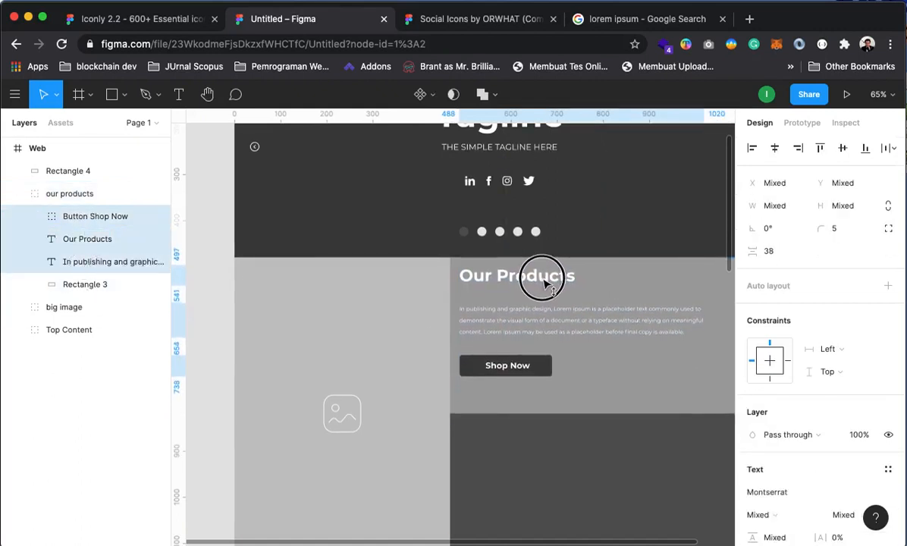
pyautogui.click(566, 409)
pyautogui.moveTo(638, 415); pyautogui.dragTo(638, 395)
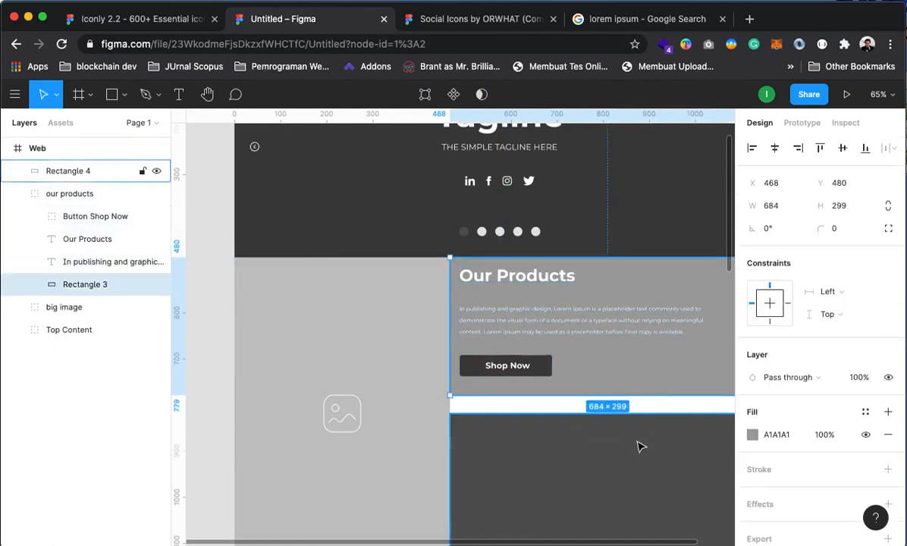
pyautogui.moveTo(640, 439); pyautogui.dragTo(636, 416)
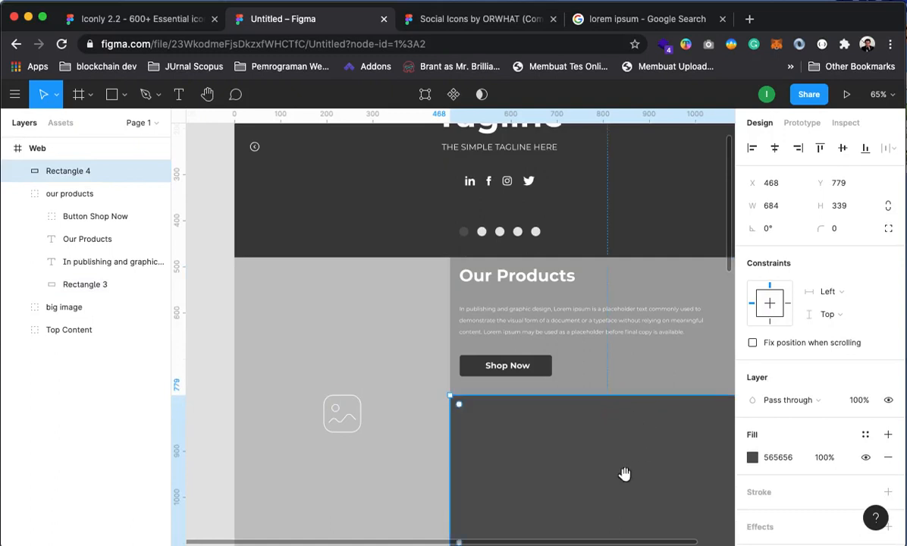
# Shorten the big image panel to height 638 and centre its image icon
pyautogui.scroll(-5, 613, 348)
pyautogui.click(364, 443)
pyautogui.moveTo(346, 453); pyautogui.dragTo(349, 436)
pyautogui.click(437, 487)
pyautogui.click(338, 302)
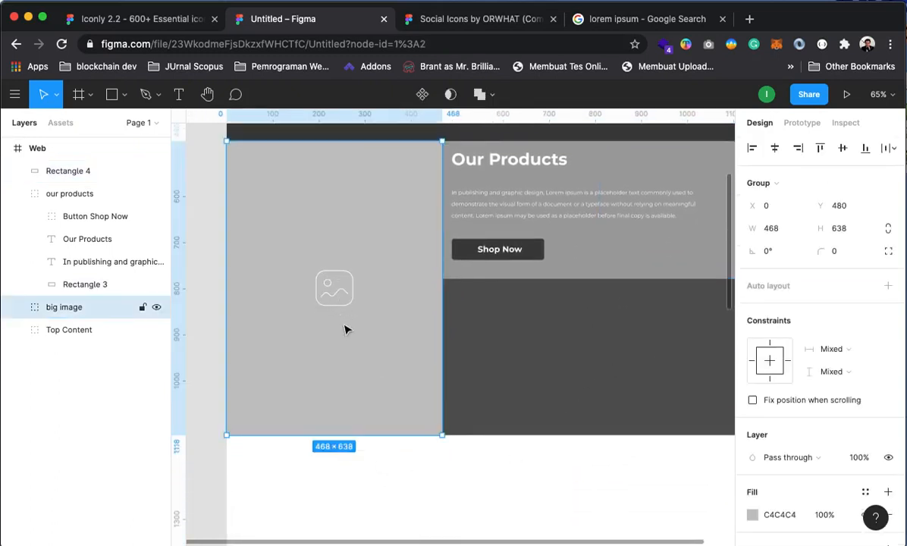
pyautogui.click(16, 308)
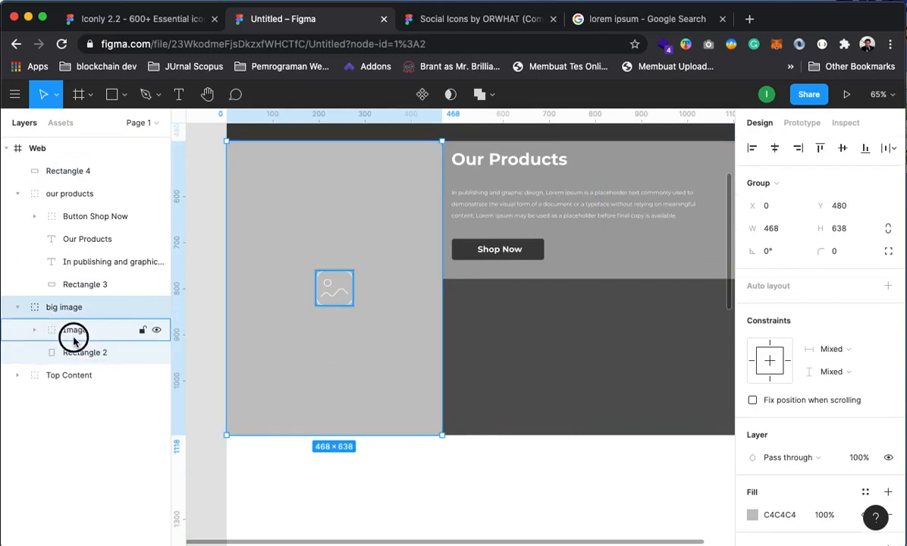
pyautogui.click(74, 337)
pyautogui.moveTo(345, 307); pyautogui.dragTo(334, 298)
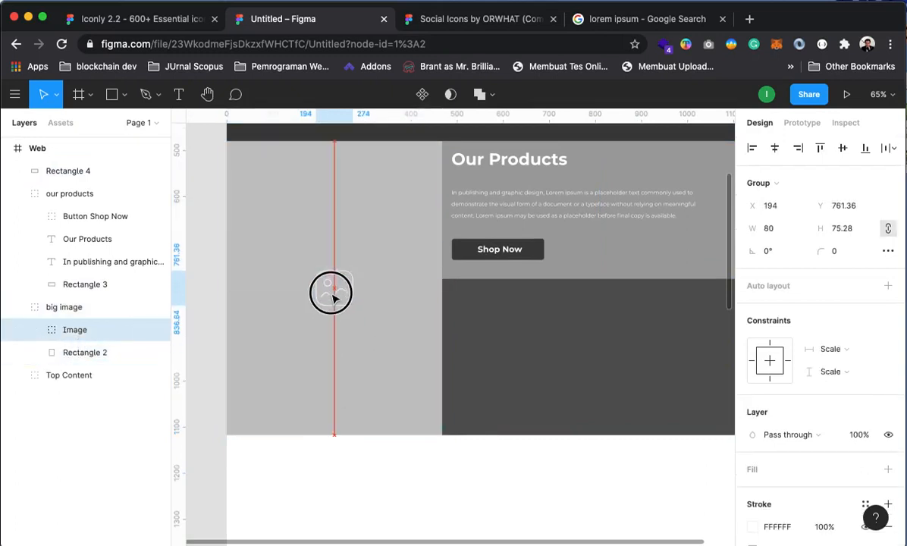
pyautogui.click(529, 495)
# Zoom back in on the Our Products block and select the our products group
pyautogui.press('z')
pyautogui.keyDown('alt'); pyautogui.click(453, 395); pyautogui.keyUp('alt')
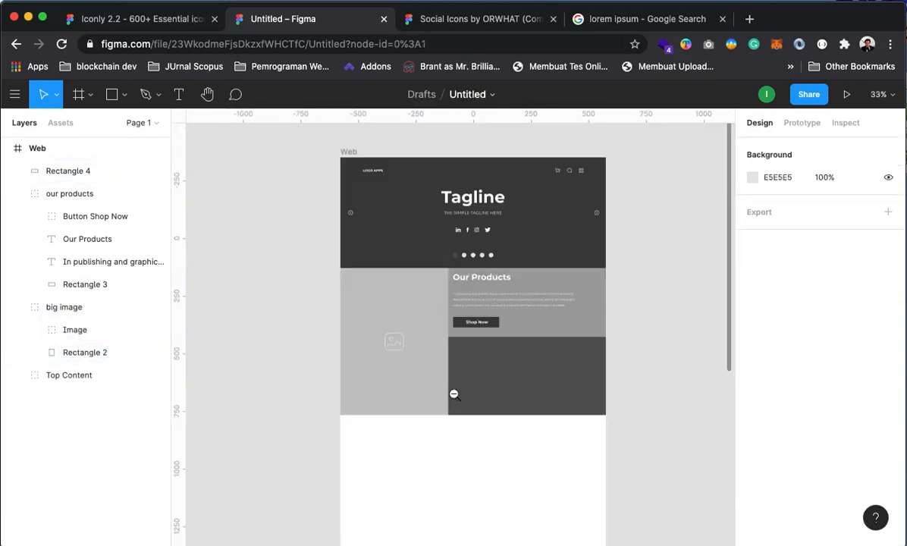
pyautogui.moveTo(543, 391); pyautogui.dragTo(524, 423)
pyautogui.keyDown('super'); pyautogui.click(473, 348); pyautogui.keyUp('super')
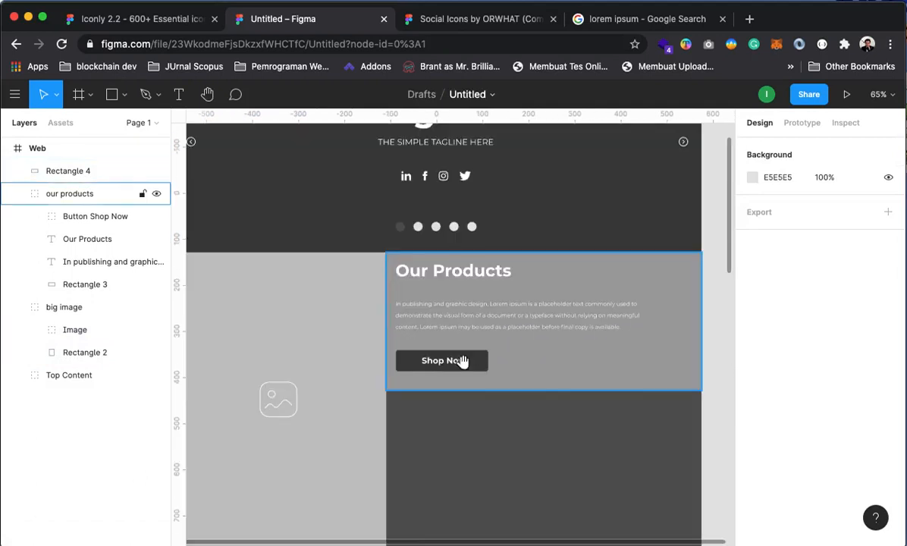
pyautogui.moveTo(499, 297); pyautogui.dragTo(540, 167)
pyautogui.moveTo(567, 287); pyautogui.dragTo(541, 363)
pyautogui.click(31, 193)
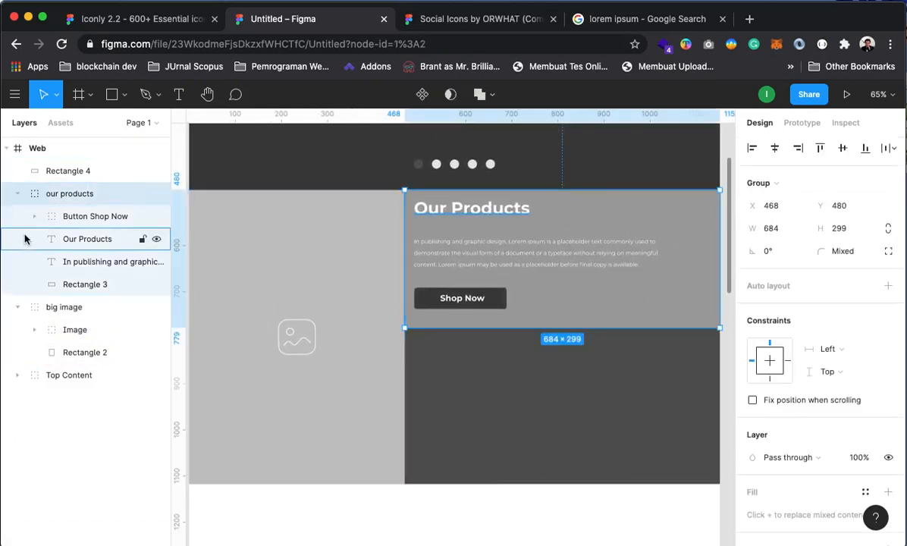
# Duplicate the Our Products heading and move the copy into the dark block, above Rectangle 4
pyautogui.click(89, 240)
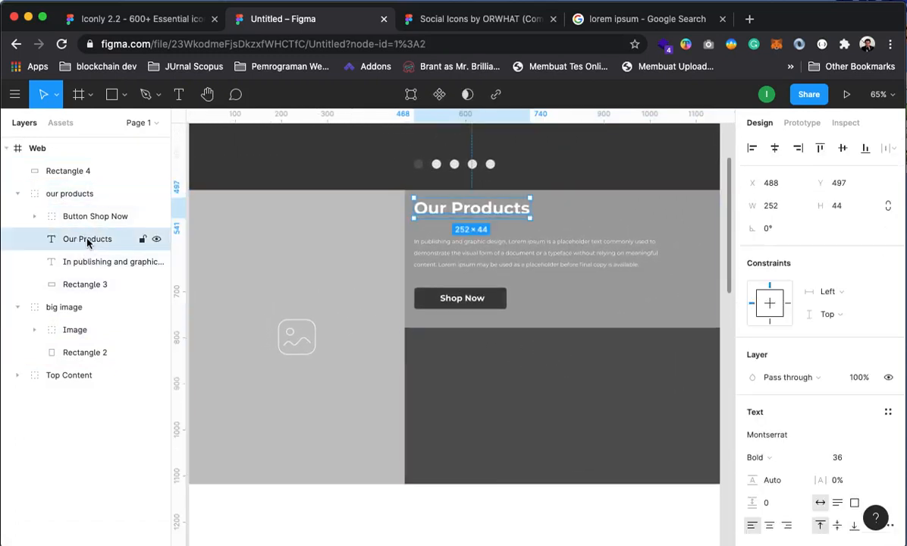
pyautogui.press('super+d')
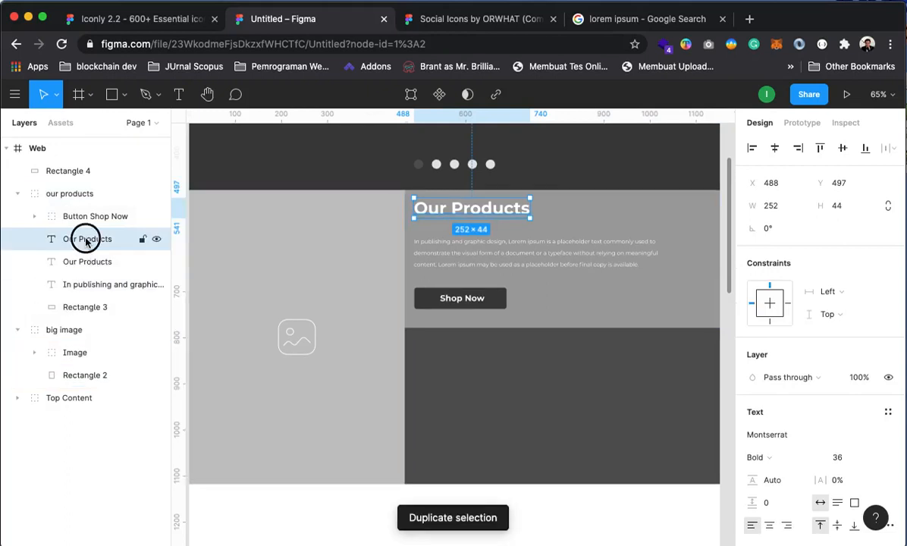
pyautogui.moveTo(85, 240); pyautogui.dragTo(76, 184)
pyautogui.click(13, 216)
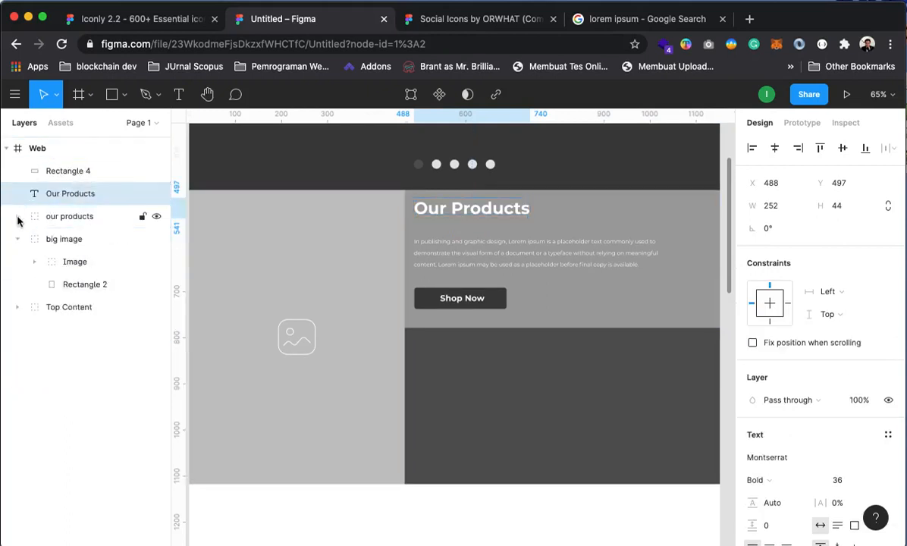
pyautogui.moveTo(491, 214); pyautogui.dragTo(478, 359)
pyautogui.moveTo(24, 178); pyautogui.dragTo(76, 203)
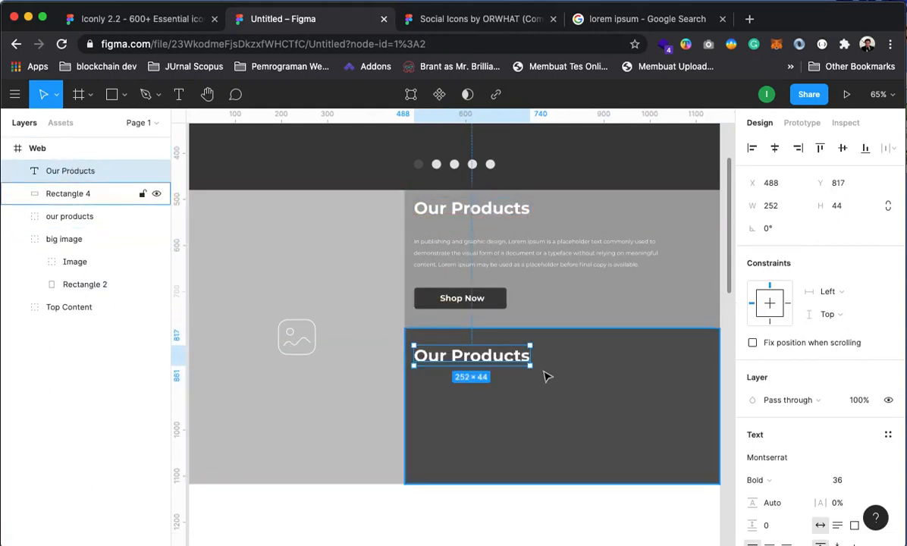
# Retype the copied heading as 'Elegant' and align it at the block's top-left
pyautogui.doubleClick(459, 356)
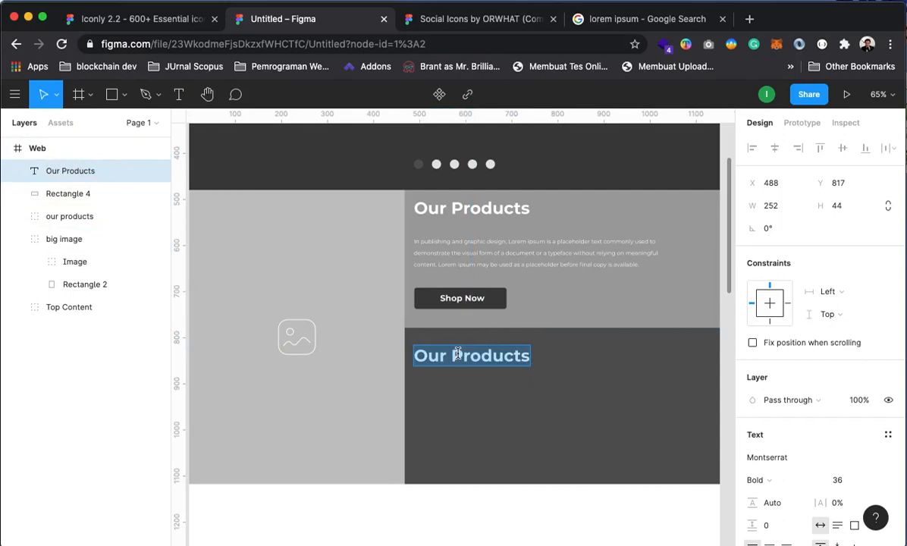
pyautogui.write('Elegant')
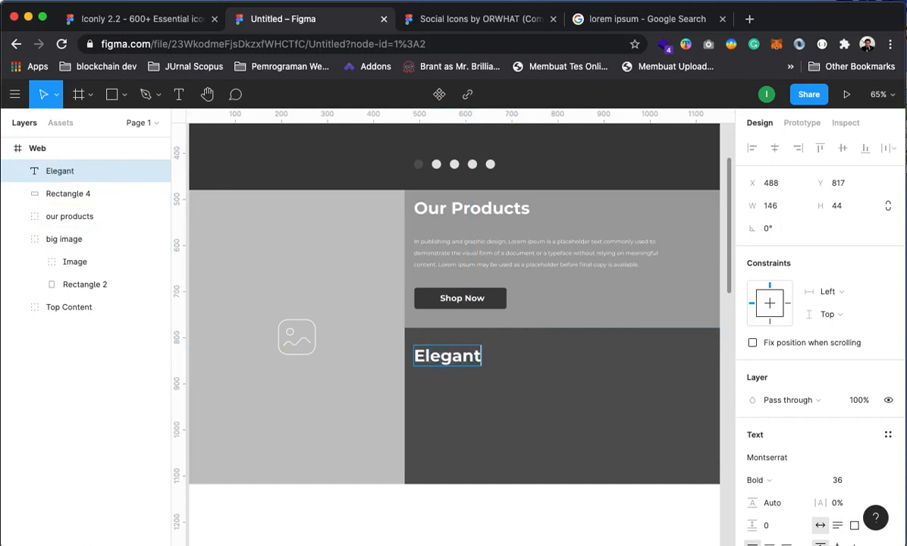
pyautogui.press('Escape')
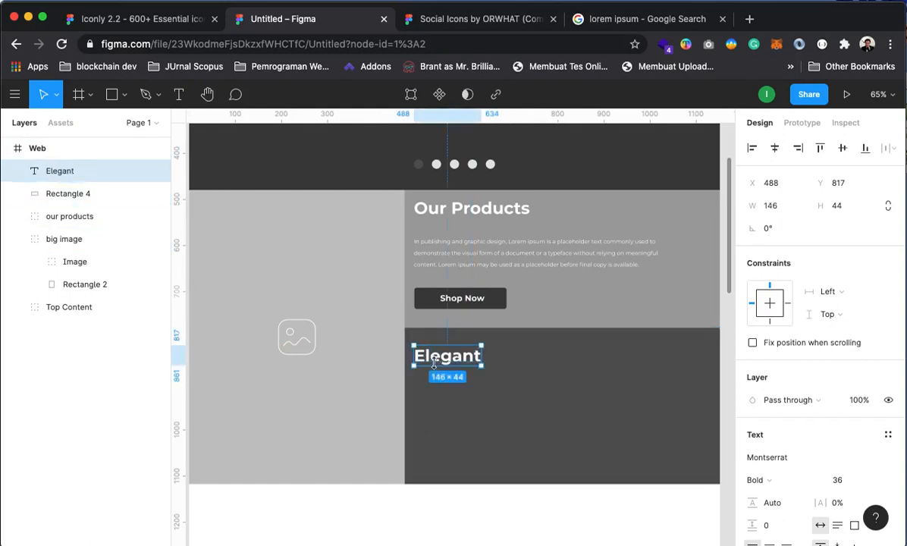
pyautogui.moveTo(446, 362); pyautogui.dragTo(452, 369)
pyautogui.click(528, 515)
pyautogui.moveTo(429, 459)
pyautogui.mouseDown()
pyautogui.moveTo(426, 439)
pyautogui.moveTo(378, 401)
pyautogui.moveTo(565, 493)
pyautogui.moveTo(448, 389)
pyautogui.moveTo(392, 423)
pyautogui.moveTo(424, 441)
pyautogui.mouseUp()
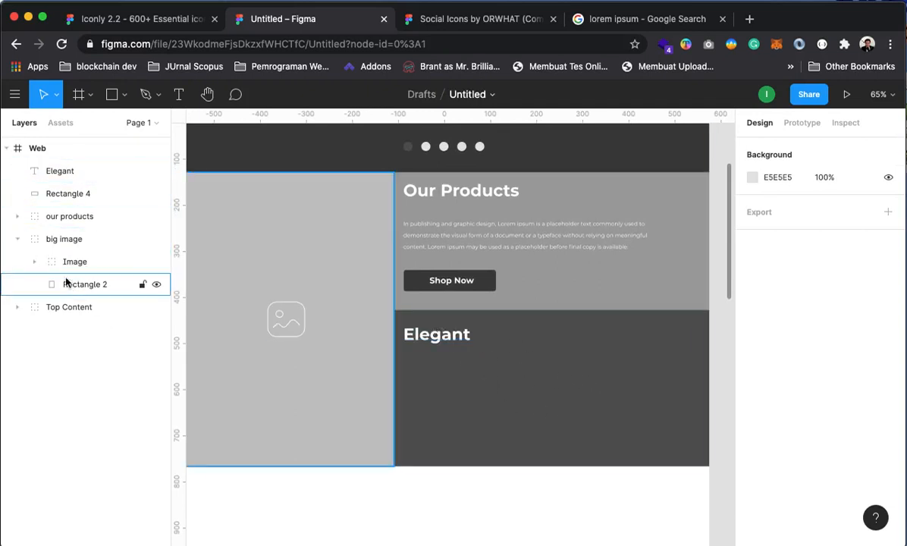
# Duplicate the image icon and pull the copy out of the big image group
pyautogui.click(34, 262)
pyautogui.click(34, 262)
pyautogui.click(76, 262)
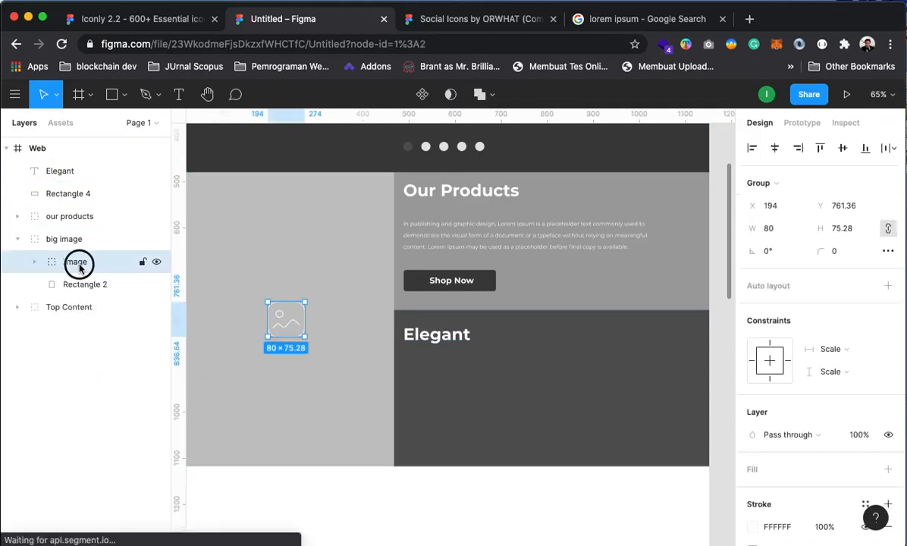
pyautogui.hotkey('ctrl', 'd')
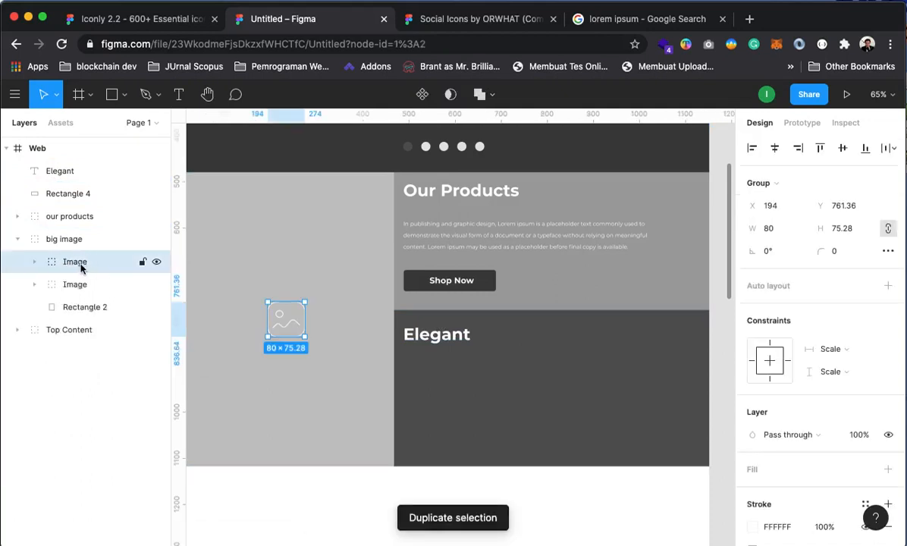
pyautogui.moveTo(82, 267); pyautogui.dragTo(73, 188)
# Position the icon copy in the dark Elegant block below its heading
pyautogui.moveTo(284, 324); pyautogui.dragTo(552, 391)
pyautogui.click(561, 516)
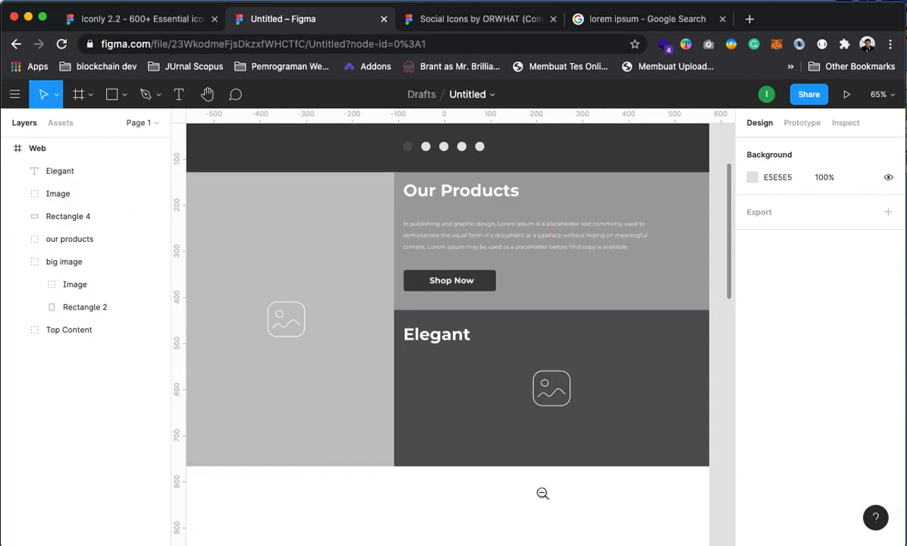
pyautogui.keyDown('alt'); pyautogui.keyDown('super'); pyautogui.click(516, 414); pyautogui.keyUp('super'); pyautogui.keyUp('alt')
pyautogui.moveTo(504, 474); pyautogui.dragTo(512, 411)
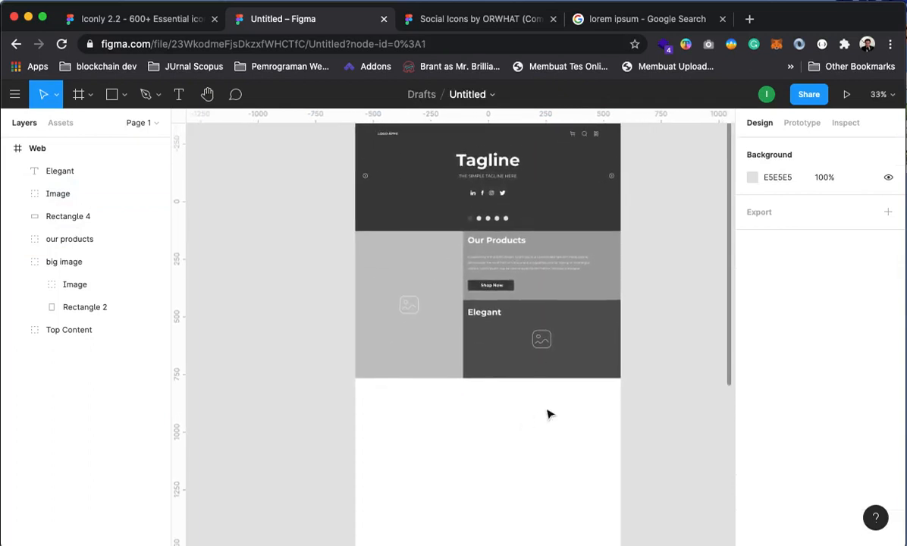
pyautogui.moveTo(572, 418); pyautogui.dragTo(564, 466)
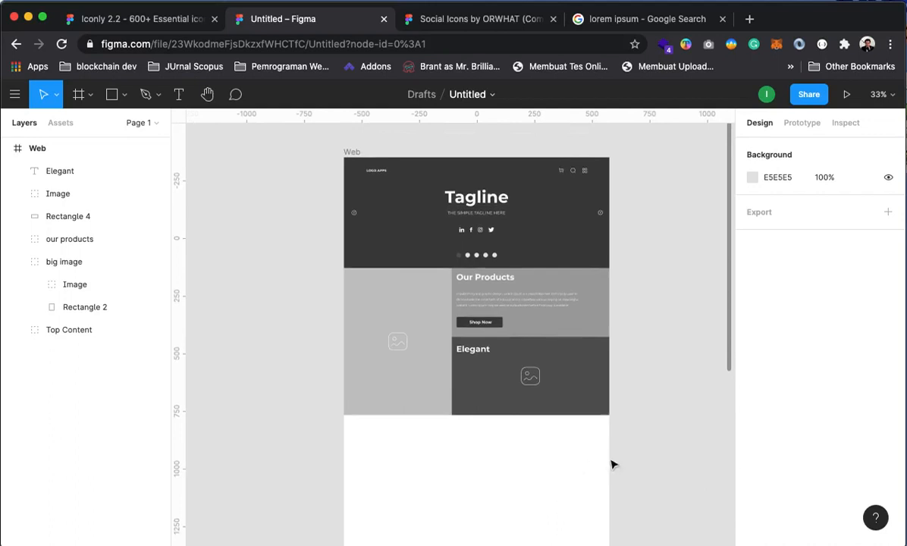
pyautogui.scroll(-2, 536, 447)
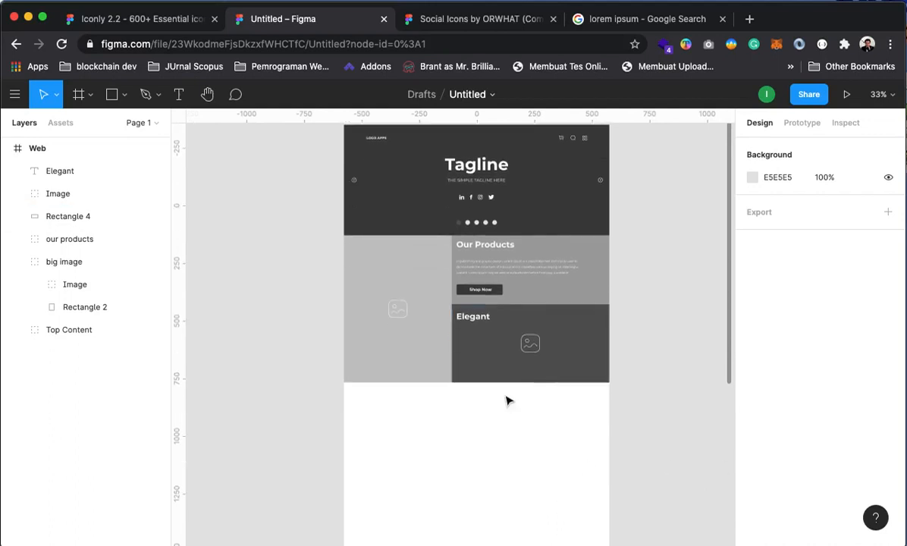
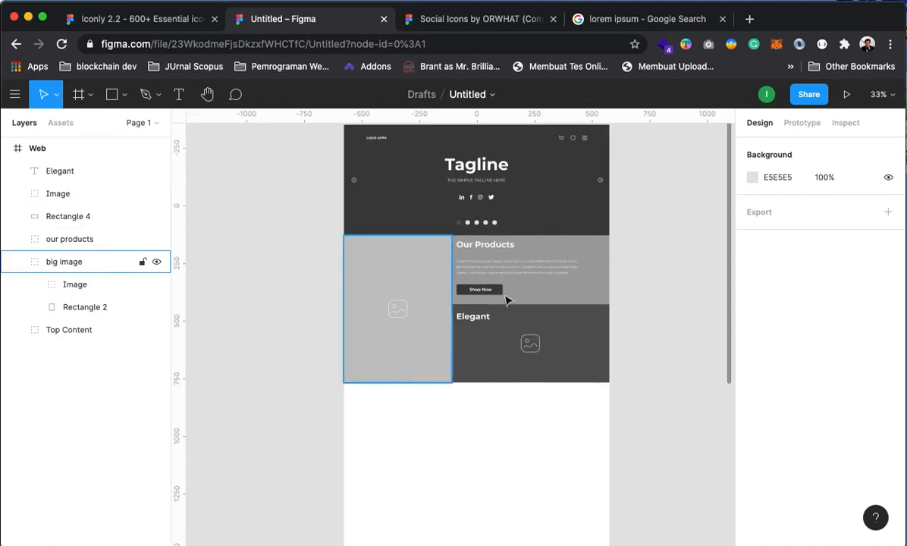
# Narrow the Our Products and Elegant panels together from their left edge
pyautogui.click(425, 279)
pyautogui.click(491, 256)
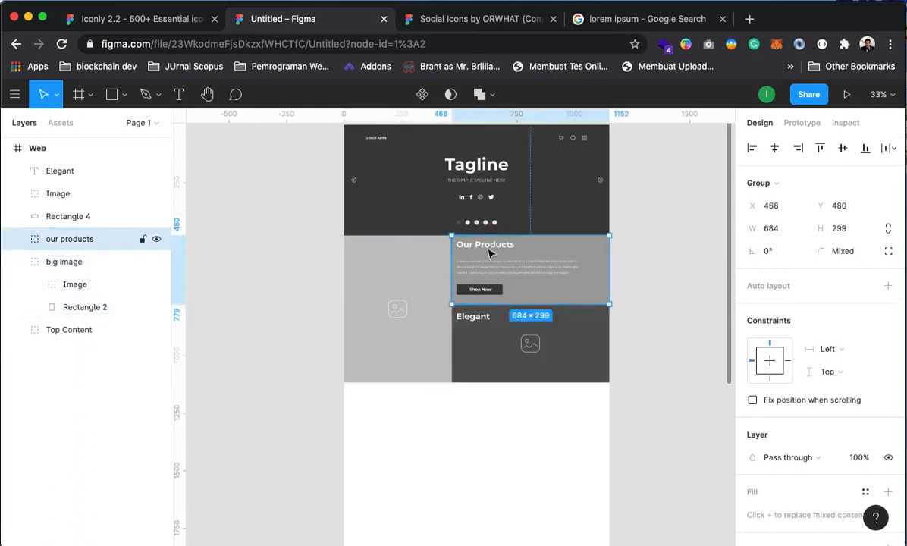
pyautogui.keyDown('shift'); pyautogui.click(597, 361); pyautogui.keyUp('shift')
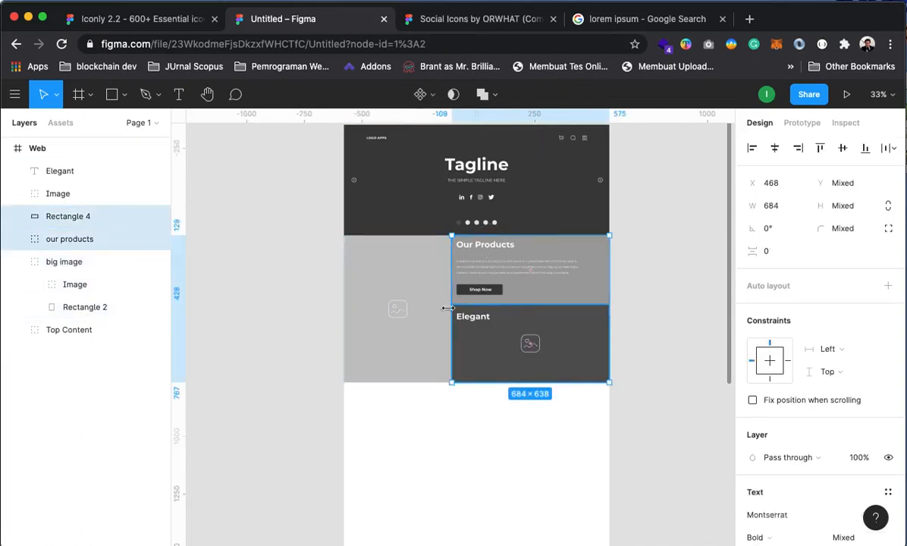
pyautogui.moveTo(453, 308); pyautogui.dragTo(476, 309)
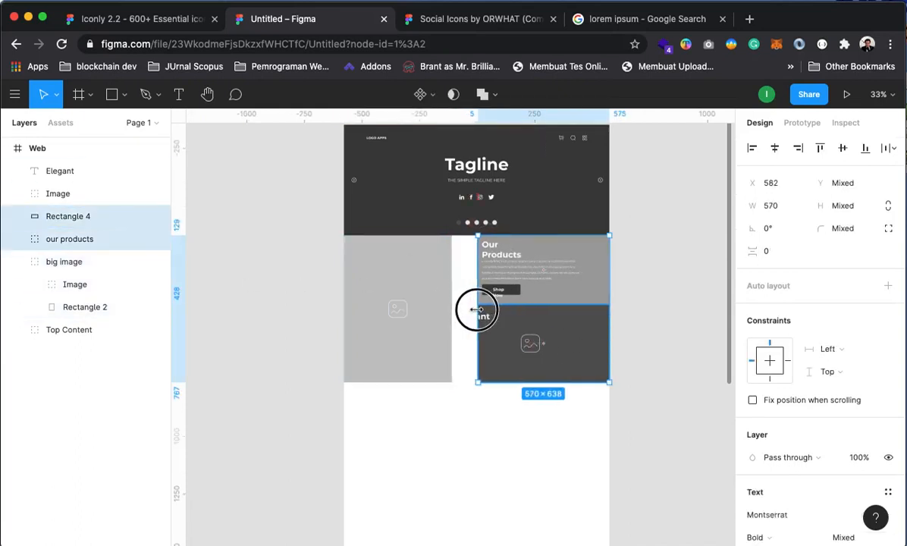
# Widen the big image block to the right
pyautogui.click(422, 338)
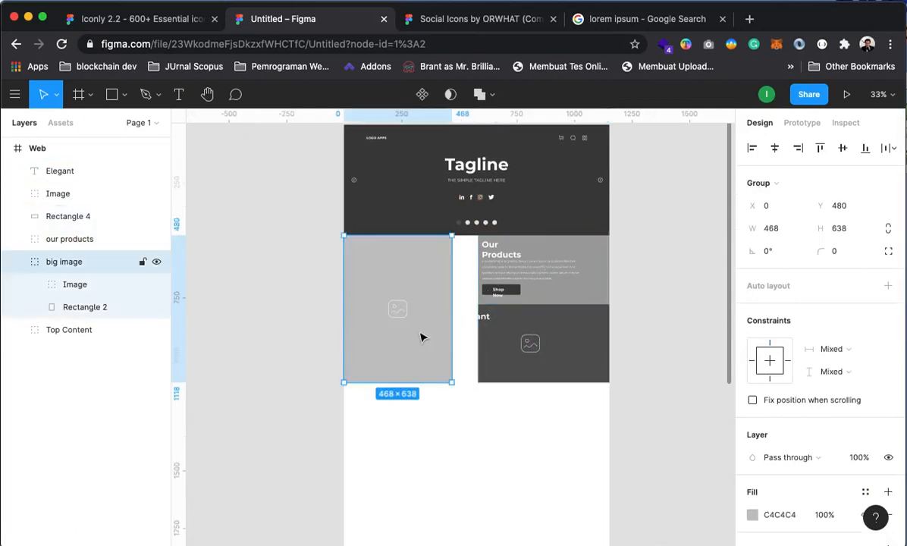
pyautogui.moveTo(454, 322)
pyautogui.mouseDown()
pyautogui.moveTo(470, 316)
pyautogui.moveTo(470, 324)
pyautogui.mouseUp()
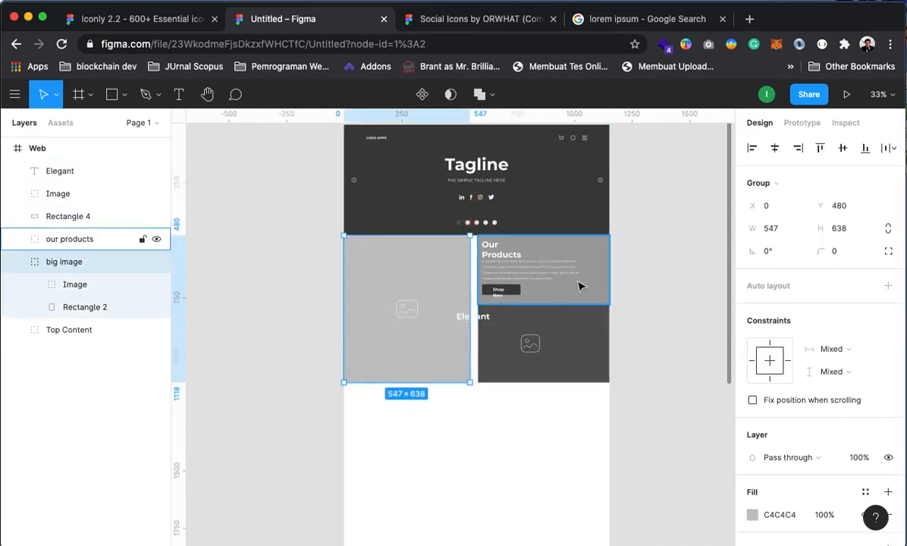
pyautogui.click(629, 294)
# Stretch the Our Products and Elegant panels left until they meet the widened image
pyautogui.click(594, 294)
pyautogui.keyDown('shift'); pyautogui.click(592, 352); pyautogui.keyUp('shift')
pyautogui.click(466, 300)
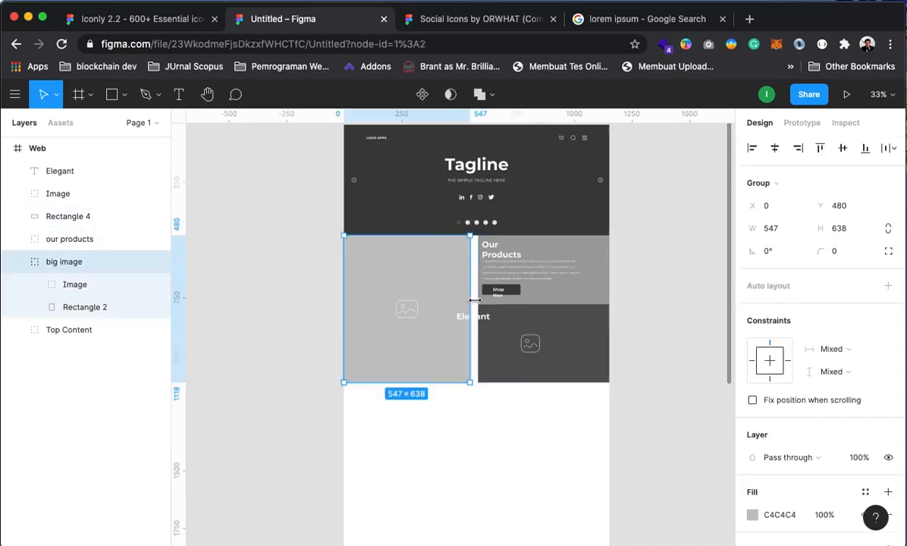
pyautogui.click(588, 298)
pyautogui.keyDown('shift'); pyautogui.click(589, 334); pyautogui.keyUp('shift')
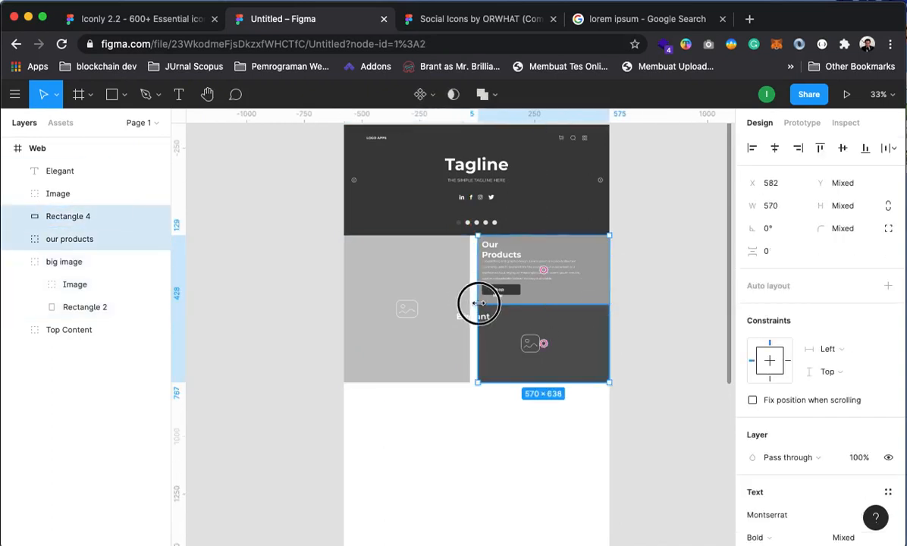
pyautogui.moveTo(478, 303); pyautogui.dragTo(499, 326)
pyautogui.click(680, 333)
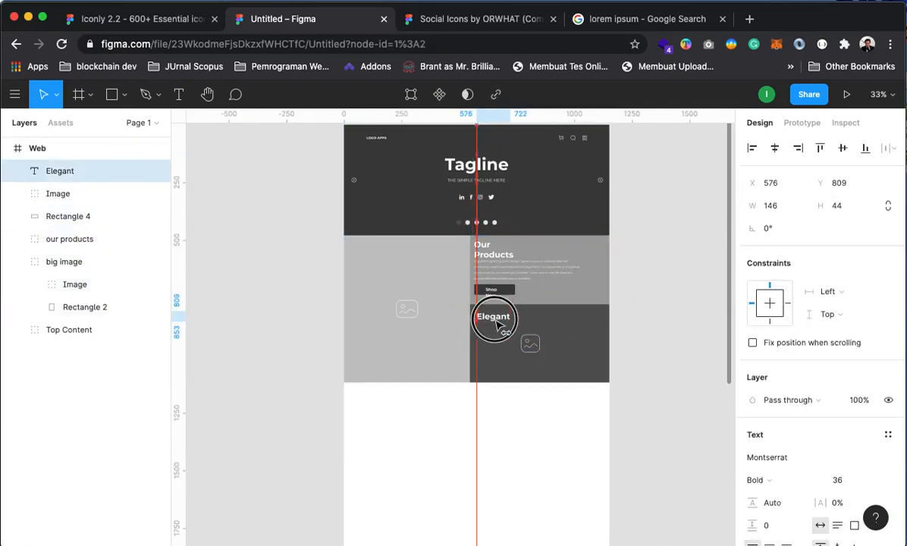
pyautogui.click(628, 314)
pyautogui.scroll(5, 494, 267)
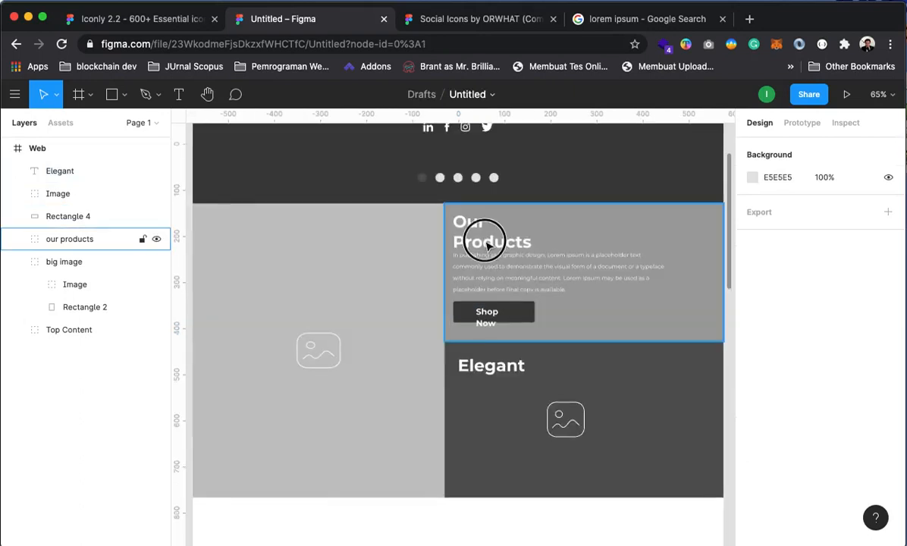
# Widen the Our Products heading box so the title fits on one line
pyautogui.click(485, 243)
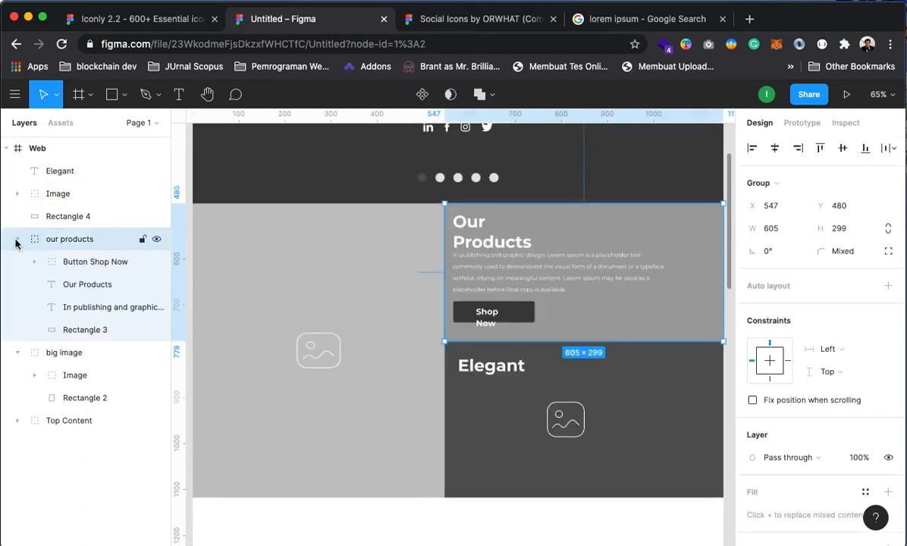
pyautogui.click(66, 284)
pyautogui.moveTo(557, 229); pyautogui.dragTo(607, 235)
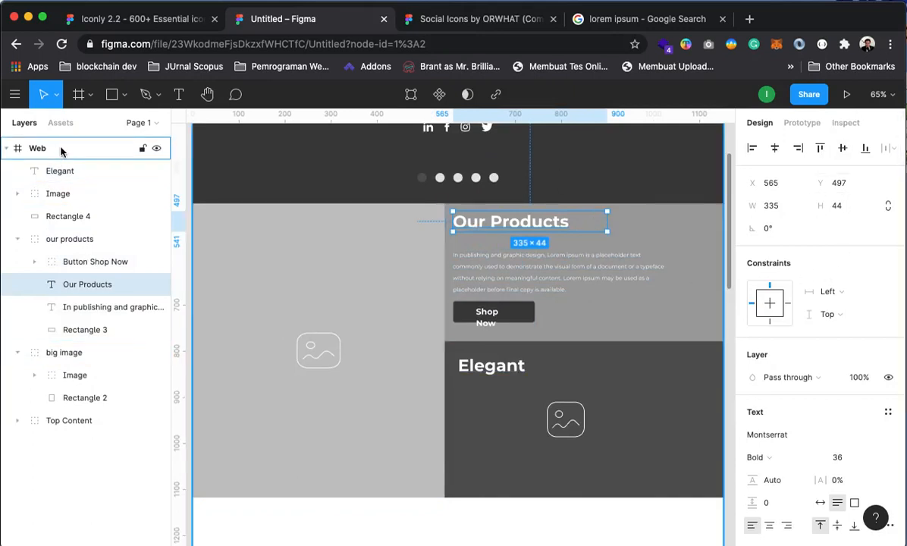
# Show the Web frame's 12-column layout grid and nudge the Our Products heading right
pyautogui.click(38, 148)
pyautogui.click(866, 366)
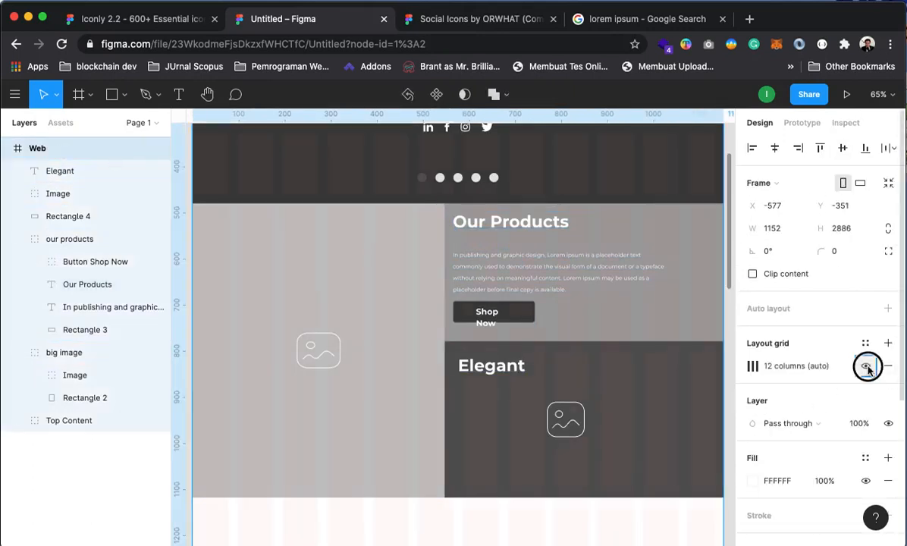
pyautogui.click(464, 220)
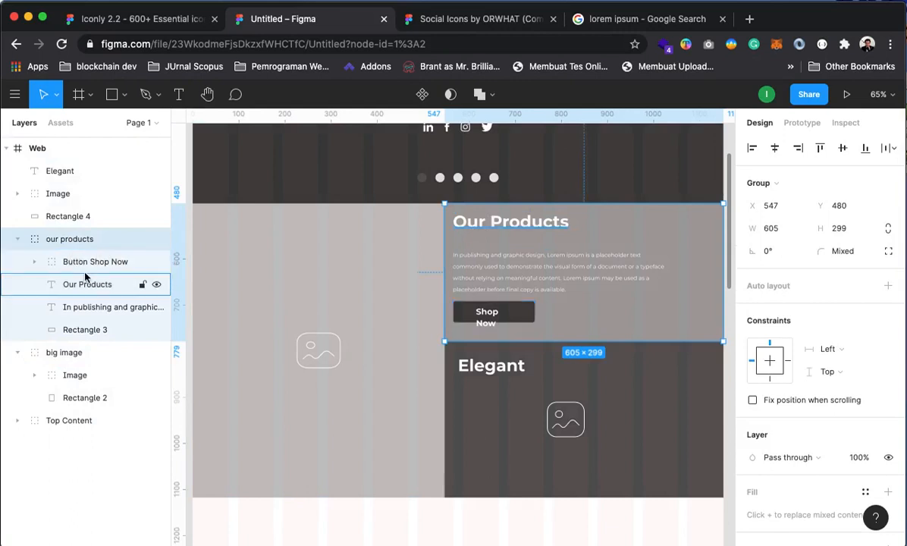
pyautogui.click(117, 287)
pyautogui.moveTo(455, 221); pyautogui.dragTo(485, 229)
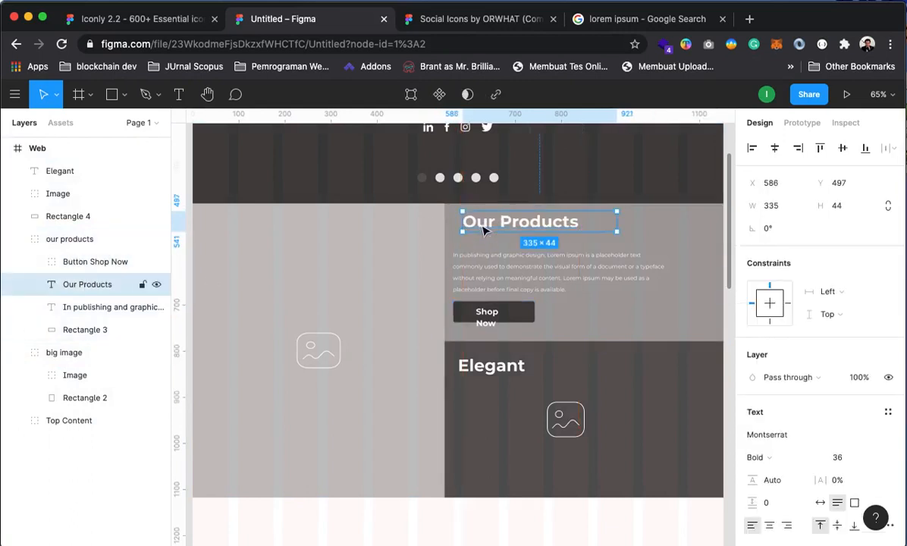
# Snap the big image and the Our Products and Elegant panels' edges to the grid columns
pyautogui.click(425, 313)
pyautogui.moveTo(445, 332); pyautogui.dragTo(451, 331)
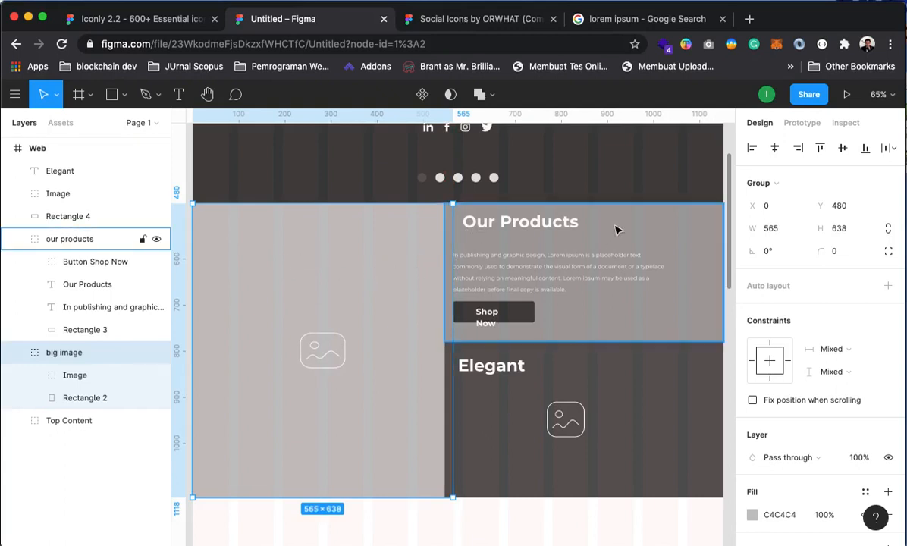
pyautogui.click(644, 226)
pyautogui.moveTo(443, 251); pyautogui.dragTo(451, 252)
pyautogui.click(463, 424)
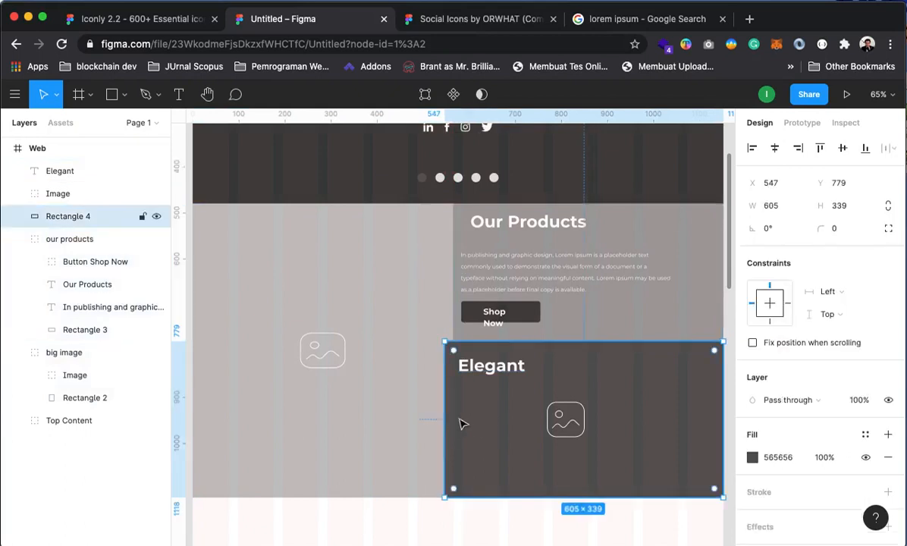
pyautogui.moveTo(445, 410); pyautogui.dragTo(454, 411)
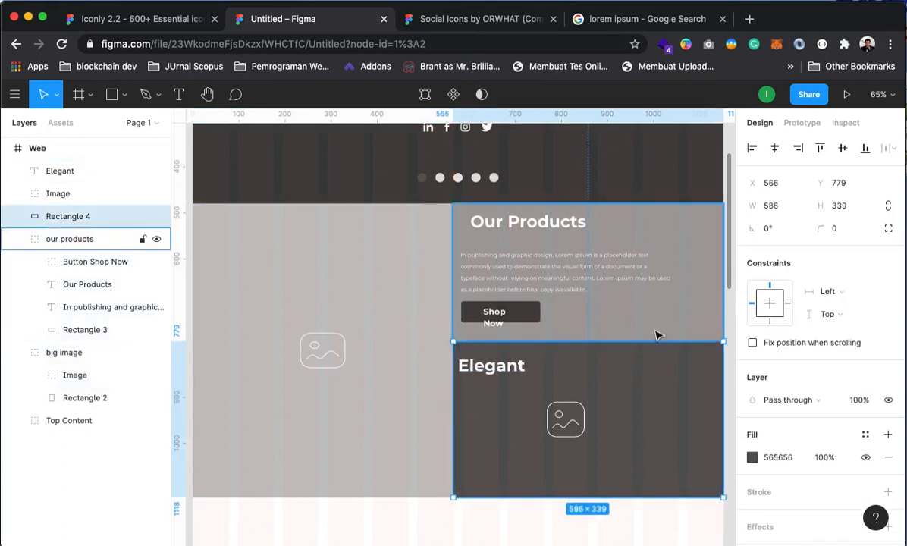
pyautogui.moveTo(536, 394); pyautogui.dragTo(467, 387)
pyautogui.click(672, 294)
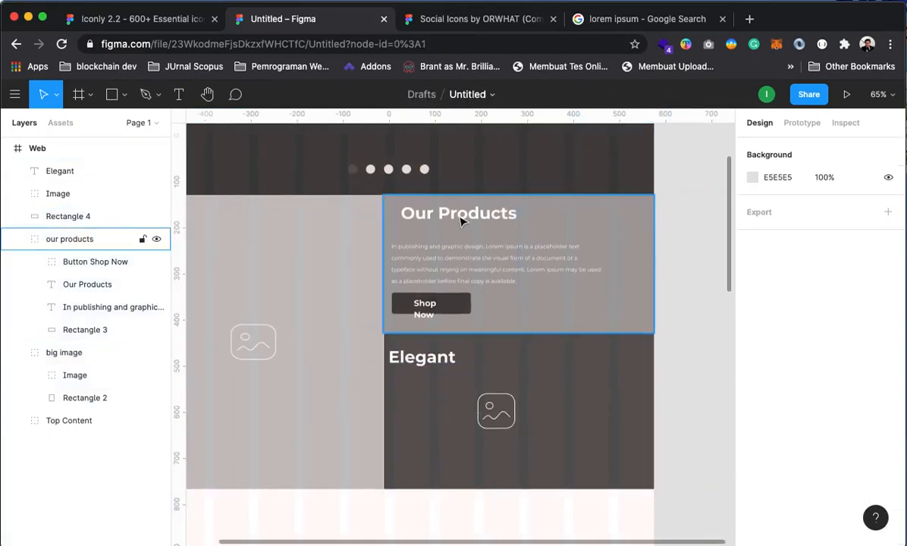
# Nudge the Our Products heading into alignment with the grid
pyautogui.click(436, 209)
pyautogui.click(87, 284)
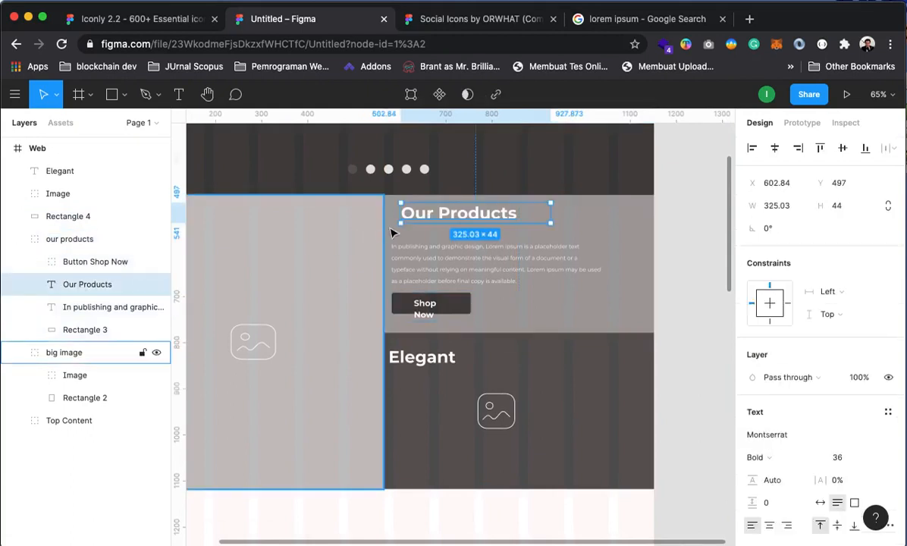
pyautogui.moveTo(409, 219); pyautogui.dragTo(421, 245)
pyautogui.click(114, 307)
# Move the Shop Now button to X 592 and fit its label on one line
pyautogui.click(431, 314)
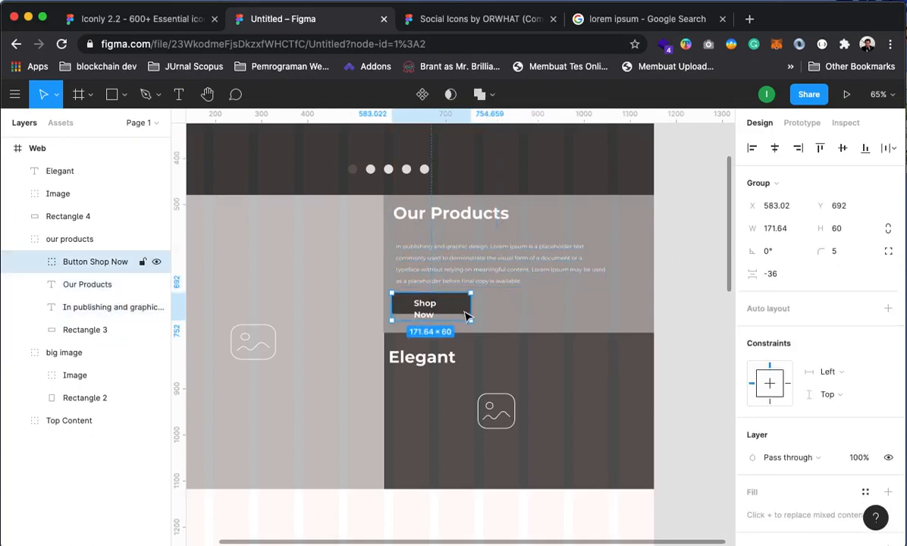
pyautogui.moveTo(465, 316); pyautogui.dragTo(467, 308)
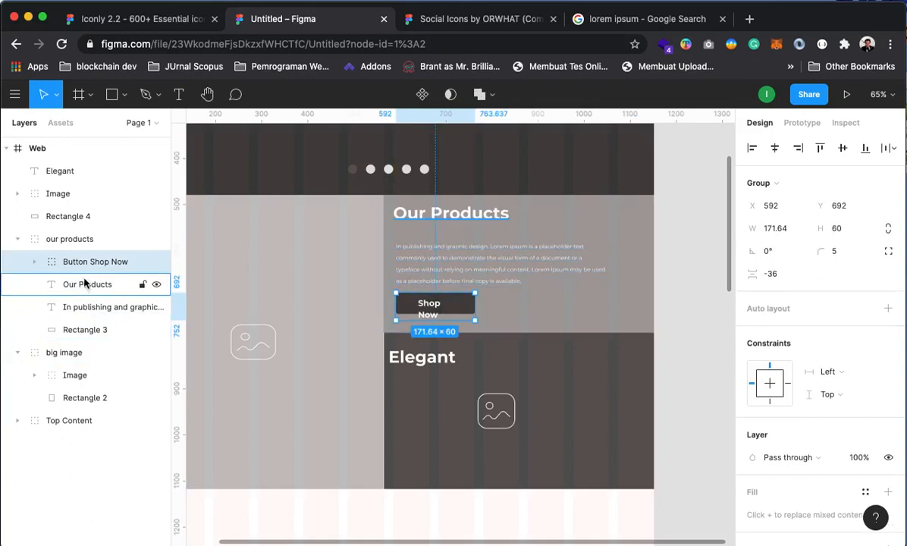
pyautogui.click(35, 262)
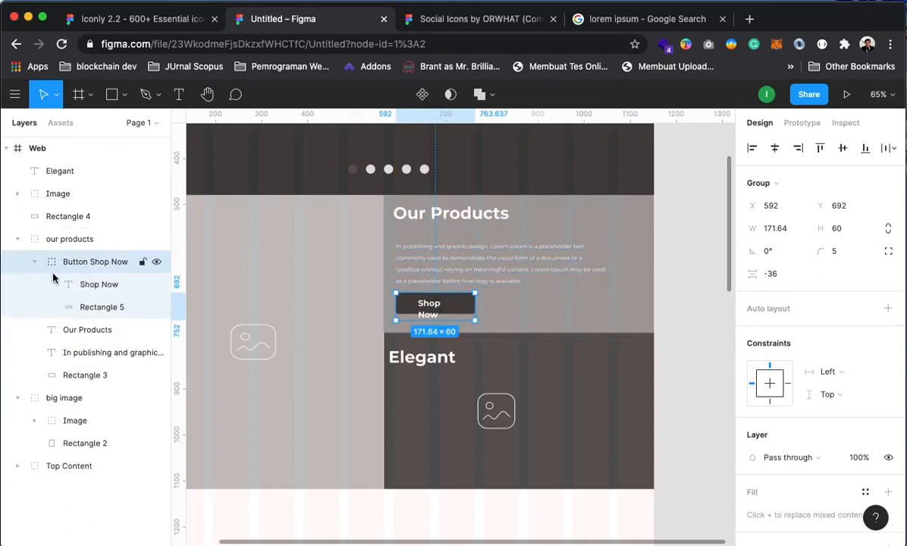
pyautogui.click(94, 285)
pyautogui.moveTo(456, 318); pyautogui.dragTo(425, 309)
pyautogui.press('Escape')
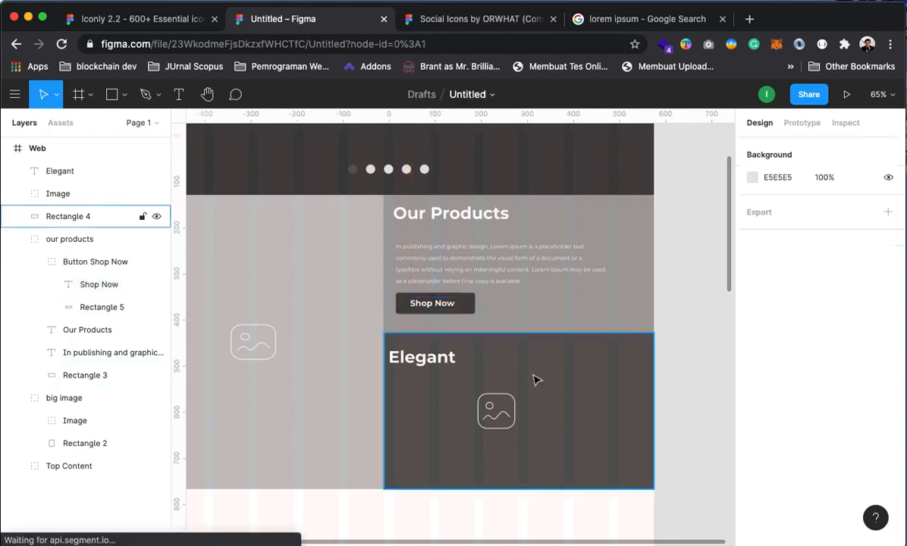
# Move the Elegant heading right to X 592, aligned with Our Products
pyautogui.click(409, 363)
pyautogui.moveTo(409, 362); pyautogui.dragTo(416, 363)
pyautogui.click(692, 366)
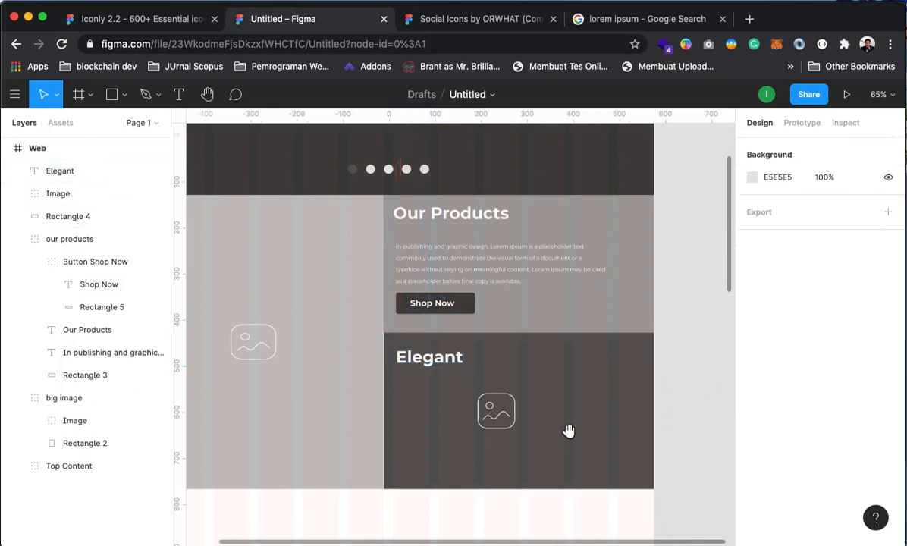
pyautogui.hscroll(-2, 614, 424)
pyautogui.press('z')
pyautogui.click(502, 334)
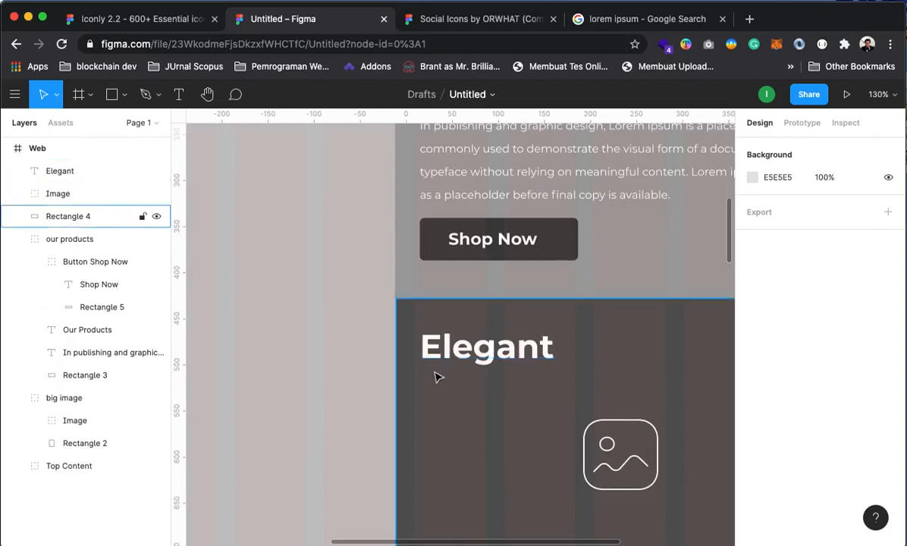
# Move the Our Products paragraph left onto the red alignment guide
pyautogui.press('space')
pyautogui.moveTo(477, 305); pyautogui.dragTo(488, 369)
pyautogui.scroll(3, 487, 369)
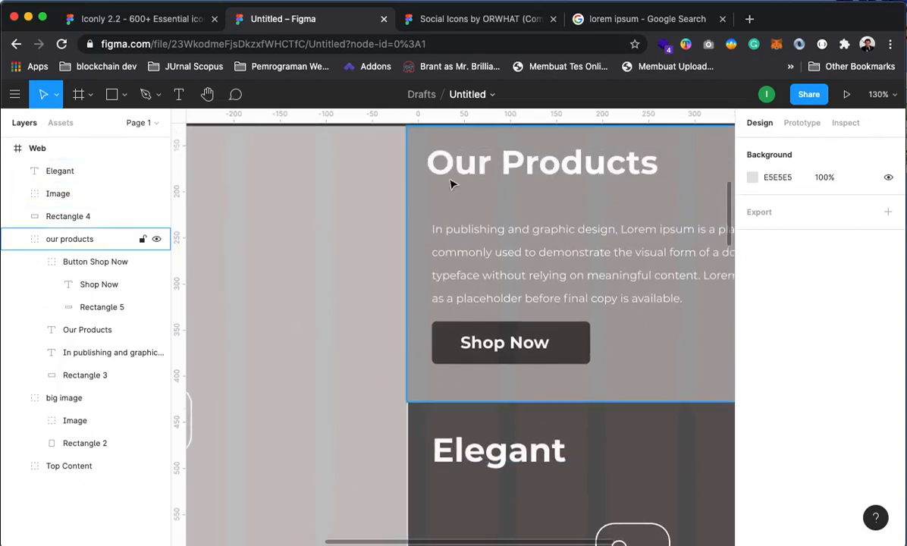
pyautogui.click(34, 261)
pyautogui.click(84, 263)
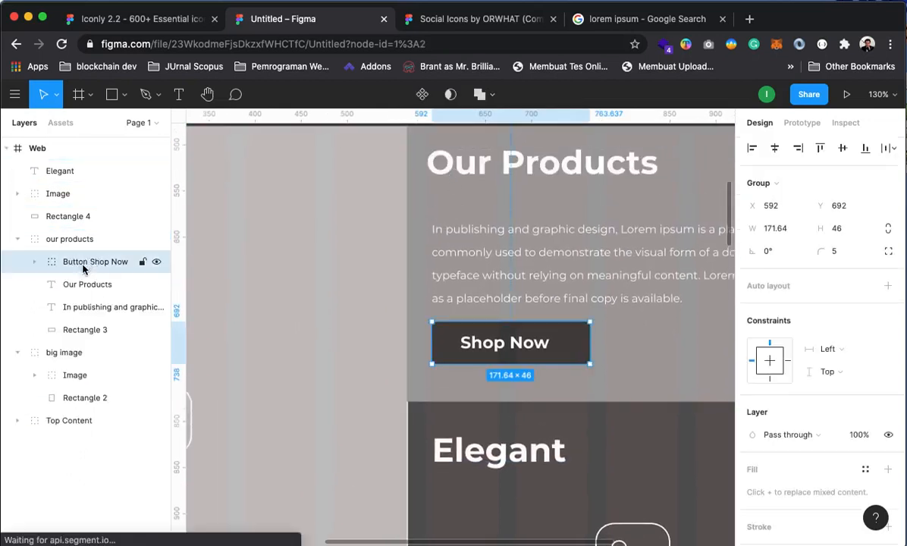
pyautogui.keyDown('shift'); pyautogui.click(94, 309); pyautogui.keyUp('shift')
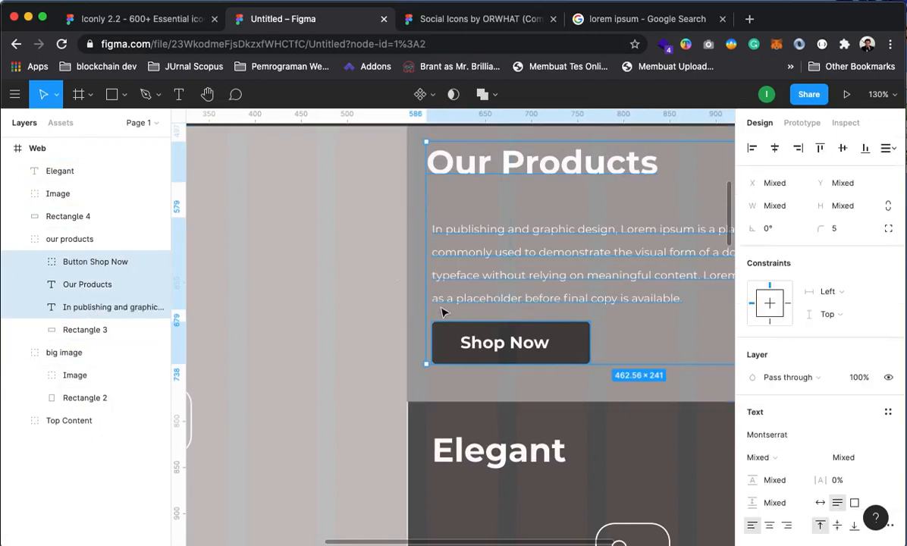
pyautogui.click(330, 265)
pyautogui.click(83, 307)
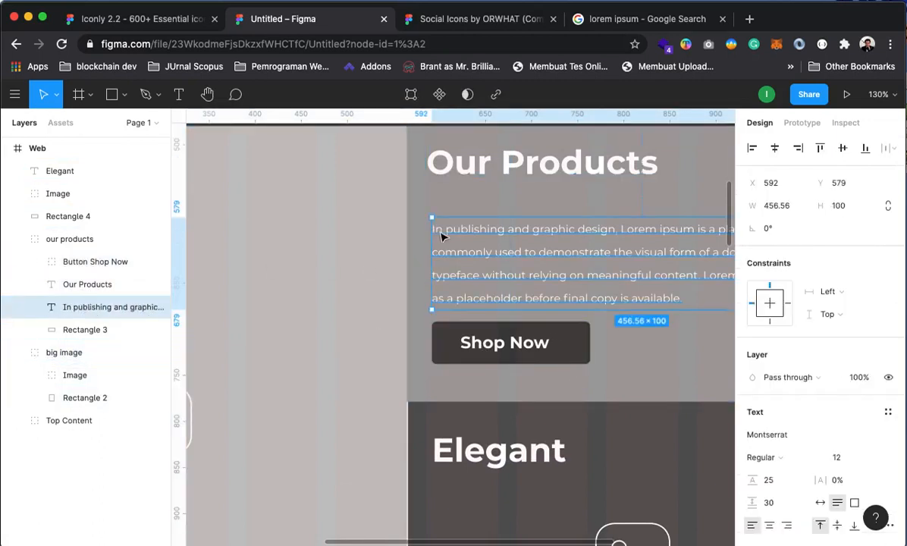
pyautogui.moveTo(440, 235); pyautogui.dragTo(438, 227)
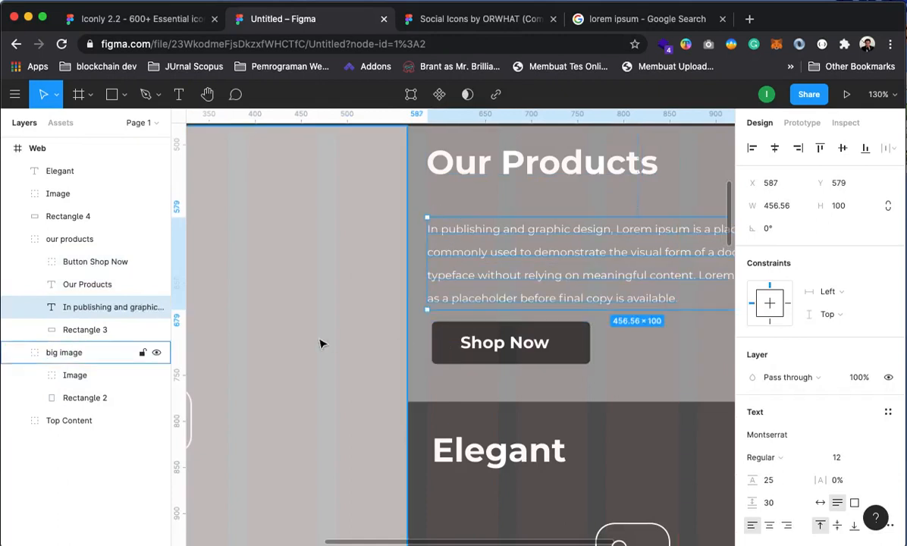
# Shift the Shop Now button and Elegant heading left onto the same guide
pyautogui.click(84, 262)
pyautogui.moveTo(446, 345); pyautogui.dragTo(442, 339)
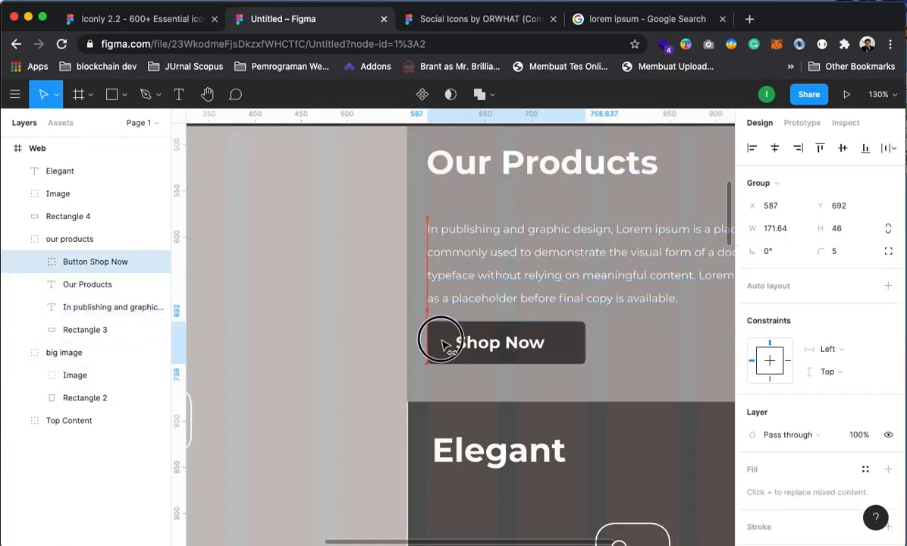
pyautogui.click(451, 465)
pyautogui.moveTo(446, 459); pyautogui.dragTo(437, 455)
# Raise the Elegant heading to X 586, Y 800, undoing a stray background rectangle move
pyautogui.click(604, 449)
pyautogui.moveTo(604, 449); pyautogui.dragTo(608, 471)
pyautogui.moveTo(506, 483); pyautogui.dragTo(506, 472)
pyautogui.press('super+z')
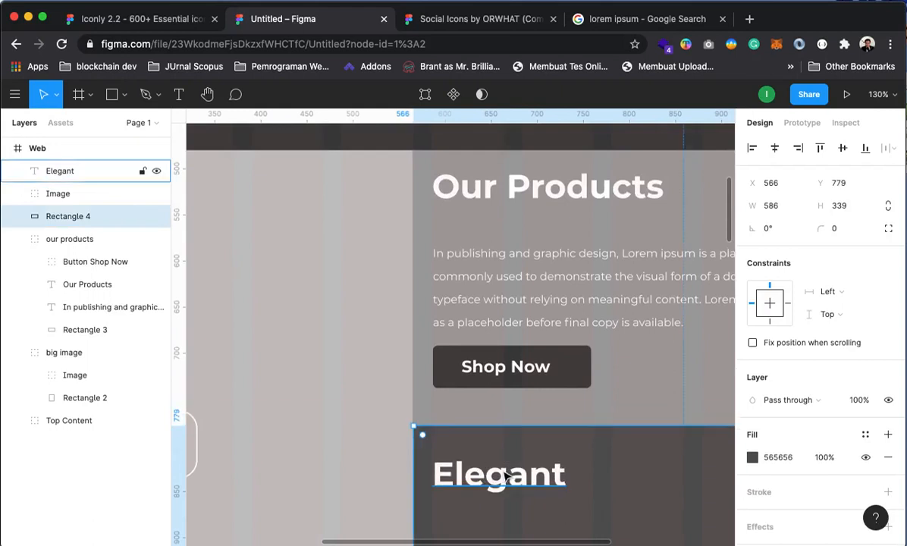
pyautogui.click(69, 170)
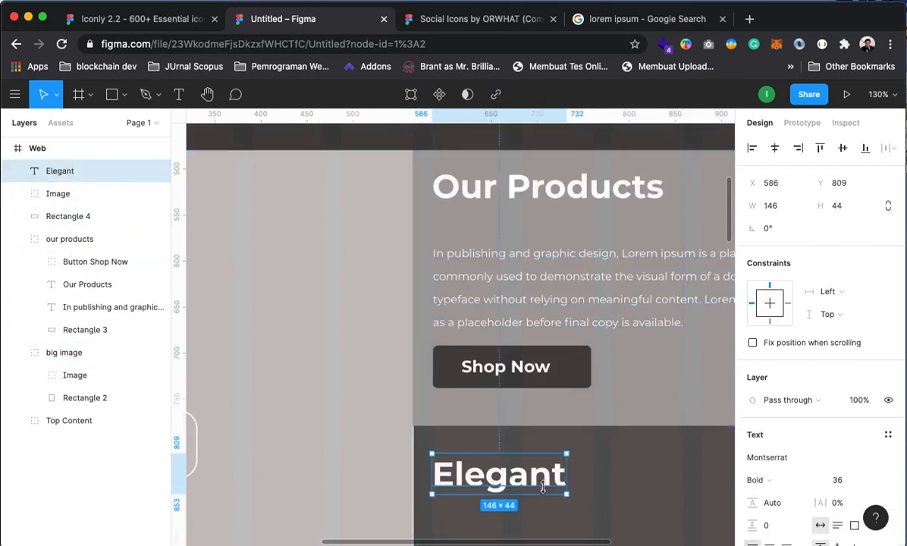
pyautogui.moveTo(537, 479); pyautogui.dragTo(536, 472)
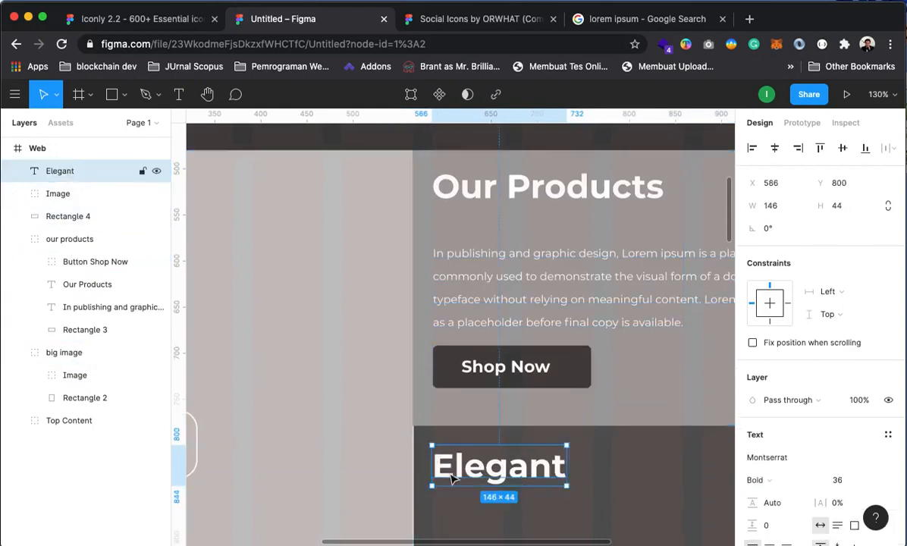
pyautogui.moveTo(449, 475); pyautogui.dragTo(449, 474)
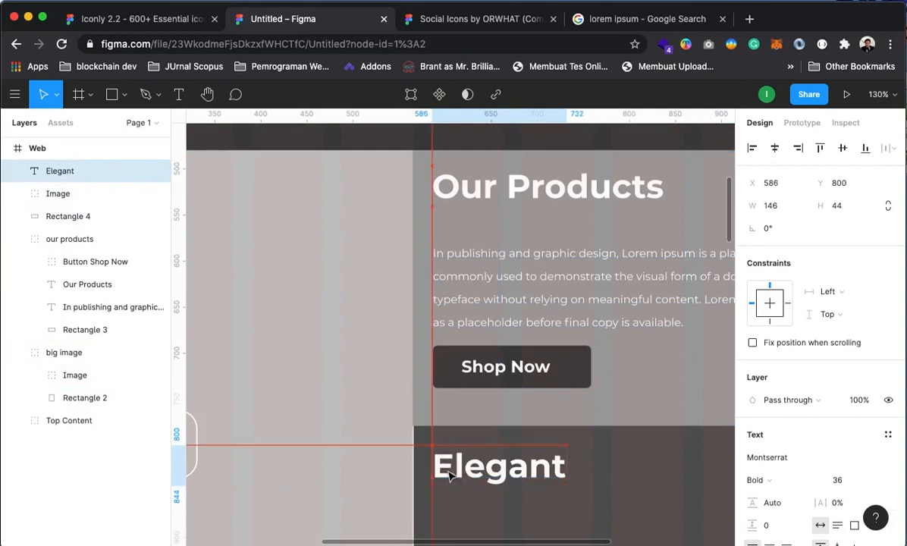
pyautogui.keyDown('alt'); pyautogui.click(574, 458); pyautogui.keyUp('alt')
pyautogui.keyDown('alt'); pyautogui.click(523, 396); pyautogui.keyUp('alt')
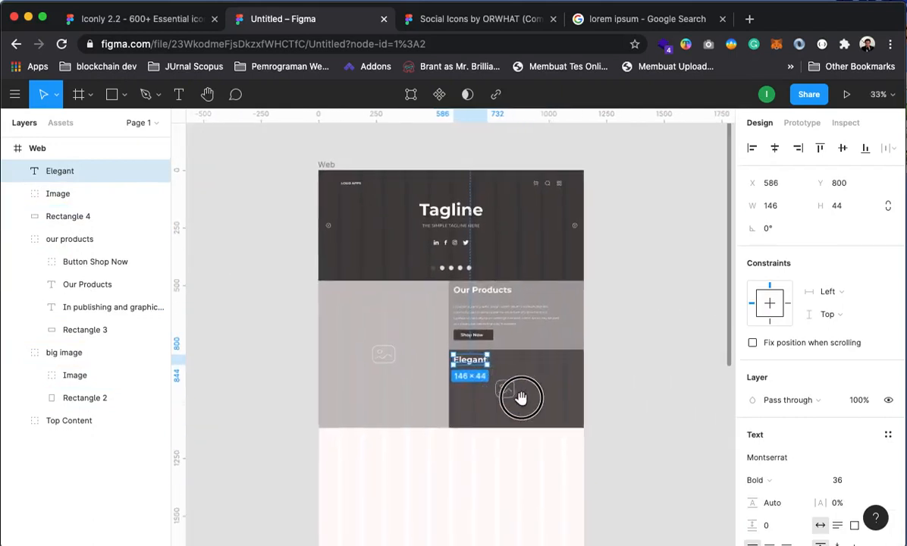
# Shift the Elegant image right, then group heading, image and Rectangle 4 as 'Elegant'
pyautogui.click(625, 405)
pyautogui.moveTo(505, 396)
pyautogui.mouseDown()
pyautogui.moveTo(522, 395)
pyautogui.moveTo(514, 393)
pyautogui.mouseUp()
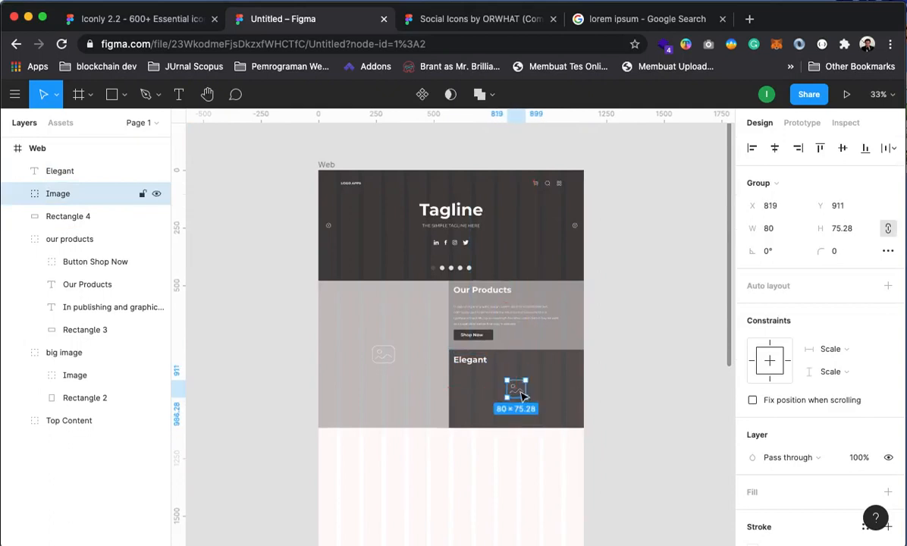
pyautogui.click(57, 171)
pyautogui.keyDown('shift'); pyautogui.click(62, 198); pyautogui.keyUp('shift')
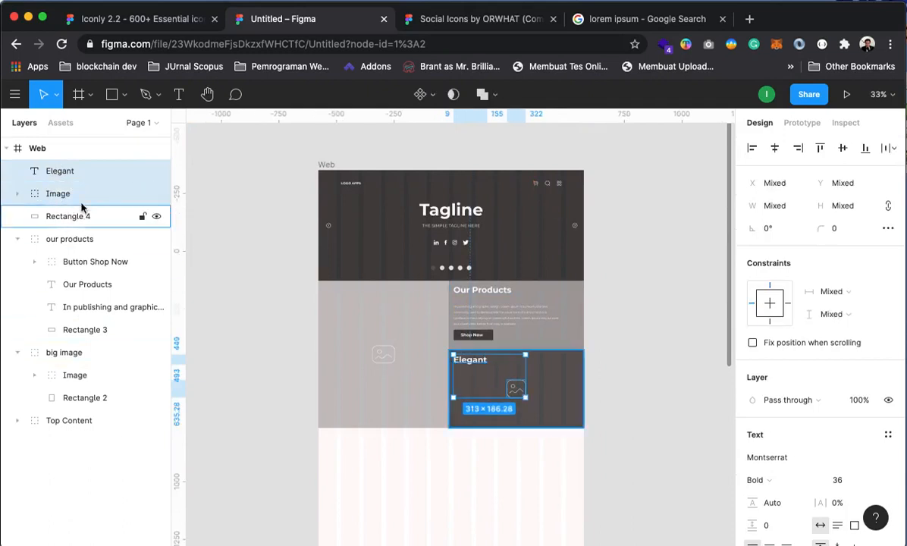
pyautogui.keyDown('shift'); pyautogui.click(67, 218); pyautogui.keyUp('shift')
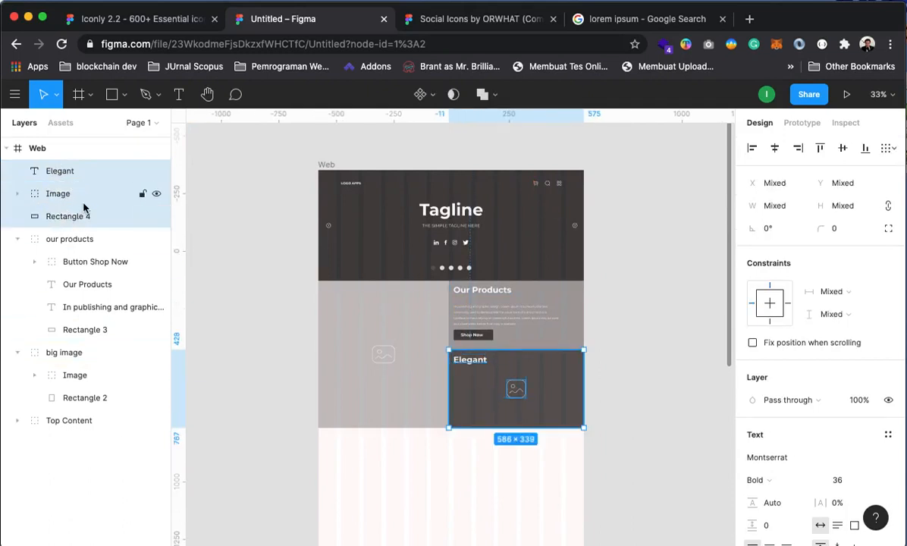
pyautogui.press('super+g')
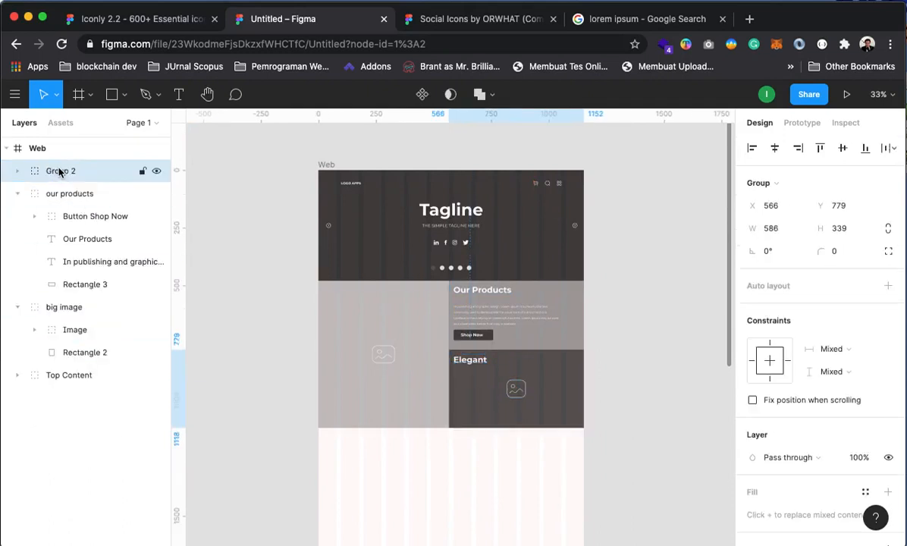
pyautogui.rightClick(68, 173)
pyautogui.click(106, 294)
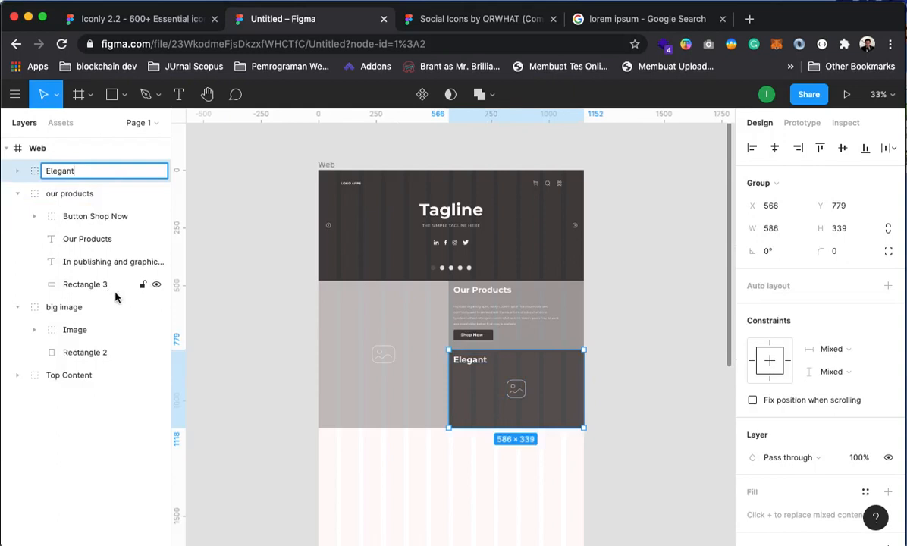
pyautogui.click(273, 218)
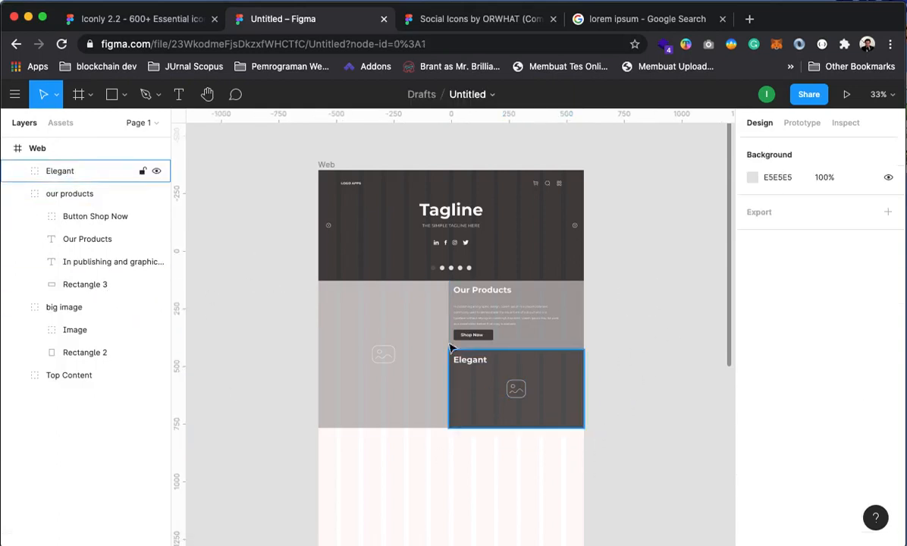
pyautogui.click(61, 329)
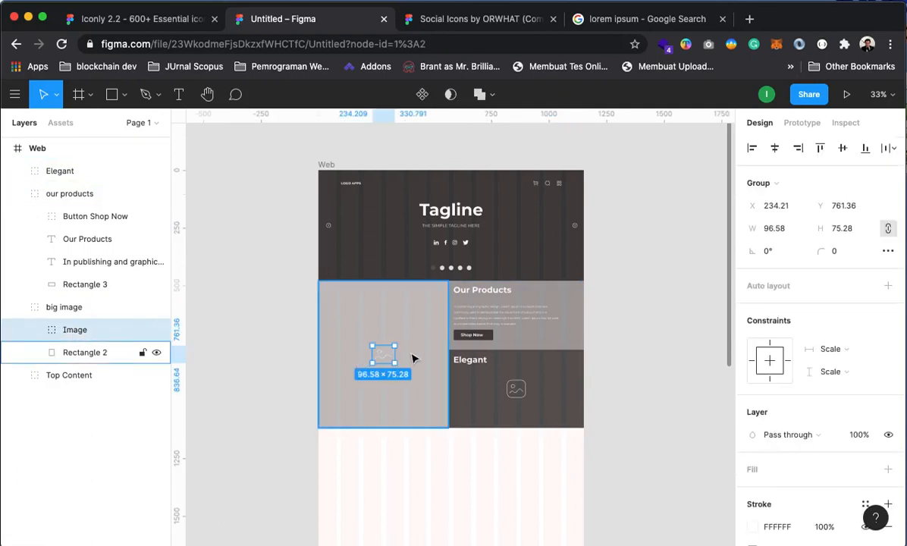
# Resize the big image's placeholder icon to 80 × 80 with proportions unlocked
pyautogui.moveTo(396, 354); pyautogui.dragTo(392, 356)
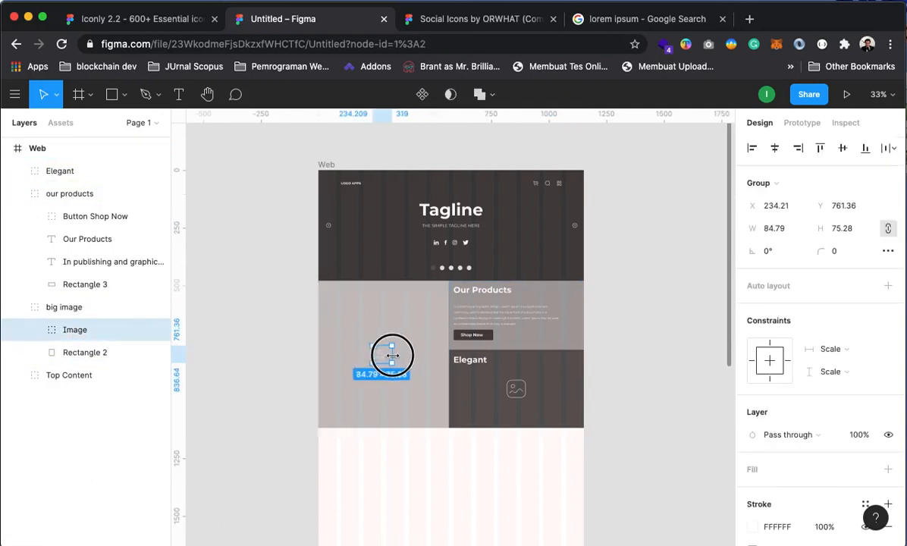
pyautogui.click(888, 228)
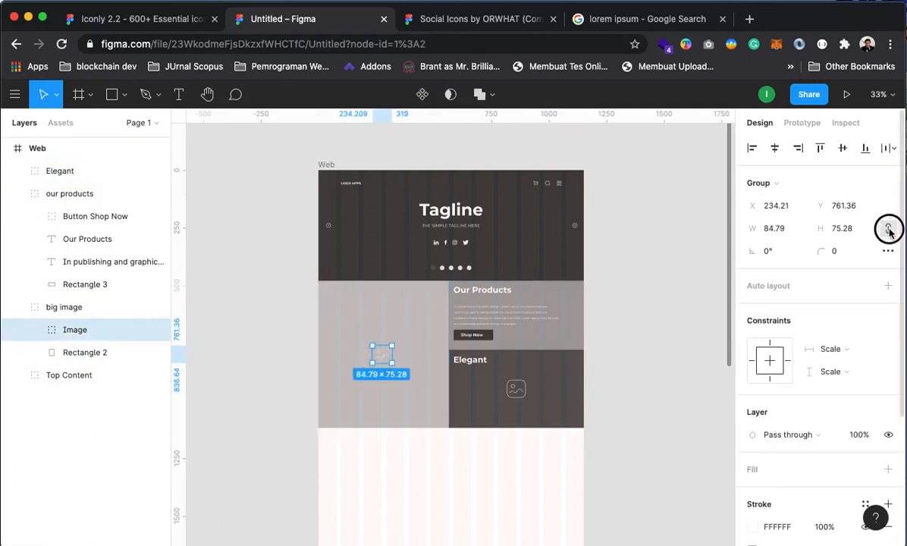
pyautogui.click(788, 232)
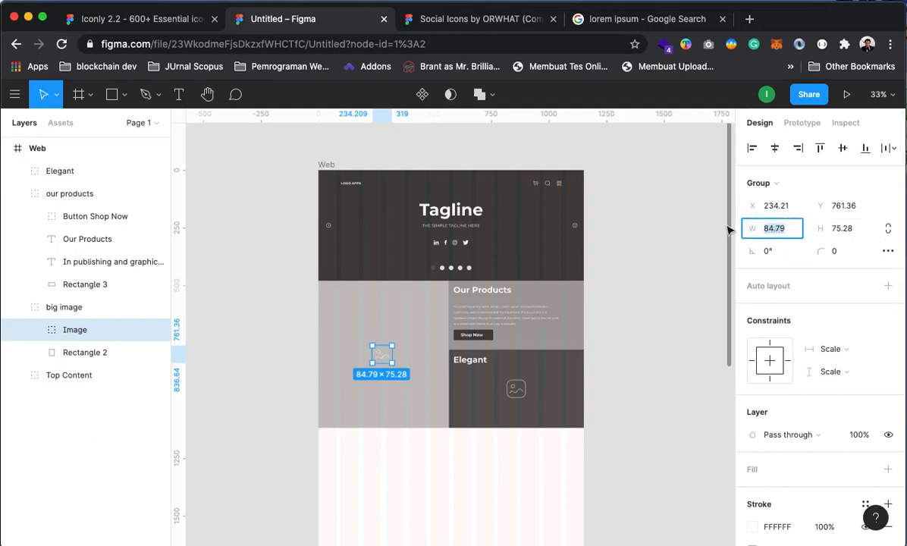
pyautogui.write('80')
pyautogui.press('Tab')
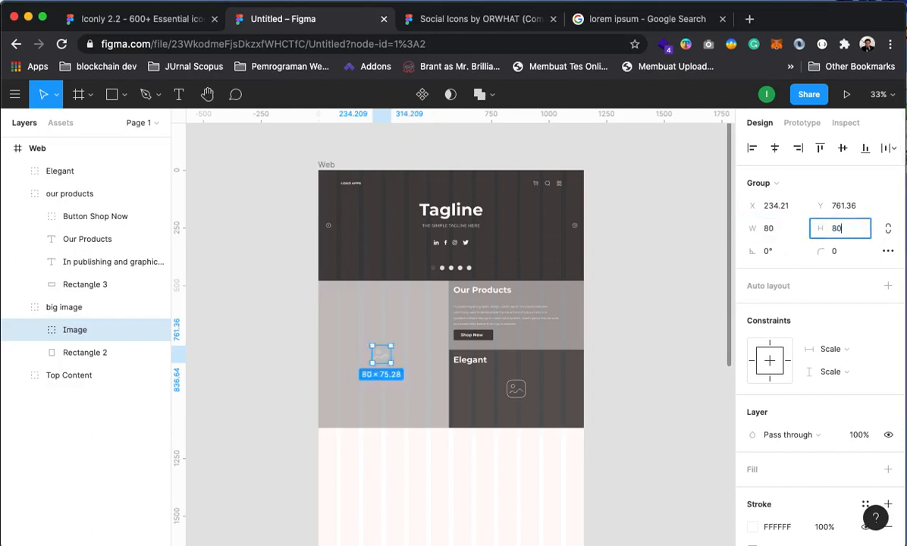
pyautogui.press('Return')
pyautogui.click(686, 350)
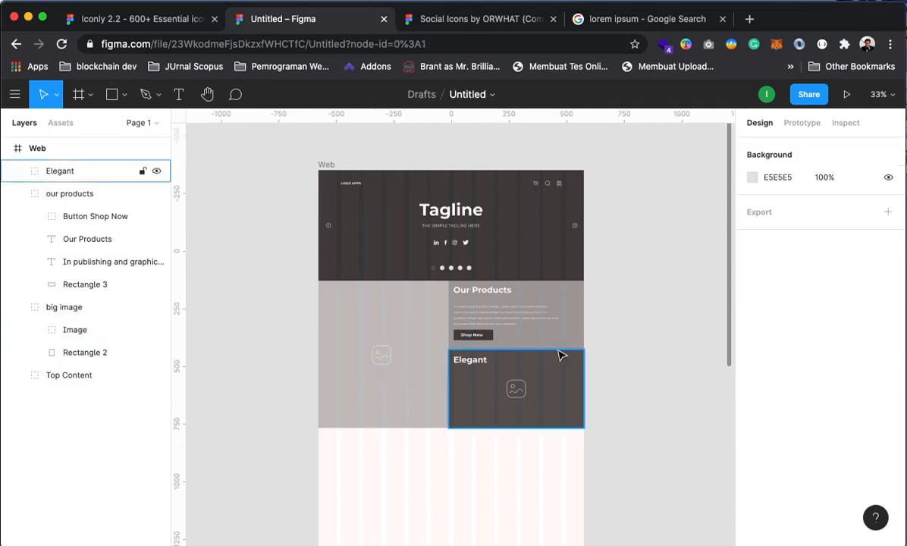
# Hide the Web frame's 12-column layout grid again
pyautogui.click(647, 327)
pyautogui.click(162, 146)
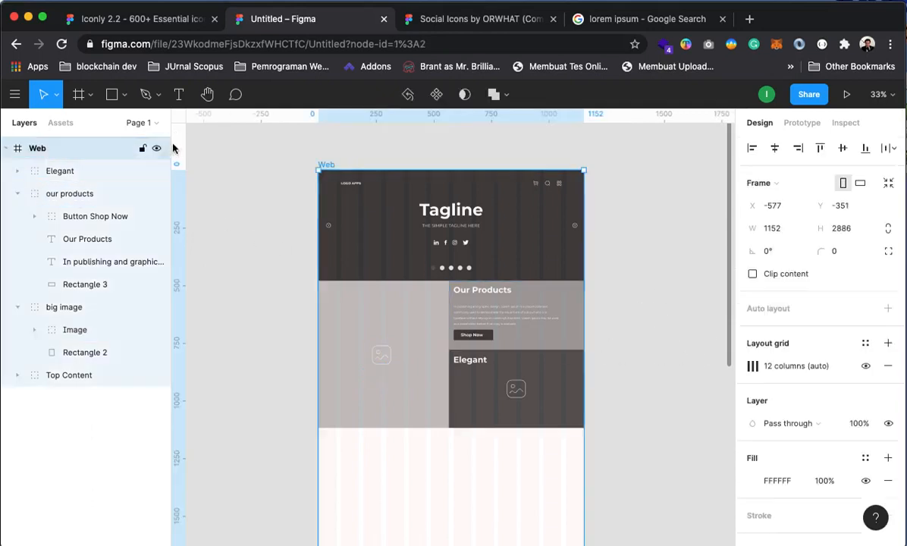
pyautogui.click(658, 298)
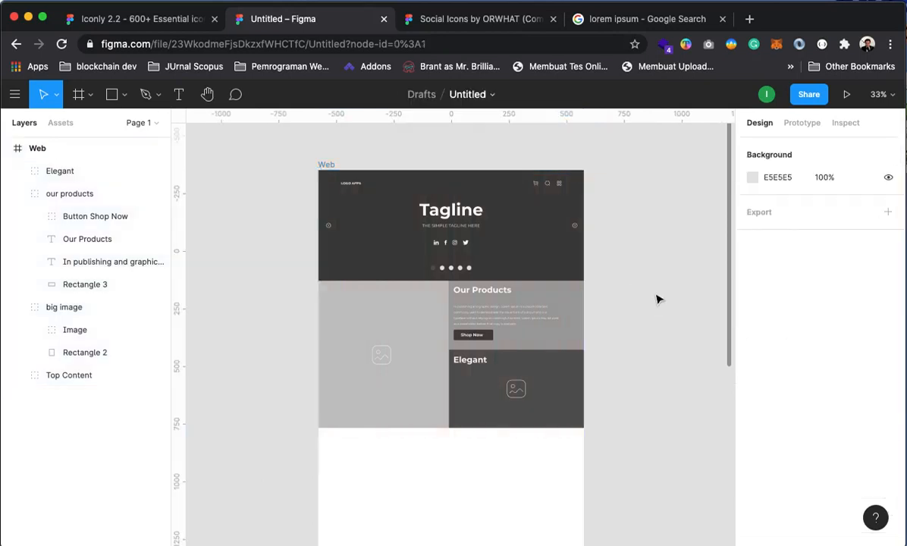
# Move the Our Products heading, paragraph and Shop Now button down slightly together
pyautogui.press('z')
pyautogui.click(499, 306)
pyautogui.press('space')
pyautogui.moveTo(529, 360); pyautogui.dragTo(581, 359)
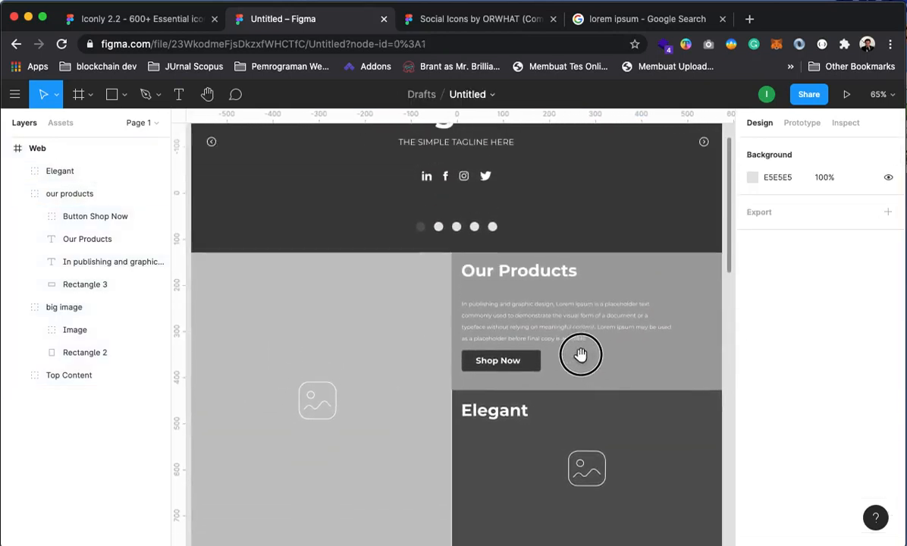
pyautogui.click(90, 238)
pyautogui.keyDown('shift'); pyautogui.click(85, 262); pyautogui.keyUp('shift')
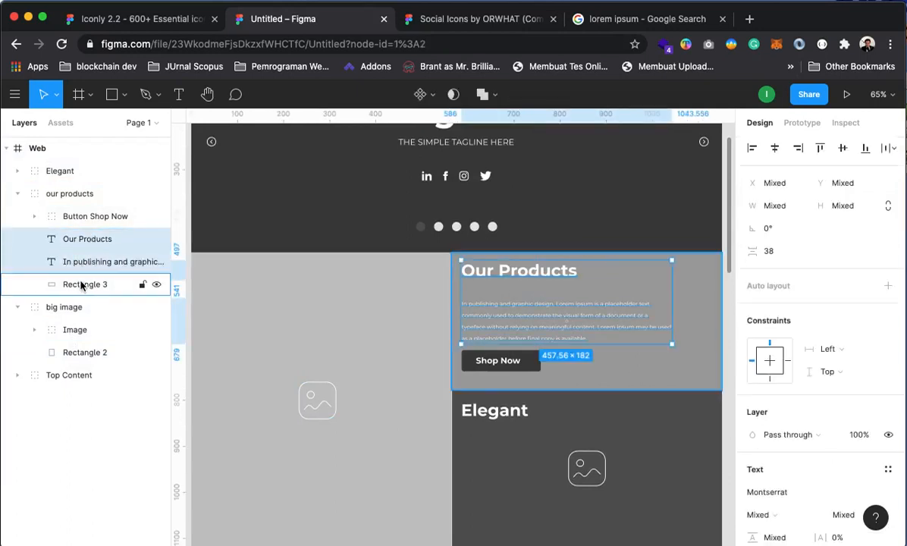
pyautogui.keyDown('shift'); pyautogui.click(93, 216); pyautogui.keyUp('shift')
pyautogui.moveTo(531, 276); pyautogui.dragTo(533, 282)
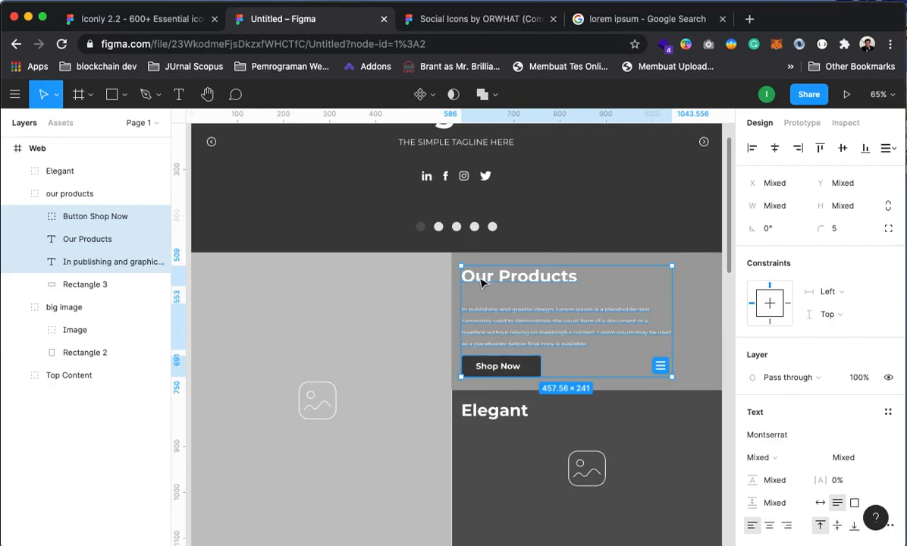
# Widen the Our Products paragraph to 535 × 75 so it wraps onto three lines
pyautogui.click(480, 281)
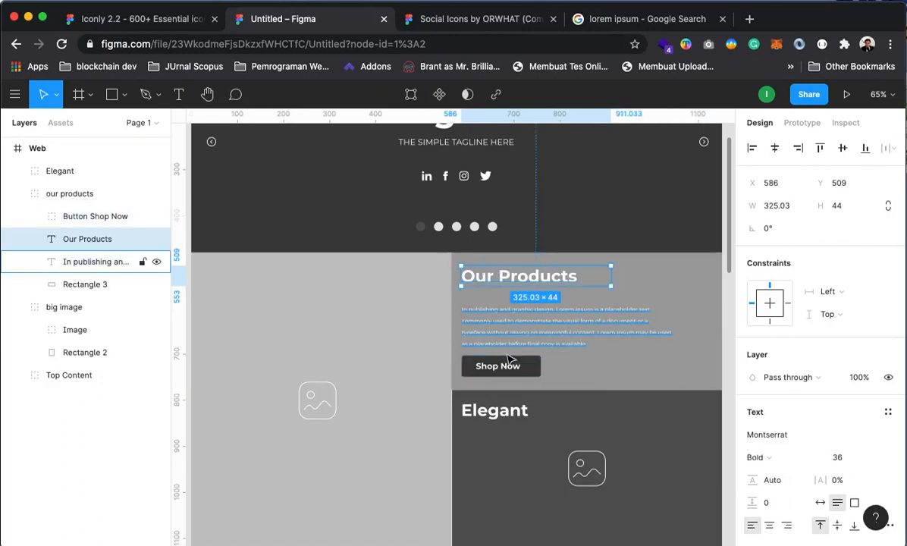
pyautogui.moveTo(501, 353); pyautogui.dragTo(429, 324)
pyautogui.click(670, 318)
pyautogui.click(544, 308)
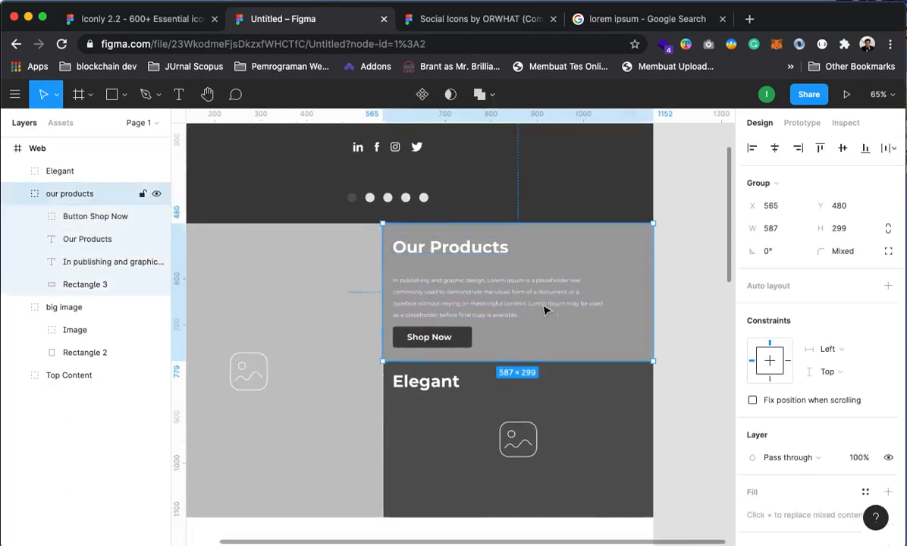
pyautogui.click(66, 262)
pyautogui.moveTo(599, 303); pyautogui.dragTo(641, 306)
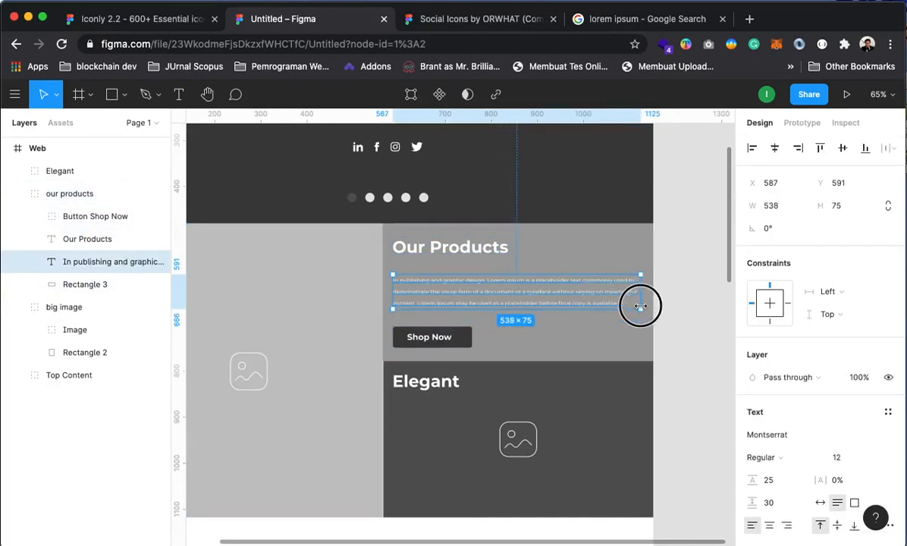
pyautogui.click(688, 312)
pyautogui.moveTo(601, 375); pyautogui.dragTo(659, 369)
pyautogui.keyDown('alt'); pyautogui.click(551, 321); pyautogui.keyUp('alt')
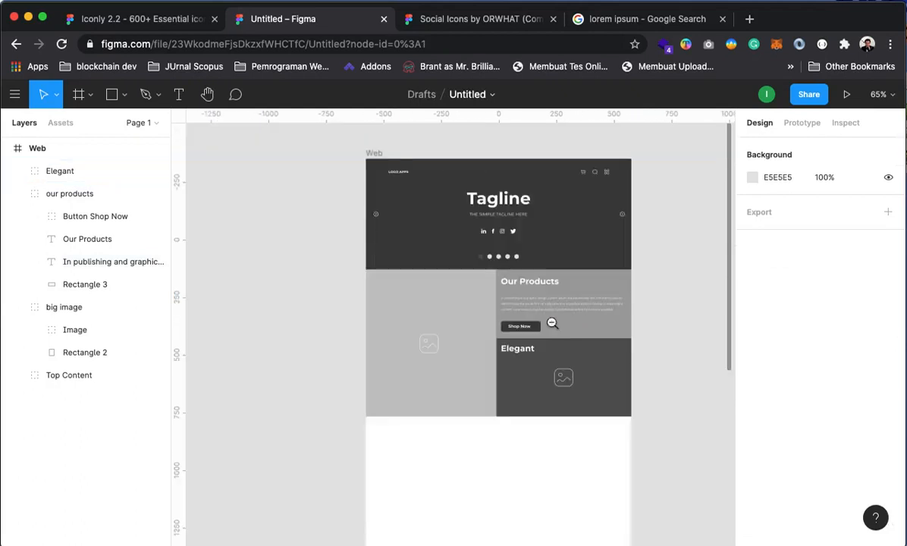
pyautogui.click(530, 330)
pyautogui.moveTo(526, 314); pyautogui.dragTo(462, 342)
pyautogui.click(509, 366)
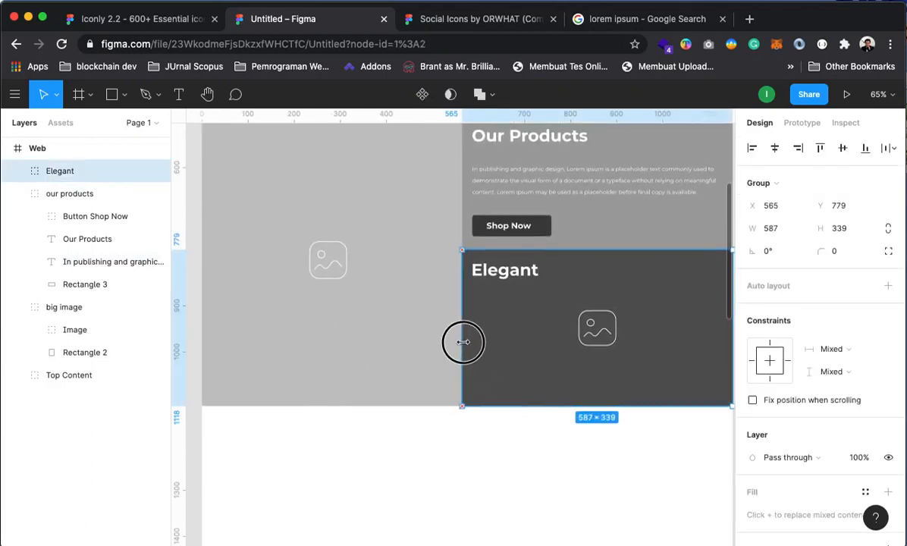
pyautogui.click(539, 470)
pyautogui.moveTo(571, 469); pyautogui.dragTo(592, 497)
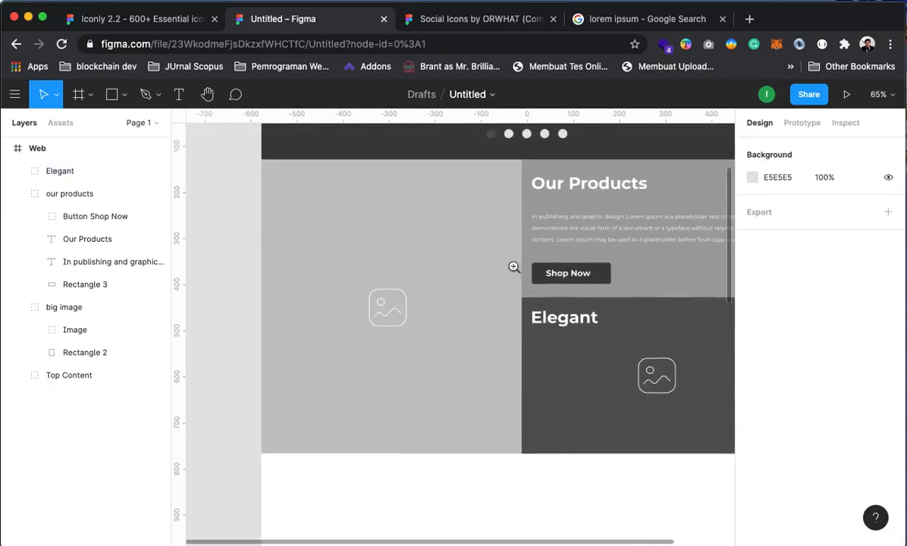
pyautogui.moveTo(513, 267); pyautogui.dragTo(589, 375)
pyautogui.moveTo(317, 224); pyautogui.dragTo(417, 306)
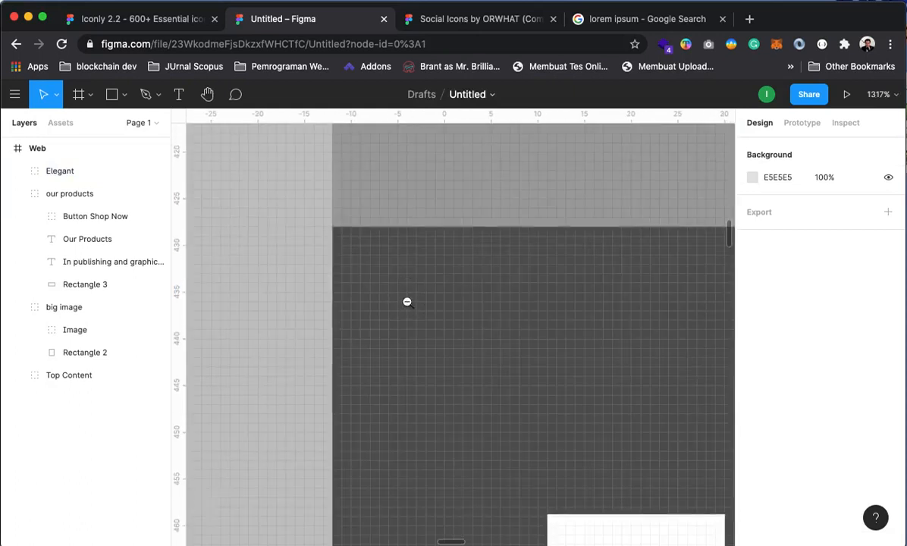
pyautogui.keyDown('alt'); pyautogui.click(407, 302); pyautogui.keyUp('alt')
pyautogui.keyDown('alt'); pyautogui.click(407, 302); pyautogui.keyUp('alt')
pyautogui.keyDown('alt'); pyautogui.click(407, 302); pyautogui.keyUp('alt')
pyautogui.keyDown('alt'); pyautogui.click(407, 304); pyautogui.keyUp('alt')
pyautogui.keyDown('alt'); pyautogui.click(493, 388); pyautogui.keyUp('alt')
pyautogui.moveTo(507, 394); pyautogui.dragTo(572, 432)
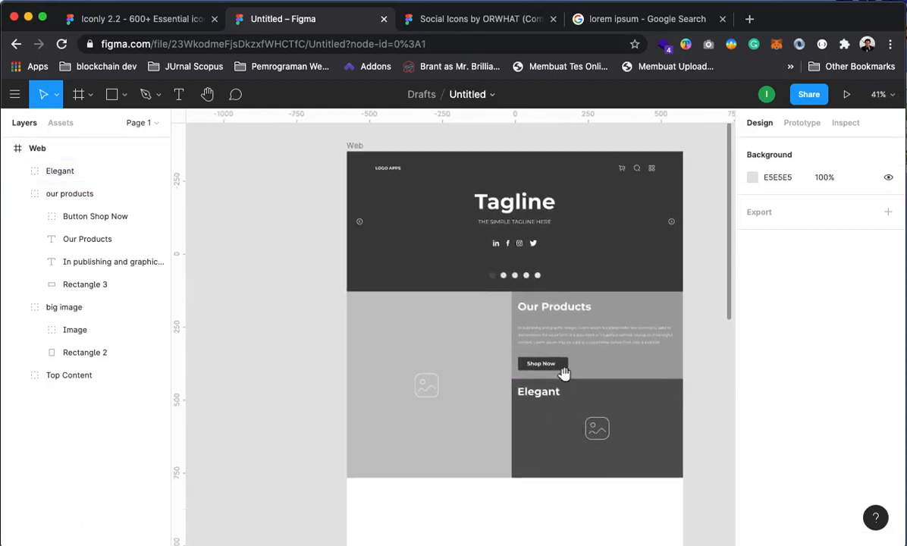
pyautogui.moveTo(563, 371); pyautogui.dragTo(520, 345)
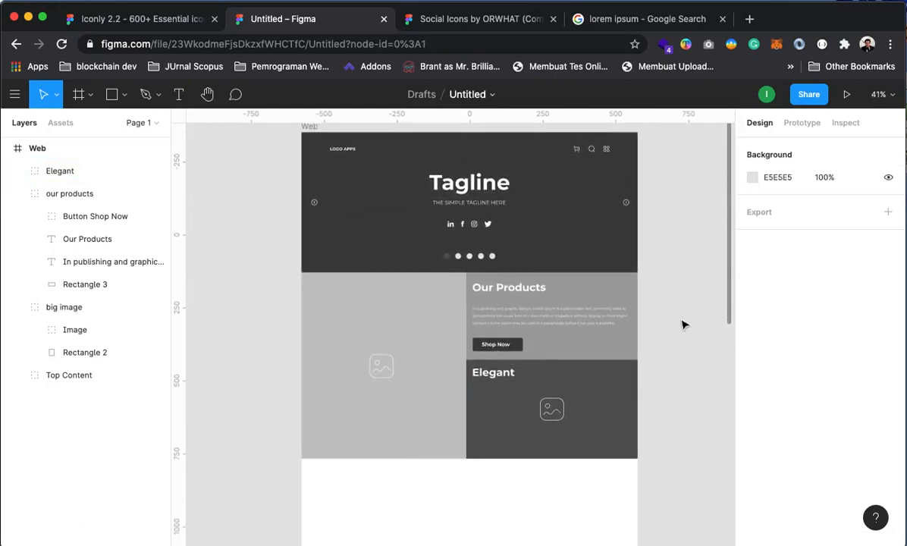
pyautogui.scroll(-5, 619, 381)
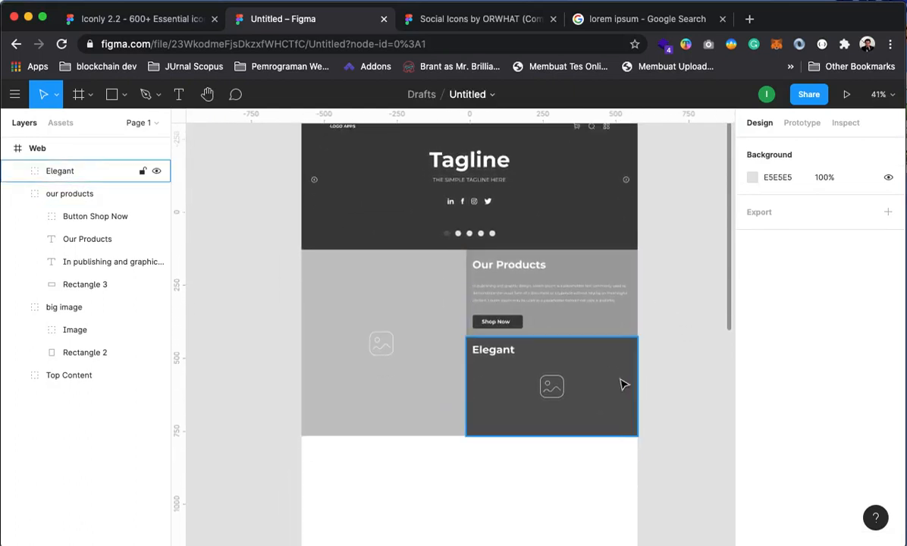
pyautogui.scroll(2, 620, 385)
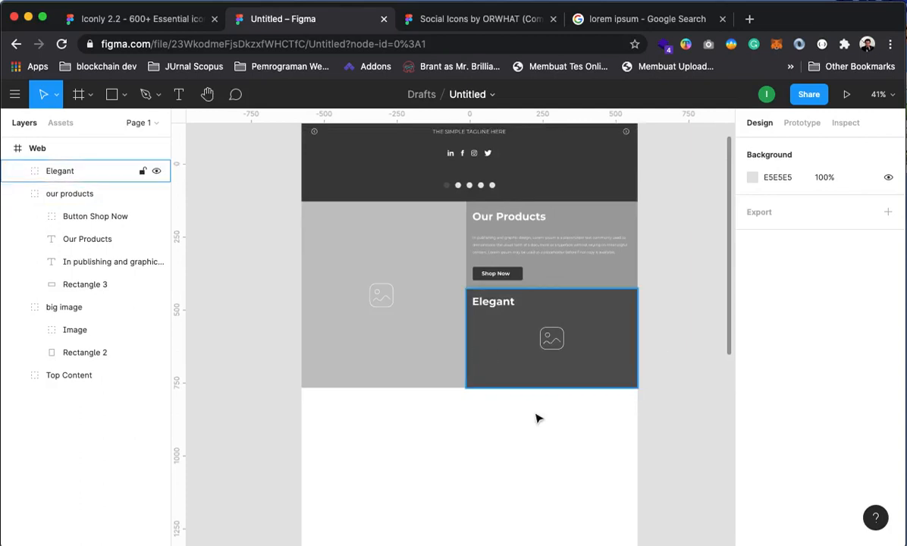
pyautogui.scroll(-1, 449, 419)
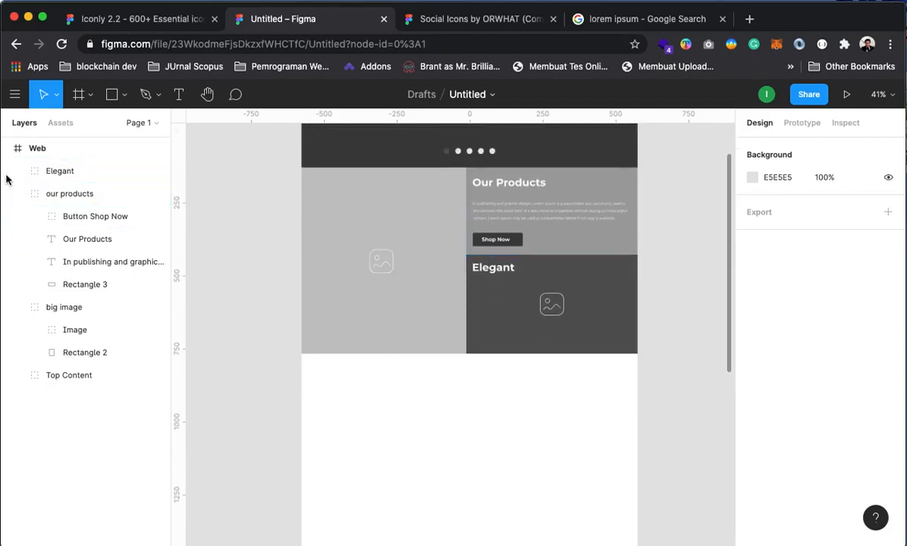
pyautogui.click(22, 194)
pyautogui.click(248, 377)
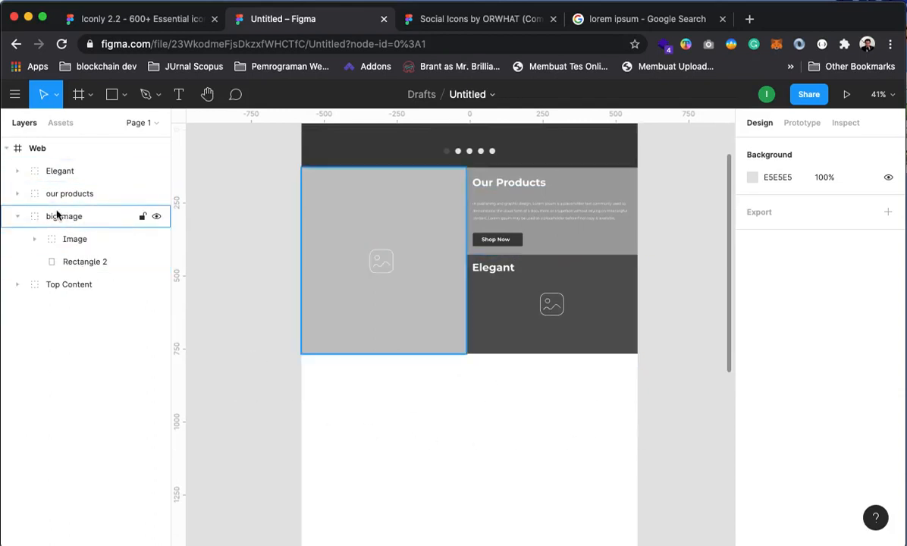
pyautogui.click(599, 191)
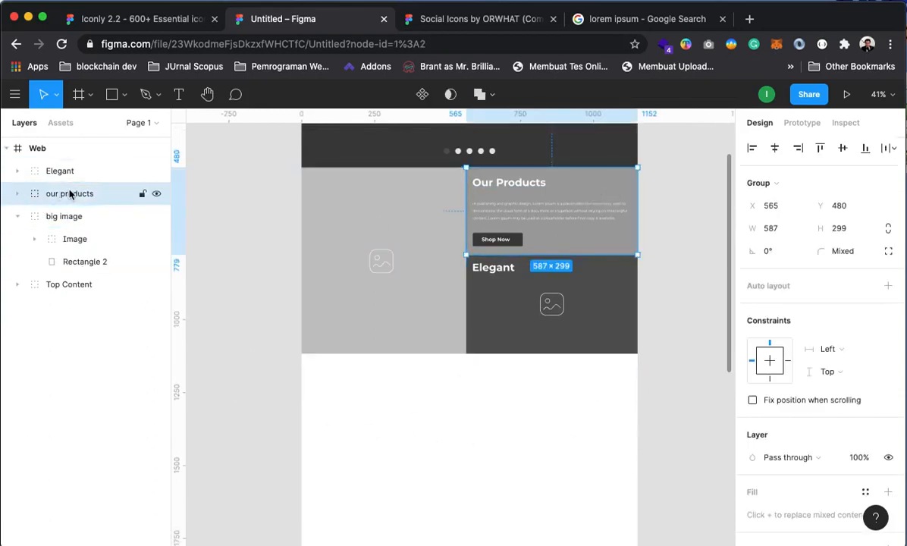
# Duplicate the our products group and place the copy at X 0, Y 1118 below the big image
pyautogui.press('super+d')
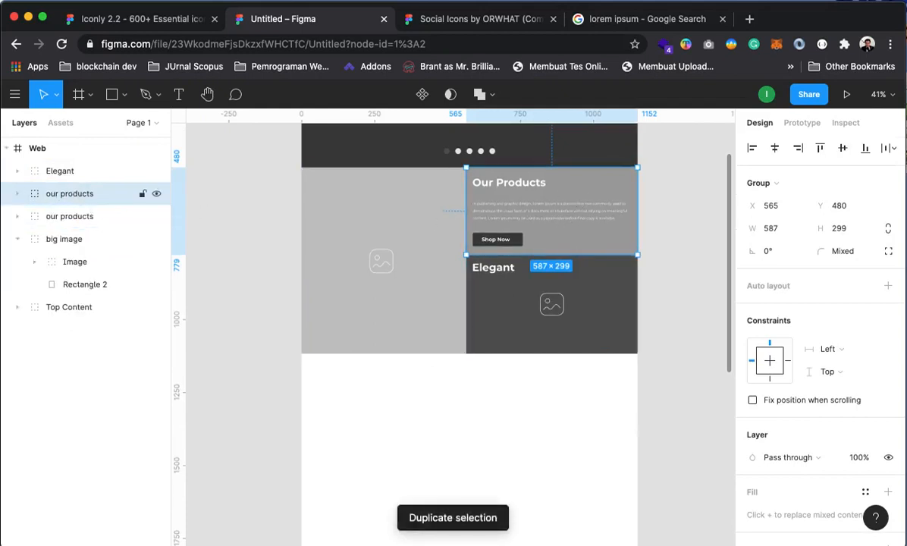
pyautogui.moveTo(522, 217); pyautogui.dragTo(384, 379)
pyautogui.click(263, 306)
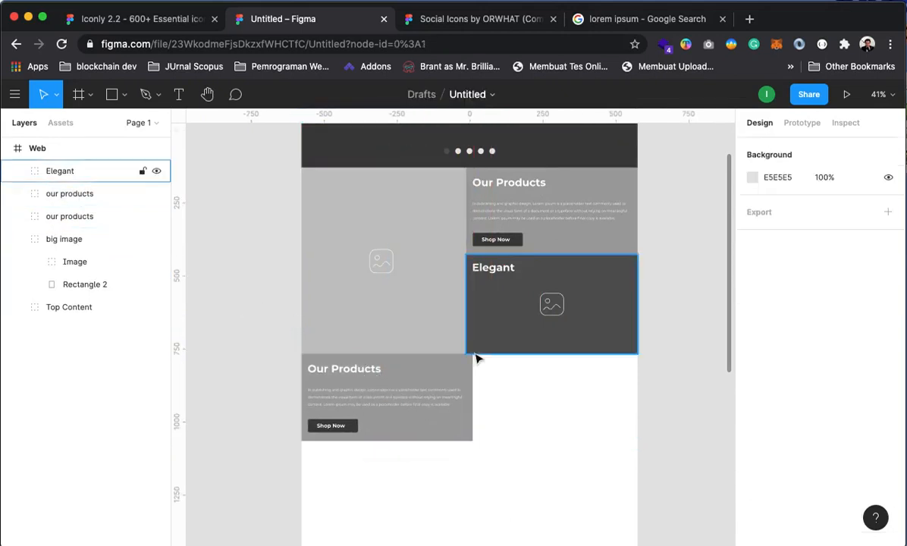
pyautogui.click(452, 377)
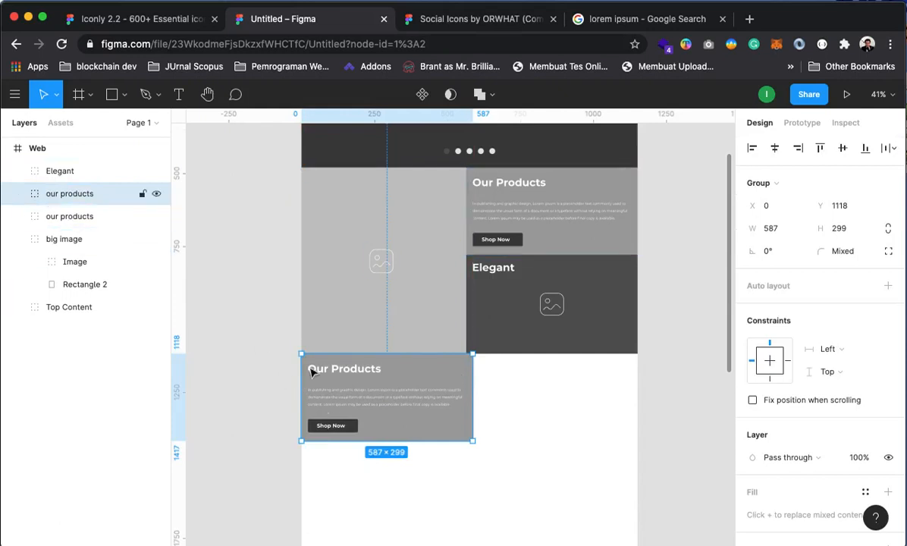
# Retitle the copied card's heading as 'Excellent'
pyautogui.click(18, 195)
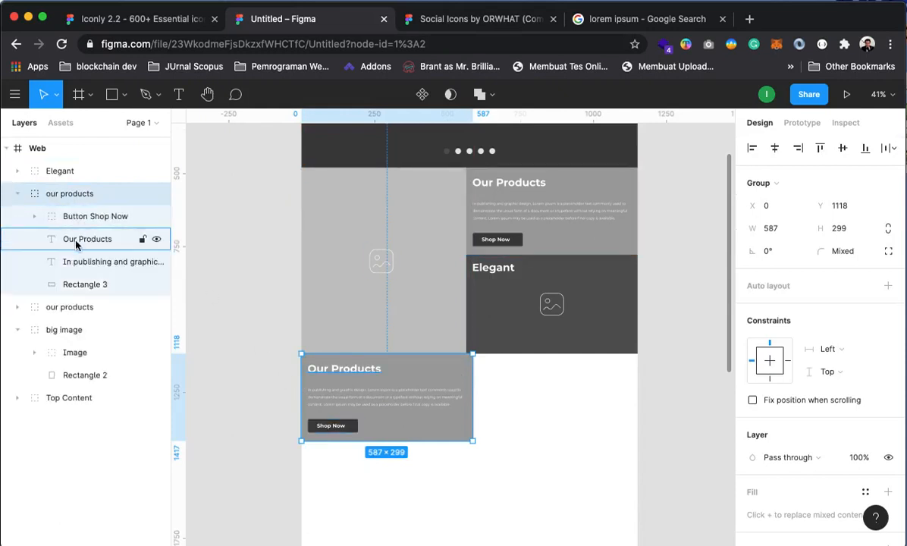
pyautogui.click(75, 243)
pyautogui.doubleClick(76, 241)
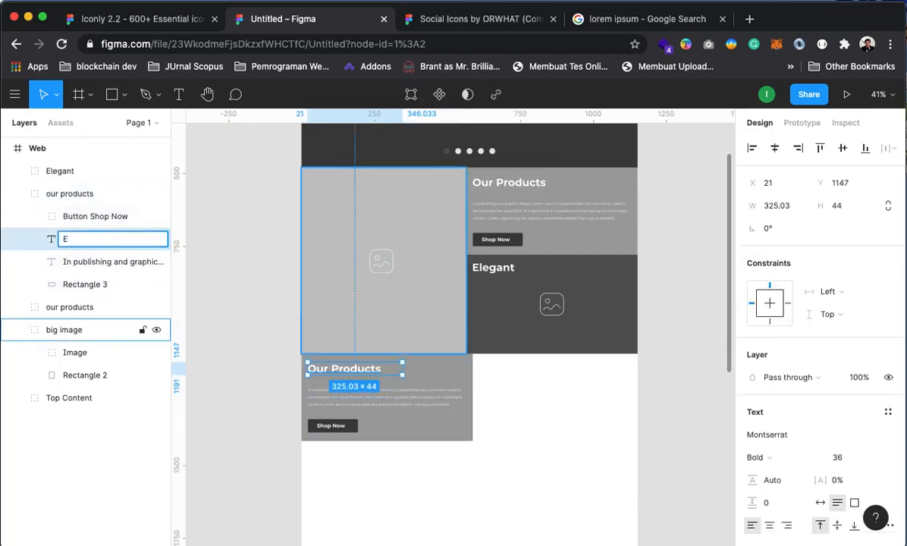
pyautogui.click(263, 309)
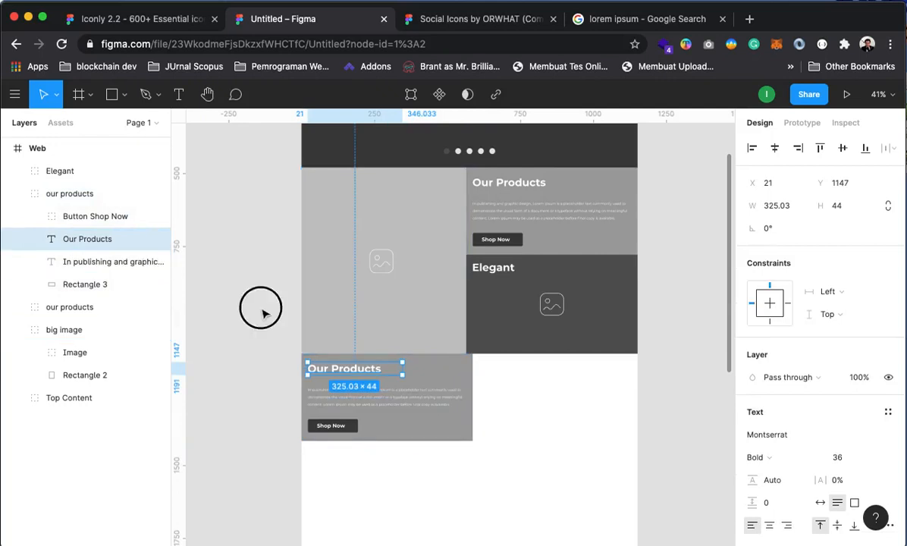
pyautogui.click(75, 307)
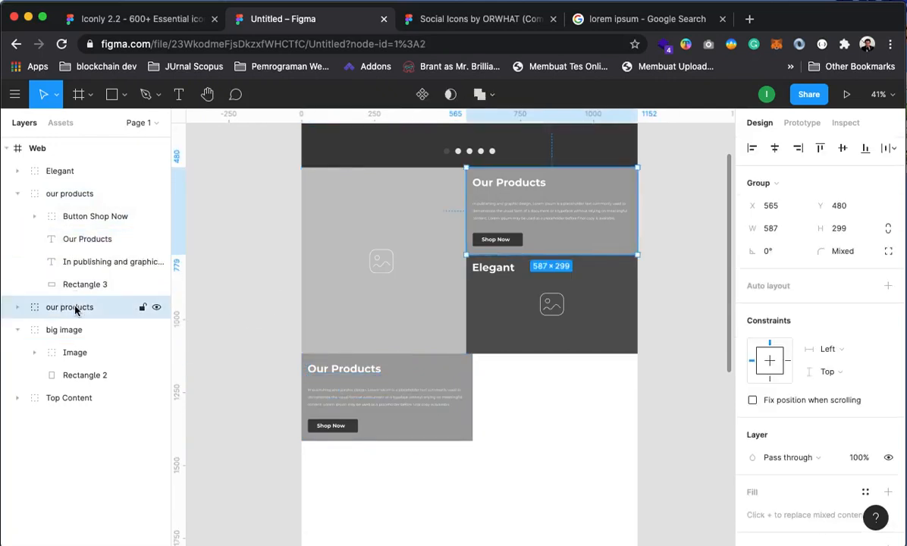
pyautogui.click(61, 194)
pyautogui.click(72, 238)
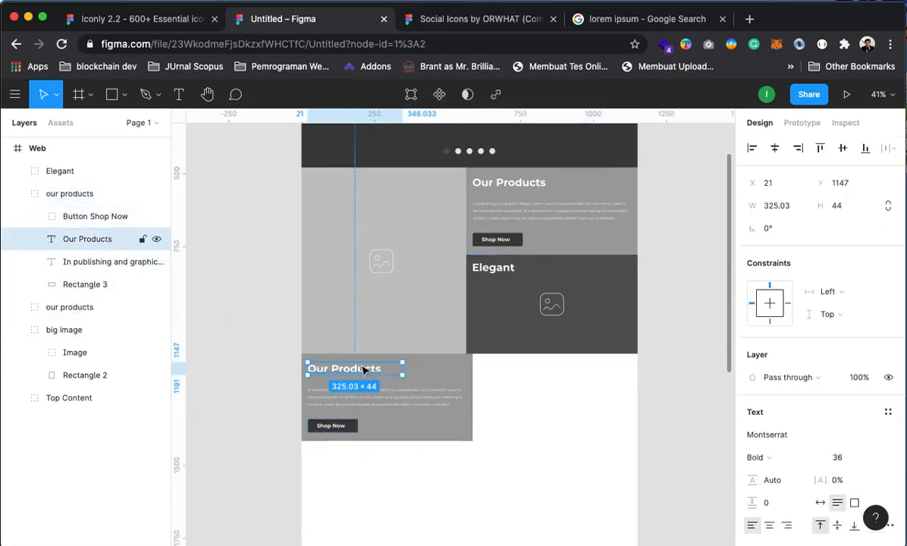
pyautogui.doubleClick(370, 368)
pyautogui.write('Excellent')
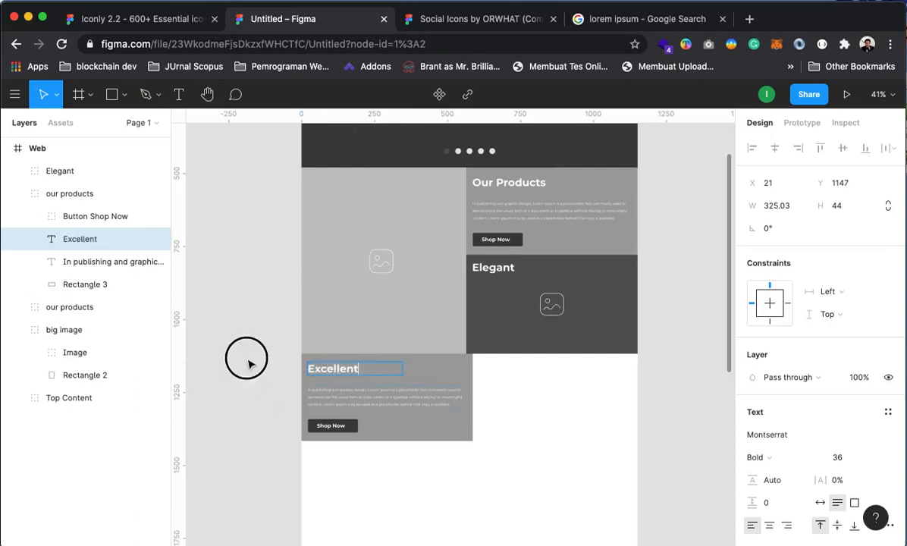
pyautogui.press('Escape')
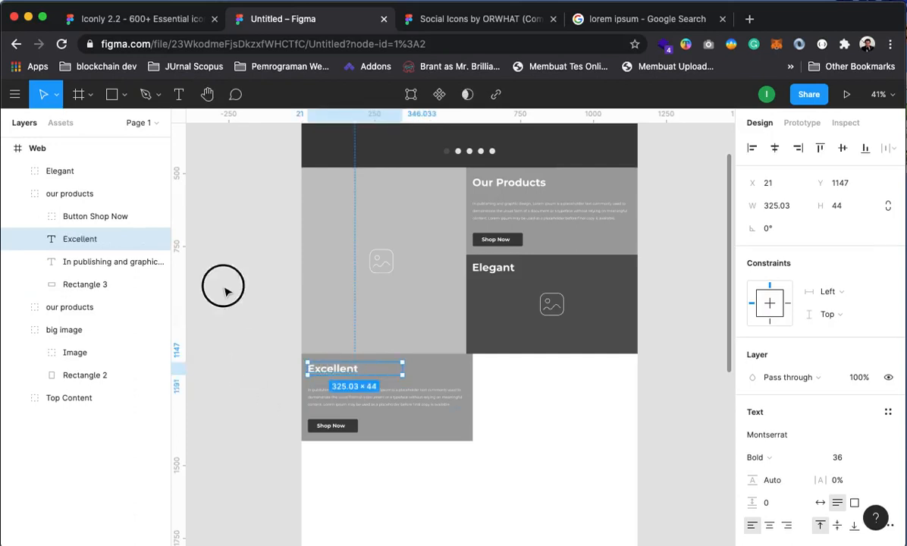
pyautogui.click(222, 269)
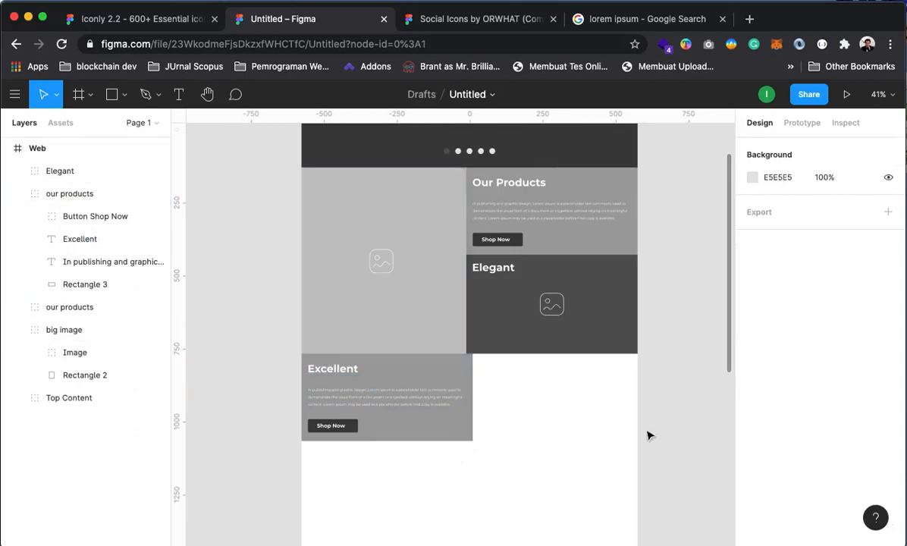
# Narrow the Excellent card group to 566 wide
pyautogui.moveTo(512, 481); pyautogui.dragTo(506, 469)
pyautogui.click(460, 368)
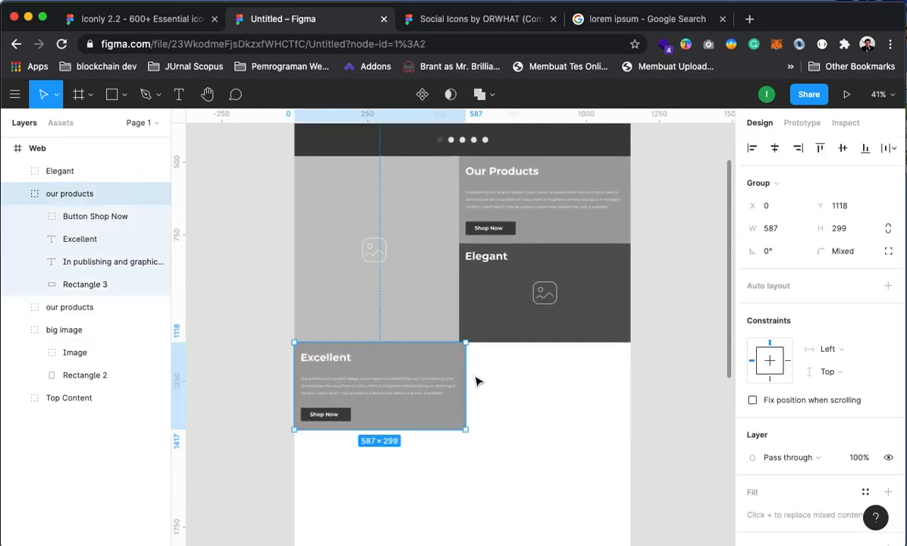
pyautogui.moveTo(465, 377); pyautogui.dragTo(460, 377)
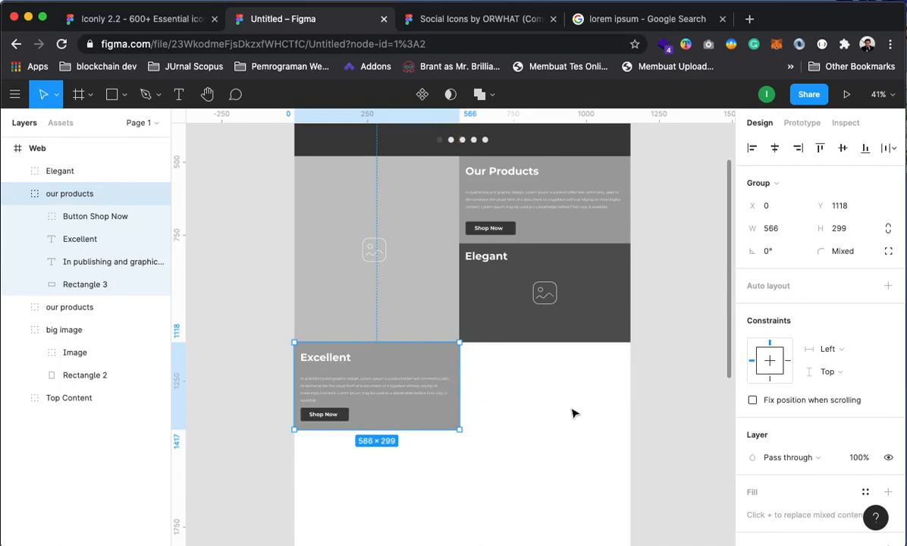
pyautogui.click(676, 365)
# Rename the Excellent card's group layer to 'excellent products'
pyautogui.moveTo(612, 442); pyautogui.dragTo(565, 419)
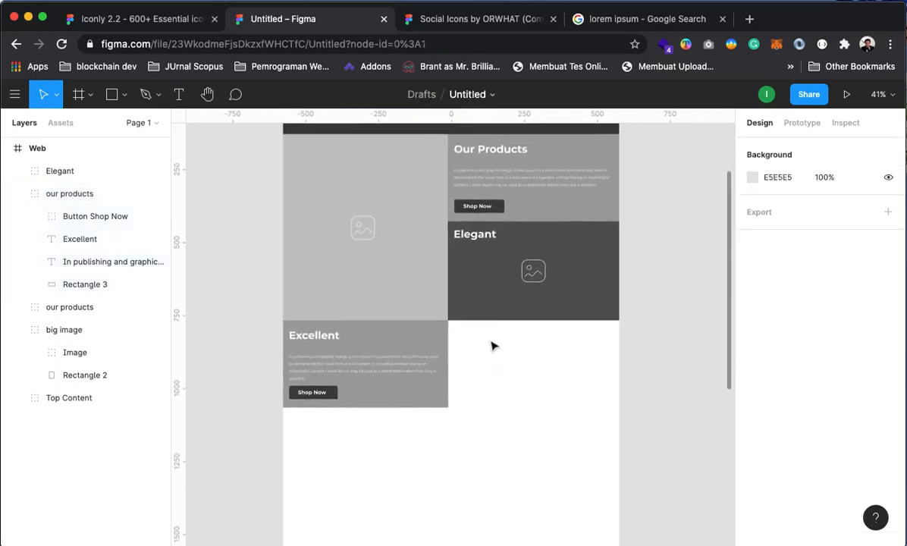
pyautogui.moveTo(532, 277); pyautogui.dragTo(553, 326)
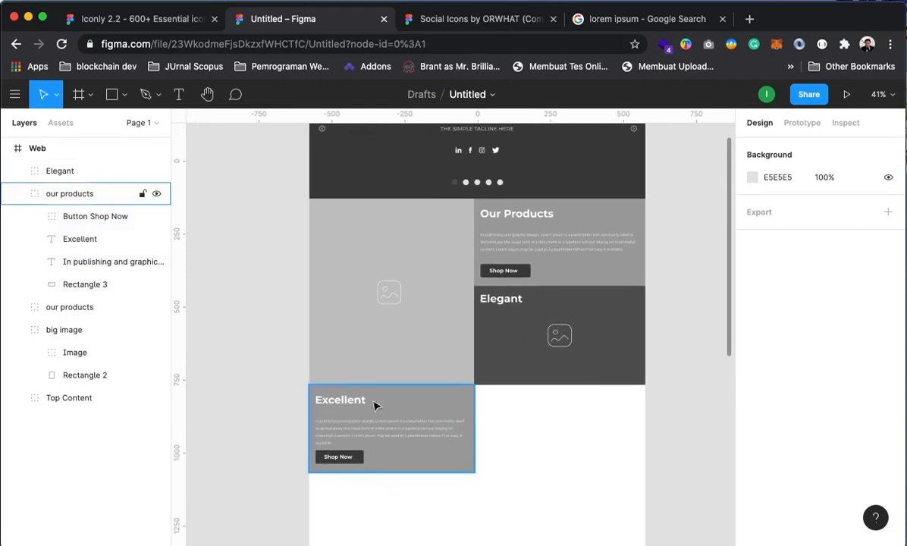
pyautogui.scroll(2, 423, 324)
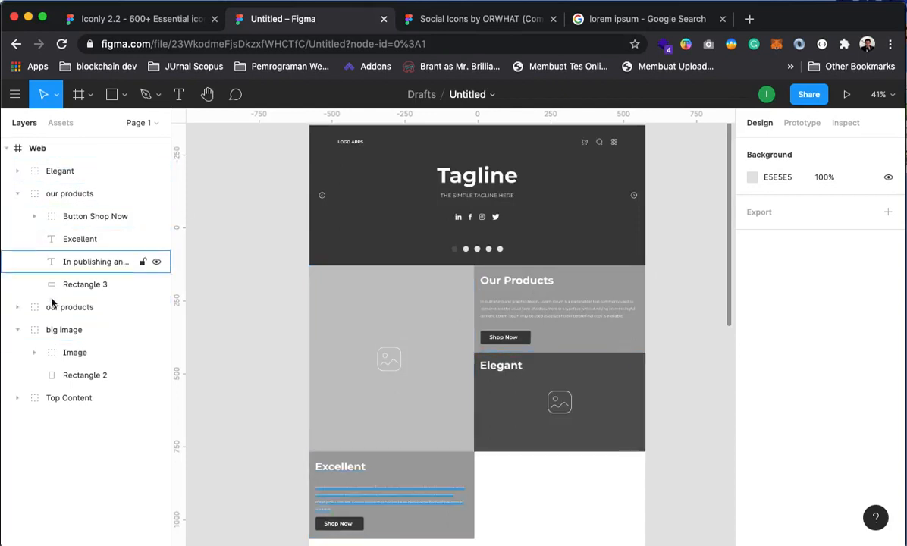
pyautogui.click(55, 194)
pyautogui.rightClick(55, 193)
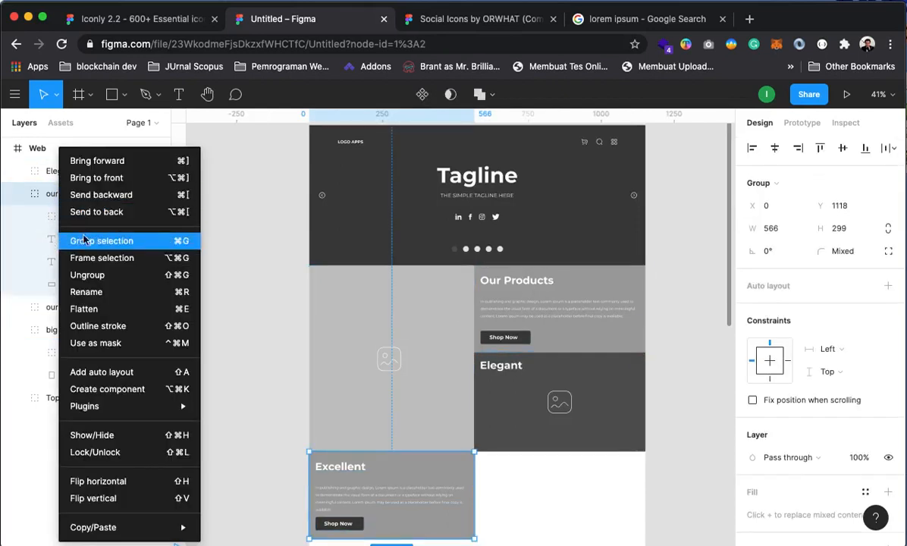
pyautogui.click(85, 291)
pyautogui.click(61, 199)
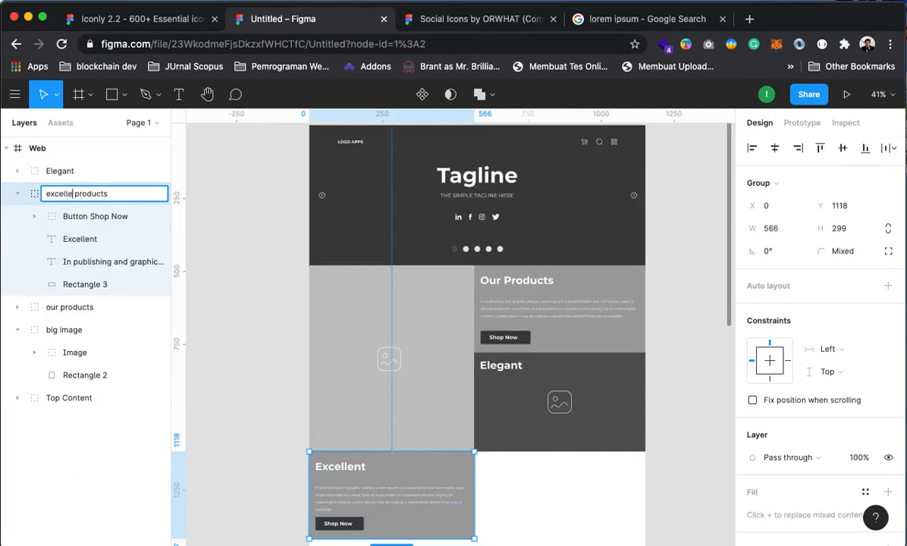
pyautogui.press('Return')
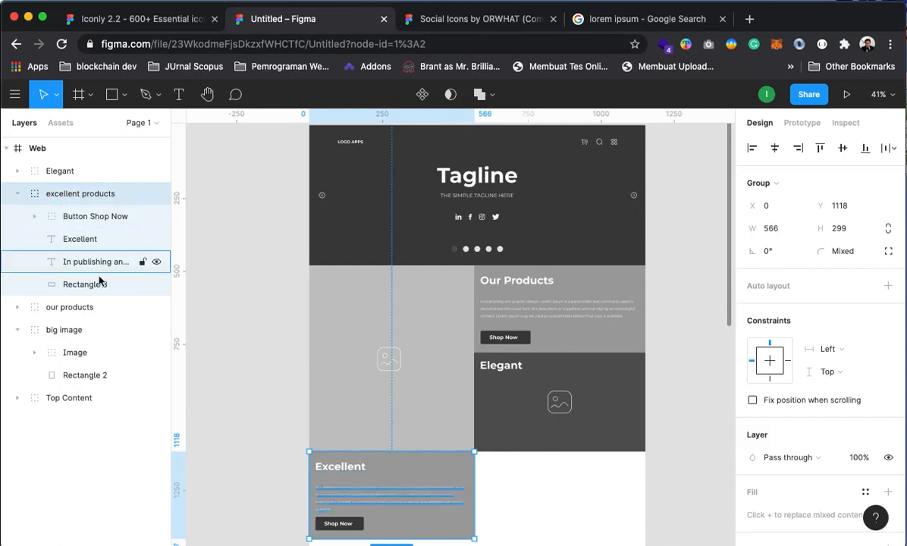
# Select the Our Products title, paragraph and Shop Now button and shift them right
pyautogui.click(59, 305)
pyautogui.click(16, 307)
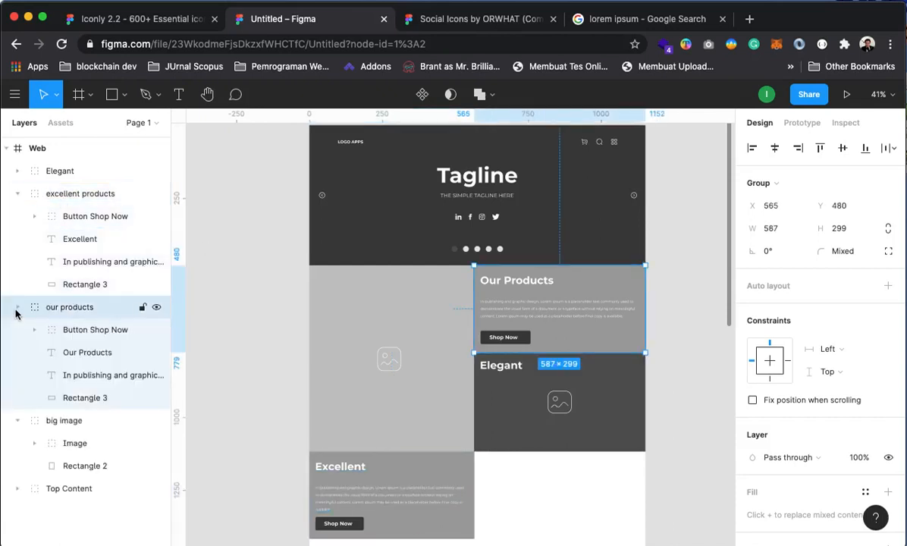
pyautogui.click(78, 330)
pyautogui.click(133, 374)
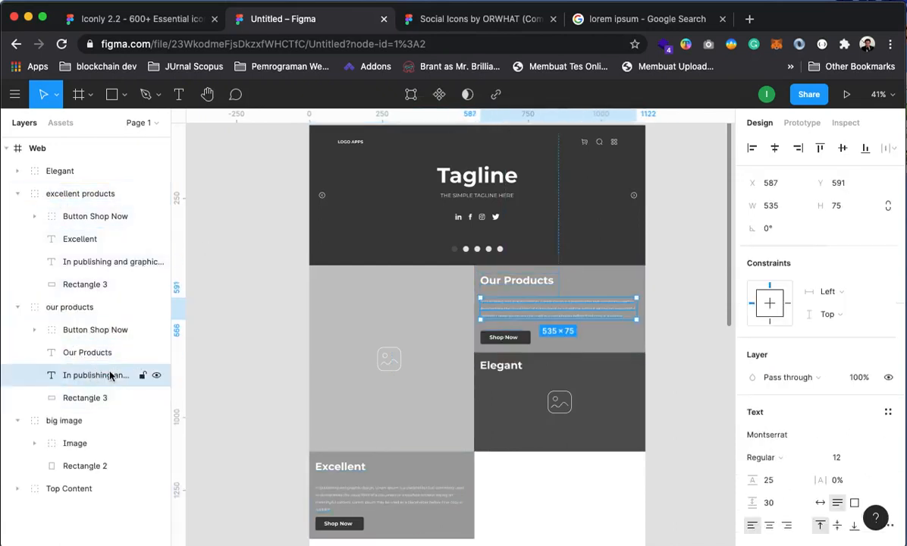
pyautogui.keyDown('shift'); pyautogui.click(82, 331); pyautogui.keyUp('shift')
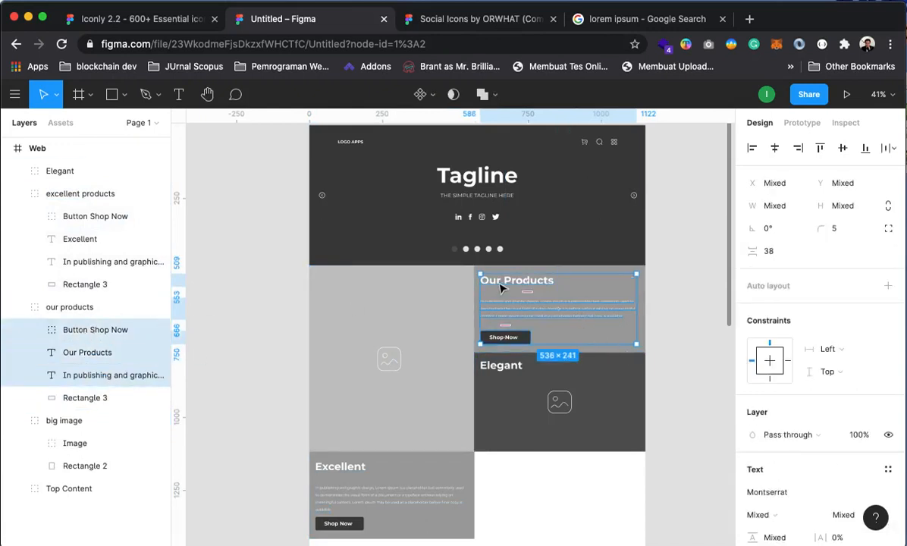
pyautogui.moveTo(500, 287); pyautogui.dragTo(507, 287)
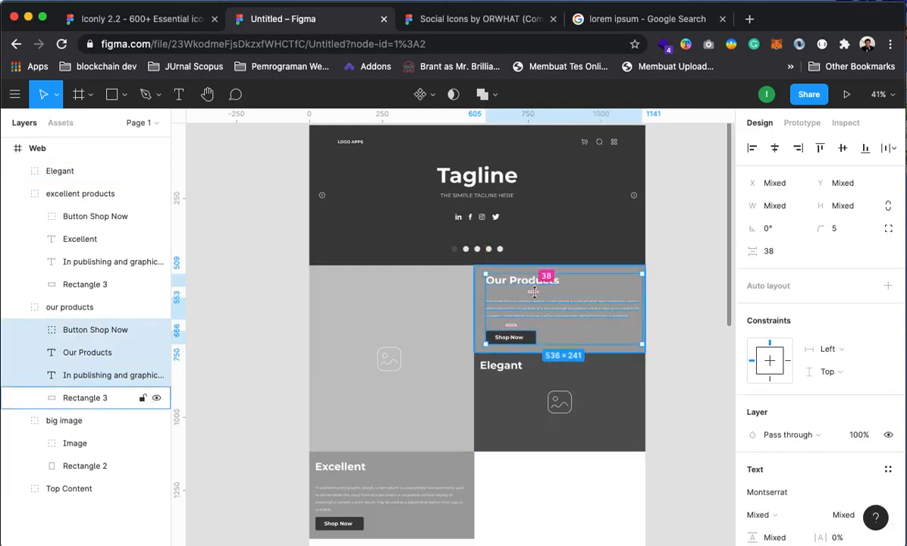
pyautogui.moveTo(645, 313); pyautogui.dragTo(632, 312)
# Narrow the Our Products paragraph to about 498 wide so it rewraps, and nudge it up
pyautogui.click(614, 313)
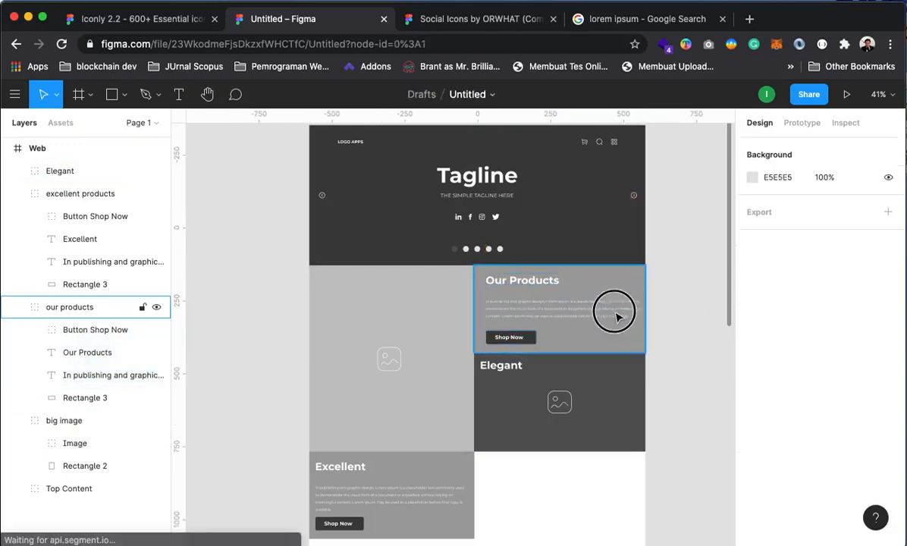
pyautogui.click(91, 374)
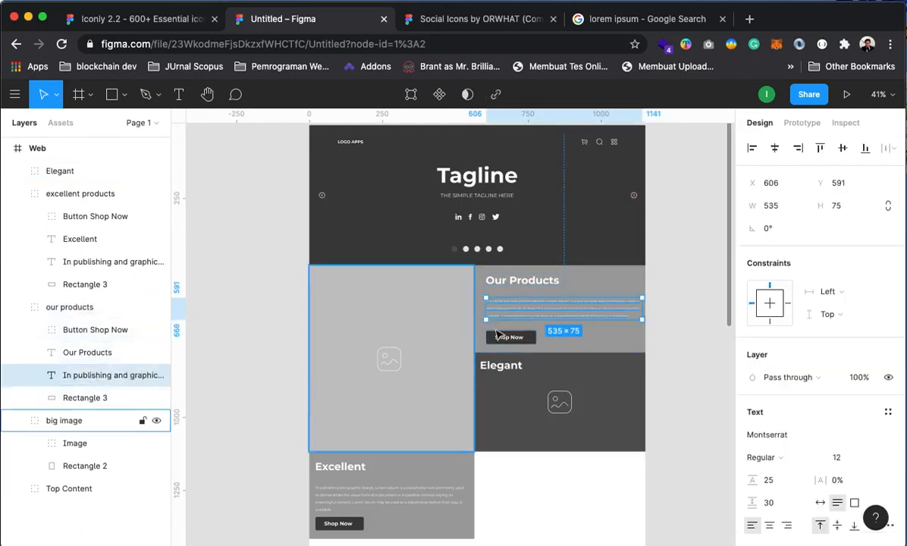
pyautogui.moveTo(643, 308); pyautogui.dragTo(632, 310)
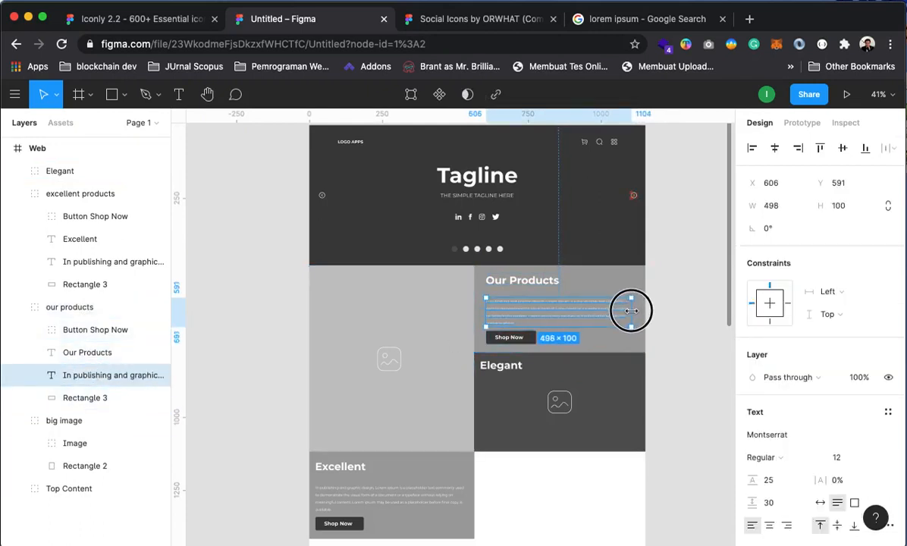
pyautogui.click(692, 322)
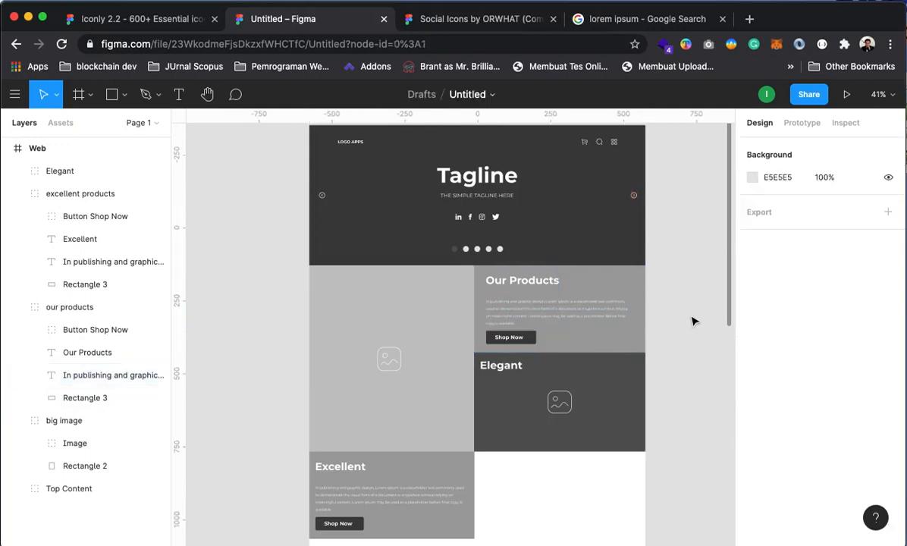
pyautogui.click(106, 374)
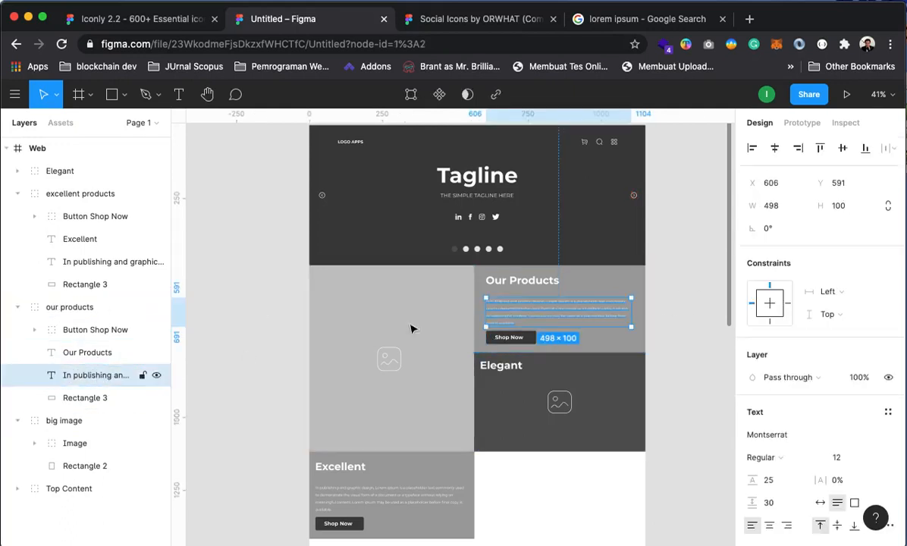
pyautogui.moveTo(536, 316); pyautogui.dragTo(540, 312)
pyautogui.click(704, 327)
# Shift the Our Products title, paragraph and button together into their final inset position
pyautogui.moveTo(618, 410); pyautogui.dragTo(585, 384)
pyautogui.click(508, 356)
pyautogui.click(68, 333)
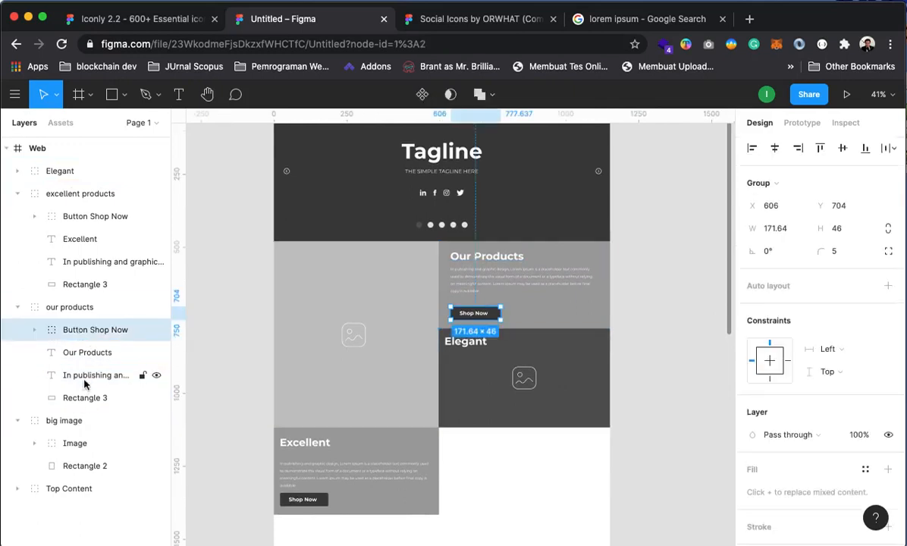
pyautogui.keyDown('shift'); pyautogui.click(69, 376); pyautogui.keyUp('shift')
pyautogui.moveTo(488, 298); pyautogui.dragTo(498, 285)
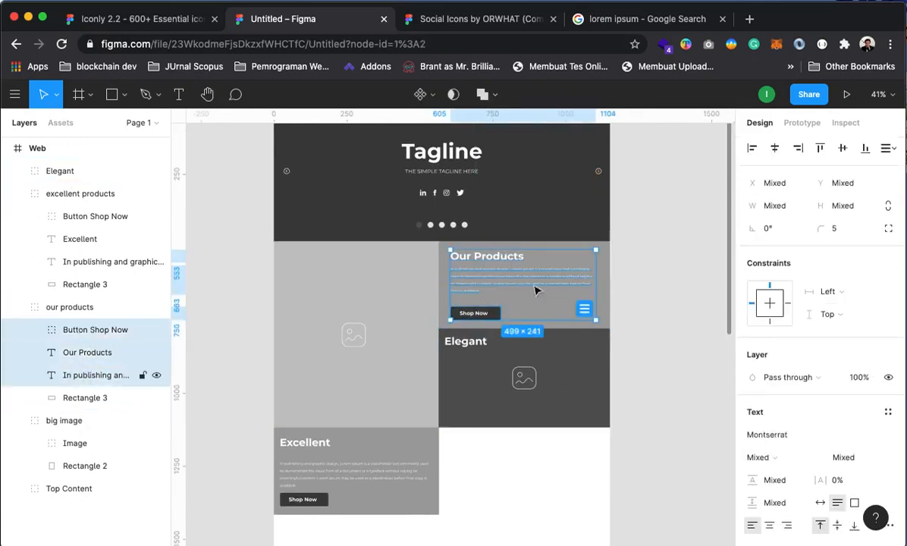
pyautogui.click(627, 230)
pyautogui.moveTo(422, 406); pyautogui.dragTo(452, 387)
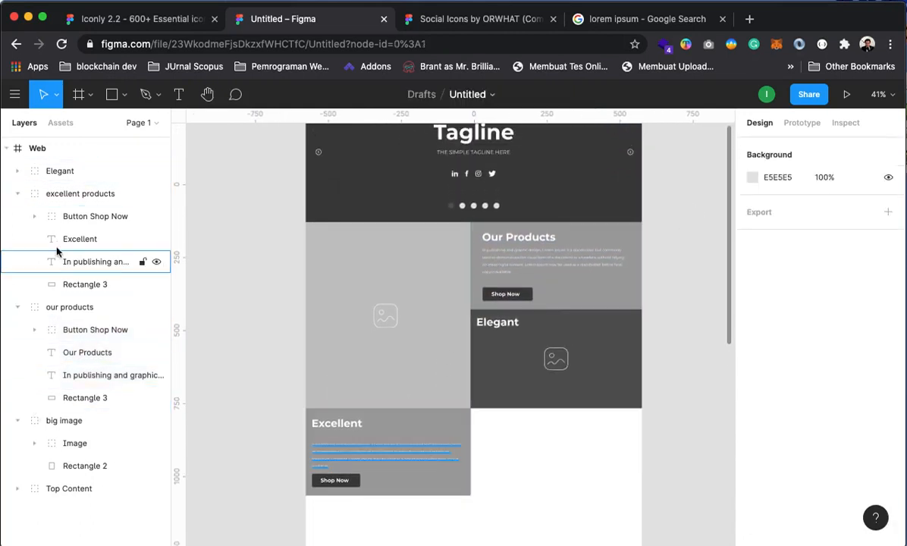
# Select the Excellent card's title, text and Shop Now button and shift them right
pyautogui.moveTo(72, 220); pyautogui.dragTo(60, 262)
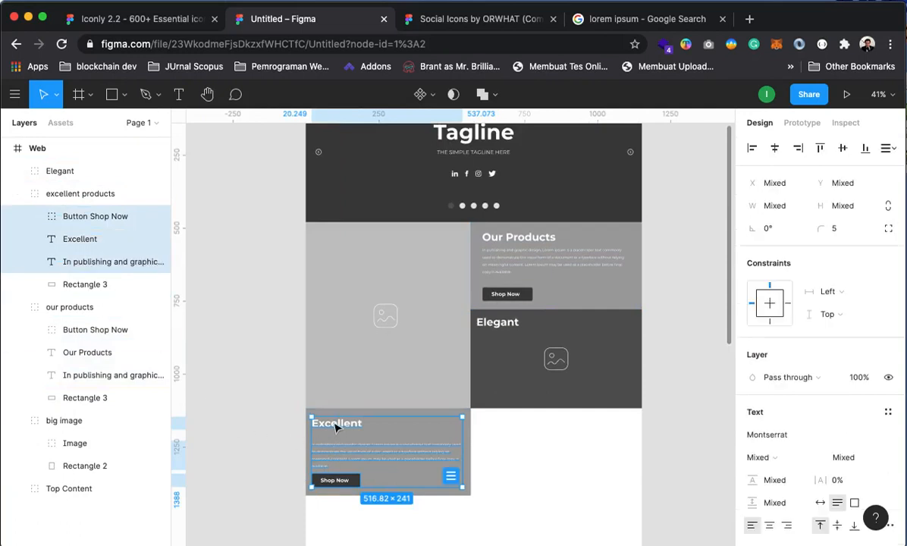
pyautogui.moveTo(335, 429); pyautogui.dragTo(350, 431)
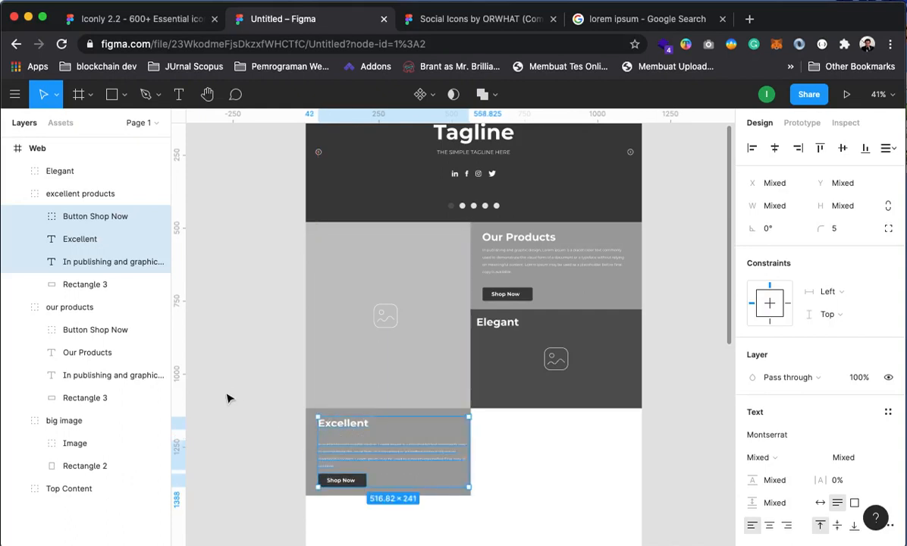
pyautogui.click(228, 396)
pyautogui.click(415, 459)
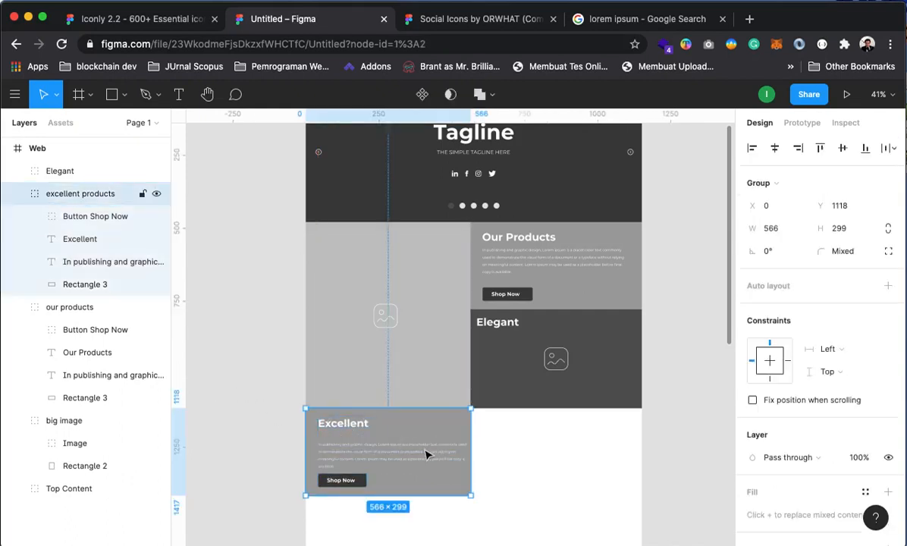
# Narrow the Excellent paragraph to 479 wide so it rewraps, and adjust its vertical position
pyautogui.click(106, 262)
pyautogui.moveTo(464, 456); pyautogui.dragTo(457, 457)
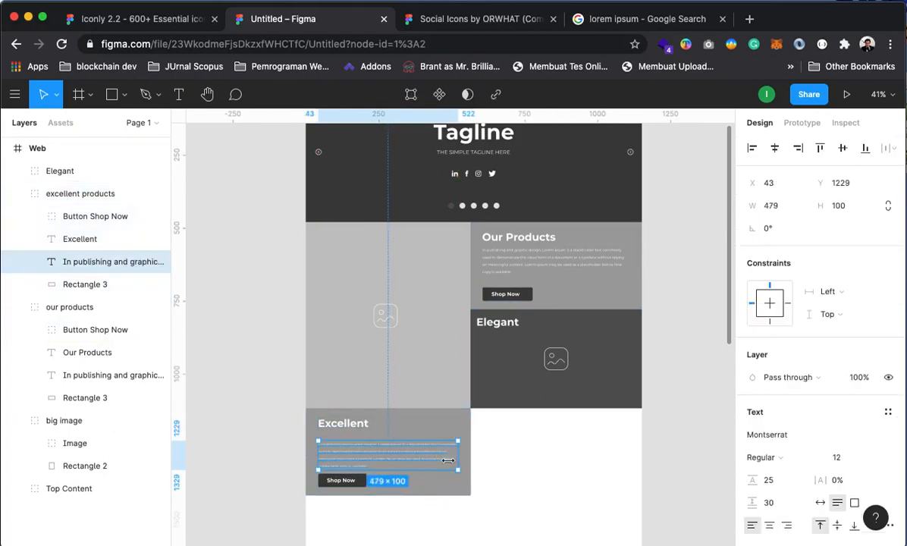
pyautogui.click(254, 407)
pyautogui.scroll(-3, 360, 435)
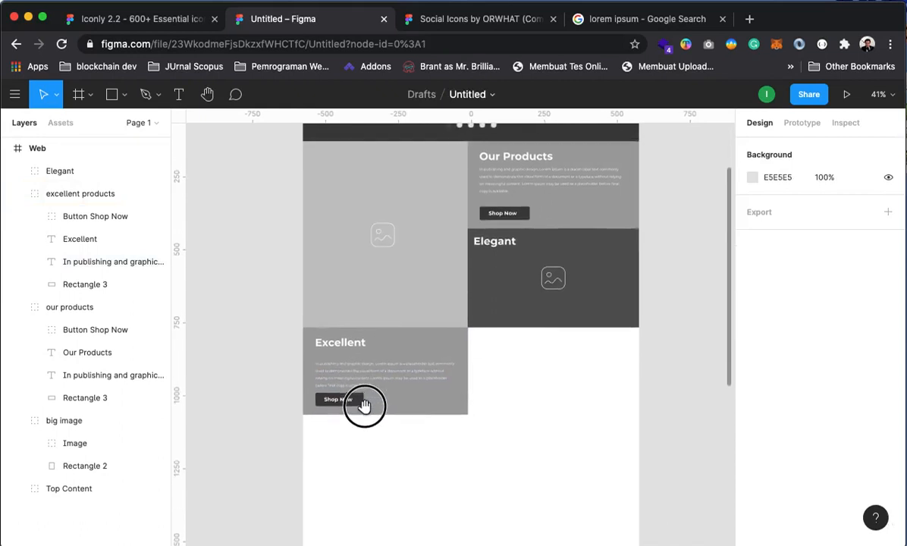
pyautogui.moveTo(363, 416); pyautogui.dragTo(362, 417)
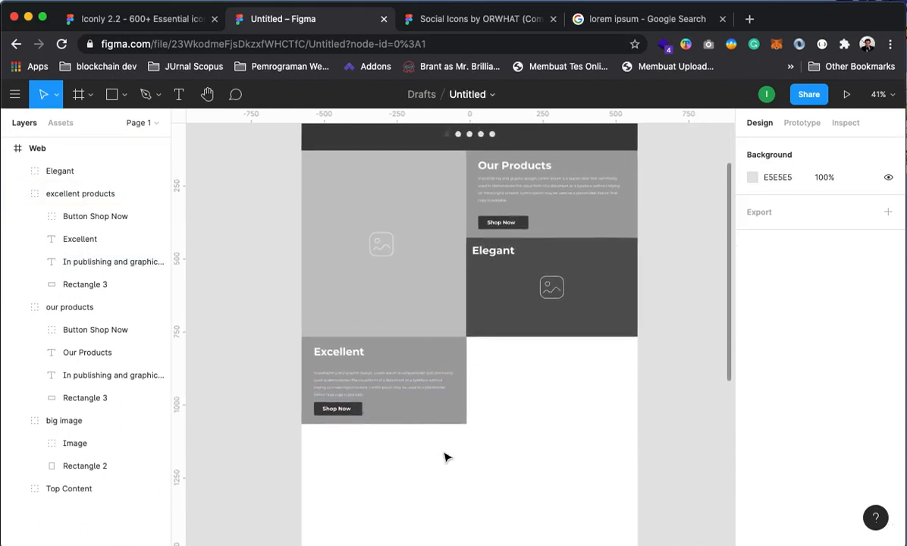
pyautogui.click(391, 378)
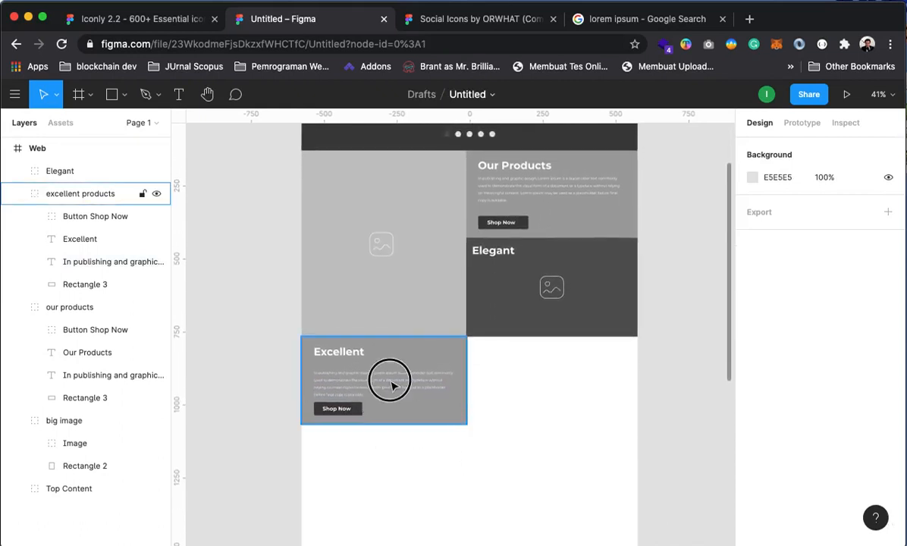
pyautogui.click(89, 261)
pyautogui.moveTo(357, 379); pyautogui.dragTo(372, 388)
pyautogui.click(254, 332)
# Zoom in on the Excellent card to check the rewrapped text, then zoom back out
pyautogui.moveTo(473, 508); pyautogui.dragTo(508, 489)
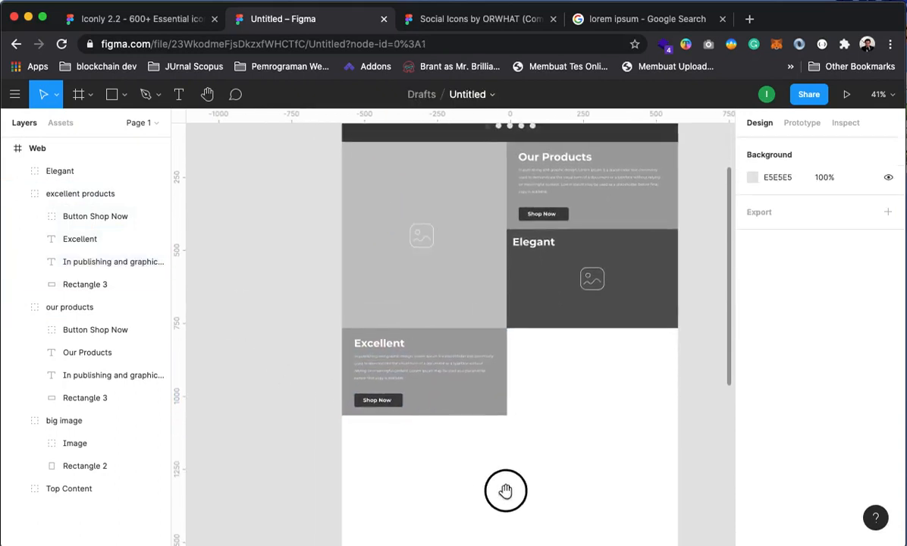
pyautogui.click(396, 338)
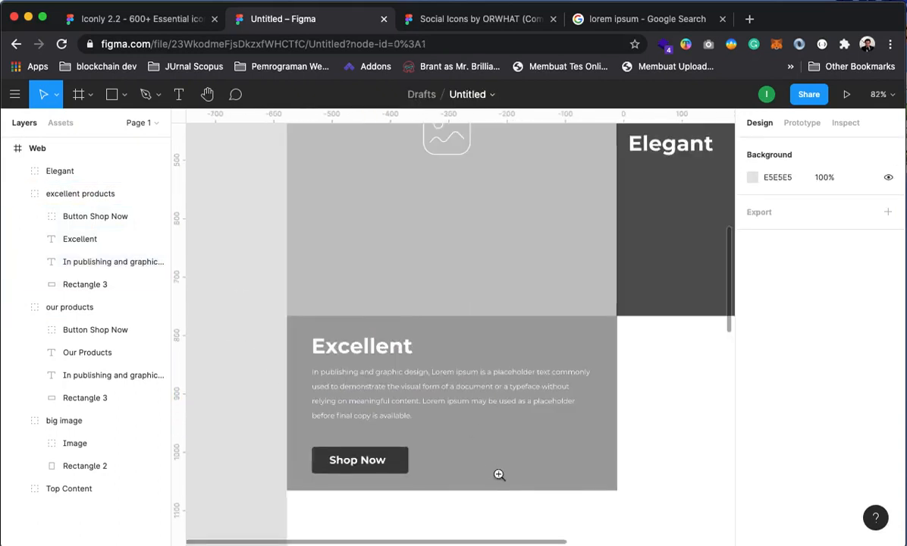
pyautogui.click(473, 423)
pyautogui.keyDown('alt'); pyautogui.click(429, 374); pyautogui.keyUp('alt')
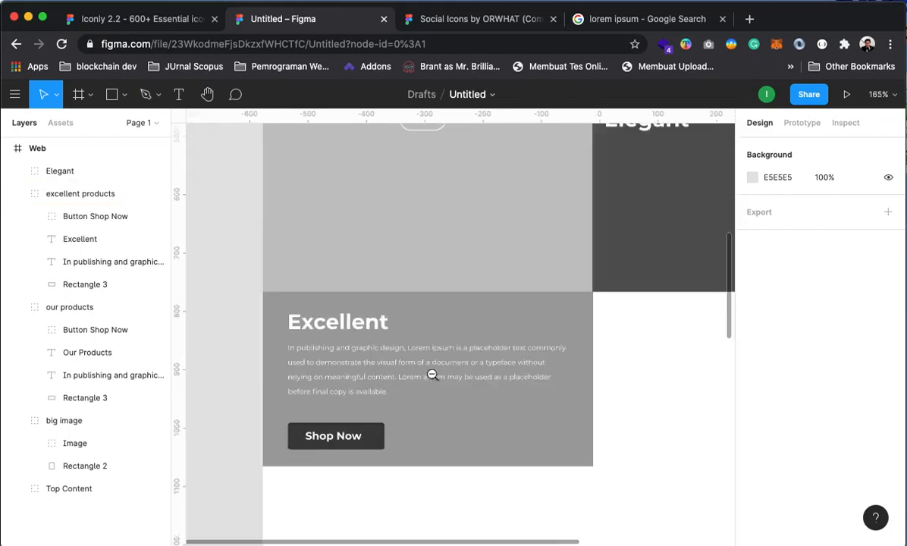
pyautogui.keyDown('alt'); pyautogui.click(484, 369); pyautogui.keyUp('alt')
pyautogui.moveTo(529, 424); pyautogui.dragTo(487, 461)
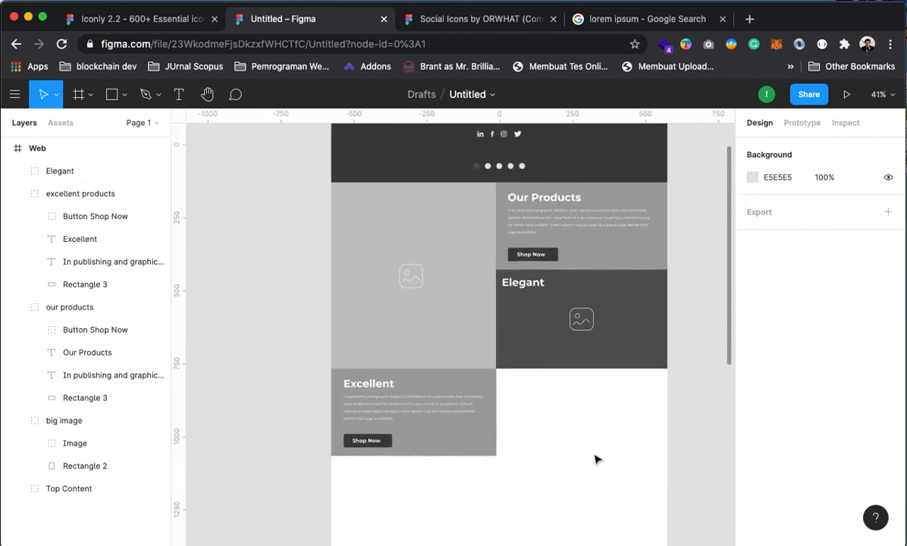
# Duplicate the Elegant card and place the copy just below the original
pyautogui.click(533, 291)
pyautogui.click(19, 194)
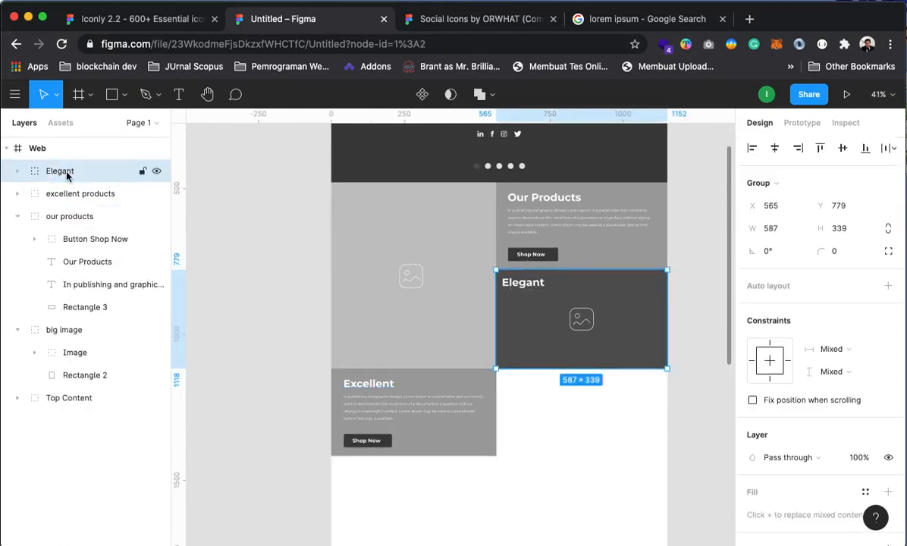
pyautogui.hotkey('ctrl', 'd')
pyautogui.moveTo(595, 363); pyautogui.dragTo(638, 441)
pyautogui.click(701, 432)
pyautogui.moveTo(635, 480); pyautogui.dragTo(633, 450)
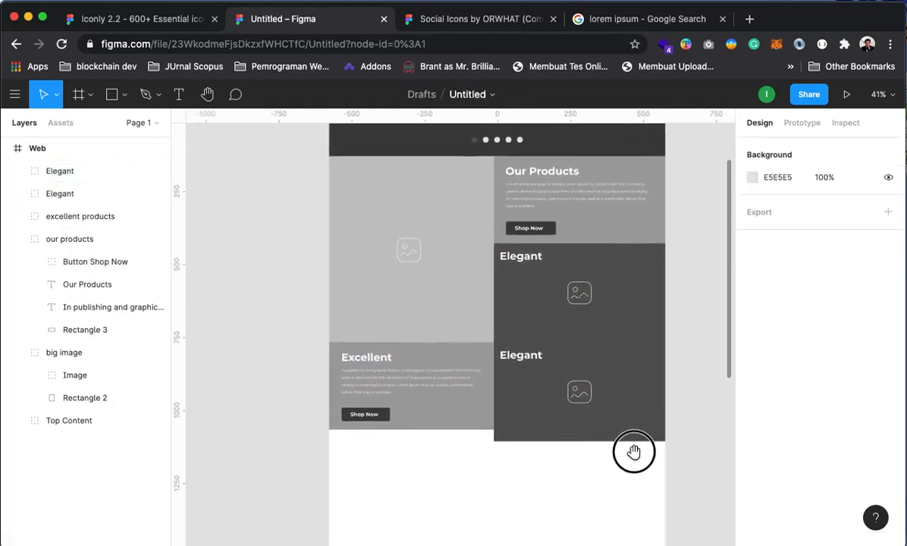
# Set the duplicate card's background rectangle fill to light grey C4C4C4 from document colours
pyautogui.click(520, 397)
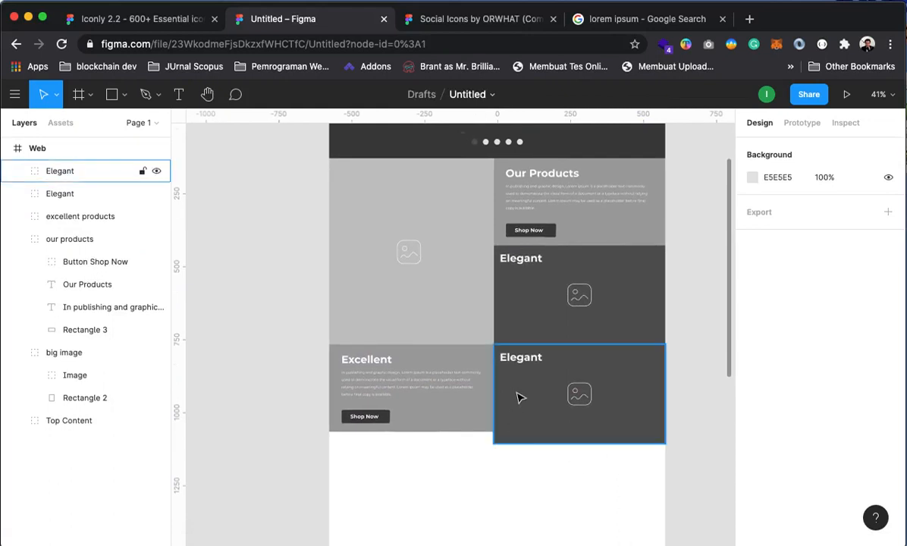
pyautogui.click(16, 171)
pyautogui.click(20, 237)
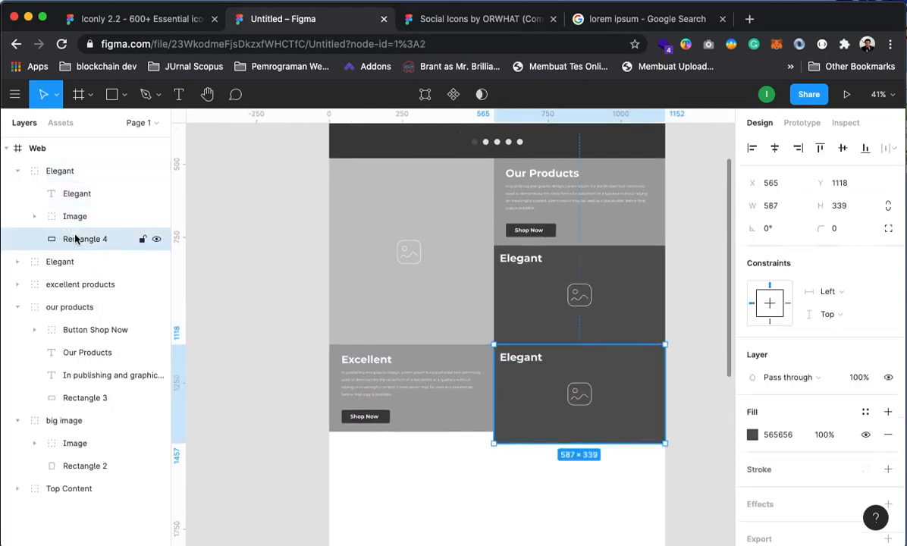
pyautogui.click(753, 436)
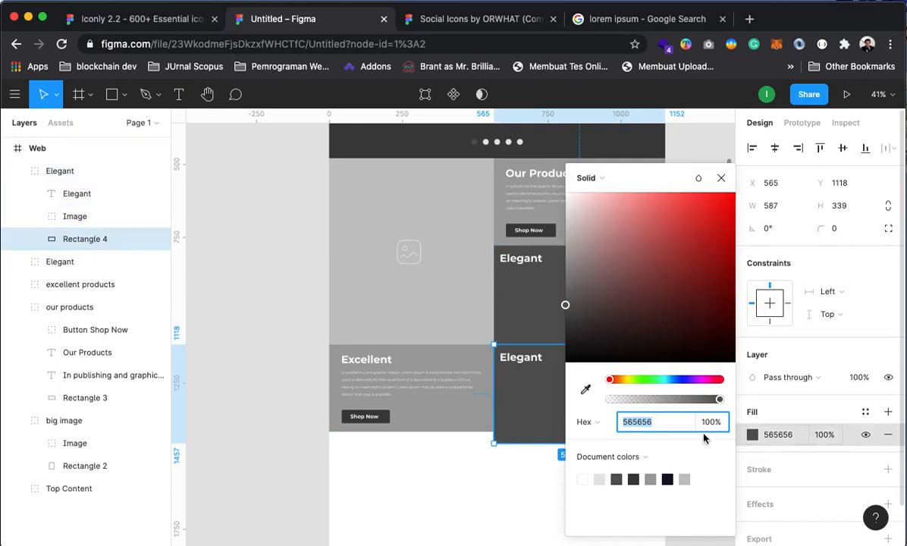
pyautogui.click(599, 480)
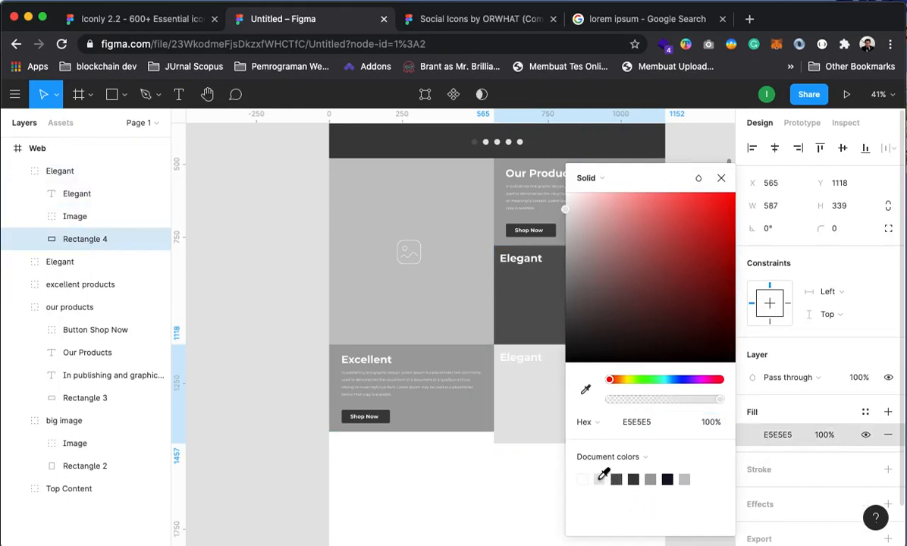
pyautogui.click(650, 480)
pyautogui.click(667, 480)
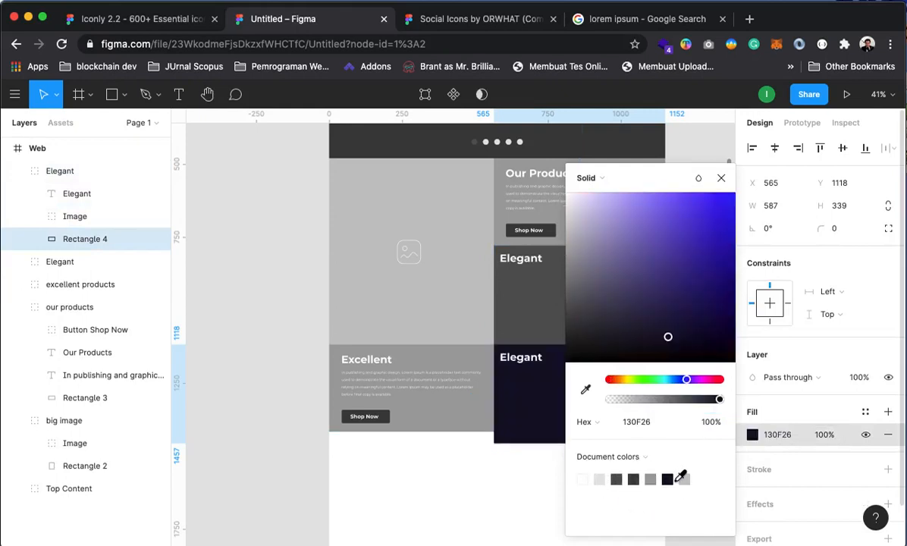
pyautogui.click(684, 479)
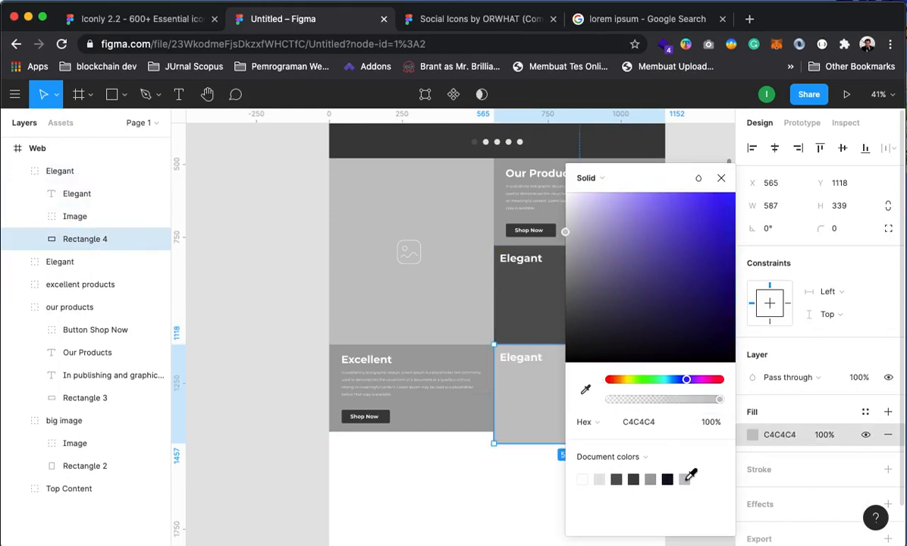
pyautogui.click(721, 179)
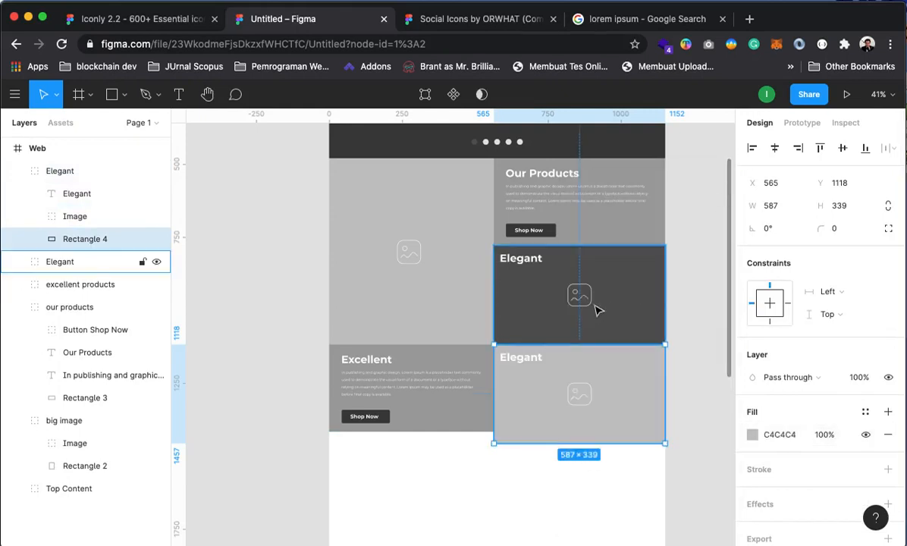
pyautogui.click(697, 278)
pyautogui.click(637, 410)
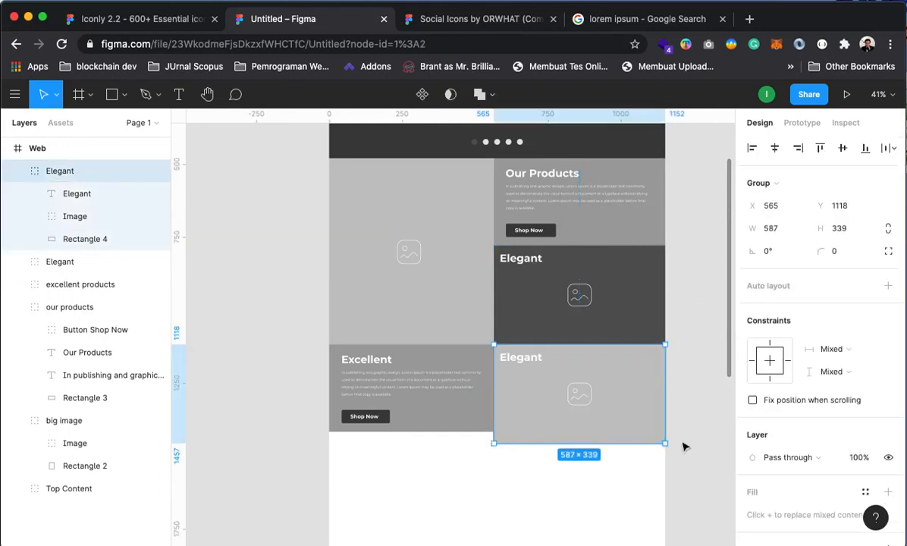
# Stretch the Excellent block down to match its neighbour's height and zoom in to check
pyautogui.click(629, 486)
pyautogui.click(448, 402)
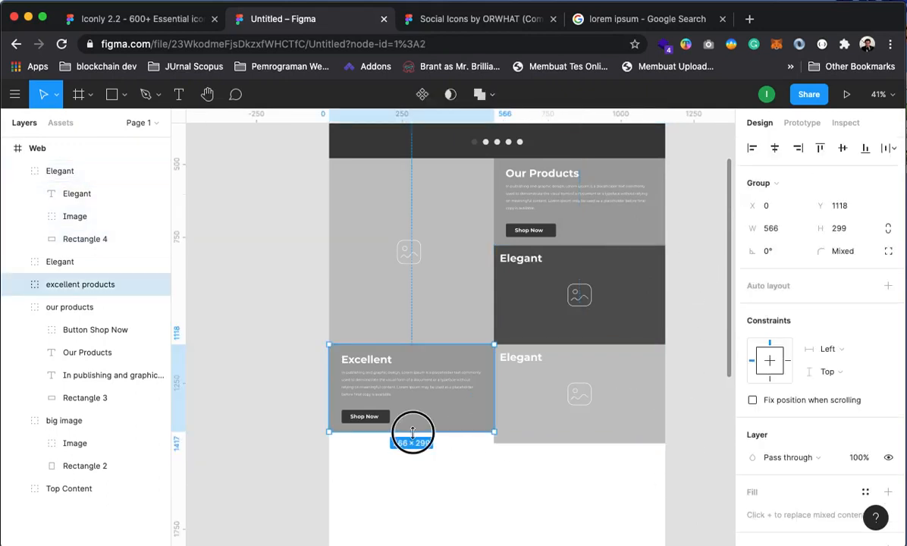
pyautogui.moveTo(412, 433); pyautogui.dragTo(412, 443)
pyautogui.click(281, 392)
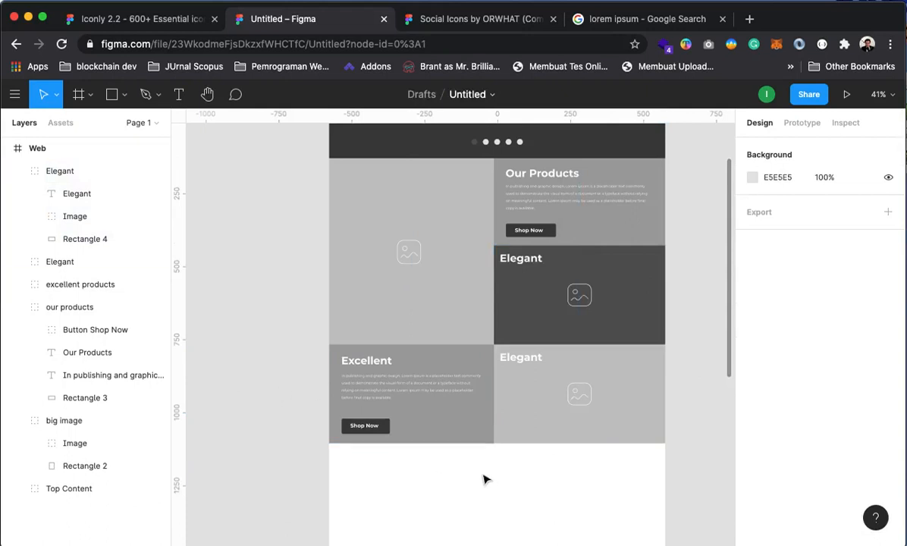
pyautogui.click(402, 411)
pyautogui.click(394, 428)
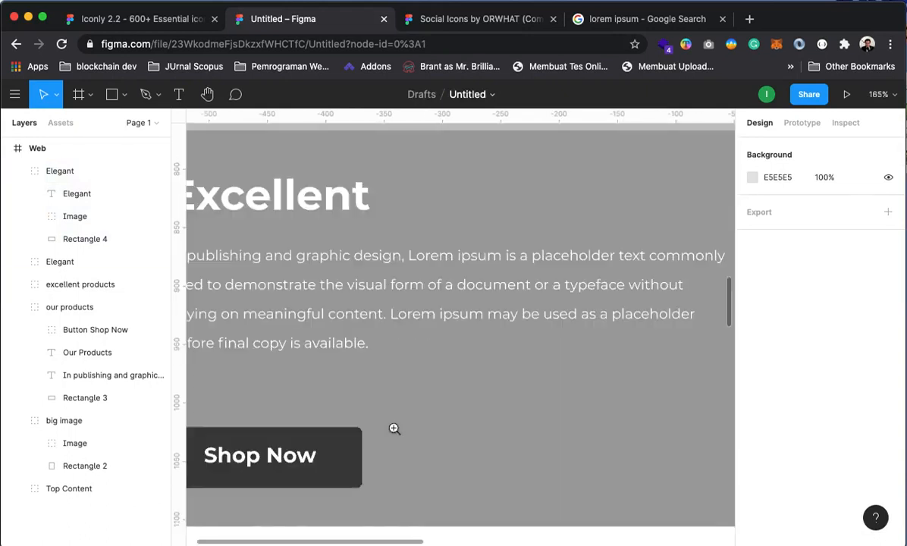
pyautogui.keyDown('alt'); pyautogui.click(424, 422); pyautogui.keyUp('alt')
pyautogui.keyDown('alt'); pyautogui.click(429, 422); pyautogui.keyUp('alt')
pyautogui.moveTo(588, 455); pyautogui.dragTo(572, 443)
# Rename the lower Elegant group to 'Awesome'
pyautogui.click(64, 171)
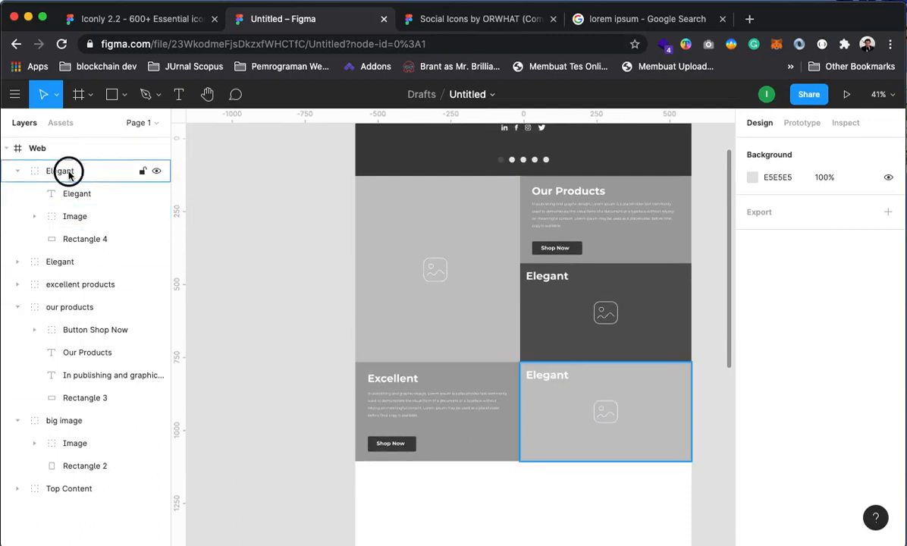
pyautogui.rightClick(69, 171)
pyautogui.click(113, 293)
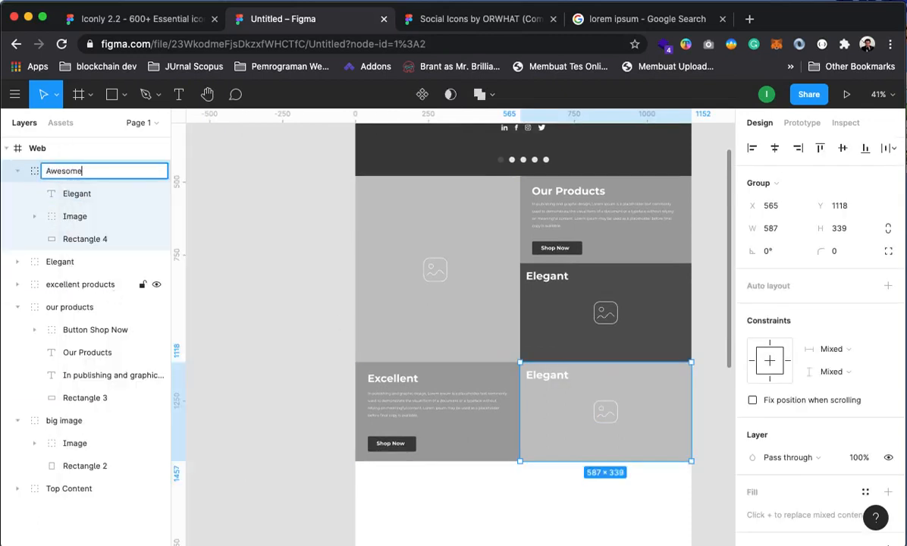
pyautogui.press('Return')
# Change the lower card's heading to 'Awesome' and widen it to 206 so it fits one line
pyautogui.click(74, 194)
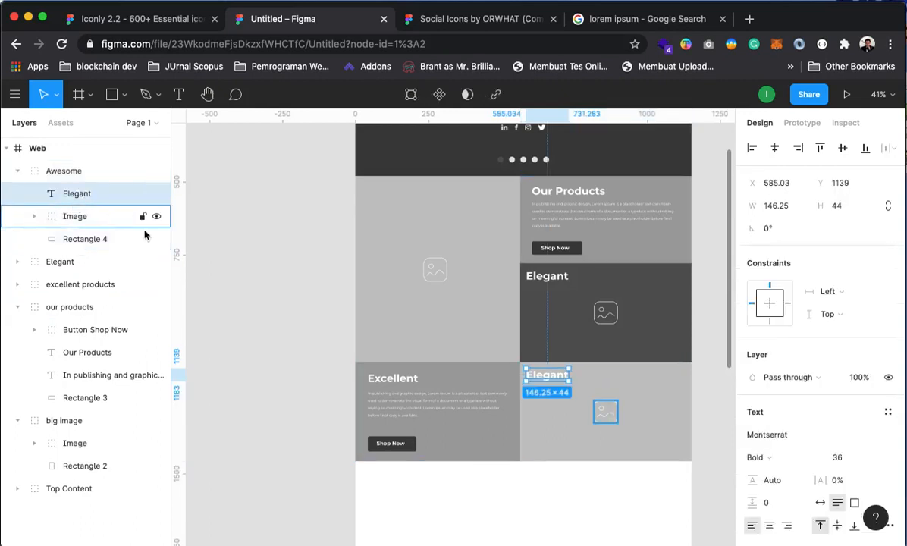
pyautogui.doubleClick(548, 379)
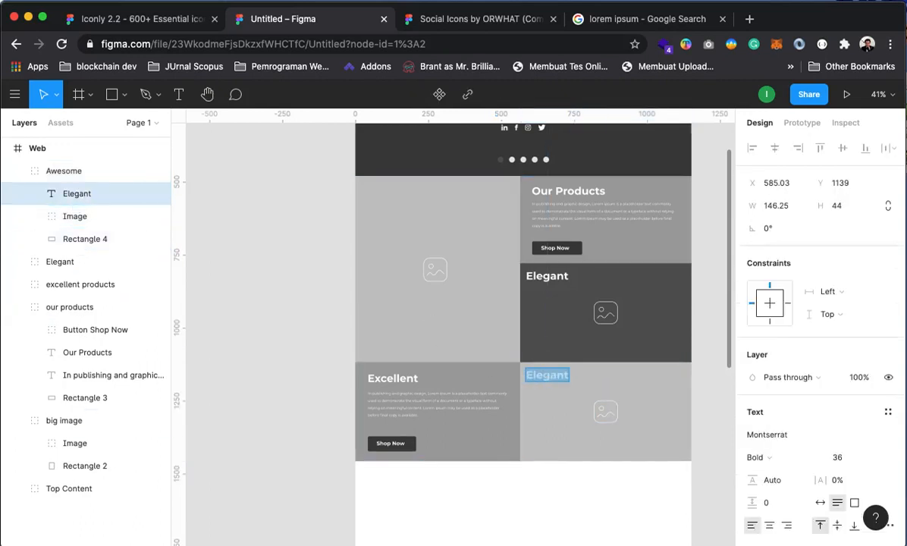
pyautogui.write('A')
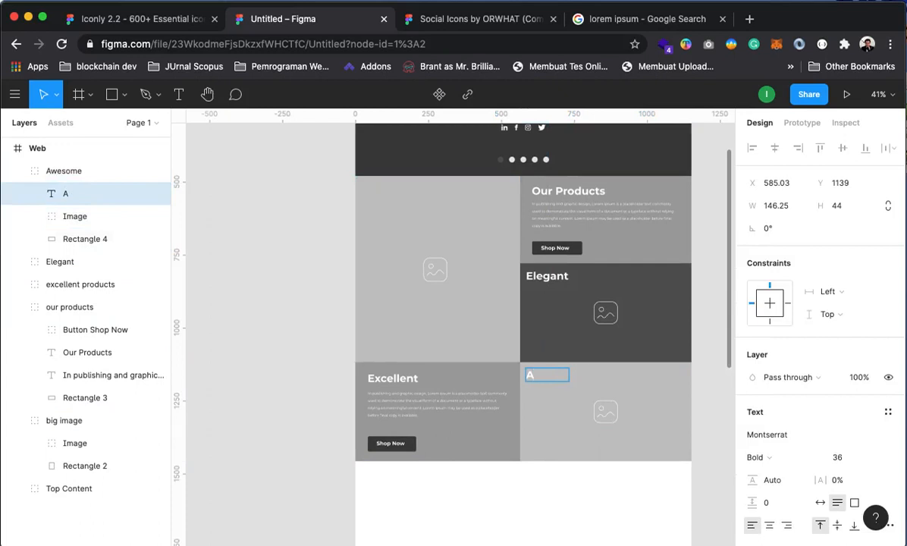
pyautogui.write('wesome')
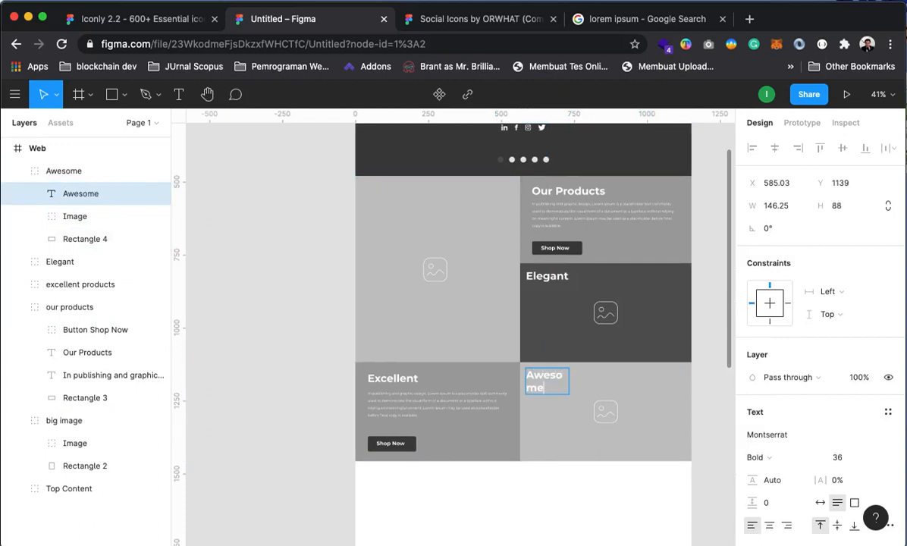
pyautogui.press('Escape')
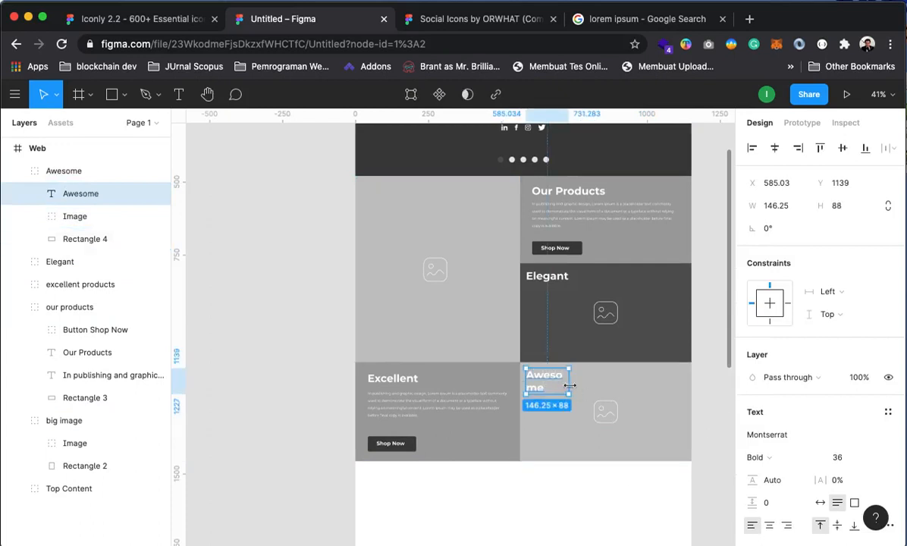
pyautogui.moveTo(569, 385); pyautogui.dragTo(586, 380)
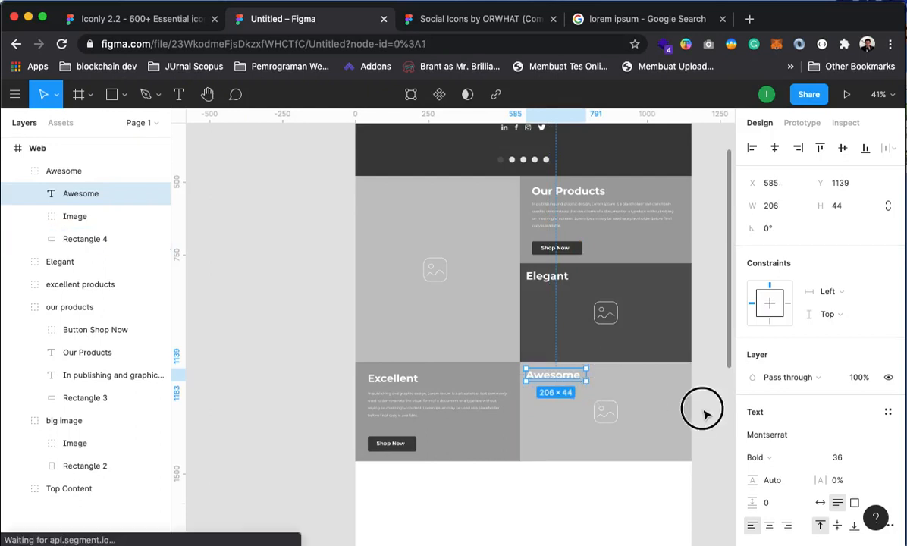
pyautogui.click(702, 410)
pyautogui.moveTo(561, 440)
pyautogui.mouseDown()
pyautogui.moveTo(546, 410)
pyautogui.moveTo(552, 440)
pyautogui.mouseUp()
pyautogui.moveTo(555, 312); pyautogui.dragTo(533, 285)
pyautogui.click(533, 285)
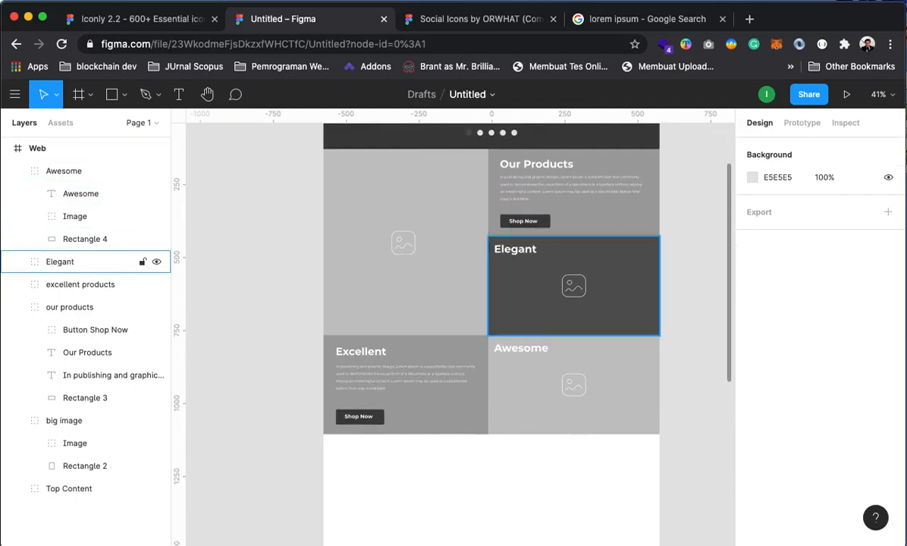
# Collapse the layer groups and group the five blocks from Awesome through big image
pyautogui.scroll(1, 262, 297)
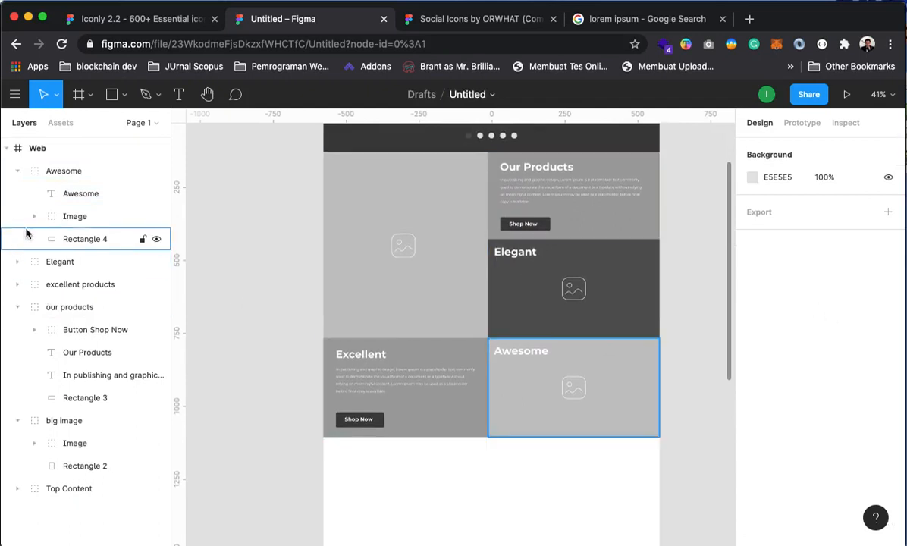
pyautogui.click(16, 173)
pyautogui.click(59, 174)
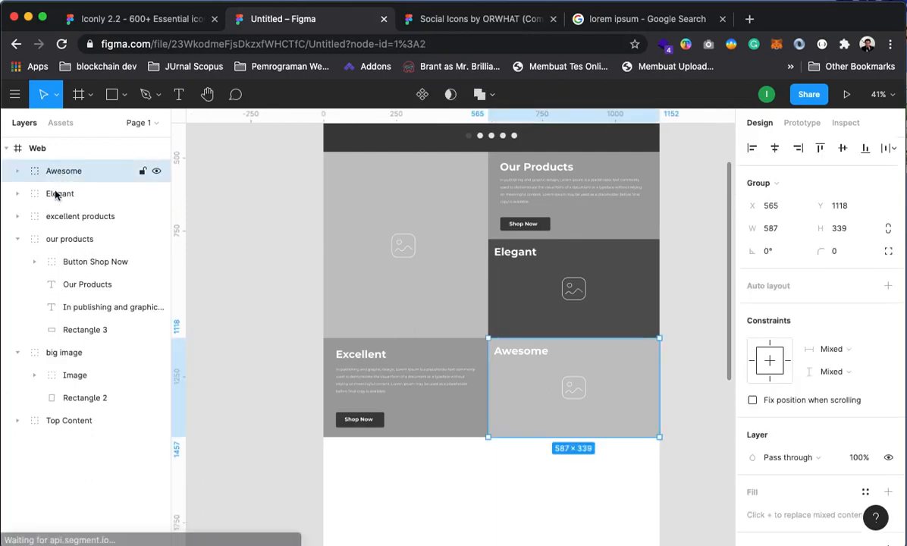
pyautogui.click(17, 239)
pyautogui.click(17, 262)
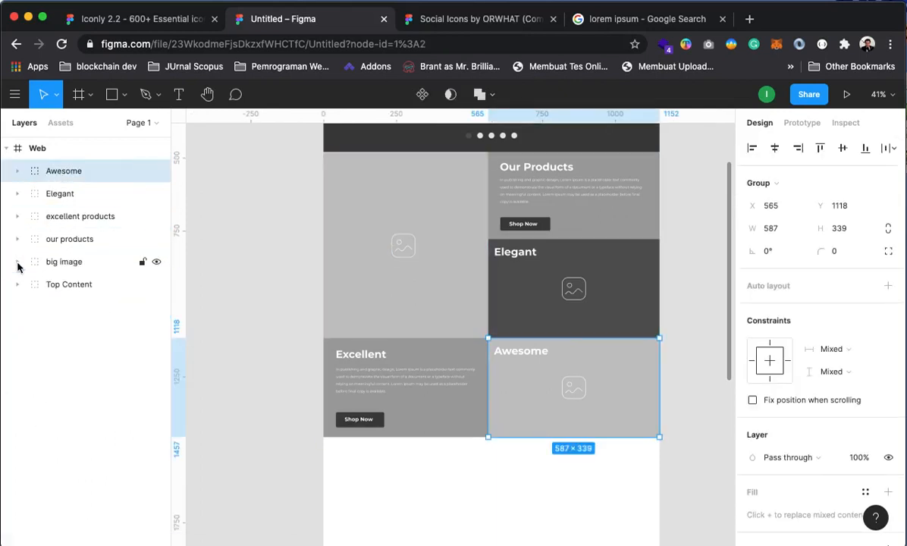
pyautogui.click(23, 262)
pyautogui.scroll(1, 542, 313)
pyautogui.scroll(3, 542, 314)
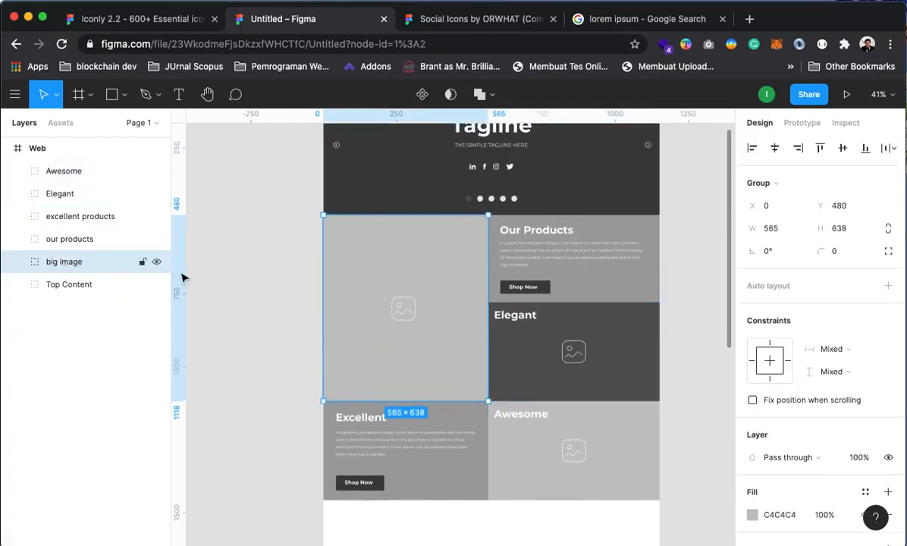
pyautogui.keyDown('shift'); pyautogui.click(62, 174); pyautogui.keyUp('shift')
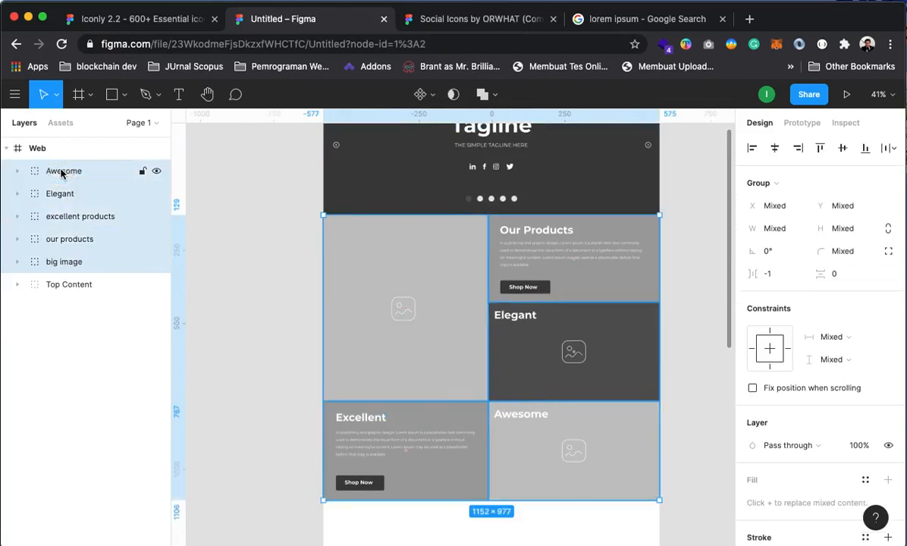
pyautogui.rightClick(65, 175)
pyautogui.click(85, 241)
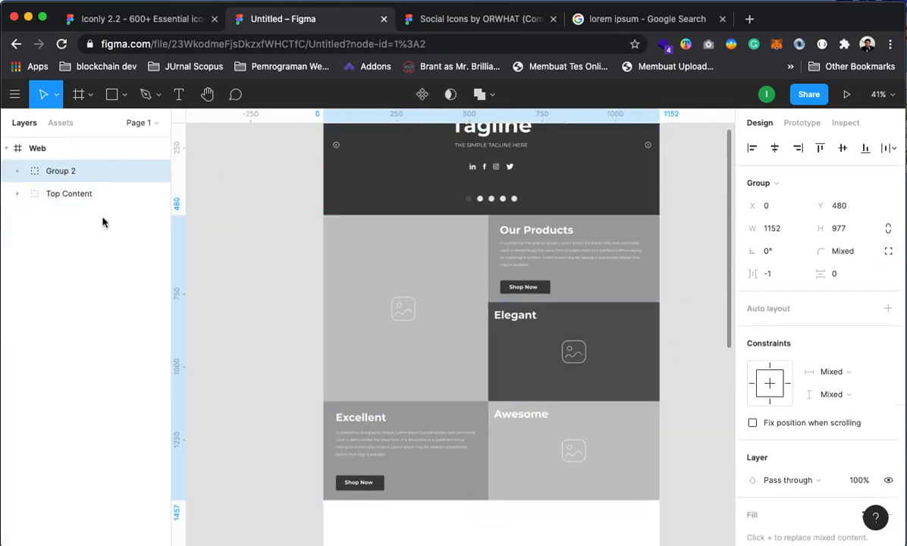
# Rename the new Group 2 to 'Center Content'
pyautogui.rightClick(73, 182)
pyautogui.click(104, 292)
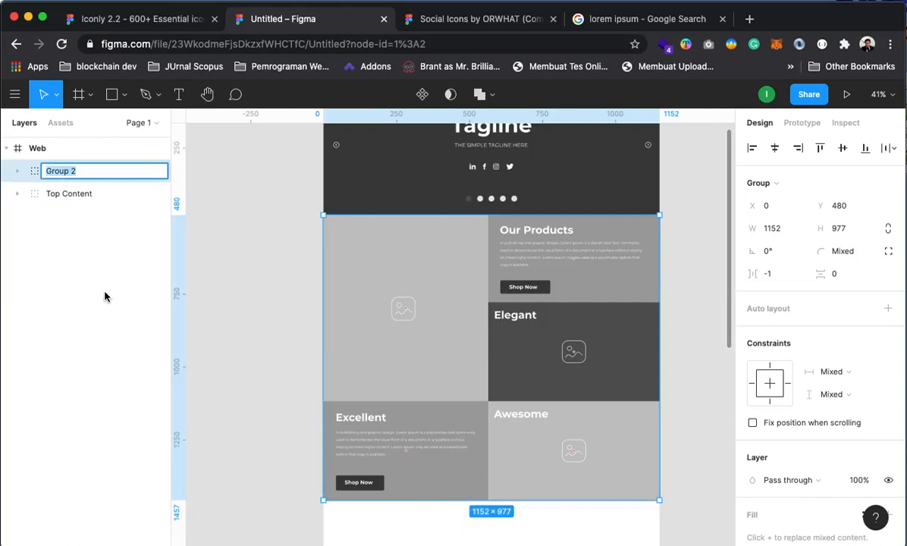
pyautogui.write('cen')
pyautogui.press('Return')
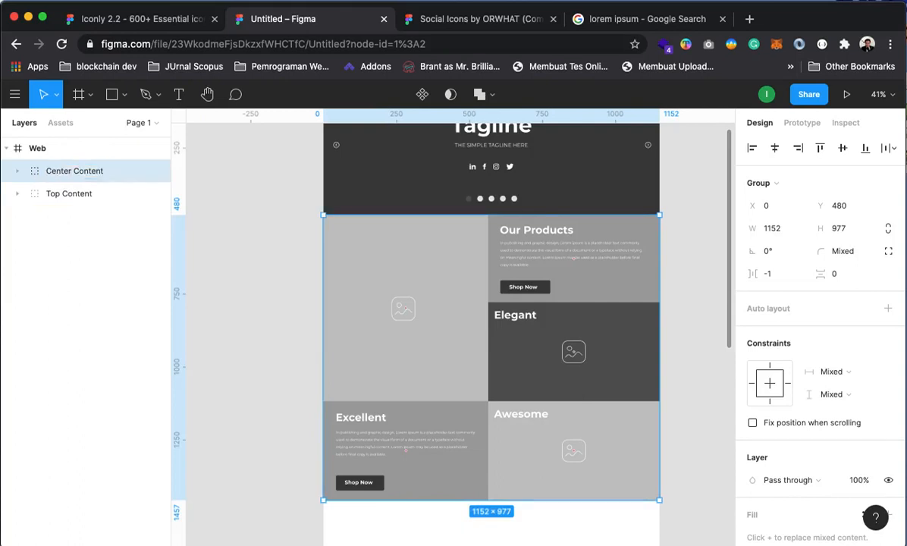
# Deselect, bring the blank area below the Excellent and Awesome cards into view, and pick the Rectangle tool
pyautogui.click(288, 256)
pyautogui.moveTo(560, 409); pyautogui.dragTo(559, 529)
pyautogui.moveTo(528, 371); pyautogui.dragTo(526, 390)
pyautogui.moveTo(522, 265); pyautogui.dragTo(522, 258)
pyautogui.moveTo(527, 418); pyautogui.dragTo(519, 365)
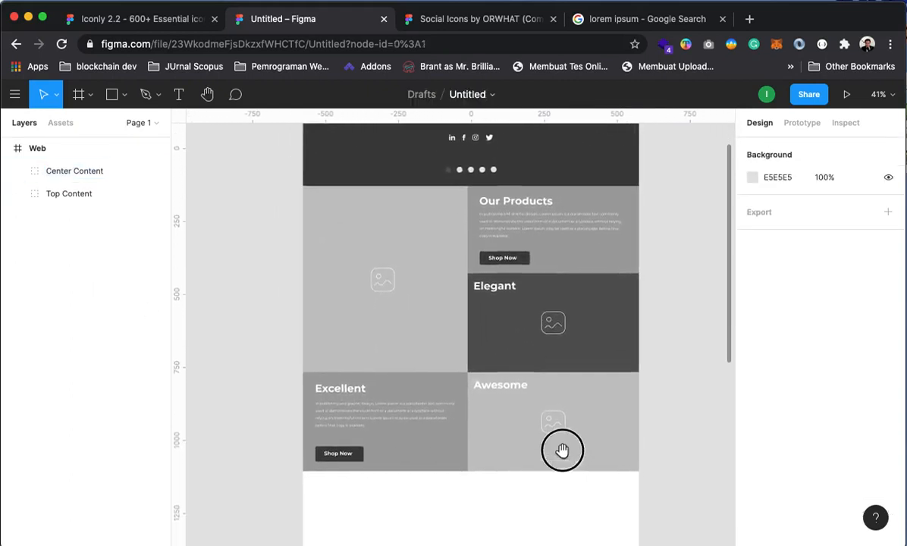
pyautogui.moveTo(560, 450); pyautogui.dragTo(543, 359)
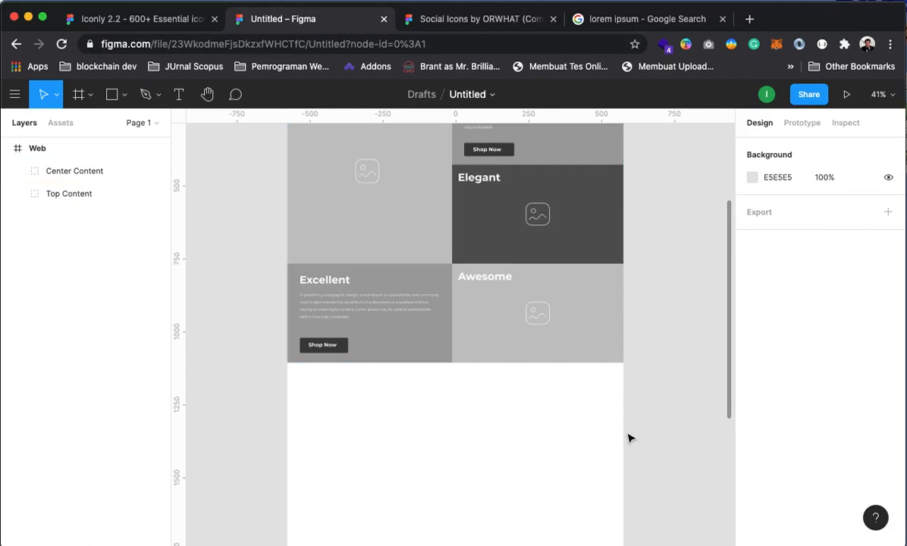
pyautogui.moveTo(522, 412); pyautogui.dragTo(526, 402)
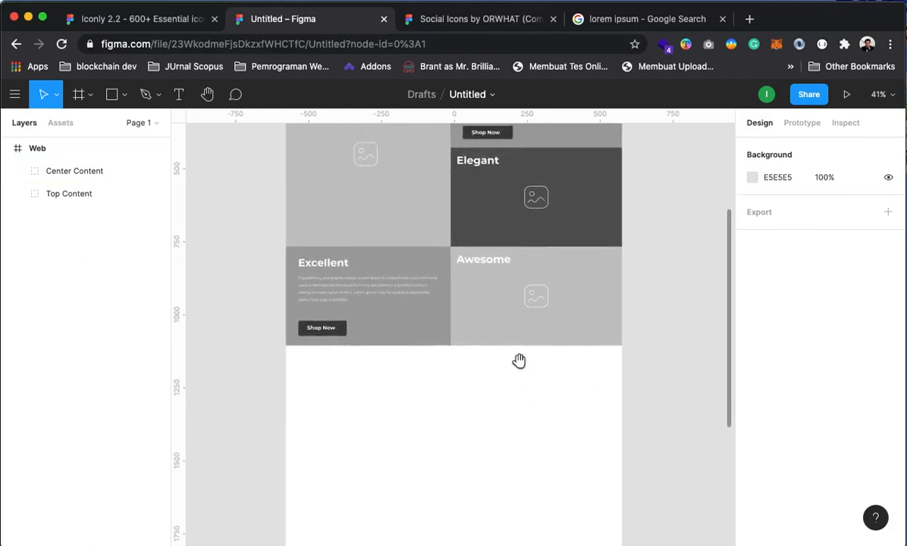
pyautogui.moveTo(487, 337); pyautogui.dragTo(531, 463)
pyautogui.moveTo(503, 182); pyautogui.dragTo(529, 340)
pyautogui.moveTo(526, 533); pyautogui.dragTo(528, 350)
pyautogui.moveTo(506, 410); pyautogui.dragTo(495, 317)
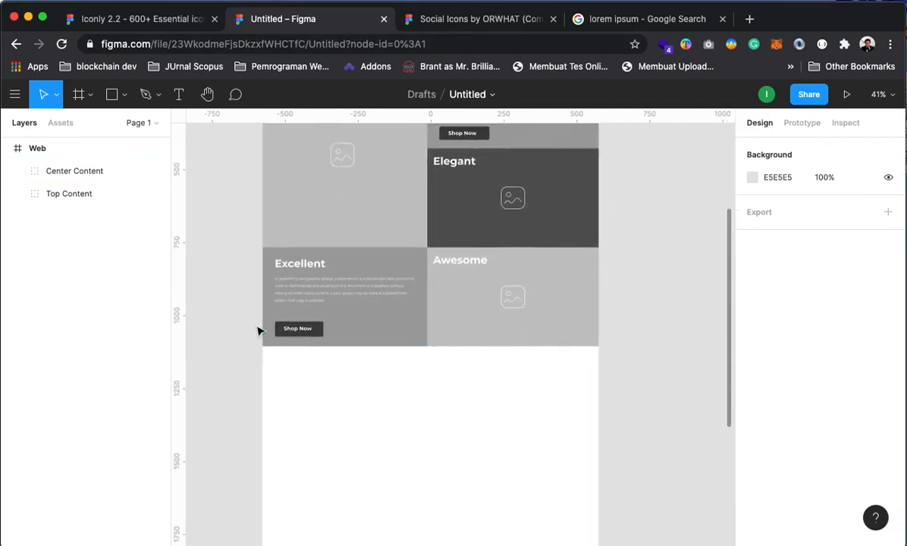
pyautogui.click(116, 101)
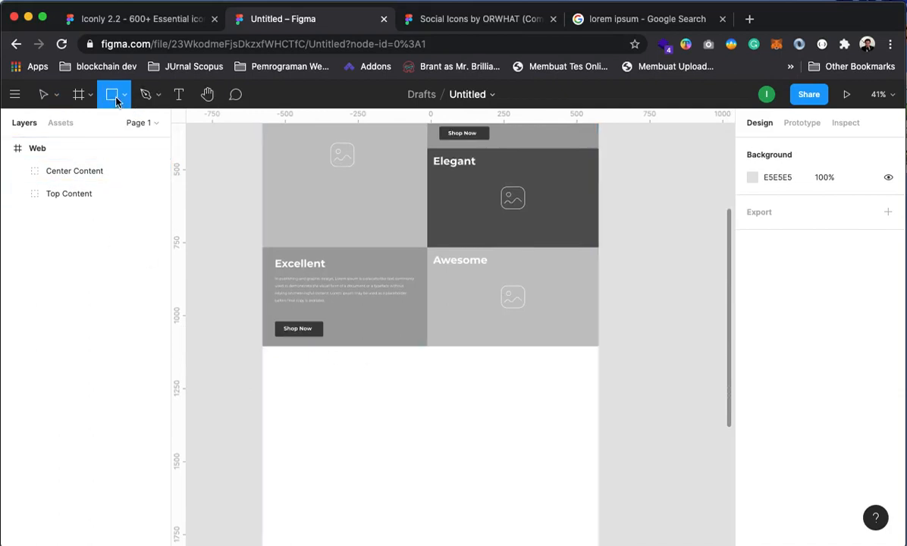
# Draw a grey rectangle snapped to the frame's left edge below the Excellent row
pyautogui.click(263, 351)
pyautogui.moveTo(258, 350); pyautogui.dragTo(344, 408)
pyautogui.click(281, 360)
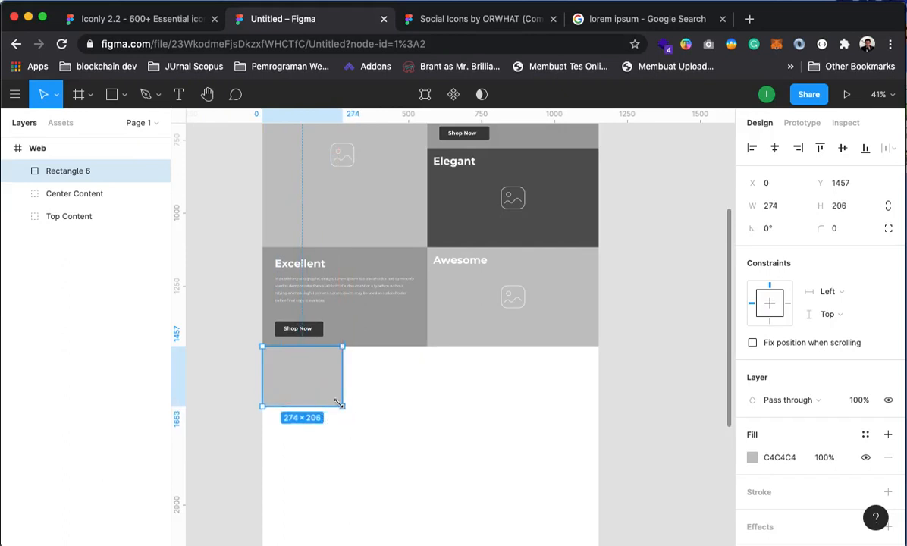
pyautogui.click(232, 315)
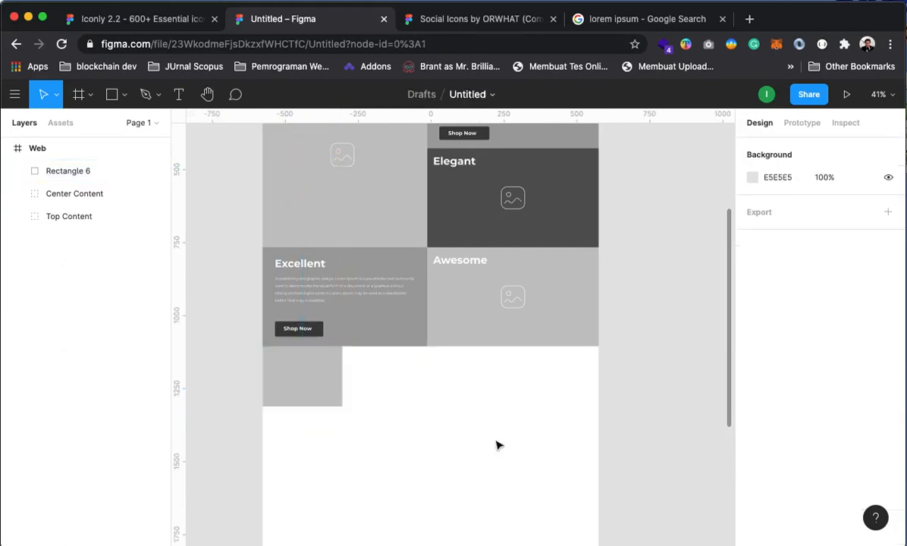
pyautogui.moveTo(384, 435); pyautogui.dragTo(473, 545)
pyautogui.moveTo(502, 331); pyautogui.dragTo(492, 445)
pyautogui.moveTo(526, 335); pyautogui.dragTo(469, 233)
pyautogui.moveTo(463, 374); pyautogui.dragTo(477, 316)
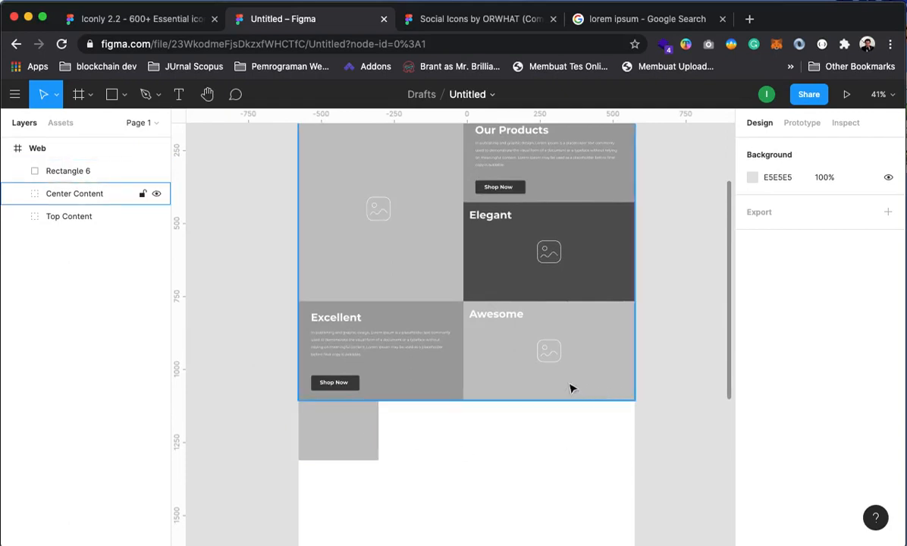
# Duplicate the grey rectangle, move the copy beside it and narrow it
pyautogui.click(342, 458)
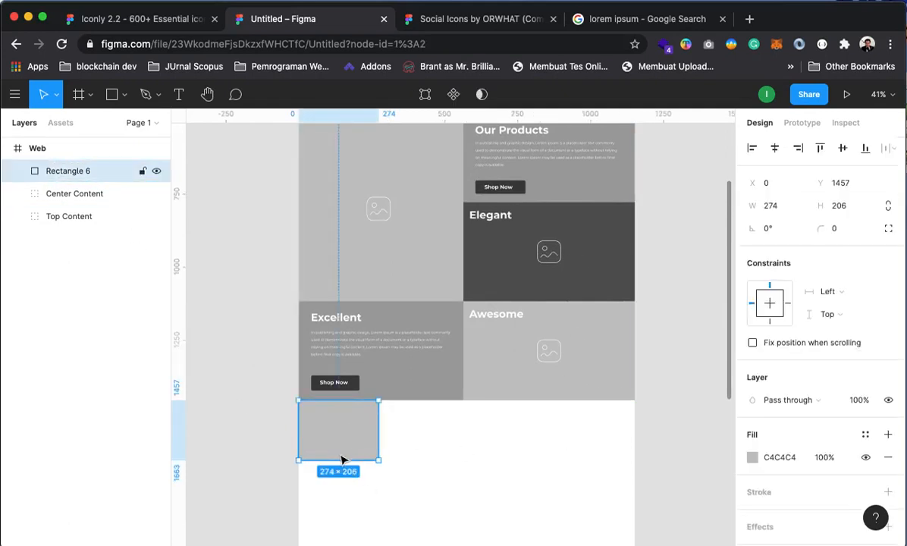
pyautogui.press('super+d')
pyautogui.moveTo(366, 453); pyautogui.dragTo(442, 443)
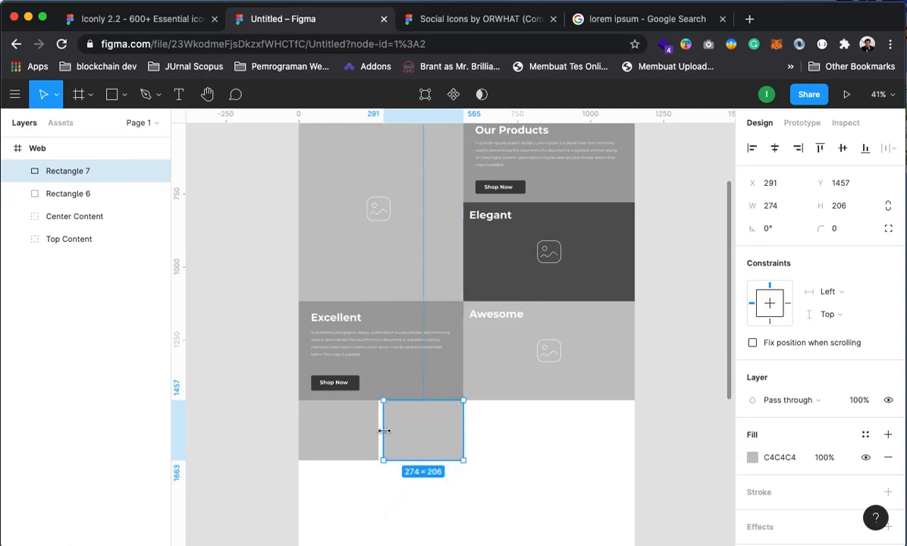
pyautogui.moveTo(385, 431); pyautogui.dragTo(402, 435)
pyautogui.click(363, 443)
pyautogui.click(437, 442)
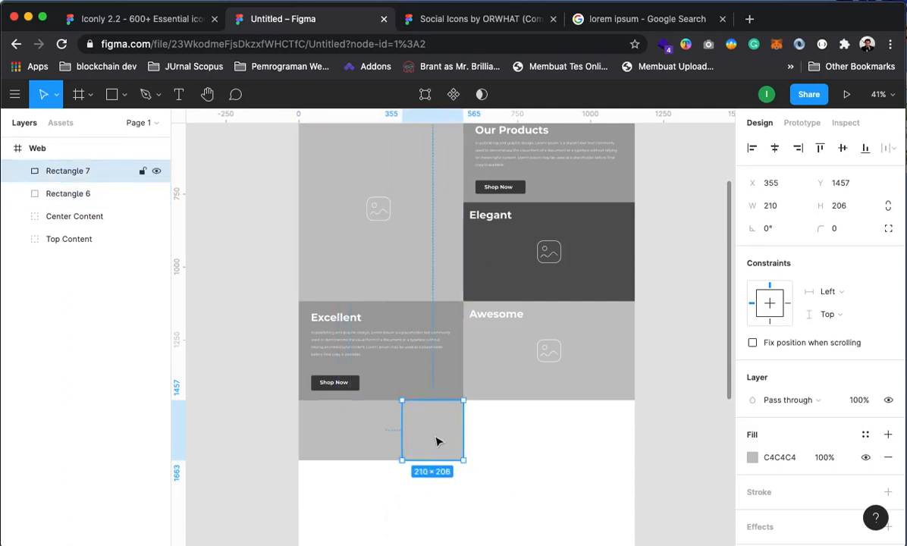
# Fill the narrower copy with dark grey 3F3F3F from the document colours
pyautogui.click(747, 457)
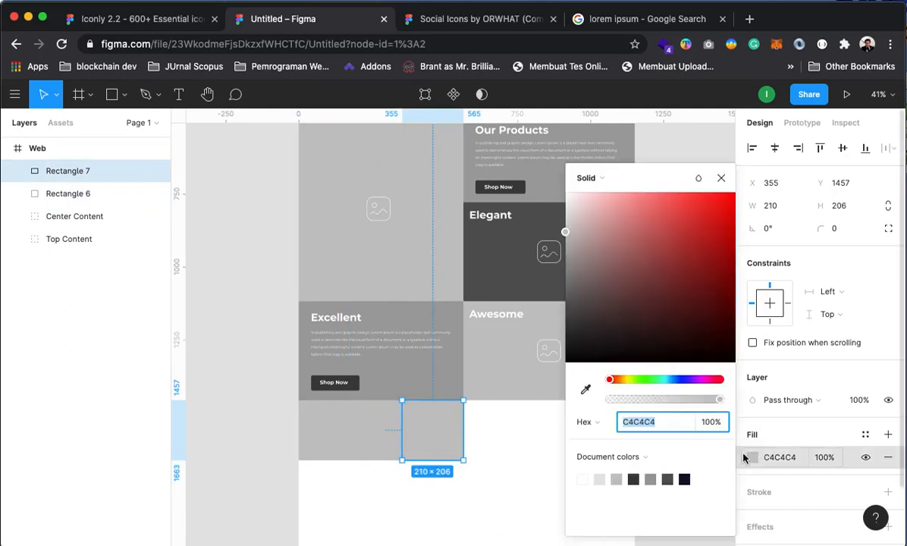
pyautogui.click(635, 478)
pyautogui.click(652, 478)
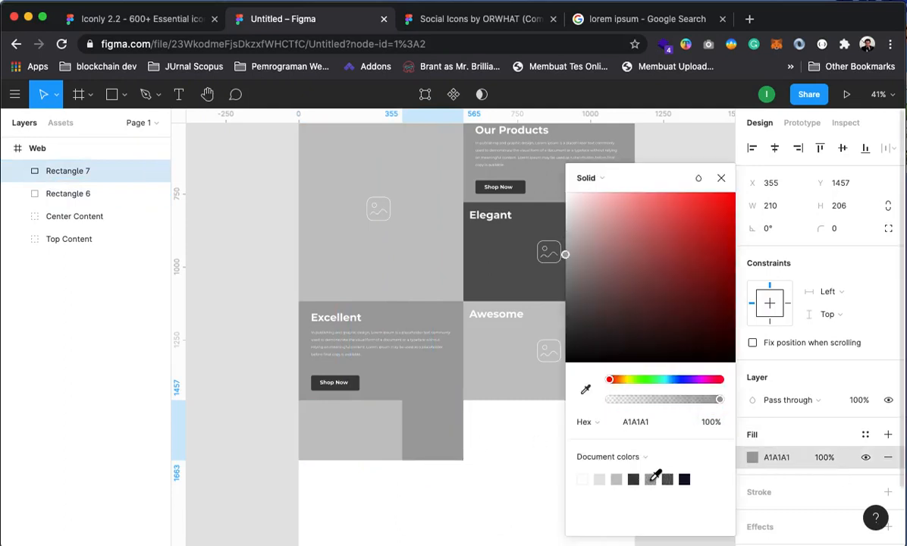
pyautogui.click(634, 478)
pyautogui.click(258, 365)
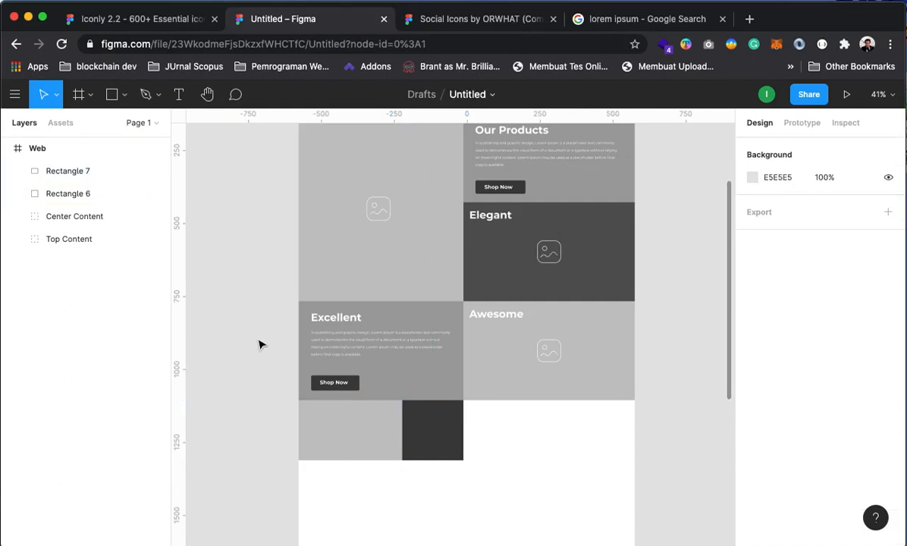
pyautogui.moveTo(561, 216); pyautogui.dragTo(601, 358)
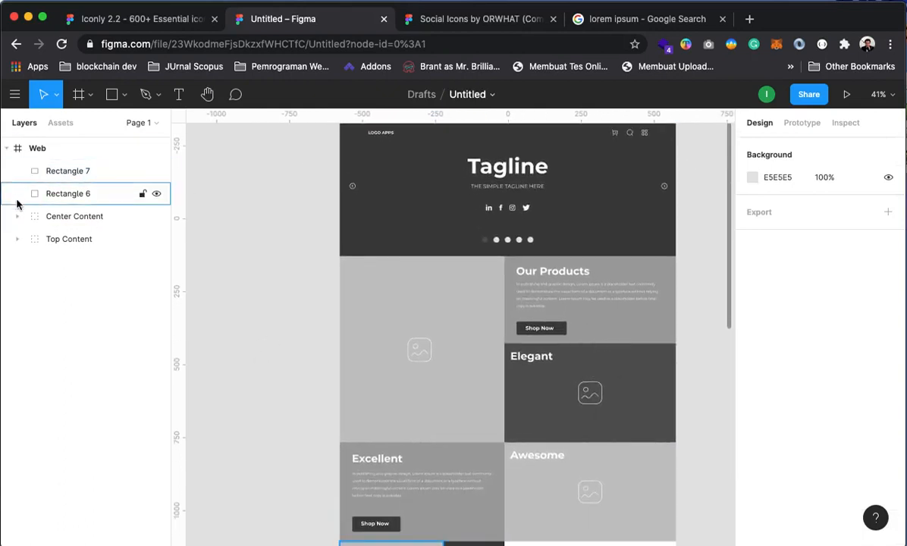
# Duplicate the slideshow's left and right arrow icons and move the copies to the Web frame's top level
pyautogui.click(16, 239)
pyautogui.click(34, 284)
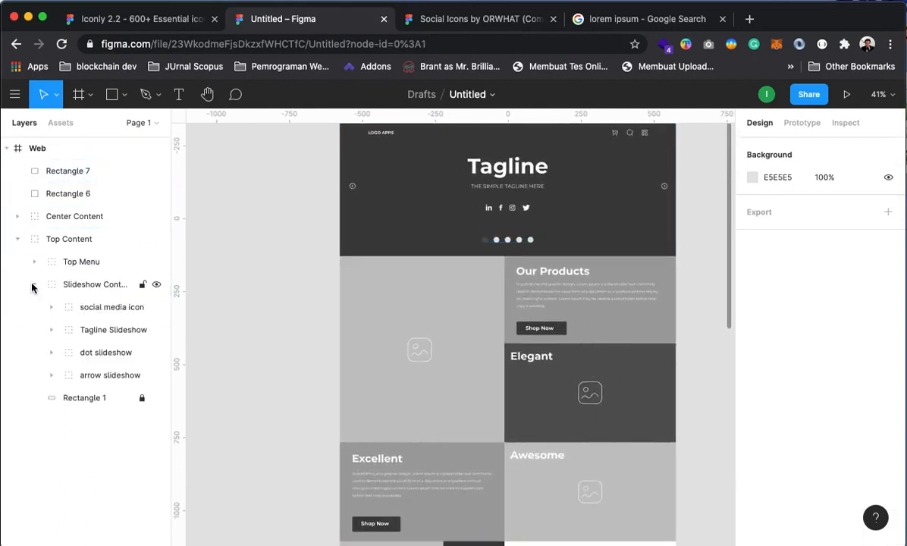
pyautogui.click(50, 374)
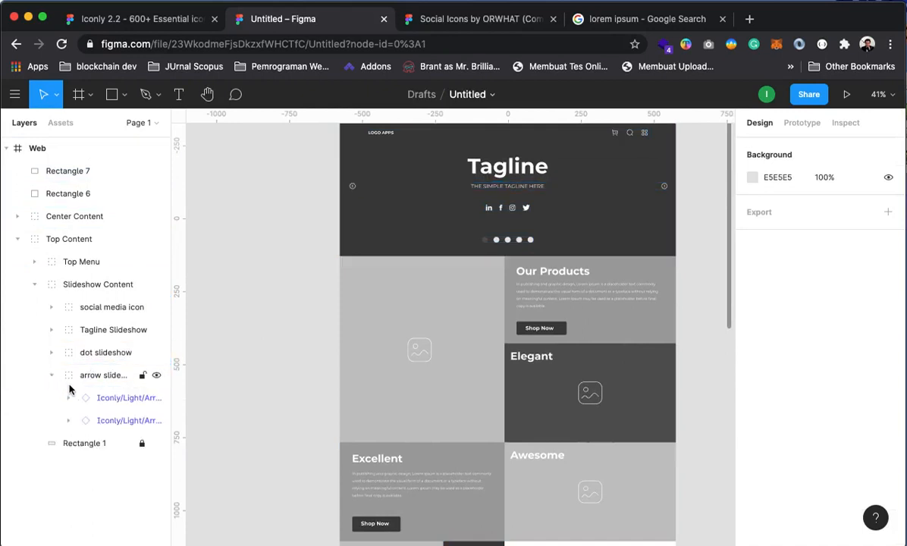
pyautogui.click(106, 397)
pyautogui.keyDown('shift'); pyautogui.click(112, 421); pyautogui.keyUp('shift')
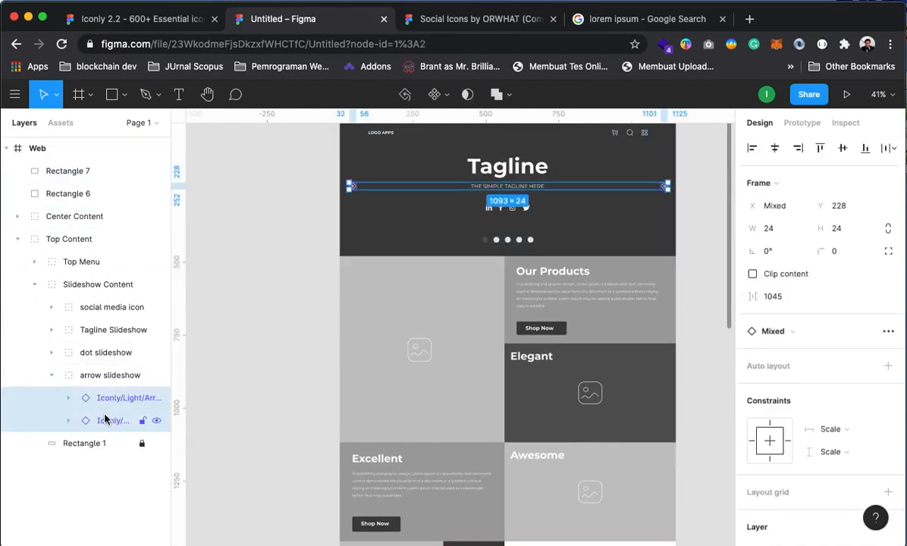
pyautogui.press('super+d')
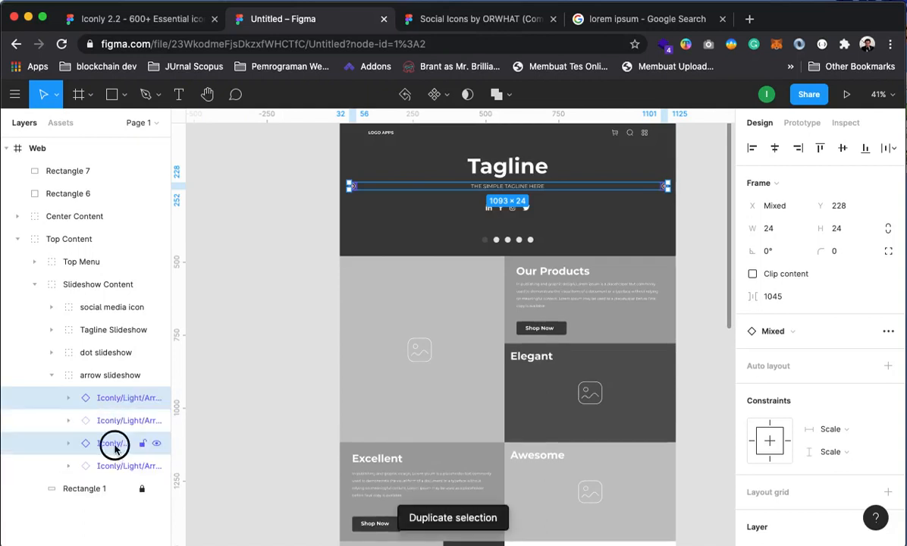
pyautogui.moveTo(114, 447); pyautogui.dragTo(71, 155)
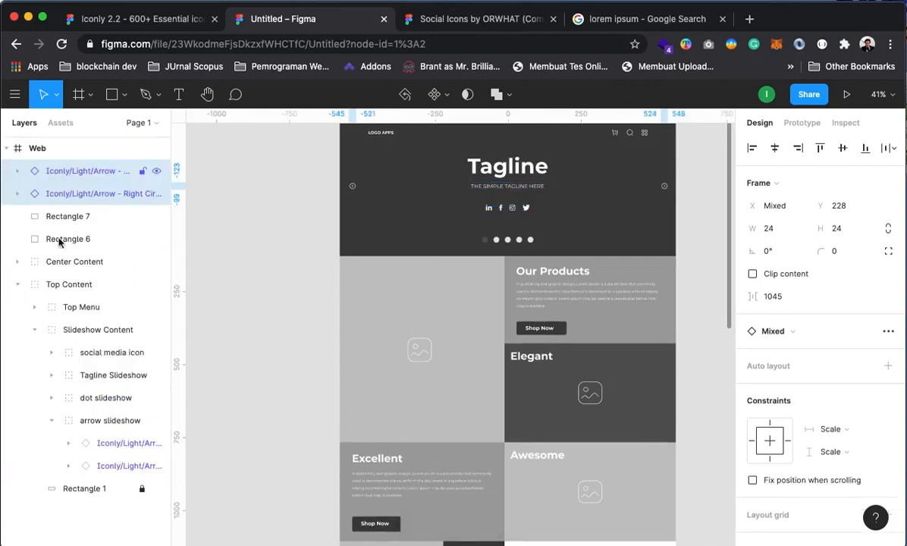
pyautogui.click(18, 284)
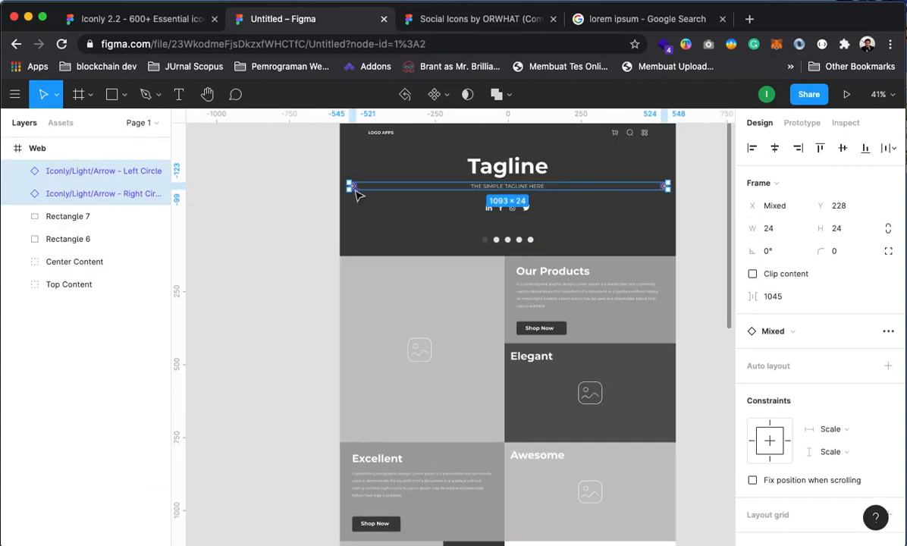
pyautogui.moveTo(357, 192); pyautogui.dragTo(429, 418)
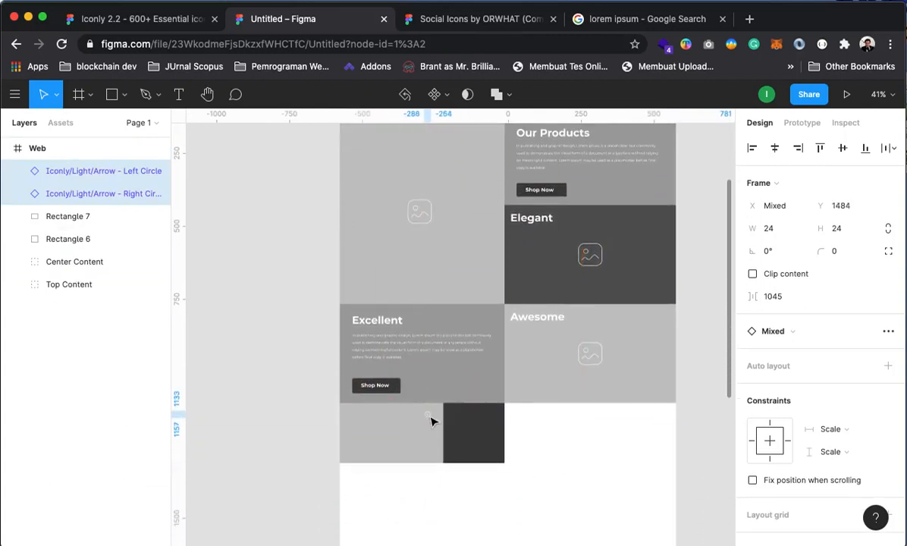
pyautogui.click(576, 472)
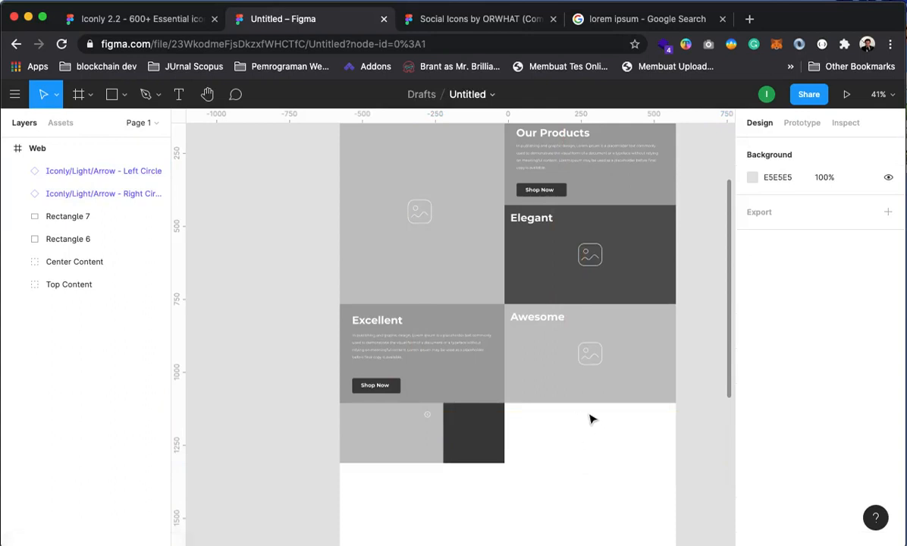
# Move the stray Right Circle arrow copy onto the light grey block below Excellent
pyautogui.click(68, 194)
pyautogui.click(74, 170)
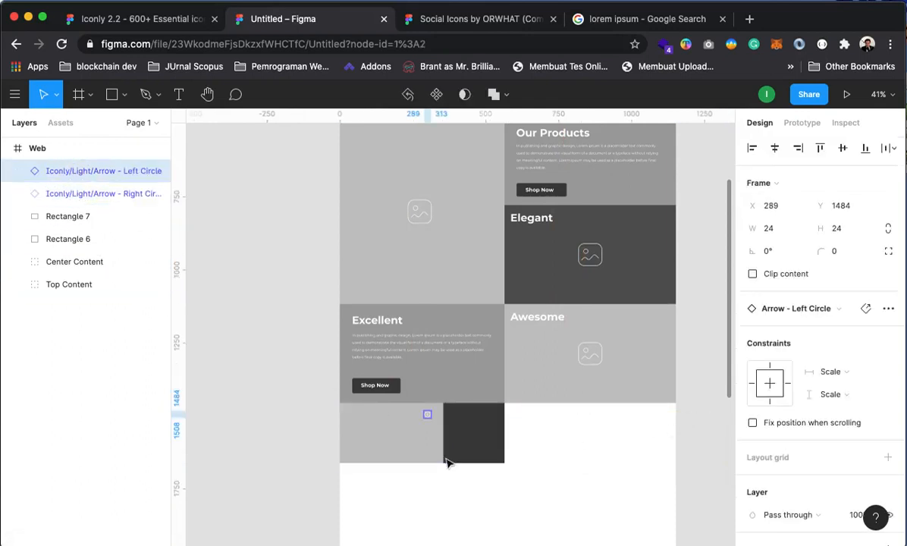
pyautogui.hscroll(3, 447, 463)
pyautogui.click(88, 196)
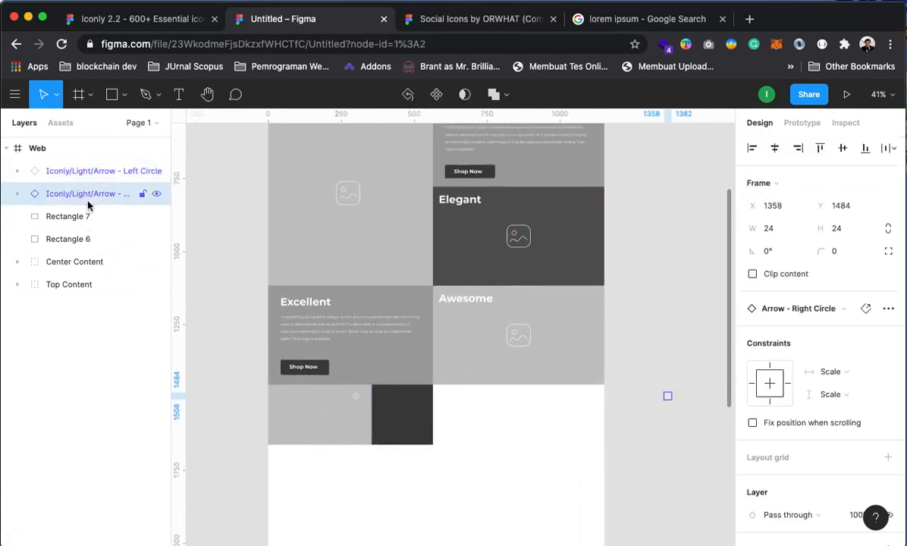
pyautogui.click(690, 431)
pyautogui.moveTo(668, 397); pyautogui.dragTo(363, 434)
pyautogui.click(371, 486)
# Line the left and right arrow icons up vertically beside the dark block
pyautogui.press('z')
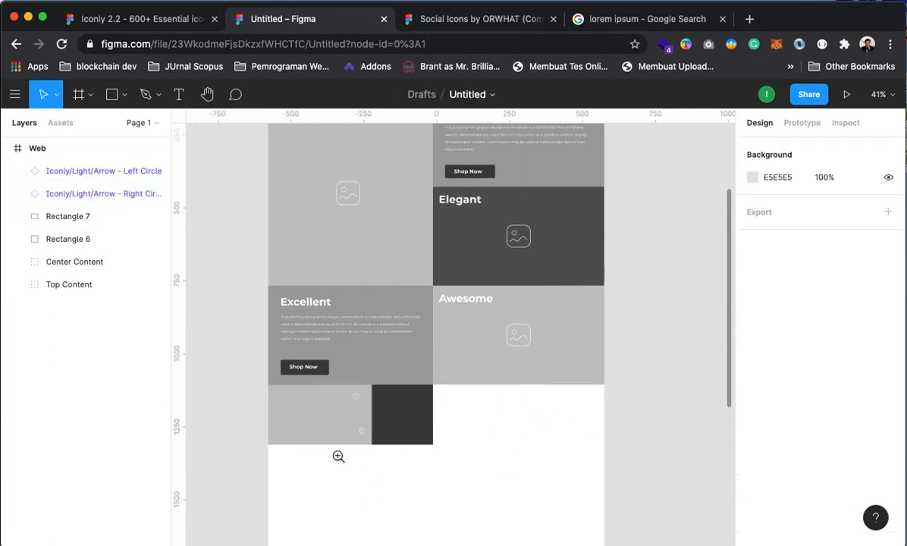
pyautogui.doubleClick(340, 432)
pyautogui.press('space')
pyautogui.moveTo(407, 407); pyautogui.dragTo(489, 426)
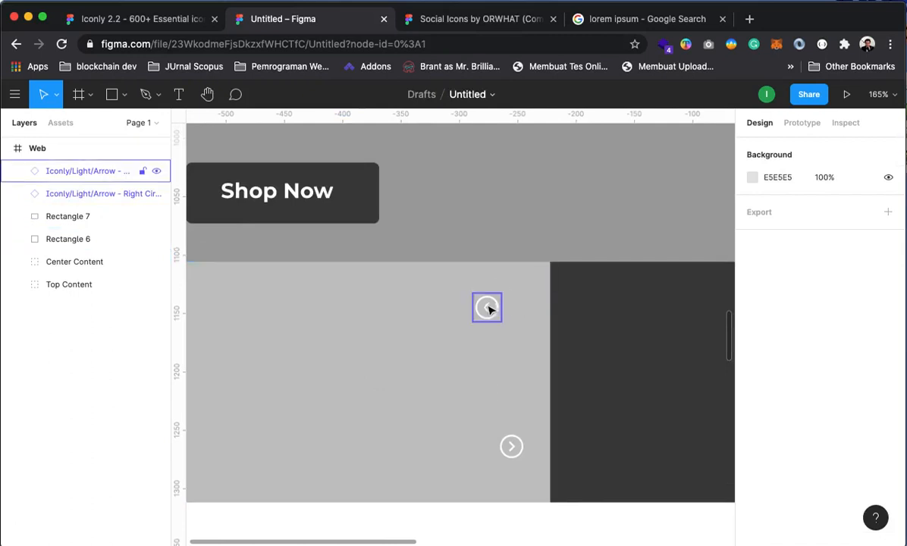
pyautogui.moveTo(489, 310); pyautogui.dragTo(513, 369)
pyautogui.keyDown('shift'); pyautogui.click(516, 452); pyautogui.keyUp('shift')
pyautogui.moveTo(516, 455); pyautogui.dragTo(521, 431)
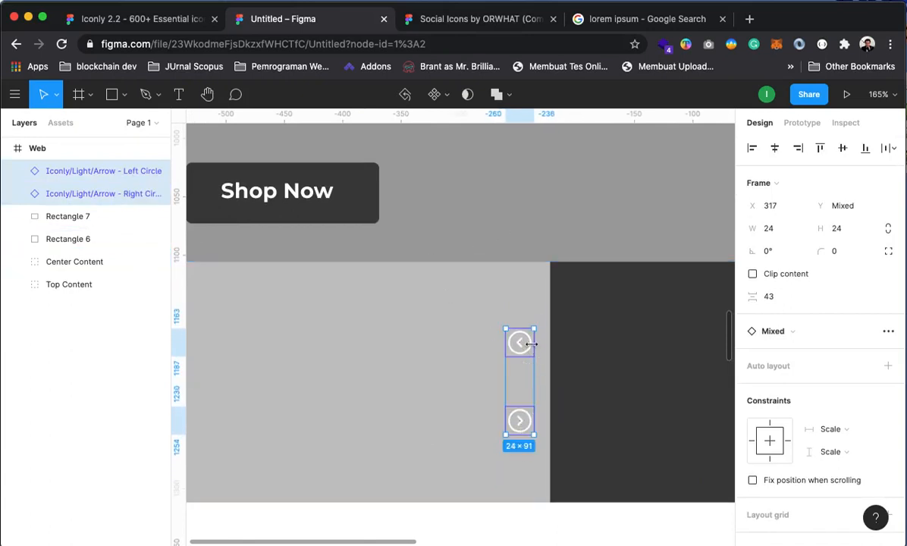
pyautogui.click(447, 529)
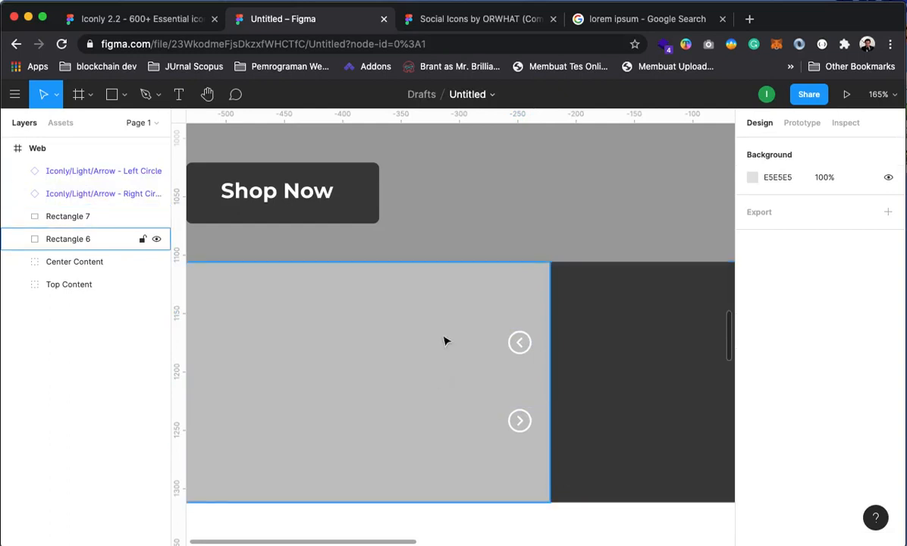
# Add a 'More Products' text heading on the light grey block
pyautogui.press('z')
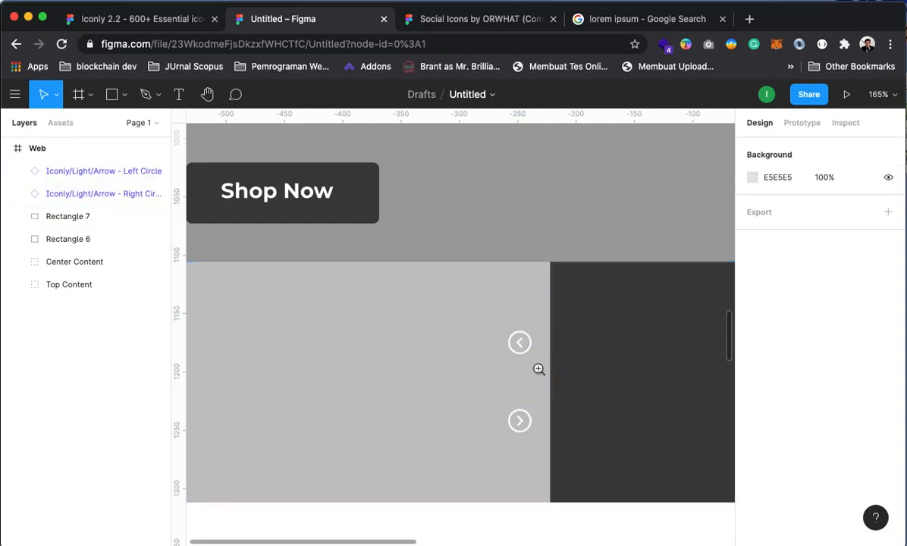
pyautogui.keyDown('alt'); pyautogui.click(537, 367); pyautogui.keyUp('alt')
pyautogui.moveTo(482, 423)
pyautogui.mouseDown()
pyautogui.moveTo(505, 423)
pyautogui.moveTo(485, 410)
pyautogui.mouseUp()
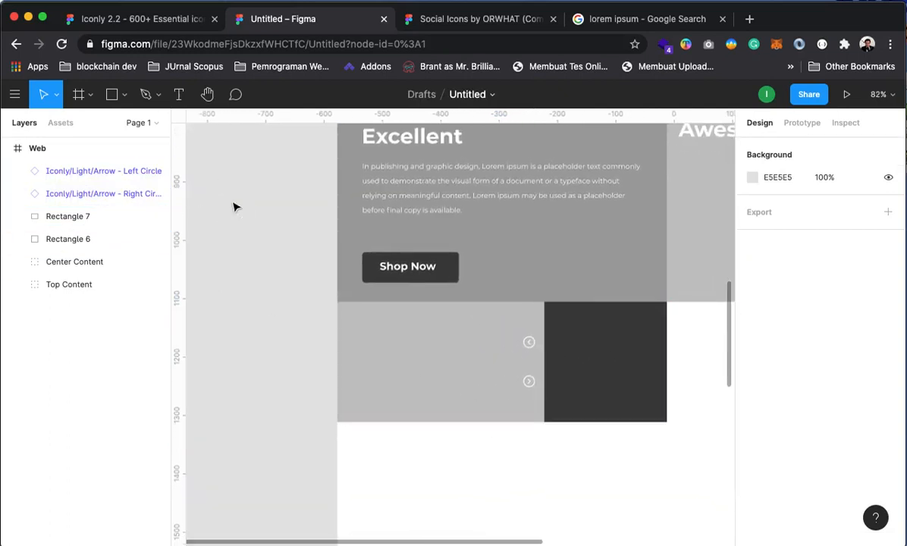
pyautogui.click(179, 94)
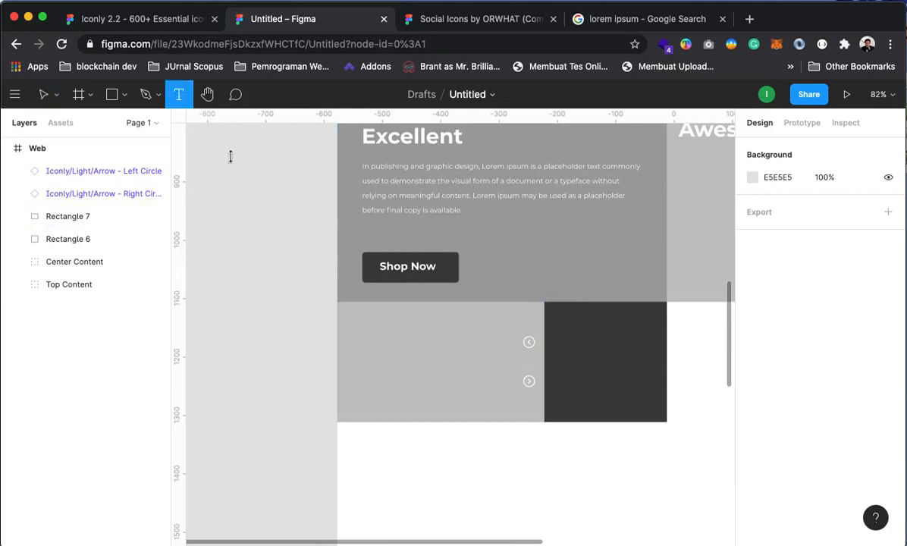
pyautogui.click(393, 355)
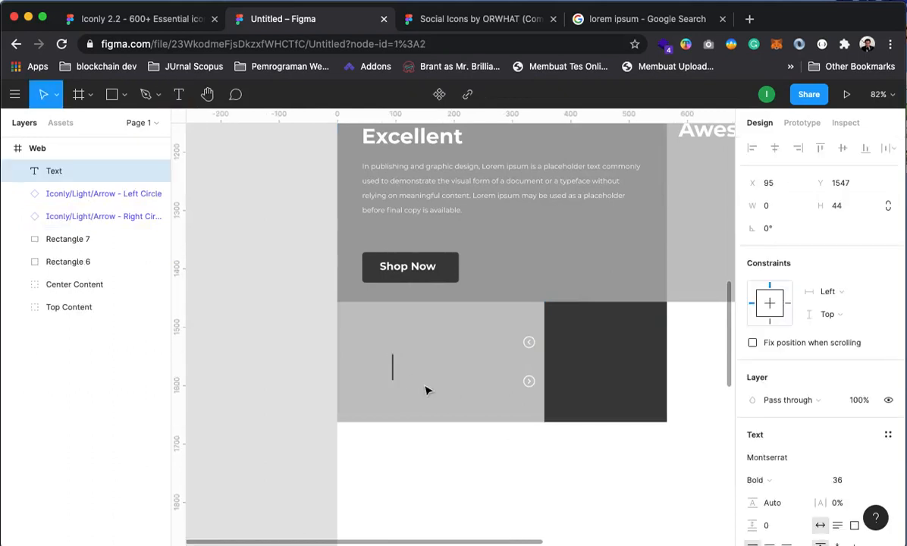
pyautogui.write('More Products')
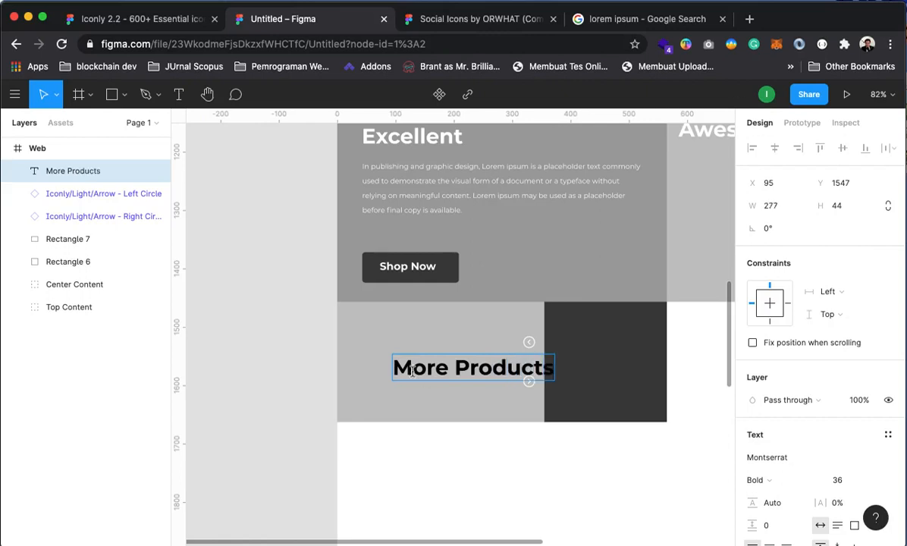
pyautogui.press('Escape')
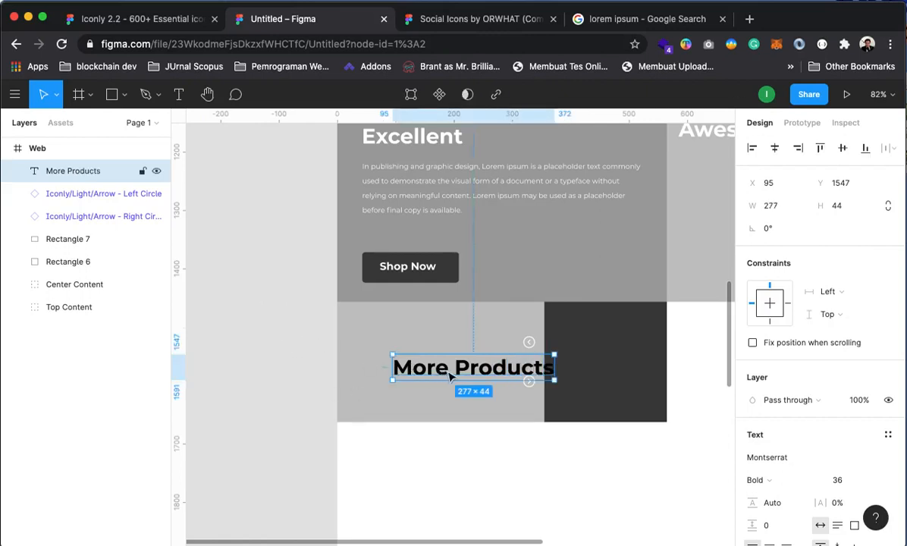
# Resize the More Products heading to 14 and place it beside the arrow icons
pyautogui.moveTo(450, 373); pyautogui.dragTo(406, 366)
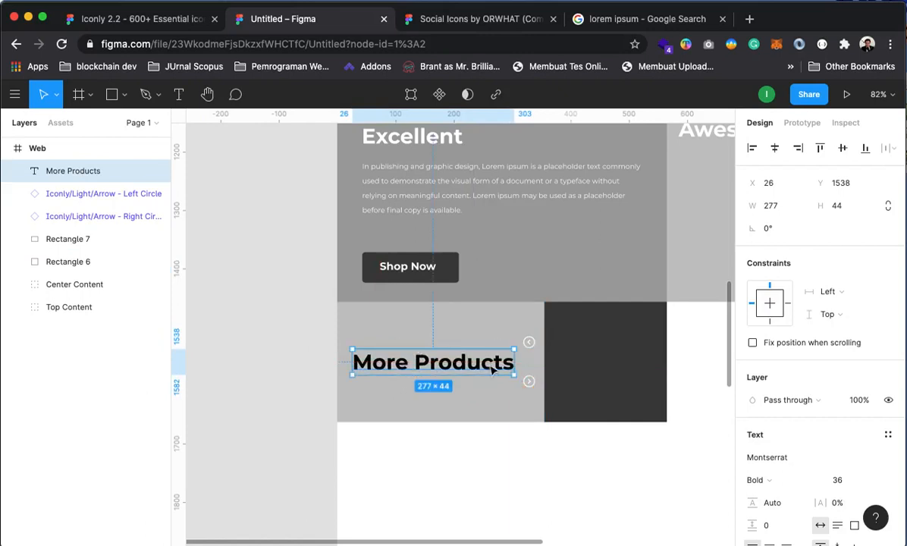
pyautogui.click(874, 483)
pyautogui.click(855, 428)
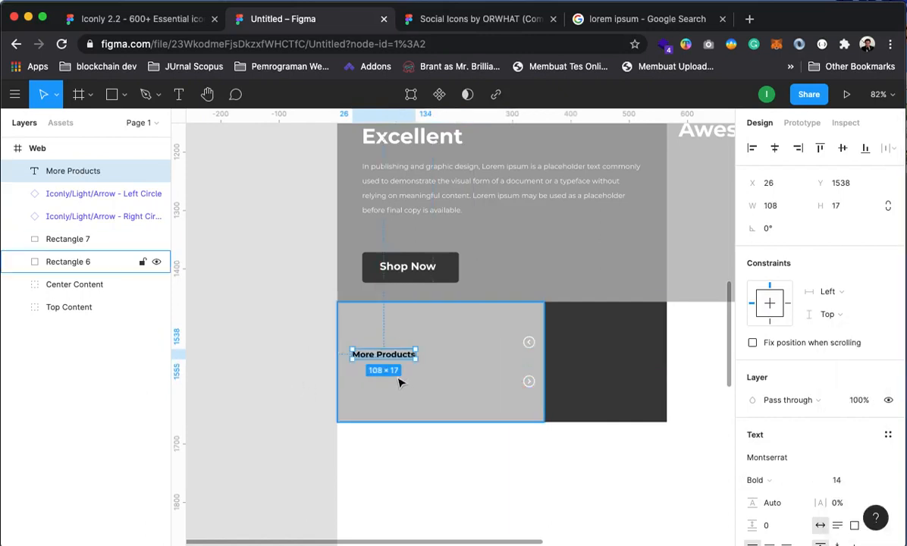
pyautogui.moveTo(393, 357); pyautogui.dragTo(478, 361)
pyautogui.press('Escape')
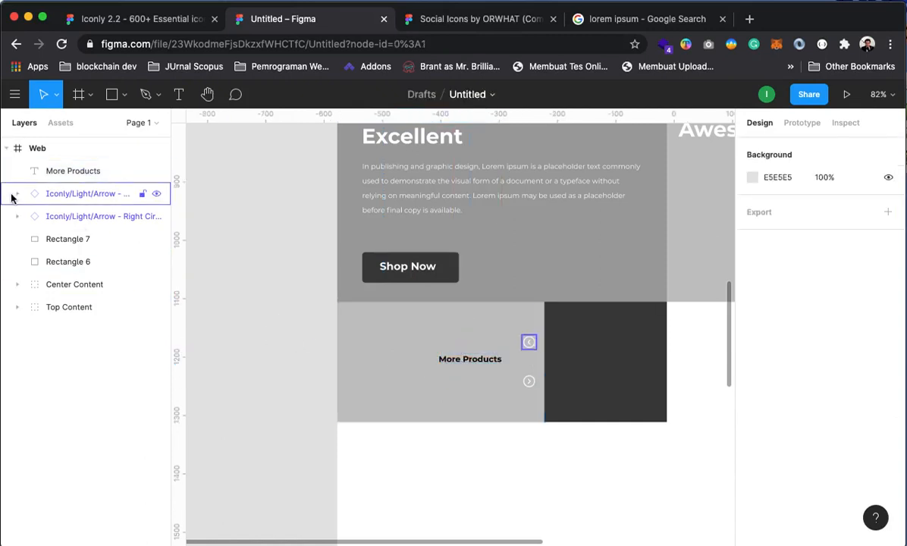
pyautogui.click(415, 371)
pyautogui.hscroll(3, 426, 469)
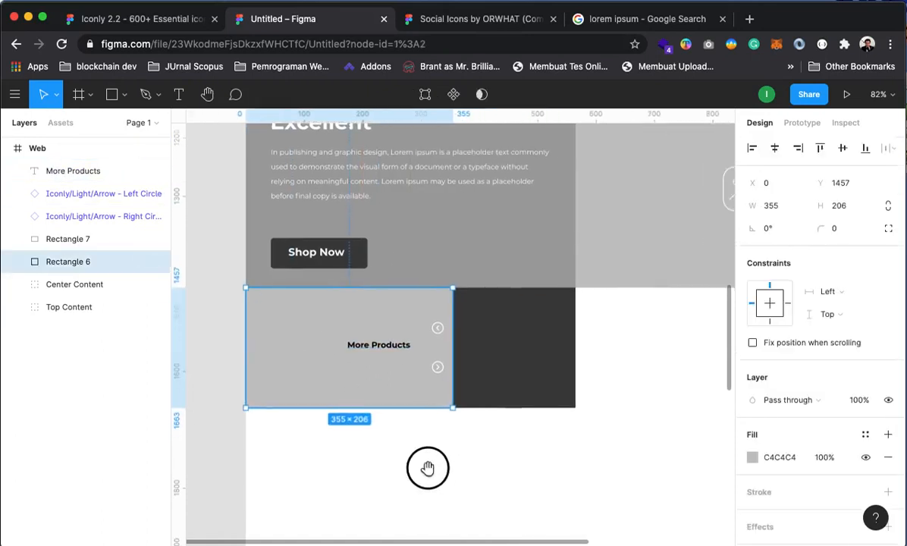
# Duplicate the picture icon from the Center Content image group to the Web frame's top level
pyautogui.click(17, 307)
pyautogui.click(16, 307)
pyautogui.click(16, 284)
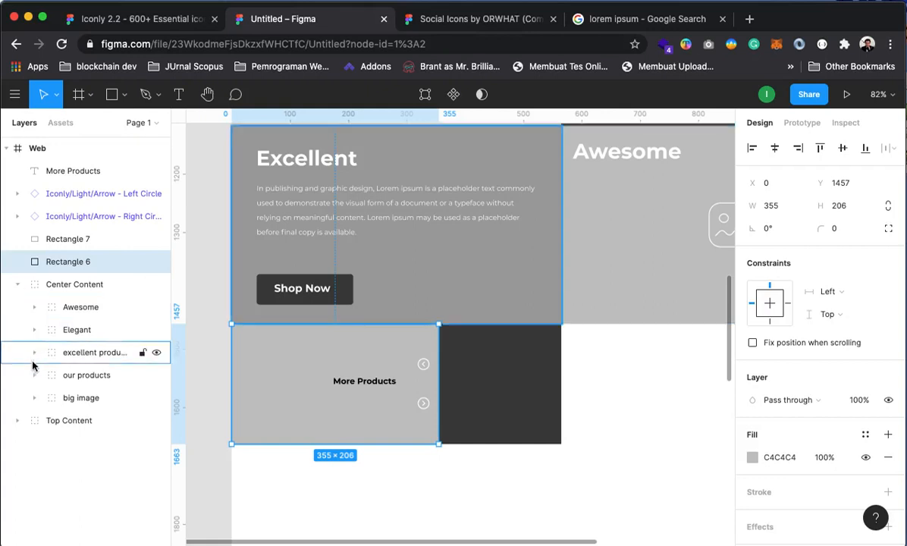
pyautogui.click(33, 398)
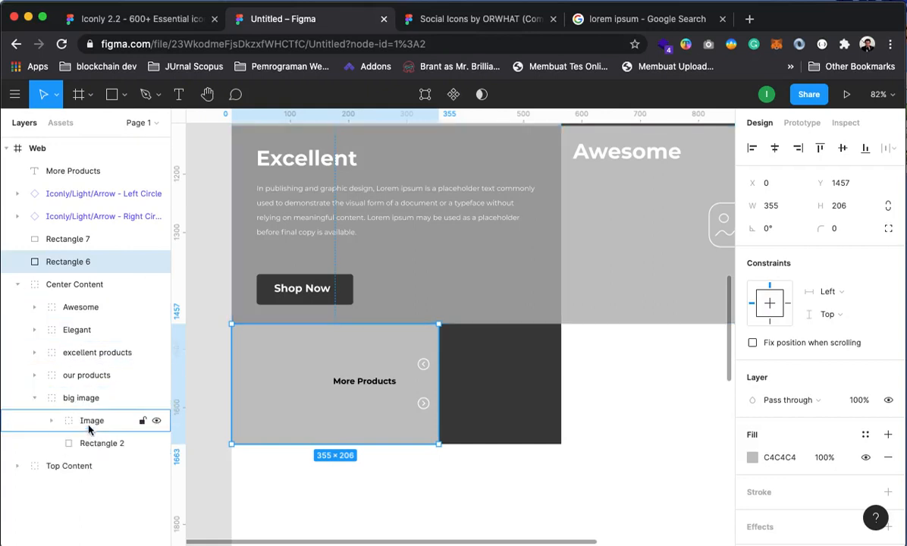
pyautogui.click(87, 425)
pyautogui.click(51, 420)
pyautogui.click(51, 421)
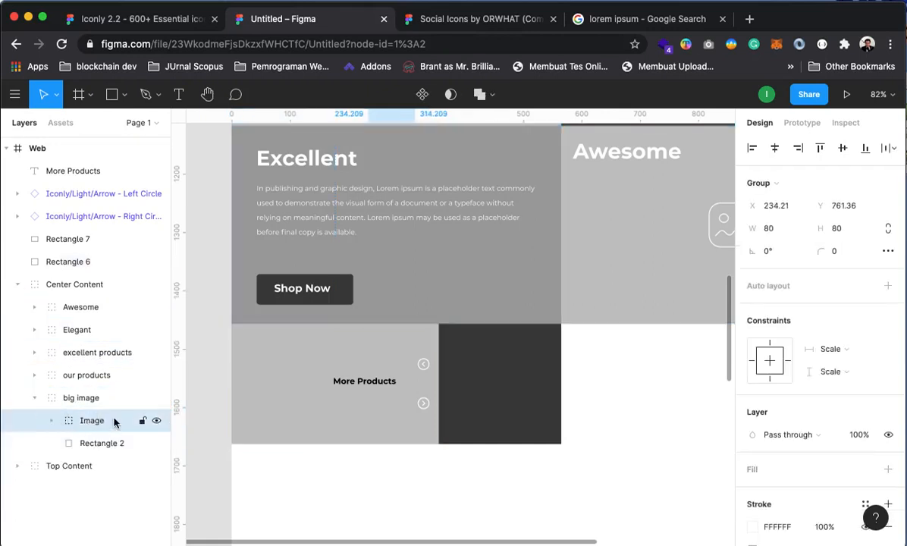
pyautogui.hotkey('ctrl', 'd')
pyautogui.moveTo(91, 424); pyautogui.dragTo(82, 165)
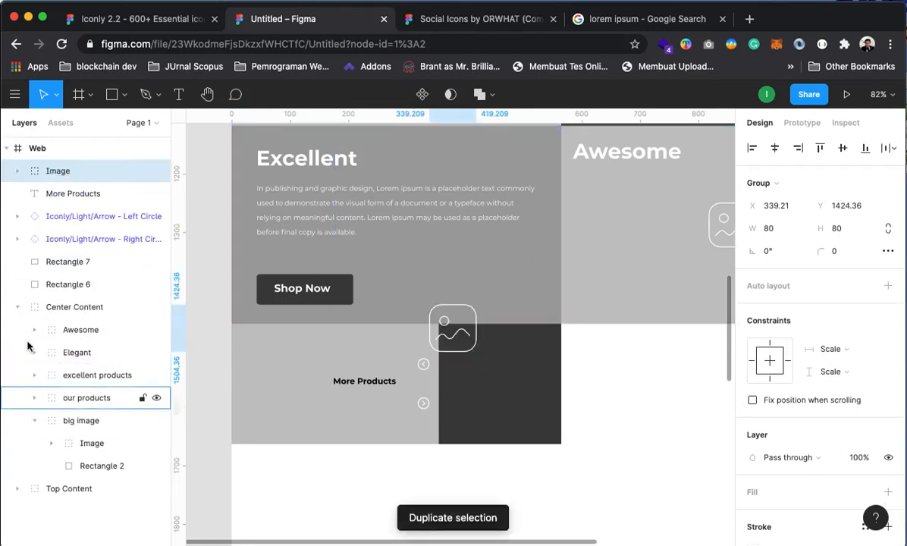
pyautogui.click(17, 307)
# Shrink the icon copy to width 50 and centre it in the dark square
pyautogui.moveTo(452, 333); pyautogui.dragTo(513, 394)
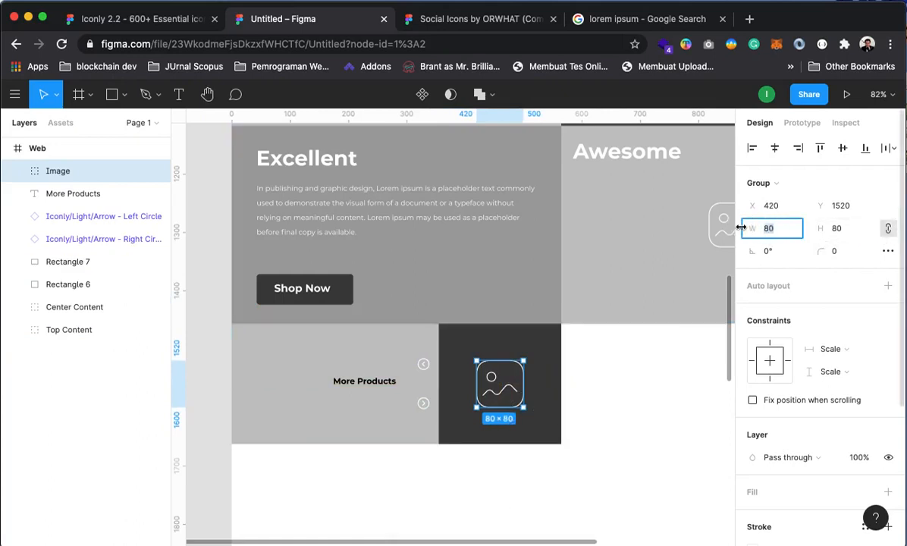
pyautogui.press('Return')
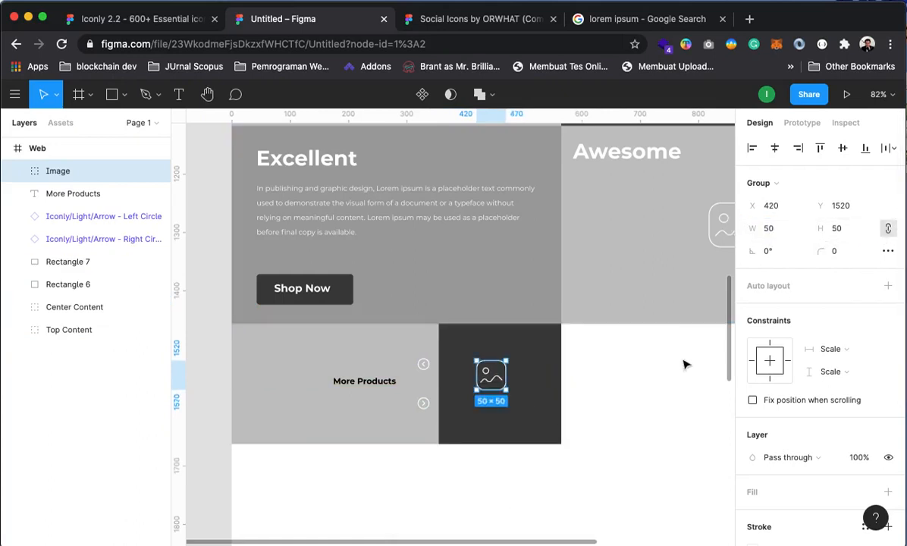
pyautogui.moveTo(494, 385); pyautogui.dragTo(500, 392)
pyautogui.click(539, 487)
pyautogui.press('space')
pyautogui.moveTo(537, 485)
pyautogui.mouseDown()
pyautogui.moveTo(515, 470)
pyautogui.moveTo(541, 486)
pyautogui.mouseUp()
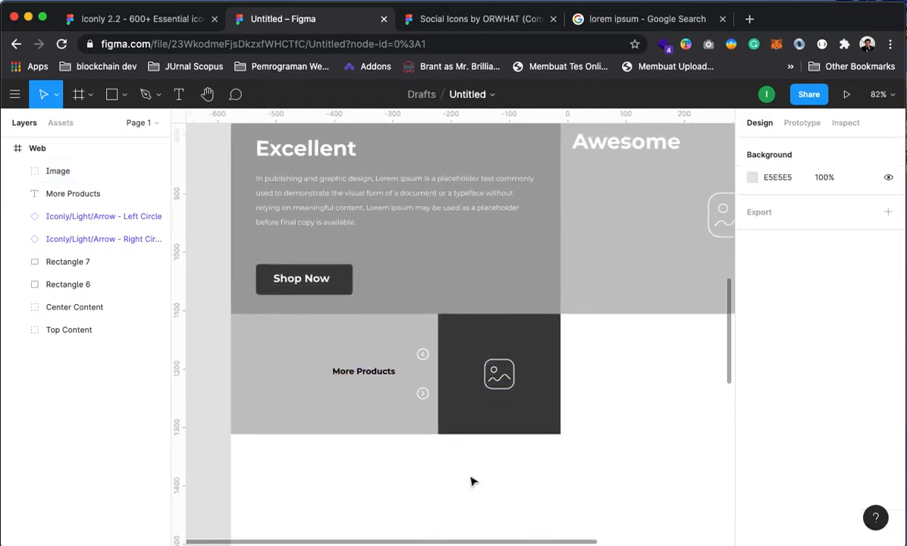
# Group the More Products heading, both arrows and Rectangle 6 as 'slide controll'
pyautogui.click(365, 379)
pyautogui.keyDown('shift'); pyautogui.click(422, 354); pyautogui.keyUp('shift')
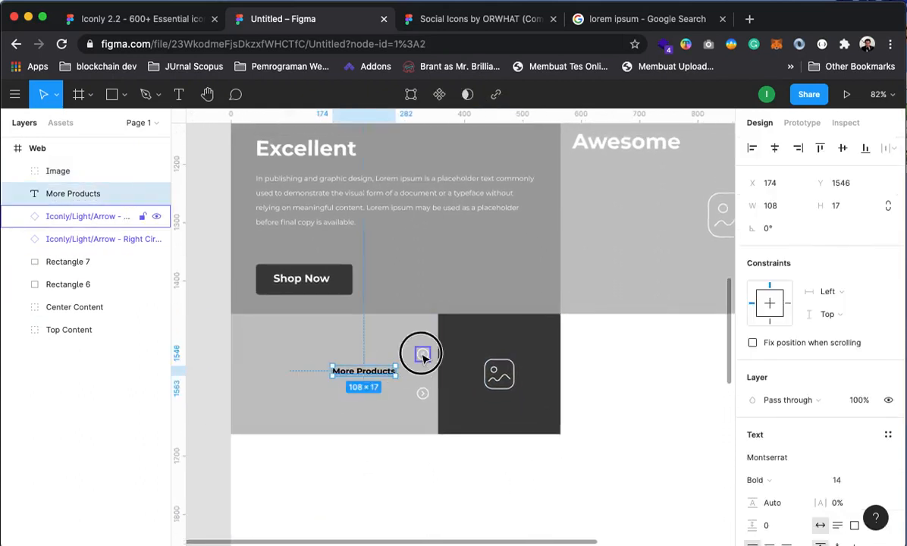
pyautogui.keyDown('shift'); pyautogui.click(422, 393); pyautogui.keyUp('shift')
pyautogui.keyDown('shift'); pyautogui.click(328, 419); pyautogui.keyUp('shift')
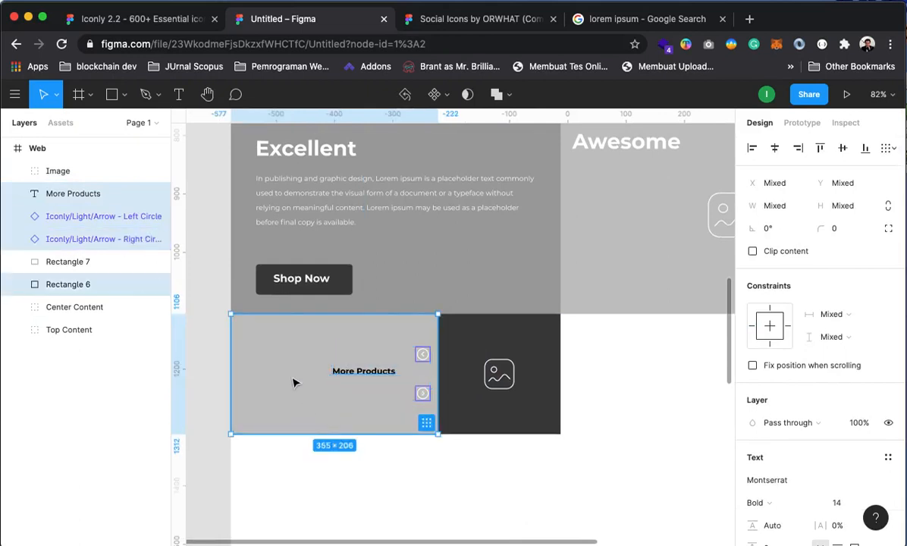
pyautogui.press('super+g')
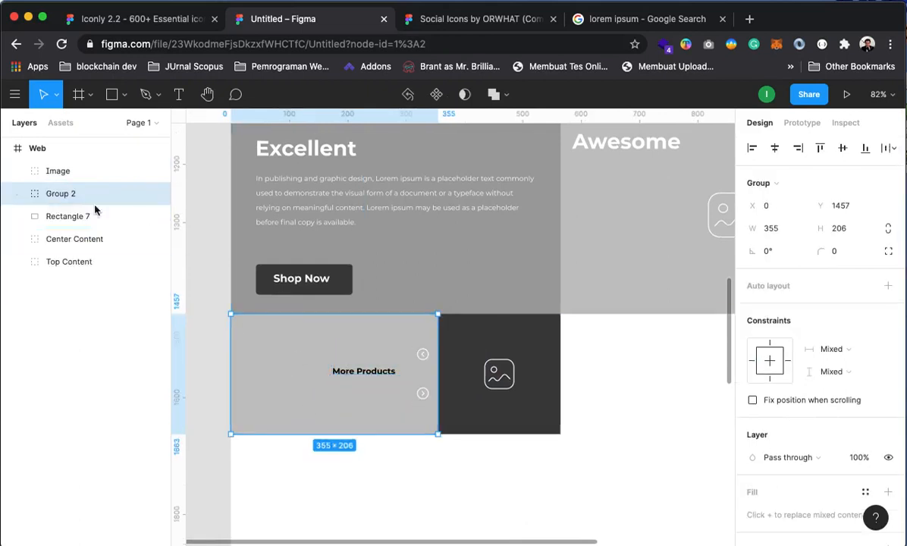
pyautogui.rightClick(63, 197)
pyautogui.click(106, 277)
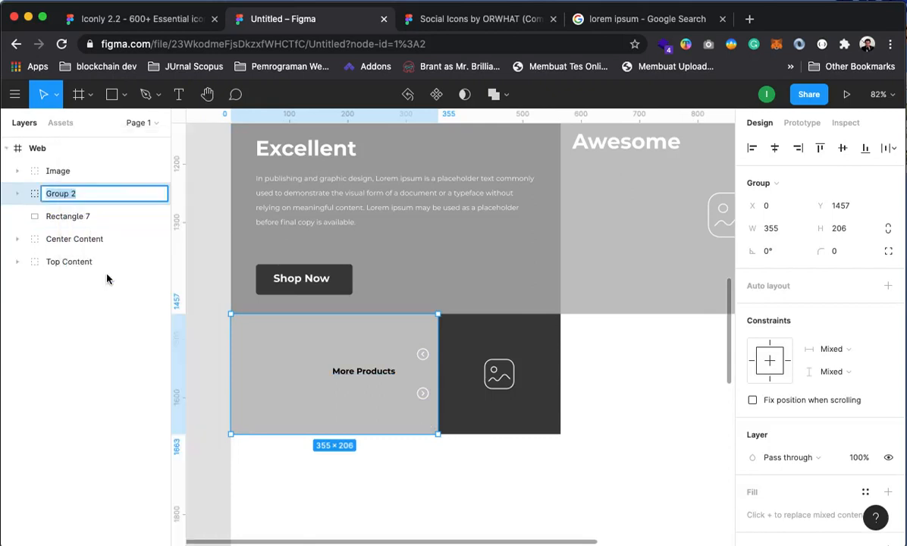
pyautogui.write('slide controll')
pyautogui.press('Return')
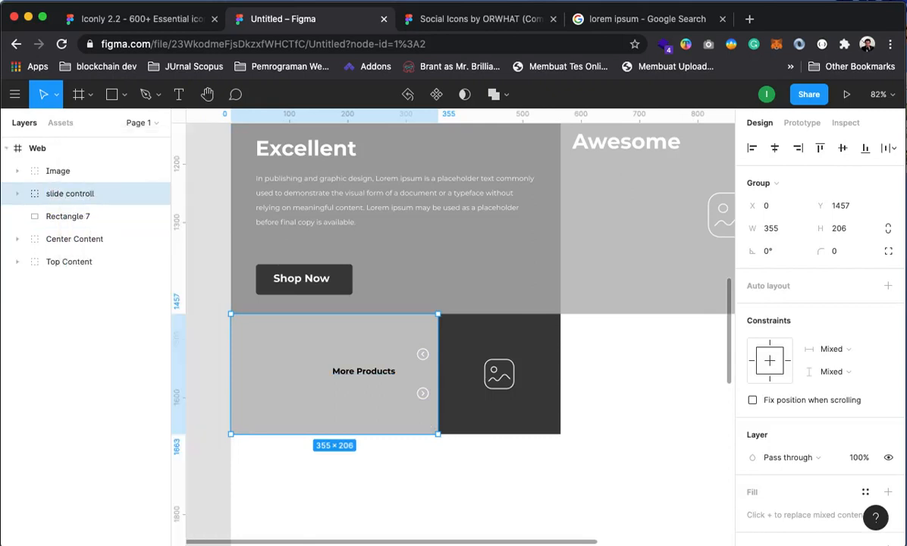
pyautogui.click(413, 458)
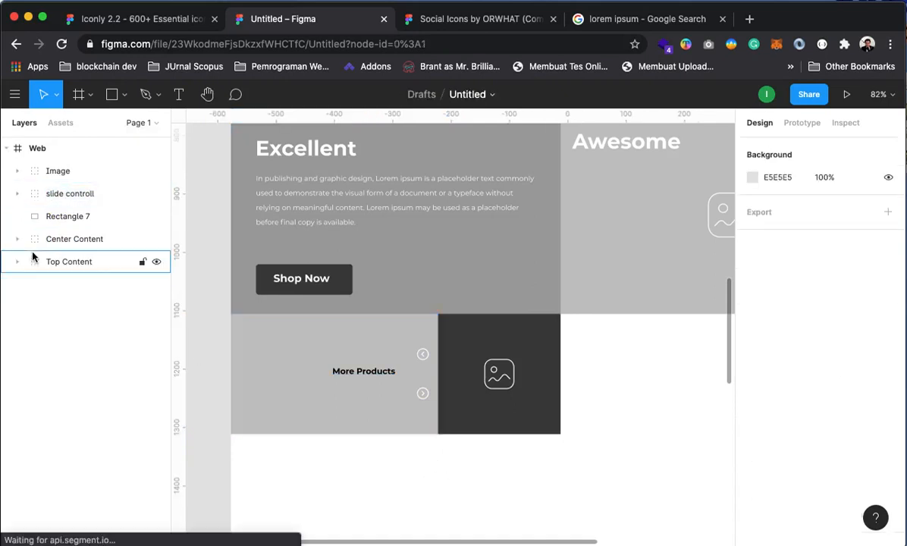
# Group the dark Rectangle 7 with its picture icon as 'image products'
pyautogui.click(68, 217)
pyautogui.moveTo(82, 219); pyautogui.dragTo(66, 174)
pyautogui.keyDown('shift'); pyautogui.click(66, 173); pyautogui.keyUp('shift')
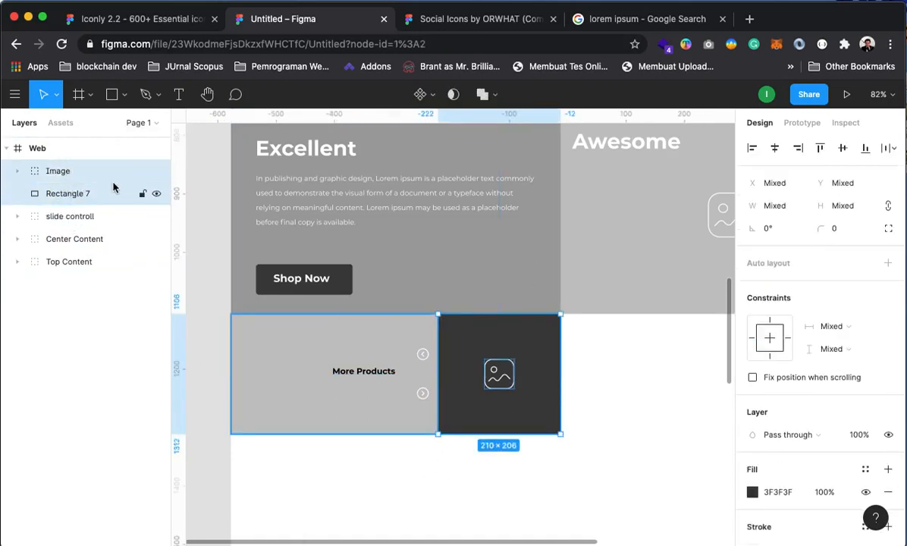
pyautogui.press('super+g')
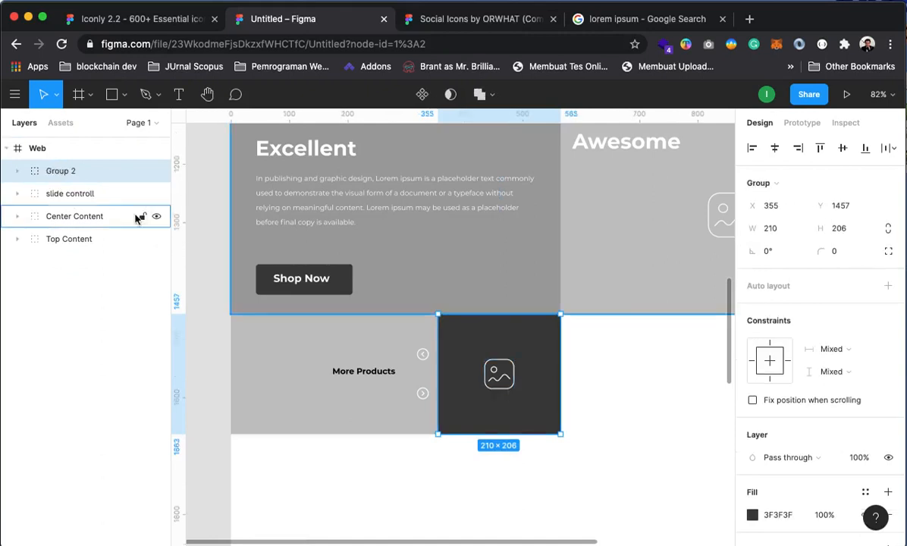
pyautogui.rightClick(62, 171)
pyautogui.click(107, 292)
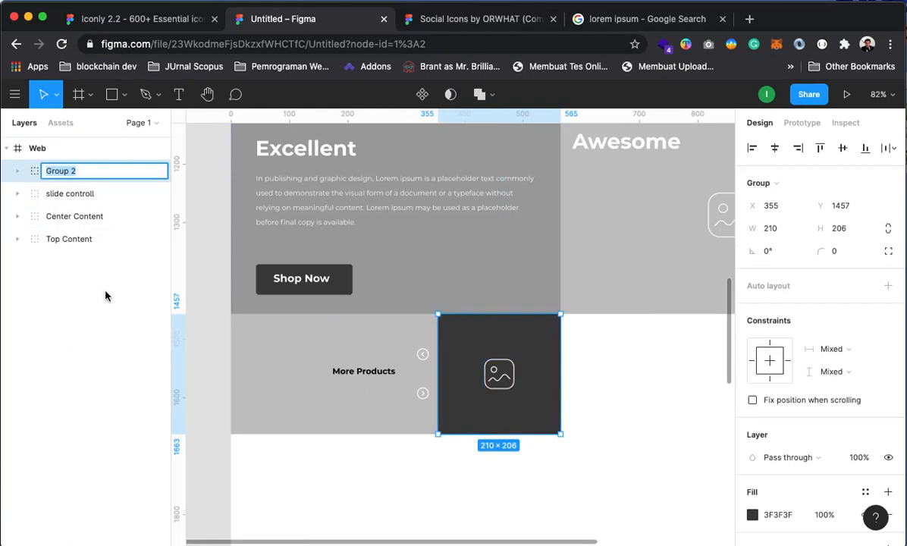
pyautogui.write('image products')
pyautogui.press('Return')
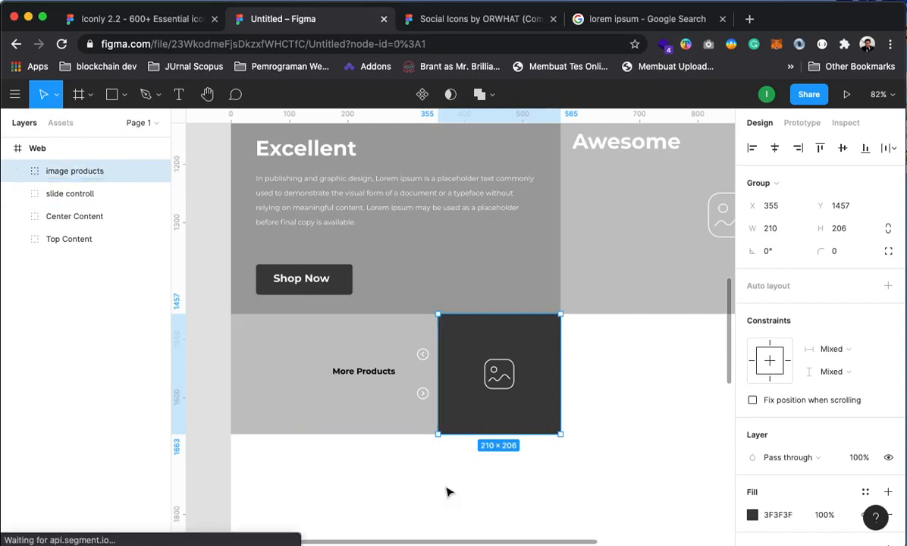
pyautogui.click(446, 491)
pyautogui.click(83, 169)
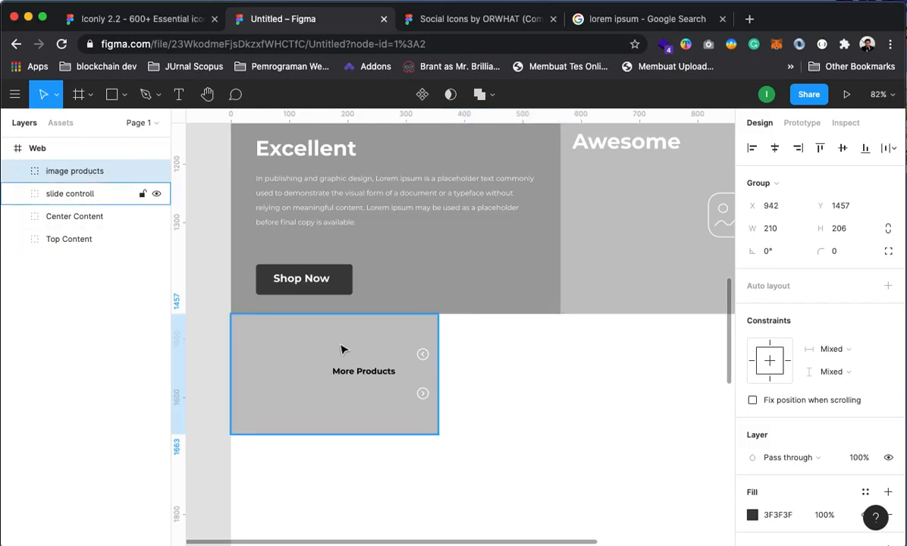
# Duplicate the image products group and place the copy right beside the original
pyautogui.hotkey('ctrl', 'z')
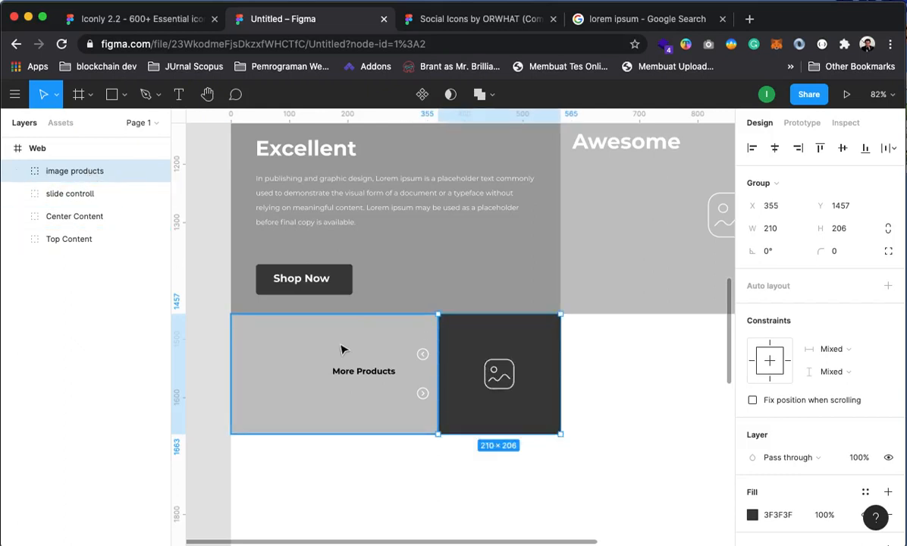
pyautogui.hotkey('ctrl', 'd')
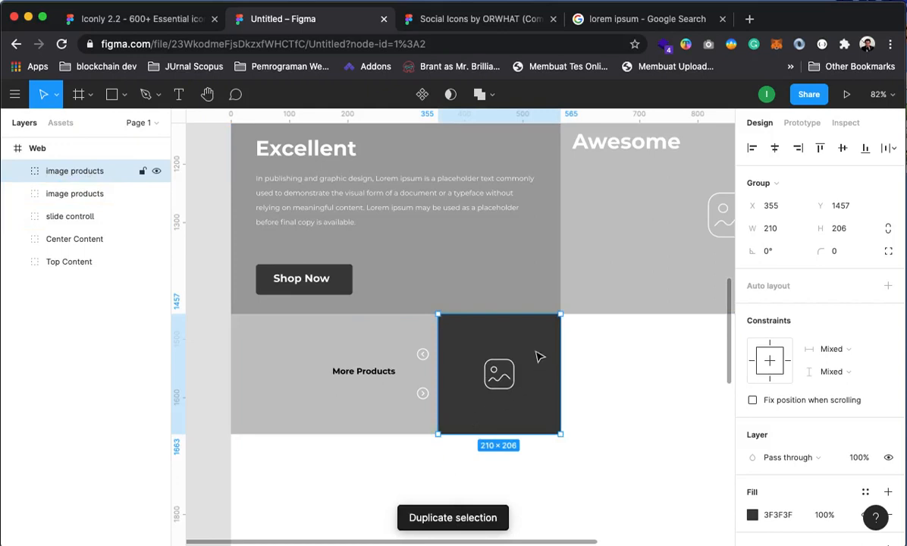
pyautogui.moveTo(536, 357); pyautogui.dragTo(653, 357)
pyautogui.moveTo(653, 411); pyautogui.dragTo(523, 394)
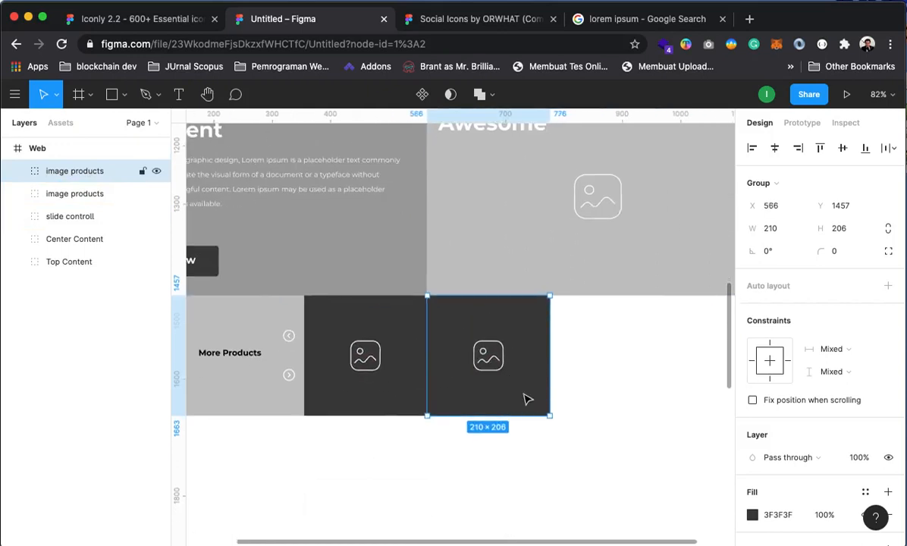
# Recolour the first tile's square to mid grey A1A1A1
pyautogui.click(17, 173)
pyautogui.click(74, 217)
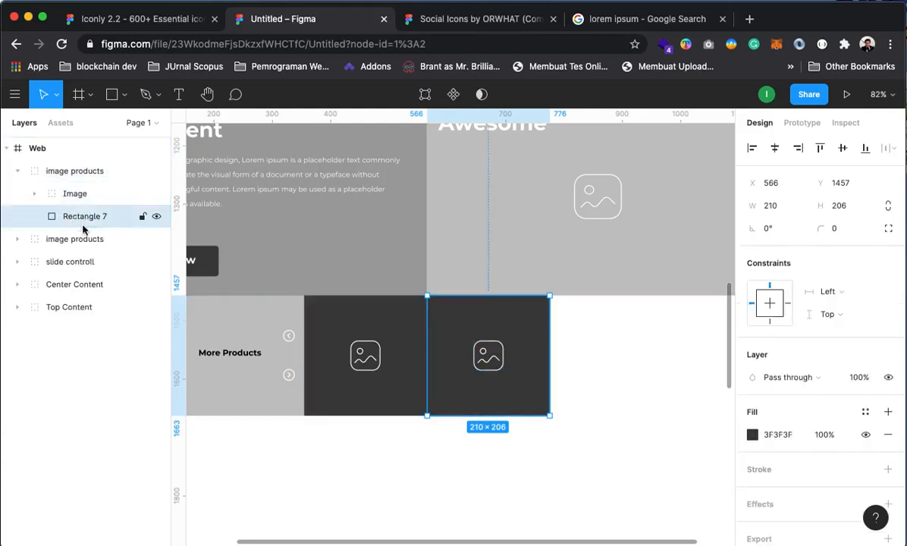
pyautogui.click(754, 435)
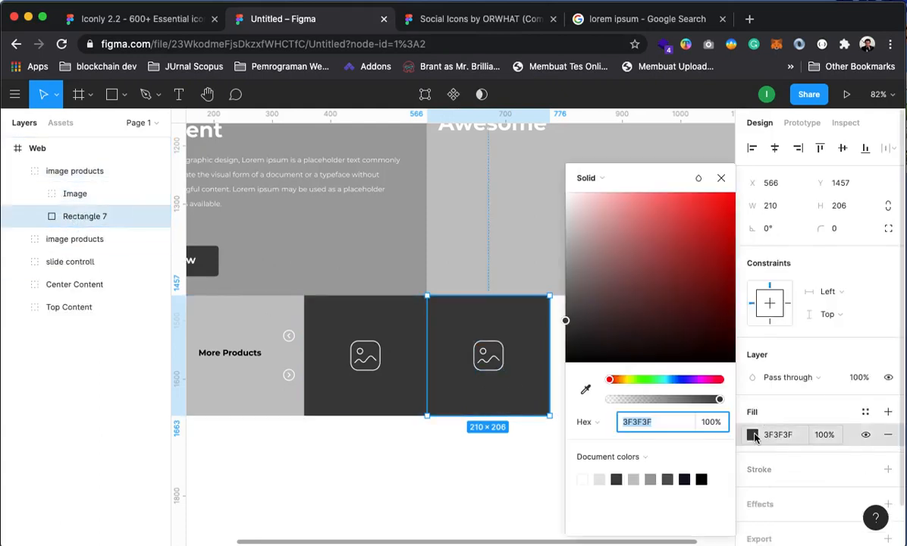
pyautogui.click(635, 477)
pyautogui.click(660, 481)
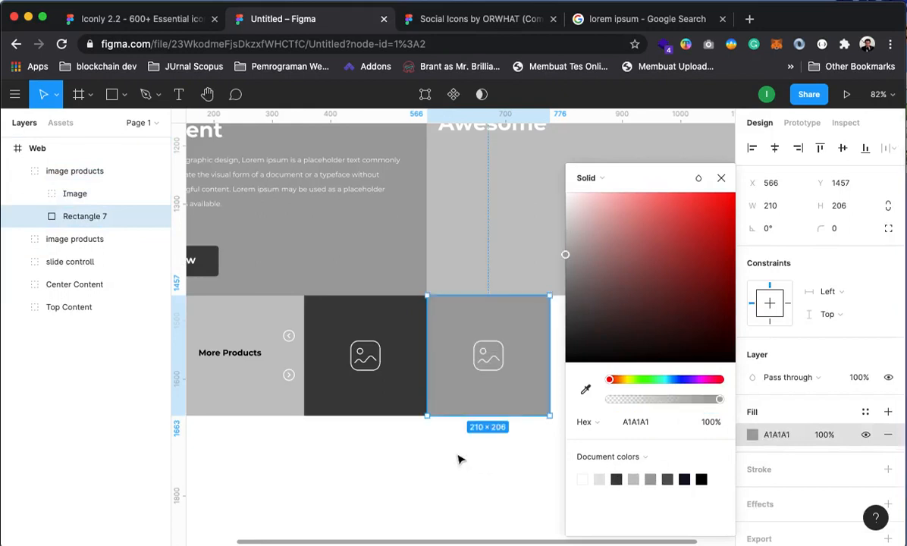
pyautogui.click(471, 504)
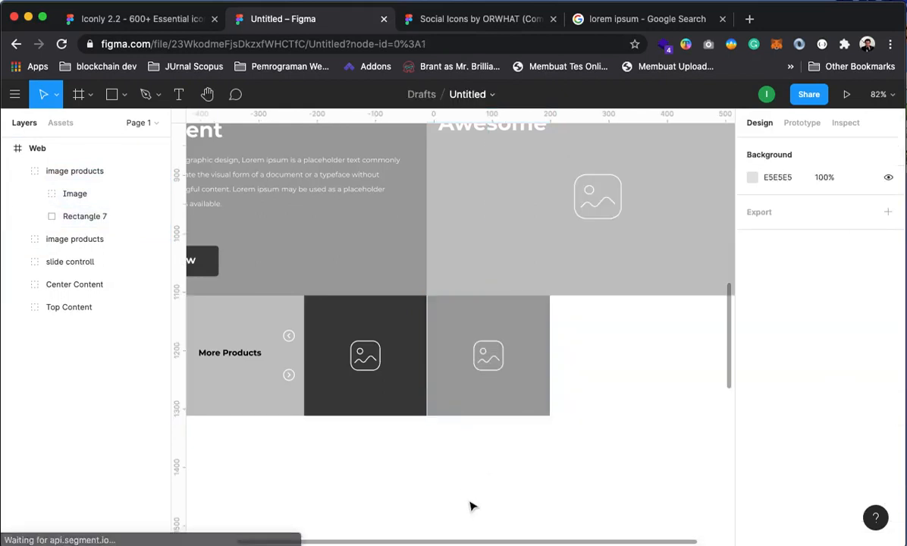
# Duplicate both image products tiles and move the copies to their right, making four tiles
pyautogui.click(17, 170)
pyautogui.click(69, 173)
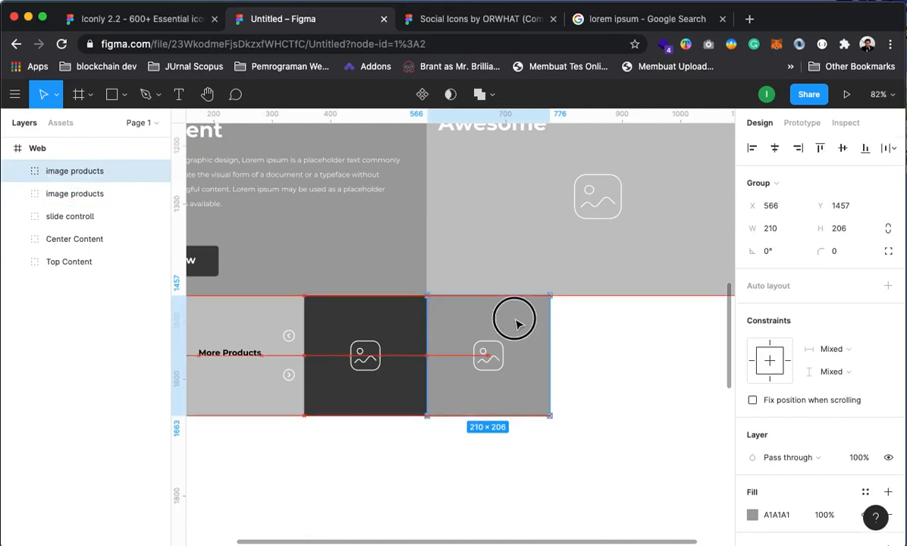
pyautogui.click(588, 482)
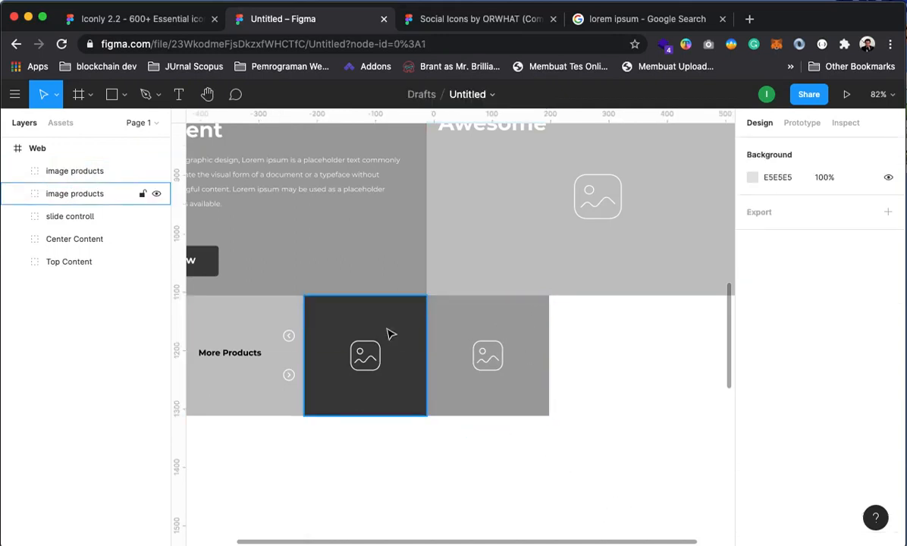
pyautogui.click(67, 172)
pyautogui.keyDown('shift'); pyautogui.click(66, 196); pyautogui.keyUp('shift')
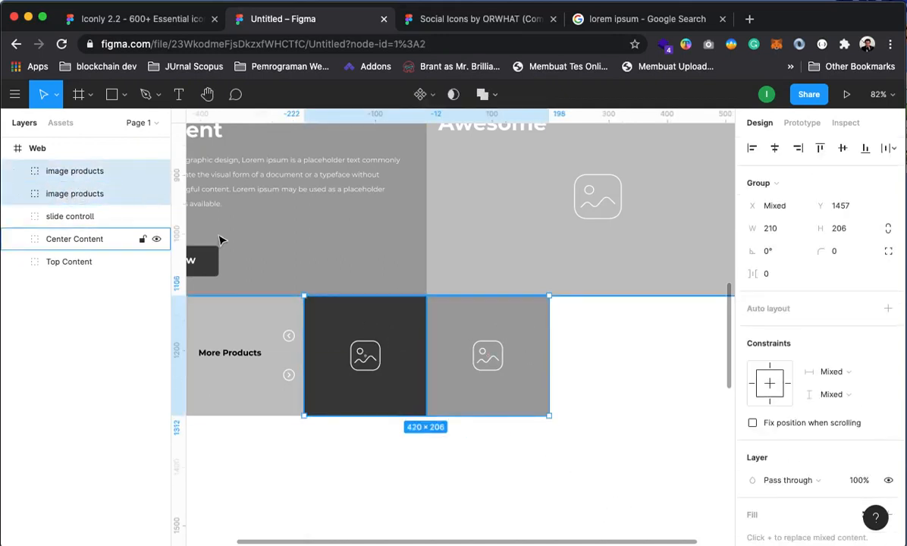
pyautogui.press('super+d')
pyautogui.moveTo(452, 324); pyautogui.dragTo(698, 330)
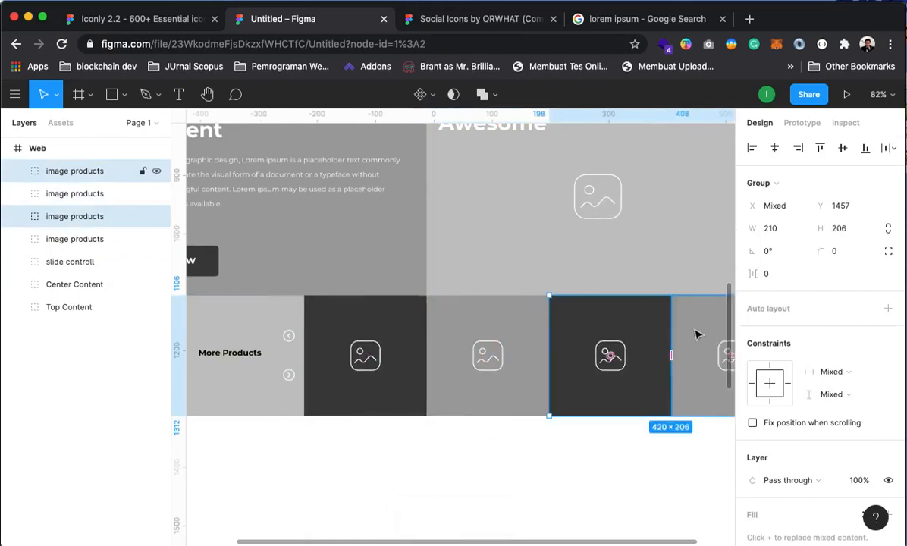
pyautogui.hscroll(5, 468, 435)
pyautogui.click(665, 255)
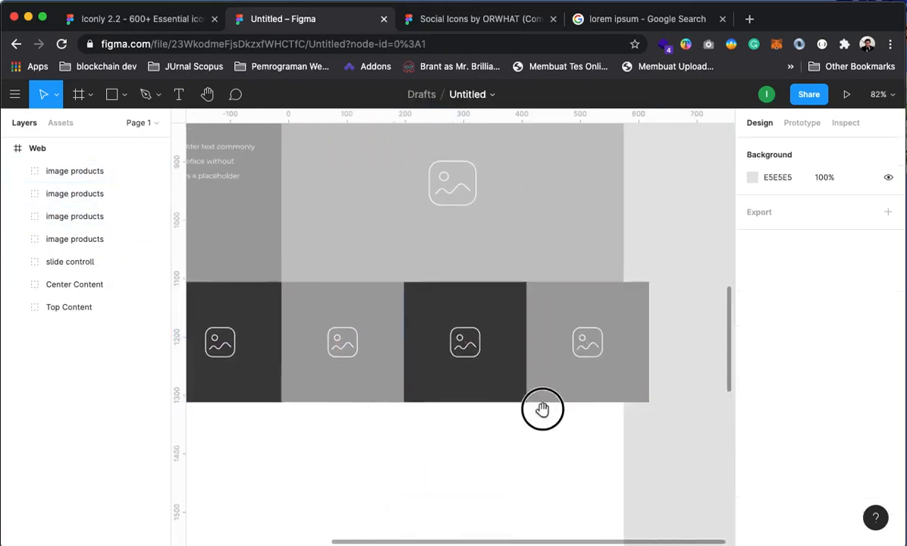
# Turn on Clip content for the Web frame
pyautogui.hscroll(-4, 541, 407)
pyautogui.keyDown('alt'); pyautogui.click(524, 382); pyautogui.keyUp('alt')
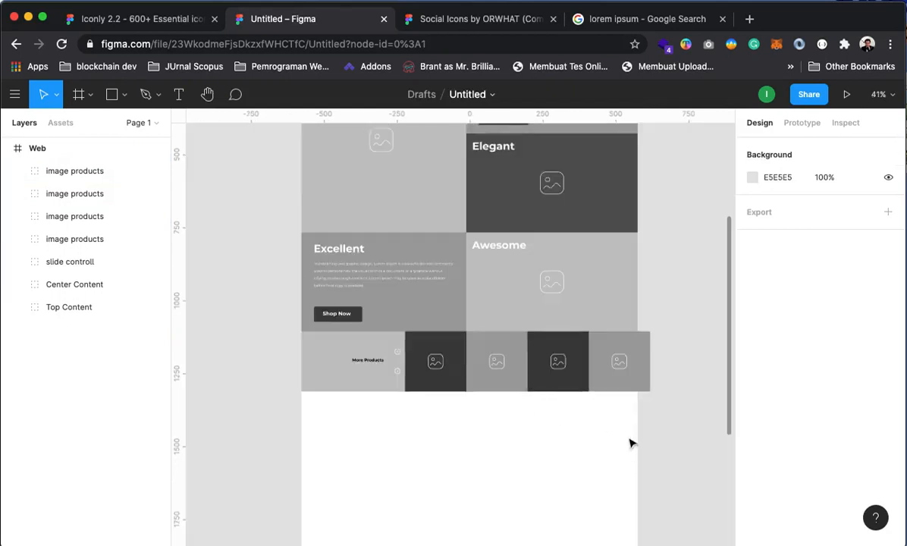
pyautogui.click(667, 274)
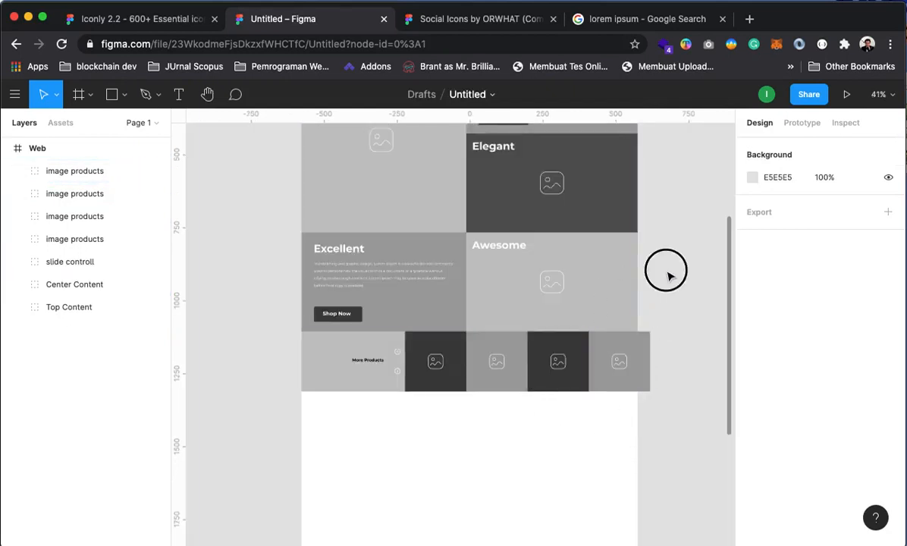
pyautogui.click(39, 149)
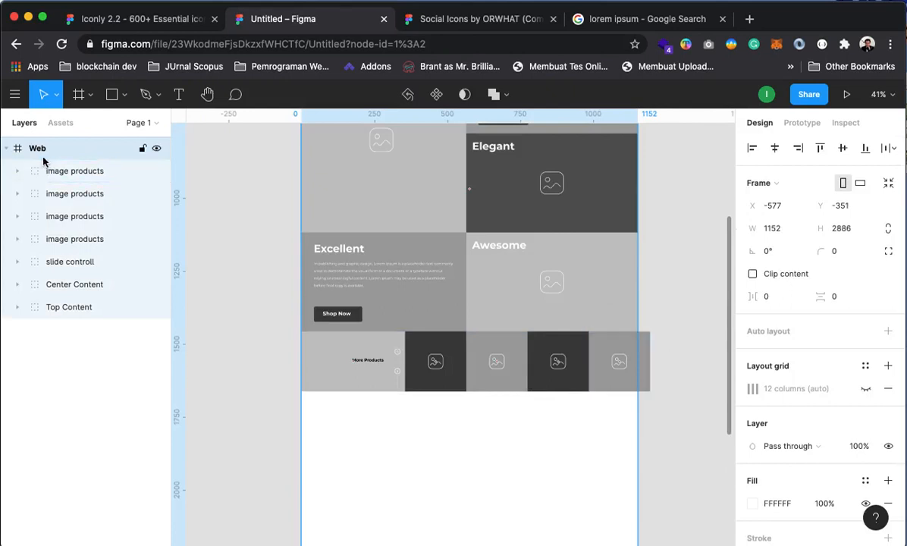
pyautogui.click(753, 273)
pyautogui.click(692, 309)
# Scroll over the page from the Tagline header down to the Excellent and Awesome blocks
pyautogui.moveTo(618, 347); pyautogui.dragTo(633, 538)
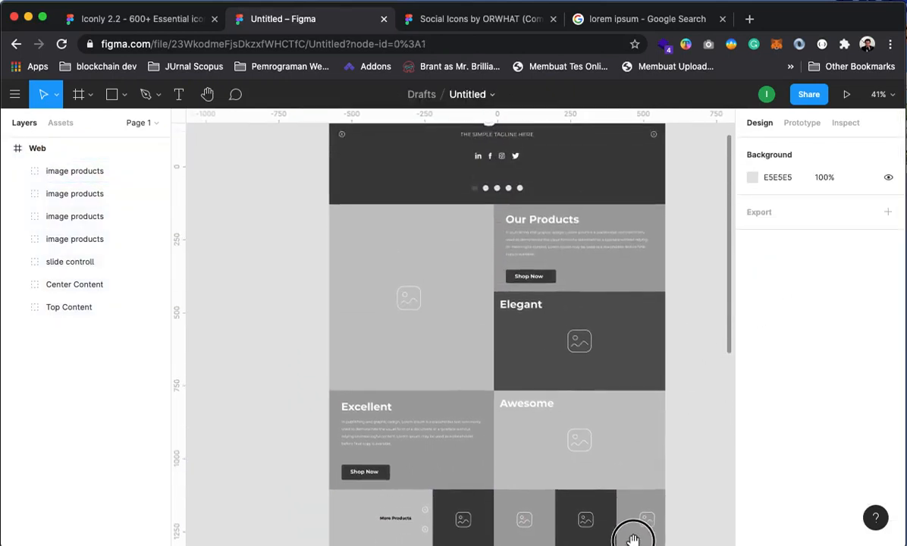
pyautogui.moveTo(607, 229); pyautogui.dragTo(614, 178)
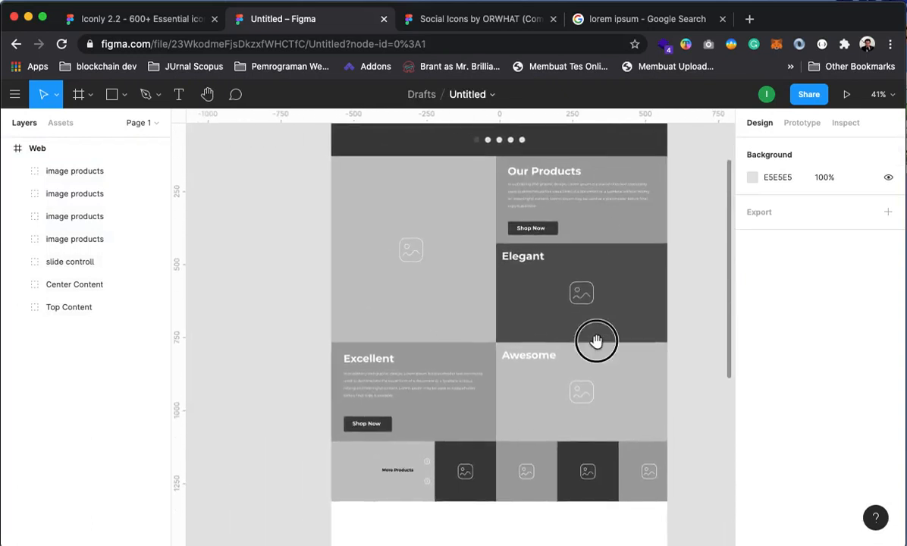
pyautogui.moveTo(597, 341); pyautogui.dragTo(590, 211)
pyautogui.moveTo(585, 349); pyautogui.dragTo(582, 301)
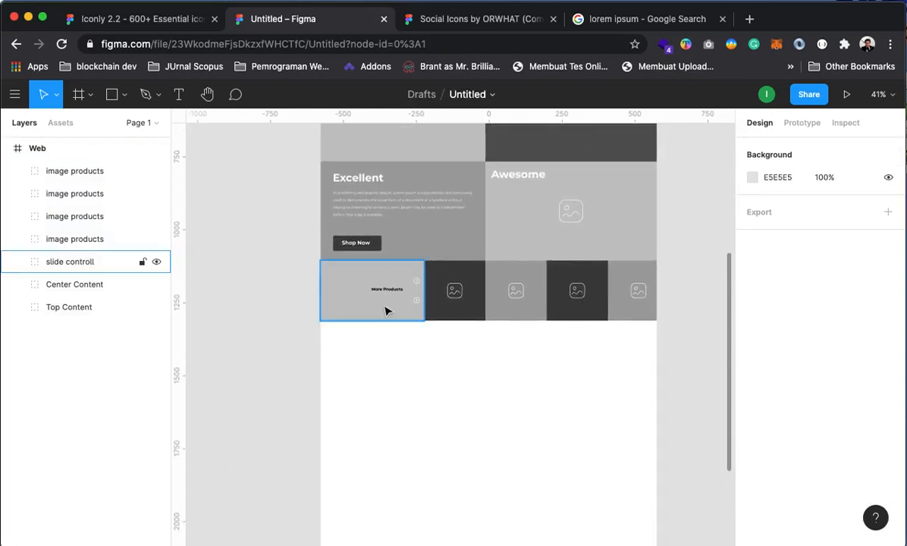
pyautogui.moveTo(581, 426); pyautogui.dragTo(575, 502)
pyautogui.moveTo(600, 280); pyautogui.dragTo(596, 430)
pyautogui.moveTo(565, 304)
pyautogui.mouseDown()
pyautogui.moveTo(561, 425)
pyautogui.moveTo(567, 228)
pyautogui.mouseUp()
pyautogui.moveTo(556, 390); pyautogui.dragTo(533, 296)
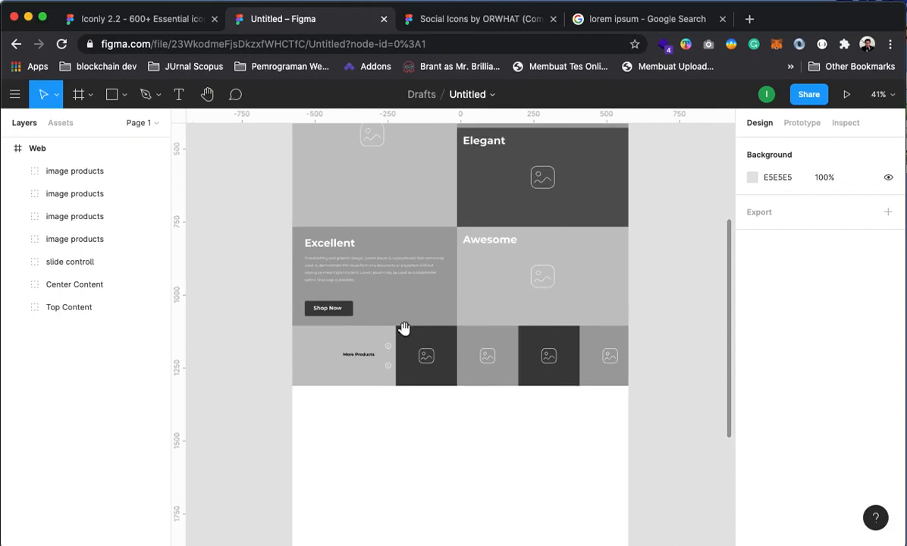
# Group the four image products tiles with slide controll and name the group 'Slider Controll'
pyautogui.moveTo(489, 369); pyautogui.dragTo(496, 334)
pyautogui.click(70, 174)
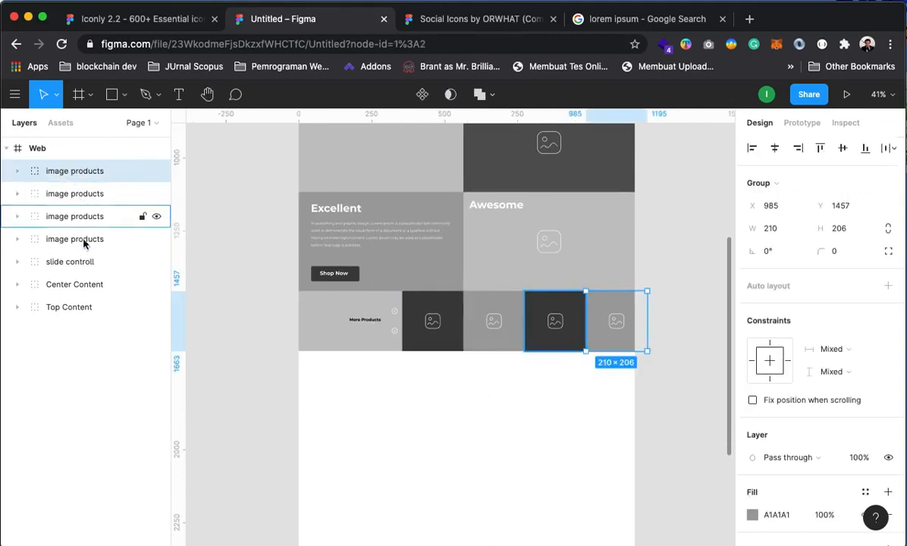
pyautogui.keyDown('shift'); pyautogui.click(73, 259); pyautogui.keyUp('shift')
pyautogui.rightClick(73, 258)
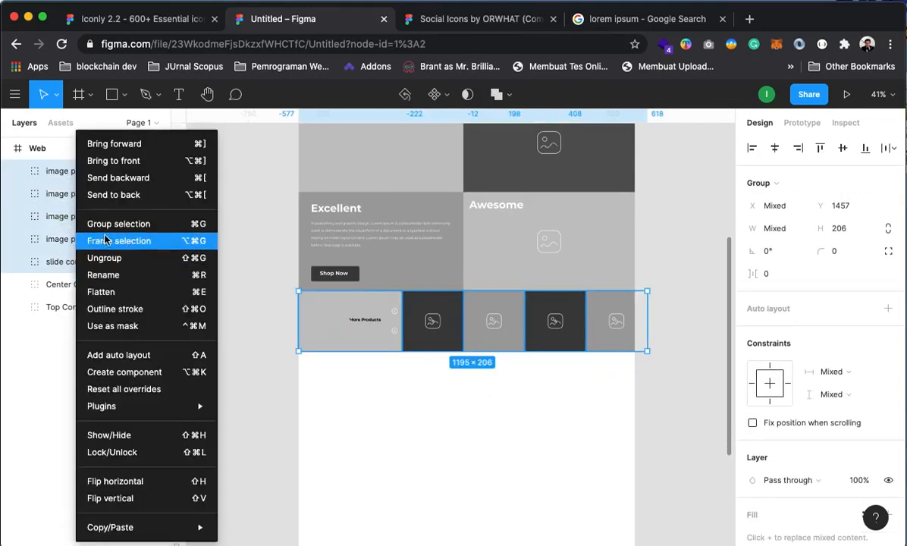
pyautogui.click(114, 224)
pyautogui.rightClick(67, 173)
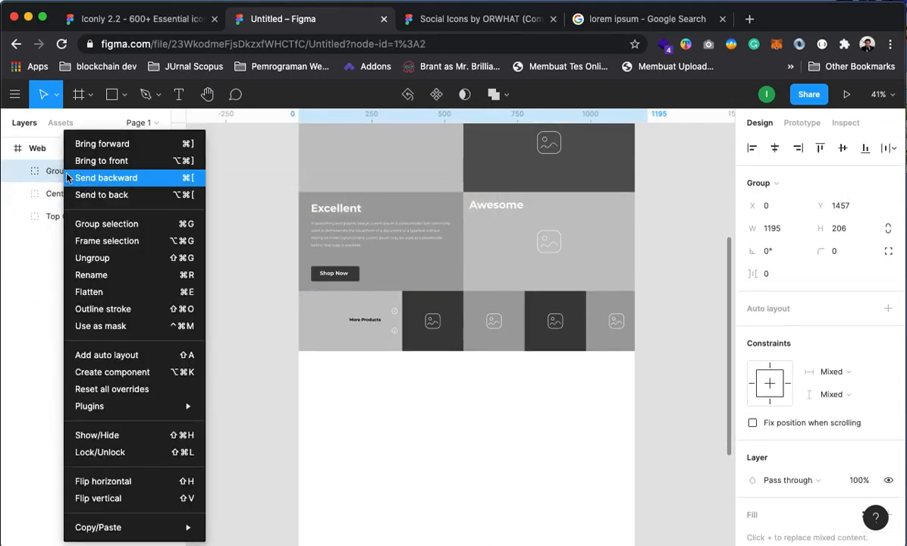
pyautogui.click(98, 275)
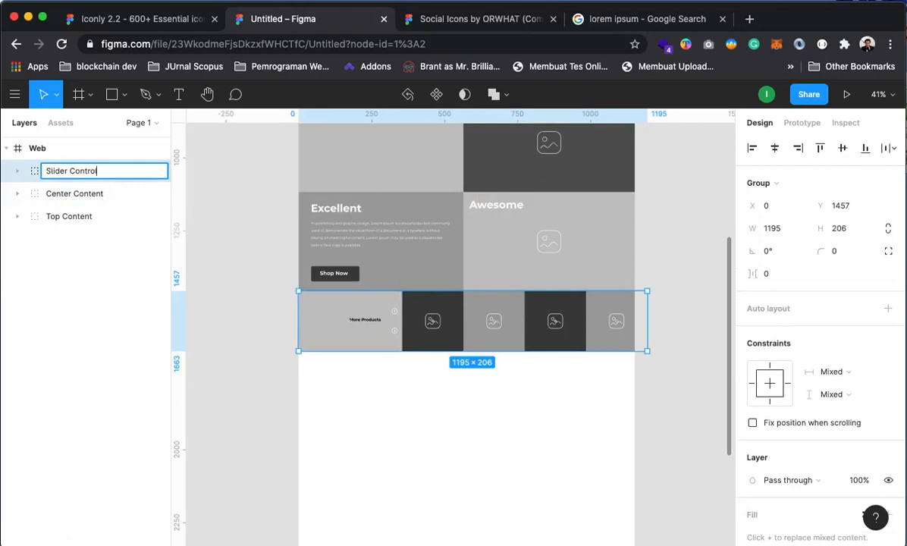
pyautogui.press('Return')
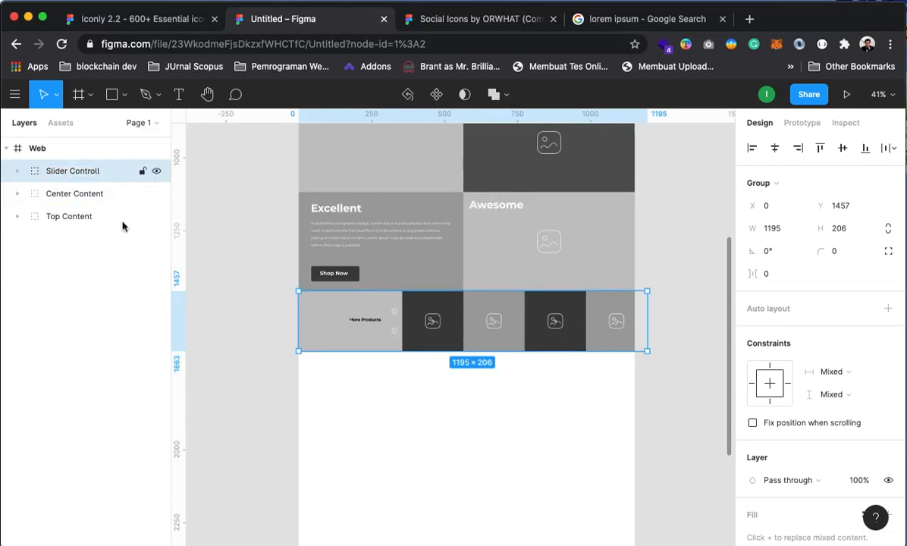
pyautogui.click(261, 365)
pyautogui.moveTo(521, 405); pyautogui.dragTo(523, 250)
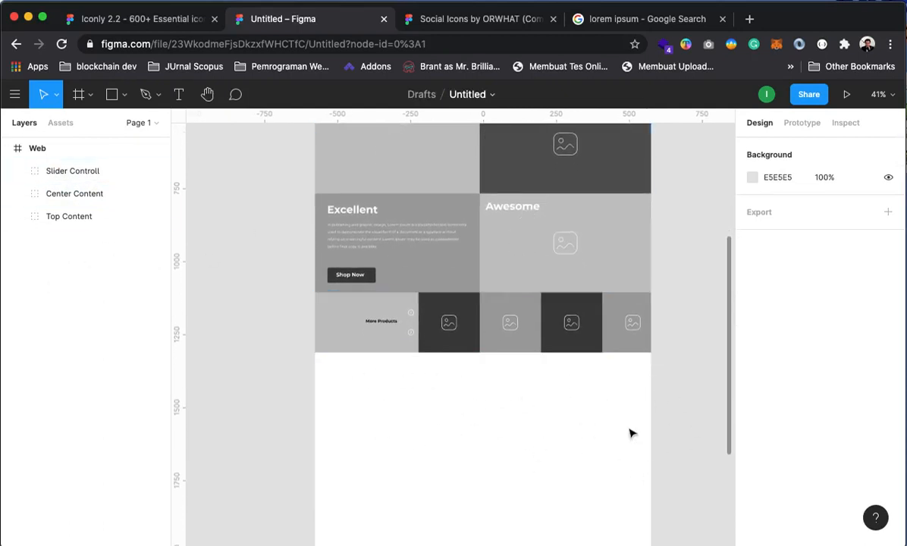
pyautogui.moveTo(535, 303); pyautogui.dragTo(550, 219)
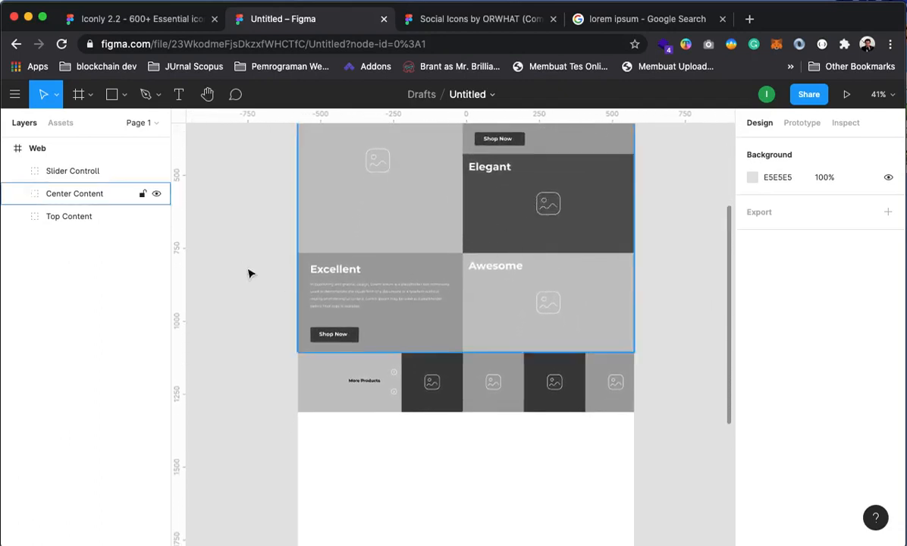
# Draw a 1152×179 rectangle at X 0, Y 1663 under the strip and fill it E5E5E5
pyautogui.click(110, 95)
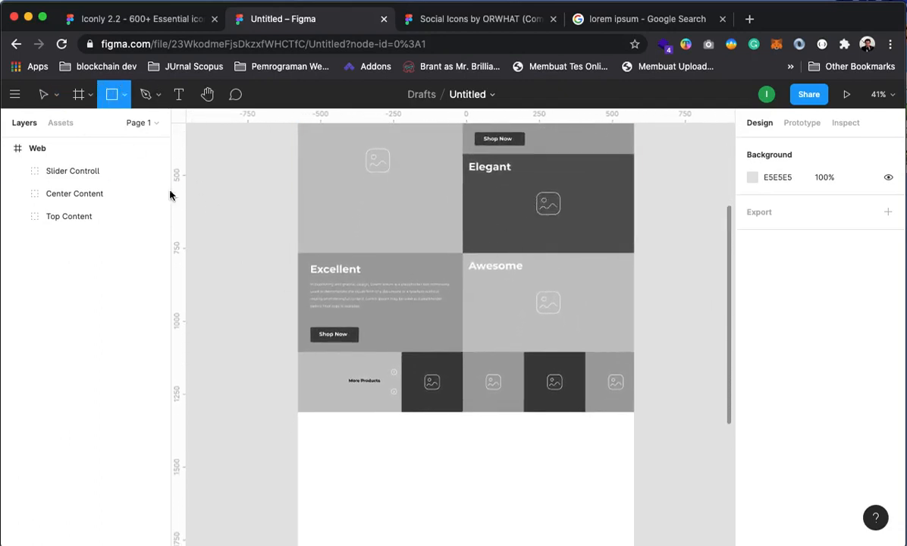
pyautogui.click(321, 432)
pyautogui.moveTo(315, 434); pyautogui.dragTo(635, 466)
pyautogui.scroll(5, 520, 411)
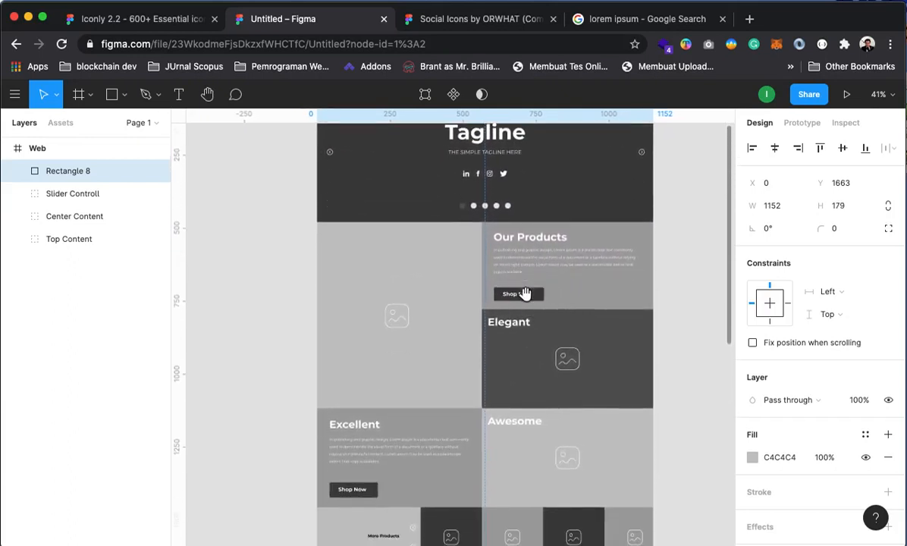
pyautogui.scroll(-7, 525, 371)
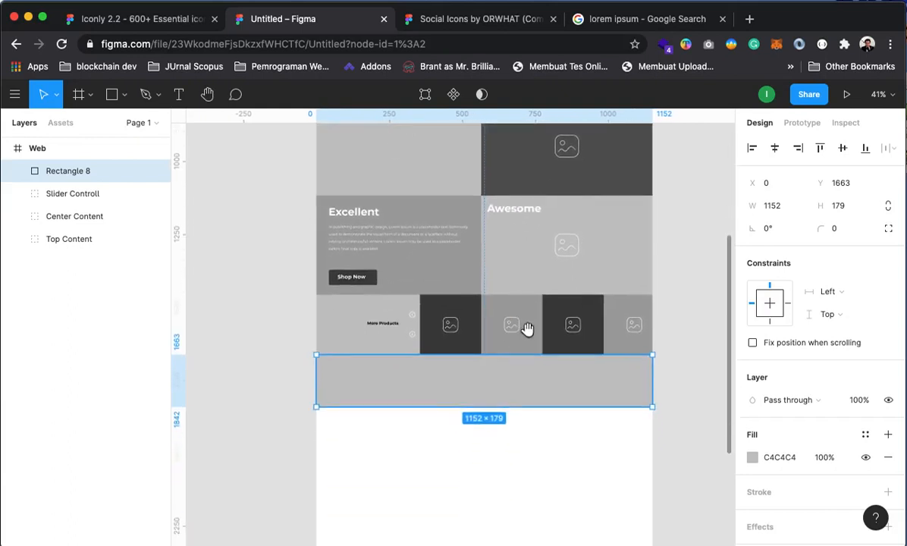
pyautogui.click(751, 457)
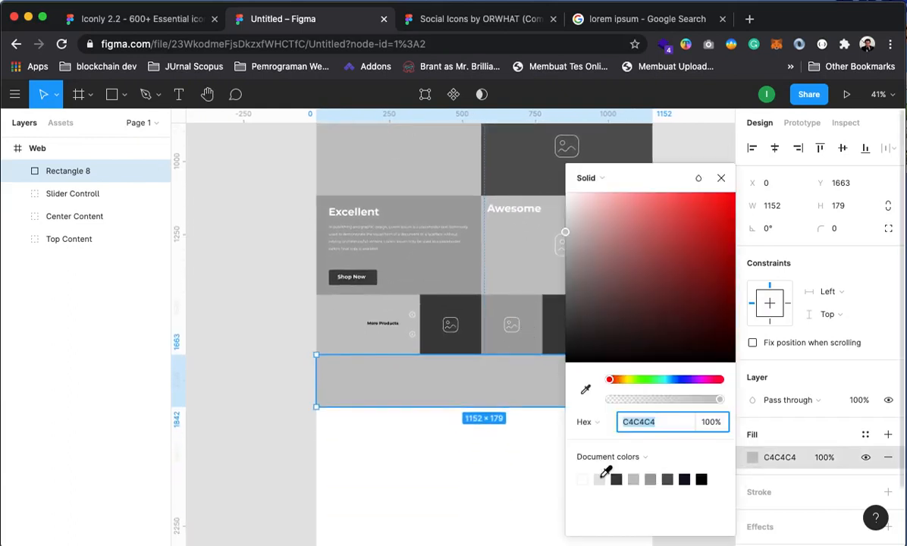
pyautogui.click(599, 477)
pyautogui.click(285, 370)
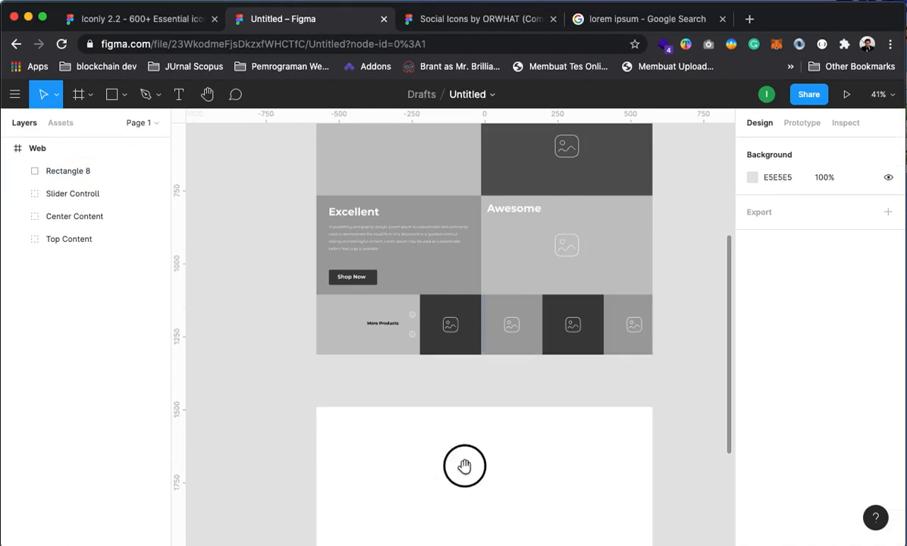
pyautogui.moveTo(464, 466); pyautogui.dragTo(476, 484)
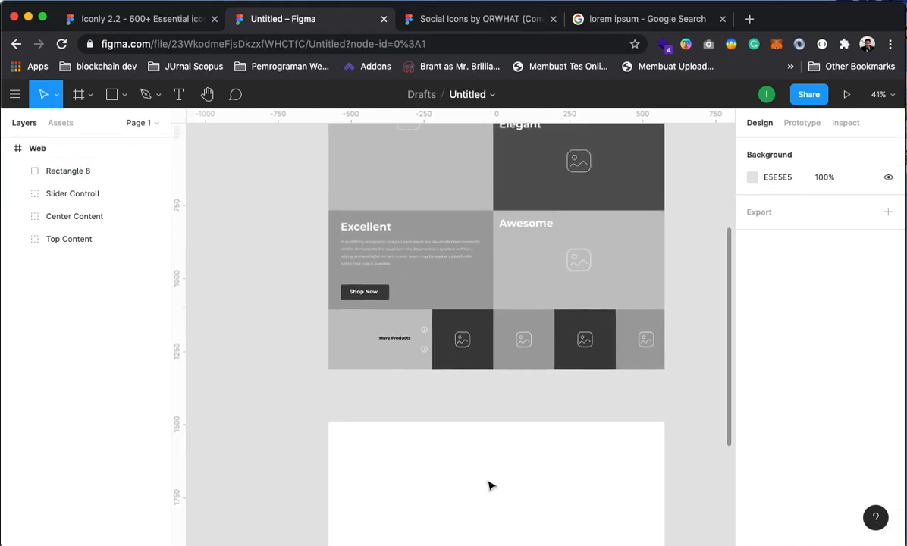
pyautogui.moveTo(486, 479); pyautogui.dragTo(500, 381)
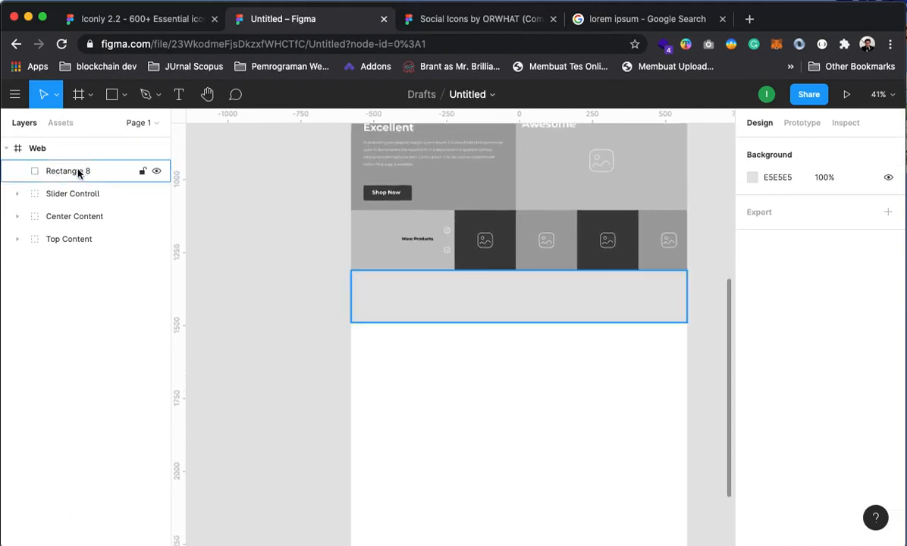
# Add the 'Sign Up for News Letter' text layer near the grey band
pyautogui.click(179, 94)
pyautogui.click(386, 298)
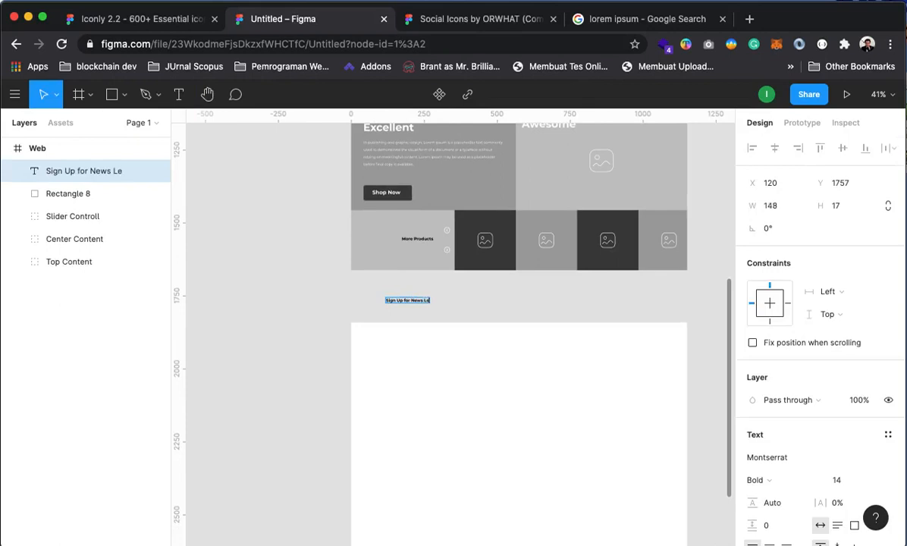
pyautogui.press('Escape')
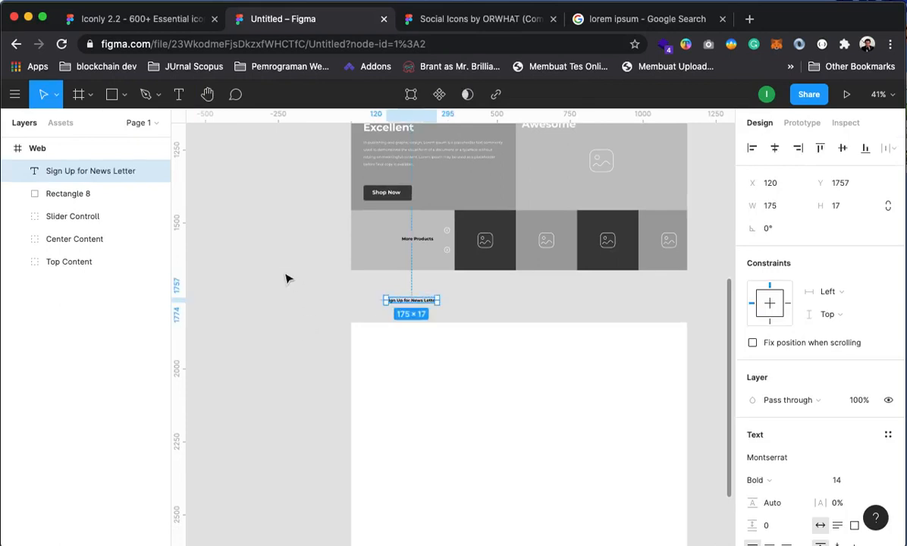
pyautogui.click(287, 297)
pyautogui.press('z')
# Enlarge the Sign Up for News Letter heading to font size 18
pyautogui.click(436, 316)
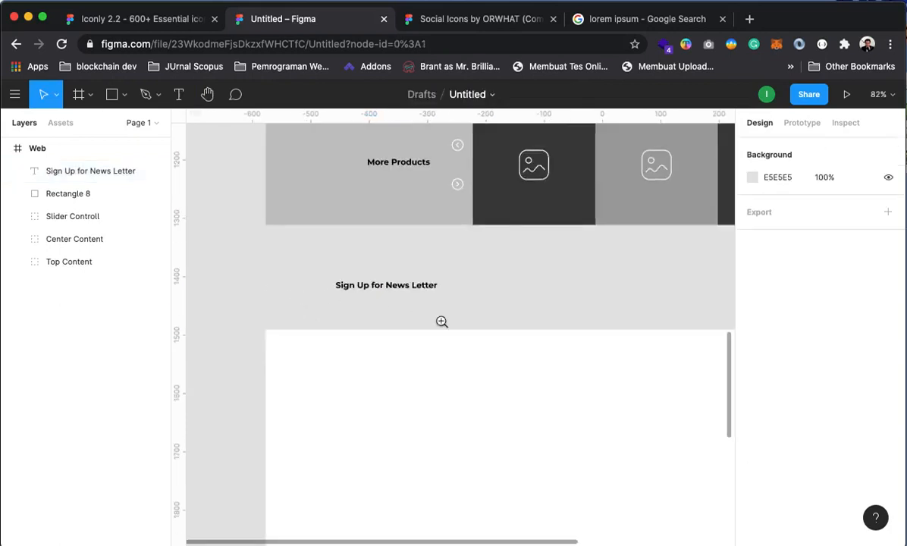
pyautogui.press('space')
pyautogui.moveTo(423, 354); pyautogui.dragTo(439, 332)
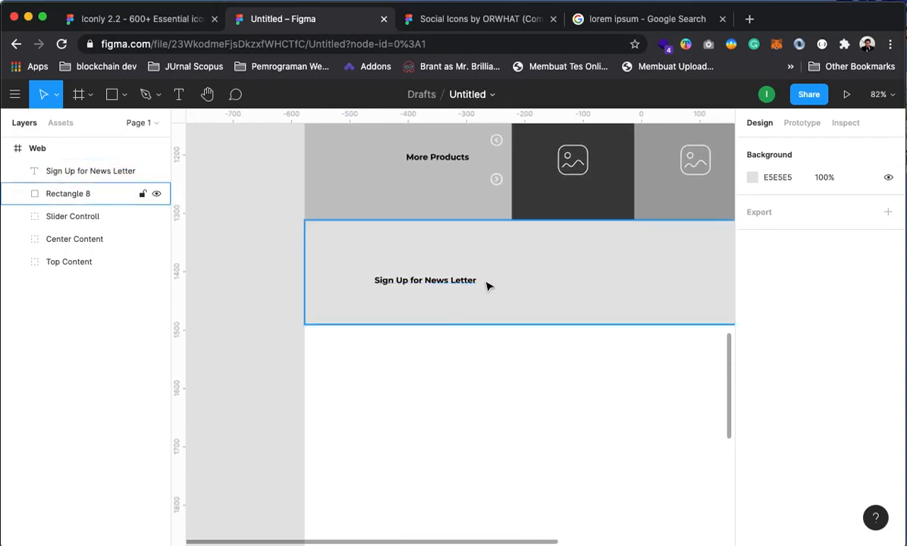
pyautogui.click(455, 285)
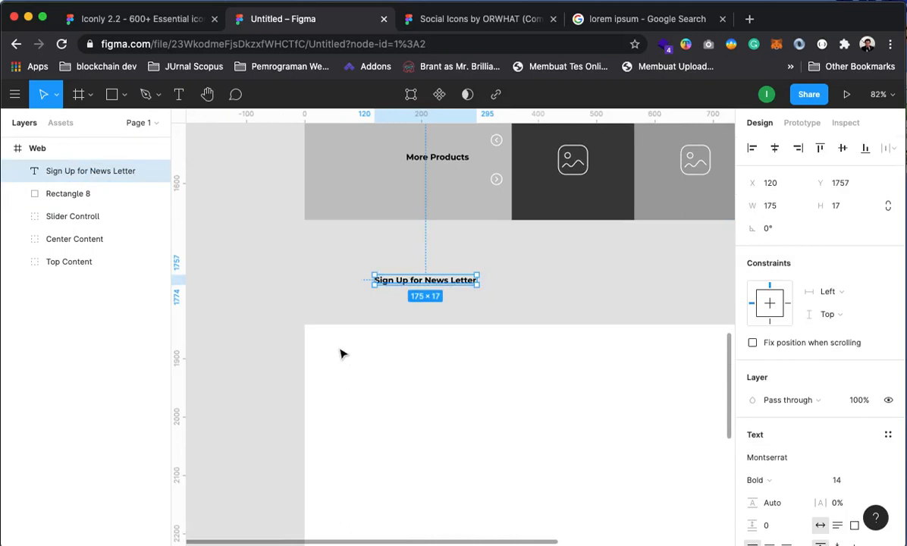
pyautogui.moveTo(524, 365); pyautogui.dragTo(503, 327)
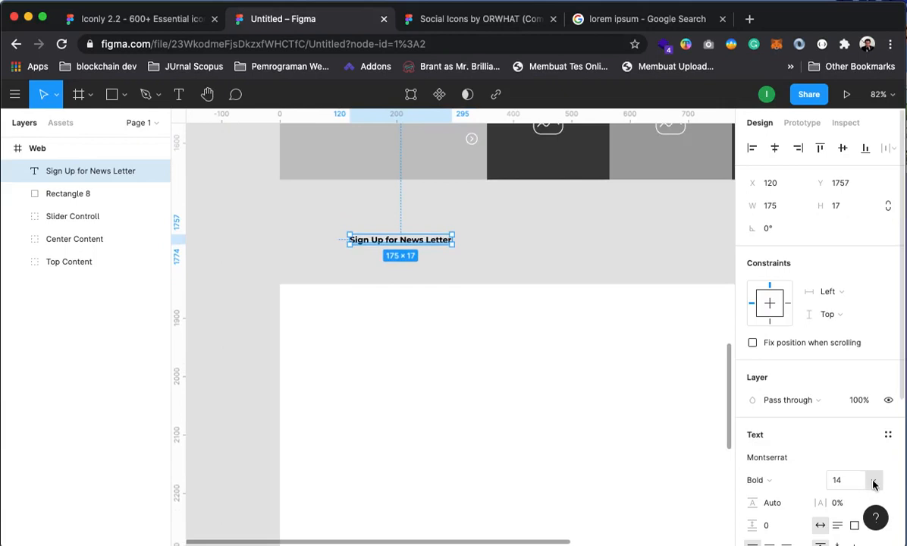
pyautogui.click(873, 485)
pyautogui.click(854, 498)
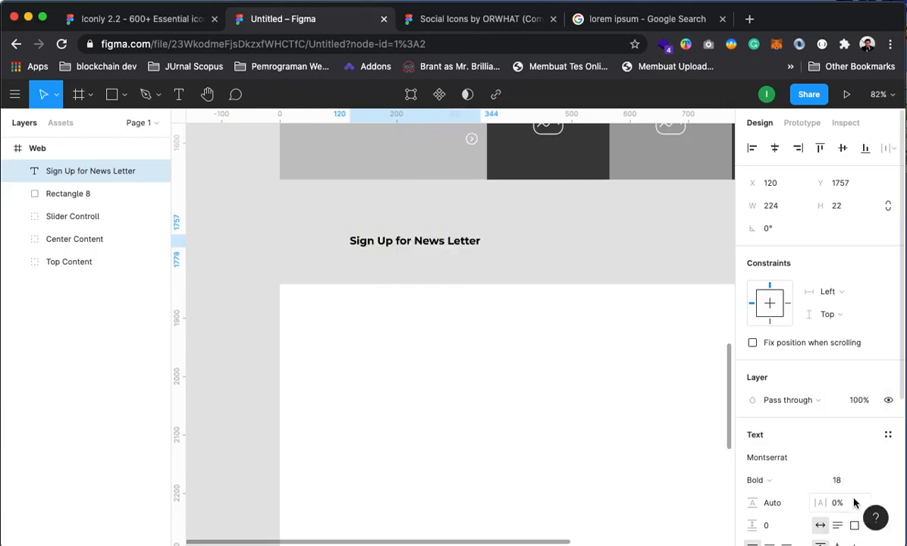
pyautogui.click(441, 401)
# Move the heading up and left to X 58, Y 1742 in the band
pyautogui.moveTo(476, 320); pyautogui.dragTo(479, 353)
pyautogui.moveTo(424, 273); pyautogui.dragTo(386, 268)
pyautogui.moveTo(402, 267); pyautogui.dragTo(531, 414)
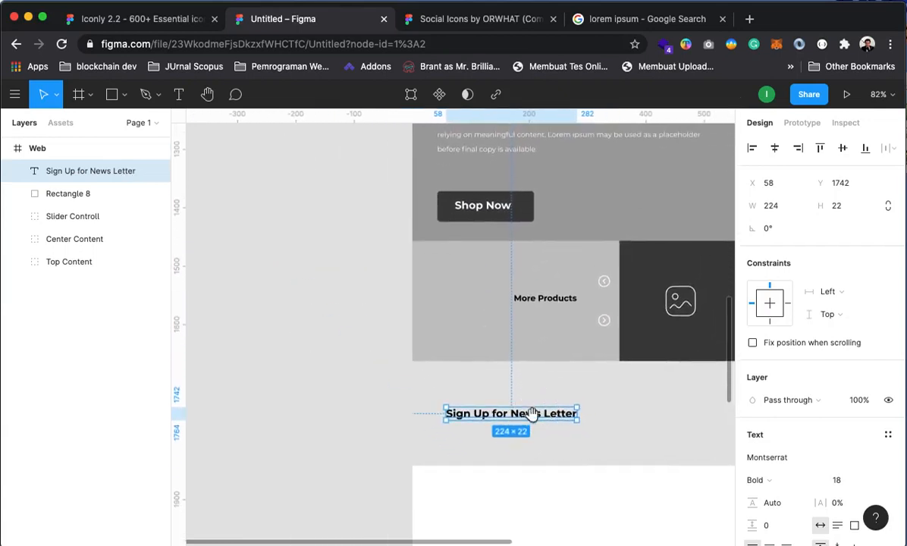
pyautogui.click(248, 239)
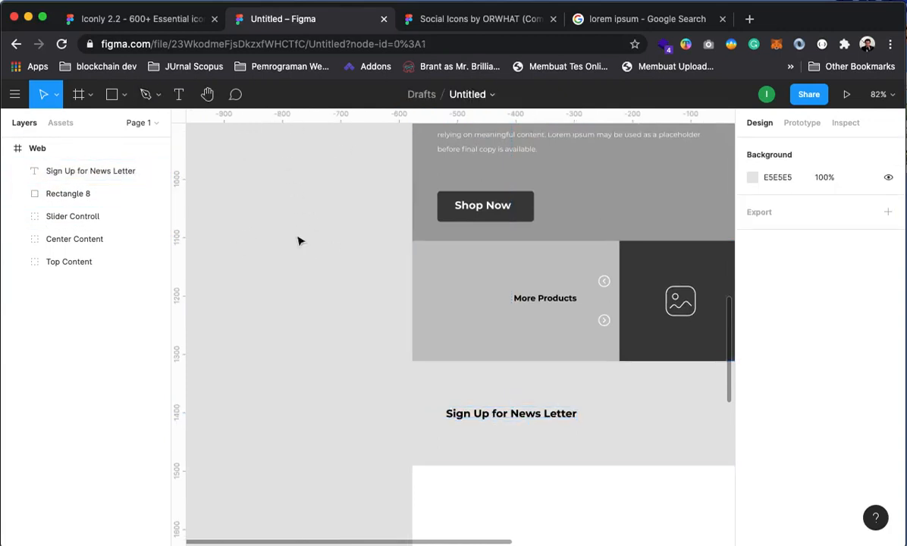
# Look through the main menu and close it without changes
pyautogui.click(16, 96)
pyautogui.moveTo(67, 218)
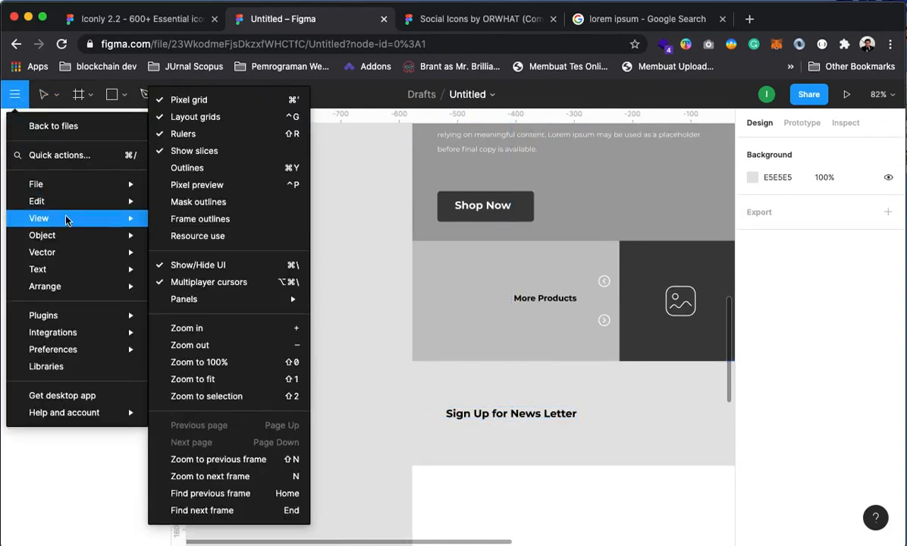
pyautogui.moveTo(224, 306)
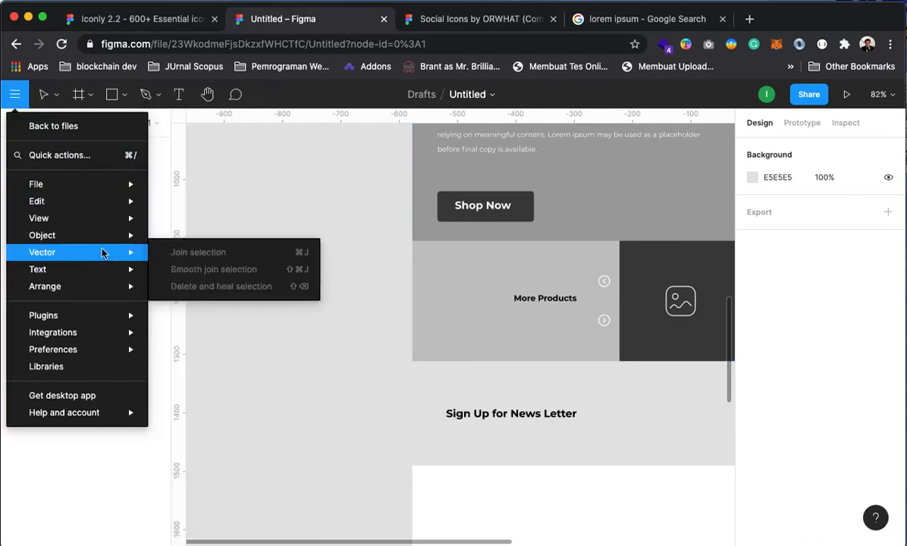
pyautogui.moveTo(103, 233)
pyautogui.moveTo(100, 216)
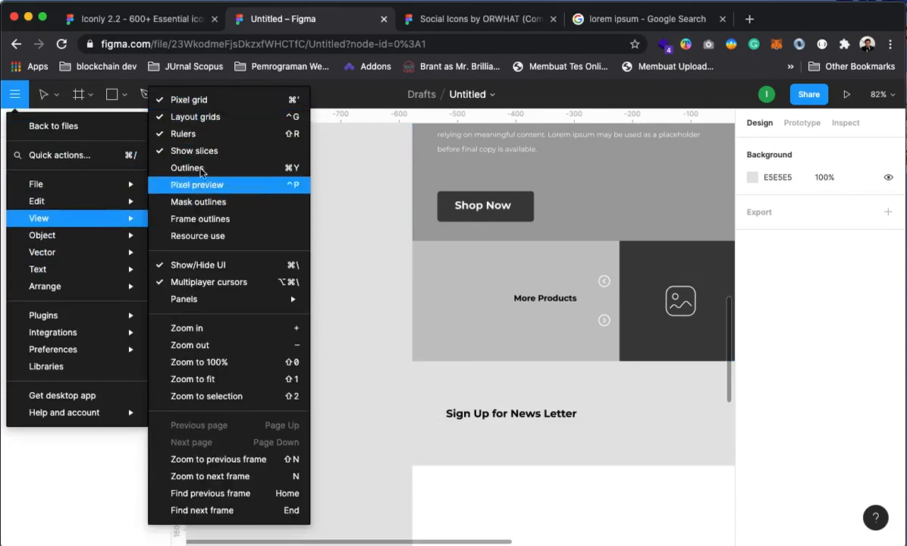
pyautogui.click(364, 188)
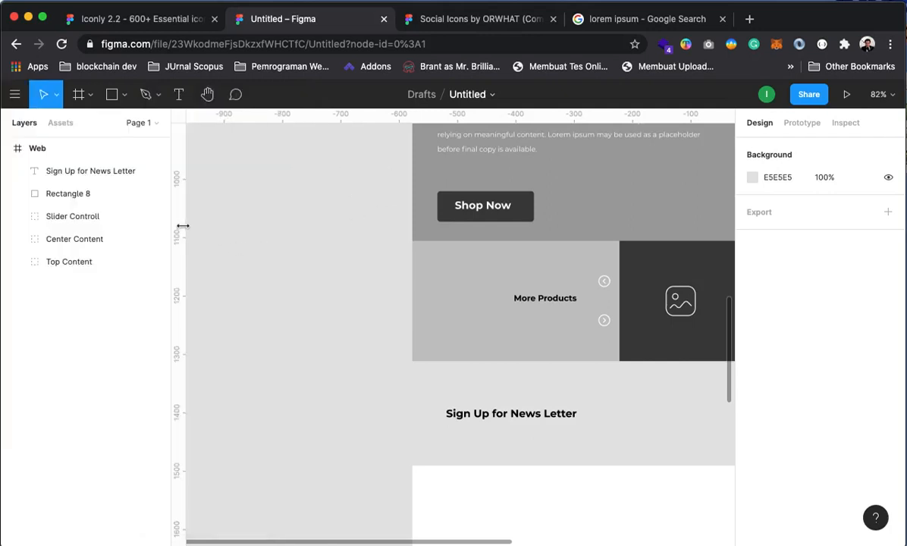
# Place a vertical guide along the heading's left edge on the Web frame
pyautogui.moveTo(177, 219); pyautogui.dragTo(437, 245)
pyautogui.click(463, 415)
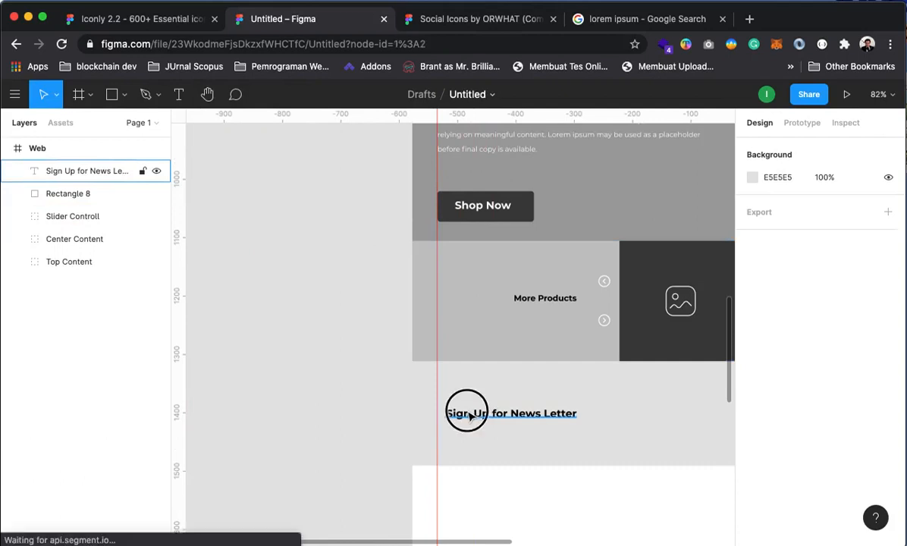
pyautogui.click(368, 402)
pyautogui.scroll(10, 593, 412)
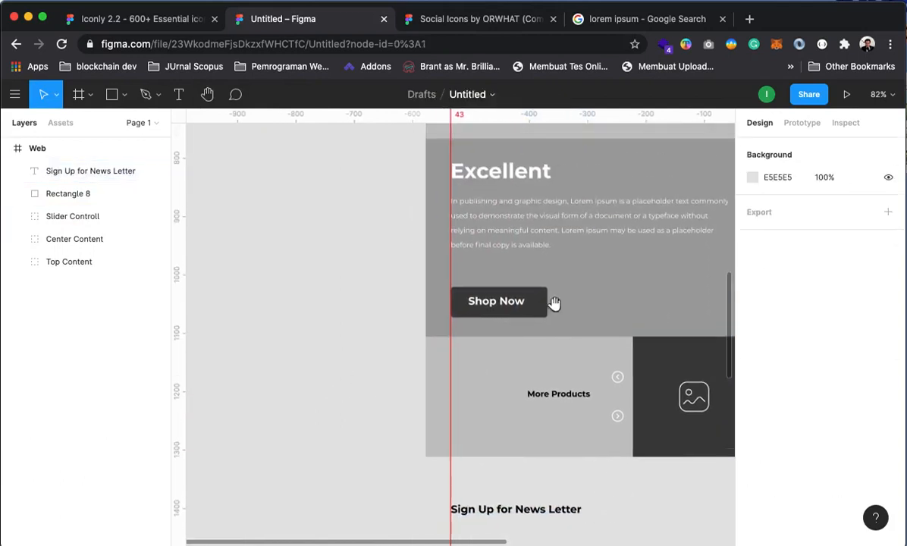
pyautogui.scroll(5, 575, 332)
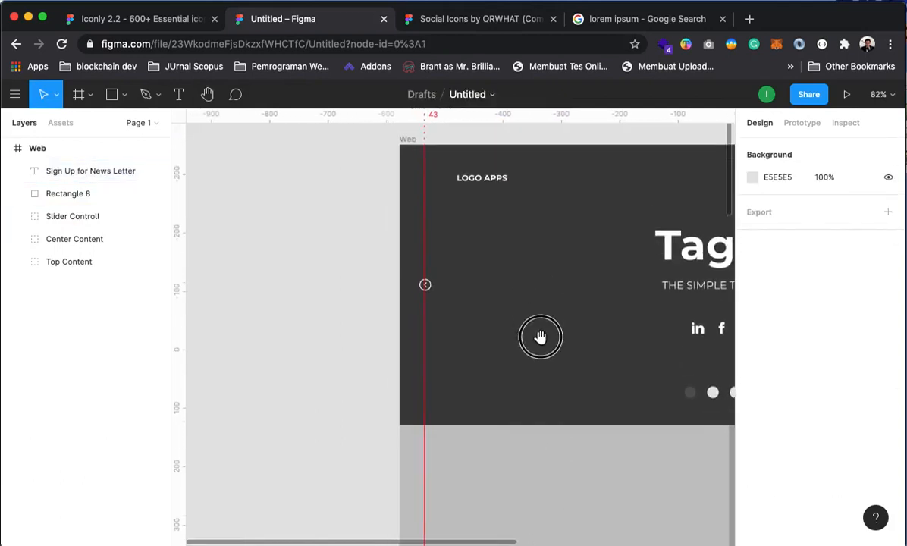
pyautogui.hscroll(2, 541, 345)
pyautogui.scroll(-15, 444, 379)
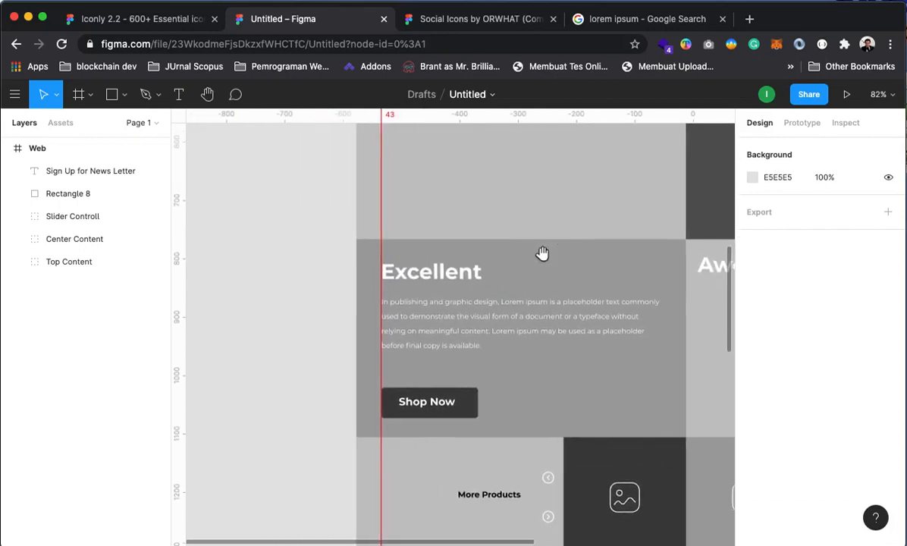
pyautogui.scroll(-8, 531, 304)
pyautogui.hscroll(1, 506, 244)
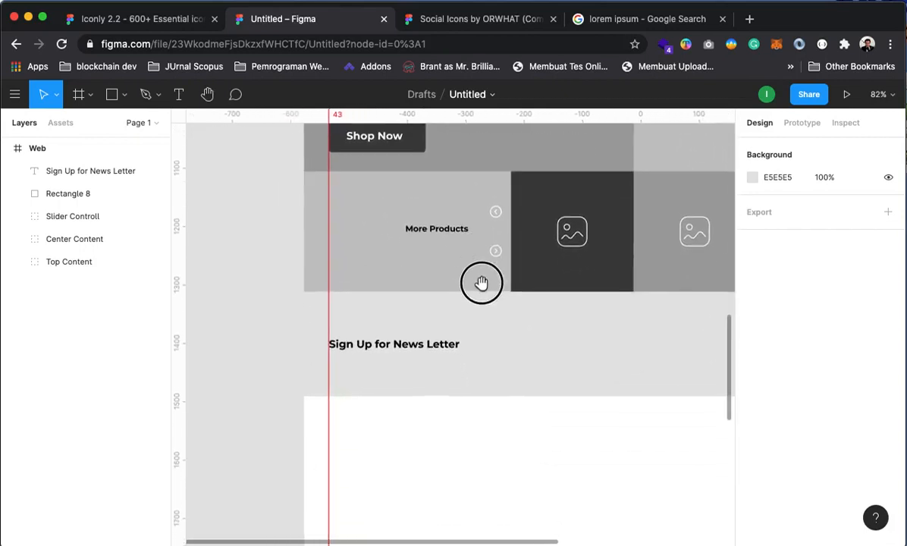
pyautogui.scroll(10, 504, 285)
pyautogui.hscroll(6, 589, 445)
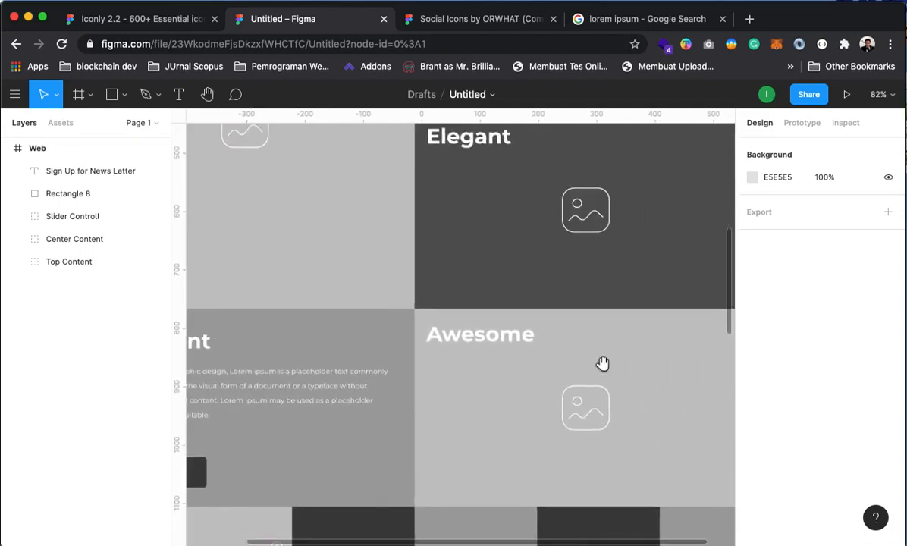
pyautogui.scroll(5, 543, 348)
pyautogui.hscroll(-2, 544, 348)
pyautogui.scroll(-1, 592, 459)
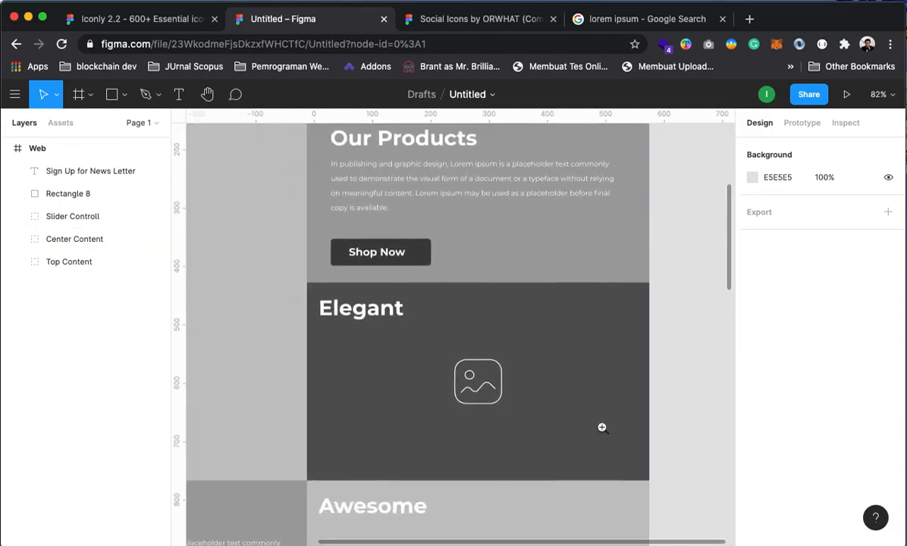
# Add a second vertical guide near the frame's right side and check the Center Content group's layers
pyautogui.keyDown('alt'); pyautogui.click(601, 417); pyautogui.keyUp('alt')
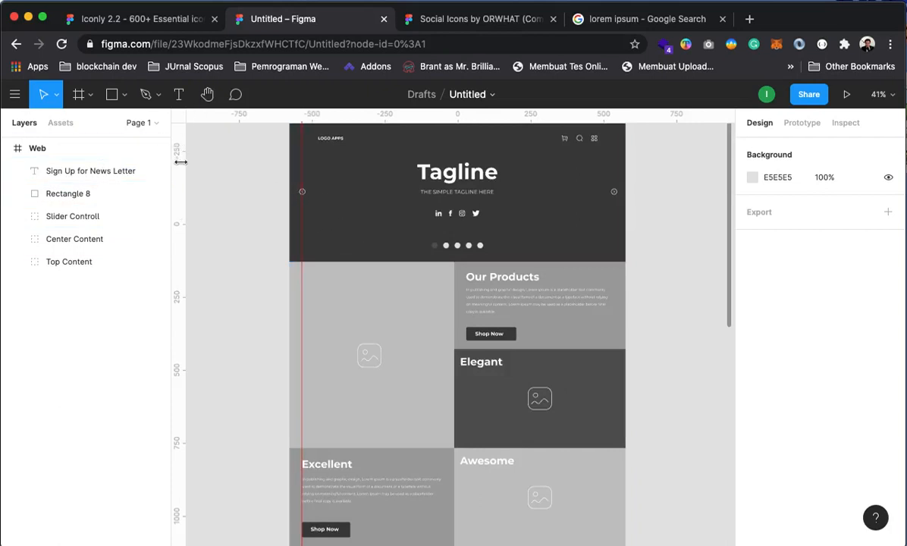
pyautogui.moveTo(180, 161); pyautogui.dragTo(617, 212)
pyautogui.scroll(-3, 712, 410)
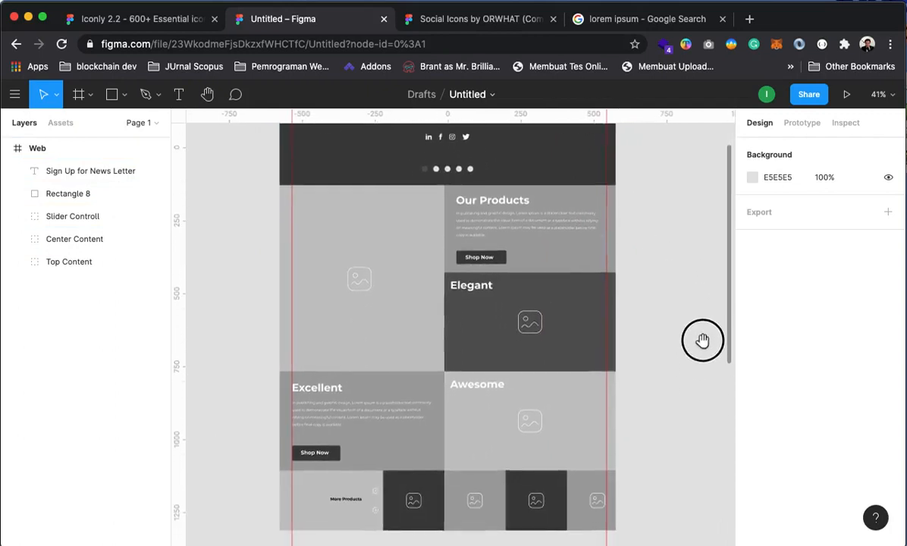
pyautogui.scroll(1, 577, 251)
pyautogui.click(581, 253)
pyautogui.click(17, 239)
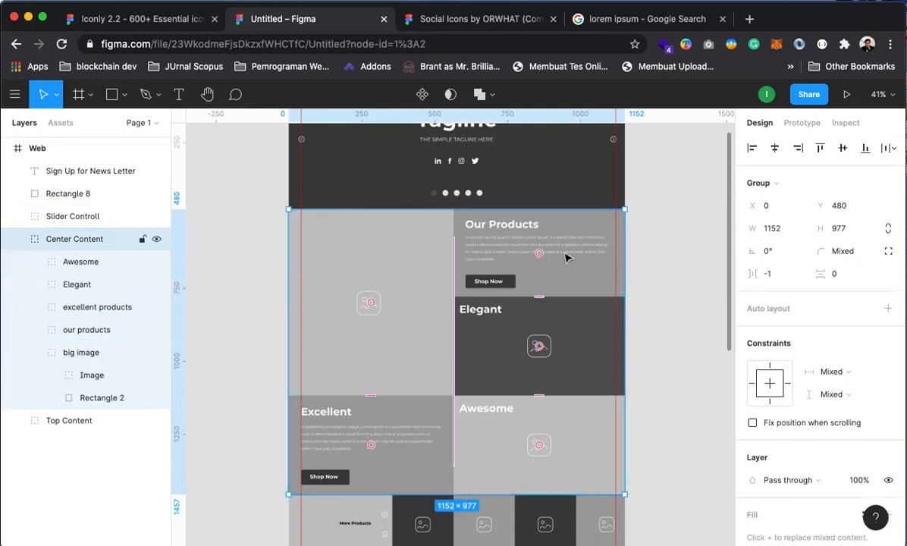
pyautogui.click(670, 334)
pyautogui.scroll(-8, 670, 335)
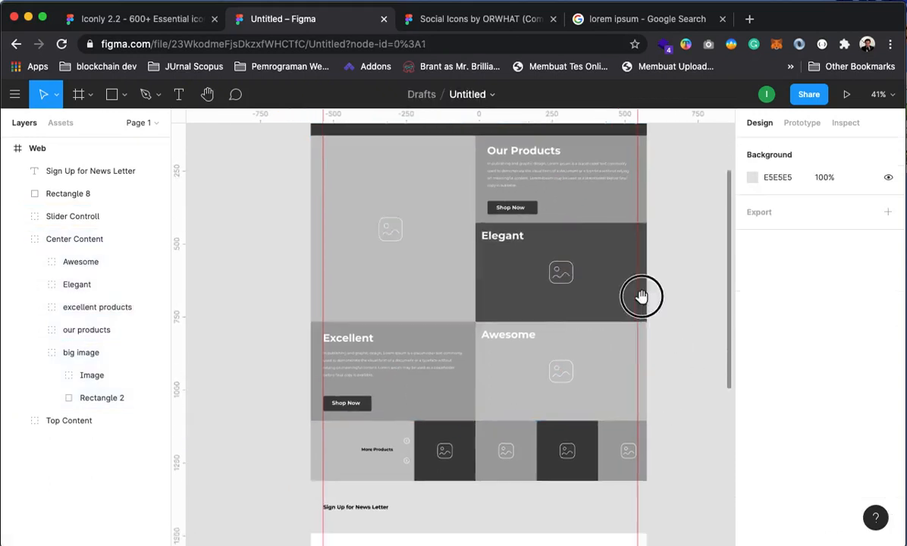
pyautogui.moveTo(623, 299); pyautogui.dragTo(622, 320)
# Zoom in on the newsletter band and back out to 41% to check the guides
pyautogui.press('z')
pyautogui.click(557, 282)
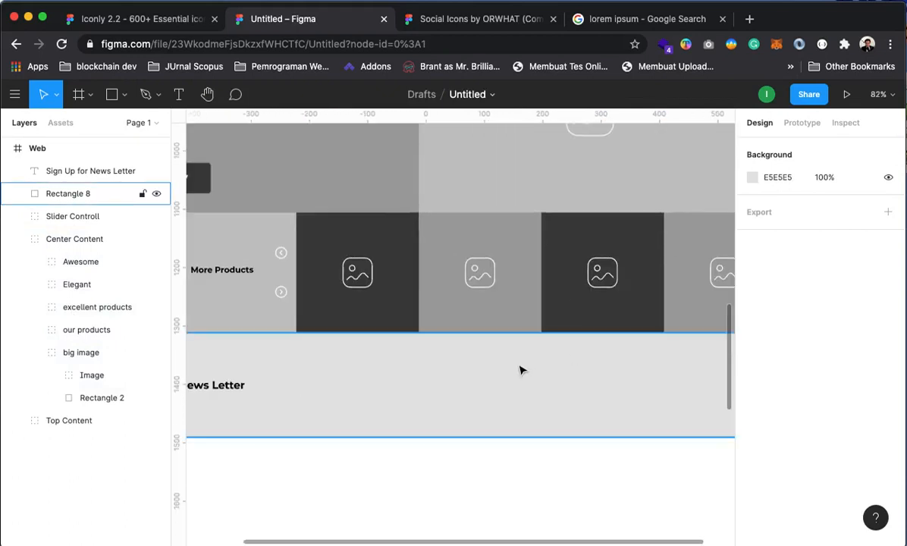
pyautogui.press('z')
pyautogui.keyDown('alt'); pyautogui.click(491, 346); pyautogui.keyUp('alt')
pyautogui.moveTo(525, 368); pyautogui.dragTo(576, 303)
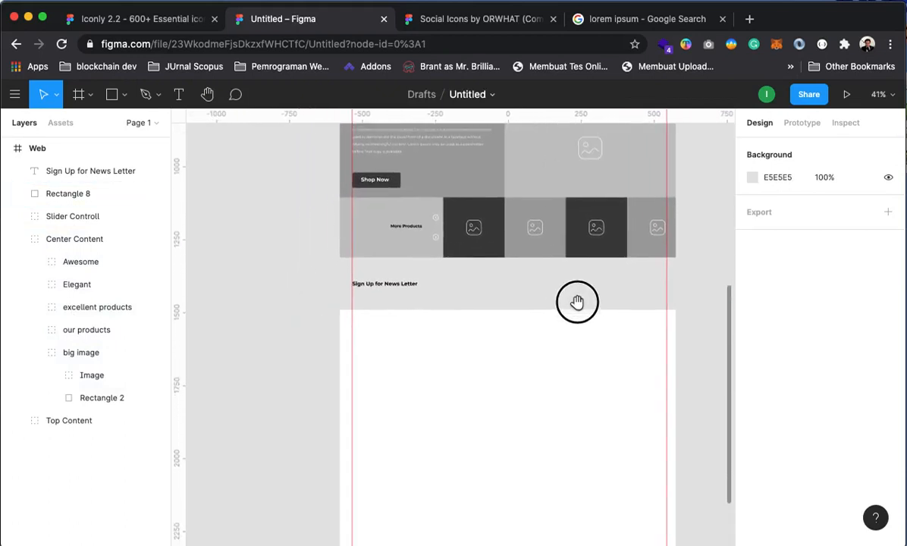
pyautogui.press('z')
pyautogui.click(537, 296)
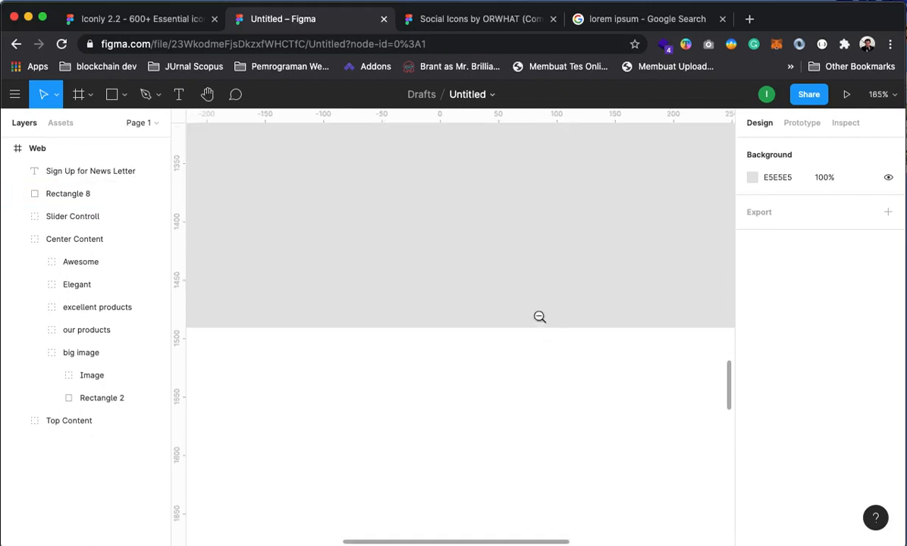
pyautogui.keyDown('alt'); pyautogui.click(539, 316); pyautogui.keyUp('alt')
pyautogui.keyDown('alt'); pyautogui.click(538, 317); pyautogui.keyUp('alt')
pyautogui.moveTo(552, 344); pyautogui.dragTo(512, 351)
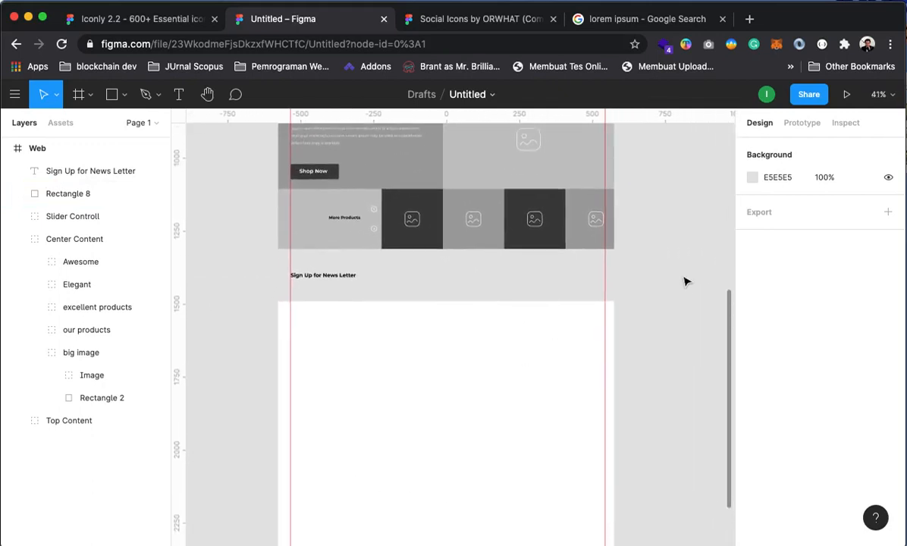
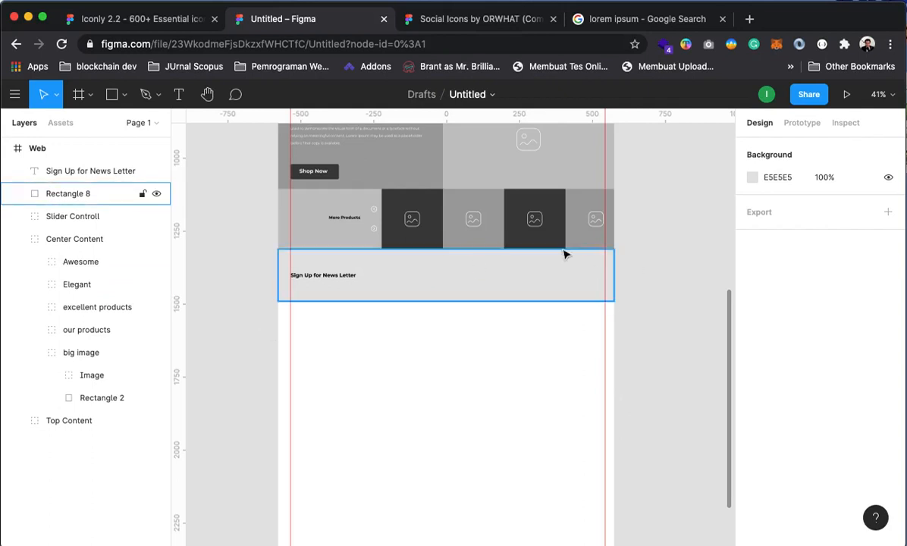
# Draw a 477-wide rectangle beside the newsletter heading and fill it white (FFFFFF)
pyautogui.click(18, 239)
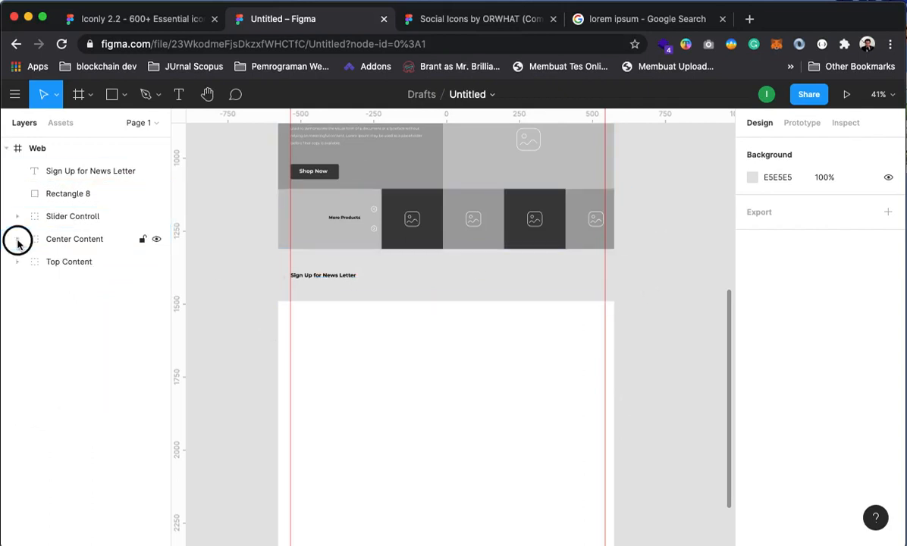
pyautogui.click(112, 94)
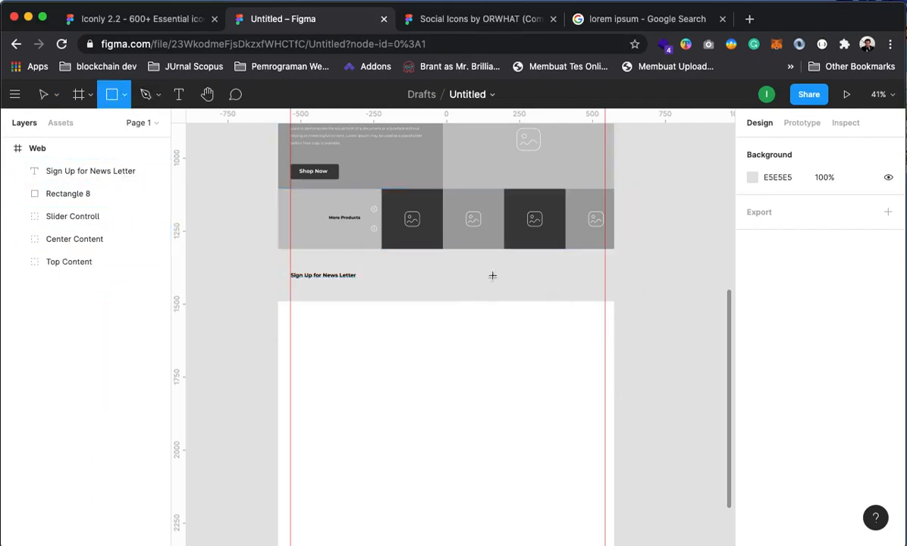
pyautogui.click(458, 251)
pyautogui.moveTo(486, 266); pyautogui.dragTo(583, 278)
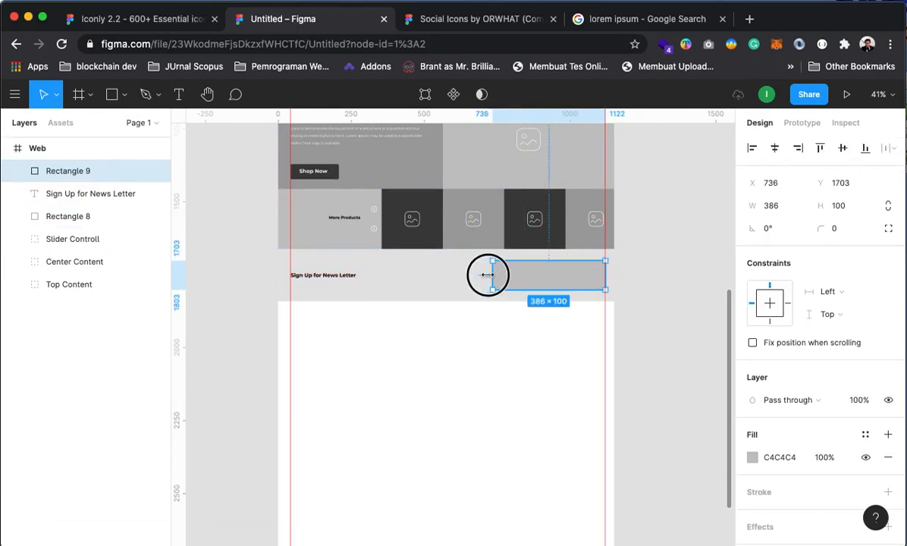
pyautogui.moveTo(488, 275); pyautogui.dragTo(465, 275)
pyautogui.moveTo(539, 263); pyautogui.dragTo(546, 284)
pyautogui.click(662, 303)
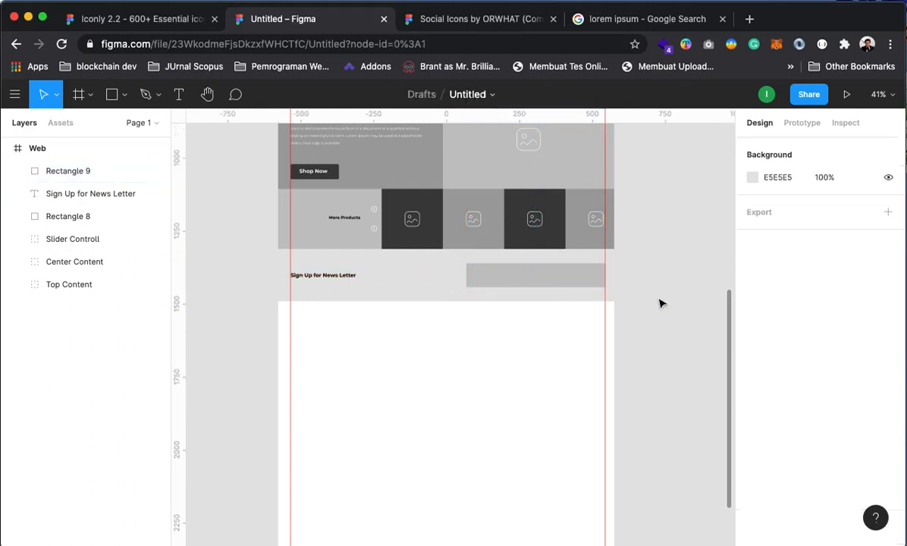
pyautogui.click(559, 284)
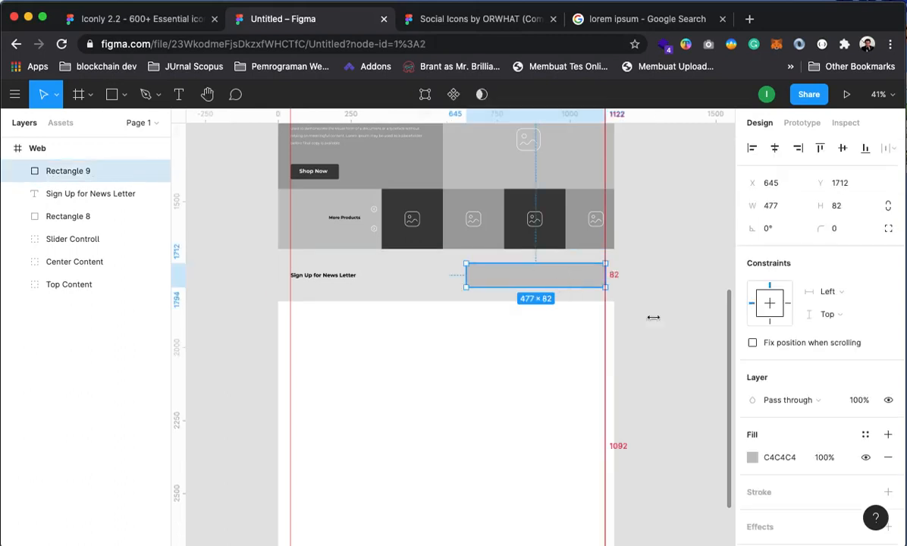
pyautogui.click(752, 457)
pyautogui.moveTo(659, 271); pyautogui.dragTo(547, 178)
pyautogui.click(721, 177)
pyautogui.click(707, 217)
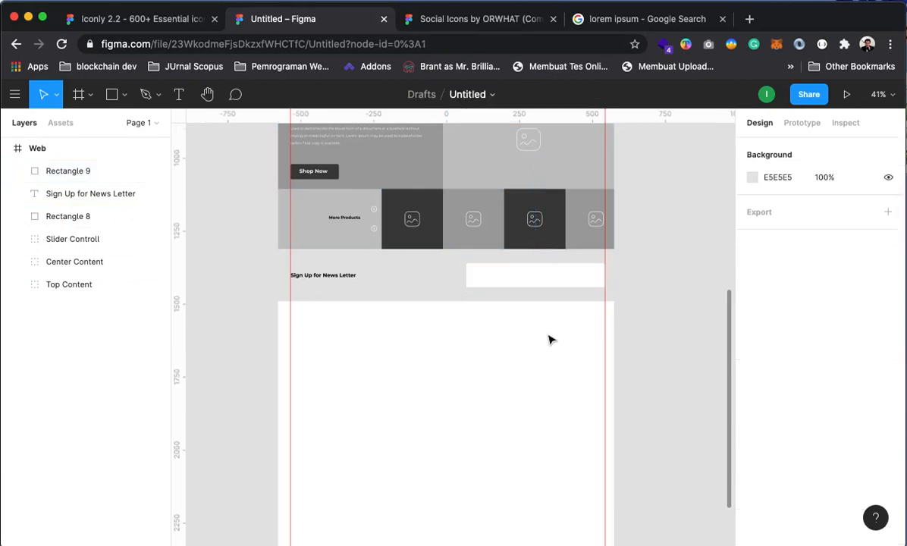
# Add a dark grey rectangle and move it to the white input box's right end
pyautogui.scroll(2, 315, 318)
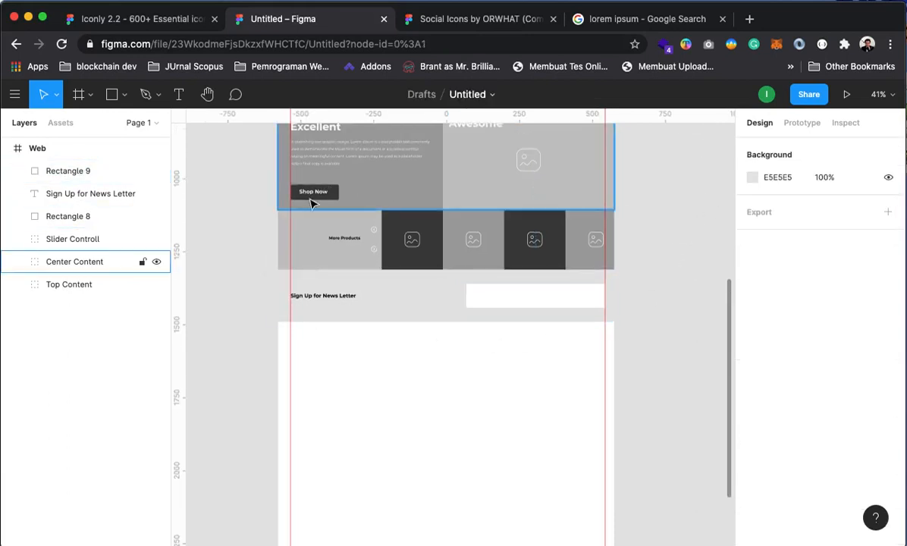
pyautogui.click(111, 94)
pyautogui.click(540, 298)
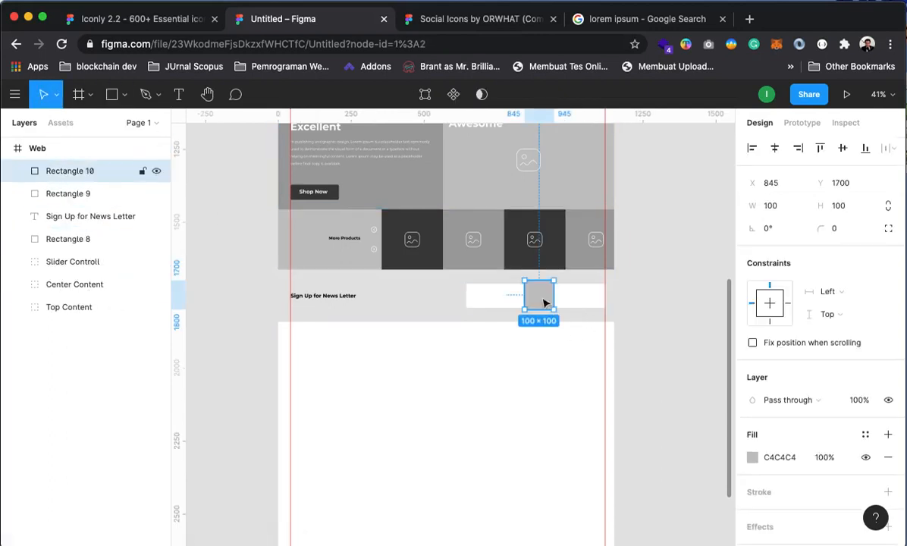
pyautogui.click(752, 457)
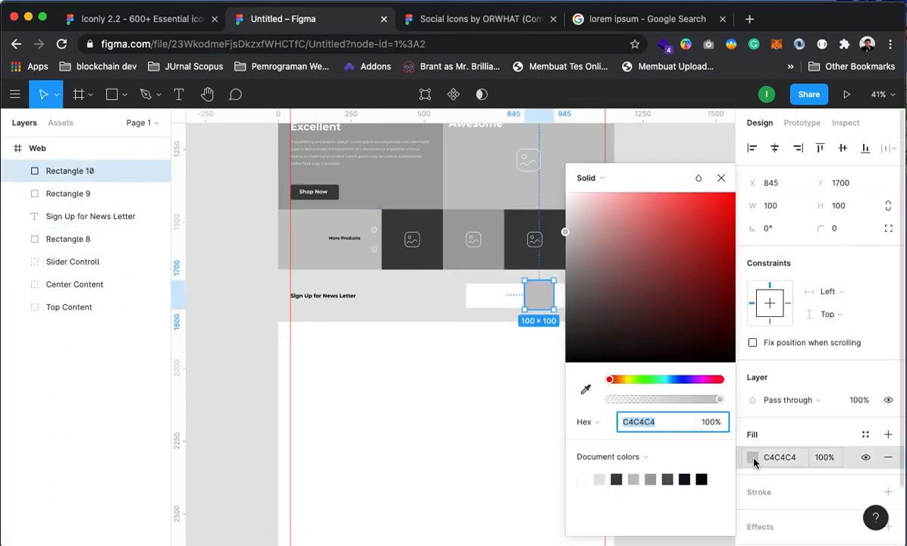
pyautogui.click(669, 479)
pyautogui.click(720, 177)
pyautogui.press('Escape')
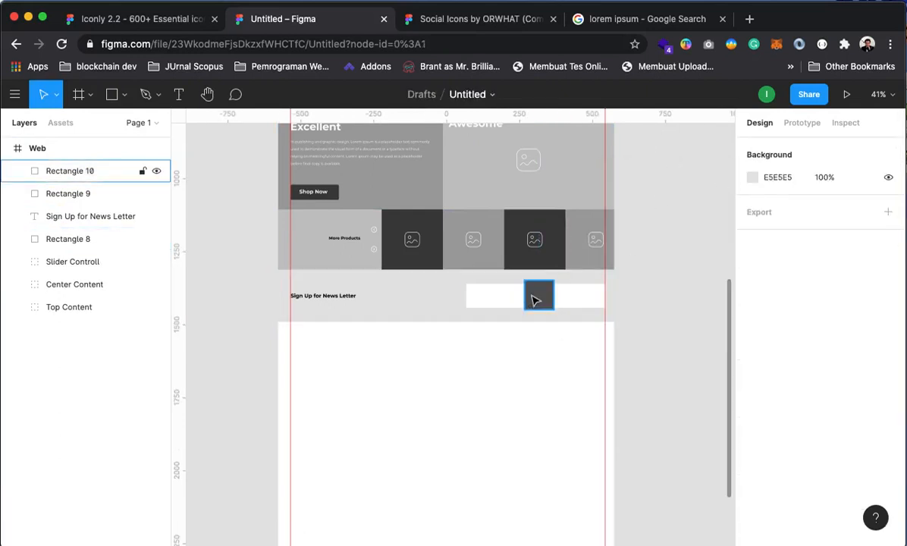
pyautogui.moveTo(534, 300); pyautogui.dragTo(554, 297)
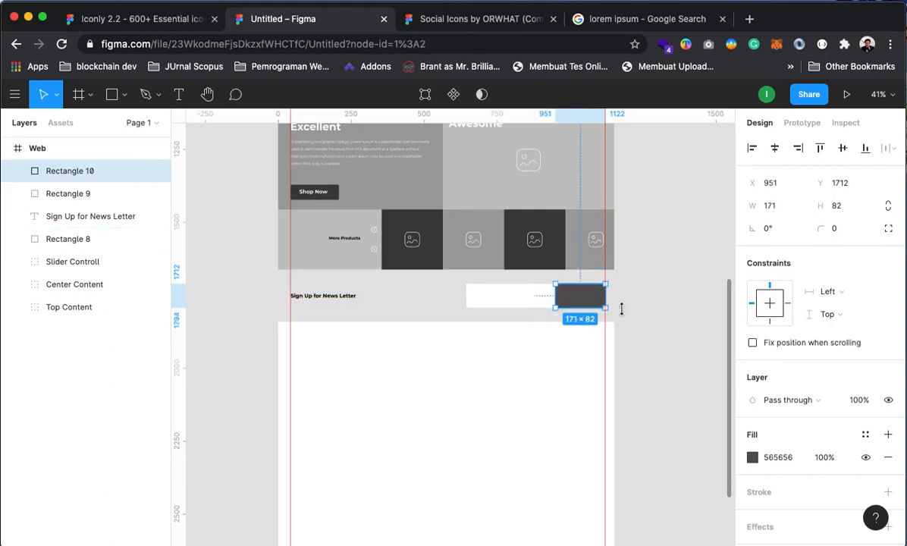
pyautogui.click(699, 341)
# Shorten both the white input box and the dark button to 60 px tall
pyautogui.click(611, 304)
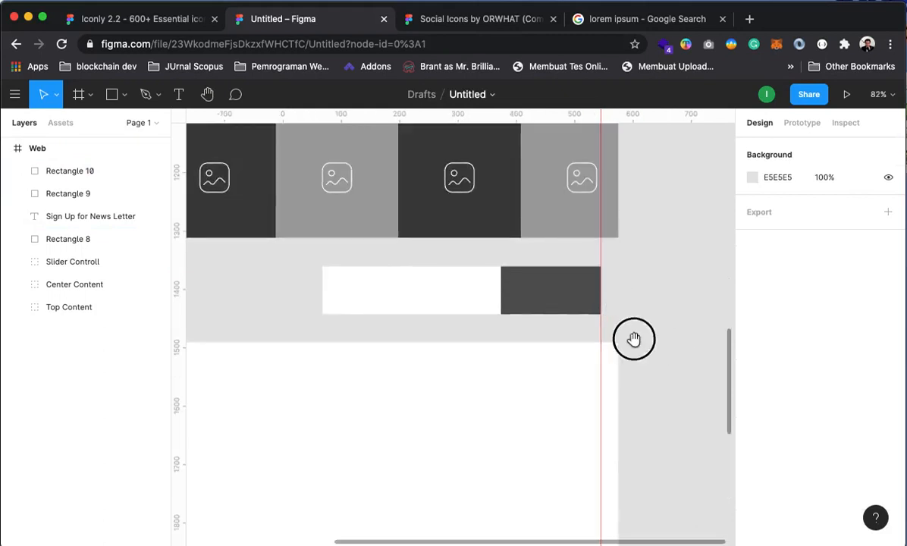
pyautogui.moveTo(633, 339); pyautogui.dragTo(714, 378)
pyautogui.click(528, 328)
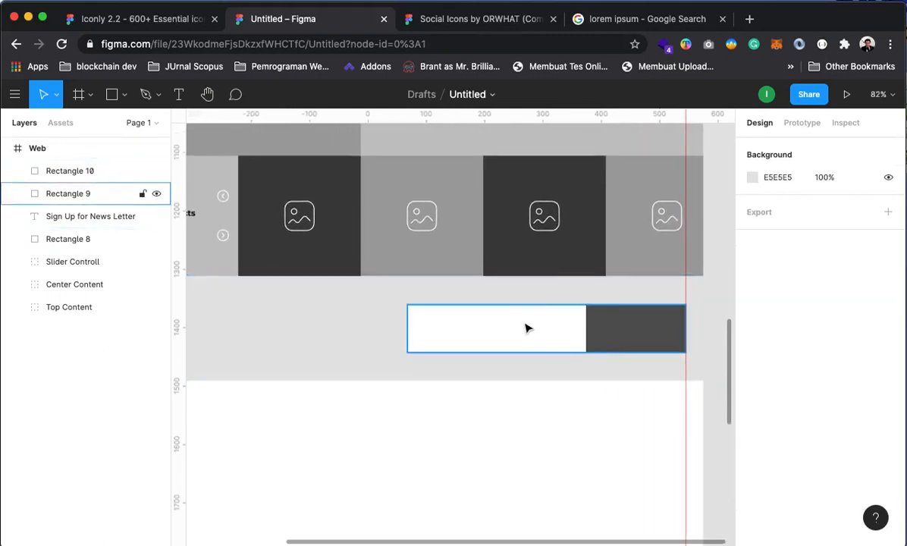
pyautogui.keyDown('shift'); pyautogui.click(639, 337); pyautogui.keyUp('shift')
pyautogui.moveTo(599, 307); pyautogui.dragTo(600, 318)
pyautogui.click(724, 313)
pyautogui.click(622, 342)
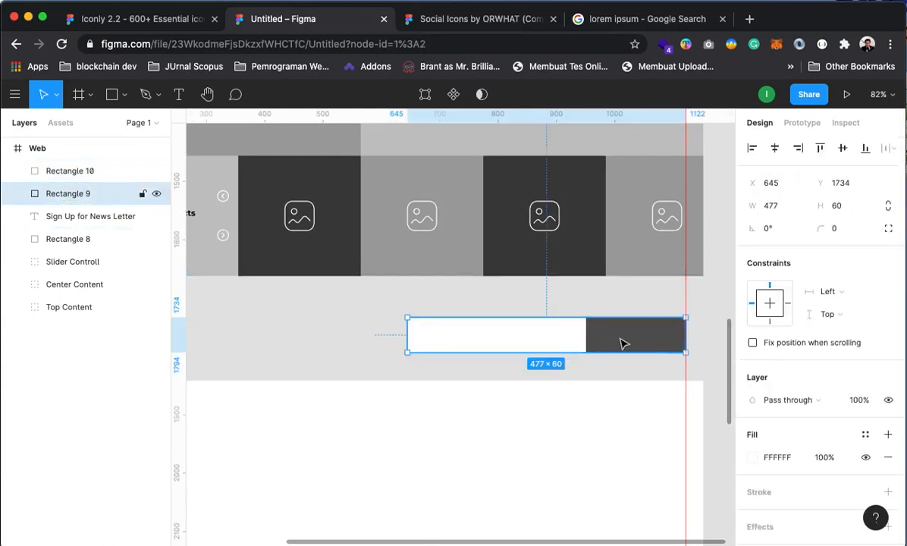
pyautogui.keyDown('shift'); pyautogui.click(640, 343); pyautogui.keyUp('shift')
pyautogui.moveTo(642, 334); pyautogui.dragTo(642, 335)
pyautogui.moveTo(684, 435); pyautogui.dragTo(635, 432)
pyautogui.click(697, 349)
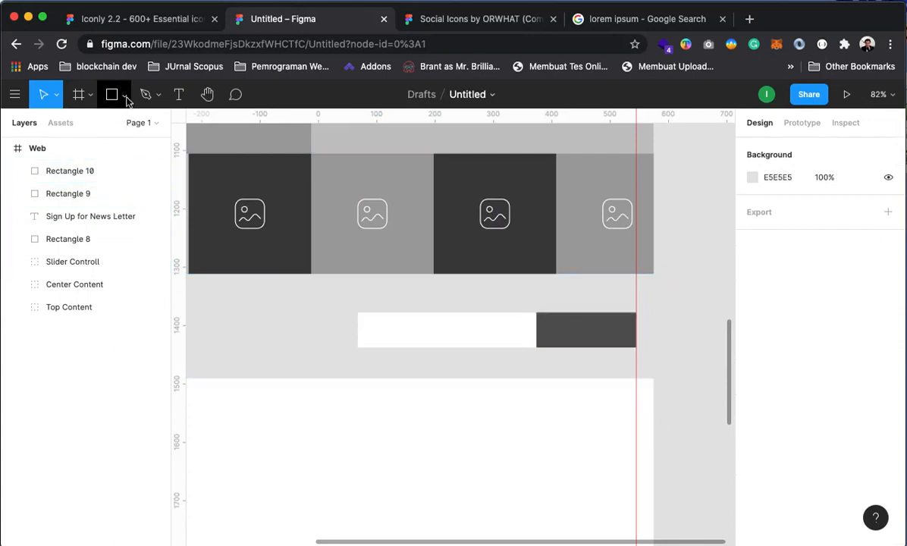
# Add a SUBMIT text label and move it onto the dark button
pyautogui.click(177, 94)
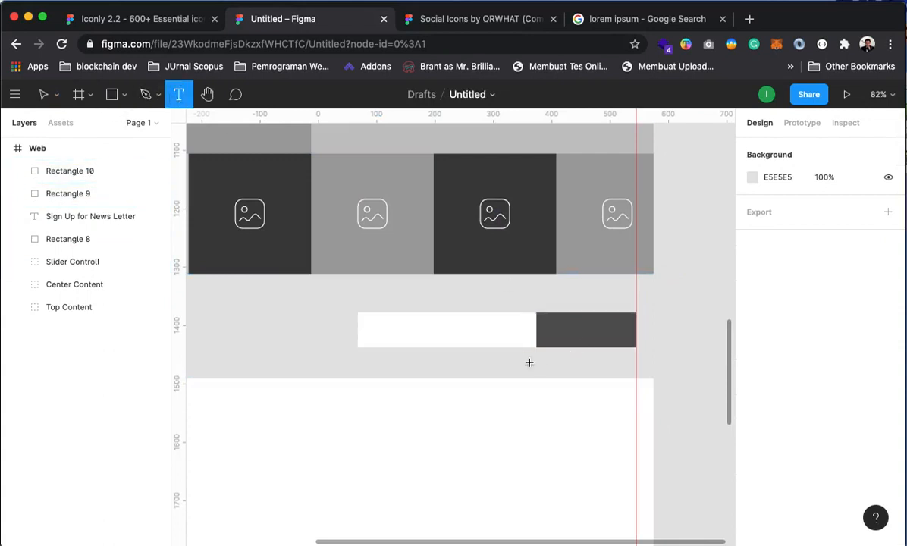
pyautogui.click(468, 327)
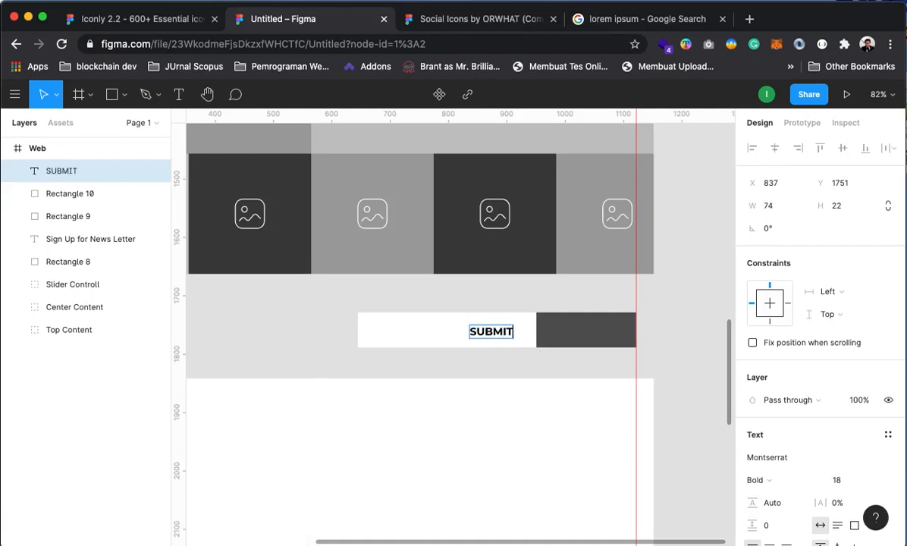
pyautogui.press('Escape')
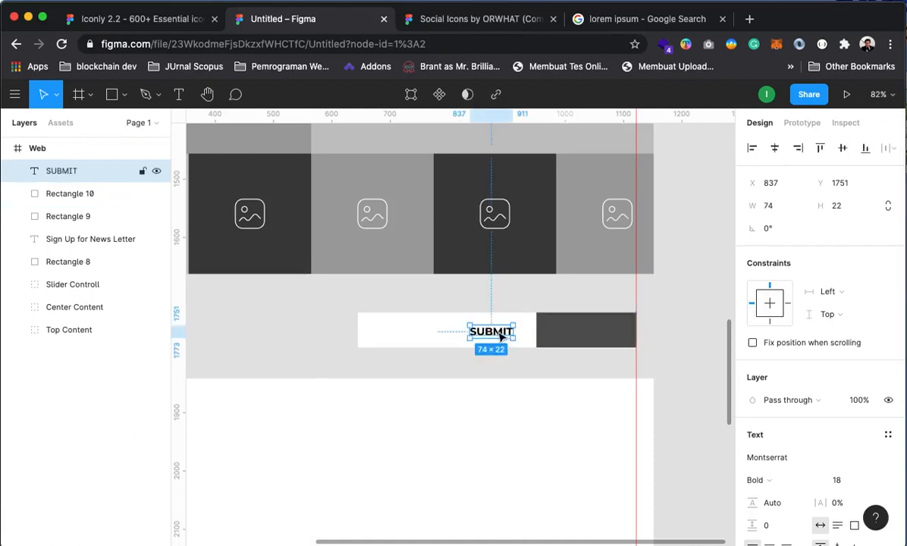
pyautogui.moveTo(501, 337)
pyautogui.mouseDown()
pyautogui.moveTo(599, 333)
pyautogui.moveTo(586, 331)
pyautogui.mouseUp()
# Make the SUBMIT label's fill white with hex FFFFFF
pyautogui.scroll(-3, 766, 506)
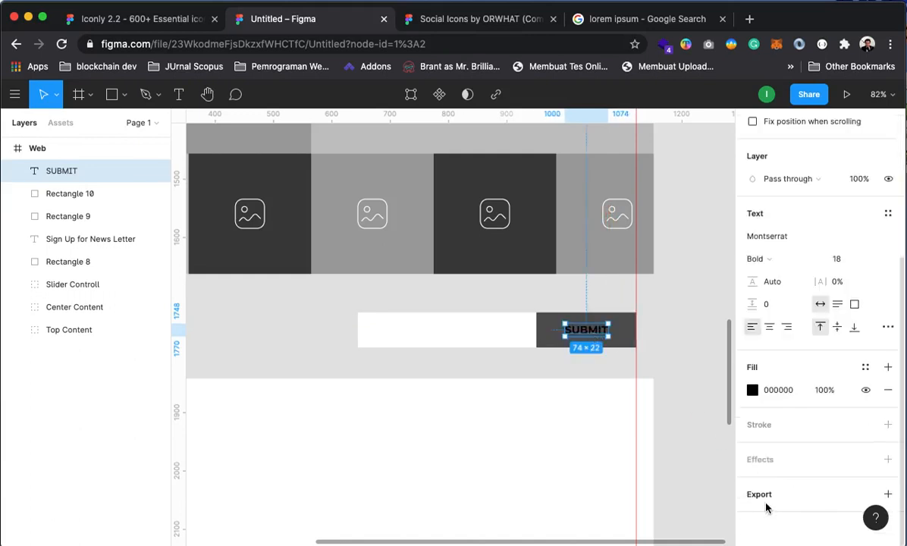
pyautogui.click(744, 389)
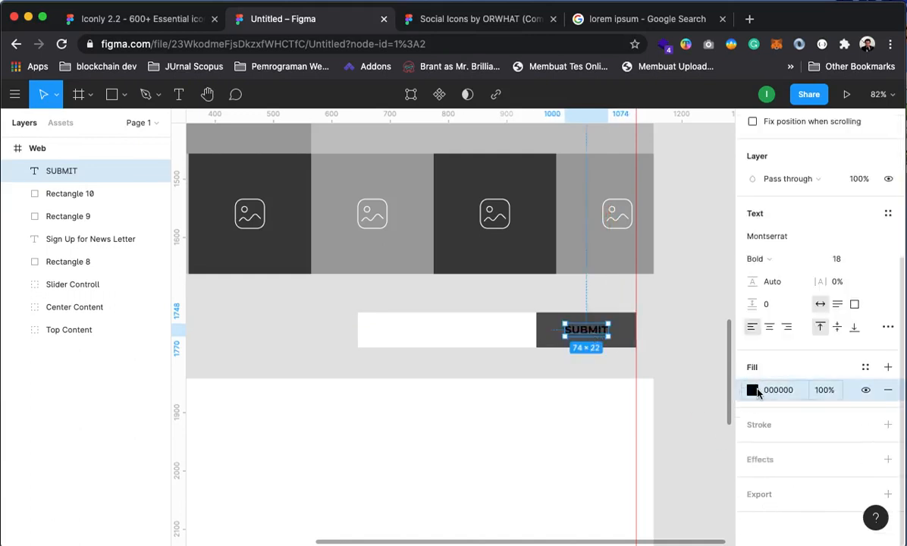
pyautogui.click(752, 390)
pyautogui.write('ffffff')
pyautogui.press('Return')
pyautogui.click(720, 179)
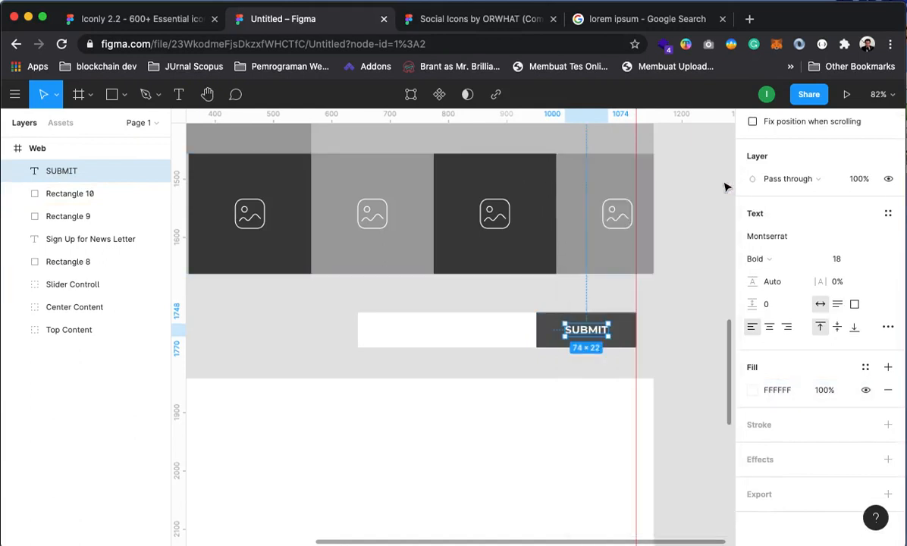
pyautogui.click(713, 290)
pyautogui.keyDown('alt'); pyautogui.click(610, 324); pyautogui.keyUp('alt')
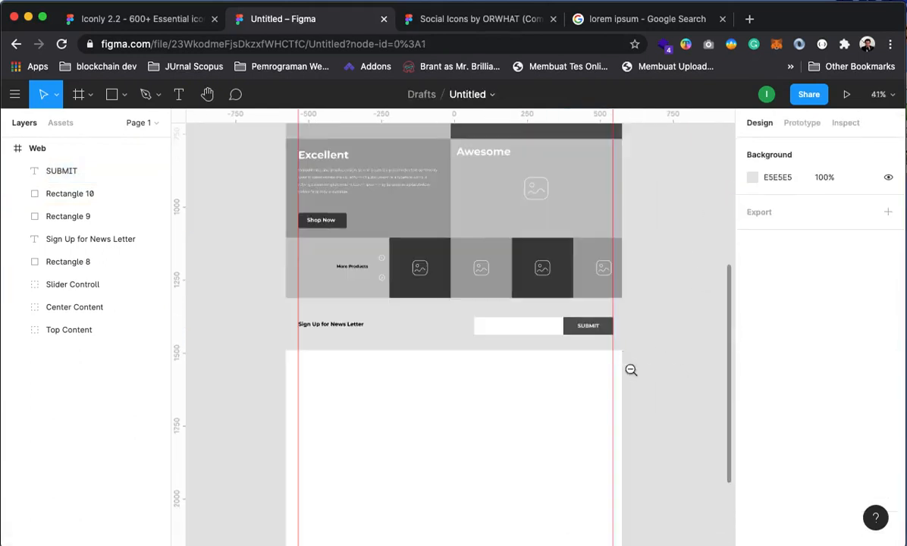
pyautogui.click(533, 345)
pyautogui.hscroll(-5, 569, 394)
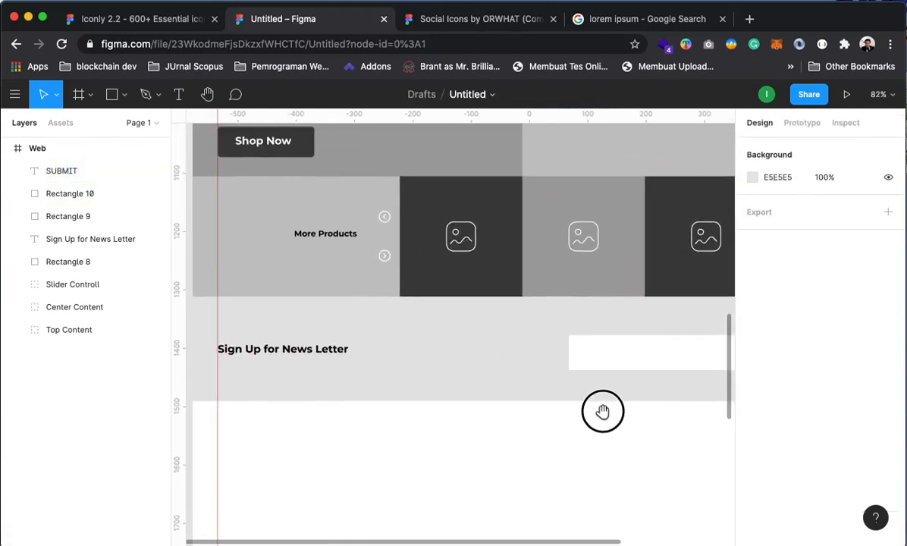
pyautogui.keyDown('alt'); pyautogui.click(537, 353); pyautogui.keyUp('alt')
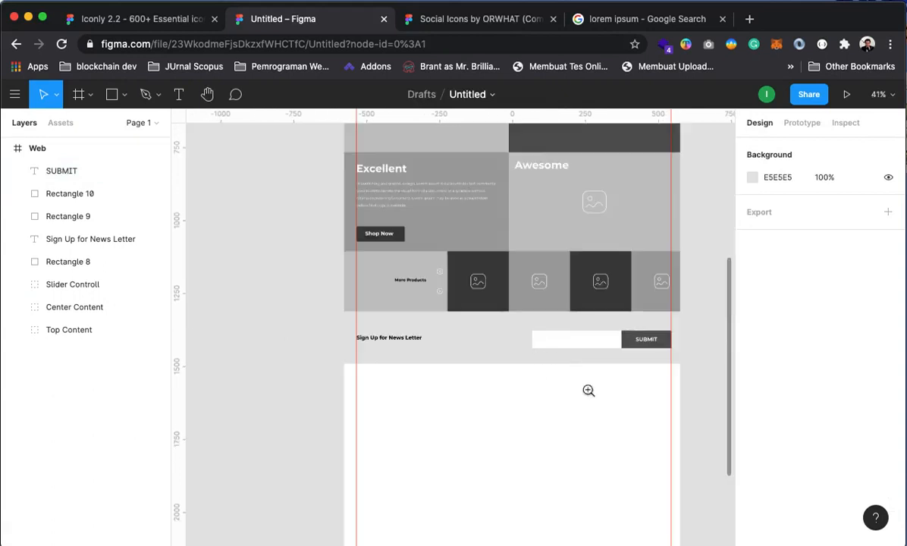
# Shift the input box, dark button and SUBMIT label left together, undoing an accidental band move
pyautogui.click(38, 148)
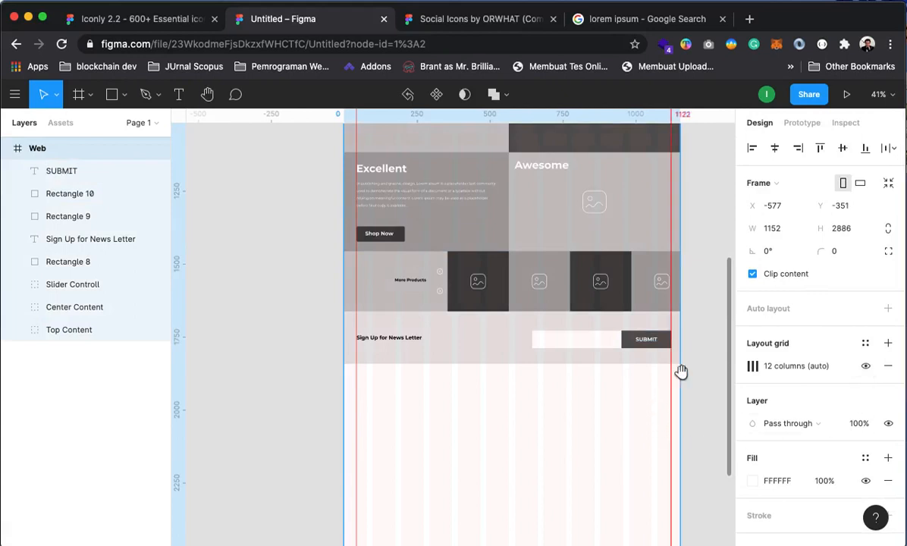
pyautogui.click(554, 344)
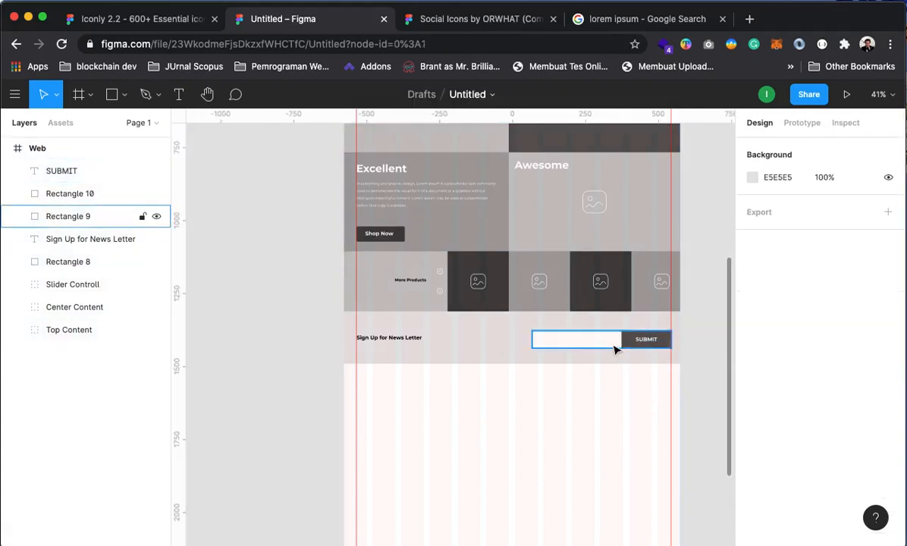
pyautogui.keyDown('shift'); pyautogui.click(651, 342); pyautogui.keyUp('shift')
pyautogui.keyDown('shift'); pyautogui.click(627, 344); pyautogui.keyUp('shift')
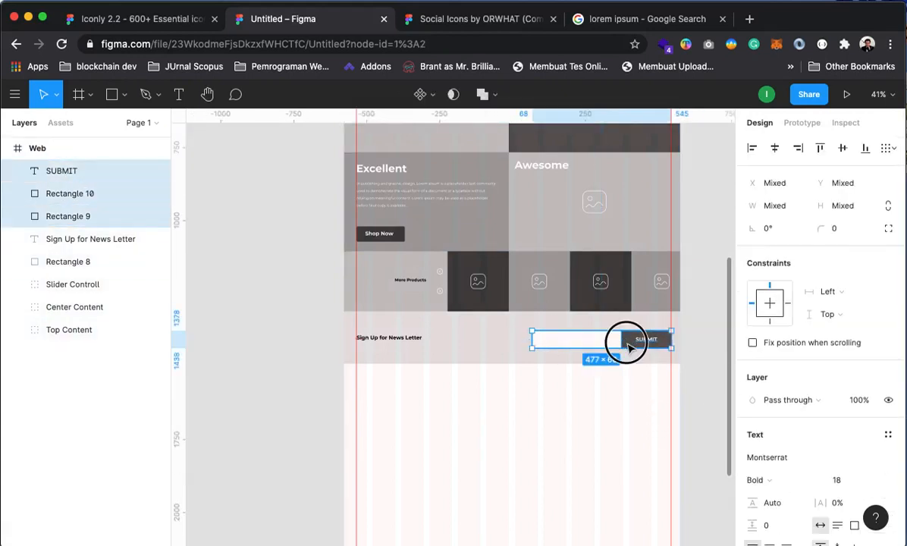
pyautogui.moveTo(627, 348); pyautogui.dragTo(609, 347)
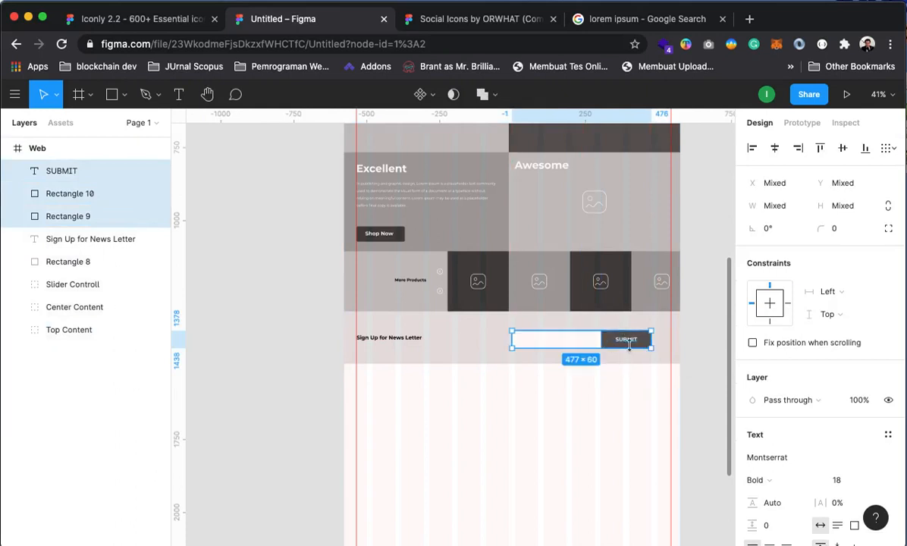
pyautogui.click(706, 345)
pyautogui.click(517, 342)
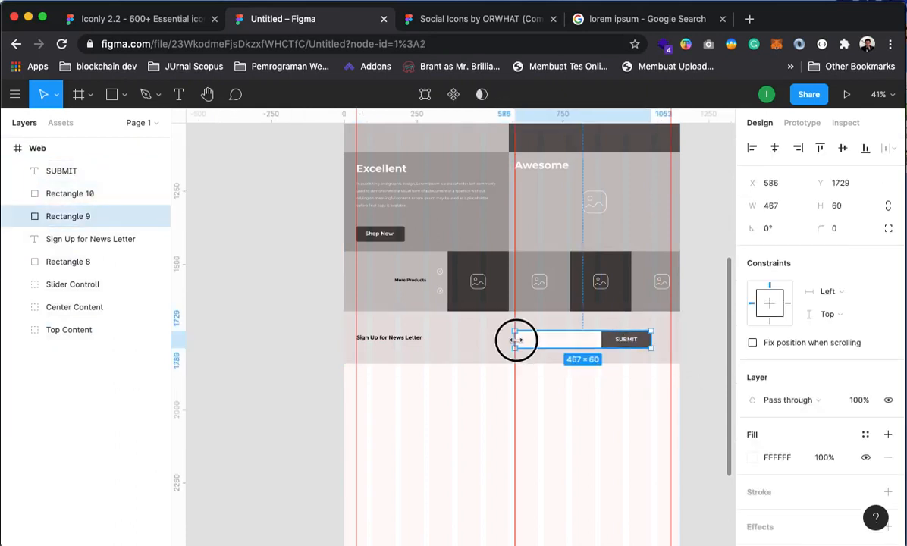
pyautogui.click(667, 360)
pyautogui.moveTo(365, 341); pyautogui.dragTo(392, 343)
pyautogui.press('super+z')
# Set the Sign Up for News Letter heading's font size to 24
pyautogui.click(372, 344)
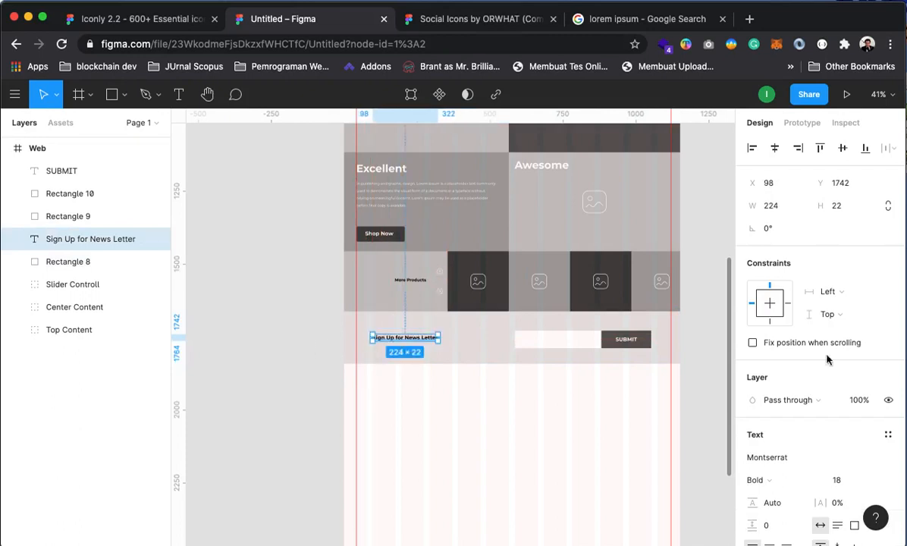
pyautogui.click(882, 484)
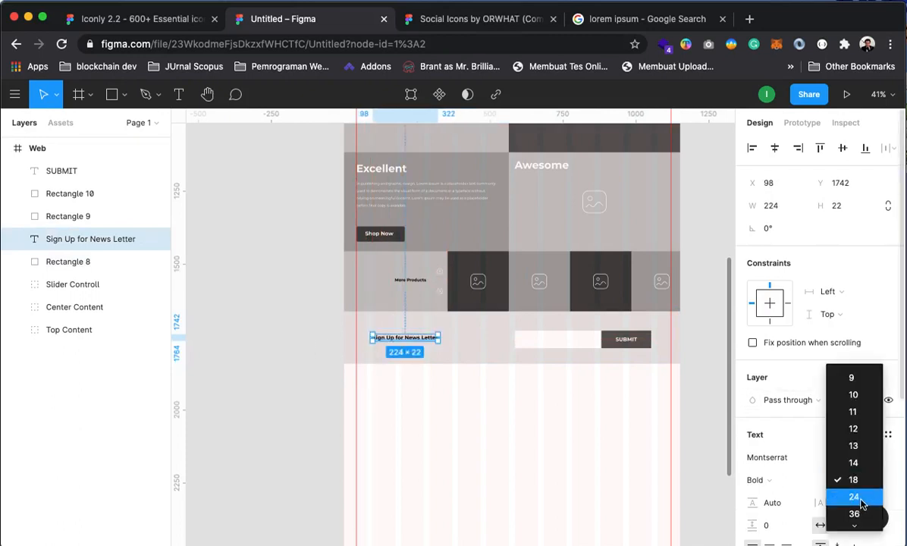
pyautogui.click(852, 496)
pyautogui.click(223, 322)
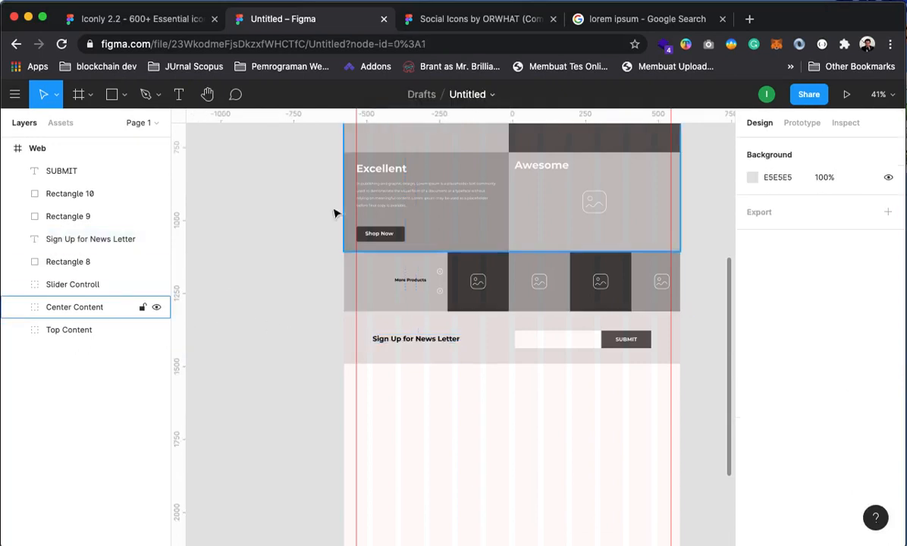
# Zoom in to check the newsletter row, then back out to the whole page
pyautogui.click(299, 267)
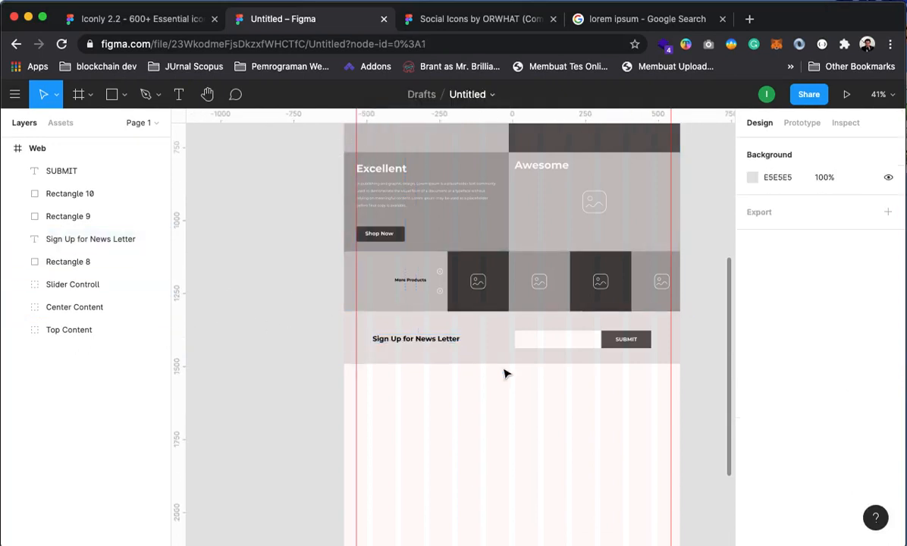
pyautogui.keyDown('super'); pyautogui.click(563, 336); pyautogui.keyUp('super')
pyautogui.moveTo(525, 418); pyautogui.dragTo(537, 396)
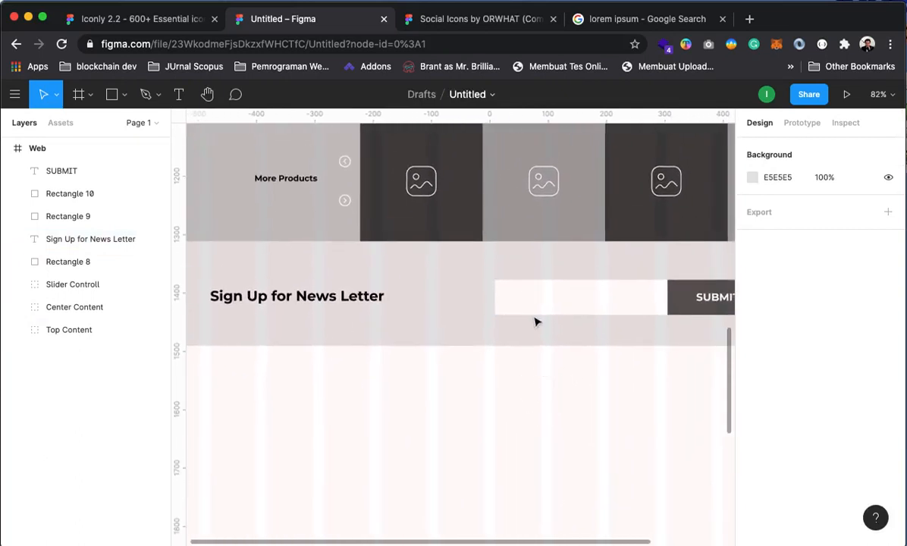
pyautogui.click(526, 308)
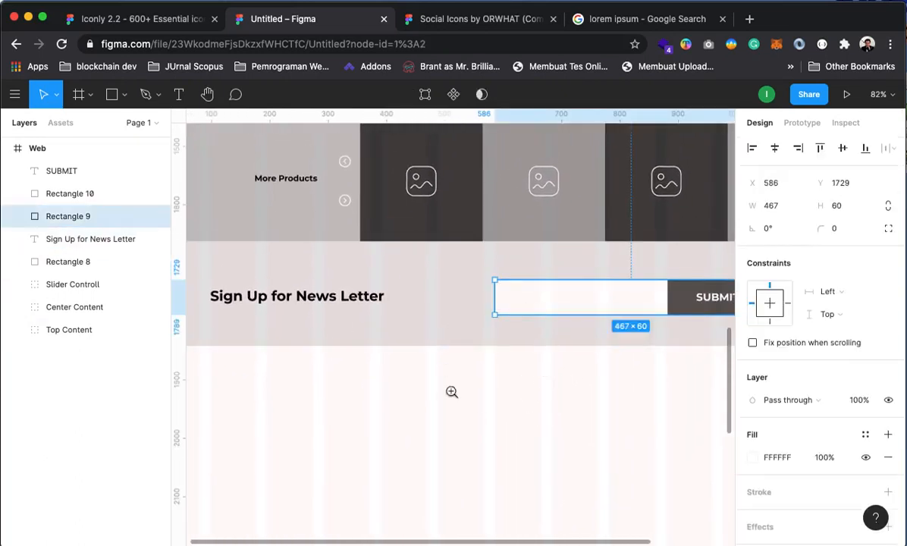
pyautogui.keyDown('alt'); pyautogui.keyDown('super'); pyautogui.click(451, 336); pyautogui.keyUp('super'); pyautogui.keyUp('alt')
pyautogui.keyDown('alt'); pyautogui.keyDown('super'); pyautogui.click(477, 352); pyautogui.keyUp('super'); pyautogui.keyUp('alt')
pyautogui.click(241, 258)
pyautogui.click(77, 177)
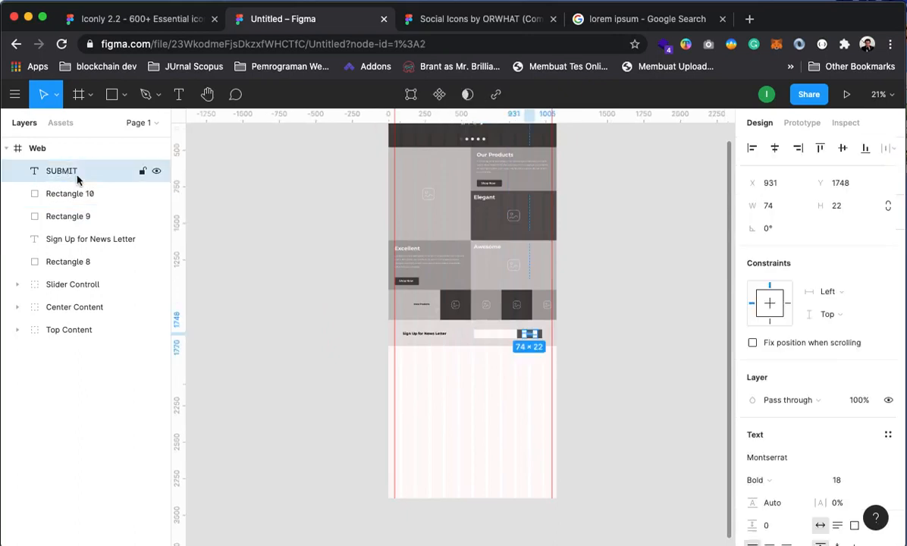
# Group the five newsletter layers, Rectangle 8 through SUBMIT, and name the group NewsLetter
pyautogui.keyDown('shift'); pyautogui.click(79, 240); pyautogui.keyUp('shift')
pyautogui.click(70, 262)
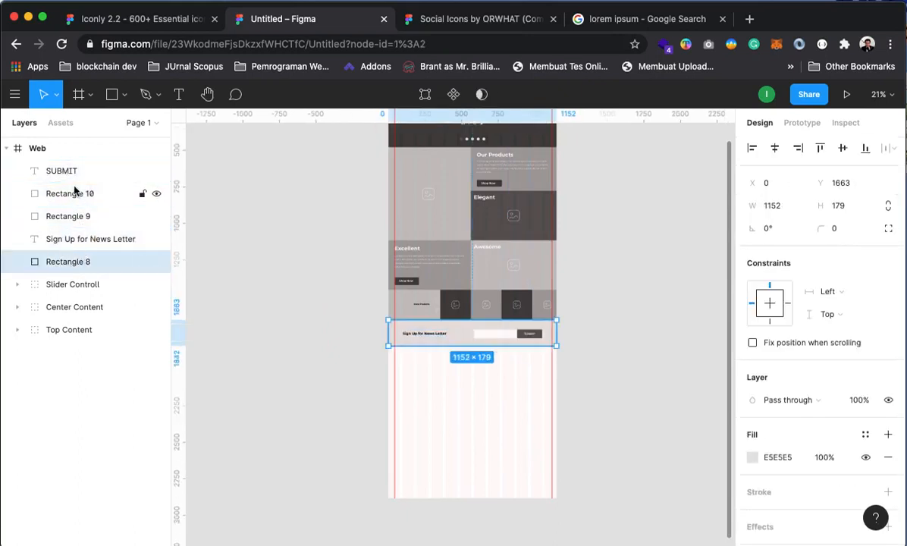
pyautogui.keyDown('shift'); pyautogui.click(76, 172); pyautogui.keyUp('shift')
pyautogui.rightClick(73, 166)
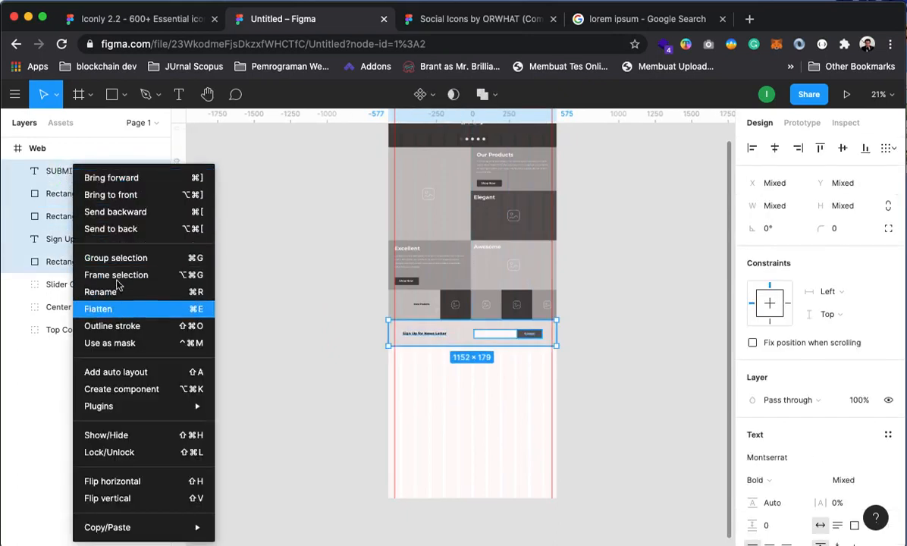
pyautogui.click(106, 257)
pyautogui.click(66, 173)
pyautogui.rightClick(66, 175)
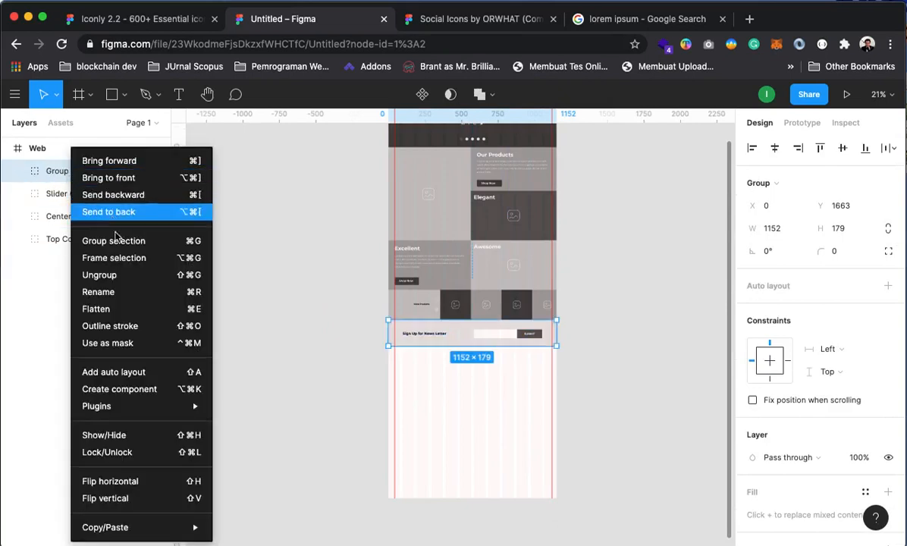
pyautogui.click(112, 293)
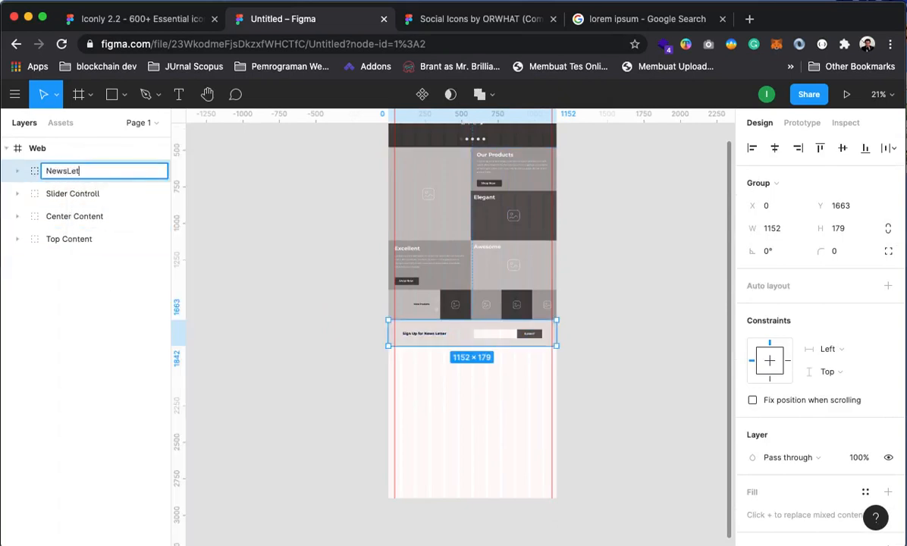
pyautogui.press('Return')
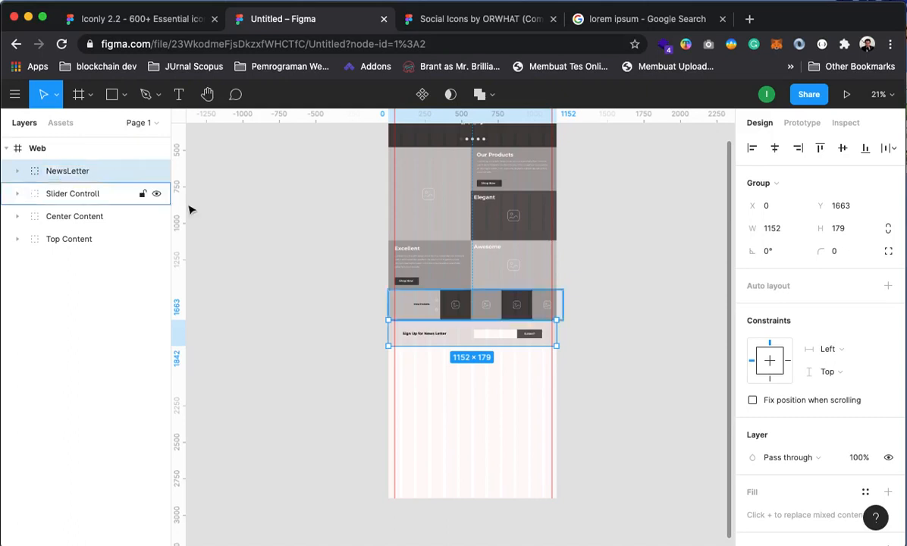
pyautogui.click(303, 201)
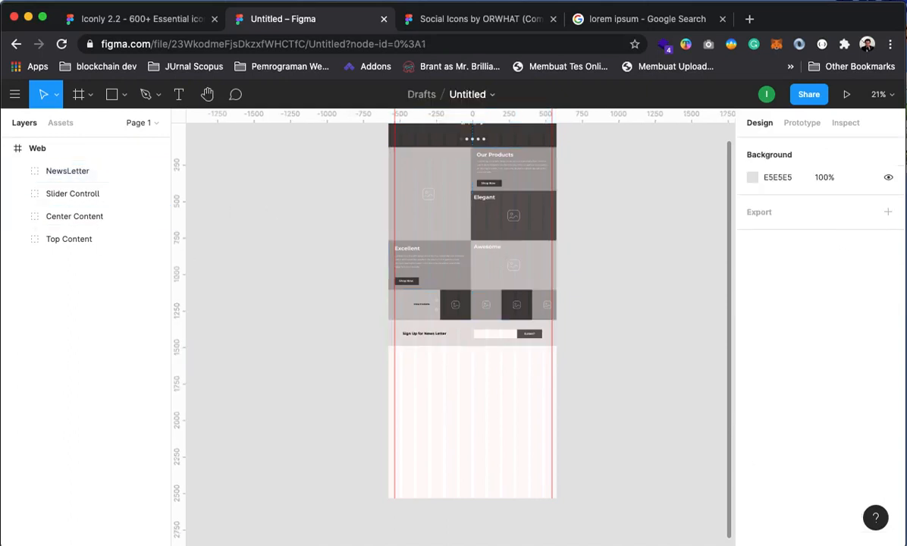
# Hide the Web frame's 12-column layout grid and remove both red guides
pyautogui.click(34, 150)
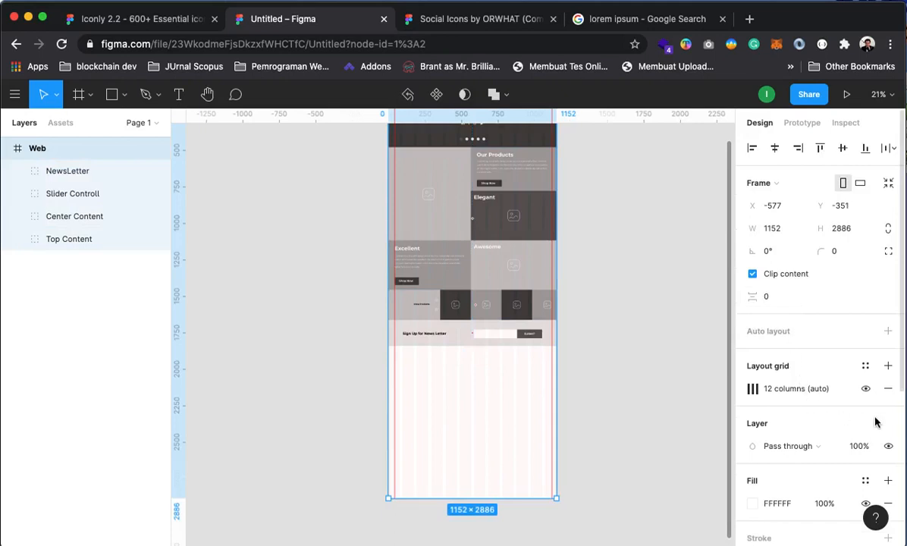
pyautogui.click(665, 263)
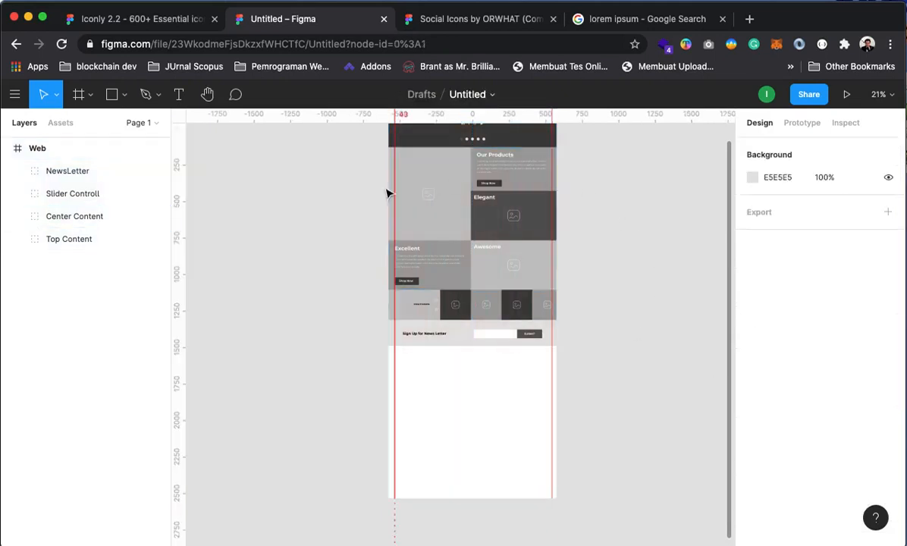
pyautogui.moveTo(395, 128); pyautogui.dragTo(122, 138)
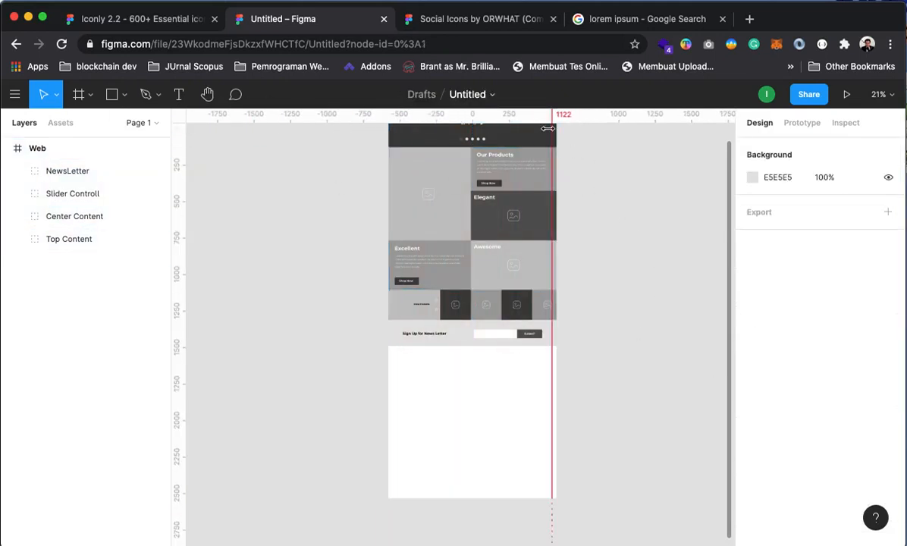
pyautogui.moveTo(547, 128); pyautogui.dragTo(796, 182)
# Draw a 1152×676 grey rectangle spanning the Web frame below the newsletter band
pyautogui.press('z')
pyautogui.click(491, 269)
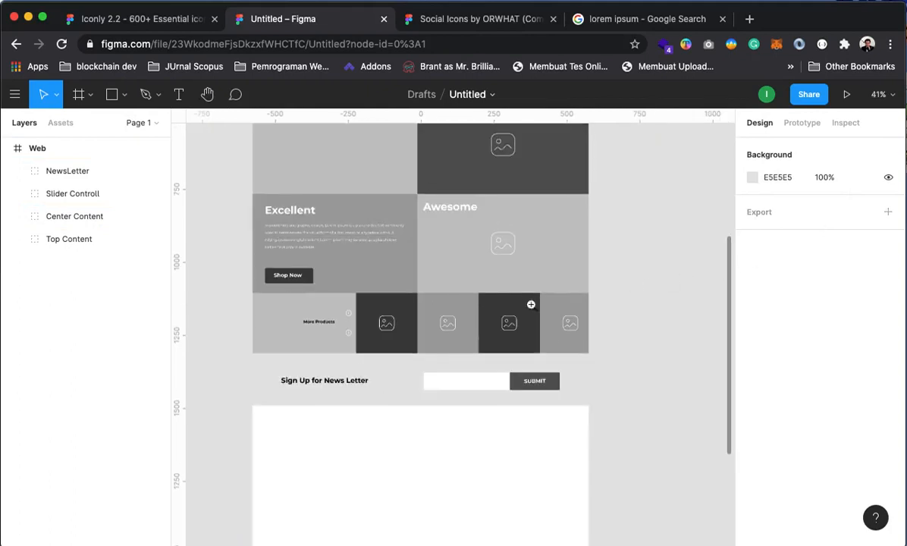
pyautogui.press('space')
pyautogui.moveTo(502, 284); pyautogui.dragTo(593, 478)
pyautogui.moveTo(562, 234); pyautogui.dragTo(552, 423)
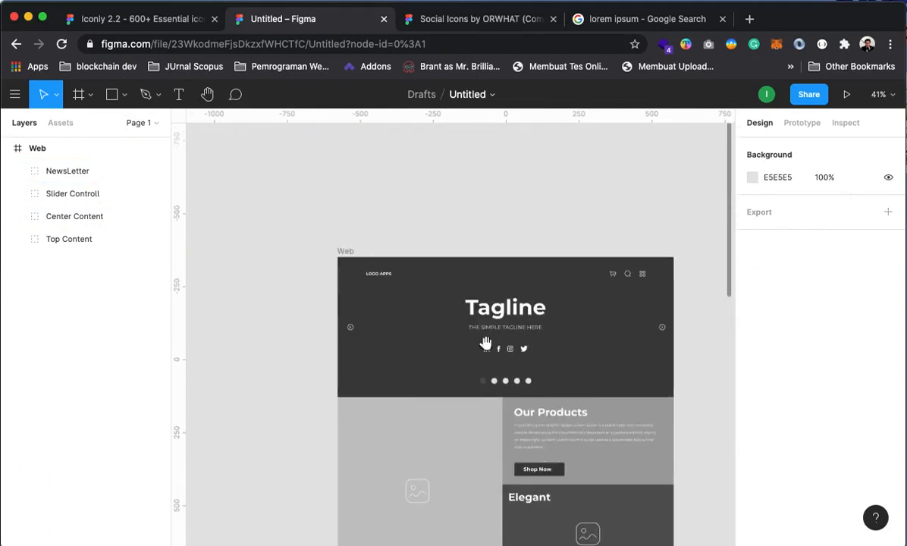
pyautogui.moveTo(480, 378); pyautogui.dragTo(459, 275)
pyautogui.moveTo(485, 413); pyautogui.dragTo(474, 221)
pyautogui.moveTo(456, 418); pyautogui.dragTo(472, 308)
pyautogui.moveTo(413, 360); pyautogui.dragTo(439, 220)
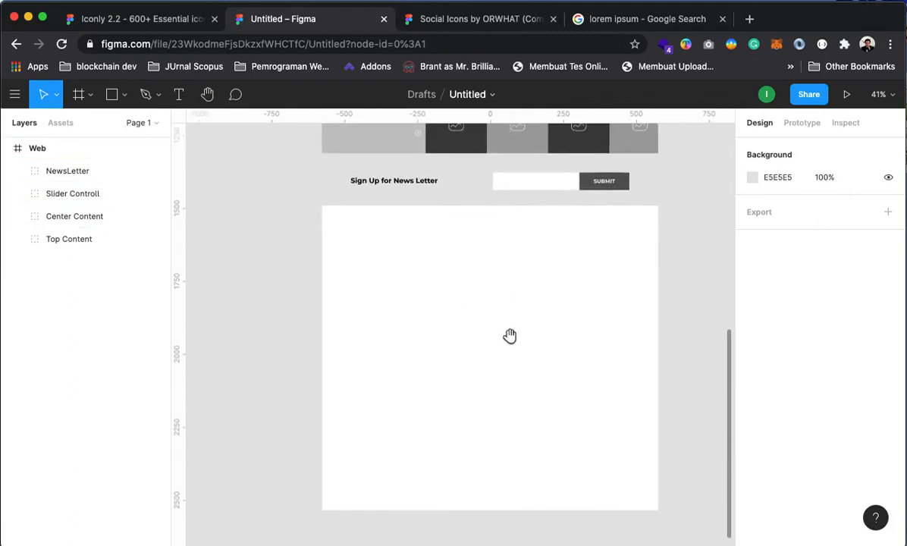
pyautogui.moveTo(510, 336); pyautogui.dragTo(500, 320)
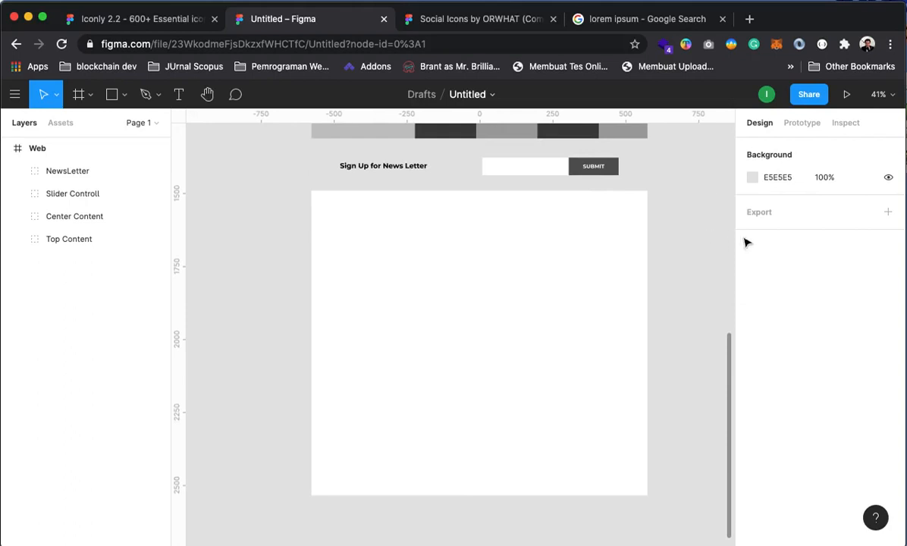
pyautogui.scroll(3, 632, 261)
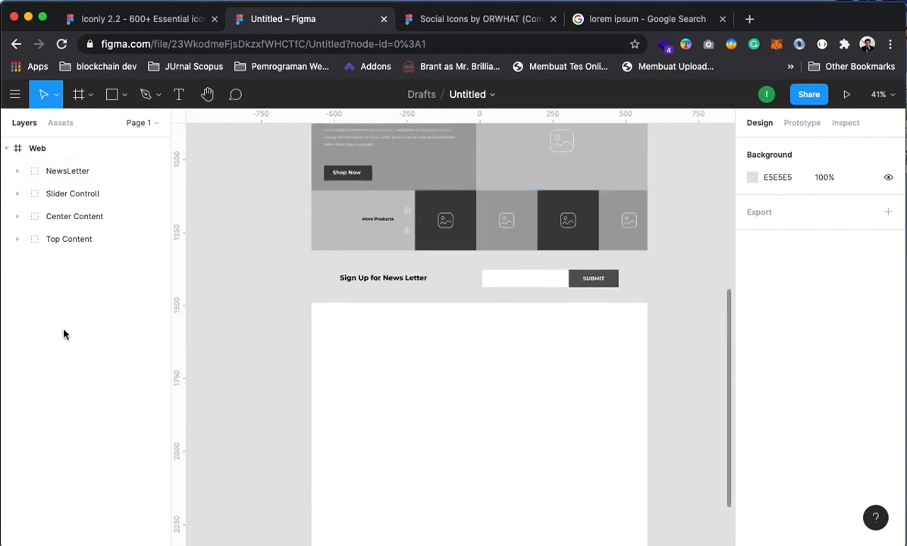
pyautogui.click(110, 94)
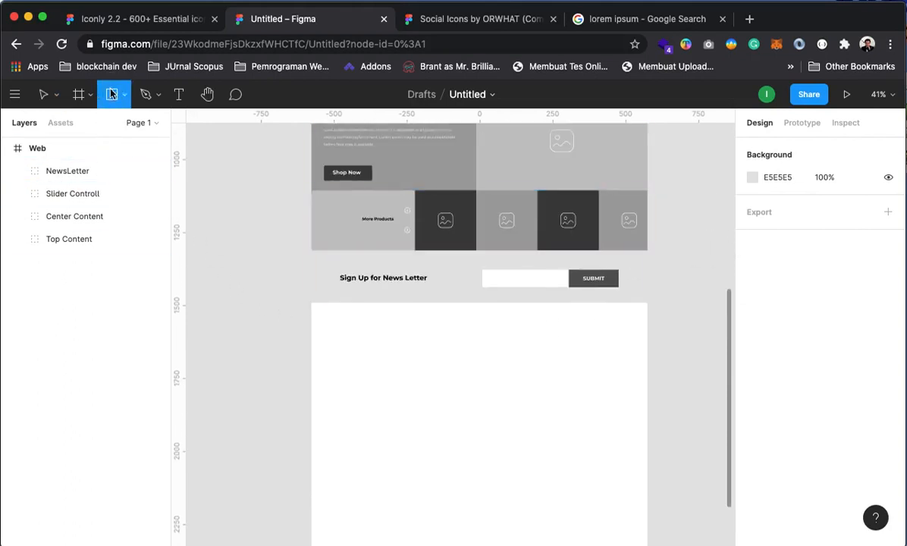
pyautogui.click(337, 338)
pyautogui.moveTo(337, 338); pyautogui.dragTo(581, 346)
pyautogui.click(624, 482)
pyautogui.click(573, 322)
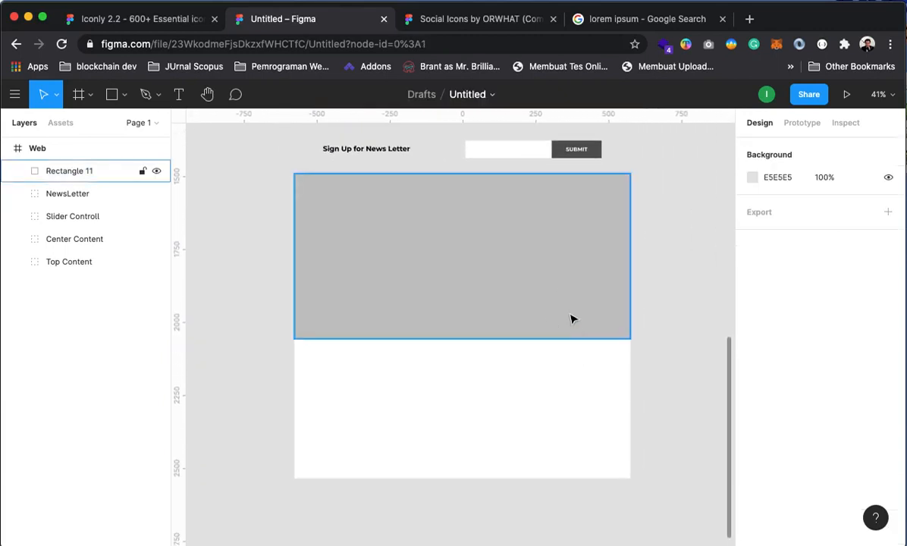
pyautogui.moveTo(499, 341); pyautogui.dragTo(497, 371)
pyautogui.click(665, 340)
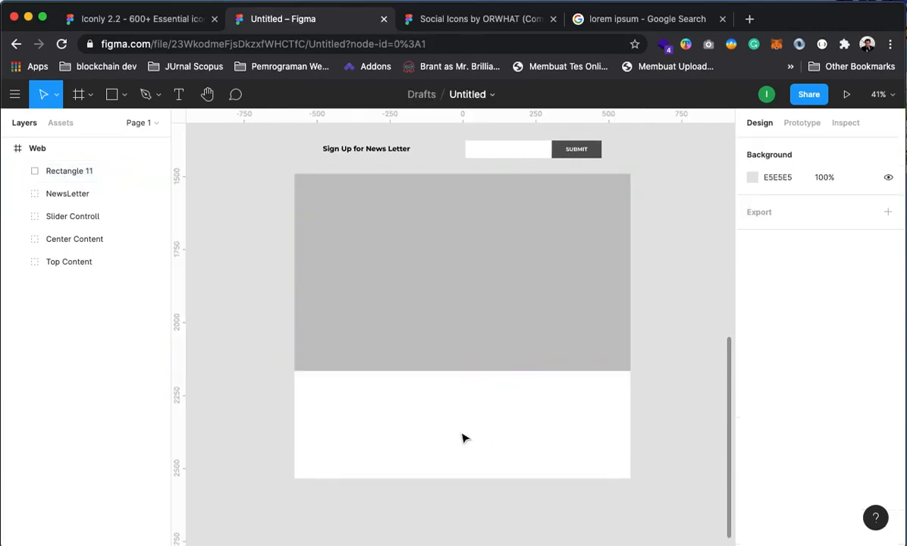
# Draw a full-width 100-high strip at Y 2518 beneath the large block
pyautogui.click(112, 95)
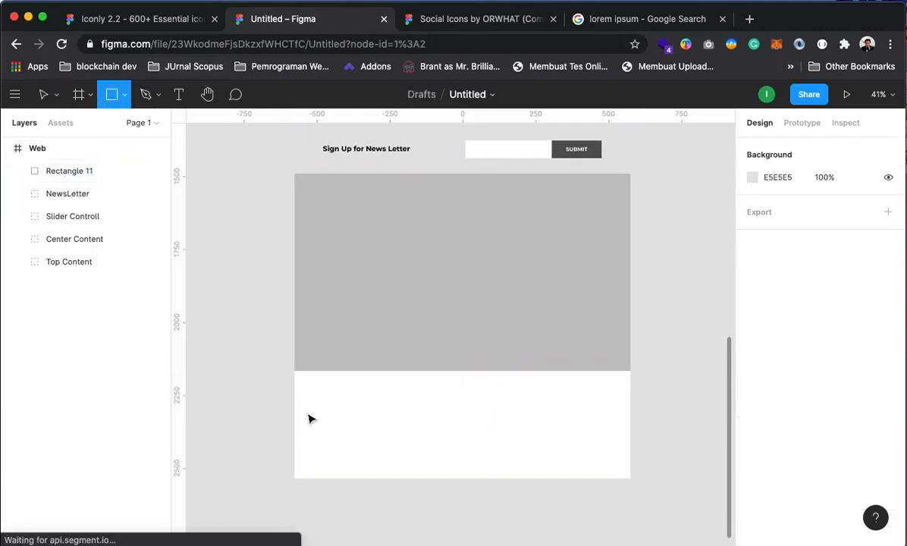
pyautogui.click(307, 411)
pyautogui.moveTo(307, 411); pyautogui.dragTo(633, 402)
pyautogui.click(663, 388)
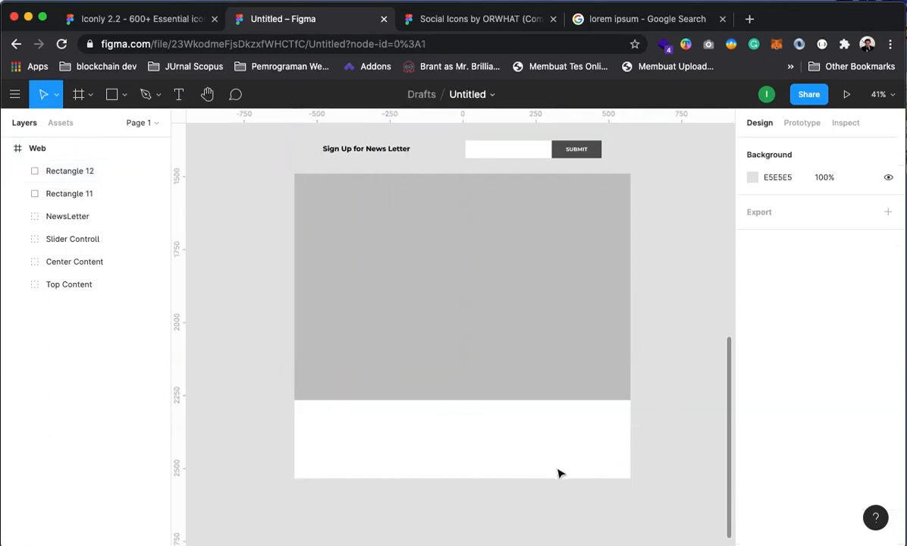
pyautogui.click(362, 380)
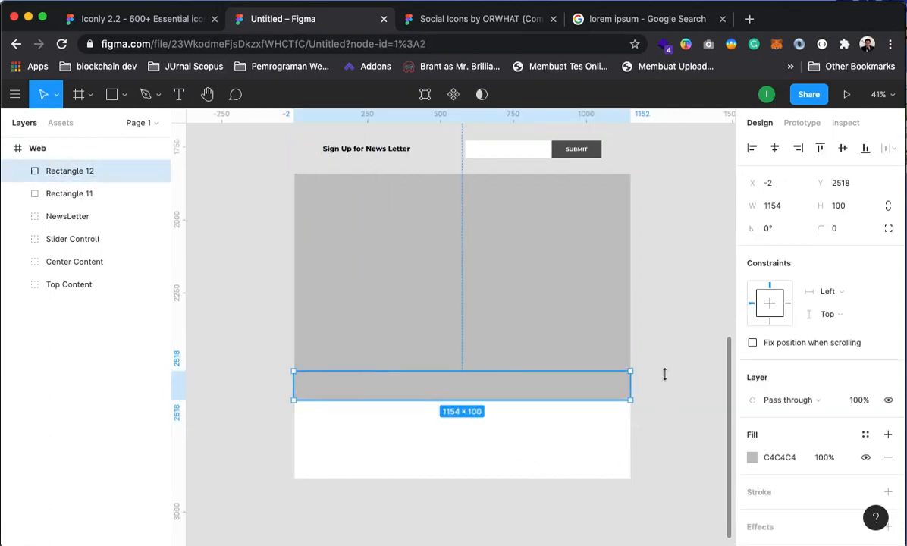
# Fill the large footer block dark navy and make the grey strip slightly taller
pyautogui.click(626, 256)
pyautogui.click(752, 457)
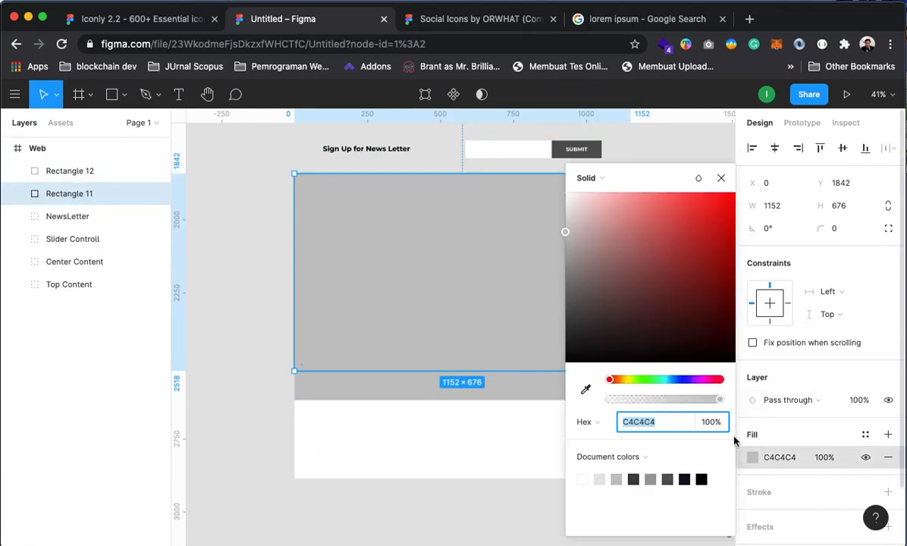
pyautogui.click(686, 477)
pyautogui.click(223, 279)
pyautogui.click(561, 401)
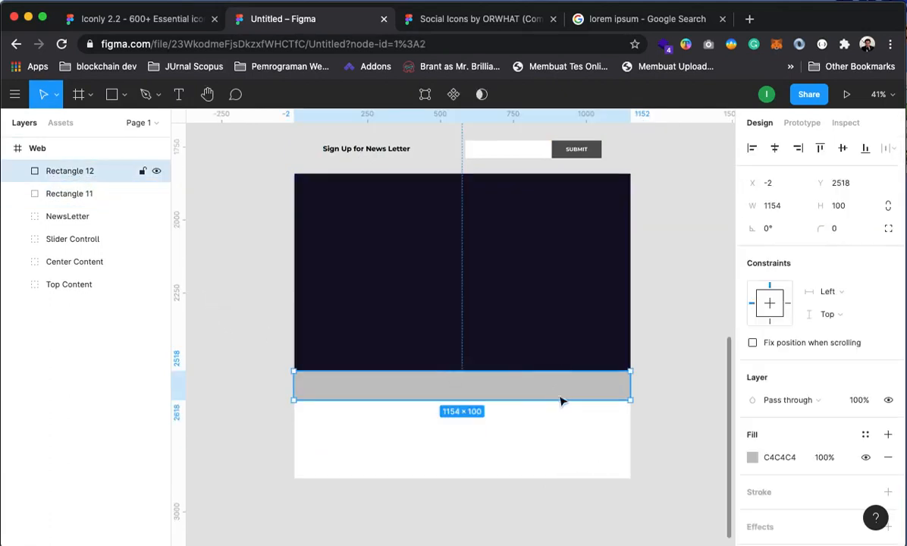
pyautogui.moveTo(456, 402); pyautogui.dragTo(456, 404)
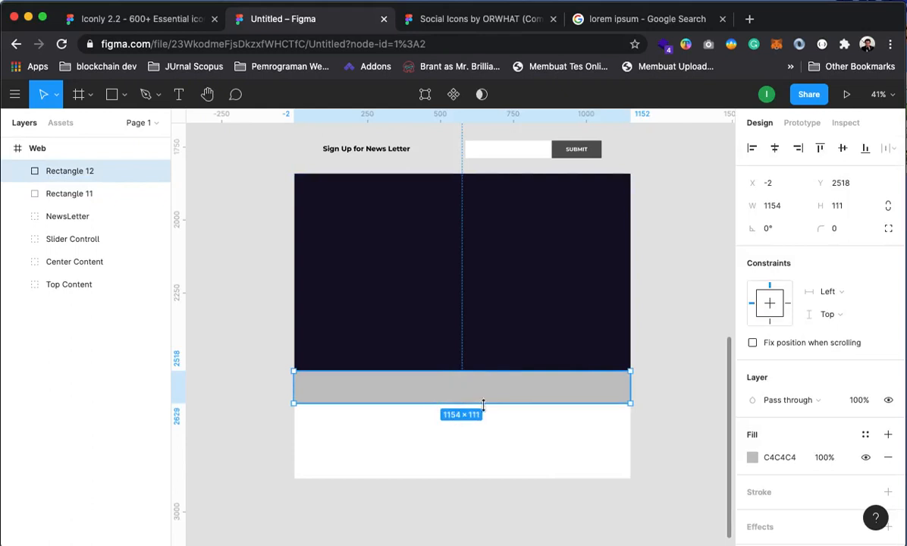
pyautogui.click(563, 461)
# Shorten the Web frame to 2629 high, ending at the grey strip
pyautogui.click(34, 148)
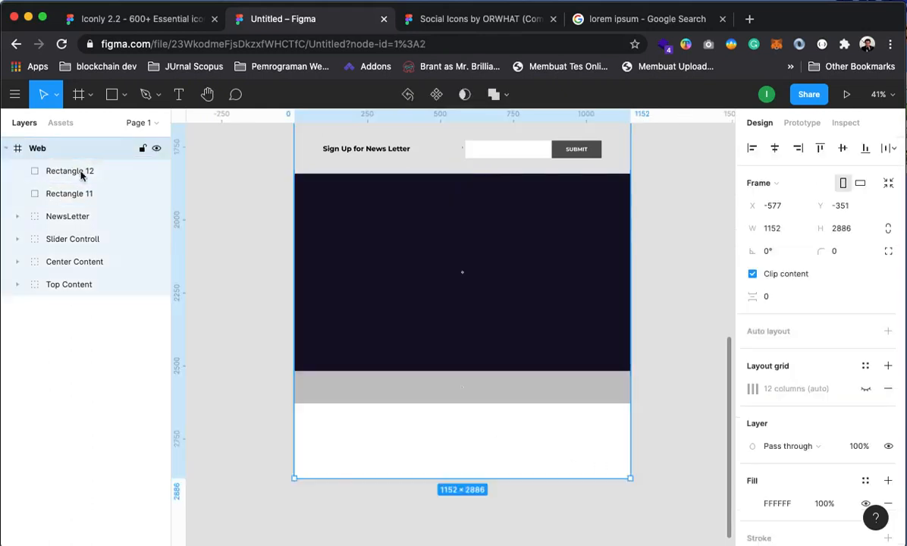
pyautogui.moveTo(473, 457); pyautogui.dragTo(485, 404)
pyautogui.moveTo(551, 342); pyautogui.dragTo(555, 492)
pyautogui.moveTo(563, 274); pyautogui.dragTo(570, 348)
pyautogui.moveTo(539, 263); pyautogui.dragTo(545, 433)
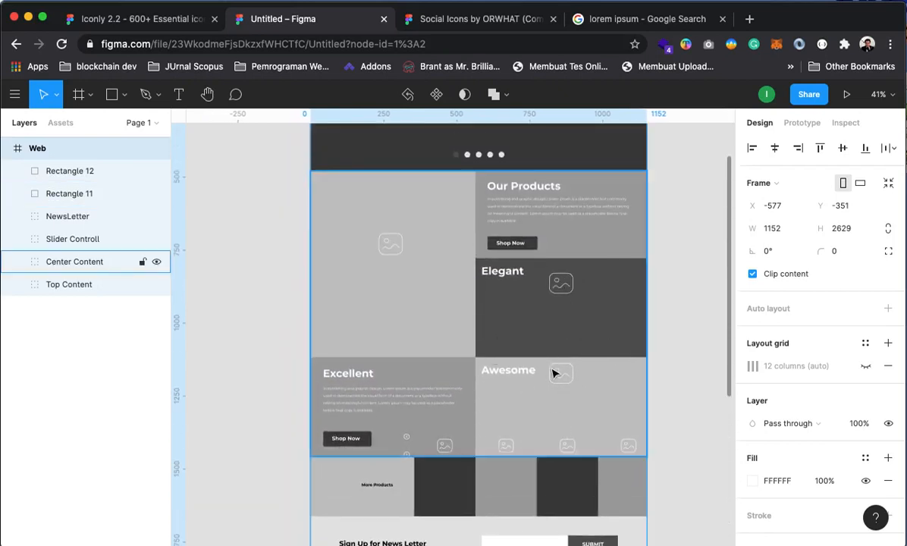
pyautogui.click(676, 356)
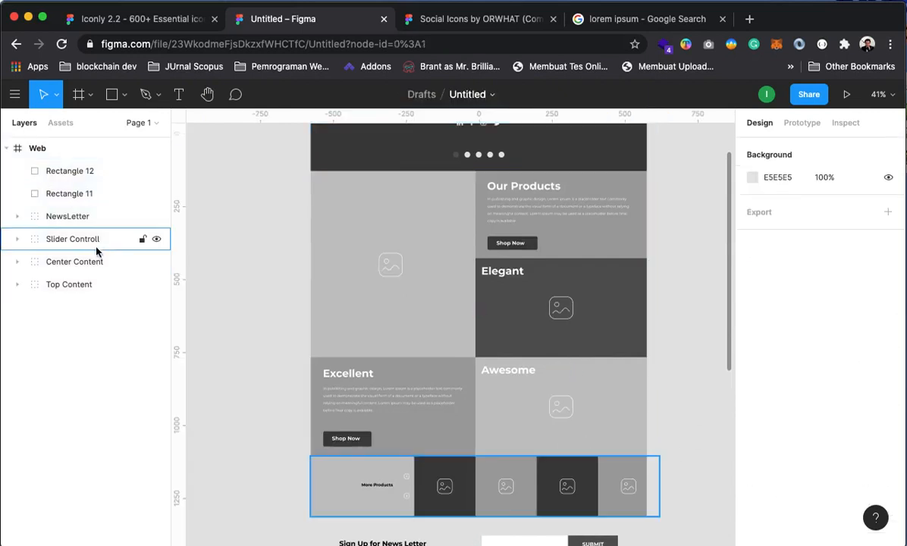
pyautogui.click(64, 217)
pyautogui.keyDown('shift'); pyautogui.click(67, 285); pyautogui.keyUp('shift')
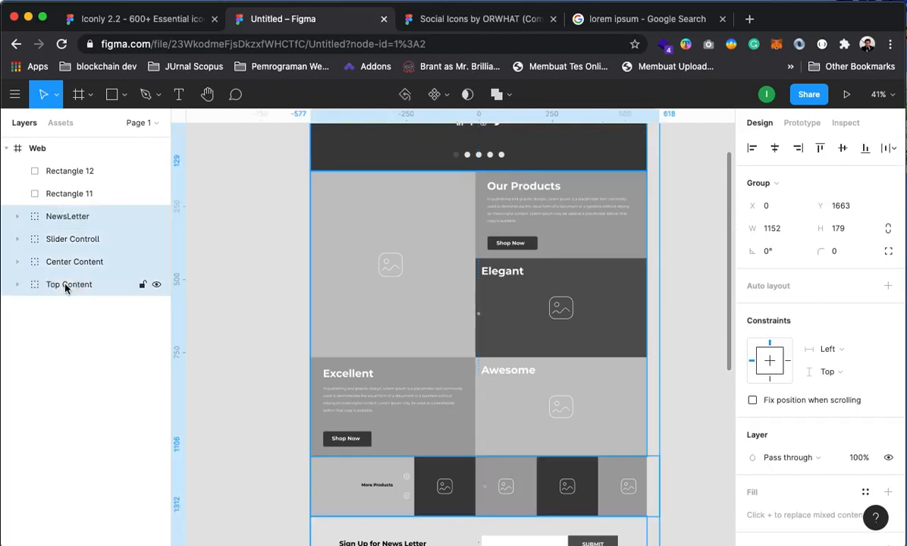
# Move the four section groups above Web and trim Web to end at the grey bar
pyautogui.moveTo(76, 216); pyautogui.dragTo(67, 146)
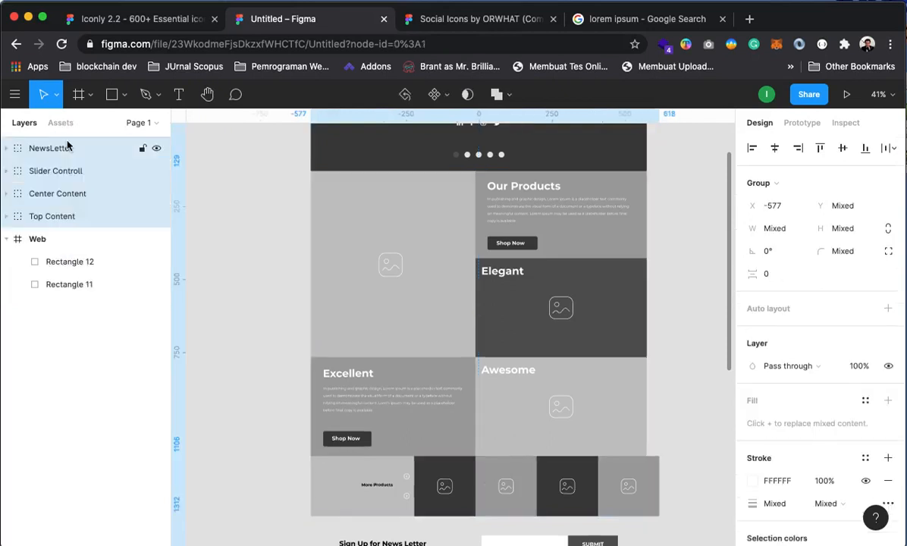
pyautogui.scroll(-5, 343, 331)
pyautogui.click(674, 439)
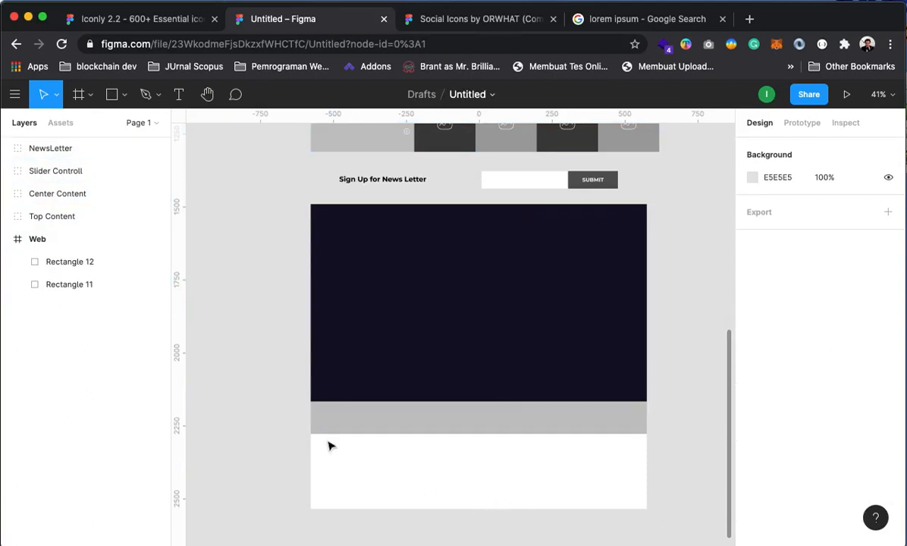
pyautogui.click(53, 239)
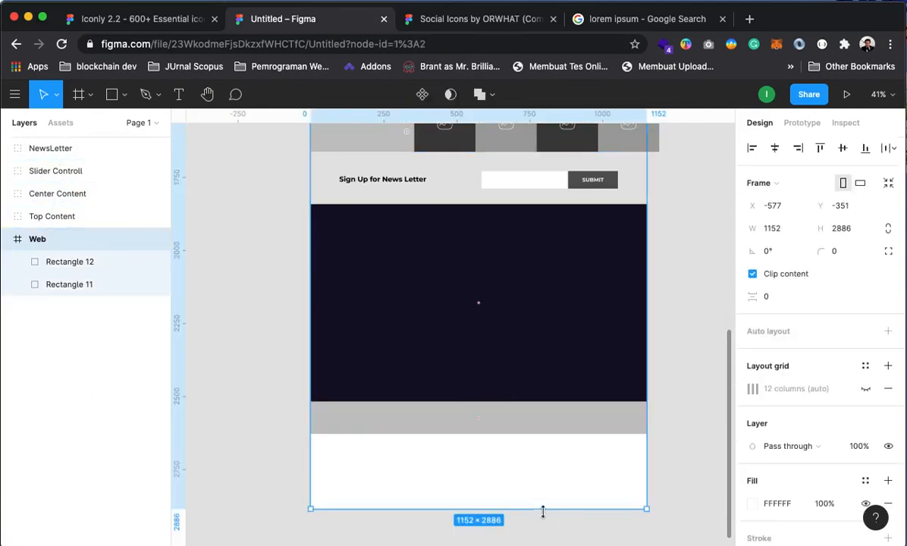
pyautogui.moveTo(542, 512); pyautogui.dragTo(531, 435)
pyautogui.click(657, 396)
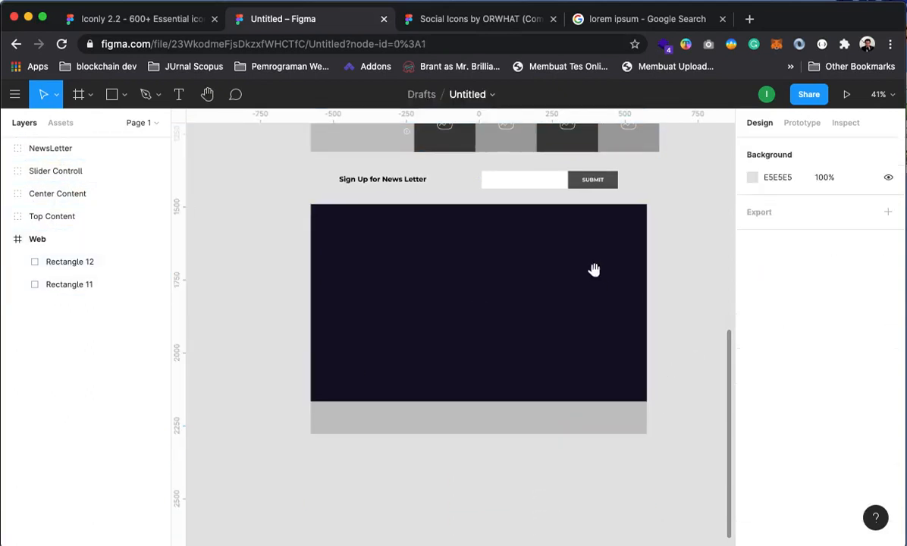
# Nest NewsLetter, Slider Controll, Center Content and Top Content inside Web above the footer rectangles
pyautogui.scroll(10, 592, 269)
pyautogui.click(46, 150)
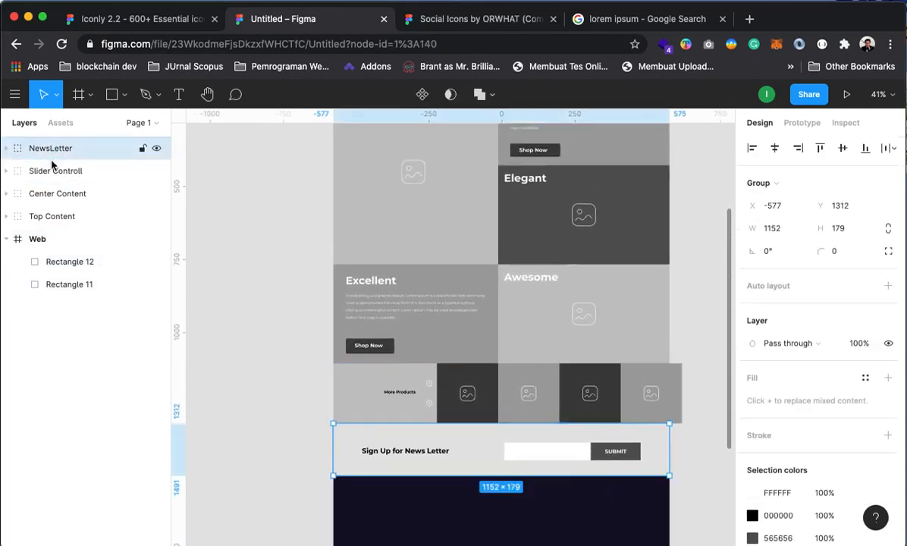
pyautogui.keyDown('shift'); pyautogui.click(54, 217); pyautogui.keyUp('shift')
pyautogui.moveTo(54, 218); pyautogui.dragTo(54, 297)
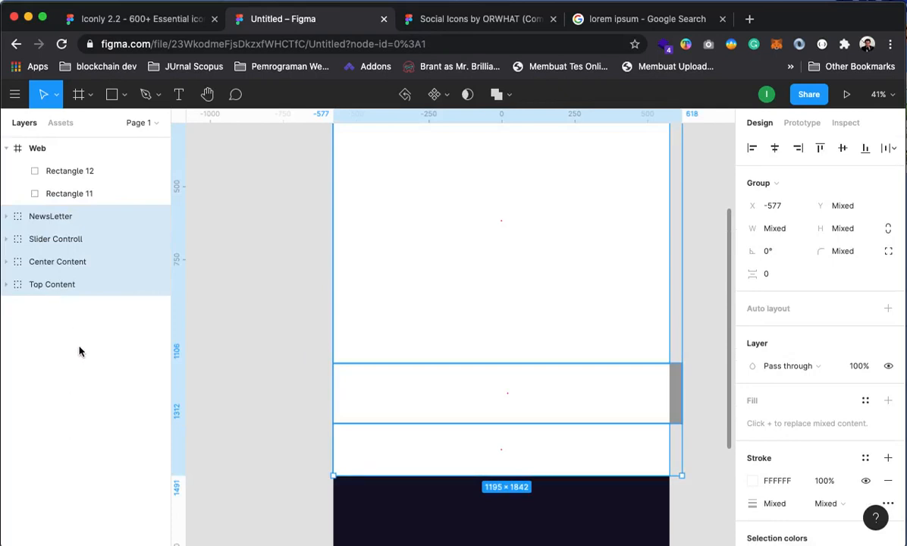
pyautogui.moveTo(56, 218); pyautogui.dragTo(62, 227)
pyautogui.press('super+z')
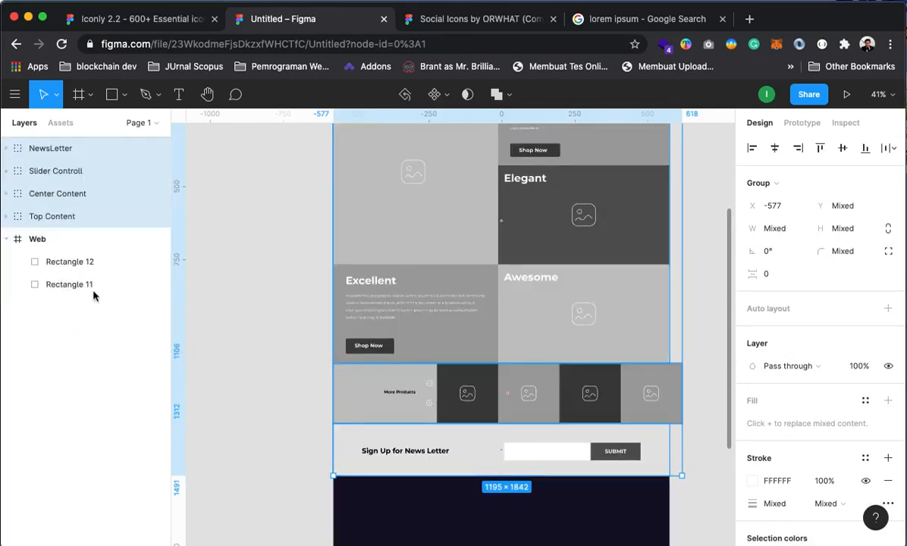
pyautogui.moveTo(63, 228); pyautogui.dragTo(114, 250)
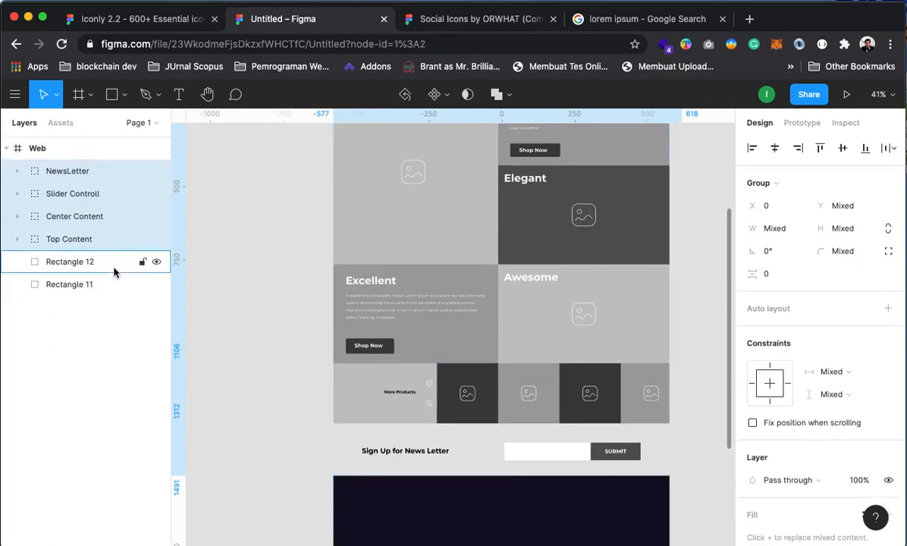
pyautogui.click(62, 268)
# Select Rectangle 8 inside the NewsLetter group and lighten its fill from E5E5E5 to F8F3F3
pyautogui.keyDown('shift'); pyautogui.click(61, 280); pyautogui.keyUp('shift')
pyautogui.click(67, 263)
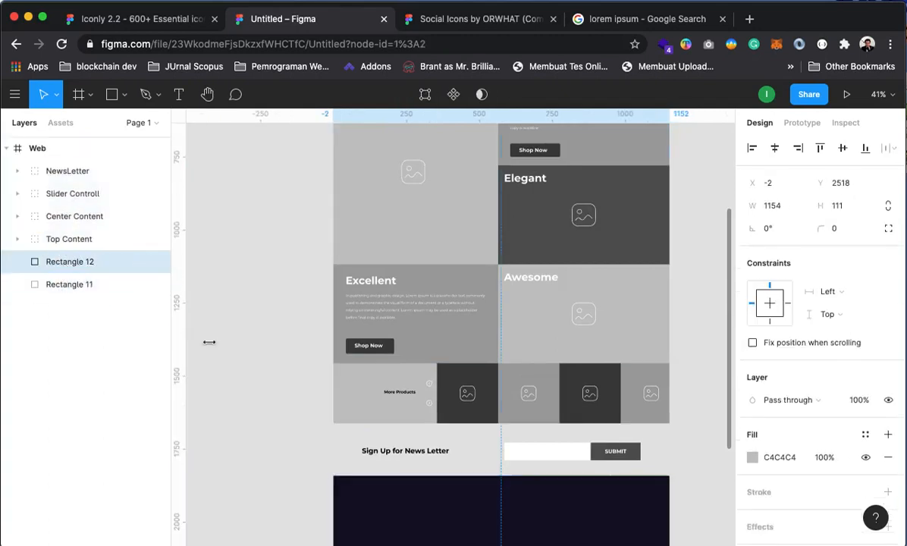
pyautogui.scroll(-2, 562, 377)
pyautogui.click(698, 374)
pyautogui.moveTo(458, 308)
pyautogui.mouseDown()
pyautogui.moveTo(457, 327)
pyautogui.moveTo(435, 290)
pyautogui.moveTo(445, 303)
pyautogui.mouseUp()
pyautogui.click(328, 352)
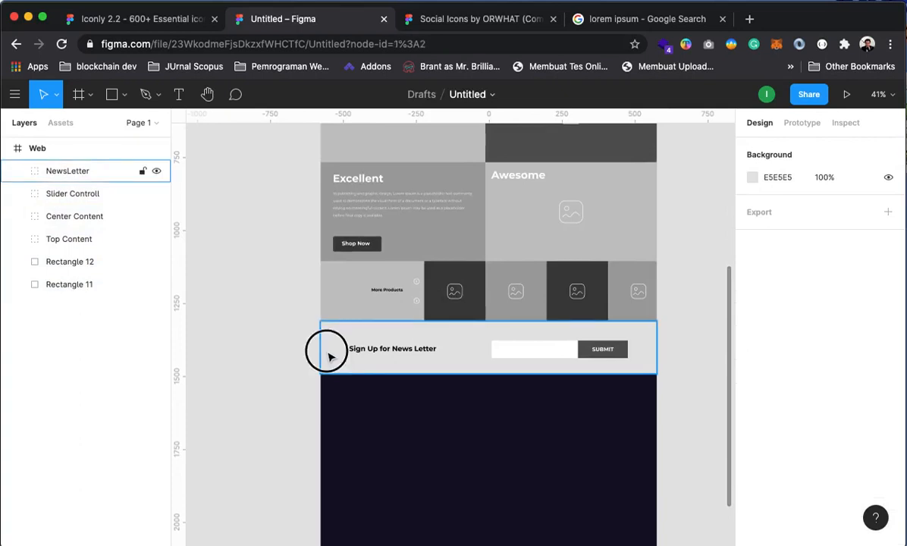
pyautogui.click(17, 173)
pyautogui.click(34, 284)
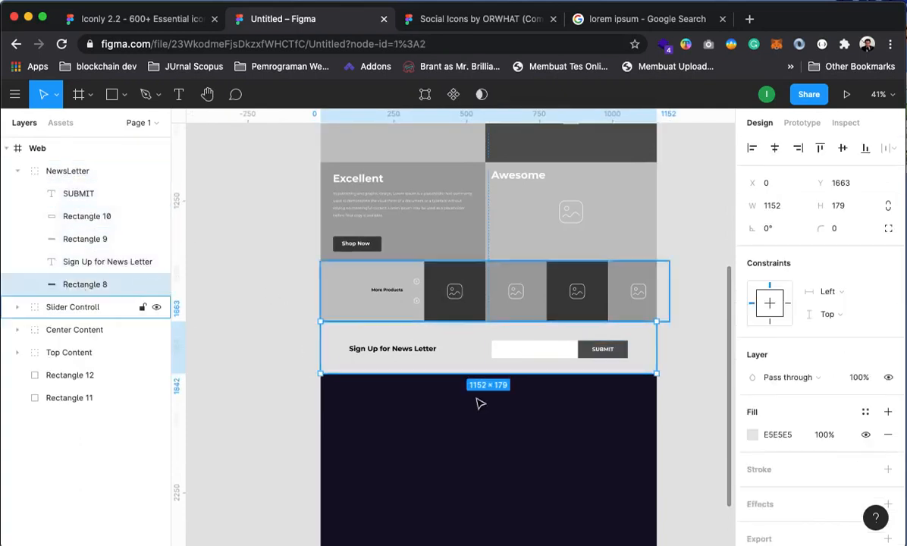
pyautogui.click(753, 434)
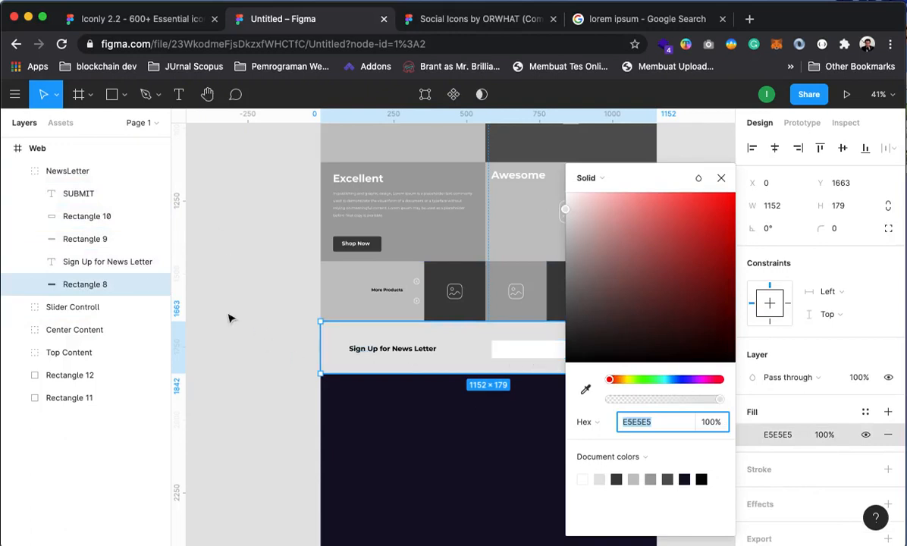
pyautogui.moveTo(562, 207)
pyautogui.mouseDown()
pyautogui.moveTo(564, 197)
pyautogui.moveTo(575, 206)
pyautogui.moveTo(561, 189)
pyautogui.mouseUp()
pyautogui.click(278, 299)
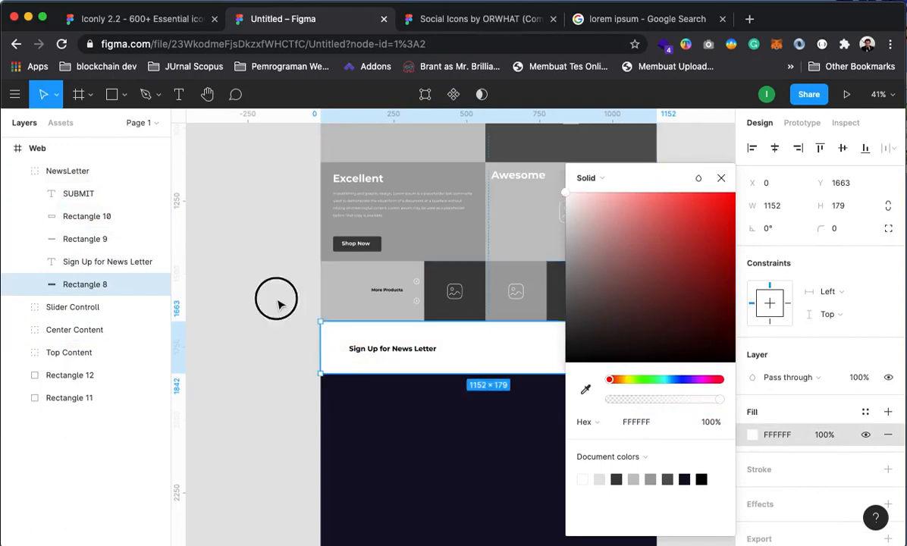
# Add a stroke to the white input box Rectangle 9 and colour it a grey document colour
pyautogui.click(81, 217)
pyautogui.click(80, 239)
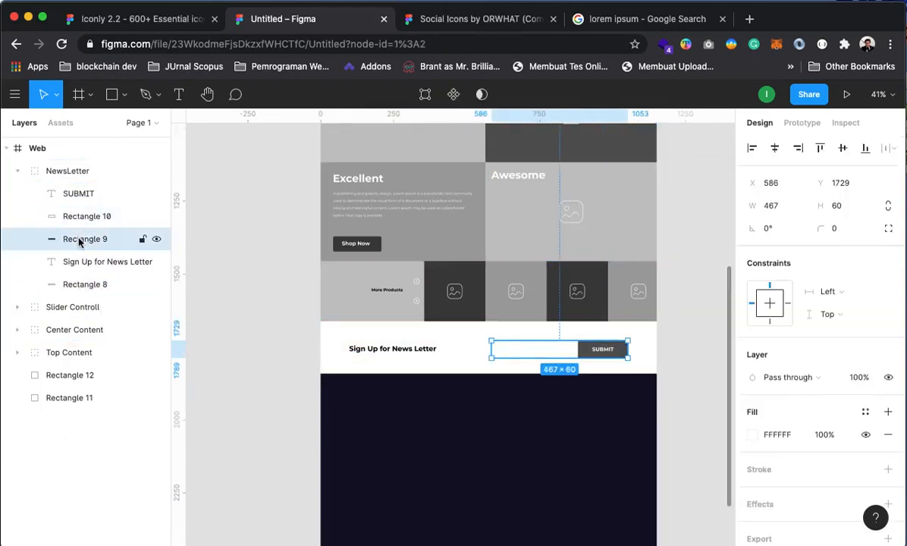
pyautogui.click(886, 470)
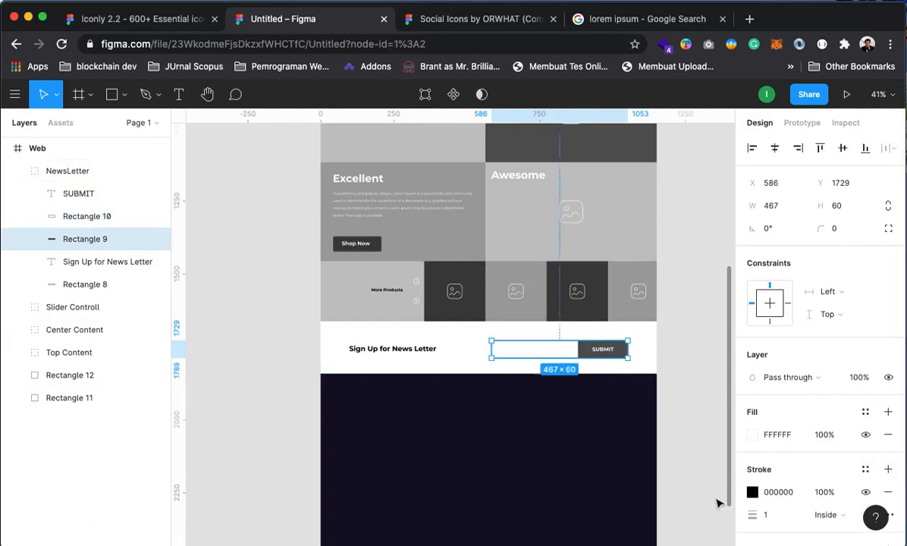
pyautogui.click(702, 410)
pyautogui.scroll(10, 544, 356)
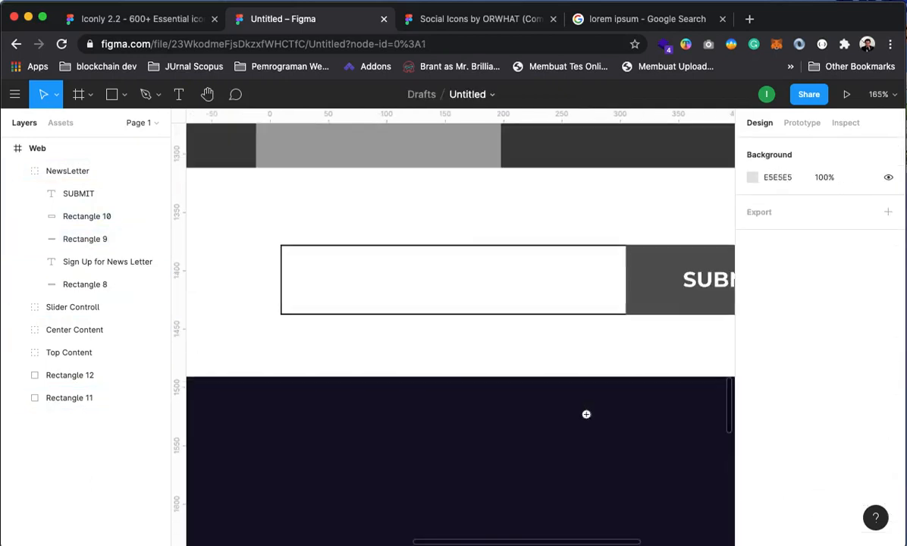
pyautogui.click(84, 239)
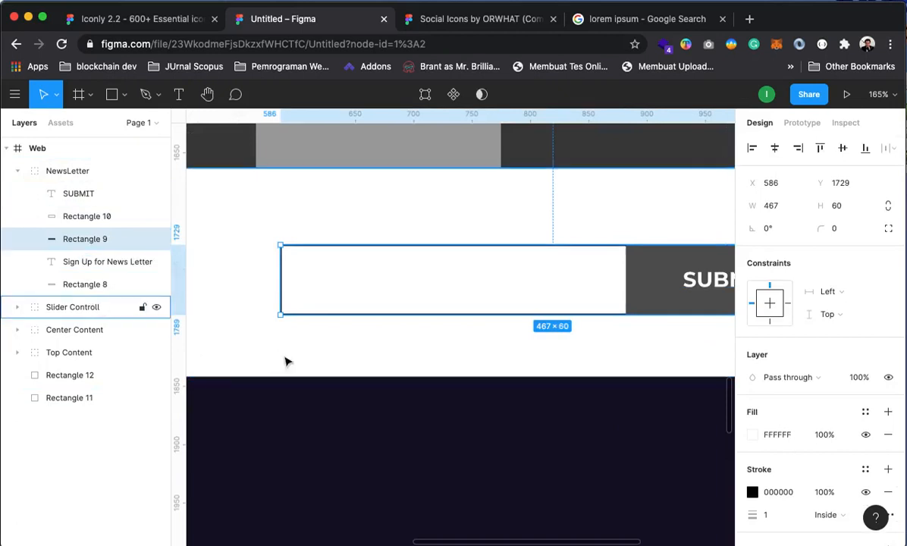
pyautogui.click(752, 492)
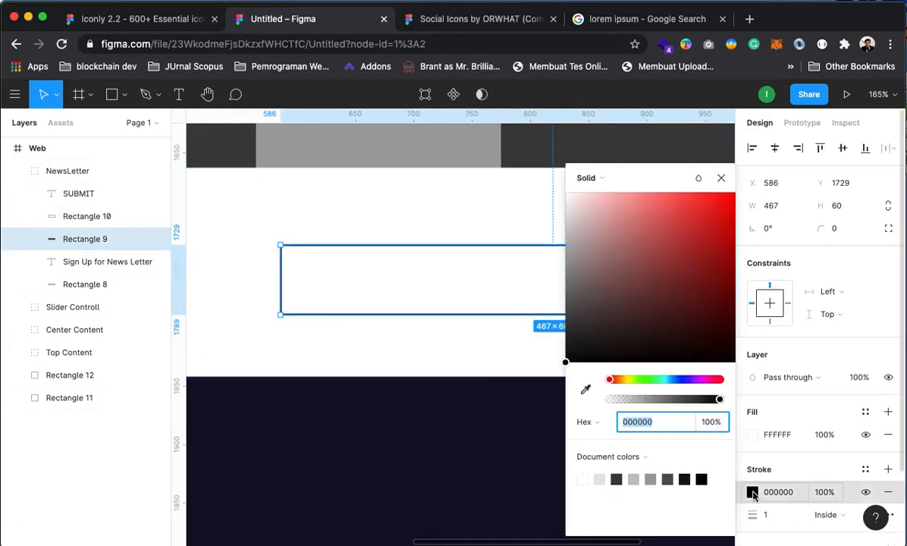
pyautogui.click(650, 478)
pyautogui.click(251, 212)
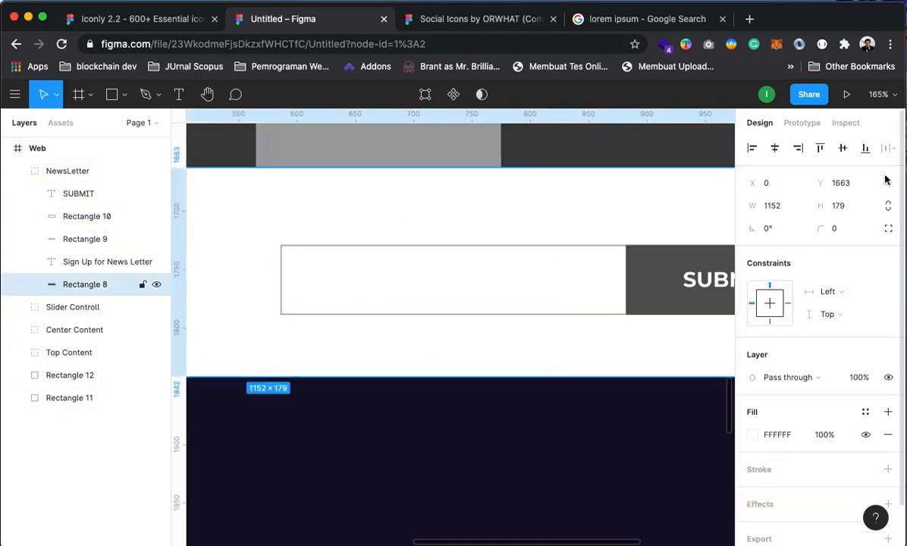
# Zoom out to view the whole page, collapse the NewsLetter group, and zoom in on the footer
pyautogui.keyDown('alt'); pyautogui.click(491, 239); pyautogui.keyUp('alt')
pyautogui.keyDown('alt'); pyautogui.click(556, 300); pyautogui.keyUp('alt')
pyautogui.keyDown('alt'); pyautogui.click(533, 358); pyautogui.keyUp('alt')
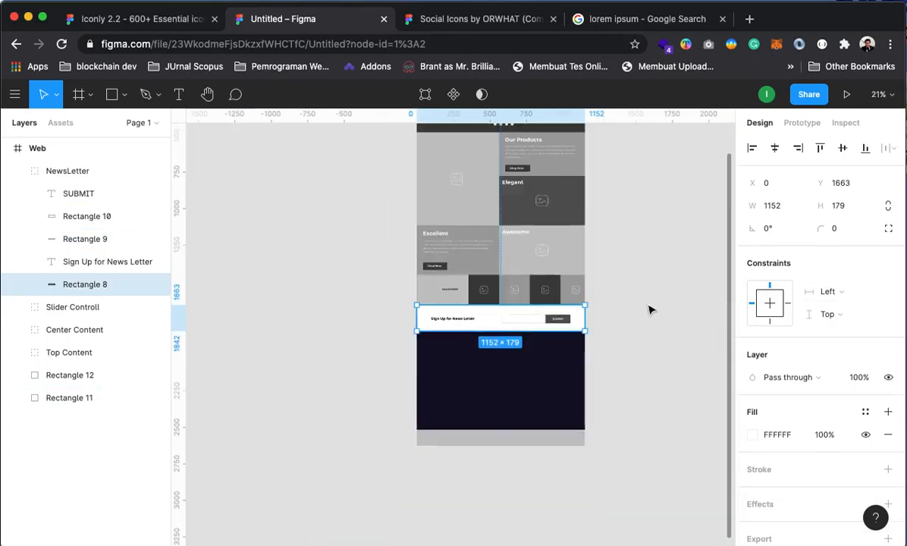
pyautogui.click(656, 282)
pyautogui.moveTo(552, 354); pyautogui.dragTo(574, 334)
pyautogui.click(17, 173)
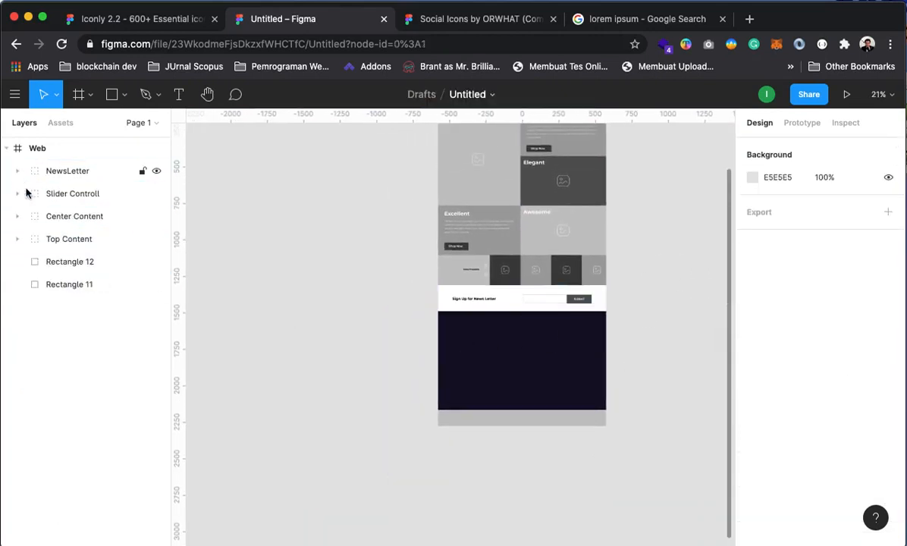
pyautogui.click(40, 260)
pyautogui.click(67, 285)
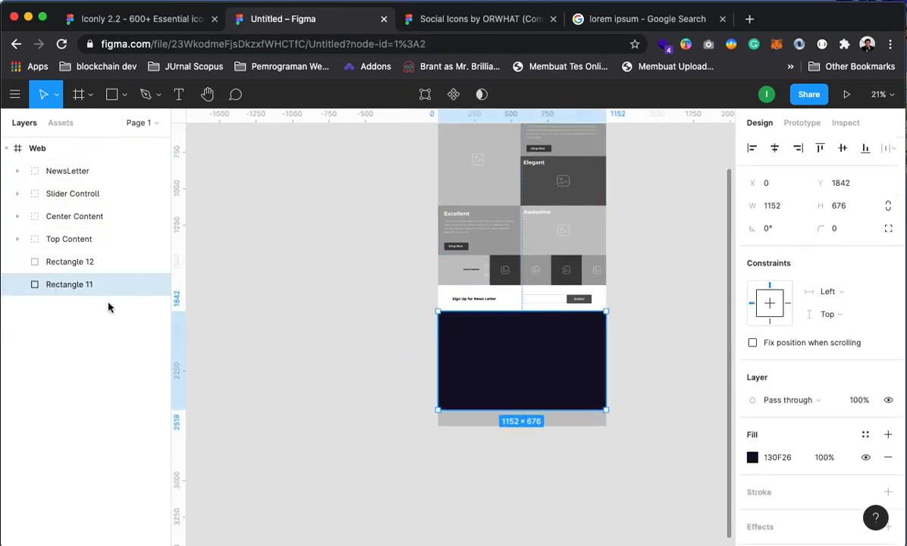
pyautogui.click(412, 379)
pyautogui.press('z')
pyautogui.click(522, 421)
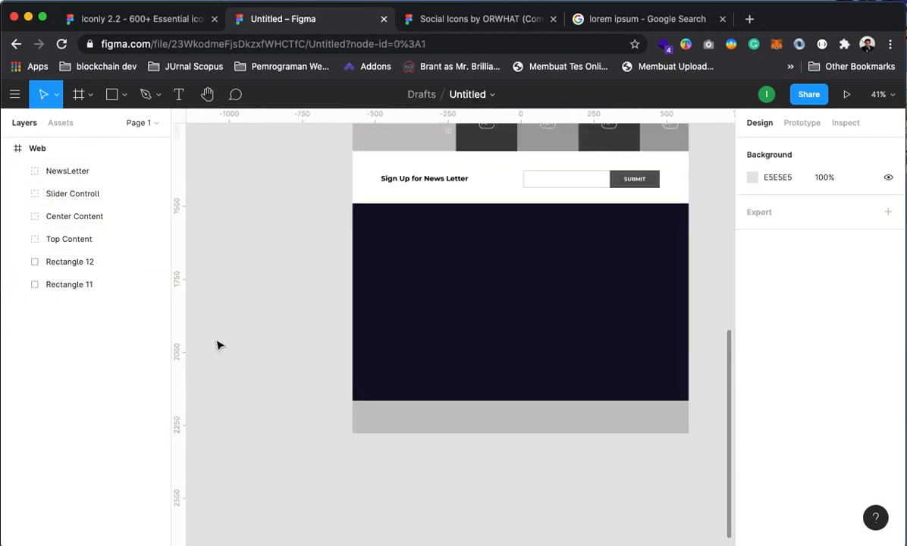
pyautogui.click(180, 95)
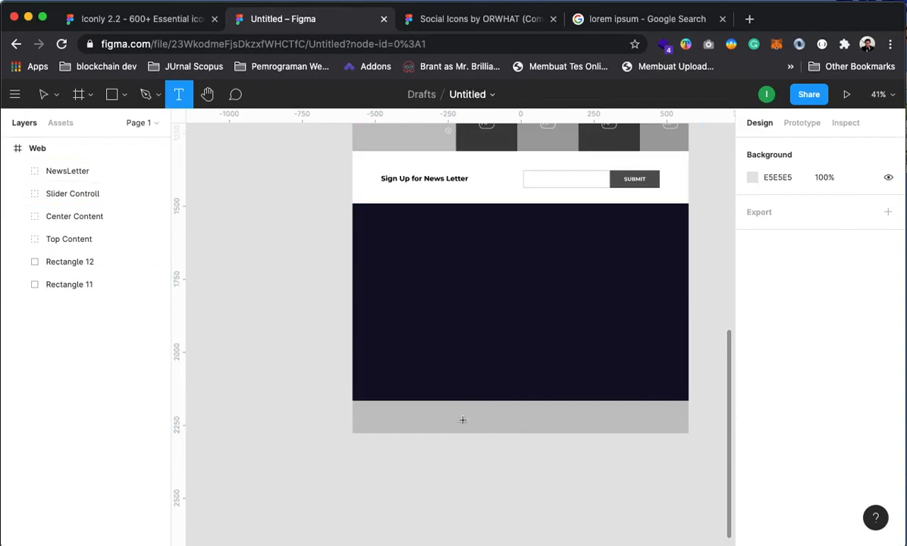
# Search Google for 'copyright symbol' in a new tab and select the © character in the results
pyautogui.click(747, 19)
pyautogui.write('copy')
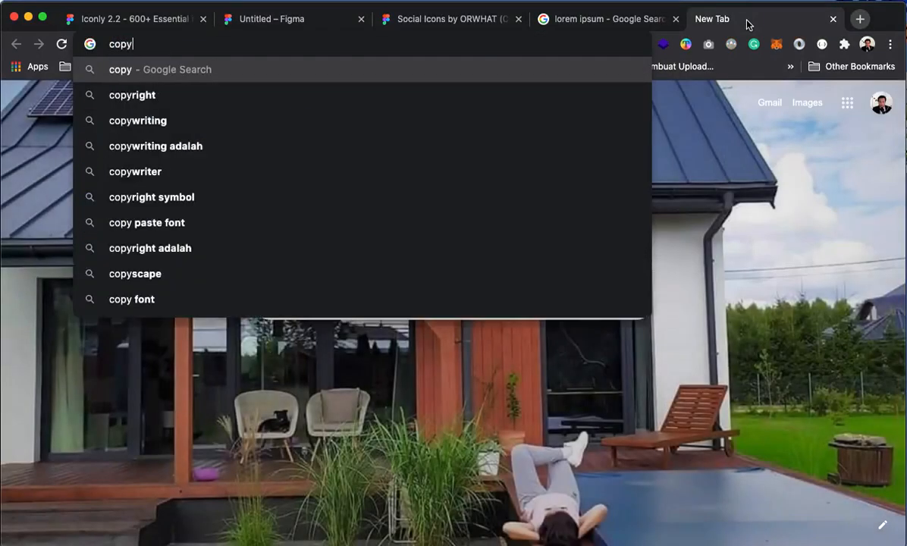
pyautogui.write('rig')
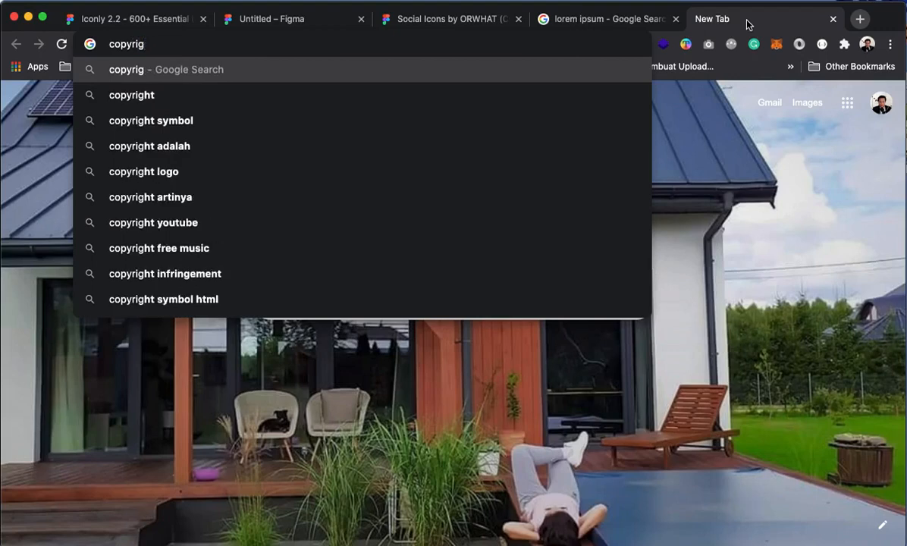
pyautogui.press('Down')
pyautogui.press('Down')
pyautogui.press('Return')
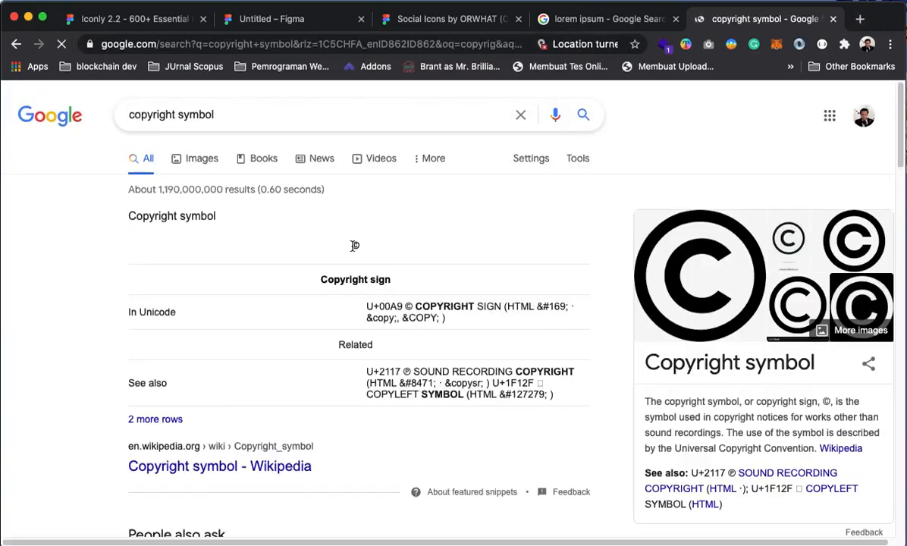
pyautogui.doubleClick(356, 244)
pyautogui.hotkey('ctrl', 'c')
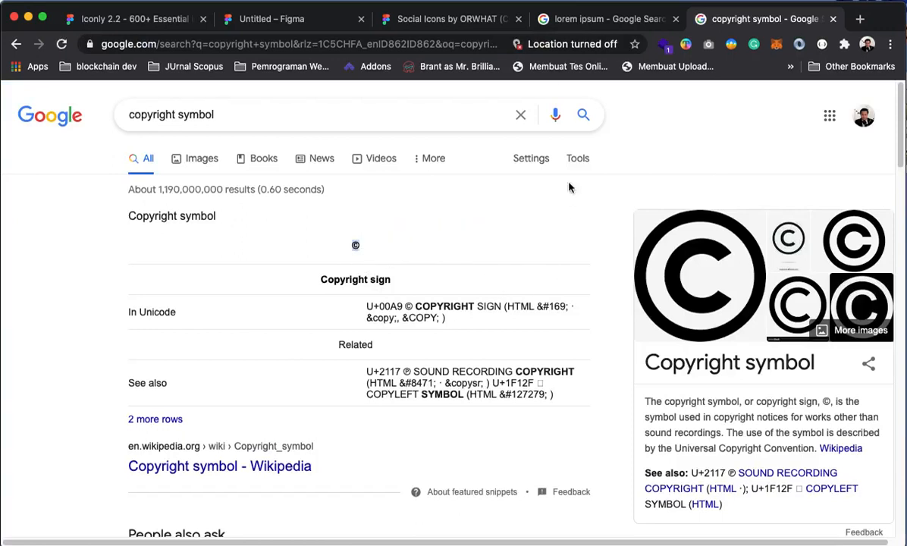
pyautogui.click(265, 18)
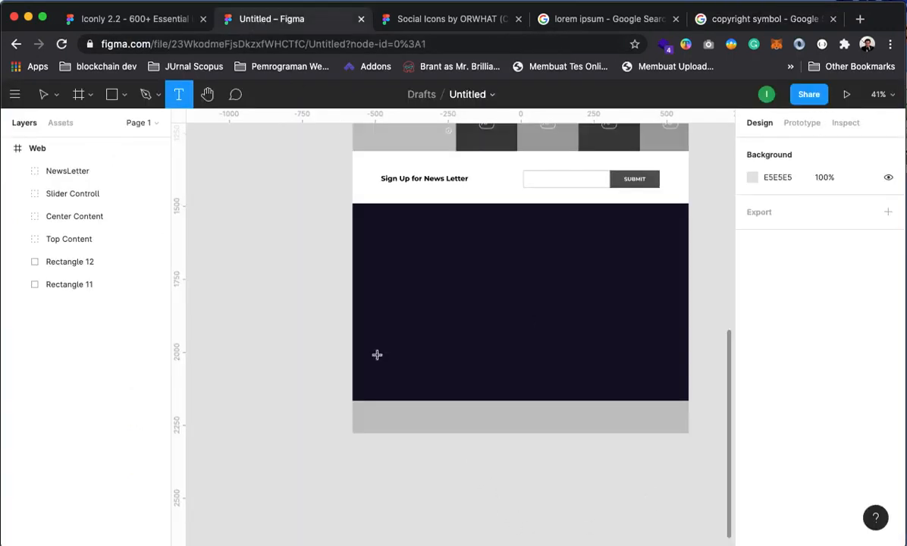
# Paste © into a new text layer in the grey strip and extend it to '© 2021 Stikom Yos. All rights reserved'
pyautogui.click(180, 94)
pyautogui.click(479, 423)
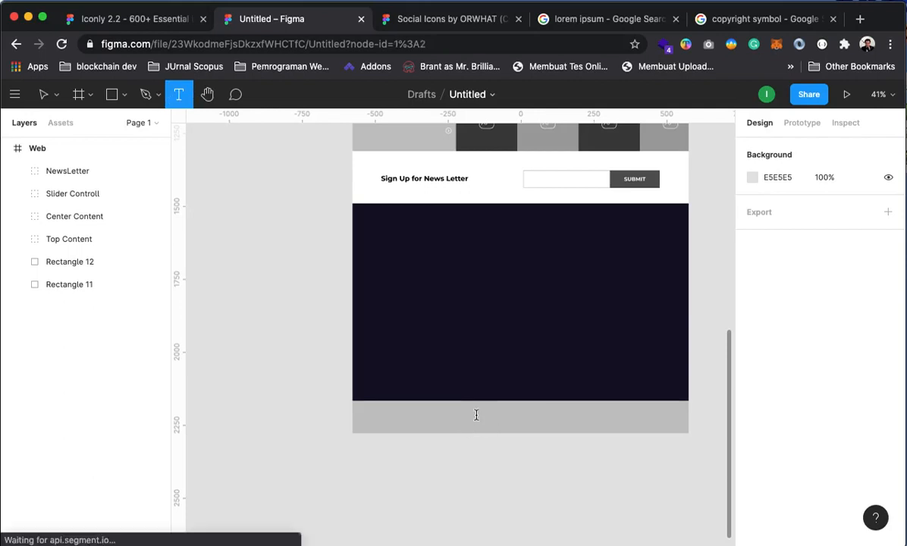
pyautogui.hotkey('ctrl', 'v')
pyautogui.press('Escape')
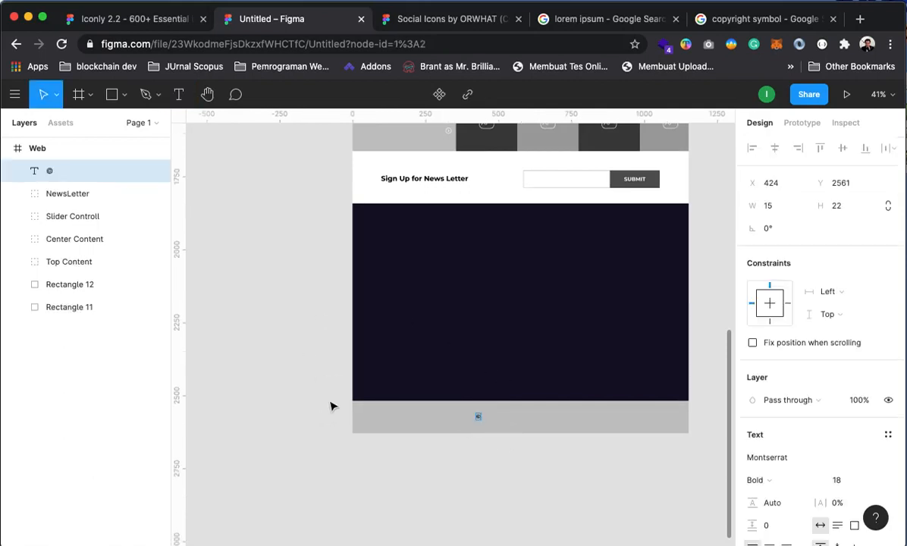
pyautogui.scroll(10, 494, 420)
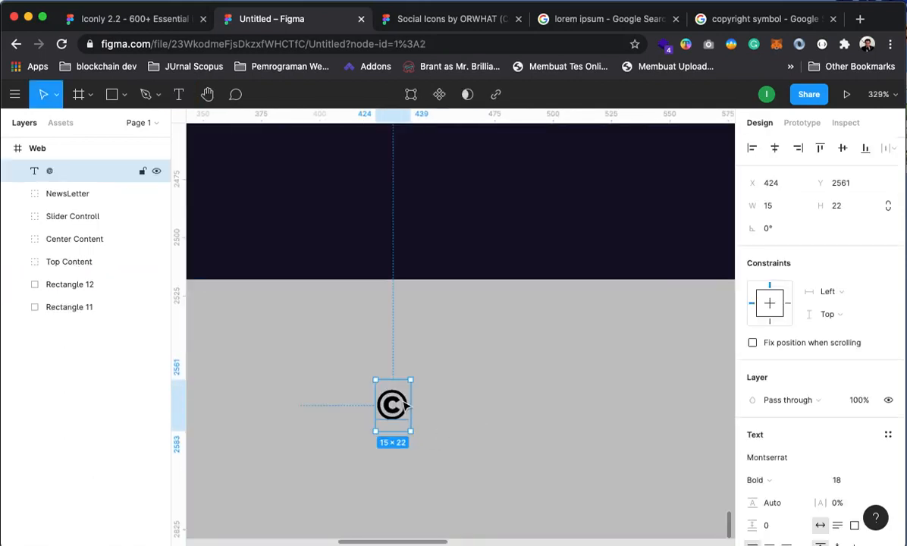
pyautogui.doubleClick(404, 407)
pyautogui.click(380, 400)
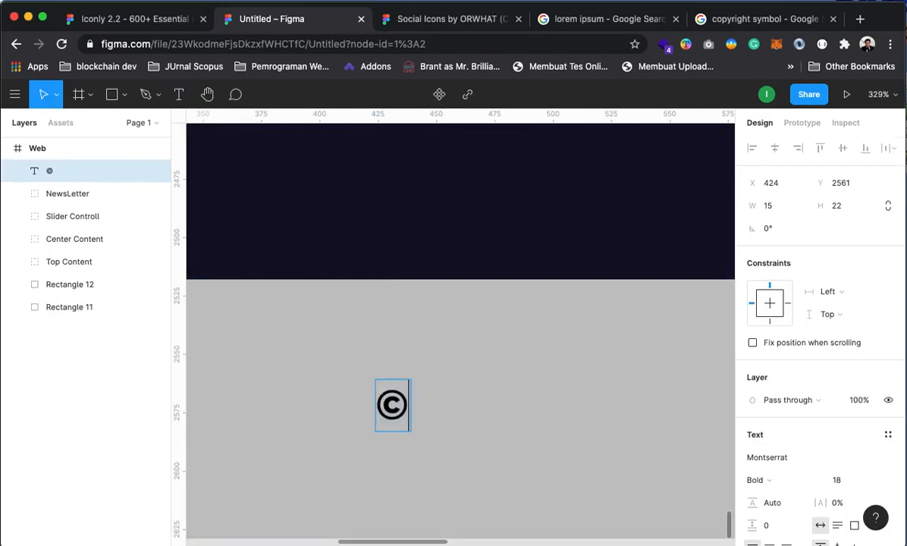
pyautogui.write('2021 I')
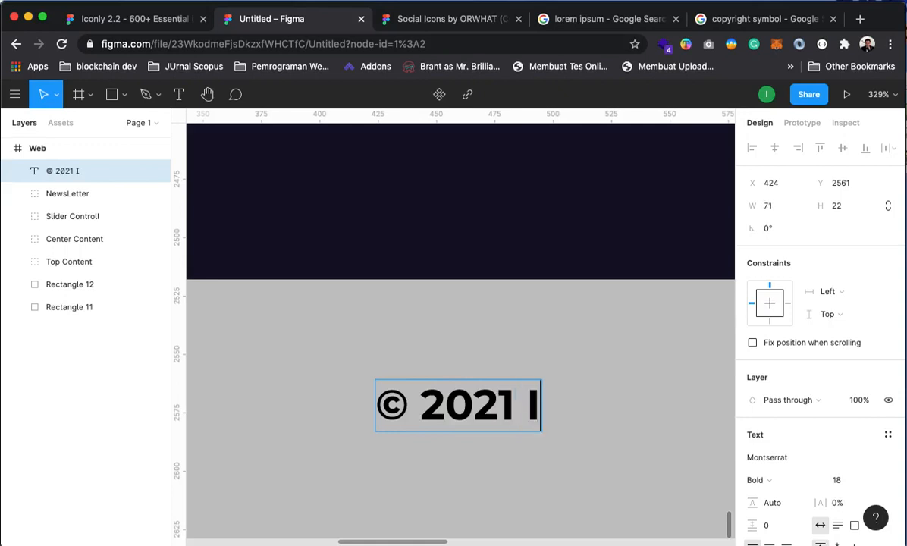
pyautogui.press('BackSpace')
pyautogui.write('S')
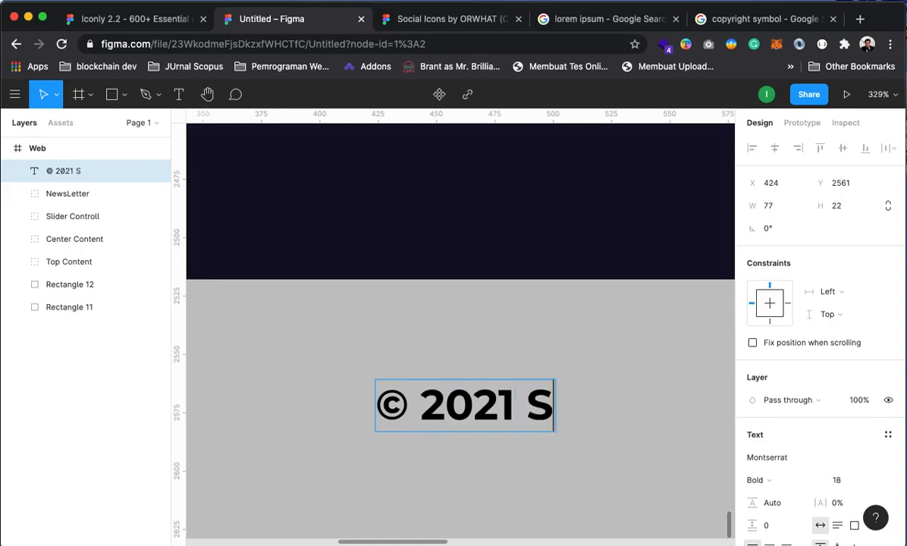
pyautogui.write('tikom Yo')
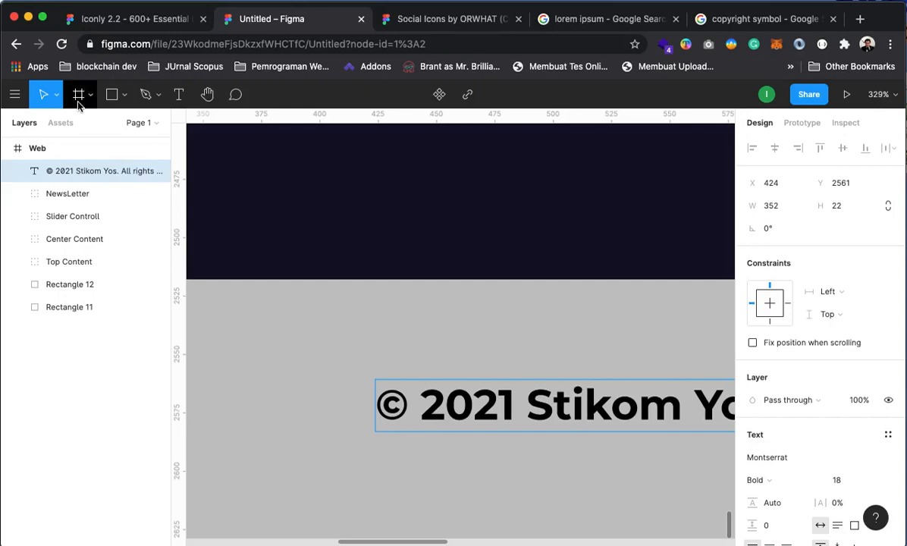
pyautogui.press('Escape')
# Centre the copyright line horizontally within the grey strip
pyautogui.press('z')
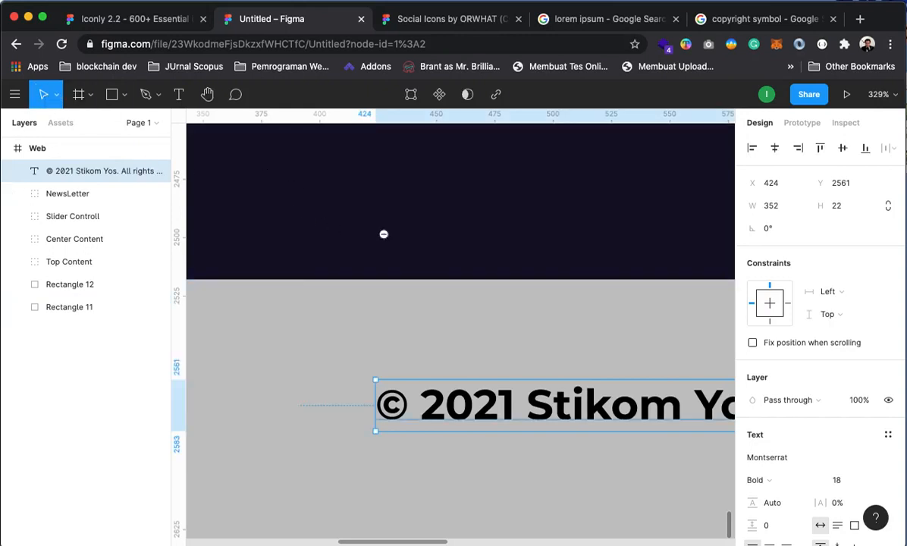
pyautogui.keyDown('alt'); pyautogui.click(411, 252); pyautogui.keyUp('alt')
pyautogui.keyDown('alt'); pyautogui.click(420, 263); pyautogui.keyUp('alt')
pyautogui.click(586, 435)
pyautogui.moveTo(572, 308); pyautogui.dragTo(553, 305)
pyautogui.click(562, 417)
# Move the copyright text beside Rectangle 12 in Layers and group the two layers
pyautogui.press('z')
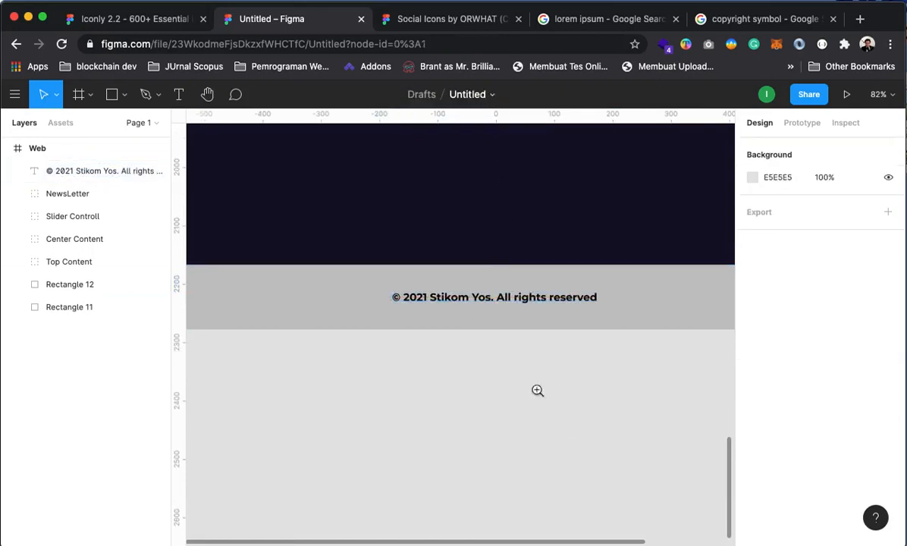
pyautogui.keyDown('alt'); pyautogui.click(536, 391); pyautogui.keyUp('alt')
pyautogui.keyDown('alt'); pyautogui.click(526, 340); pyautogui.keyUp('alt')
pyautogui.click(527, 311)
pyautogui.click(526, 312)
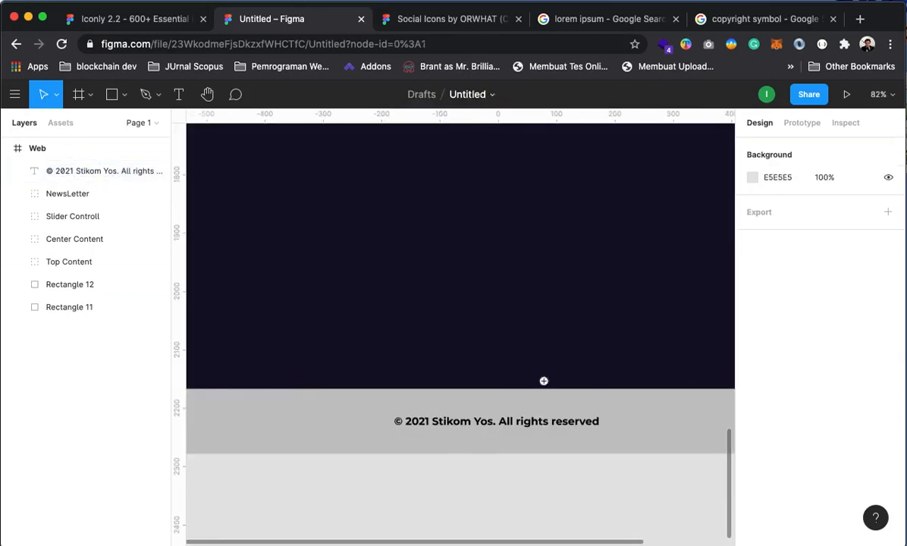
pyautogui.keyDown('alt'); pyautogui.click(548, 388); pyautogui.keyUp('alt')
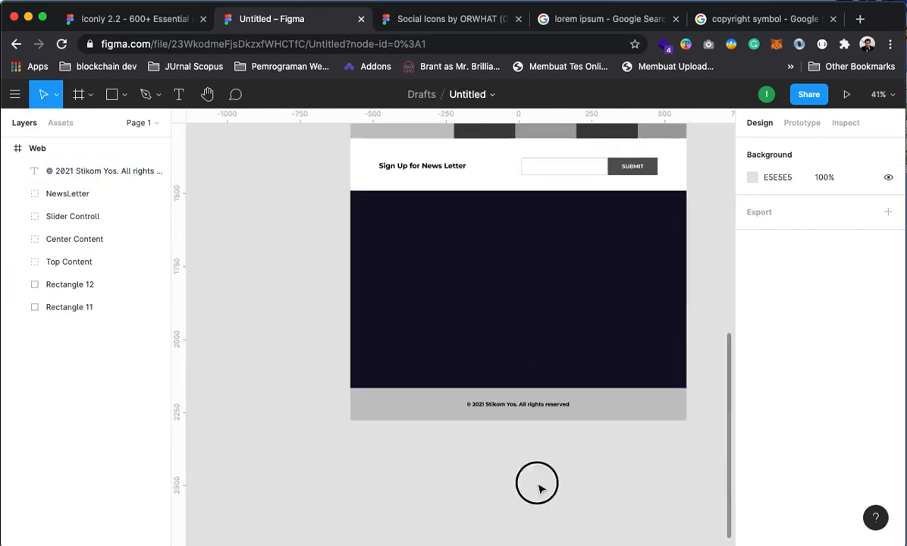
pyautogui.moveTo(82, 171); pyautogui.dragTo(78, 309)
pyautogui.click(73, 312)
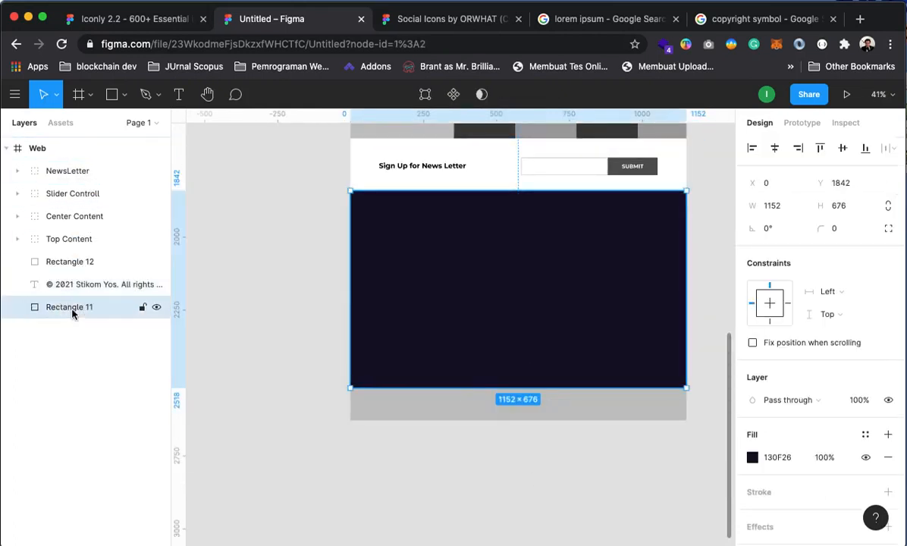
pyautogui.click(68, 262)
pyautogui.keyDown('shift'); pyautogui.click(76, 284); pyautogui.keyUp('shift')
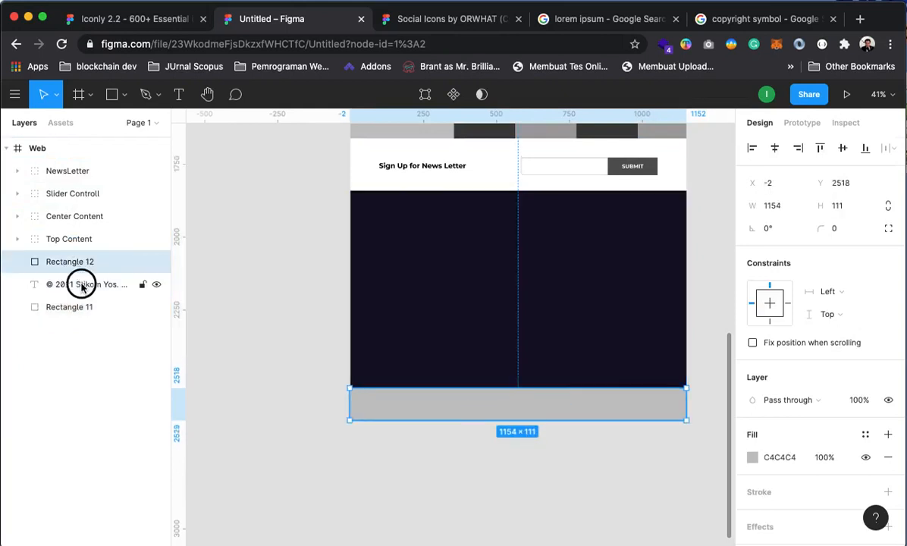
pyautogui.press('super+g')
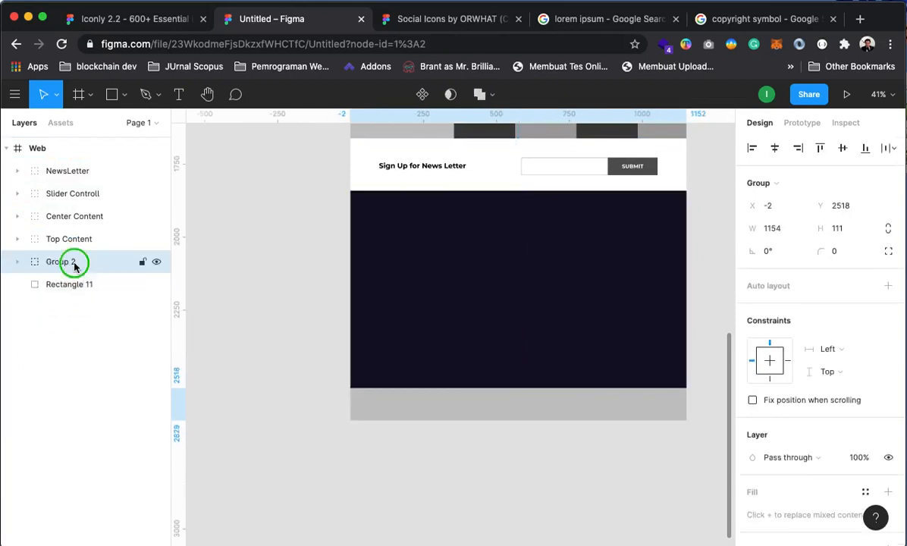
# Rename the new group to 'copyright'
pyautogui.rightClick(75, 266)
pyautogui.click(124, 291)
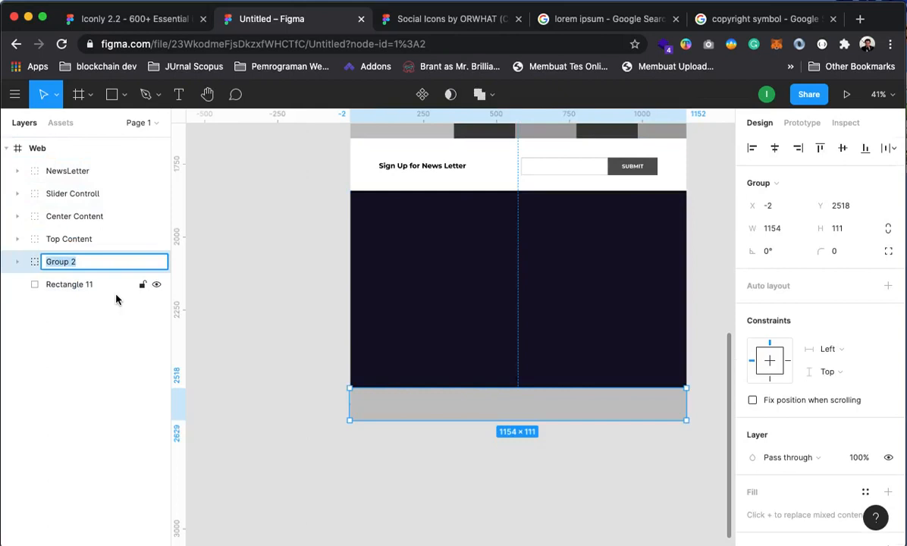
pyautogui.write('copyright')
pyautogui.press('Return')
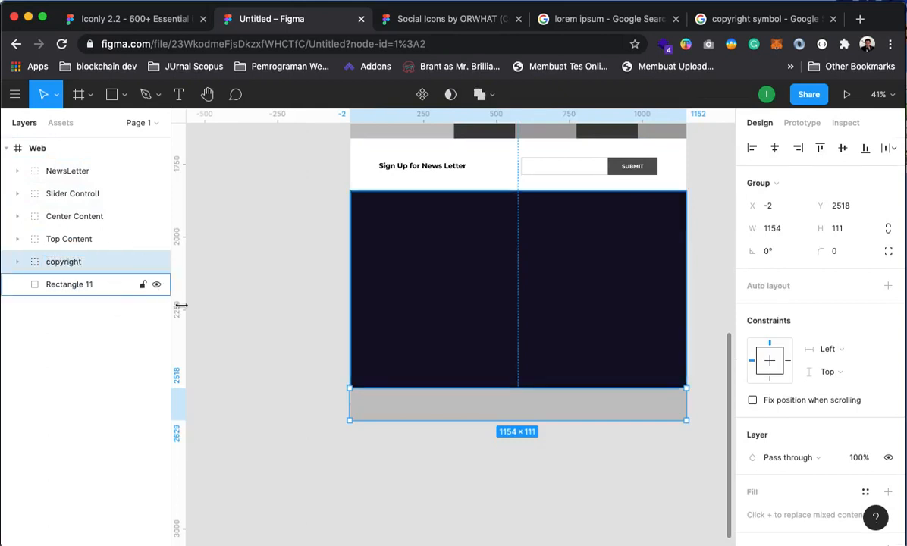
# Reorder the copyright text above the grey strip inside the copyright group
pyautogui.click(297, 364)
pyautogui.click(57, 271)
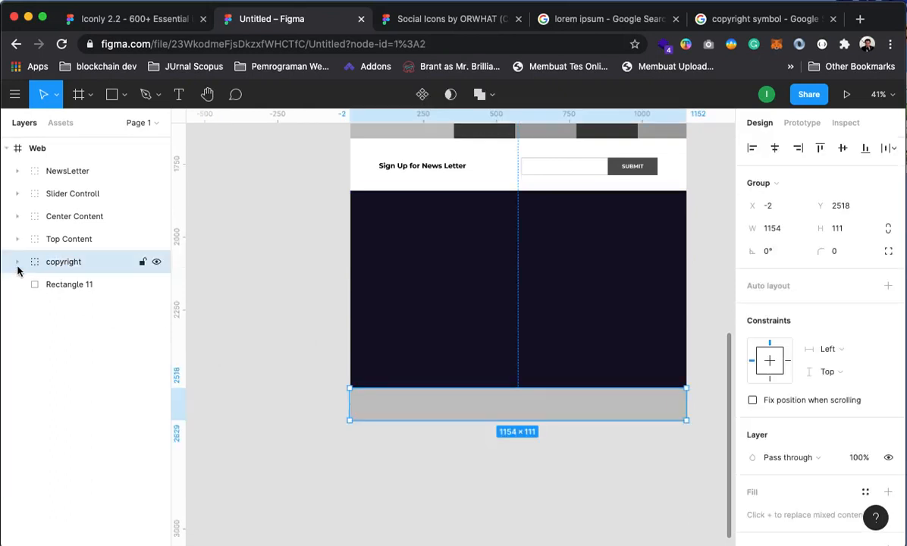
pyautogui.click(17, 261)
pyautogui.click(115, 307)
pyautogui.moveTo(115, 307); pyautogui.dragTo(107, 274)
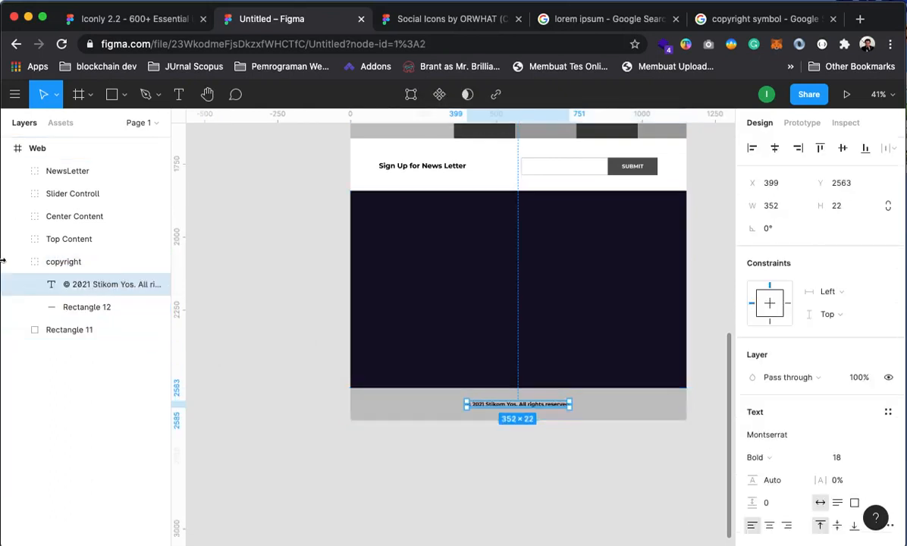
pyautogui.click(17, 261)
pyautogui.click(196, 394)
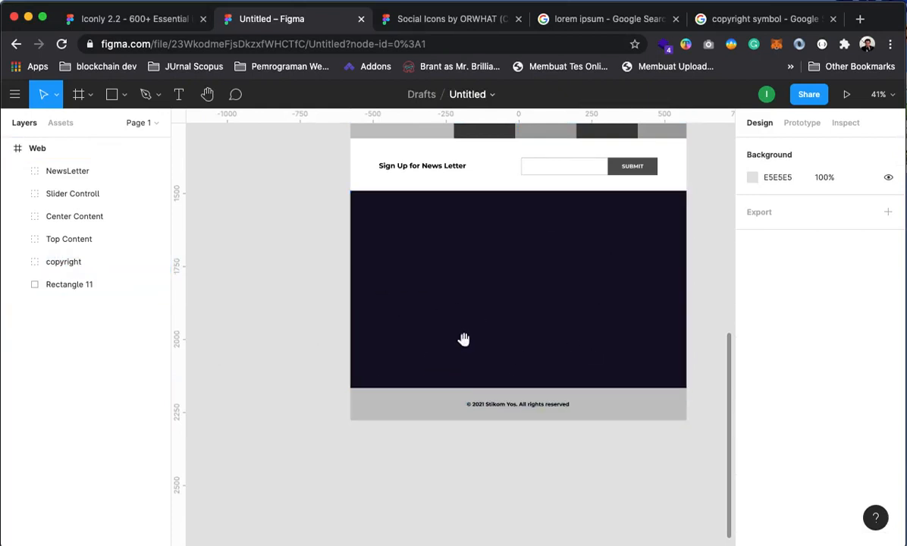
# Duplicate the LOGO APPS text from the Top Menu group into the footer layers
pyautogui.moveTo(463, 339); pyautogui.dragTo(466, 380)
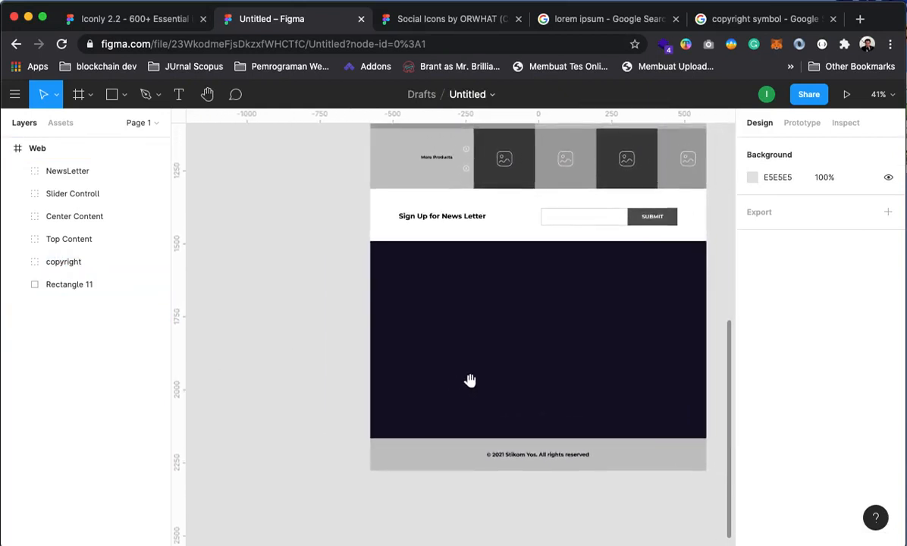
pyautogui.click(17, 238)
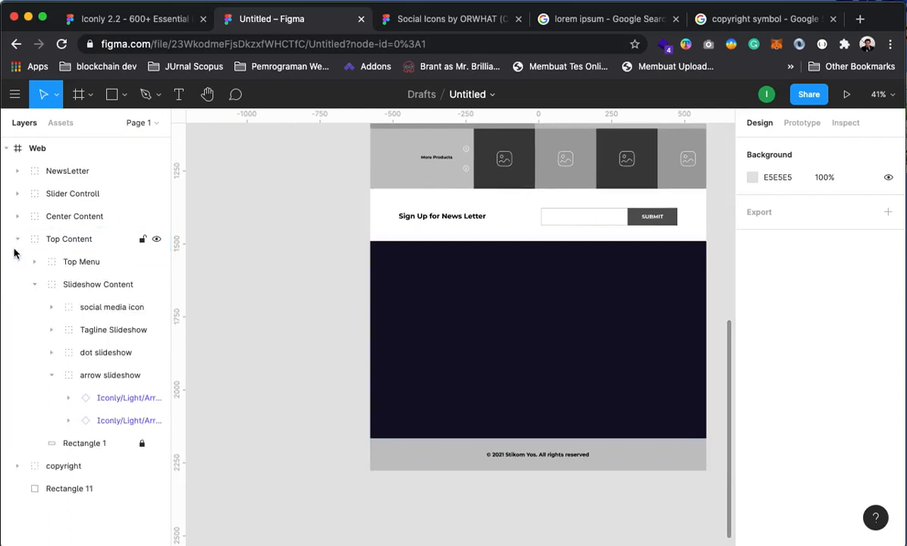
pyautogui.click(34, 262)
pyautogui.click(94, 285)
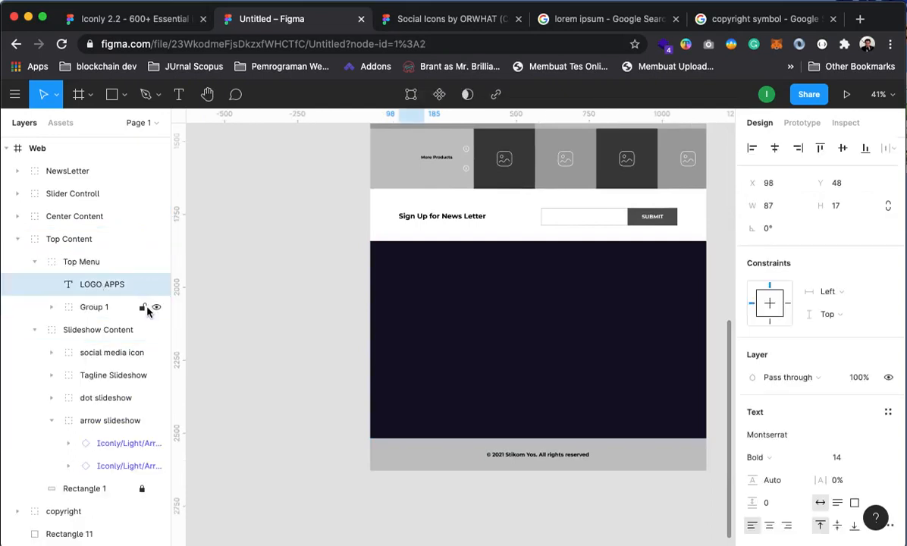
pyautogui.press('super+d')
pyautogui.scroll(-1, 121, 303)
pyautogui.moveTo(114, 263); pyautogui.dragTo(39, 532)
# Place the LOGO APPS copy at the navy block's top-left, aligned to the left guide
pyautogui.scroll(-2, 493, 303)
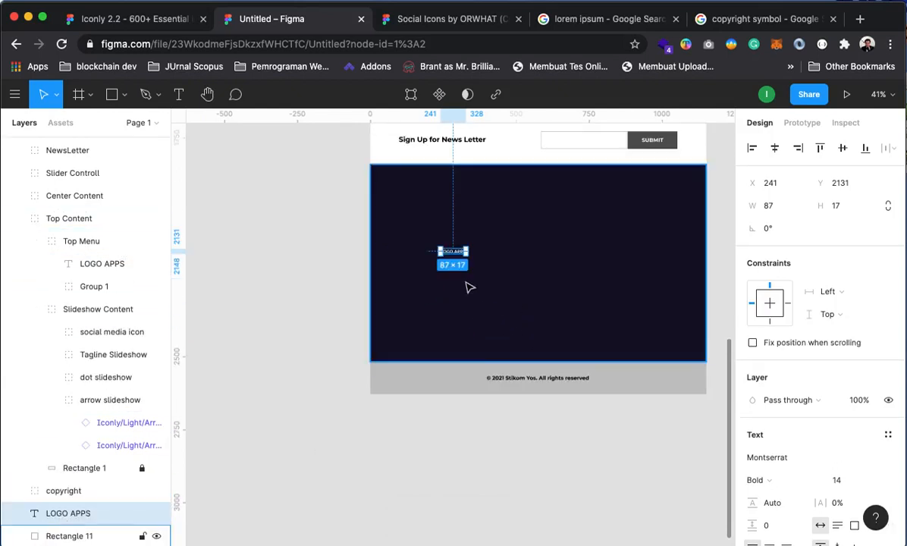
pyautogui.moveTo(454, 254); pyautogui.dragTo(400, 179)
pyautogui.scroll(10, 479, 342)
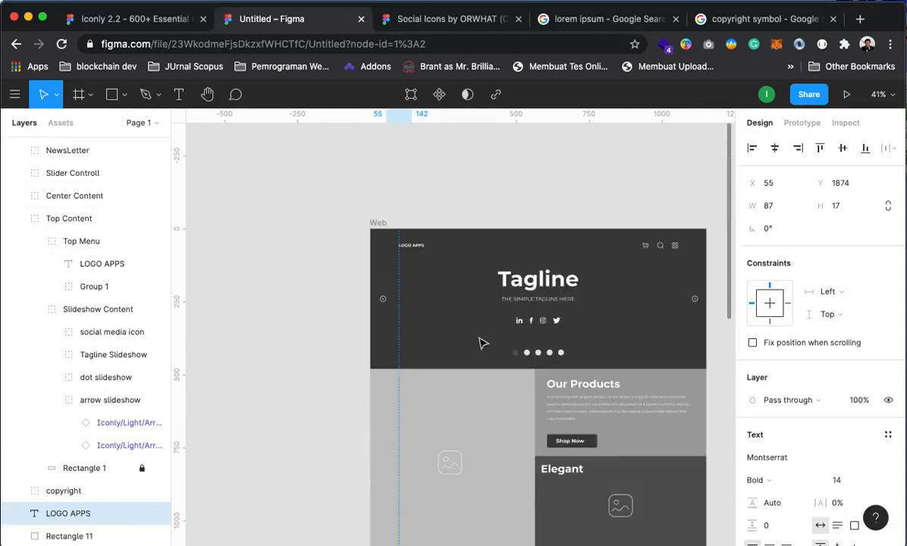
pyautogui.scroll(-10, 479, 343)
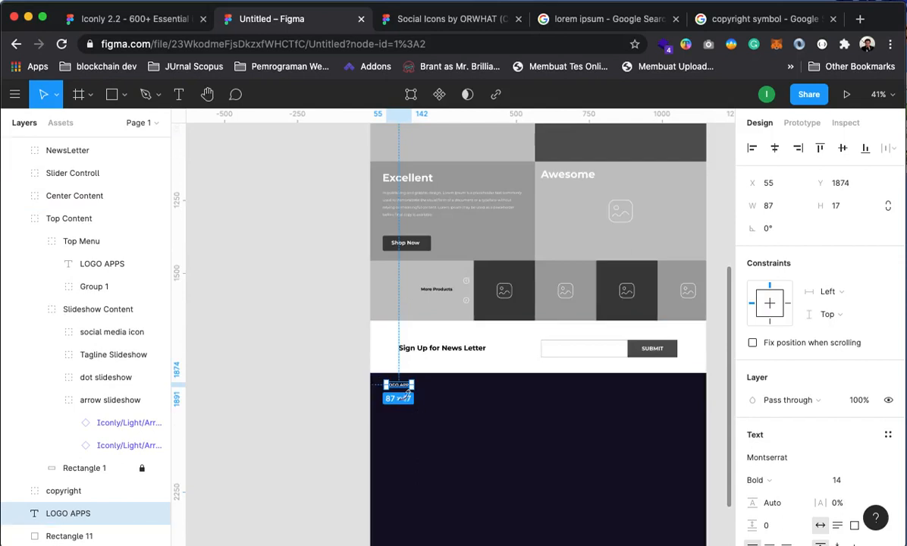
pyautogui.moveTo(402, 387); pyautogui.dragTo(407, 387)
pyautogui.scroll(10, 482, 404)
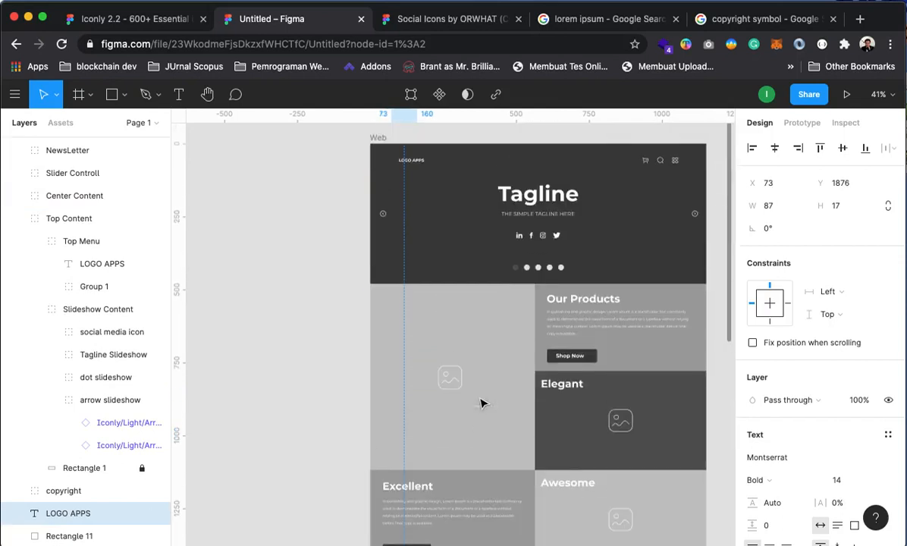
pyautogui.scroll(-2, 485, 398)
pyautogui.scroll(5, 489, 389)
pyautogui.scroll(-2, 491, 393)
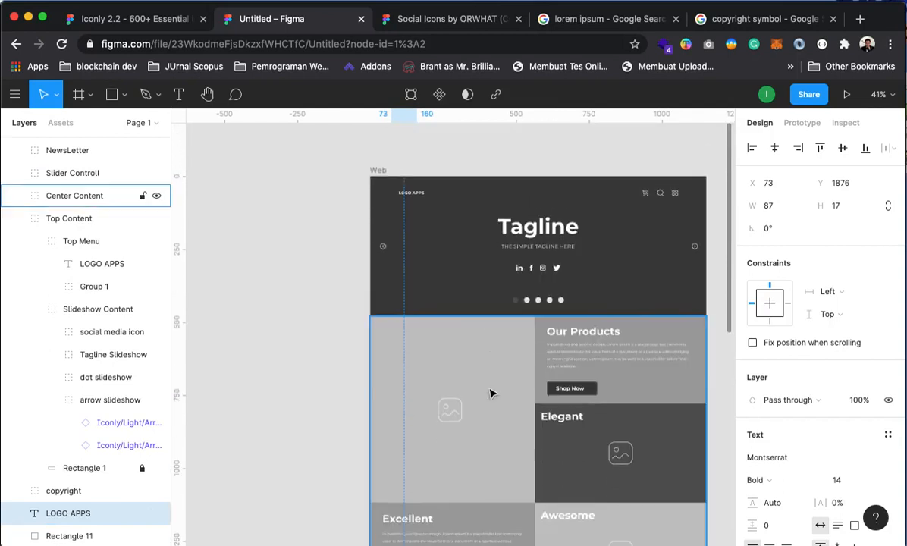
pyautogui.scroll(-10, 490, 394)
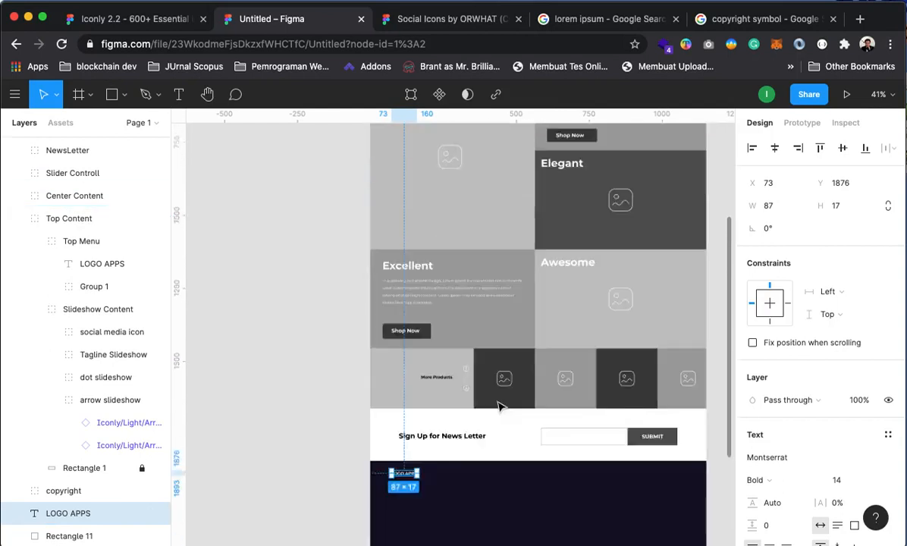
pyautogui.click(319, 346)
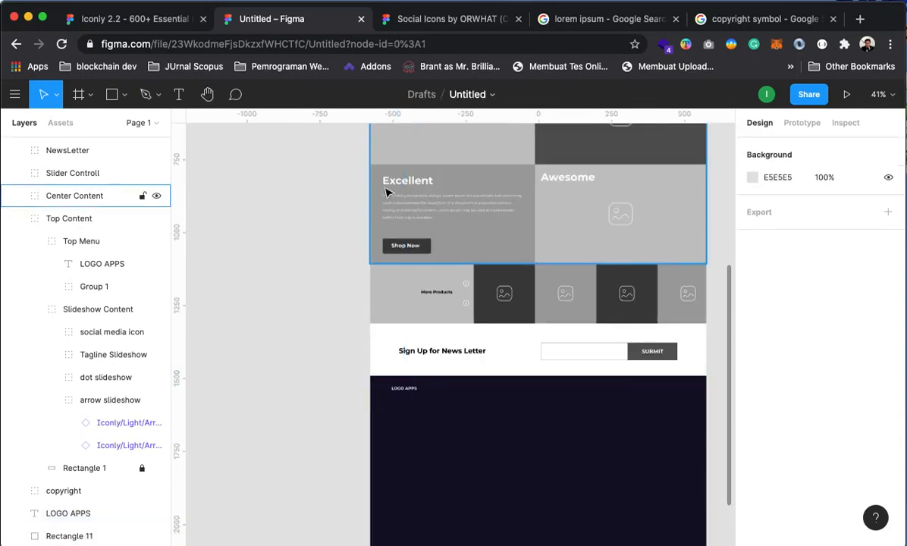
pyautogui.moveTo(403, 391)
pyautogui.mouseDown()
pyautogui.moveTo(385, 388)
pyautogui.moveTo(394, 393)
pyautogui.mouseUp()
pyautogui.click(338, 401)
pyautogui.click(481, 417)
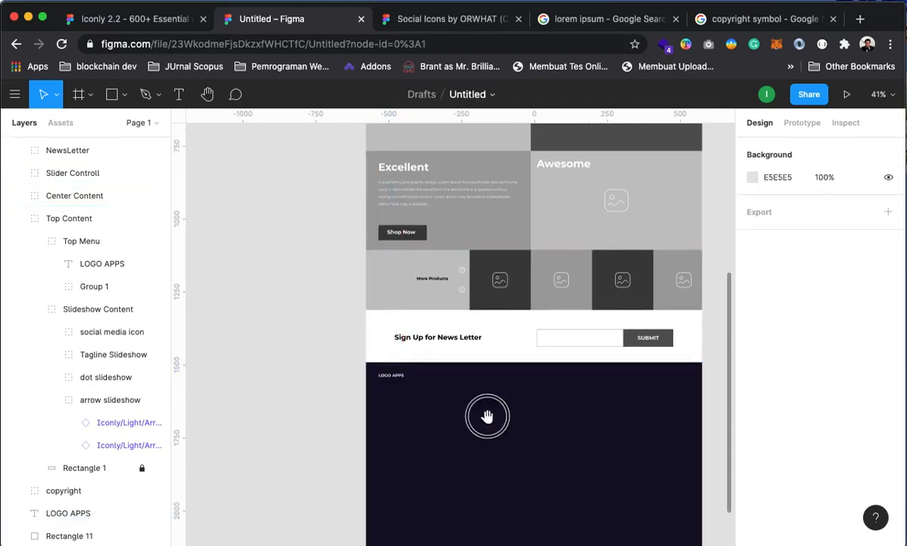
pyautogui.scroll(-4, 476, 364)
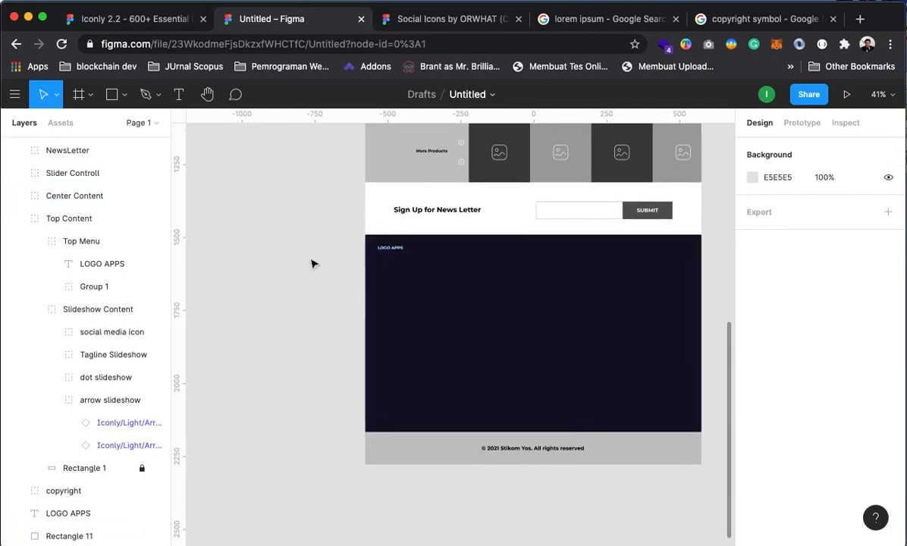
# Copy the Lorem ipsum description text from the Chrome search results
pyautogui.click(604, 19)
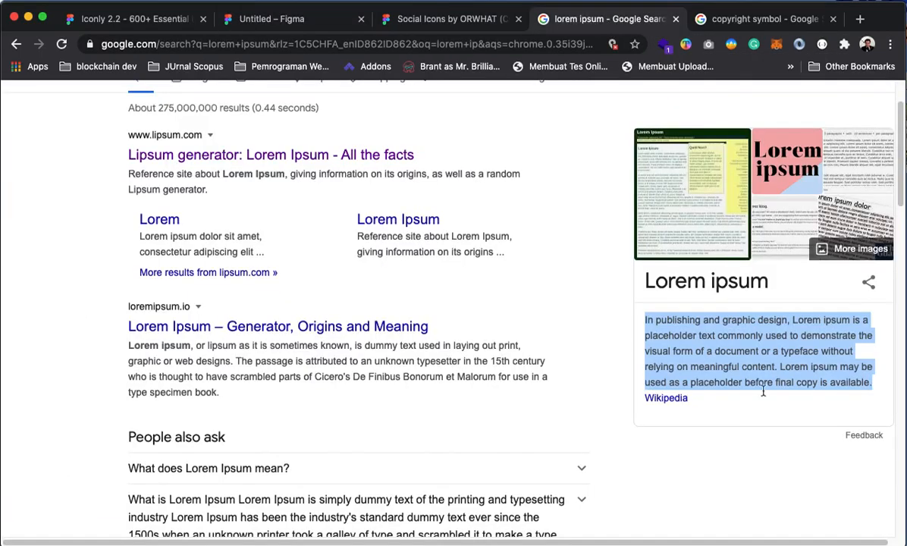
pyautogui.rightClick(759, 333)
pyautogui.press('cmd+c')
pyautogui.click(271, 19)
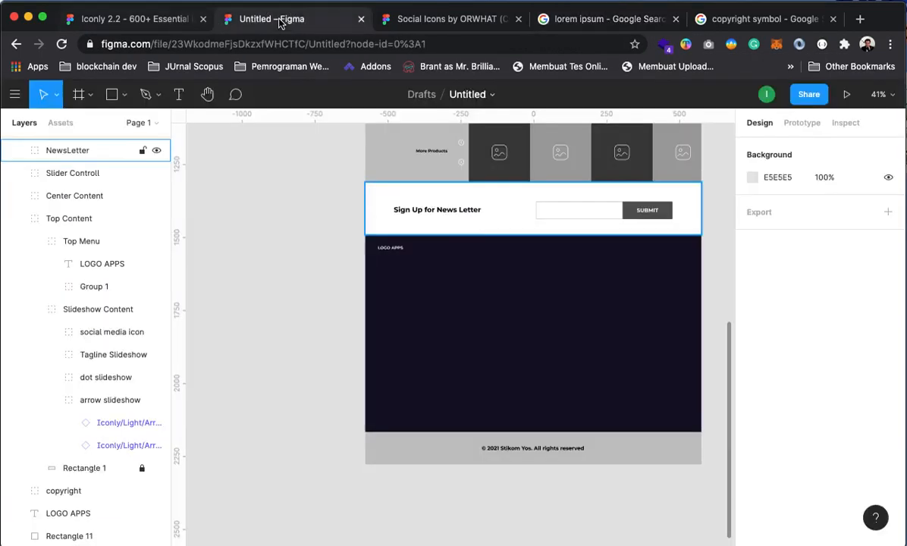
pyautogui.scroll(-1, 425, 334)
pyautogui.click(179, 94)
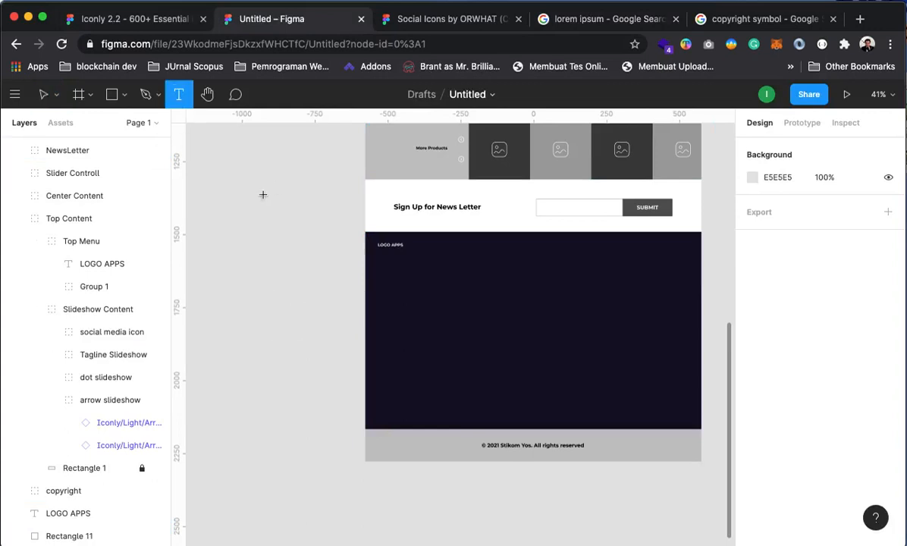
# Create the Lorem ipsum paragraph below LOGO APPS and style it white, Regular, line height 25
pyautogui.moveTo(491, 369); pyautogui.dragTo(495, 364)
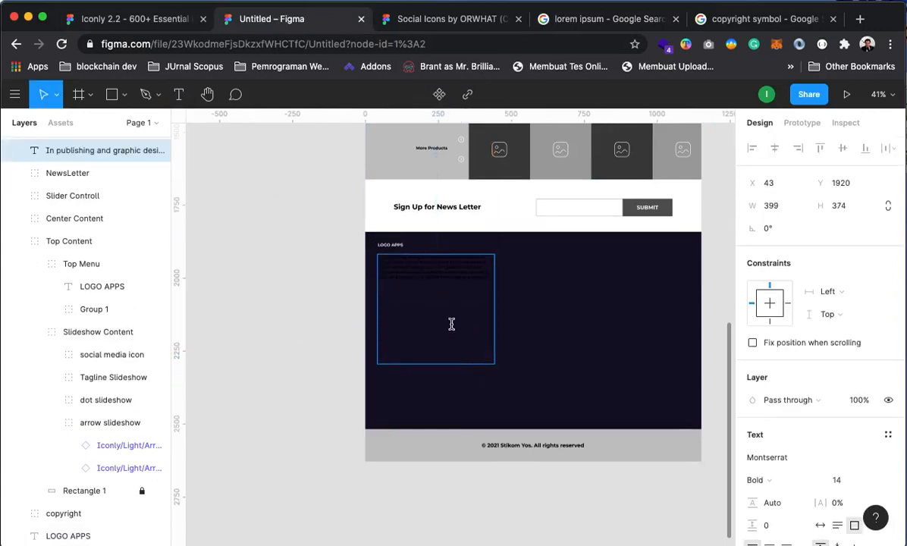
pyautogui.press('super+a')
pyautogui.scroll(-5, 770, 468)
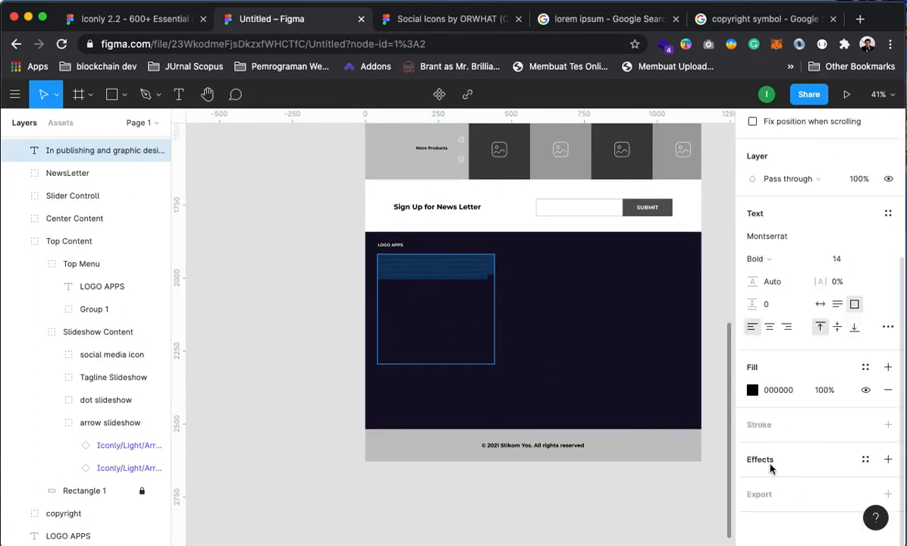
pyautogui.click(752, 389)
pyautogui.moveTo(673, 308); pyautogui.dragTo(559, 166)
pyautogui.click(720, 179)
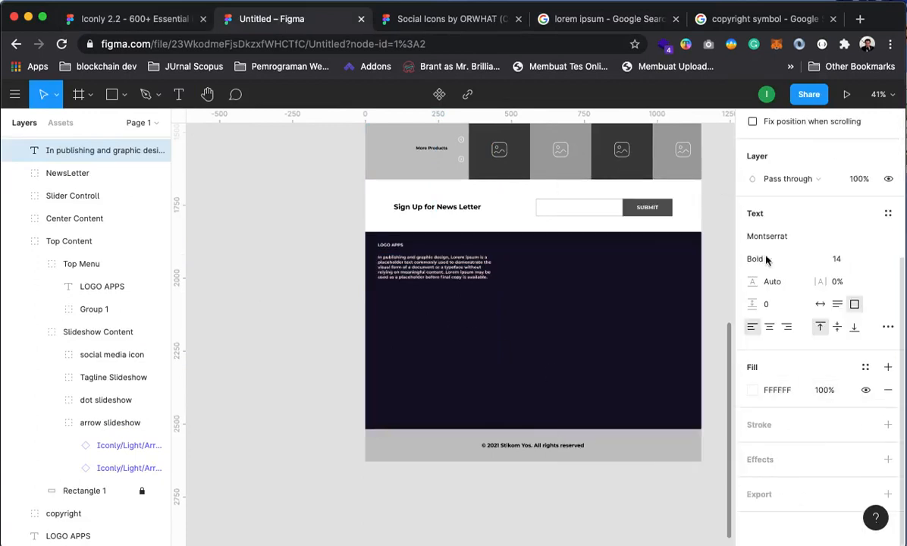
pyautogui.click(761, 260)
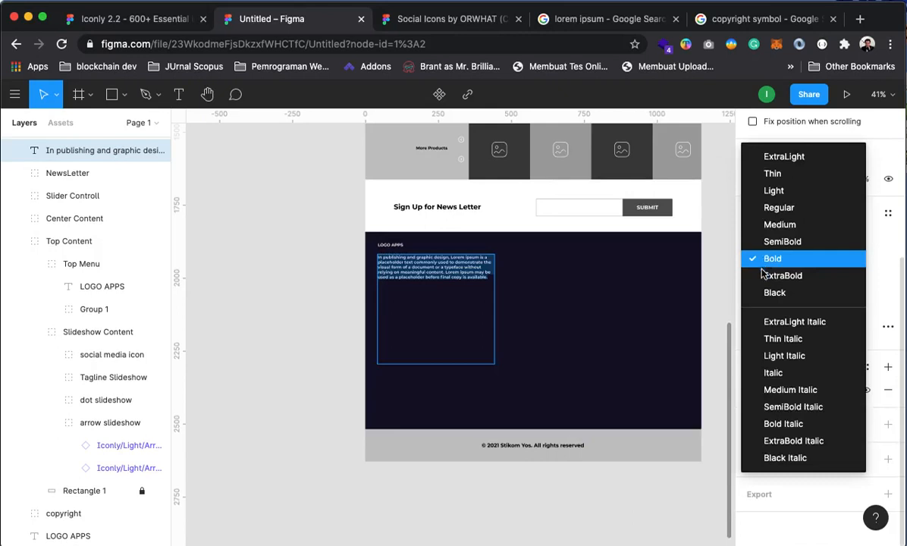
pyautogui.click(781, 207)
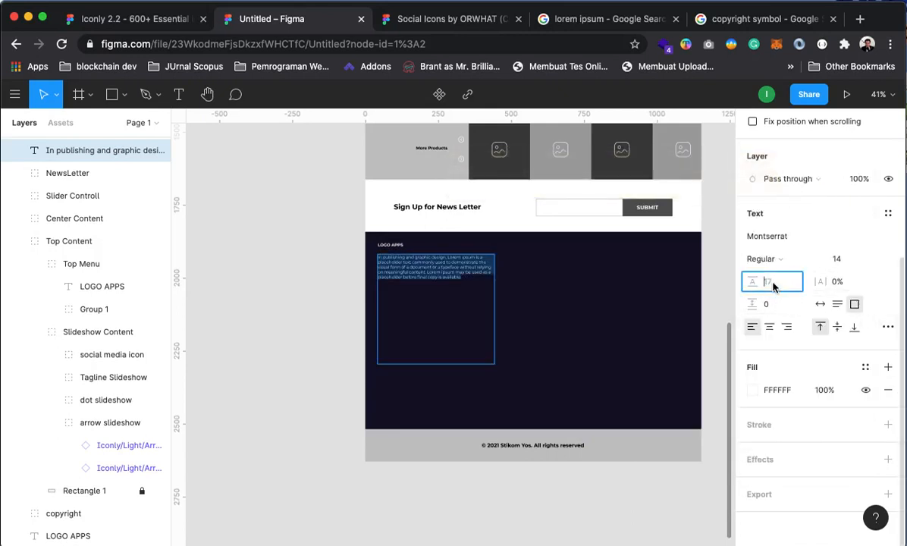
pyautogui.write('25')
pyautogui.press('Return')
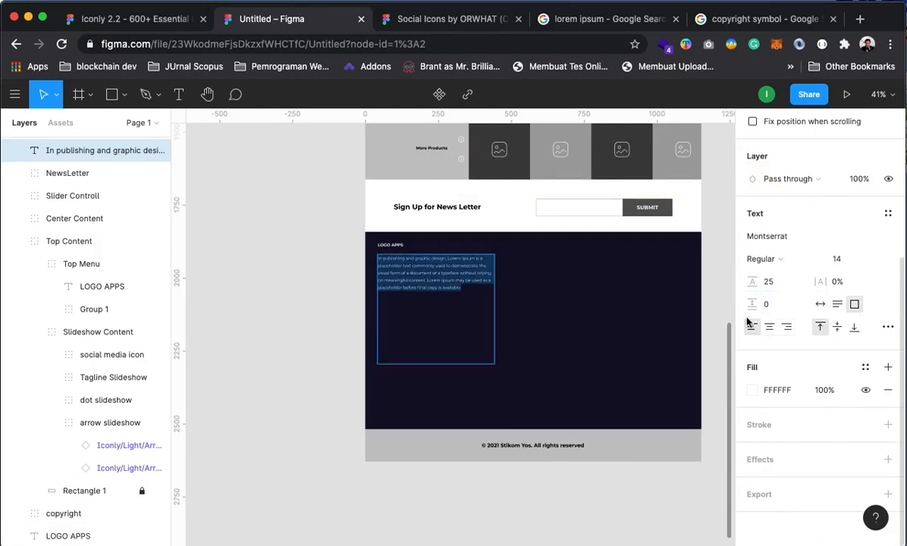
# Narrow the paragraph box to 295 wide and collapse Top Content in Layers
pyautogui.click(254, 212)
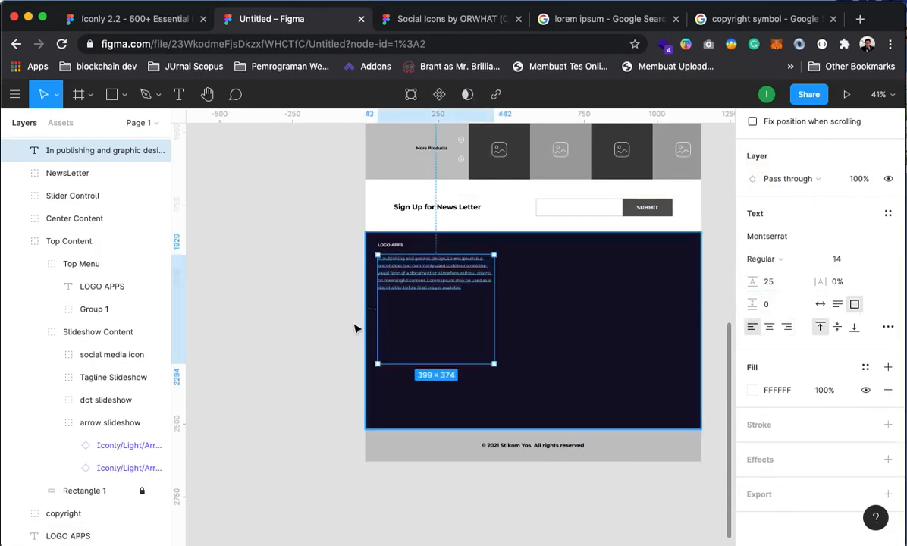
pyautogui.moveTo(493, 317); pyautogui.dragTo(469, 321)
pyautogui.click(291, 366)
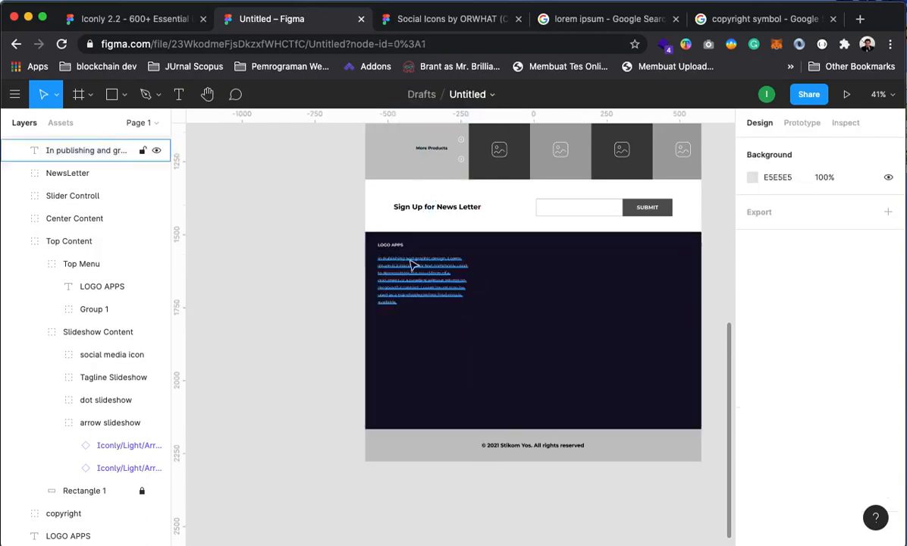
pyautogui.click(404, 340)
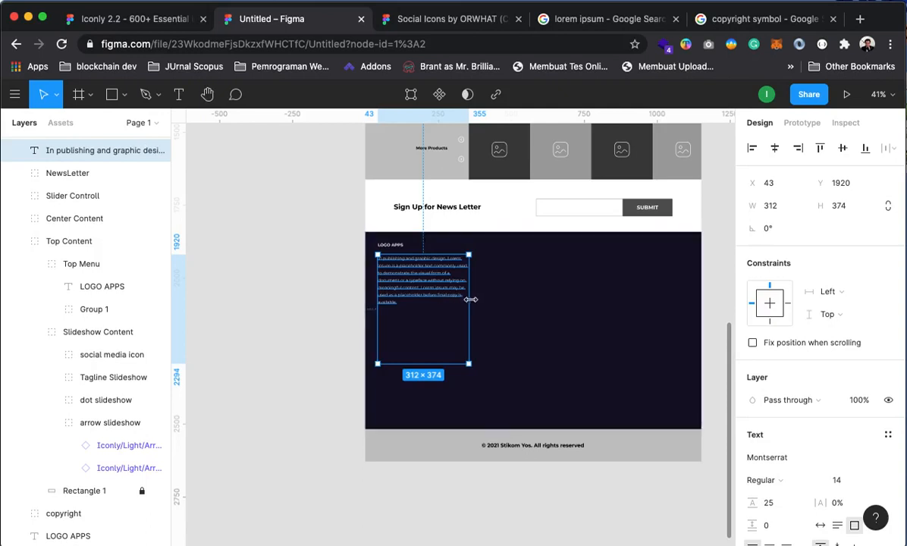
pyautogui.moveTo(467, 301); pyautogui.dragTo(463, 301)
pyautogui.click(298, 302)
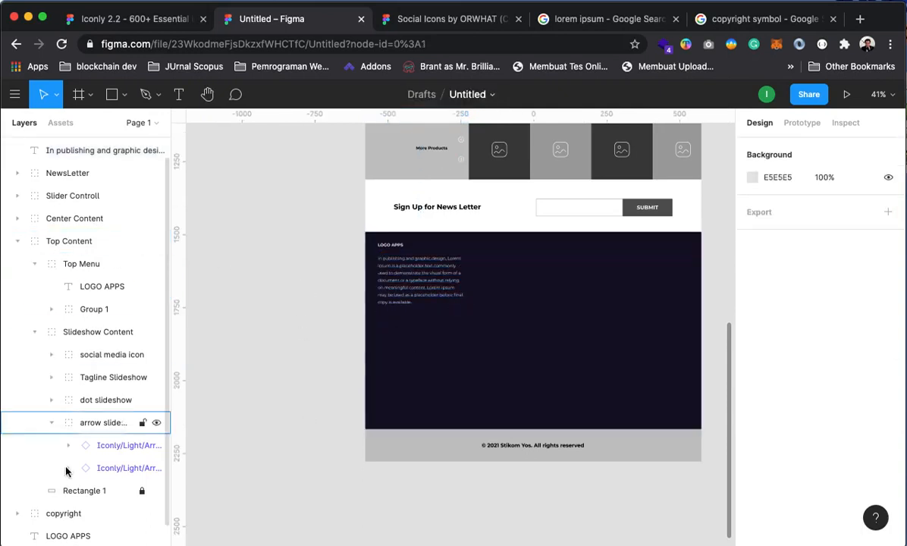
pyautogui.scroll(1, 64, 284)
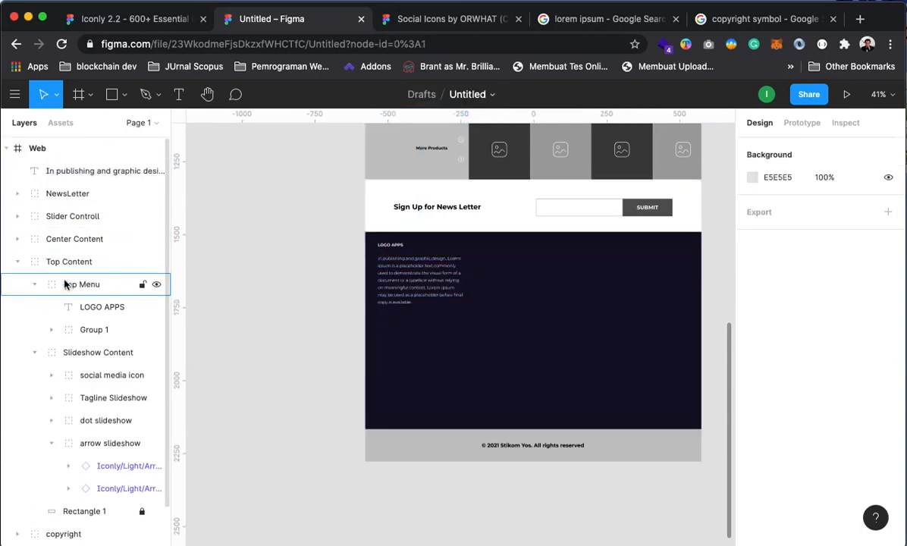
pyautogui.click(16, 262)
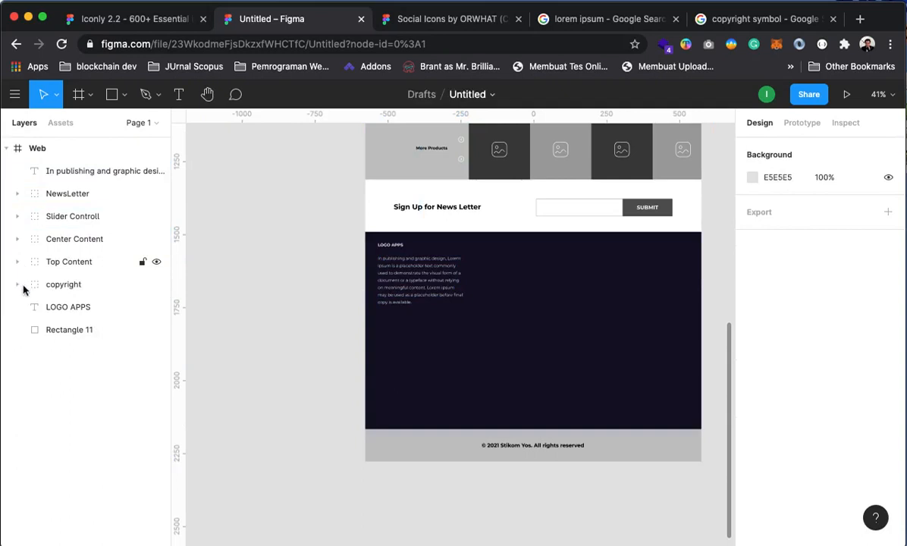
pyautogui.click(70, 308)
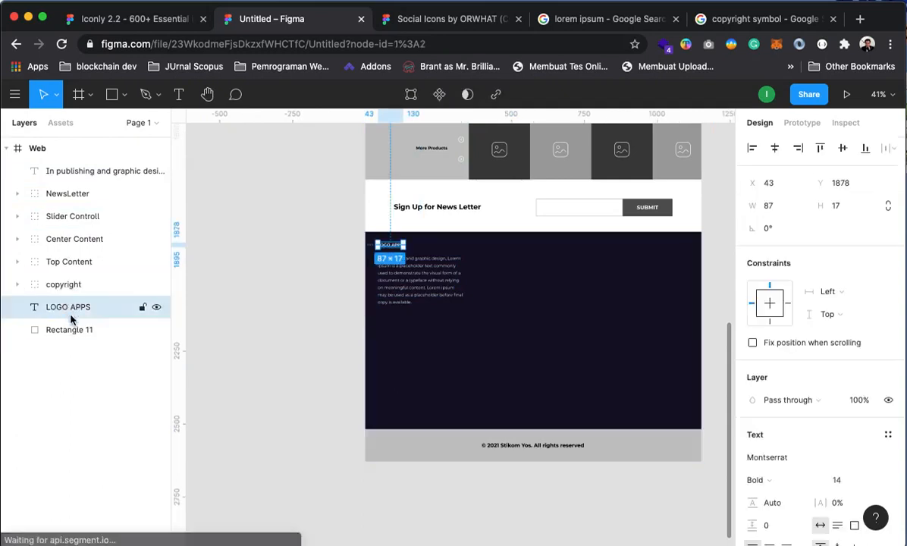
pyautogui.moveTo(72, 169); pyautogui.dragTo(85, 316)
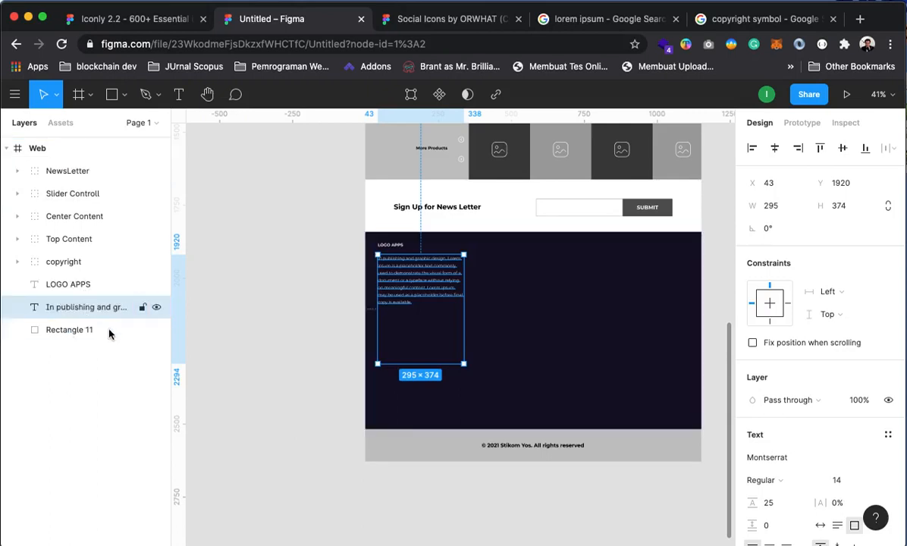
pyautogui.keyDown('shift'); pyautogui.click(61, 284); pyautogui.keyUp('shift')
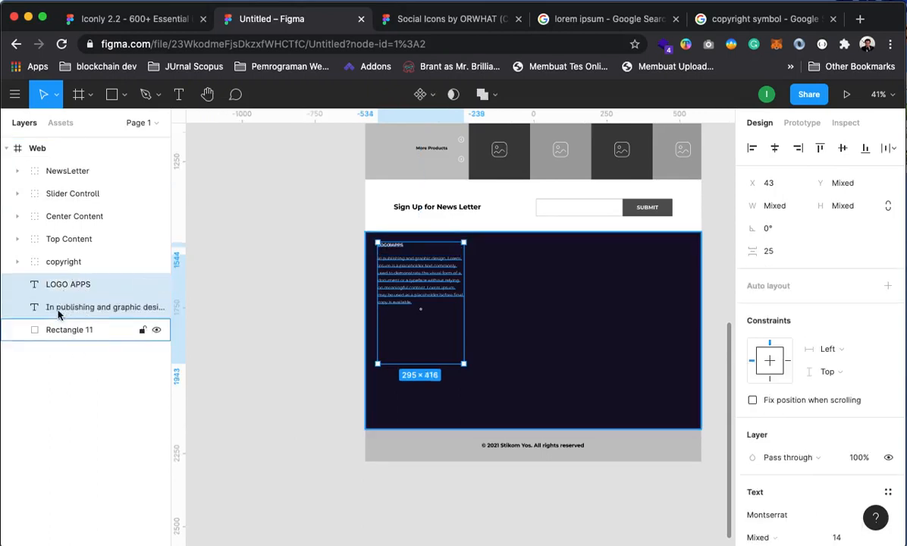
pyautogui.click(200, 407)
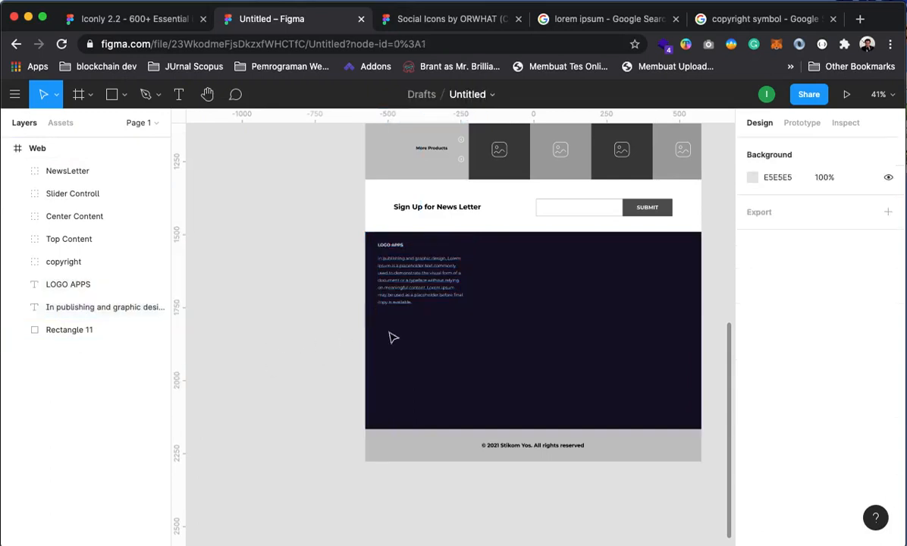
pyautogui.click(393, 246)
pyautogui.keyDown('shift'); pyautogui.click(406, 267); pyautogui.keyUp('shift')
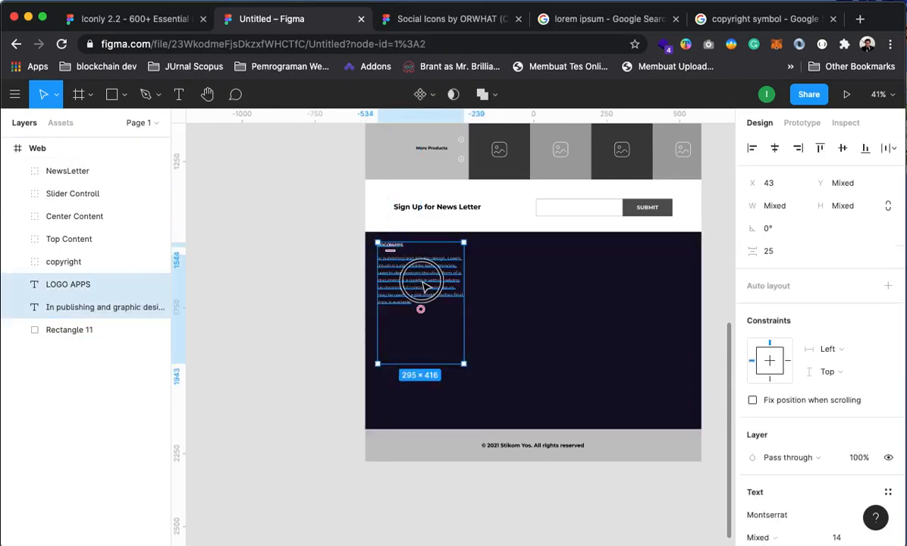
pyautogui.moveTo(414, 279)
pyautogui.mouseDown()
pyautogui.moveTo(431, 300)
pyautogui.moveTo(425, 292)
pyautogui.moveTo(435, 284)
pyautogui.moveTo(423, 274)
pyautogui.mouseUp()
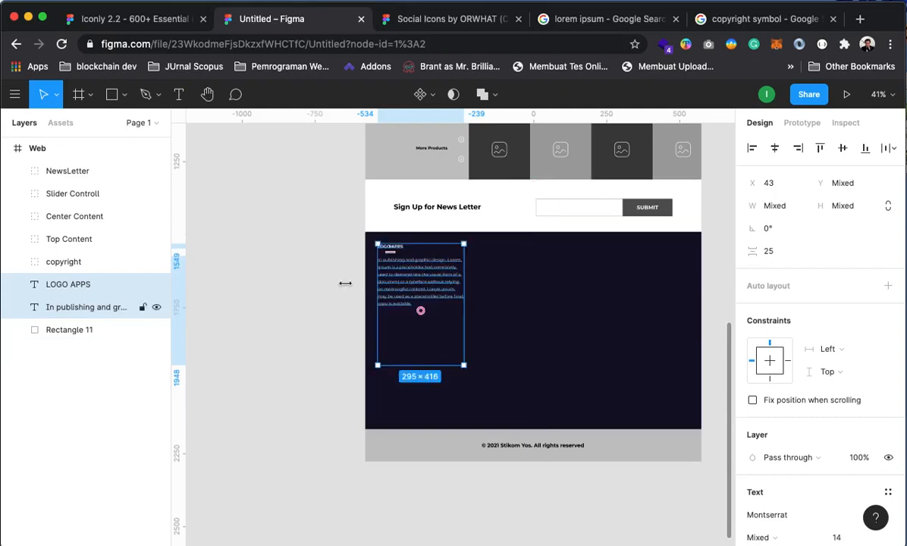
pyautogui.click(291, 269)
pyautogui.moveTo(494, 180); pyautogui.dragTo(519, 288)
pyautogui.moveTo(514, 128); pyautogui.dragTo(483, 314)
pyautogui.moveTo(491, 158); pyautogui.dragTo(494, 315)
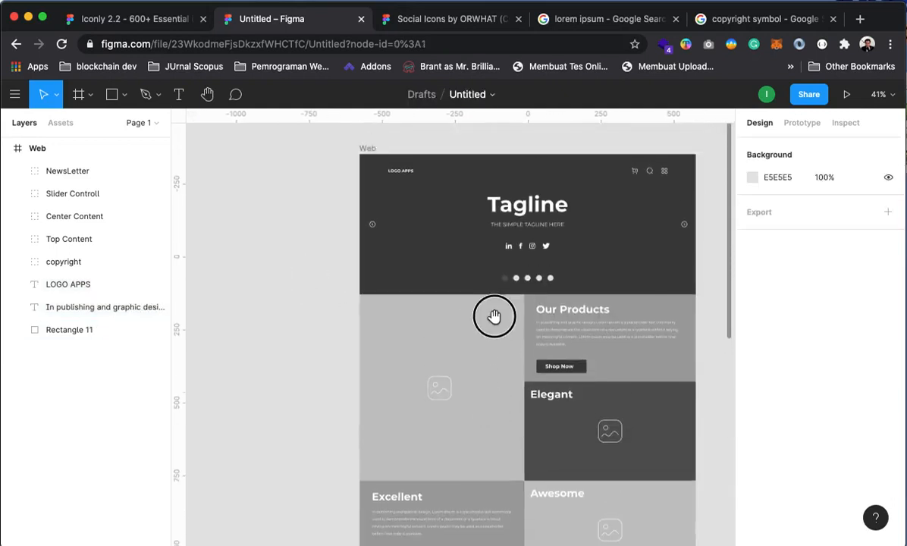
# Paste the social icons copied from the Social Icons by ORWHAT file onto the navy footer
pyautogui.scroll(-5, 520, 260)
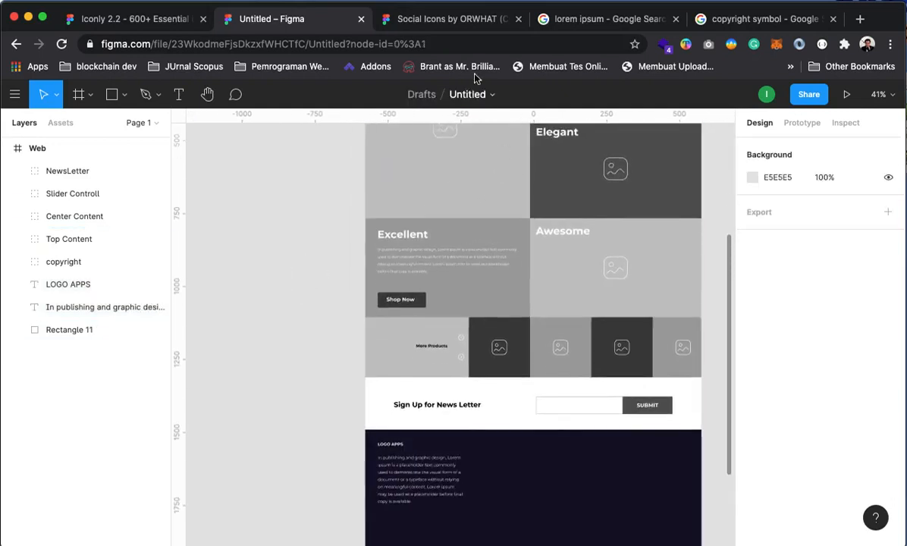
pyautogui.click(431, 21)
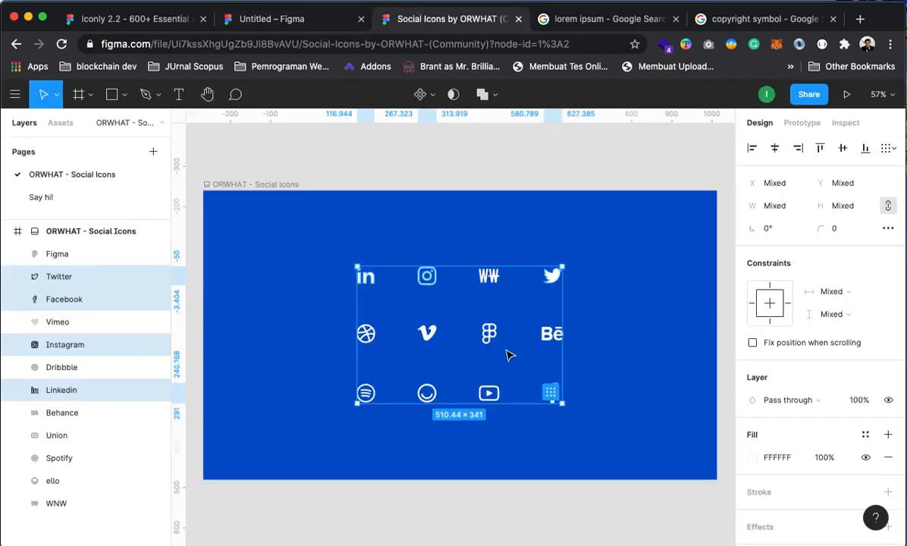
pyautogui.click(251, 20)
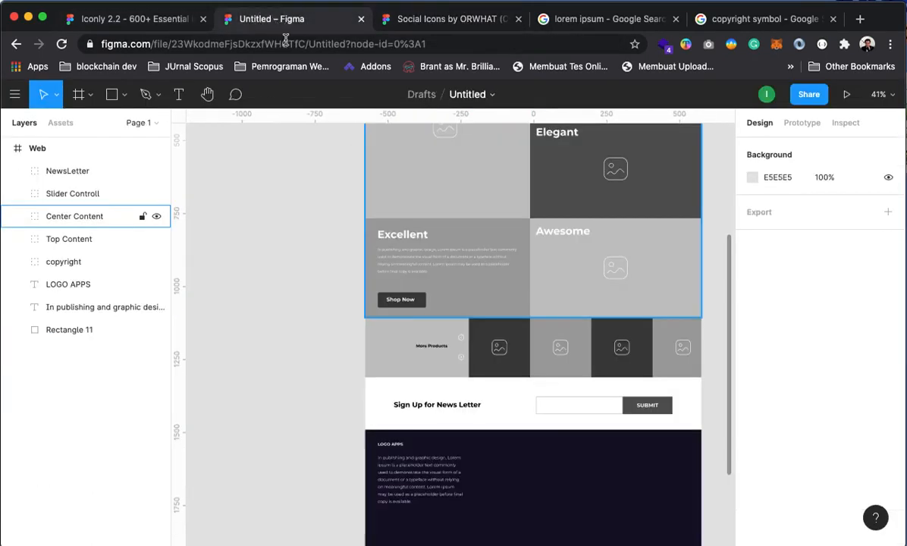
pyautogui.scroll(-5, 536, 425)
pyautogui.press('super+v')
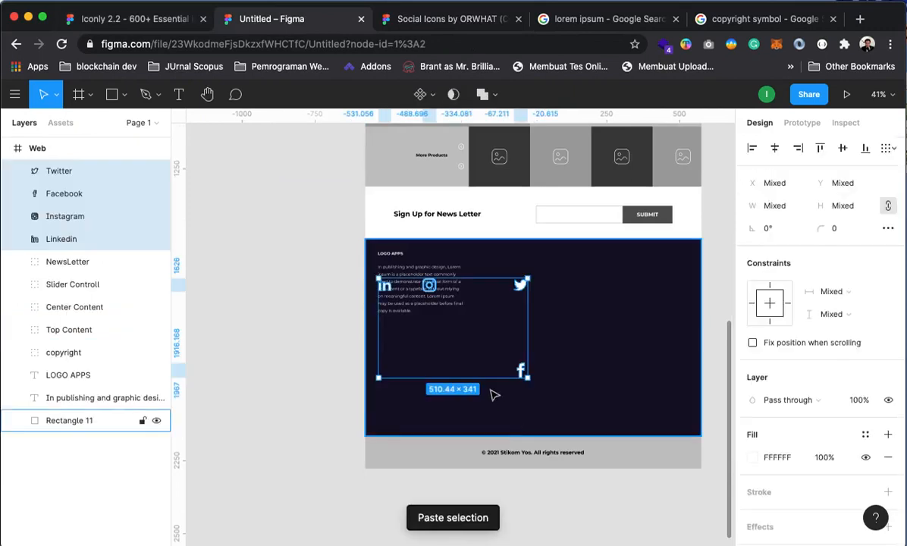
pyautogui.moveTo(425, 287); pyautogui.dragTo(428, 336)
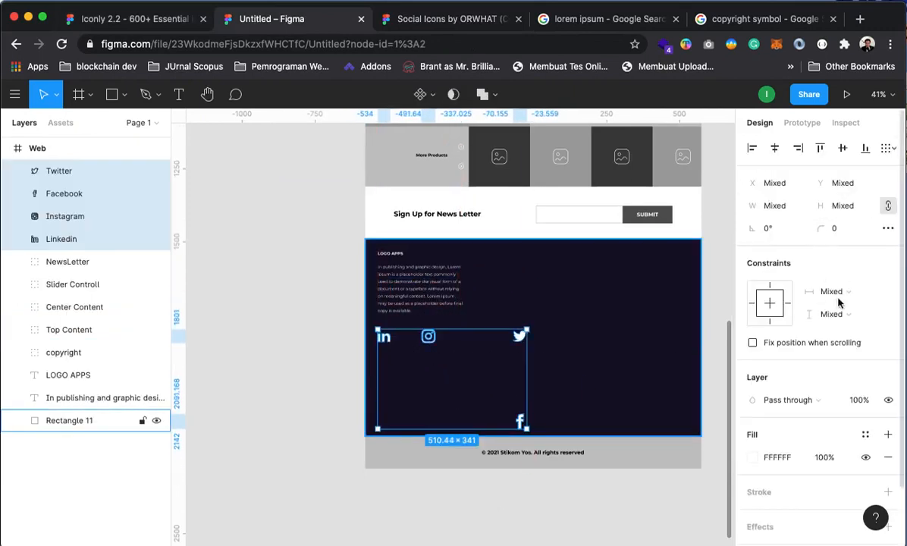
# Resize the pasted LinkedIn, Instagram, Twitter and Facebook icons to 30 × 30 pixels
pyautogui.click(774, 206)
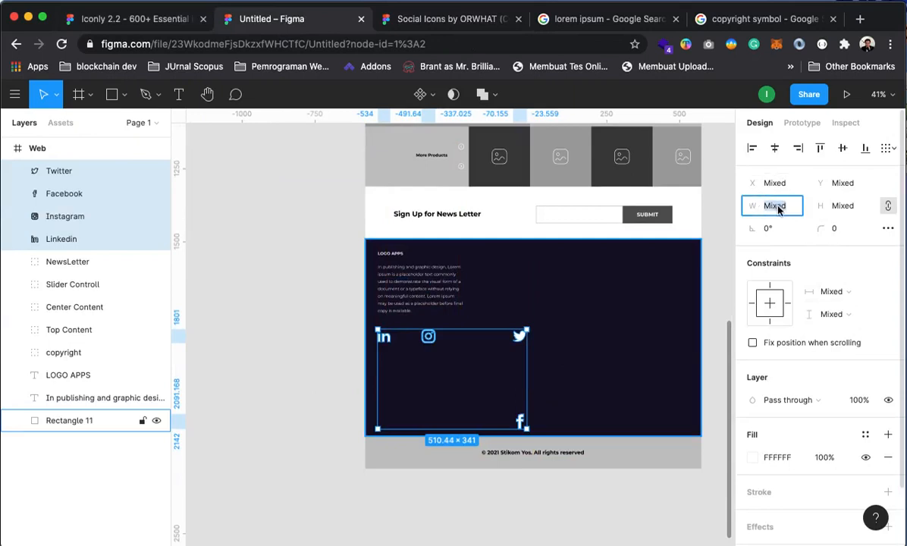
pyautogui.write('30')
pyautogui.press('Tab')
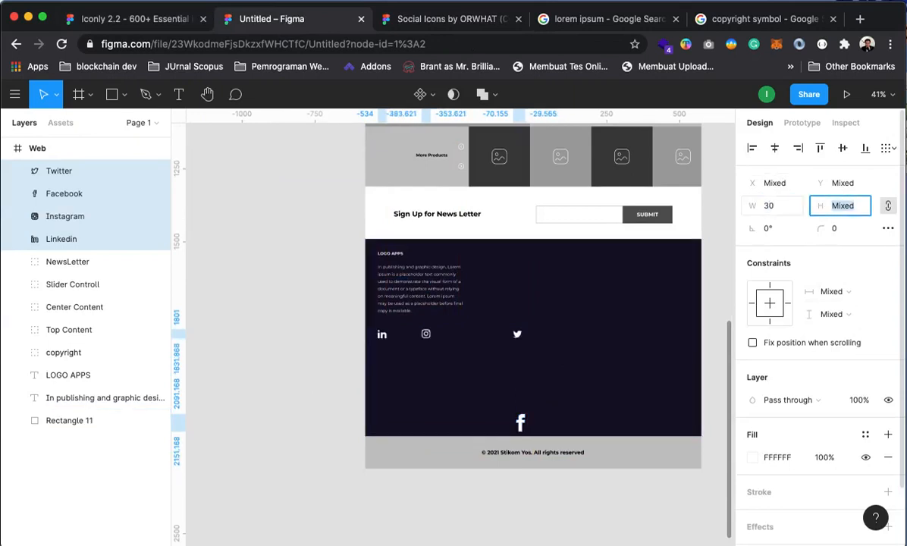
pyautogui.write('30')
pyautogui.press('Return')
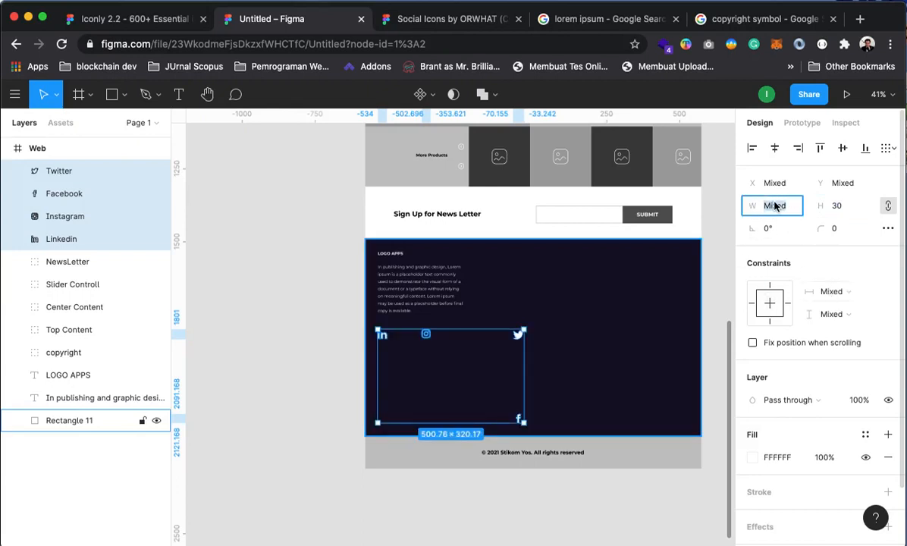
pyautogui.write('30')
pyautogui.press('Return')
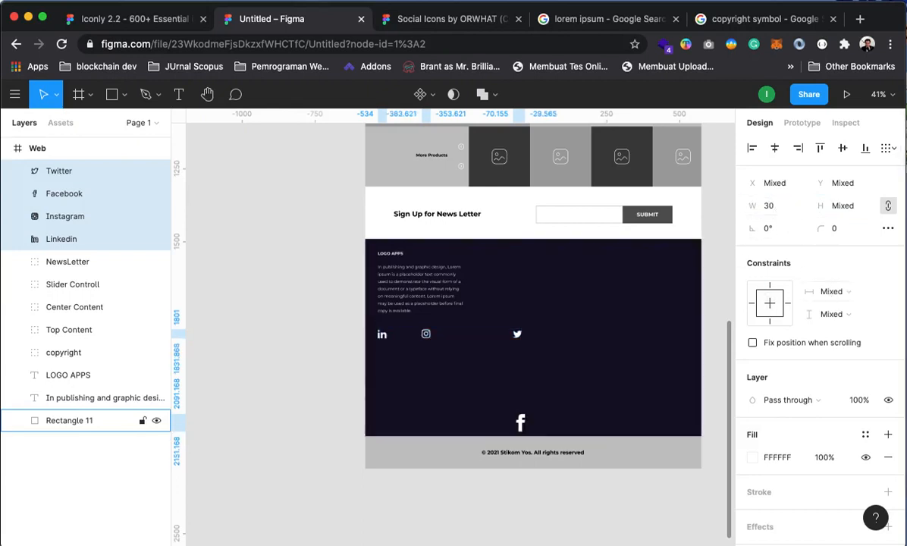
pyautogui.click(840, 206)
pyautogui.write('30')
pyautogui.press('Return')
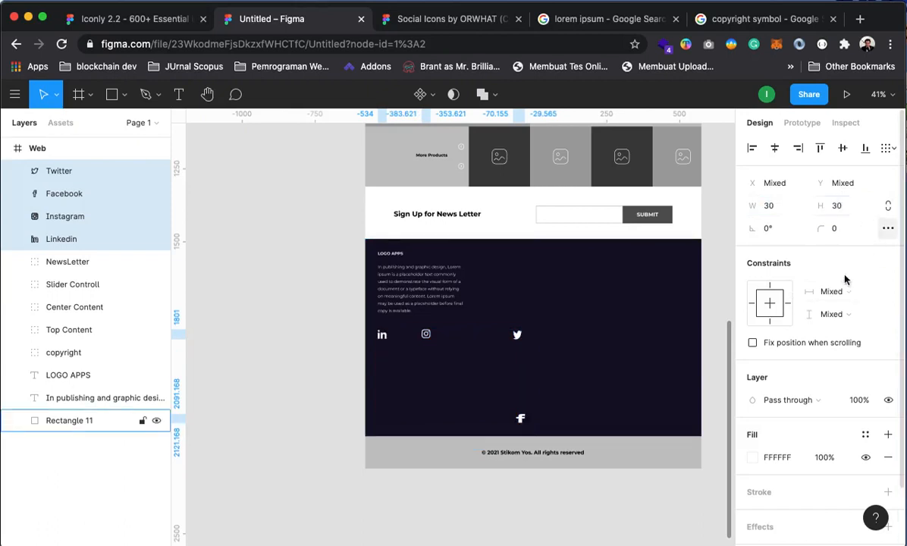
pyautogui.moveTo(442, 422); pyautogui.dragTo(444, 431)
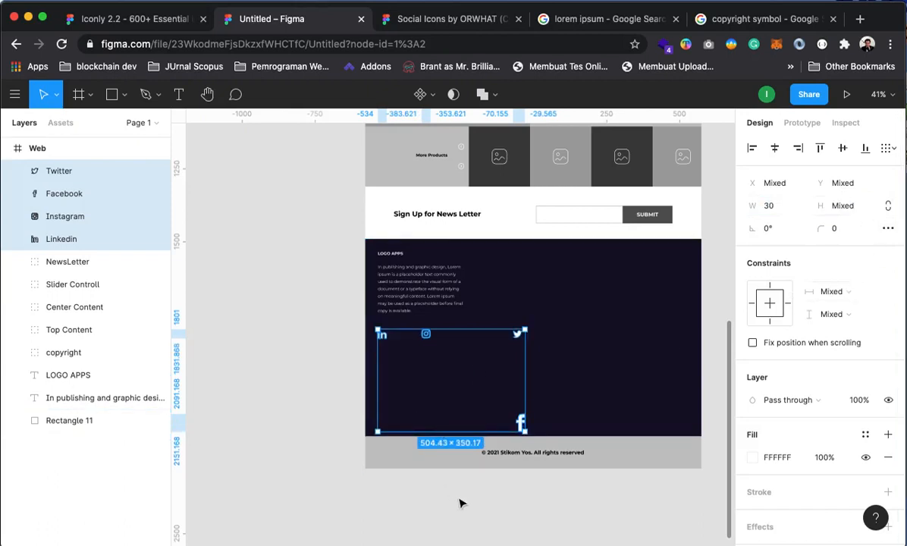
pyautogui.click(420, 499)
pyautogui.click(520, 423)
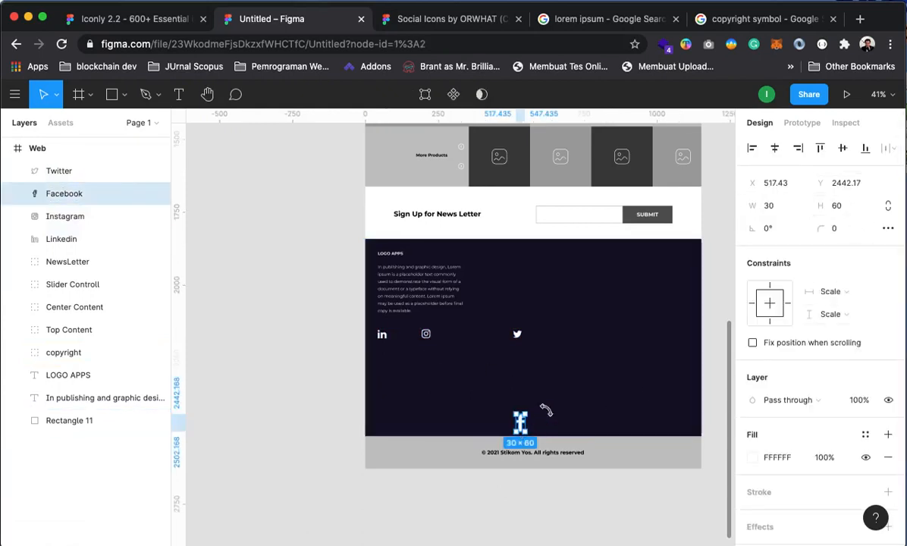
# Drag the LinkedIn, Twitter and Facebook icons into one row beside Instagram
pyautogui.moveTo(382, 340); pyautogui.dragTo(403, 334)
pyautogui.moveTo(517, 334); pyautogui.dragTo(423, 336)
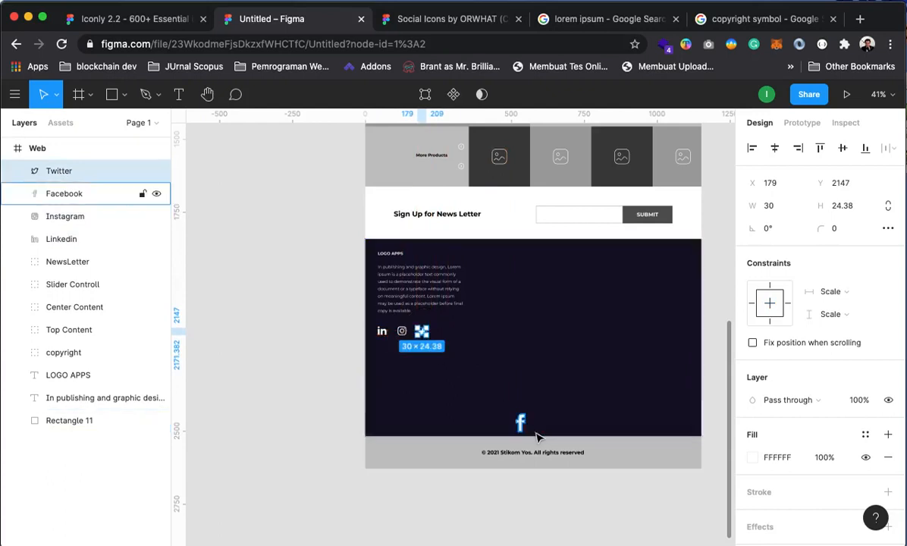
pyautogui.moveTo(520, 423); pyautogui.dragTo(435, 334)
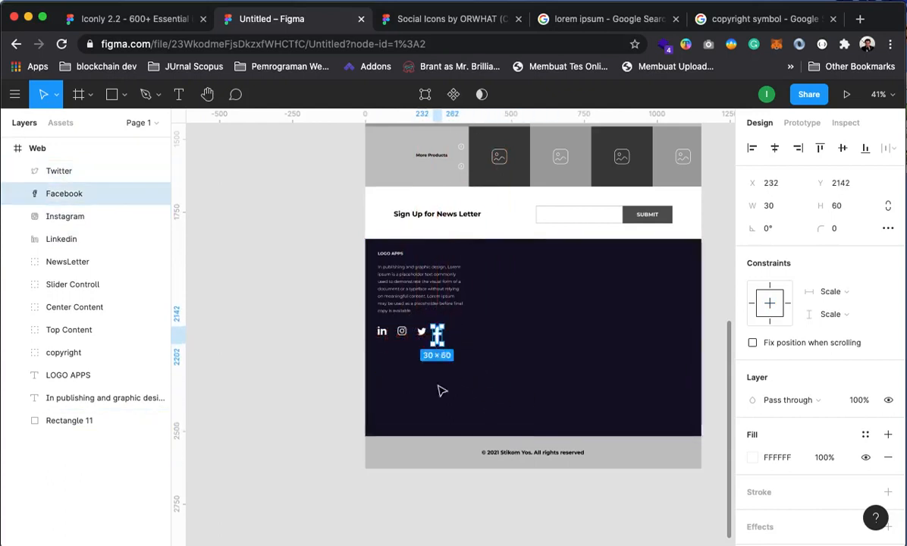
pyautogui.click(439, 387)
# Shrink the Facebook icon to 15 × 30 and the Instagram icon to 26 × 26
pyautogui.keyDown('super'); pyautogui.click(455, 319); pyautogui.keyUp('super')
pyautogui.keyDown('super'); pyautogui.click(408, 360); pyautogui.keyUp('super')
pyautogui.moveTo(431, 401); pyautogui.dragTo(565, 371)
pyautogui.click(260, 303)
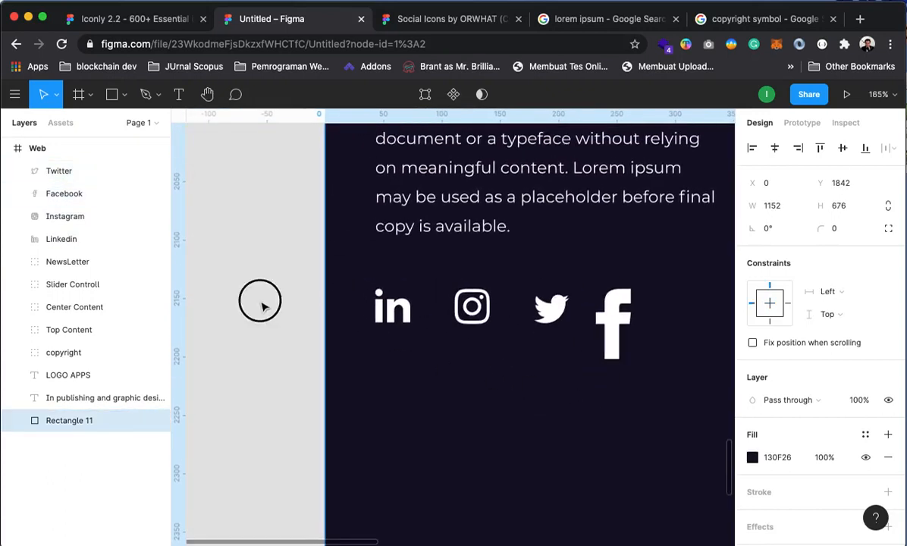
pyautogui.click(617, 341)
pyautogui.moveTo(634, 360); pyautogui.dragTo(611, 324)
pyautogui.click(447, 316)
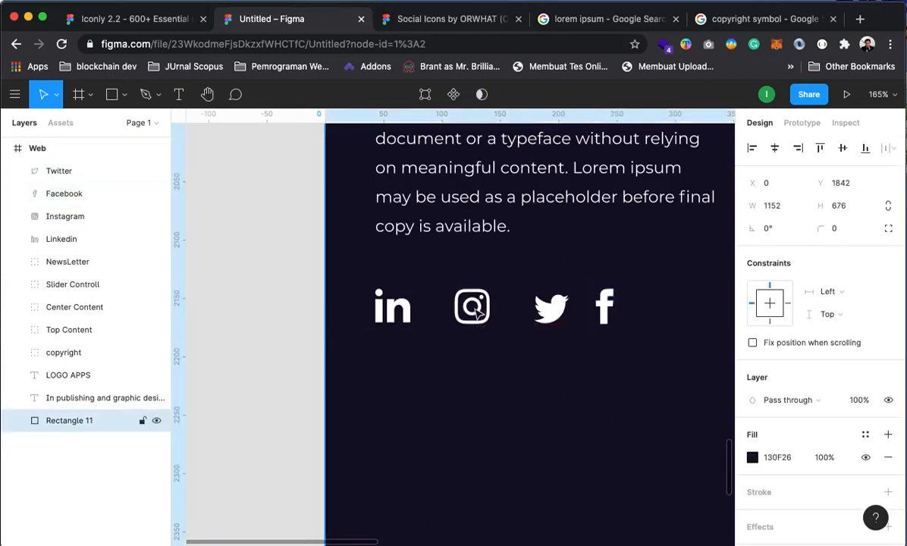
pyautogui.click(410, 300)
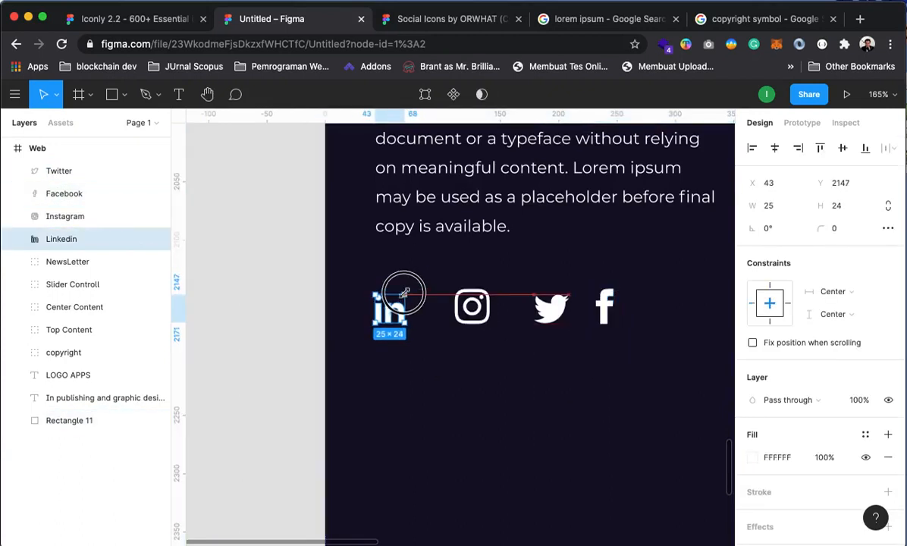
pyautogui.click(478, 309)
pyautogui.moveTo(452, 289); pyautogui.dragTo(457, 294)
# Distribute the four icons with even horizontal spacing and align their vertical centres
pyautogui.keyDown('shift'); pyautogui.click(391, 310); pyautogui.keyUp('shift')
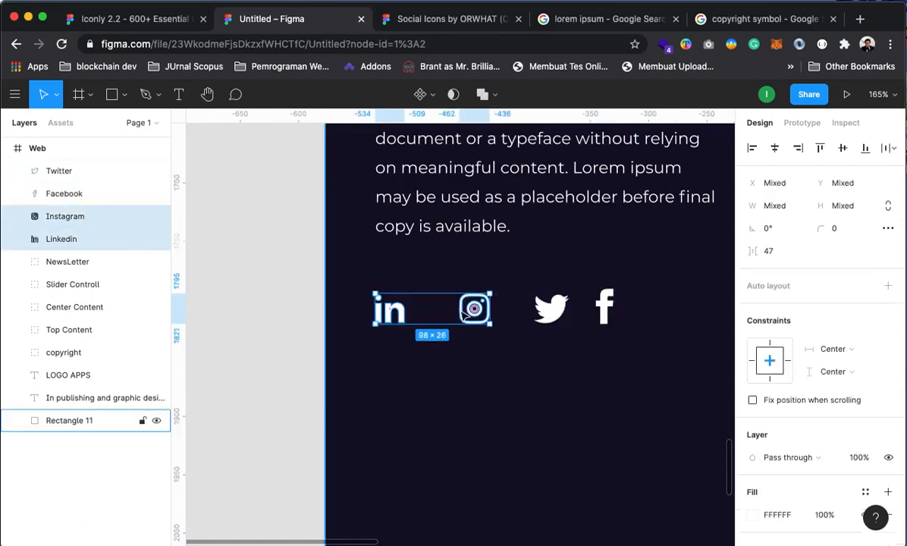
pyautogui.keyDown('shift'); pyautogui.click(551, 307); pyautogui.keyUp('shift')
pyautogui.keyDown('shift'); pyautogui.click(607, 306); pyautogui.keyUp('shift')
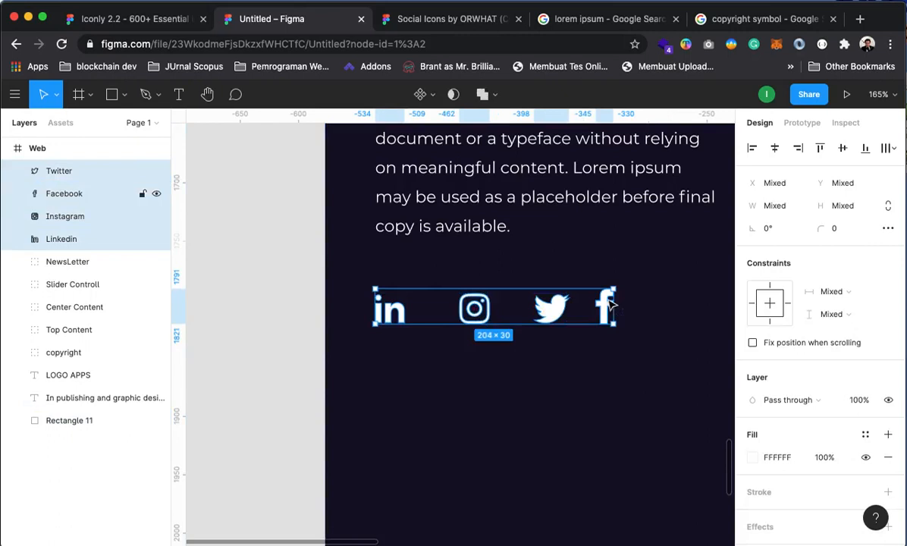
pyautogui.click(888, 148)
pyautogui.click(750, 212)
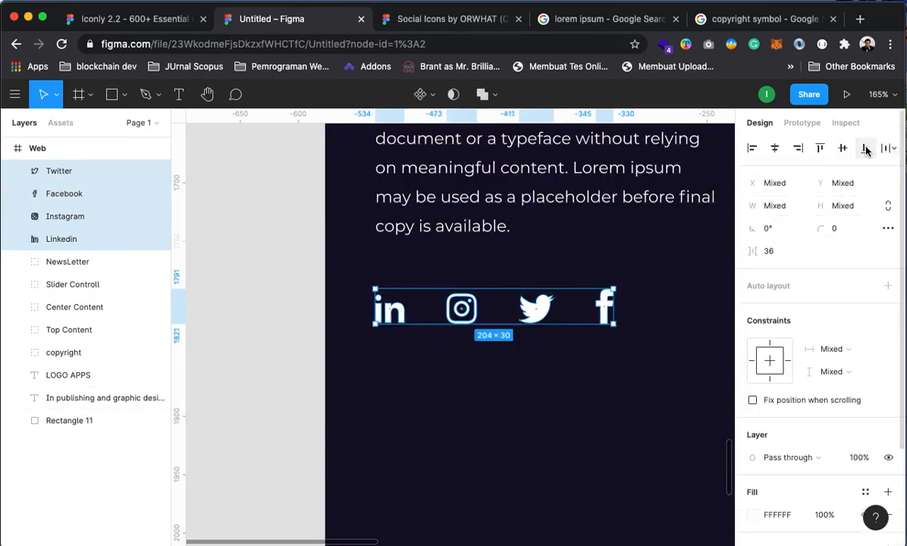
pyautogui.click(842, 148)
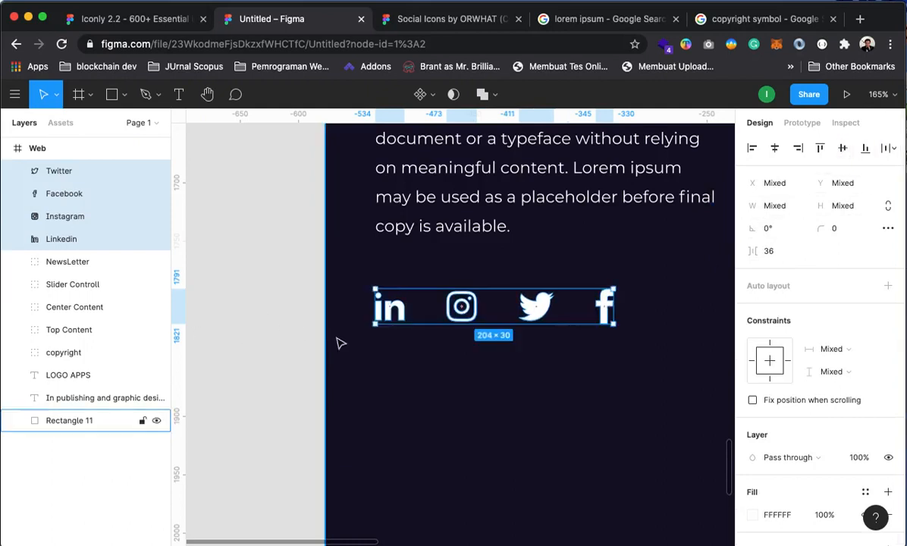
# Group the four icons, name the group 'social media footer', and move it to the top of the layers
pyautogui.press('super+g')
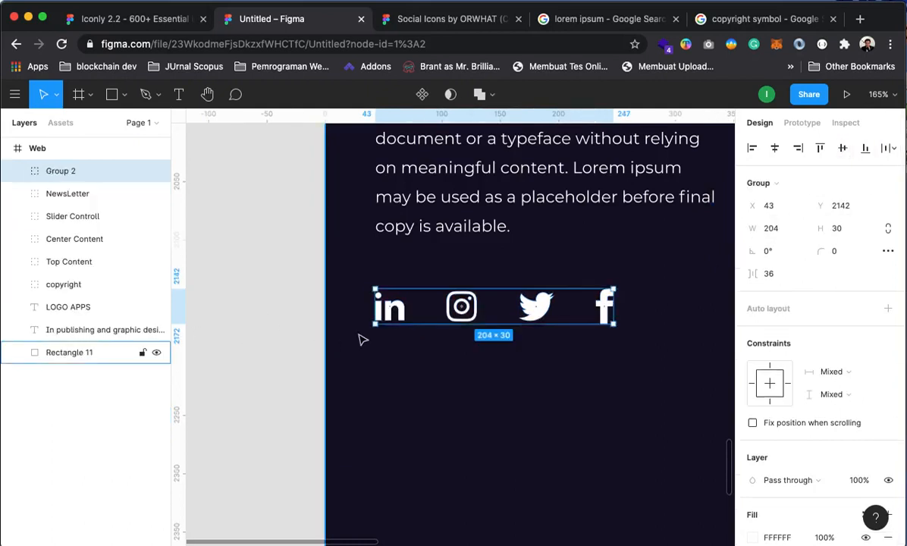
pyautogui.rightClick(63, 170)
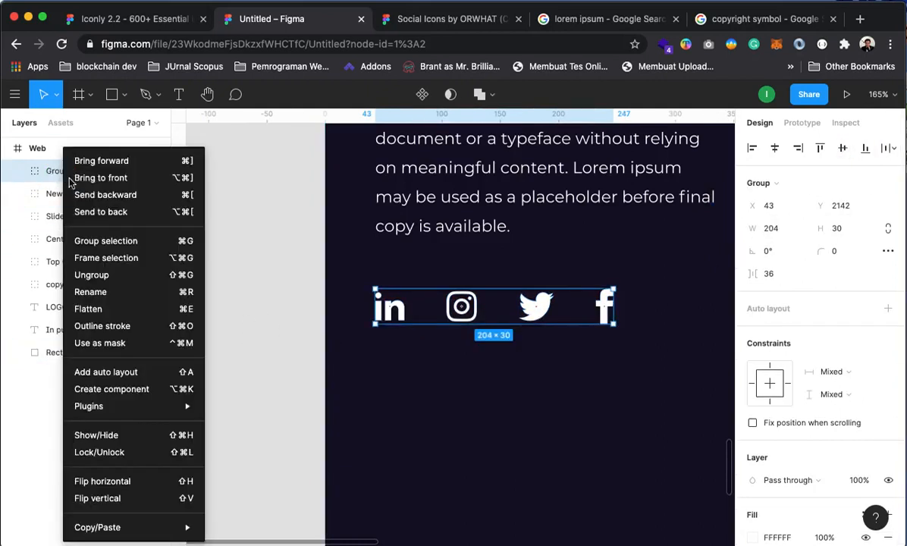
pyautogui.click(102, 292)
pyautogui.write('social media footer')
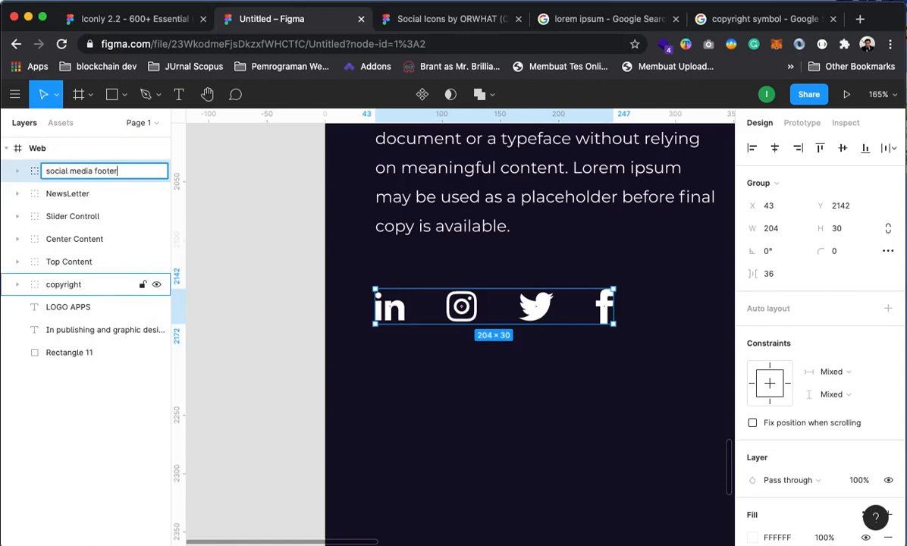
pyautogui.press('Return')
pyautogui.moveTo(97, 172); pyautogui.dragTo(84, 299)
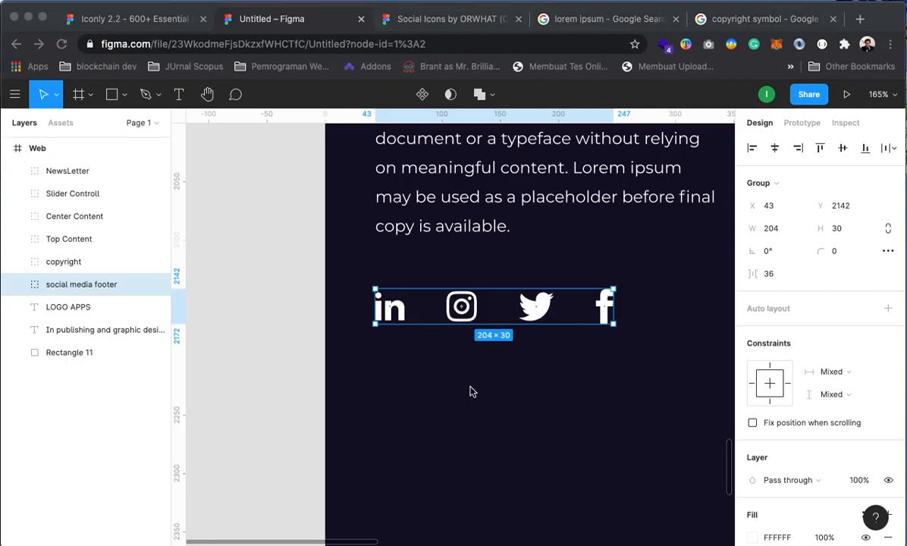
pyautogui.press(']')
pyautogui.click(493, 379)
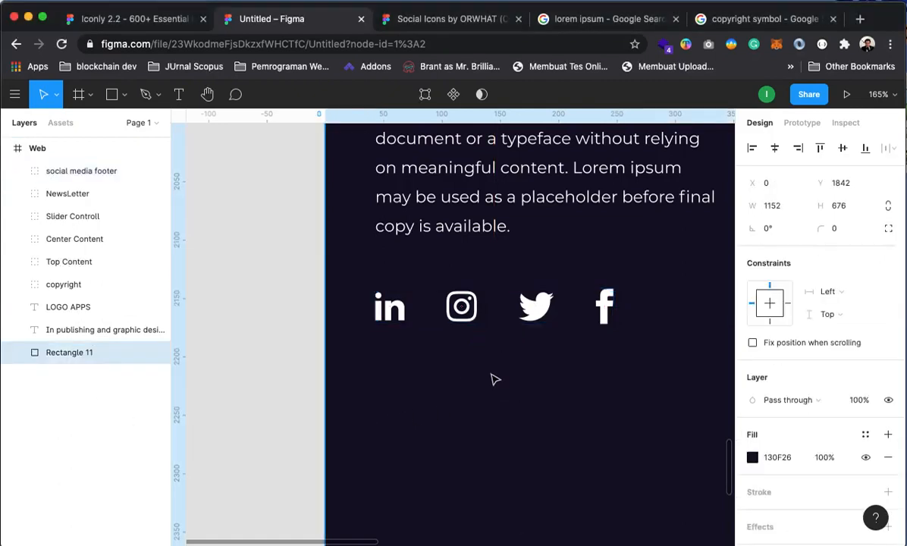
# Undo the social media footer grouping and review the LOGO APPS heading and paragraph layers
pyautogui.press('super+z')
pyautogui.click(286, 312)
pyautogui.keyDown('alt'); pyautogui.click(476, 323); pyautogui.keyUp('alt')
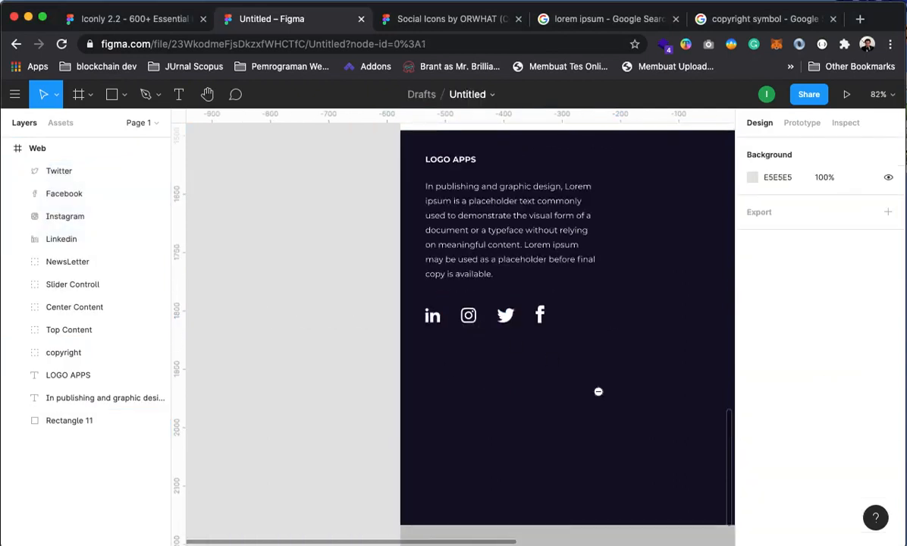
pyautogui.moveTo(586, 359); pyautogui.dragTo(430, 406)
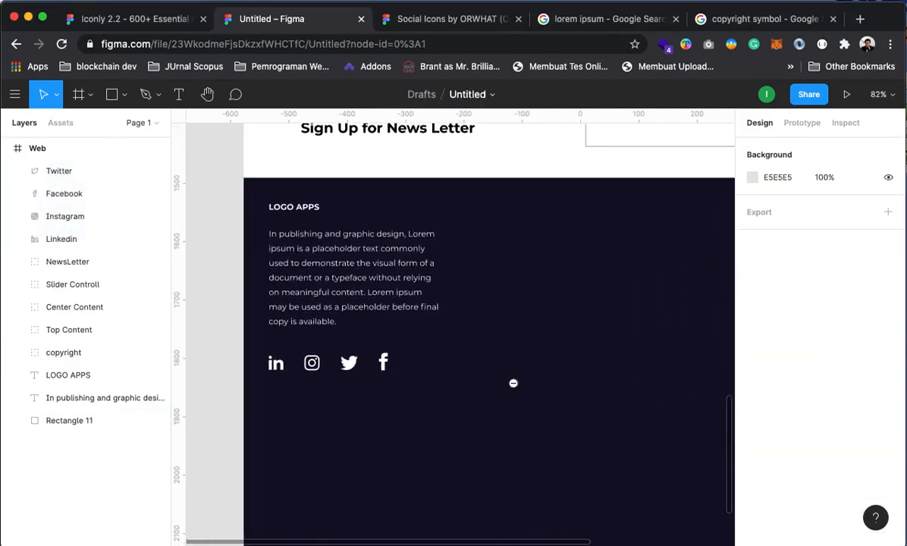
pyautogui.keyDown('alt'); pyautogui.click(513, 383); pyautogui.keyUp('alt')
pyautogui.moveTo(333, 324); pyautogui.dragTo(254, 239)
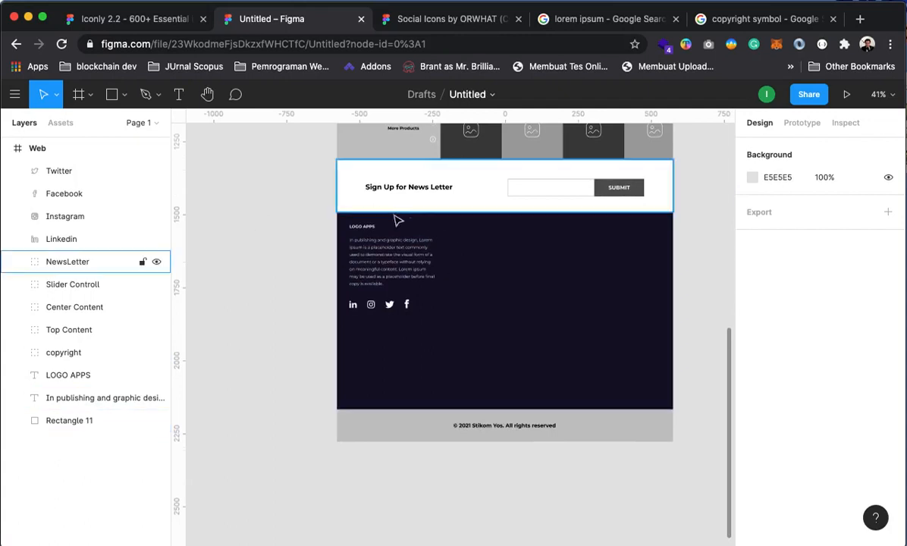
pyautogui.click(51, 400)
pyautogui.click(66, 376)
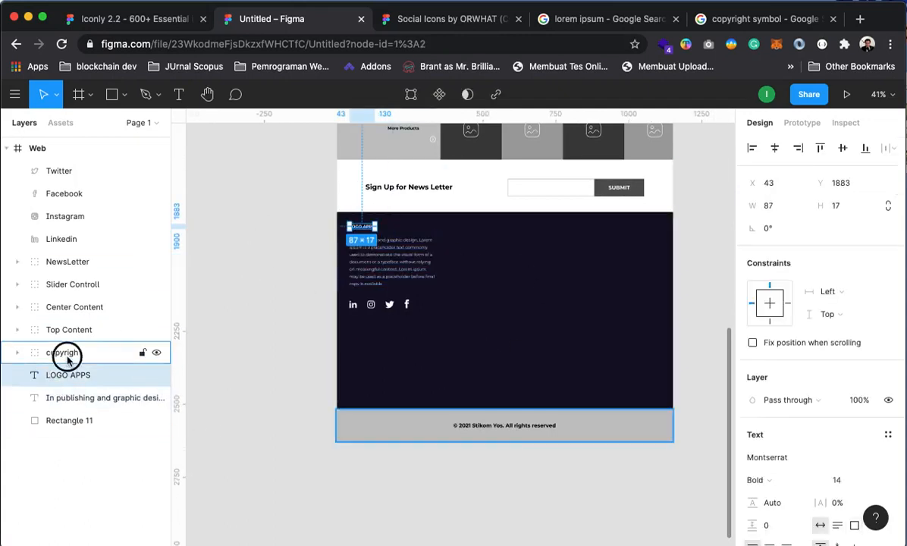
pyautogui.click(67, 358)
pyautogui.click(69, 375)
pyautogui.keyDown('shift'); pyautogui.click(75, 399); pyautogui.keyUp('shift')
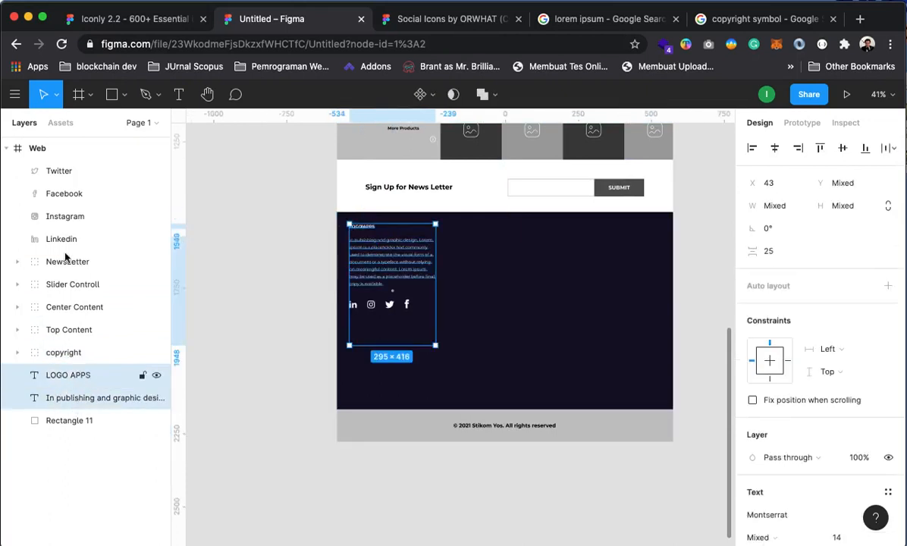
# Group the four social icon layers as Group 2 and place it between LOGO APPS and the paragraph
pyautogui.click(50, 172)
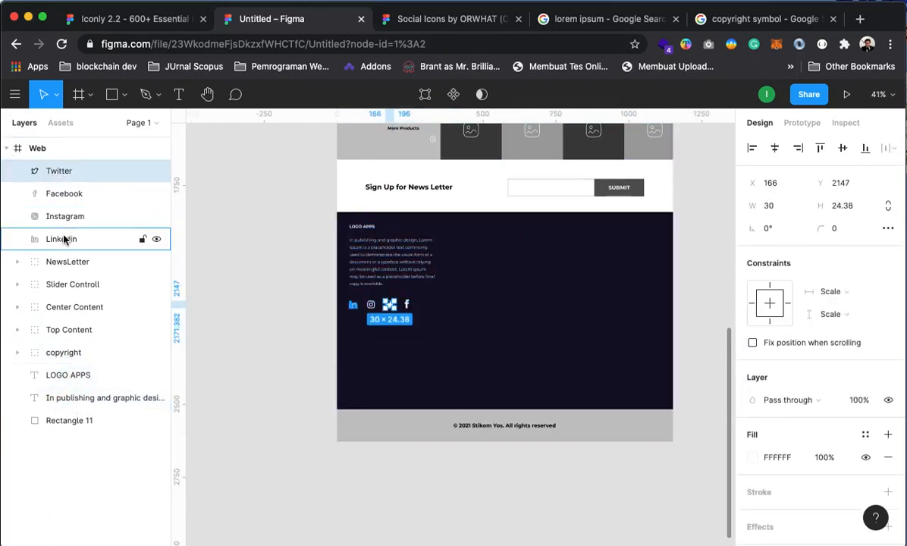
pyautogui.keyDown('shift'); pyautogui.click(64, 240); pyautogui.keyUp('shift')
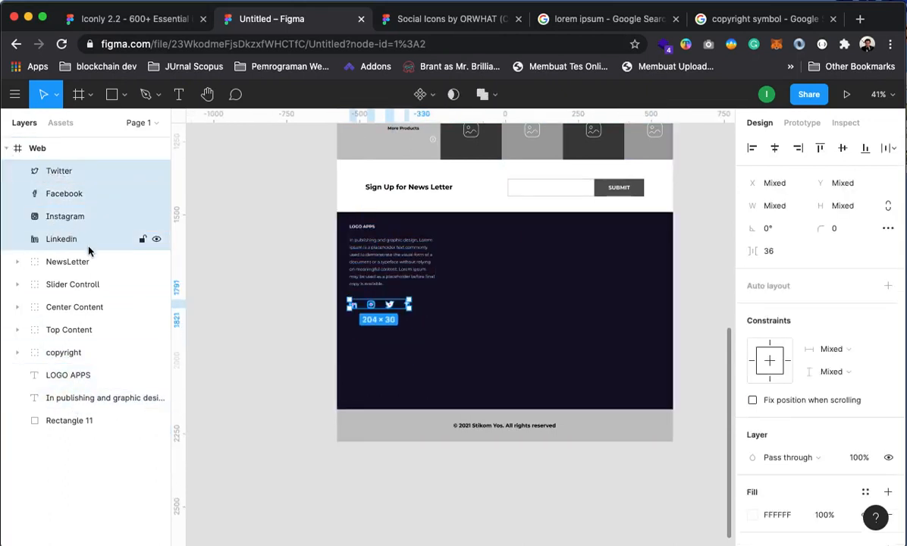
pyautogui.press('super+z')
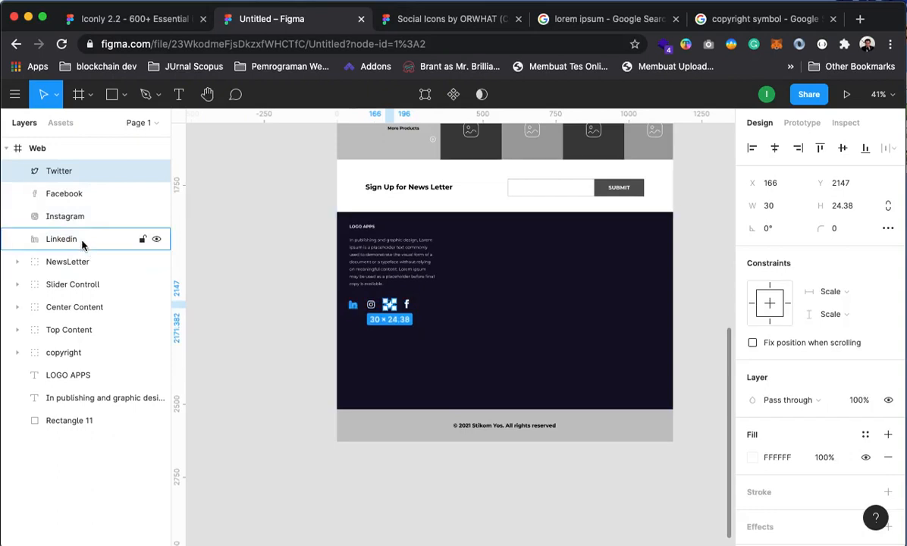
pyautogui.keyDown('shift'); pyautogui.click(70, 240); pyautogui.keyUp('shift')
pyautogui.rightClick(69, 234)
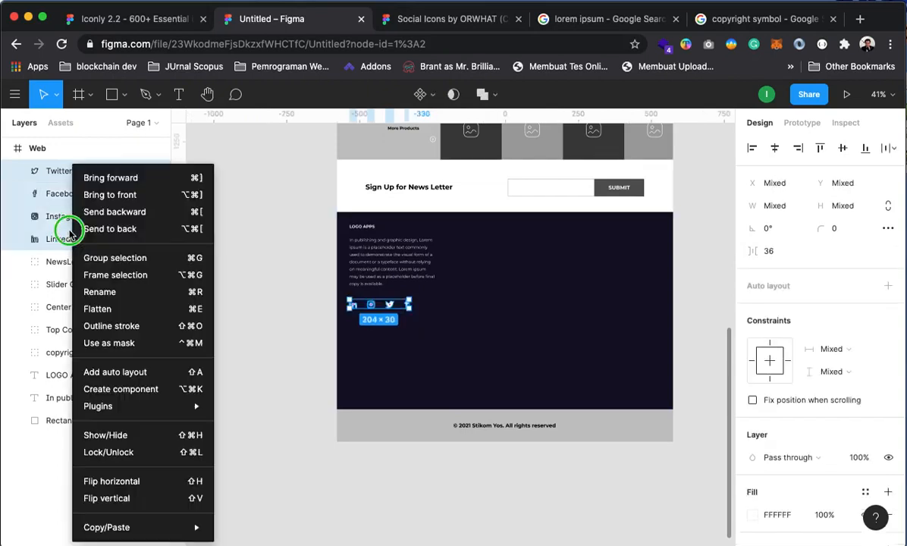
pyautogui.click(101, 256)
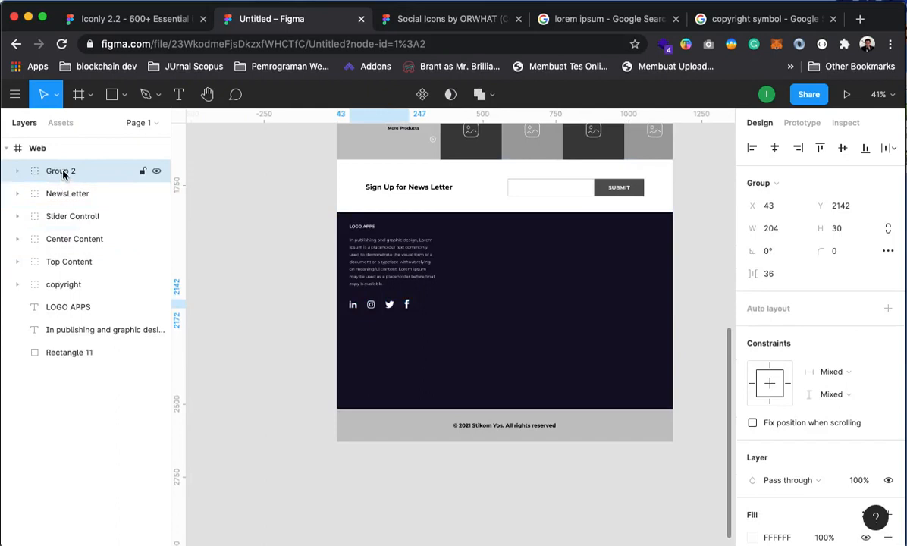
pyautogui.moveTo(60, 172); pyautogui.dragTo(76, 337)
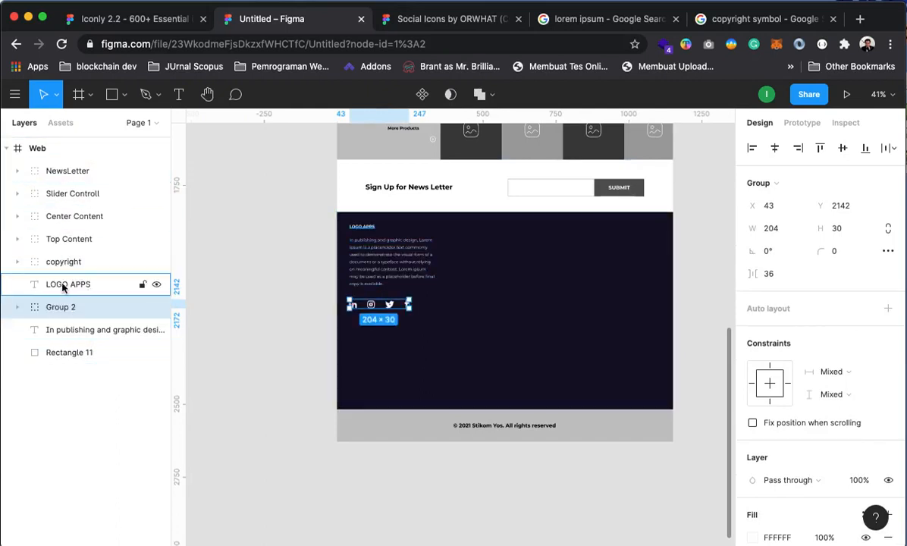
pyautogui.click(64, 285)
pyautogui.keyDown('shift'); pyautogui.click(69, 331); pyautogui.keyUp('shift')
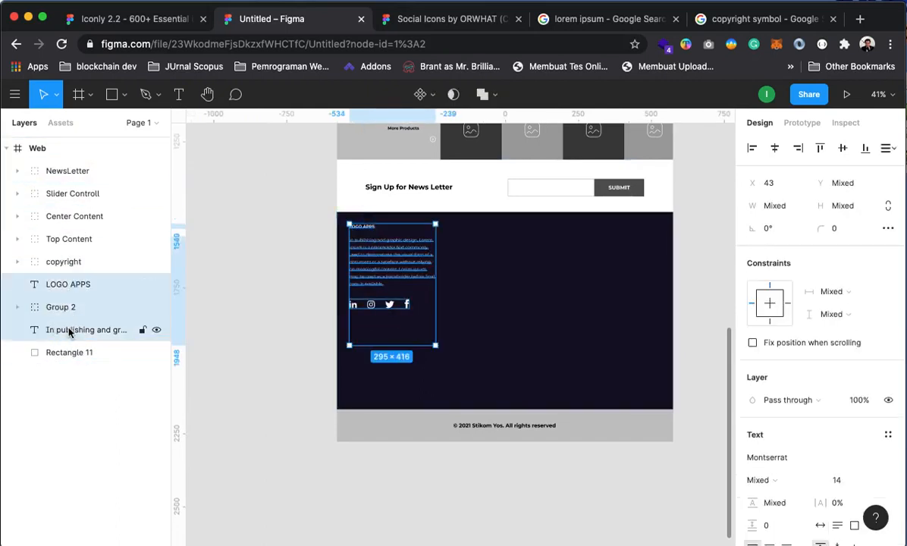
# Group the LOGO APPS heading, Group 2 and the paragraph, and name the group 'footer 1'
pyautogui.rightClick(66, 331)
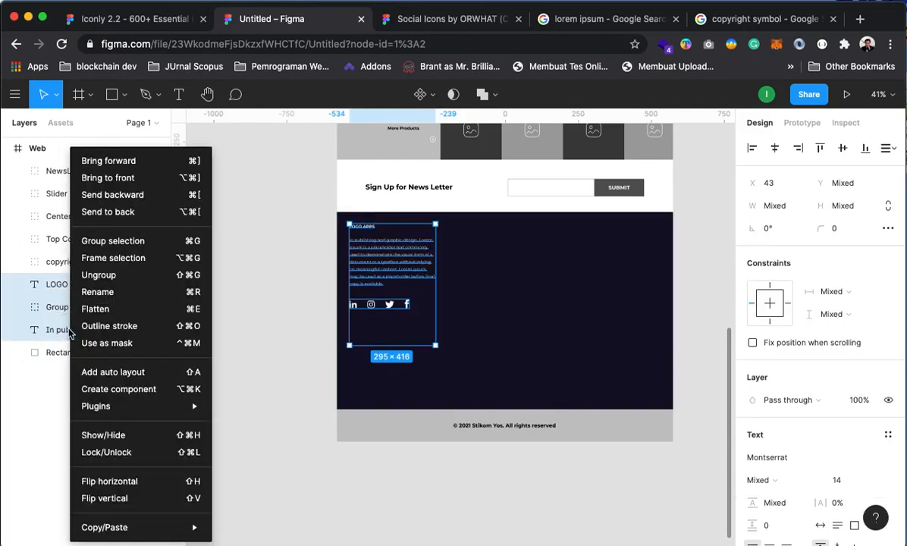
pyautogui.click(106, 239)
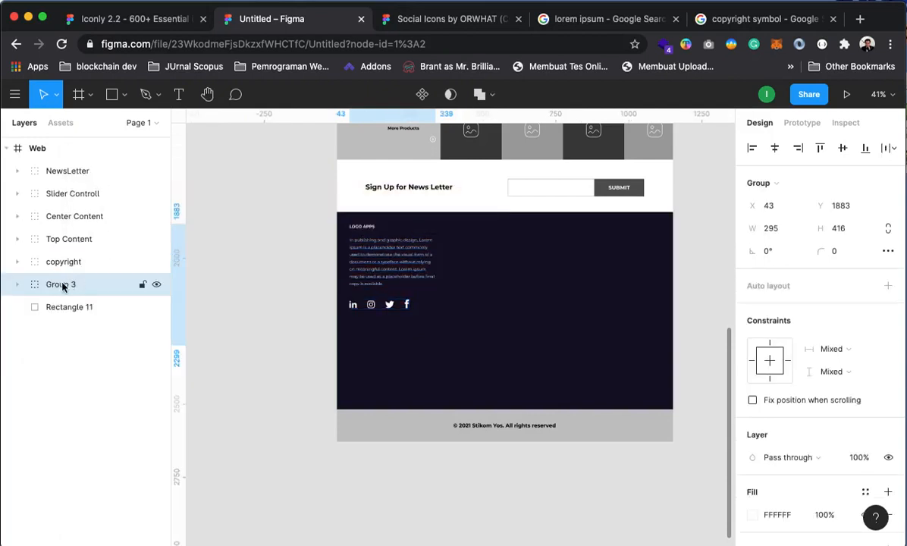
pyautogui.rightClick(97, 284)
pyautogui.click(98, 292)
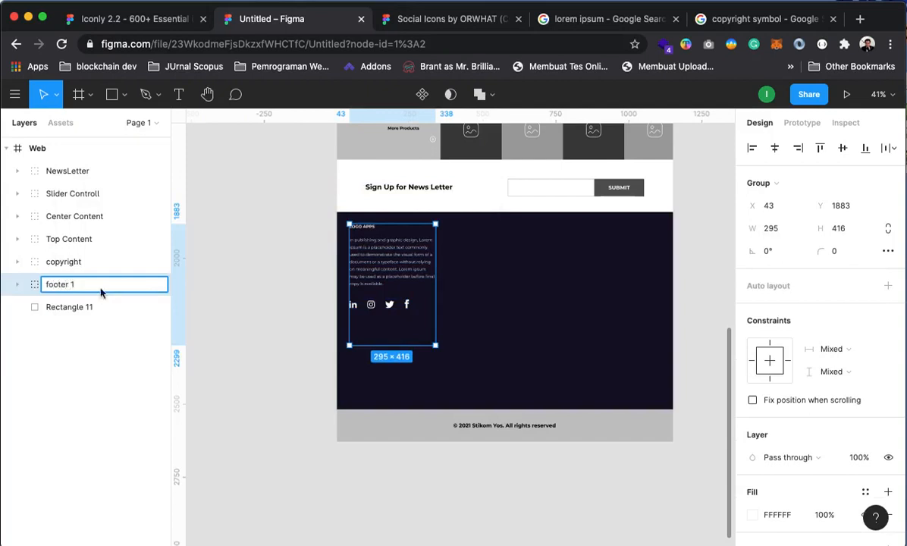
pyautogui.click(113, 375)
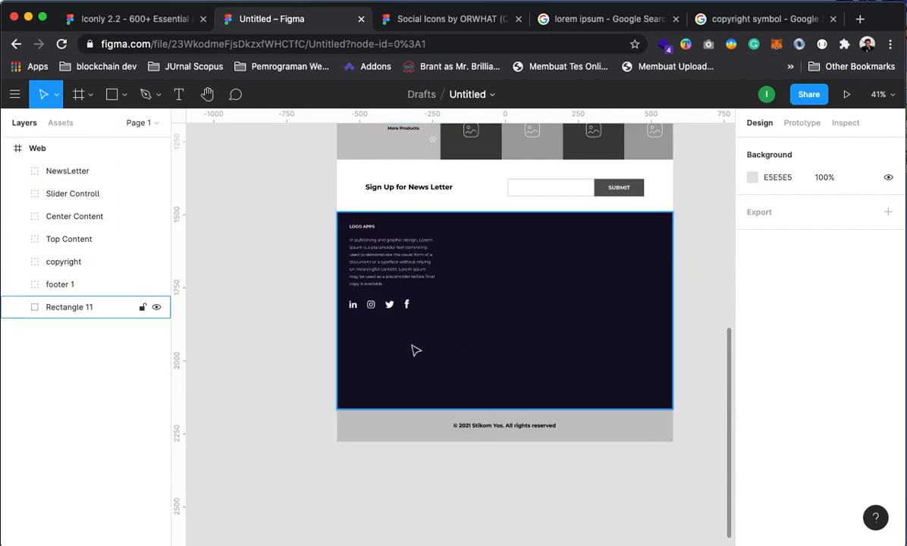
# Nudge the footer 1 group so its left edge lines up with the guide
pyautogui.moveTo(394, 338); pyautogui.dragTo(396, 364)
pyautogui.click(393, 282)
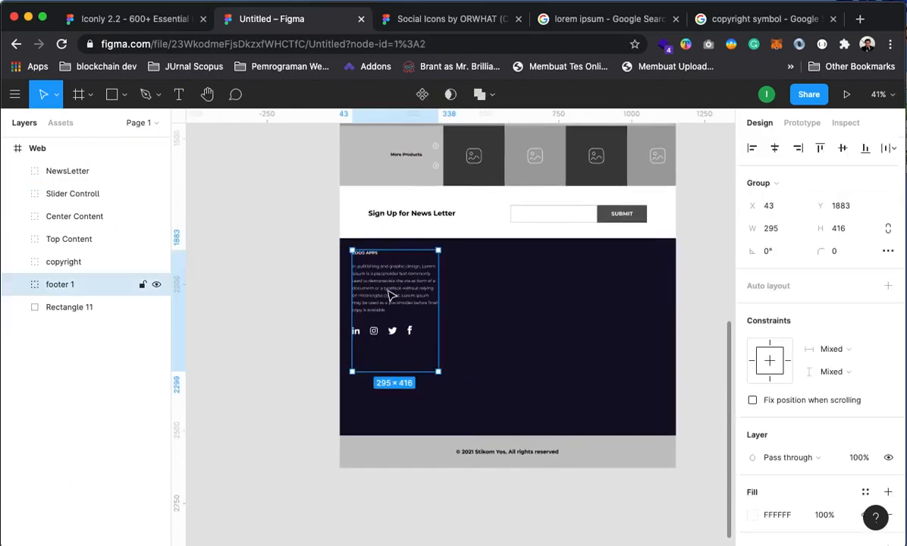
pyautogui.moveTo(391, 294); pyautogui.dragTo(382, 301)
pyautogui.press('Escape')
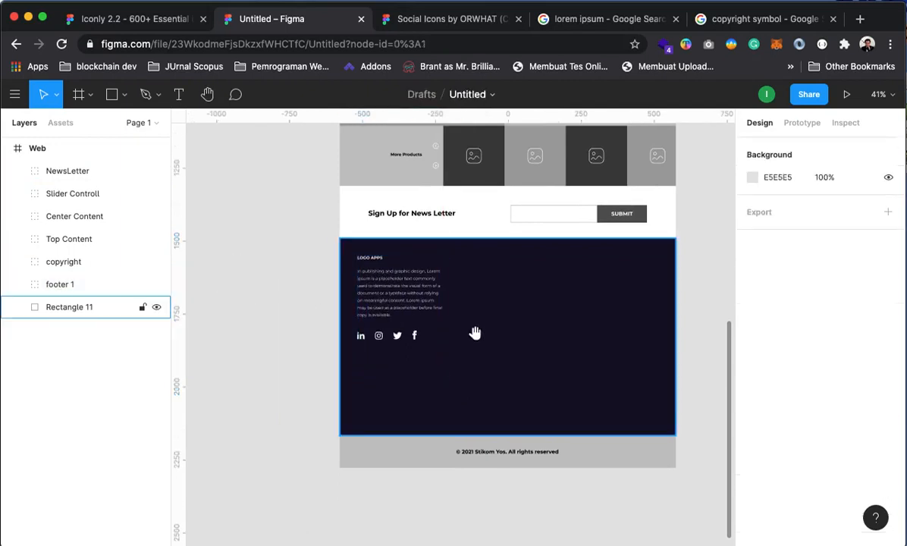
pyautogui.moveTo(466, 327); pyautogui.dragTo(480, 415)
pyautogui.moveTo(395, 382)
pyautogui.mouseDown()
pyautogui.moveTo(384, 374)
pyautogui.moveTo(388, 383)
pyautogui.mouseUp()
pyautogui.moveTo(473, 337); pyautogui.dragTo(421, 272)
pyautogui.click(658, 324)
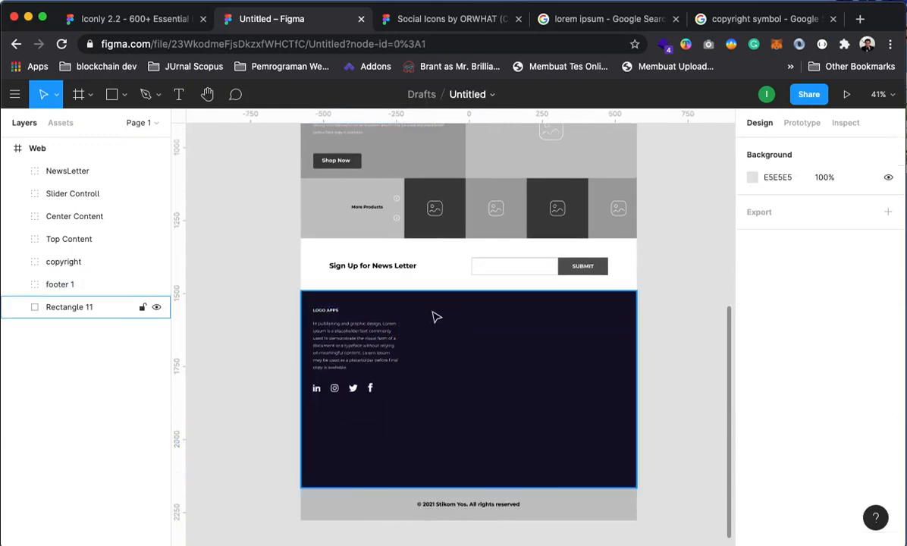
# Narrow the footer paragraph from 295 to 275 wide and delete its closing phrase
pyautogui.click(383, 353)
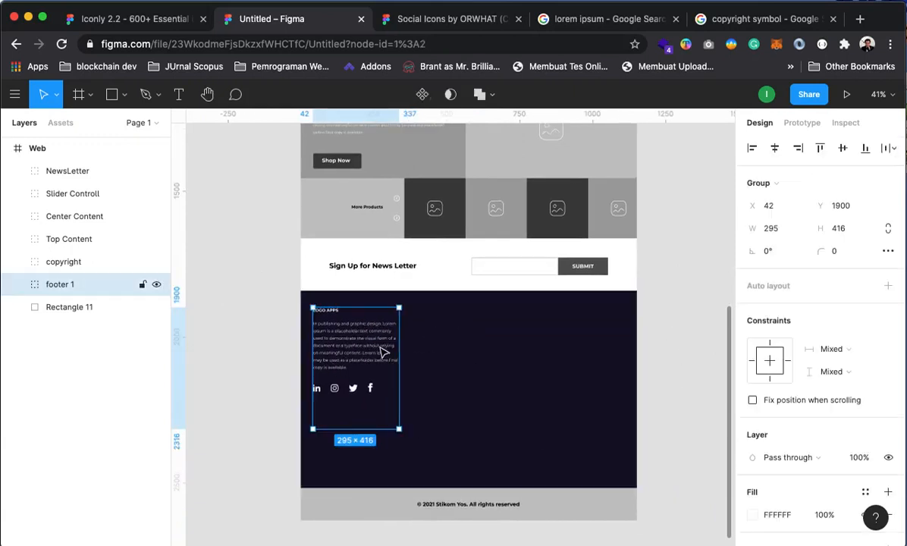
pyautogui.click(17, 285)
pyautogui.click(93, 351)
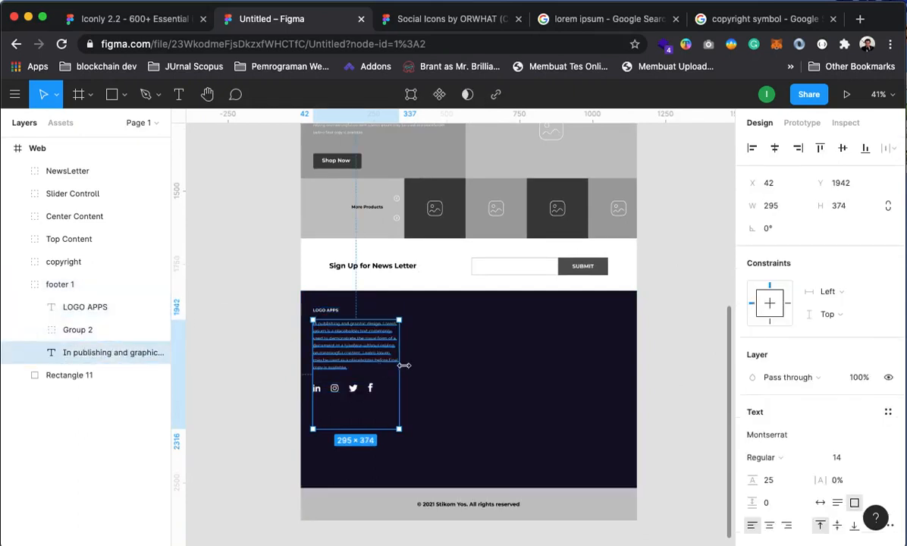
pyautogui.moveTo(397, 365); pyautogui.dragTo(392, 365)
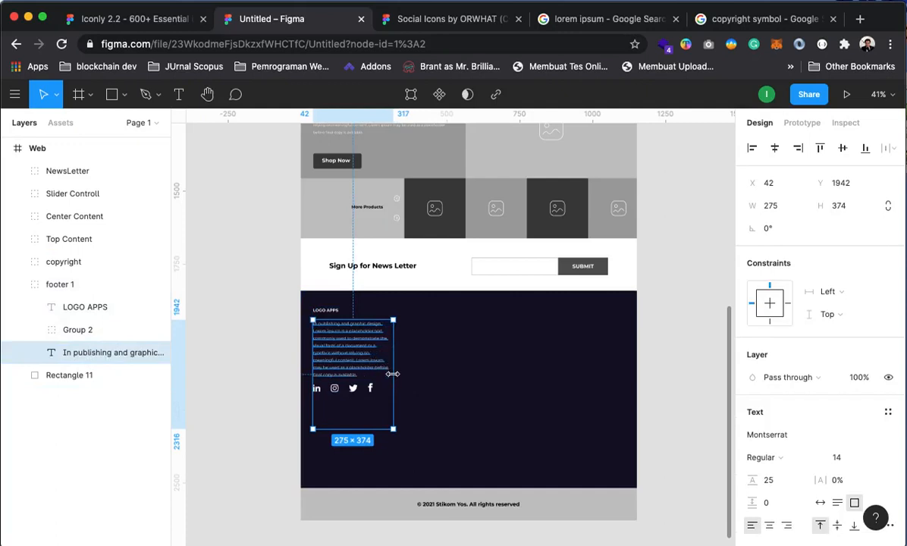
pyautogui.doubleClick(350, 381)
pyautogui.click(361, 376)
pyautogui.moveTo(361, 376); pyautogui.dragTo(342, 367)
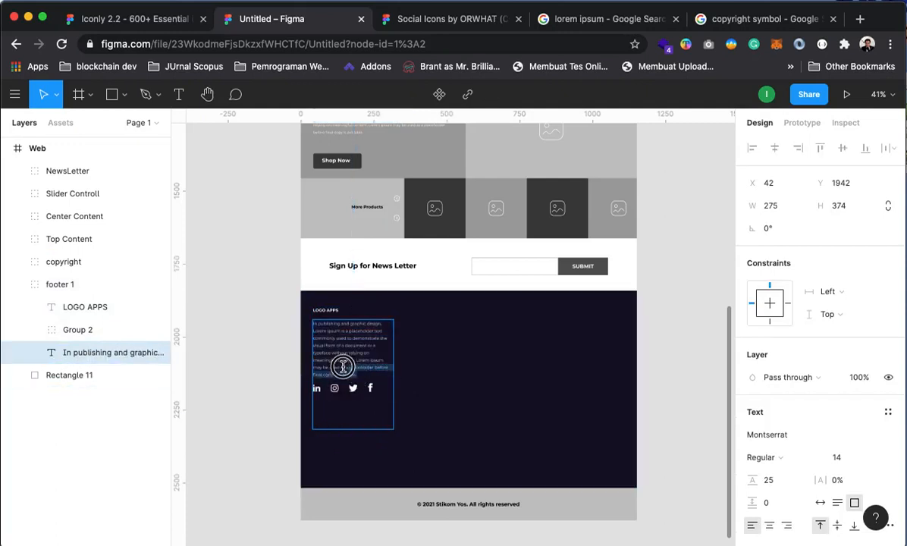
pyautogui.press('BackSpace')
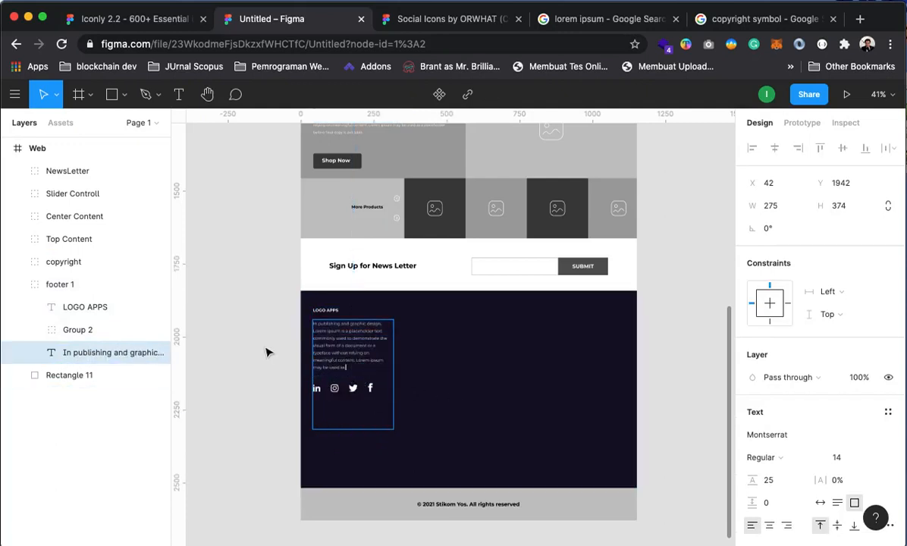
pyautogui.press('Escape')
pyautogui.click(254, 320)
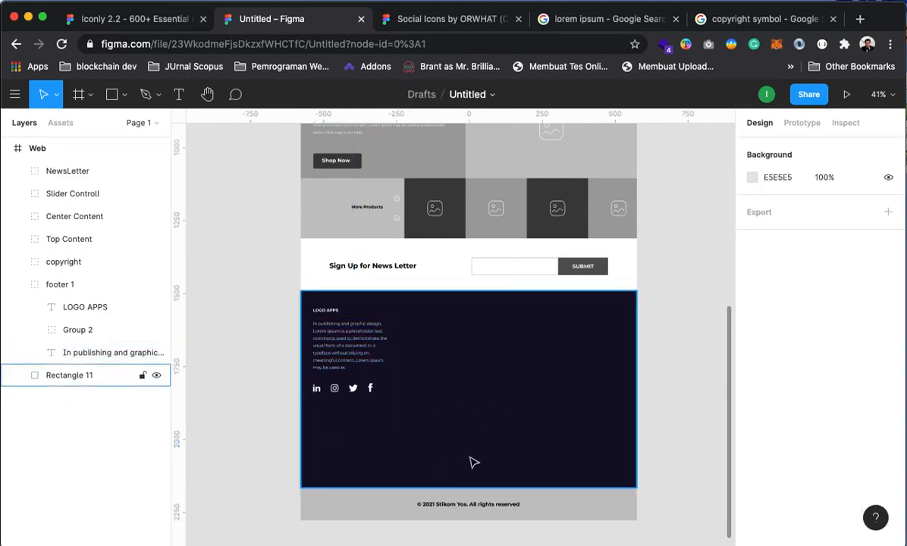
pyautogui.click(17, 284)
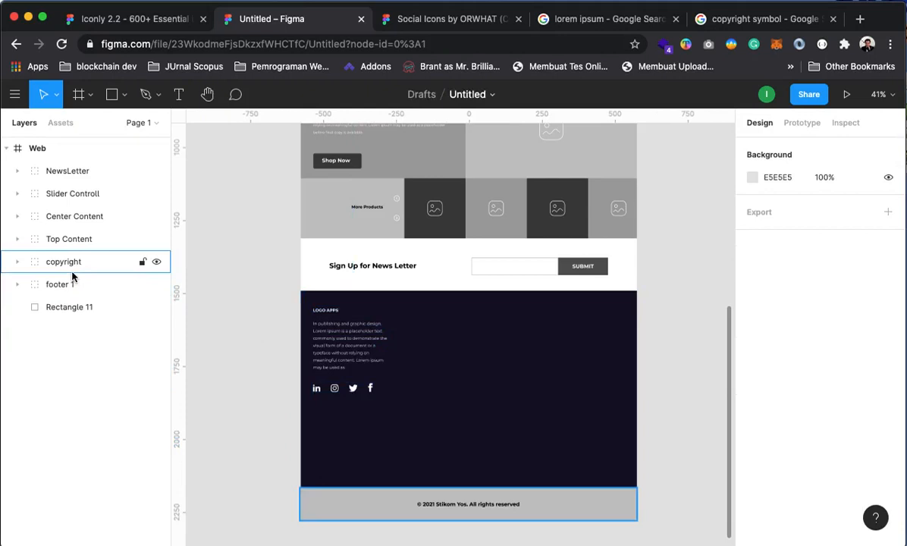
# Add a white 'Our Informations' text box to the navy footer
pyautogui.click(178, 94)
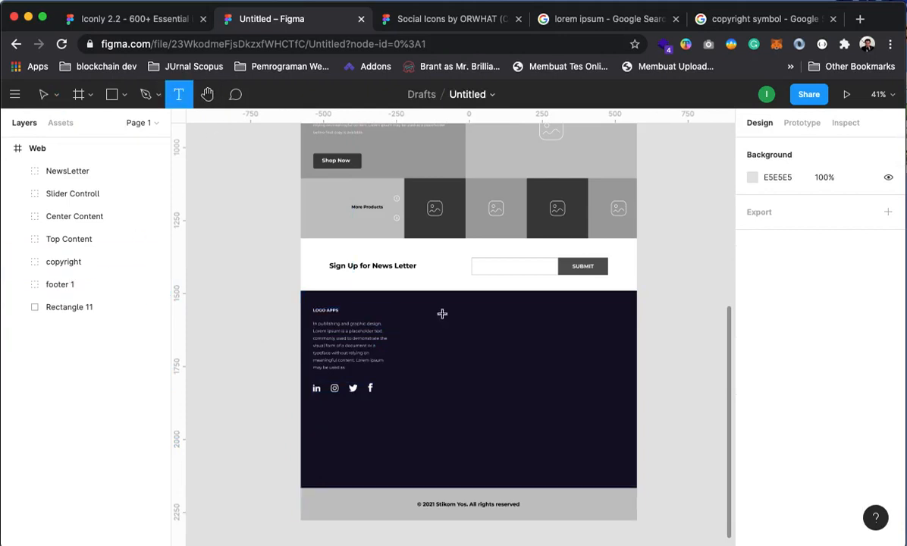
pyautogui.click(418, 308)
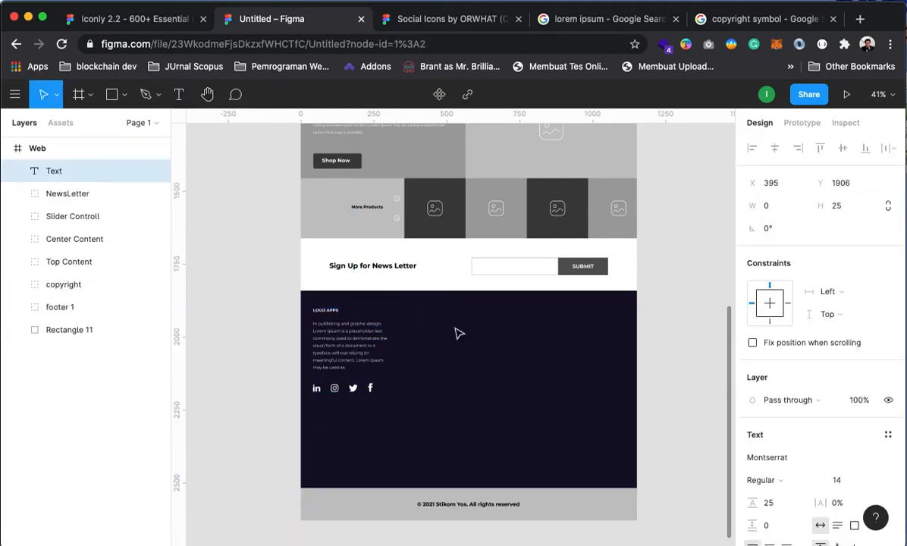
pyautogui.write('Our Informations')
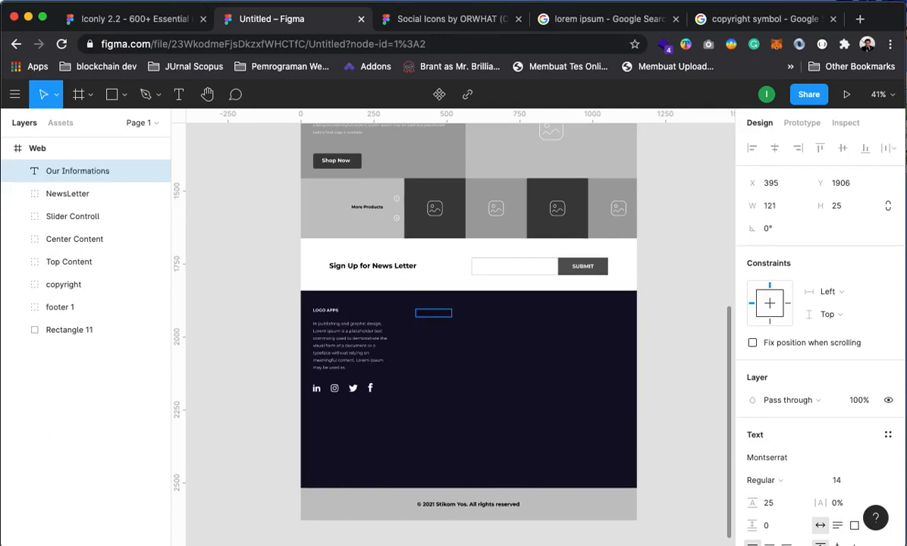
pyautogui.press('super+a')
pyautogui.scroll(-3, 830, 486)
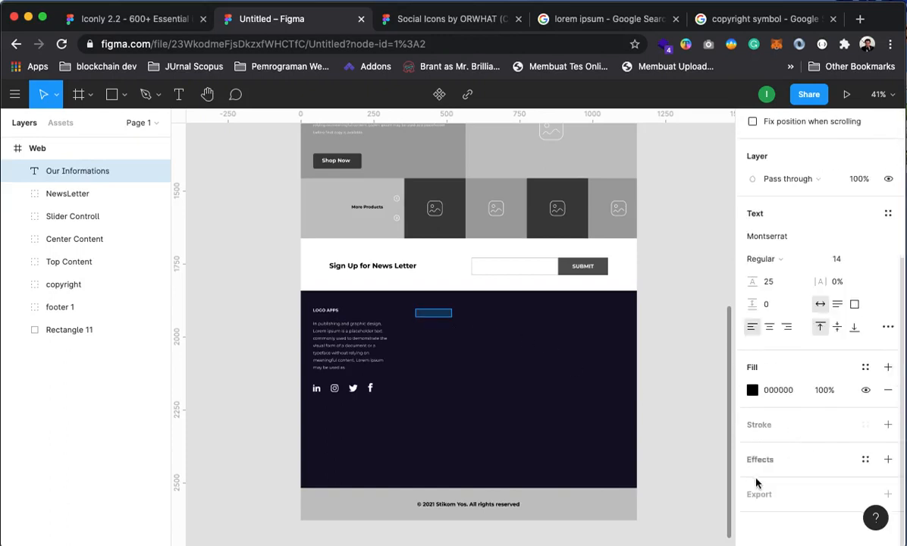
pyautogui.click(752, 391)
pyautogui.moveTo(641, 345); pyautogui.dragTo(531, 131)
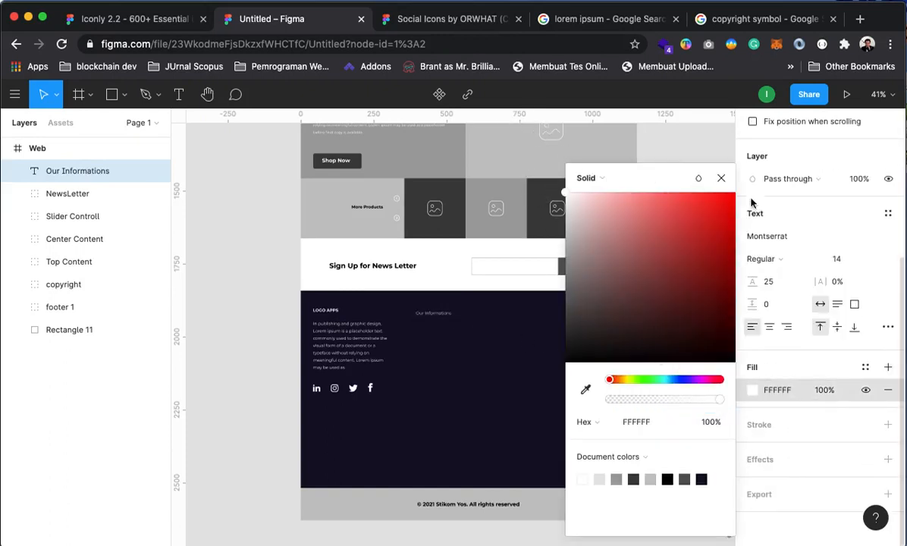
pyautogui.click(721, 178)
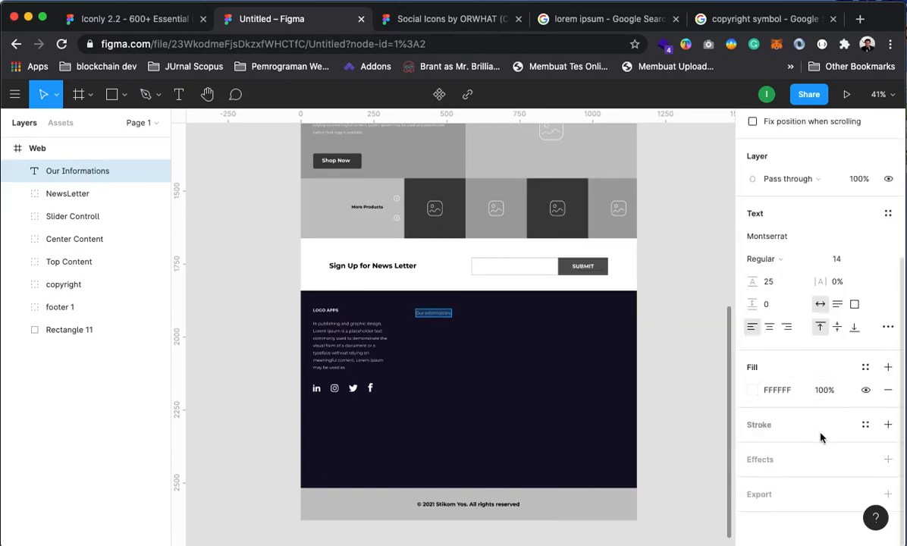
# Make Our Informations bold, level it with LOGO APPS, and place a duplicate just below
pyautogui.click(787, 263)
pyautogui.click(773, 309)
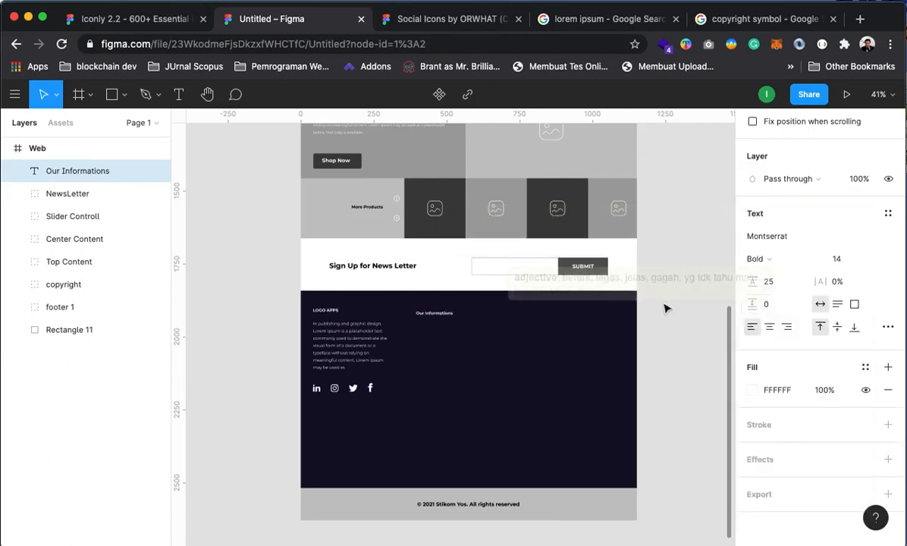
pyautogui.scroll(5, 416, 322)
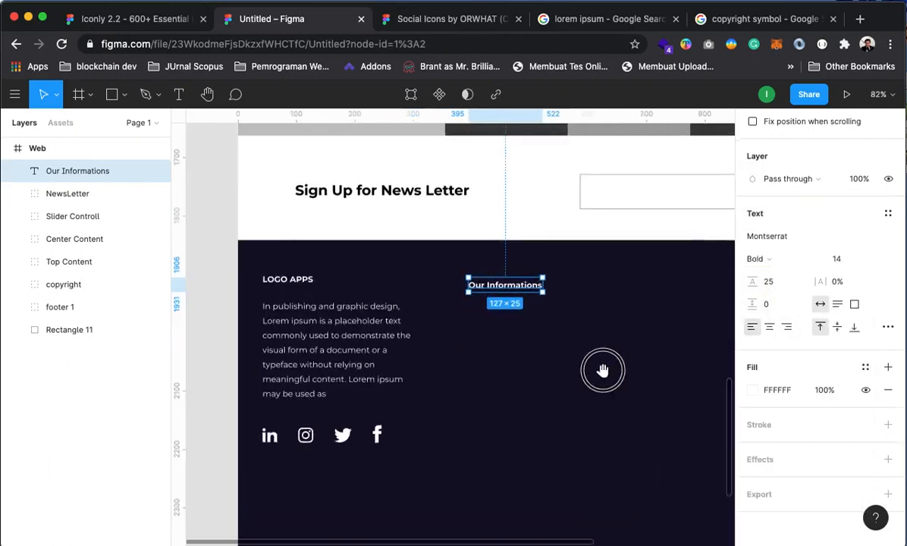
pyautogui.moveTo(538, 300); pyautogui.dragTo(526, 297)
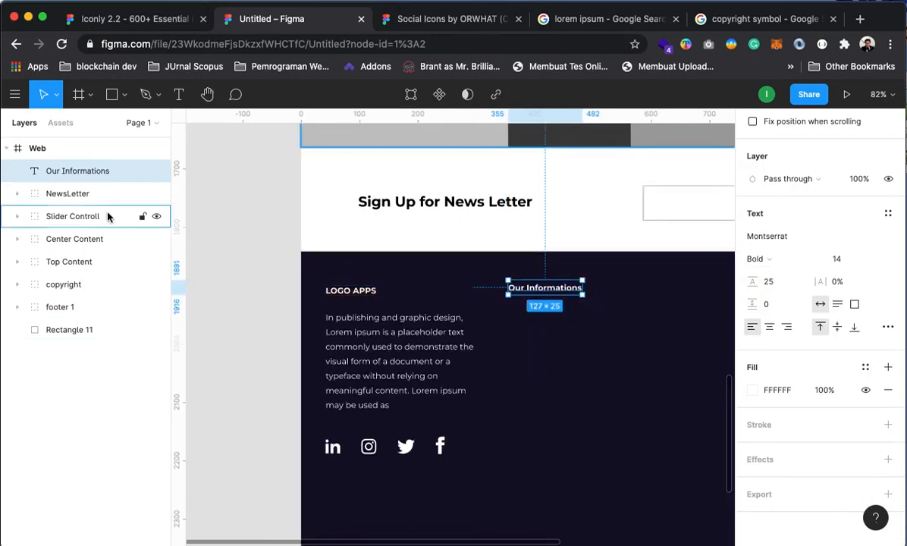
pyautogui.press('super+d')
pyautogui.moveTo(552, 293); pyautogui.dragTo(547, 316)
# Replace the copy's text with Home, About, Services, Short Codes and Contact on separate lines
pyautogui.doubleClick(535, 310)
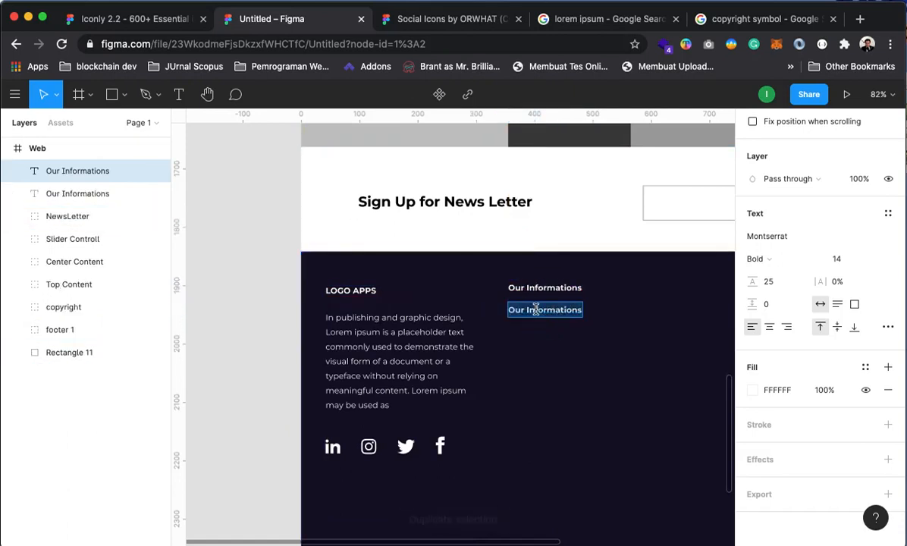
pyautogui.write('Home ')
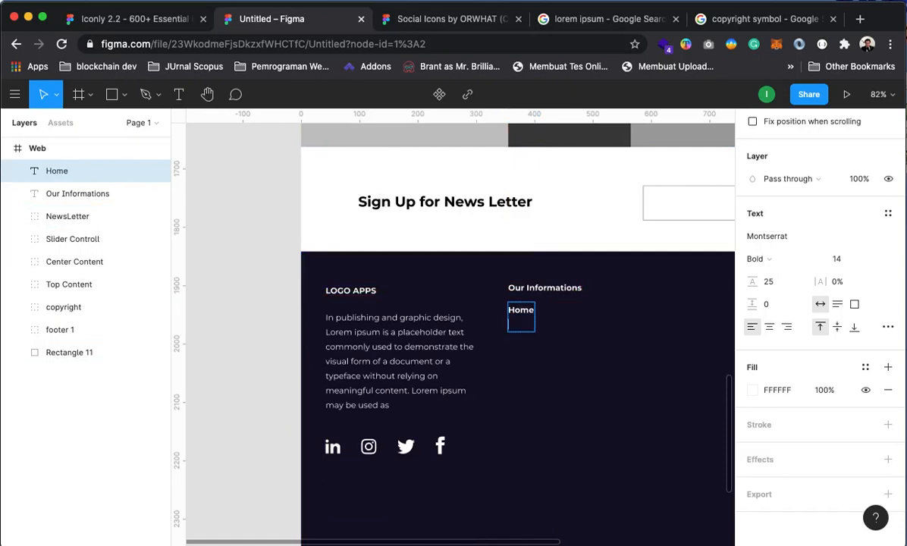
pyautogui.write('About')
pyautogui.press('Return')
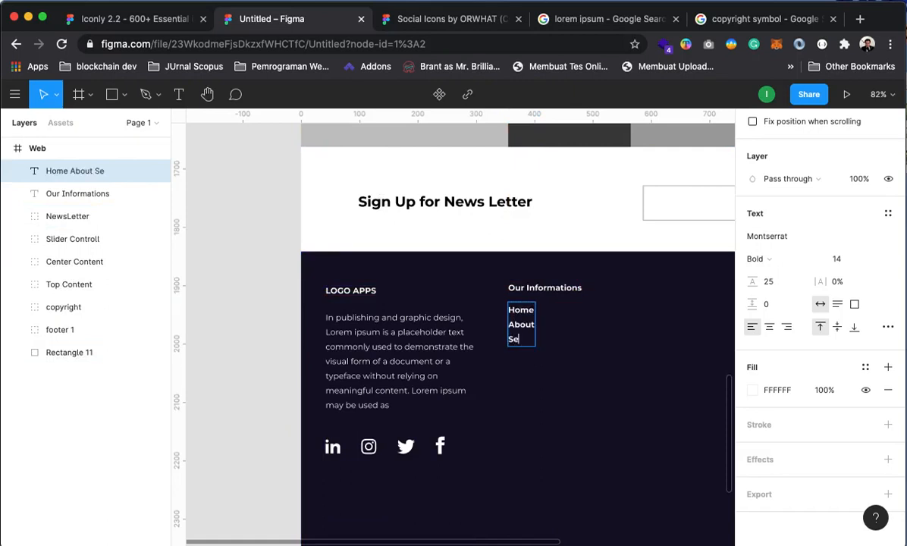
pyautogui.write('Services')
pyautogui.press('Return')
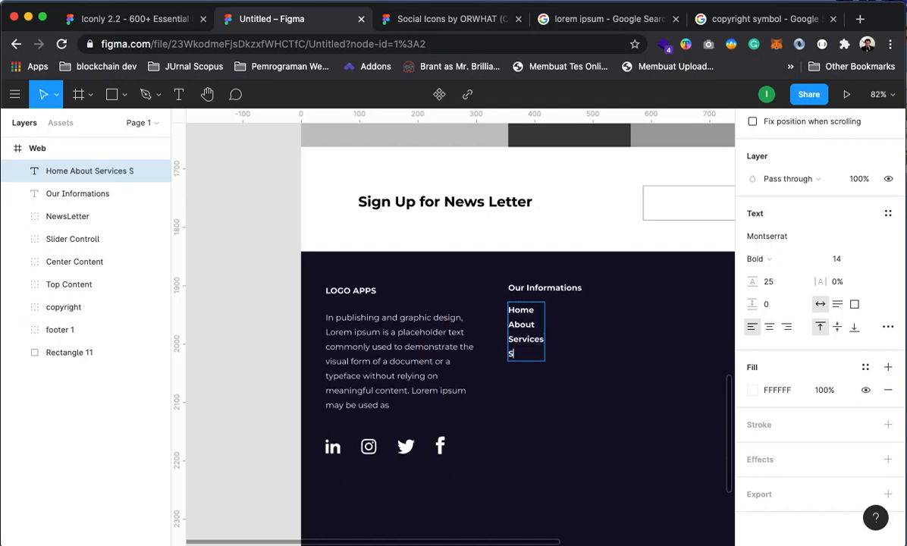
pyautogui.write('Short COdes')
pyautogui.press('Return')
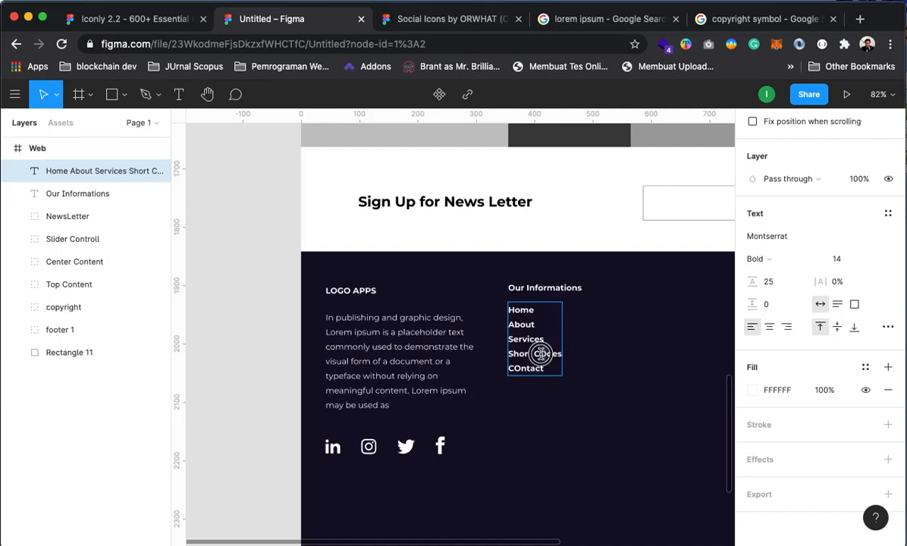
pyautogui.press('BackSpace')
pyautogui.write('o')
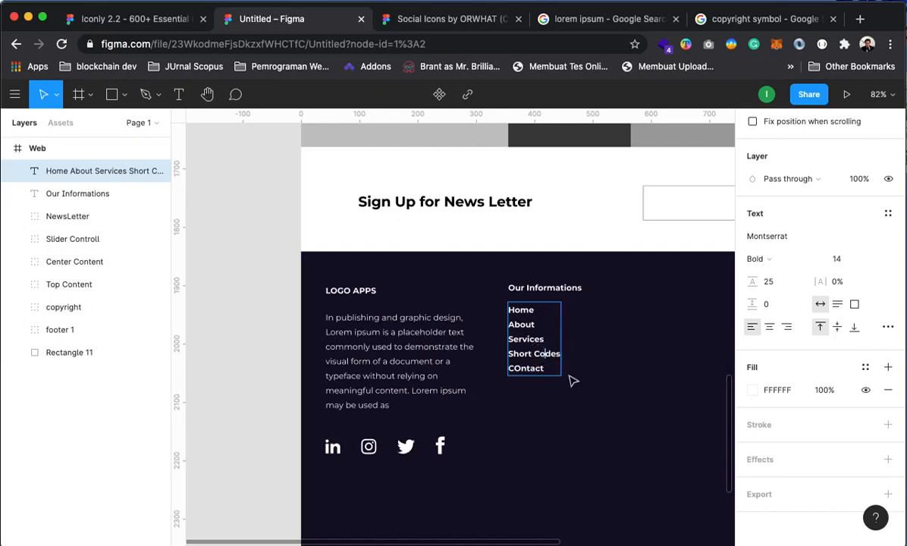
pyautogui.moveTo(548, 368); pyautogui.dragTo(502, 315)
pyautogui.click(523, 372)
pyautogui.press('BackSpace')
pyautogui.write('o')
# Set the link list to Regular weight with a 35 line height
pyautogui.moveTo(550, 368); pyautogui.dragTo(455, 273)
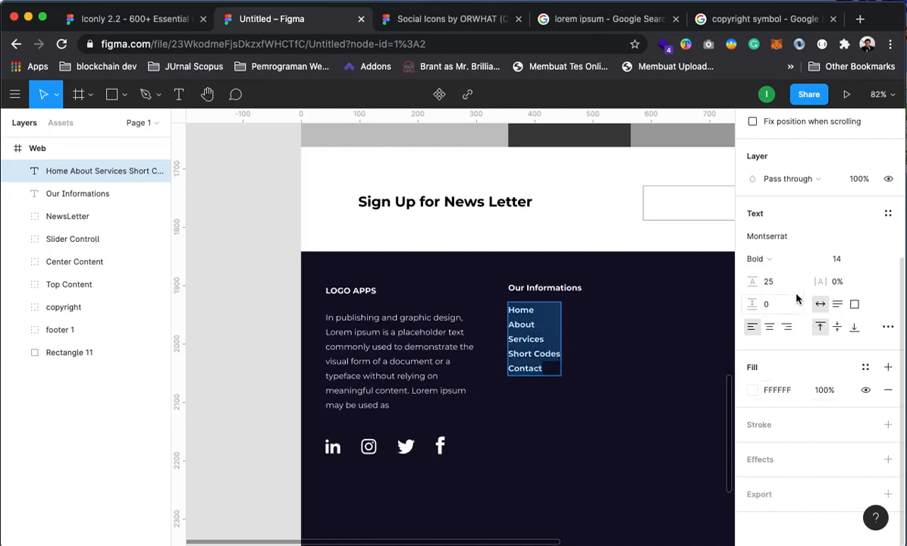
pyautogui.click(760, 260)
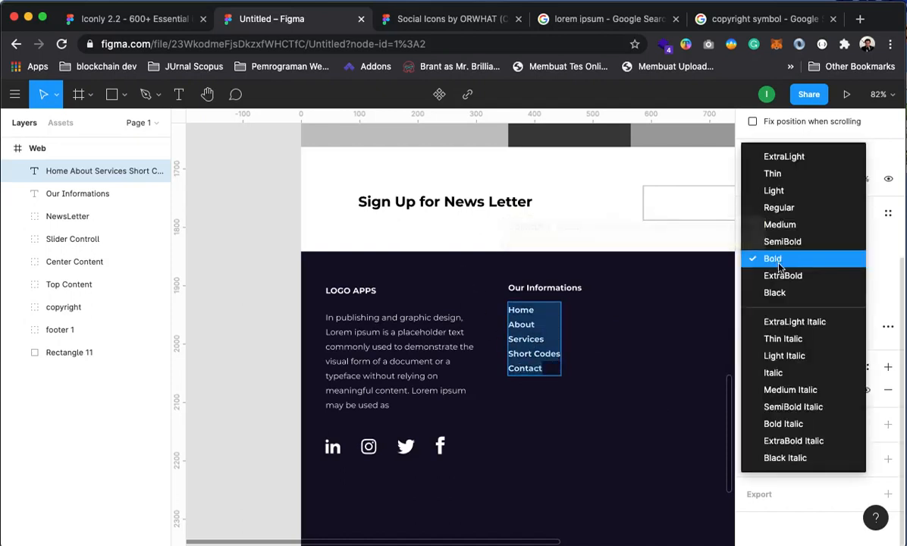
pyautogui.click(779, 225)
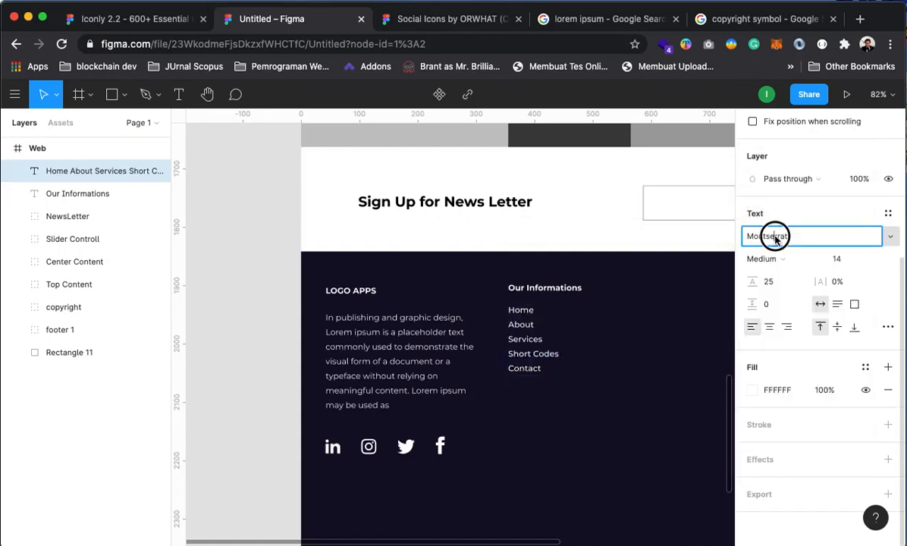
pyautogui.click(775, 236)
pyautogui.click(793, 261)
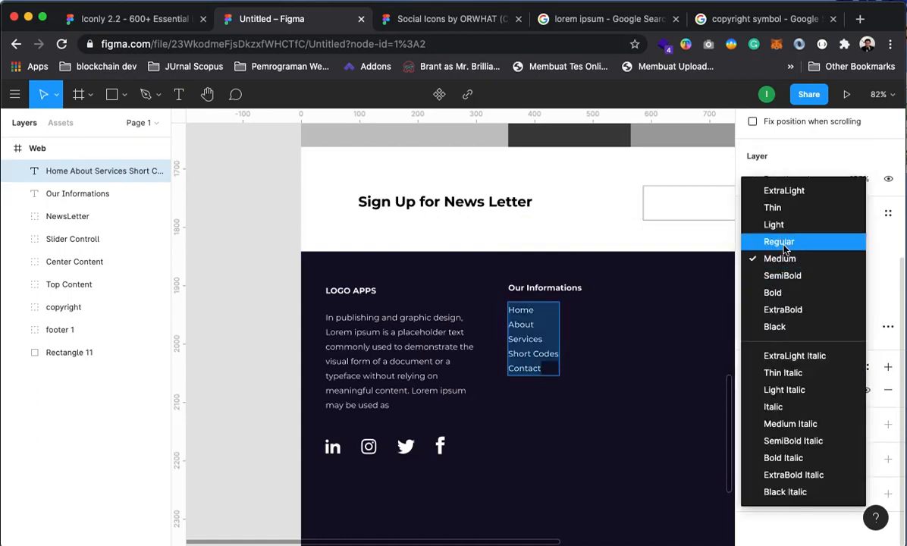
pyautogui.click(778, 241)
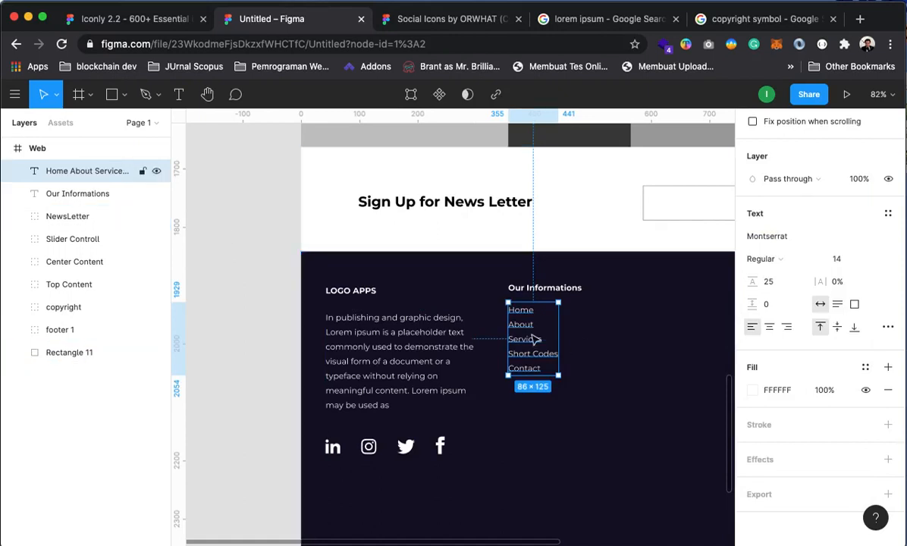
pyautogui.click(785, 288)
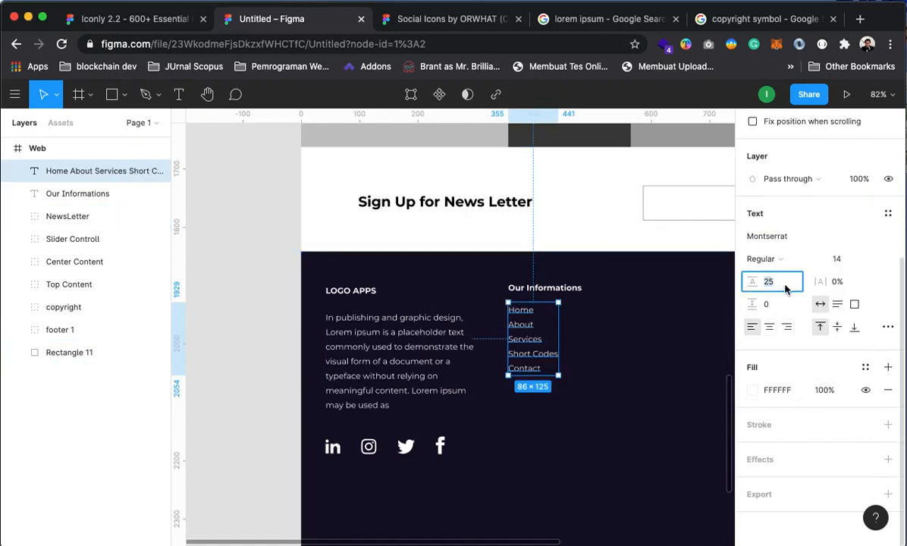
pyautogui.press('Return')
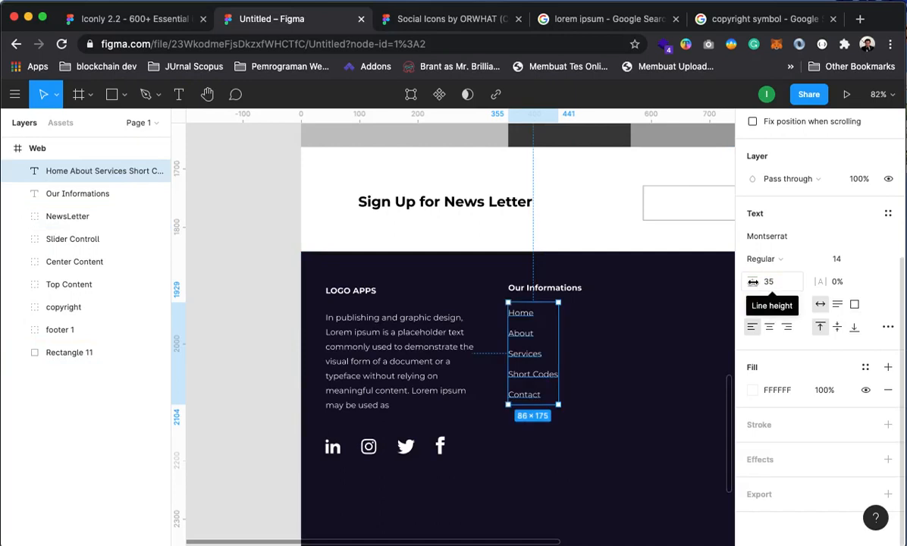
pyautogui.click(232, 315)
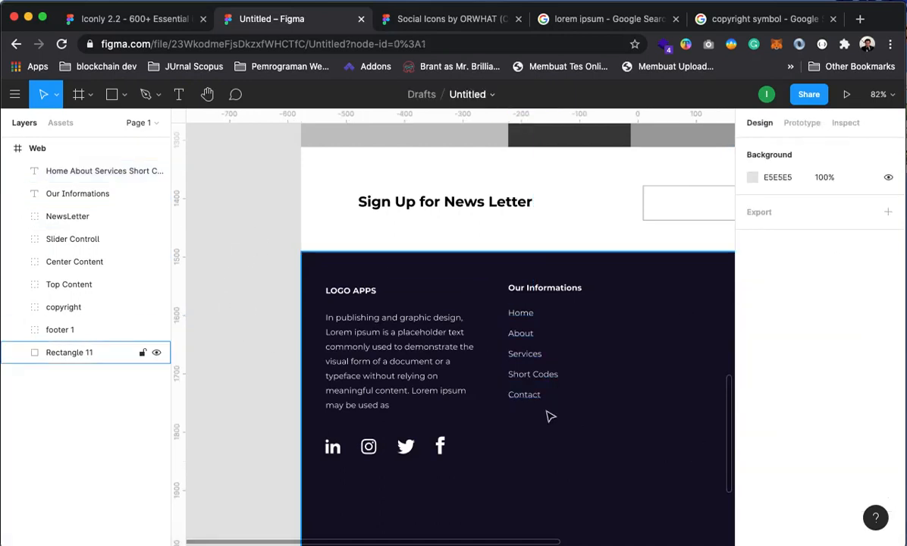
# Duplicate the Our Informations heading and move the copy right to start a third column
pyautogui.press('-')
pyautogui.moveTo(639, 462); pyautogui.dragTo(538, 425)
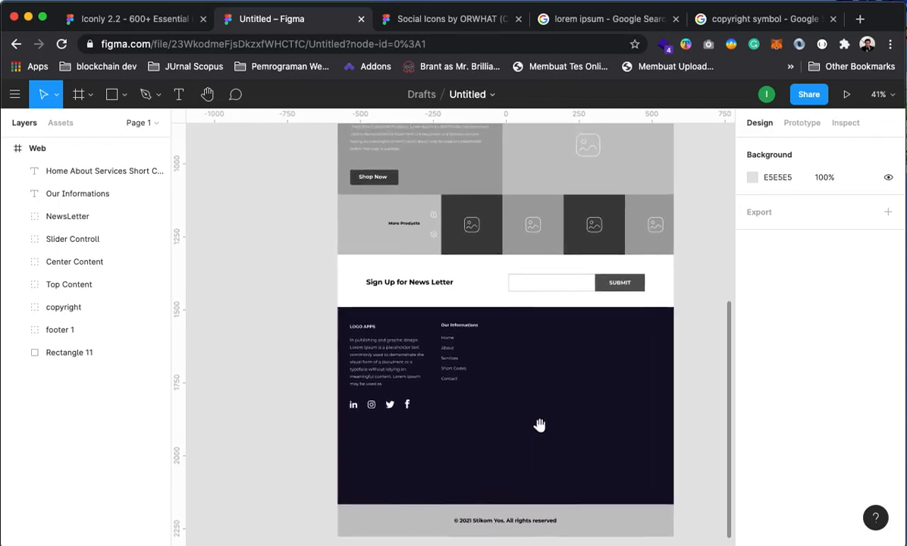
pyautogui.click(455, 328)
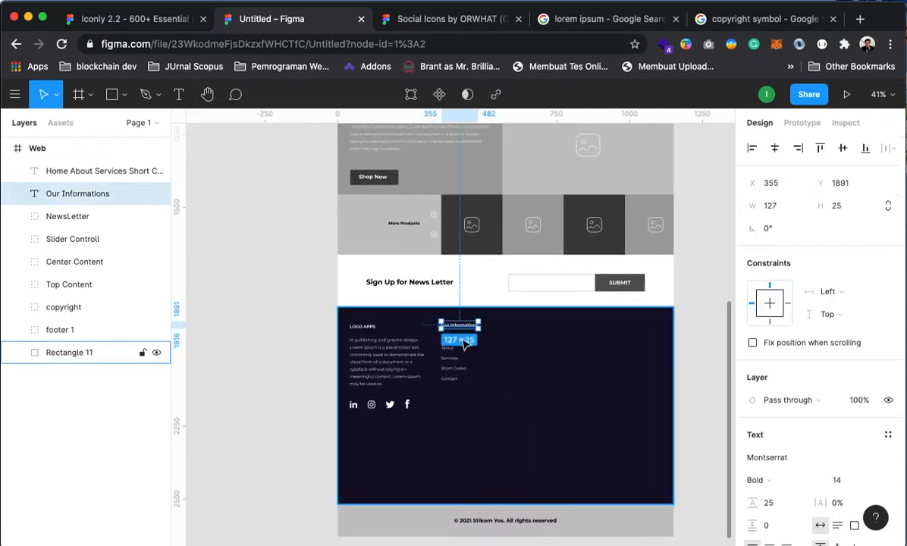
pyautogui.press('super+d')
pyautogui.moveTo(464, 343); pyautogui.dragTo(531, 331)
# Retitle the copied heading to 'Store Information'
pyautogui.press('Return')
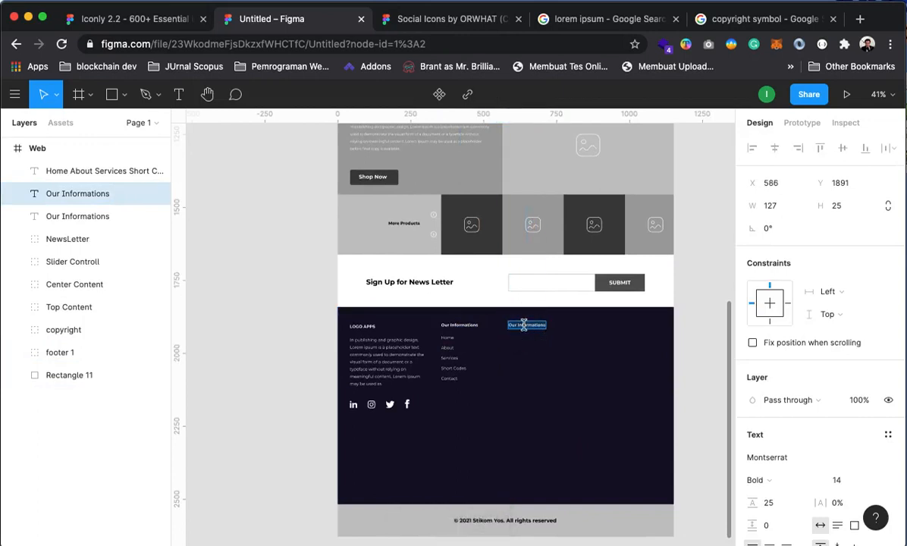
pyautogui.write('Store')
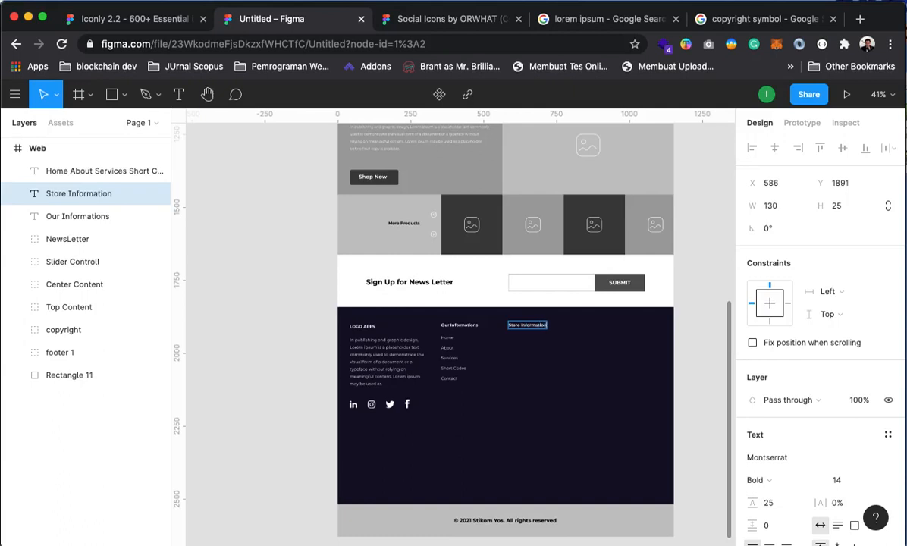
pyautogui.press('Escape')
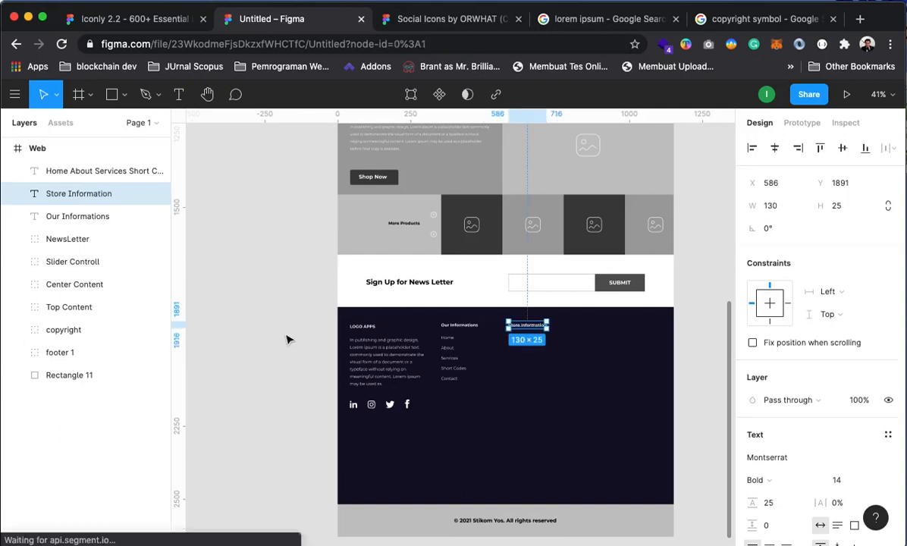
pyautogui.click(296, 350)
# Zoom back in on the footer and select the link list text in the footer 1 group
pyautogui.press('z')
pyautogui.click(557, 364)
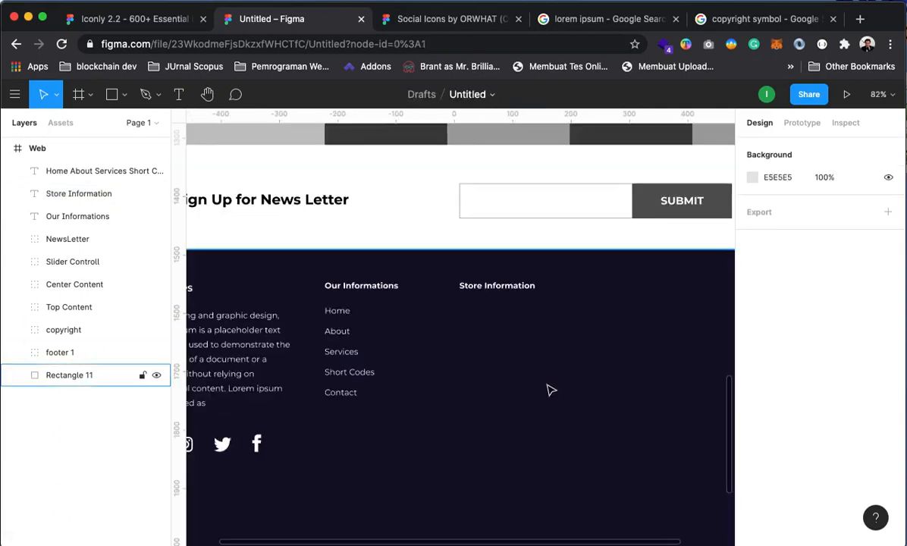
pyautogui.moveTo(558, 356); pyautogui.dragTo(481, 377)
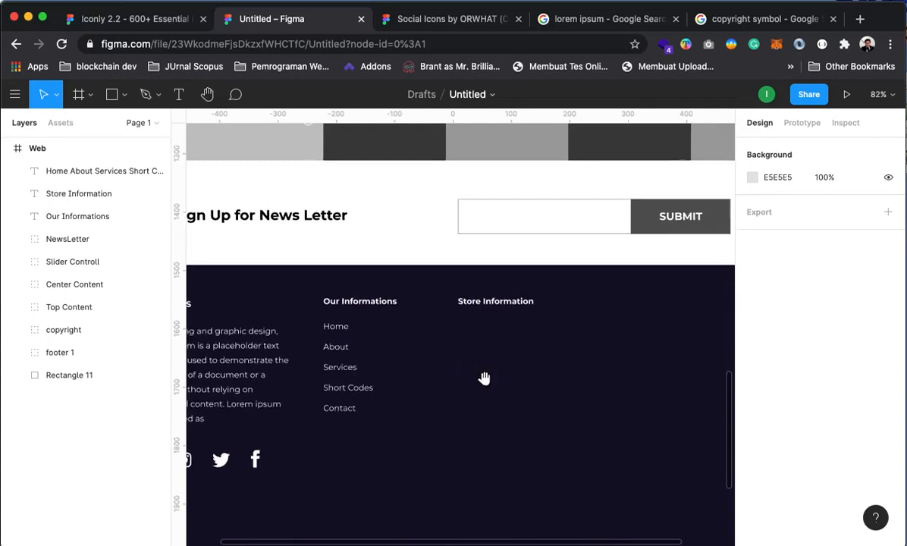
pyautogui.click(246, 349)
pyautogui.click(343, 335)
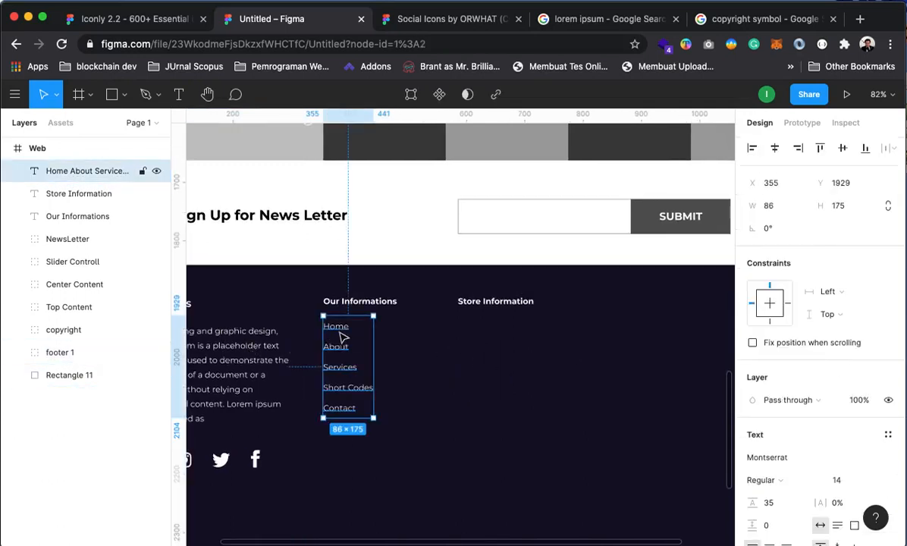
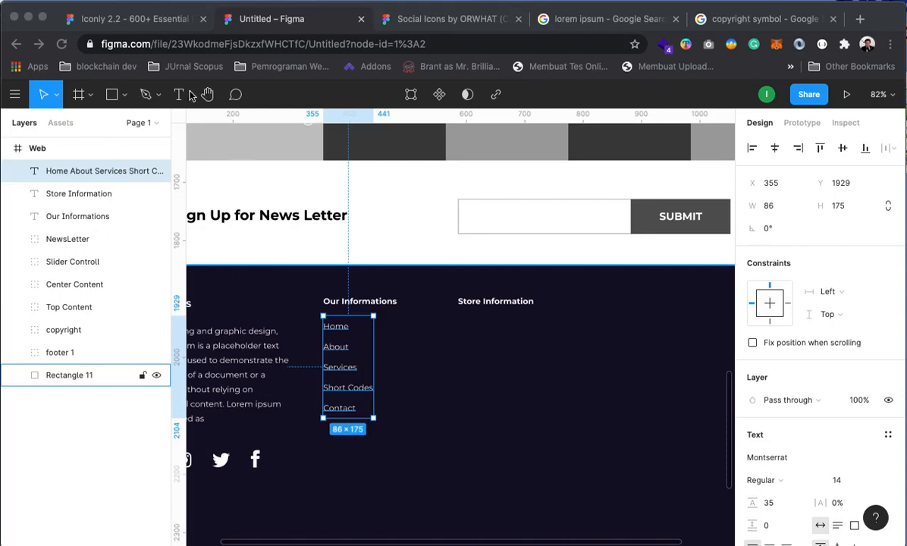
# Add a 'Phone Number' text under Store Information and set its fill to white FFFFFF
pyautogui.click(179, 94)
pyautogui.click(459, 322)
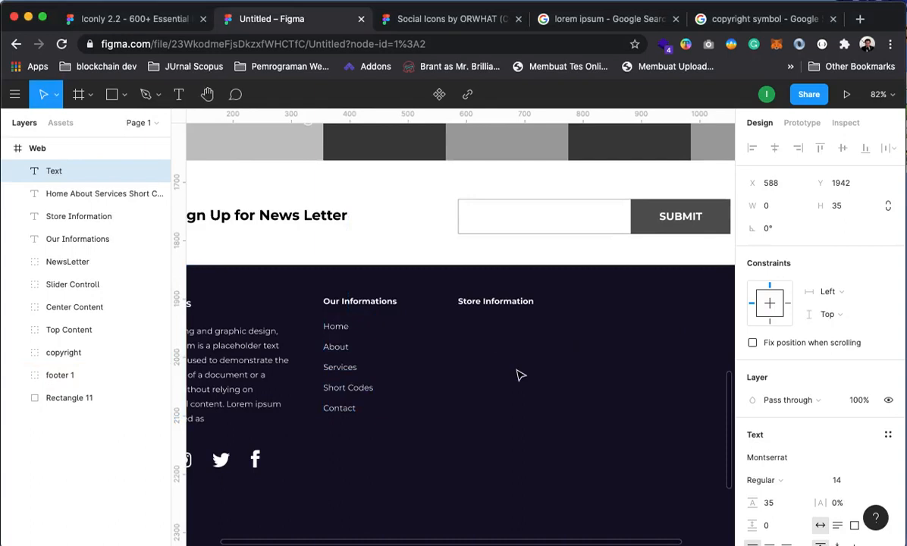
pyautogui.write('Phone NU')
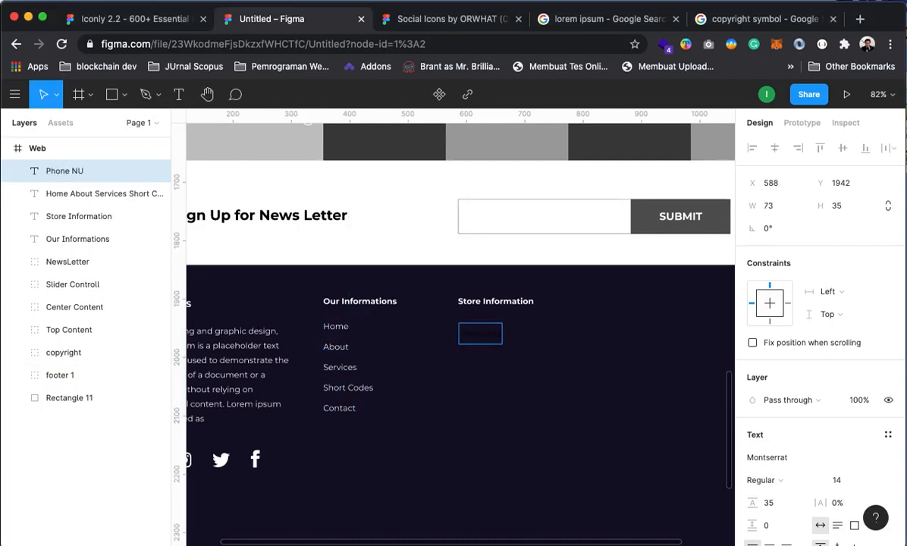
pyautogui.write('mber')
pyautogui.hotkey('ctrl', 'a')
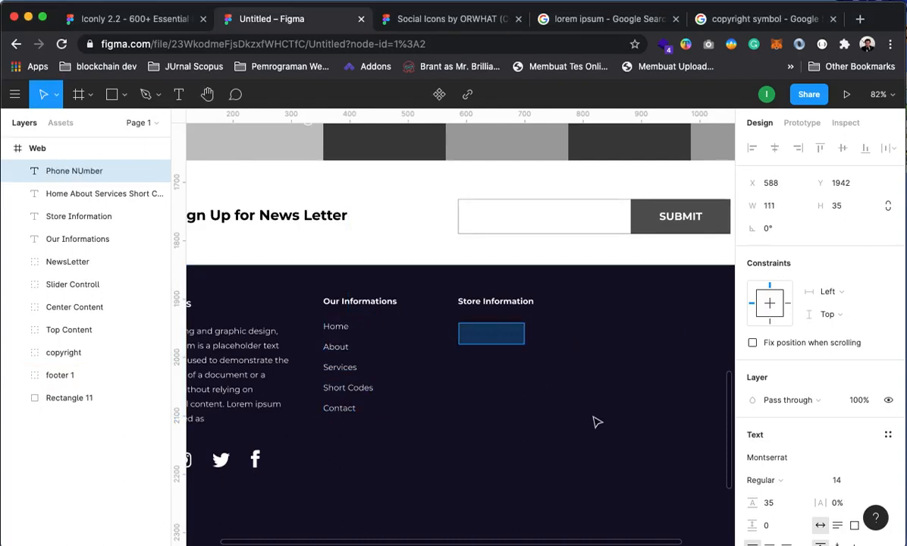
pyautogui.scroll(-3, 819, 379)
pyautogui.click(751, 499)
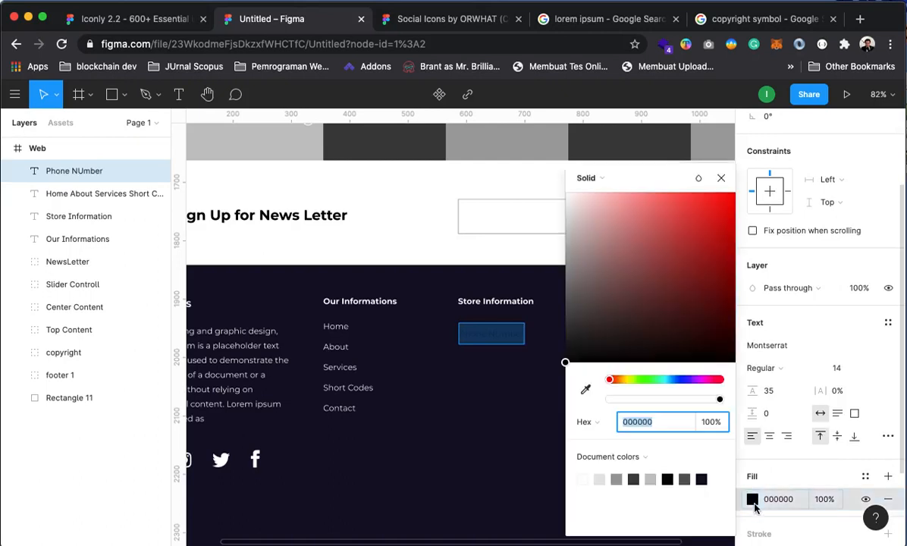
pyautogui.moveTo(592, 343); pyautogui.dragTo(547, 152)
pyautogui.click(721, 178)
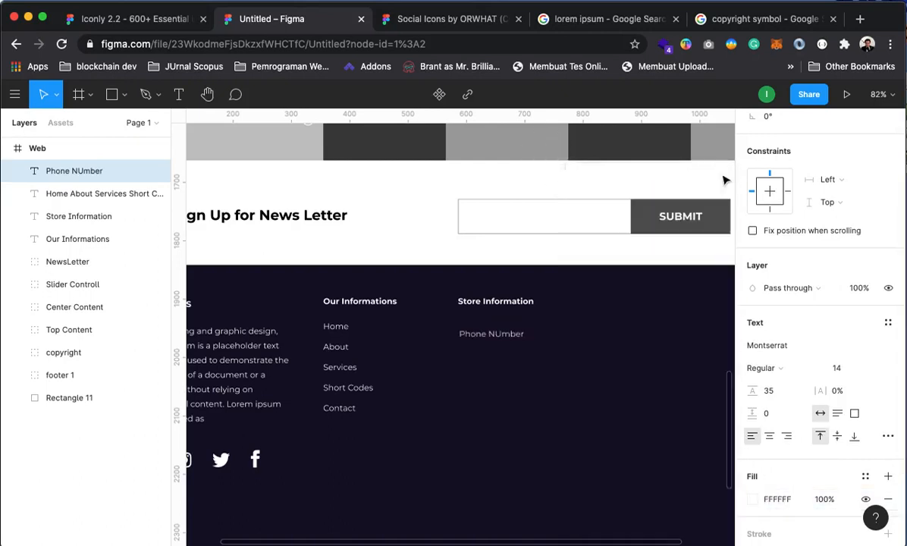
# Fix the capital U in 'Phone Number' and align the label with the Home link
pyautogui.click(502, 334)
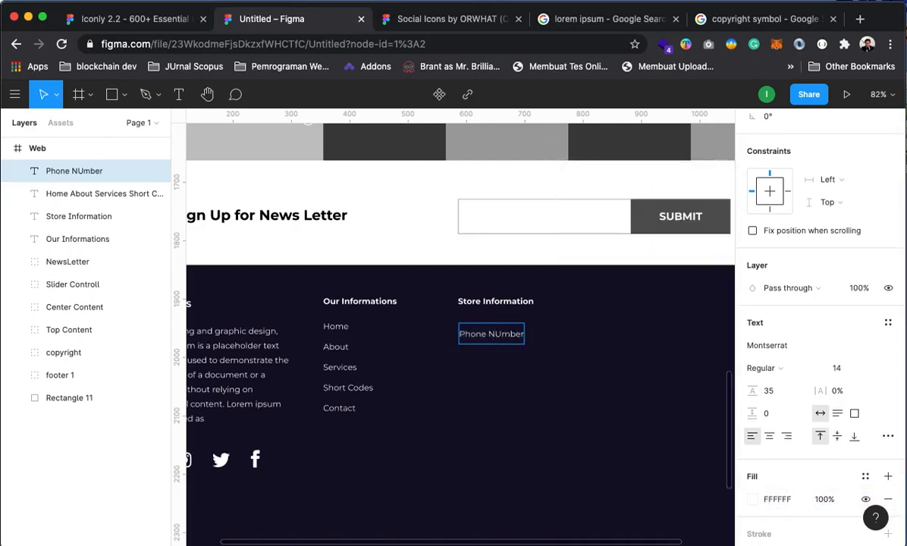
pyautogui.press('BackSpace')
pyautogui.write('u')
pyautogui.press('Escape')
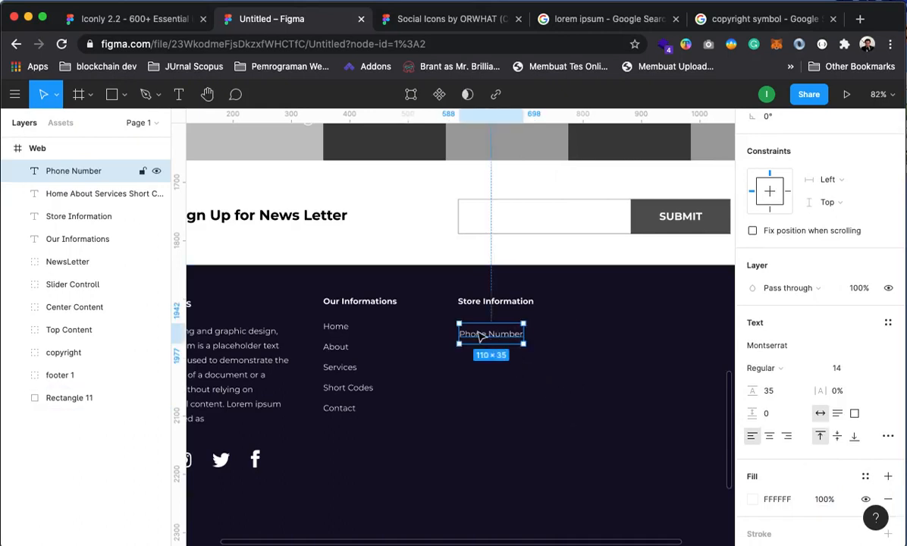
pyautogui.moveTo(469, 334)
pyautogui.mouseDown()
pyautogui.moveTo(480, 329)
pyautogui.moveTo(469, 336)
pyautogui.moveTo(478, 346)
pyautogui.mouseUp()
pyautogui.press('super+d')
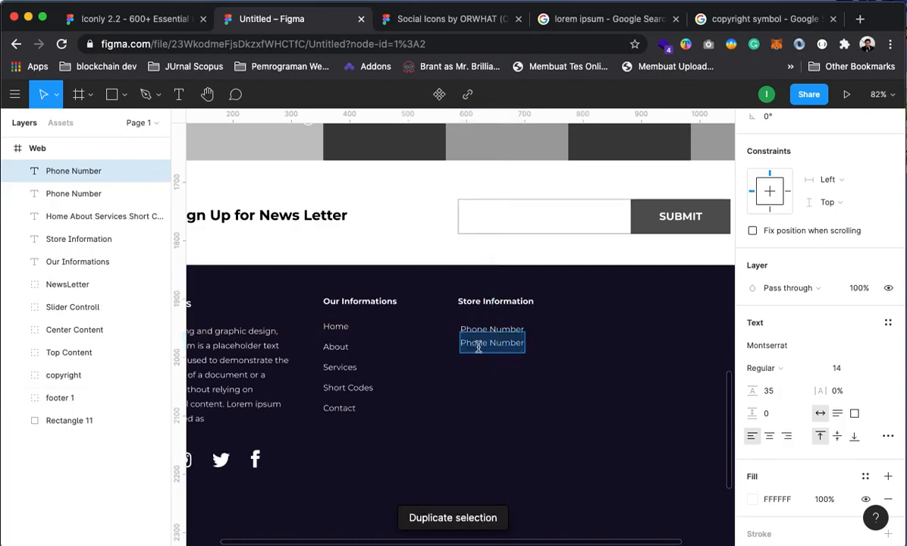
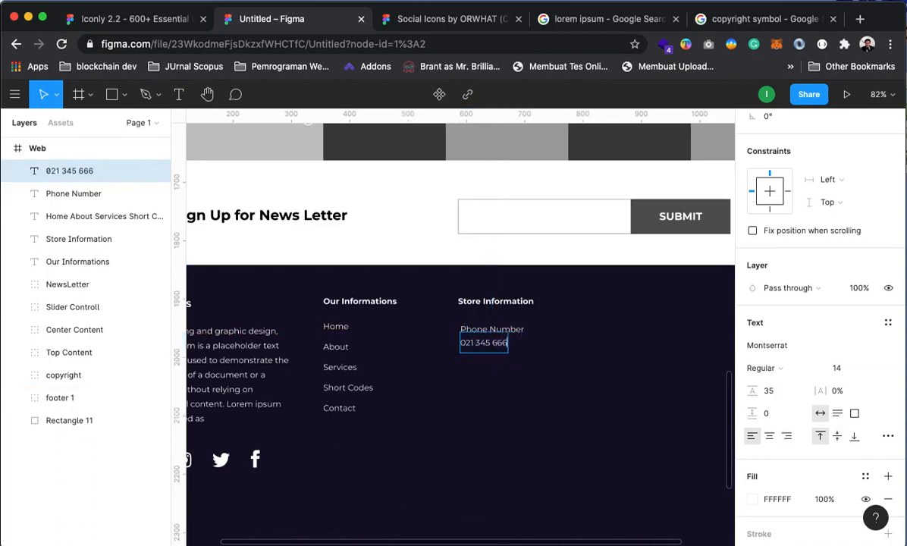
pyautogui.press('Escape')
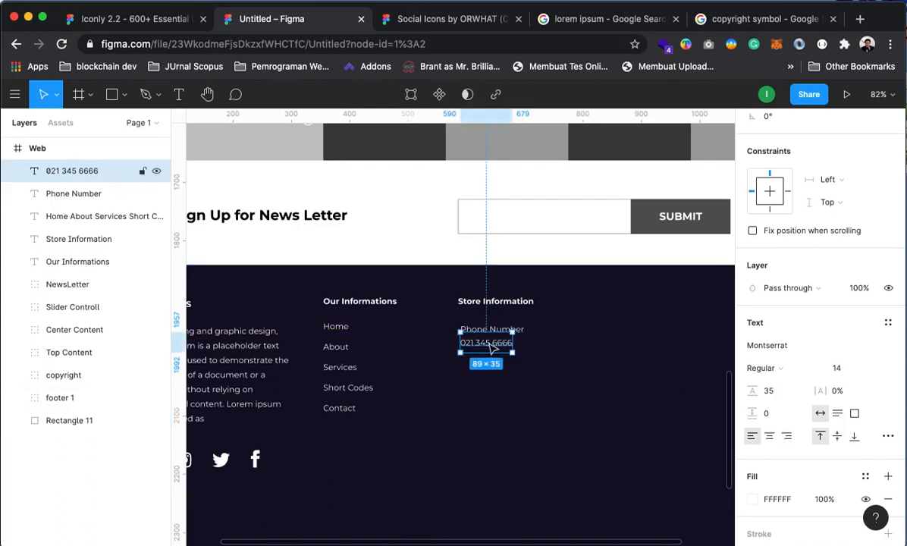
pyautogui.click(520, 350)
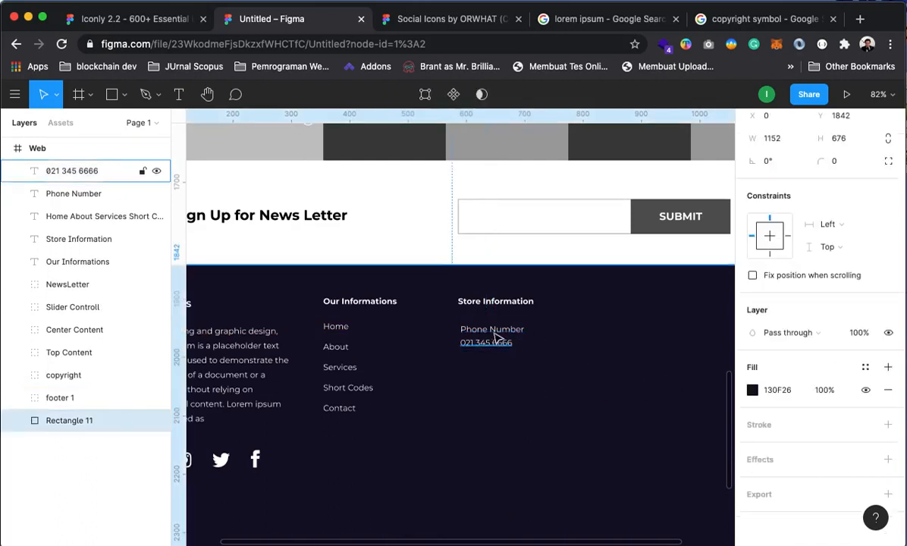
# Select the label and number together and stack two more copies of the pair below
pyautogui.click(491, 332)
pyautogui.click(475, 351)
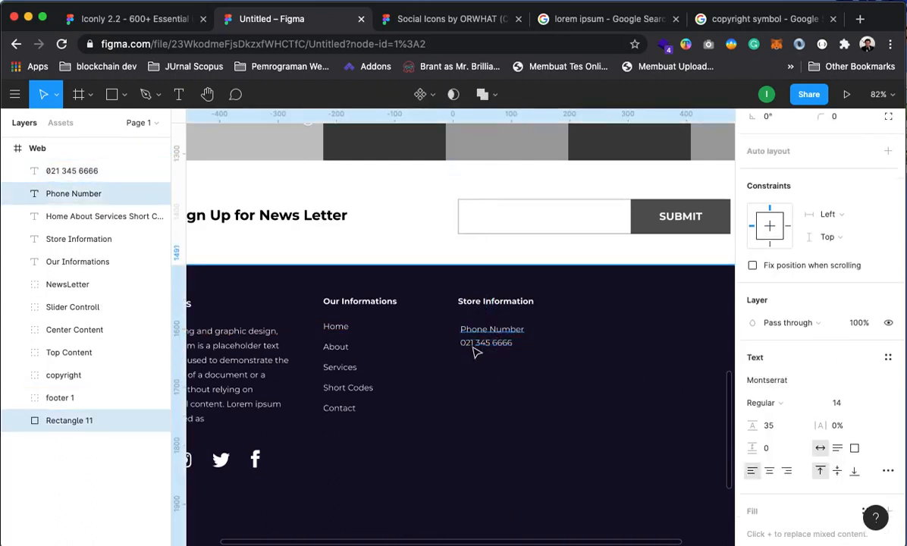
pyautogui.click(471, 343)
pyautogui.keyDown('shift'); pyautogui.click(68, 193); pyautogui.keyUp('shift')
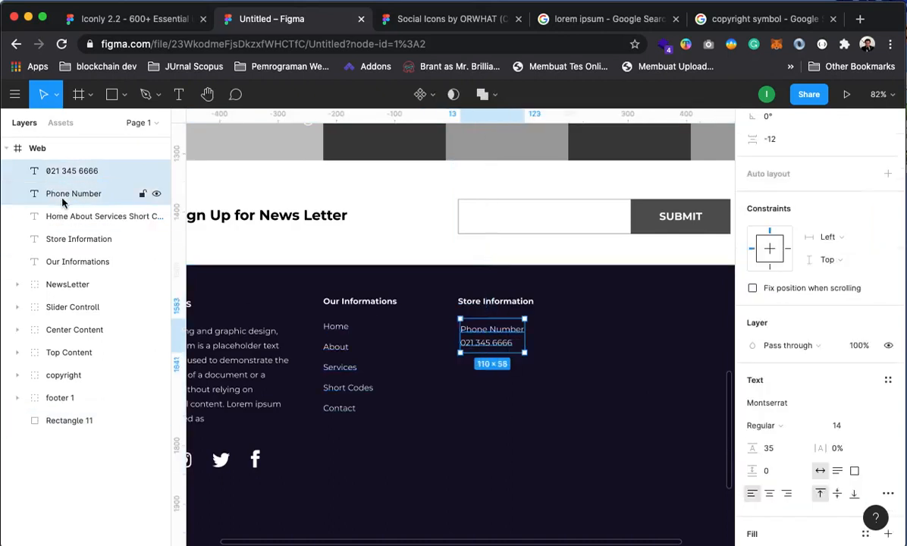
pyautogui.press('super+d')
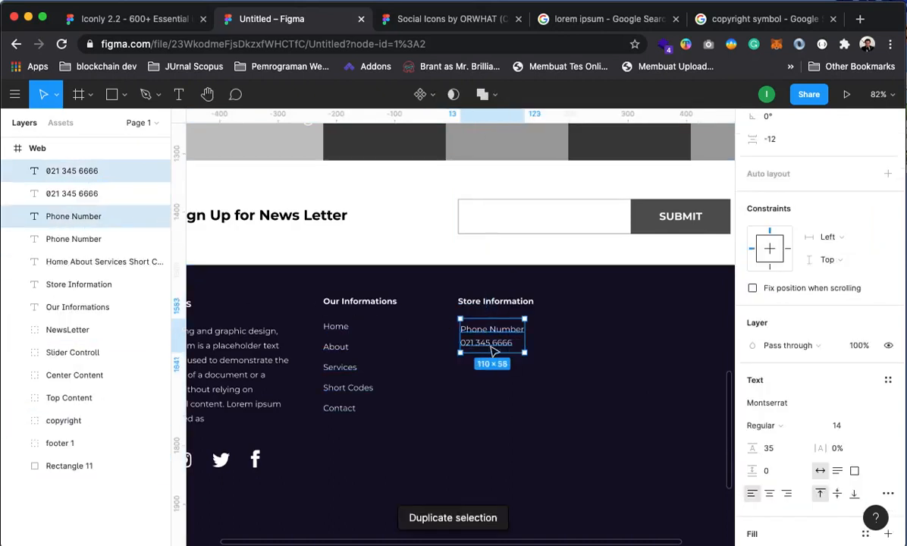
pyautogui.moveTo(464, 333); pyautogui.dragTo(494, 387)
pyautogui.press('super+d')
pyautogui.click(621, 366)
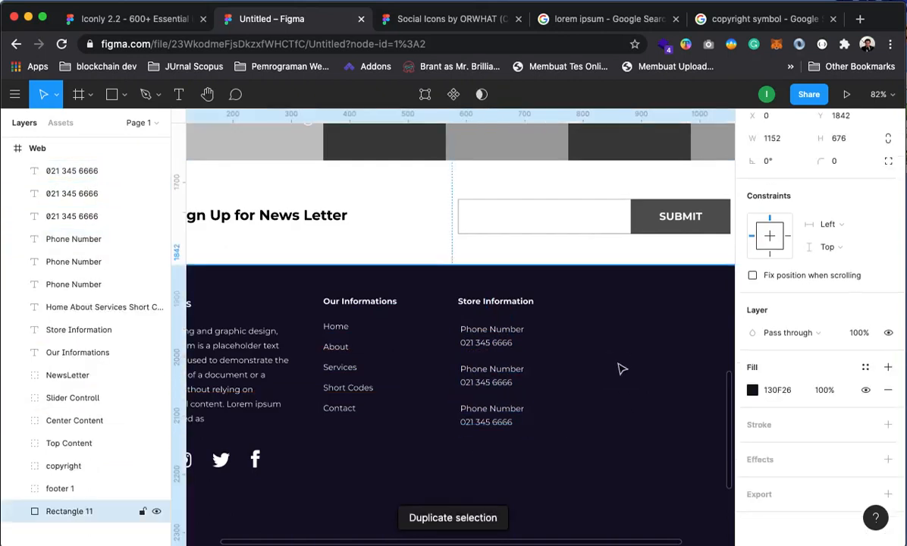
# Rename the middle label to 'Email Address' and the bottom label to 'Location'
pyautogui.click(489, 371)
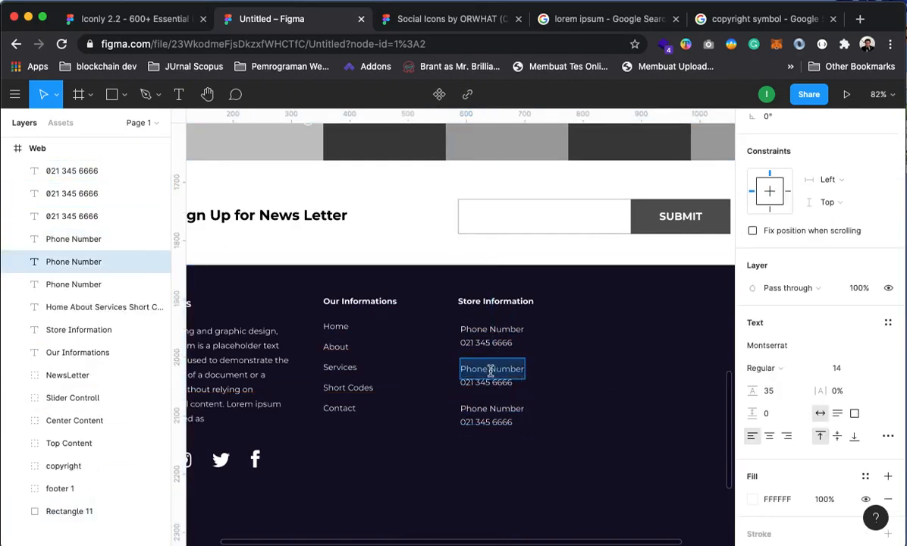
pyautogui.write('Emai')
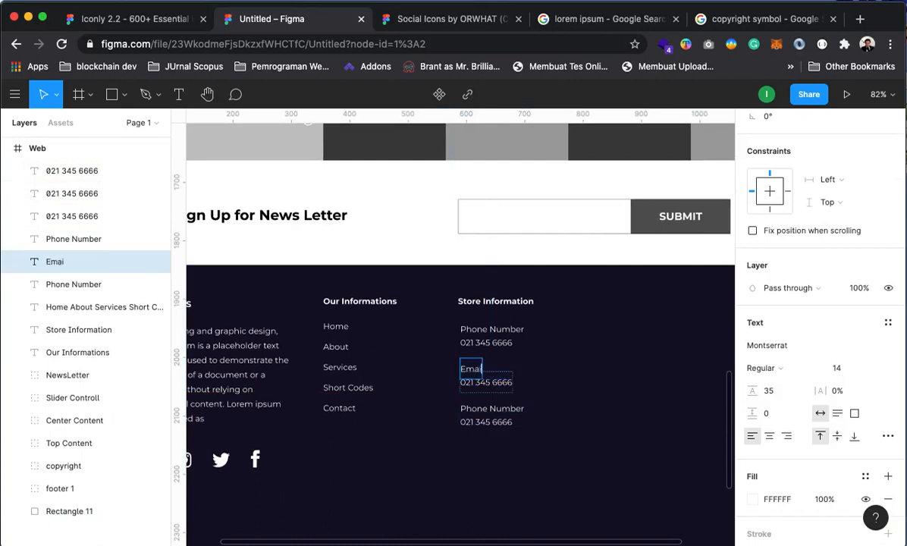
pyautogui.write('l Addres')
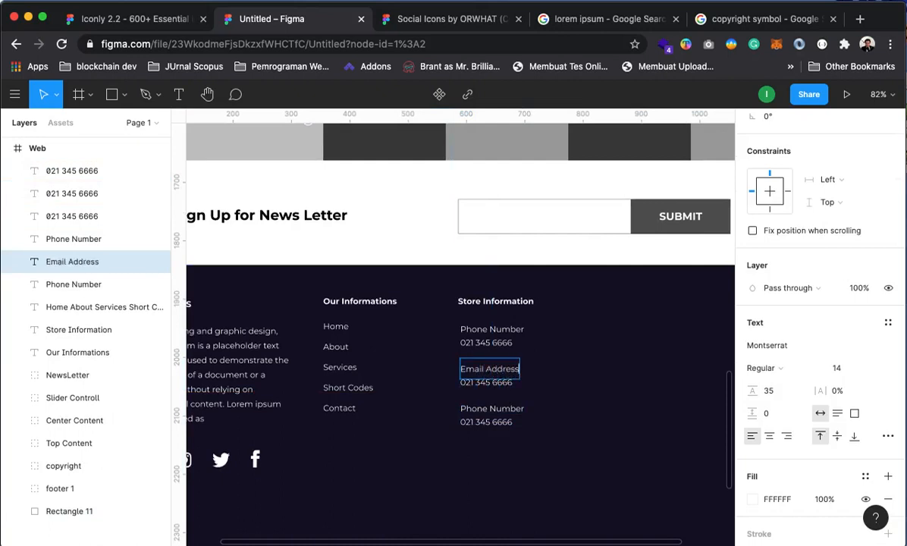
pyautogui.write('s')
pyautogui.click(493, 409)
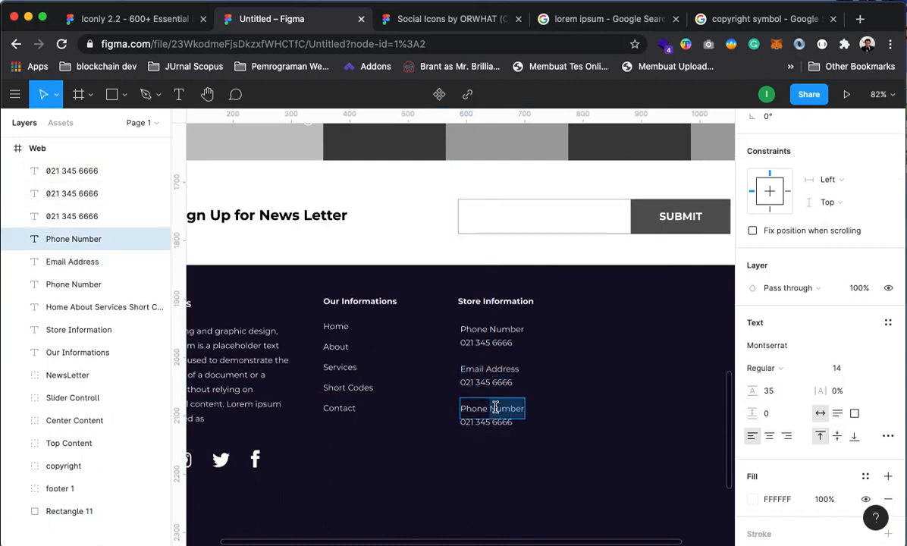
pyautogui.doubleClick(494, 407)
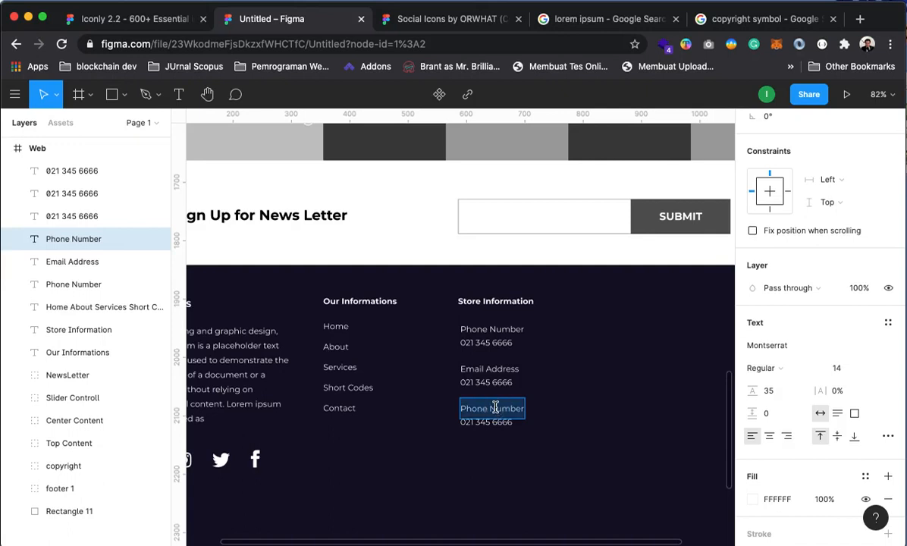
pyautogui.write('Location')
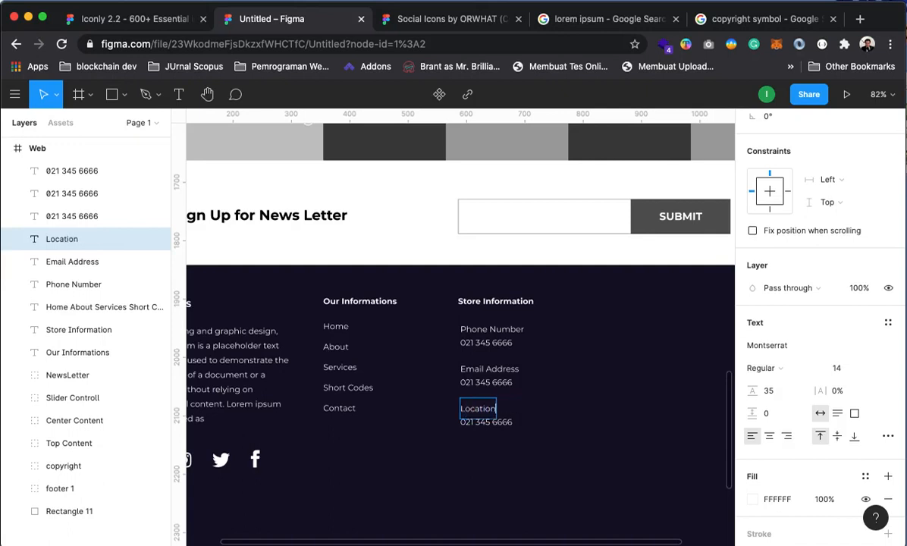
# Replace the copied numbers with a sample store e-mail and a two-line street address
pyautogui.click(496, 381)
pyautogui.doubleClick(498, 382)
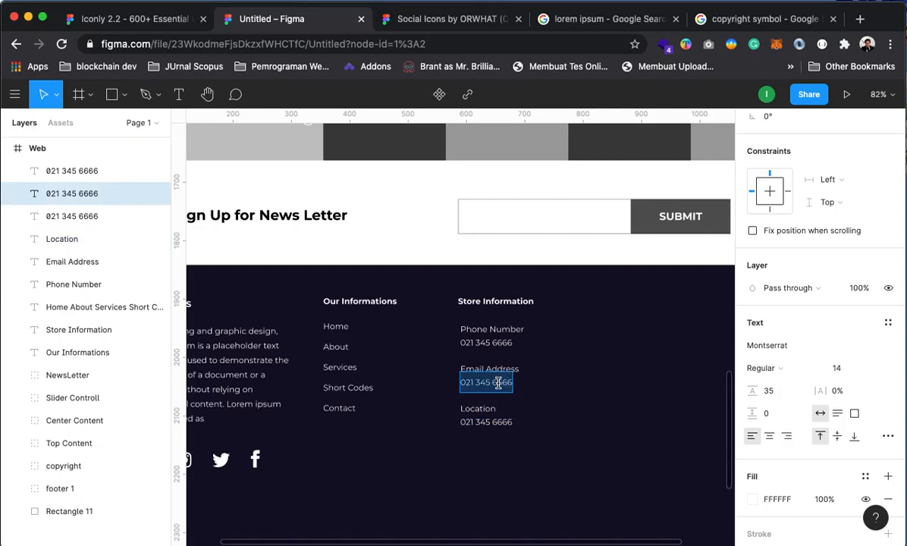
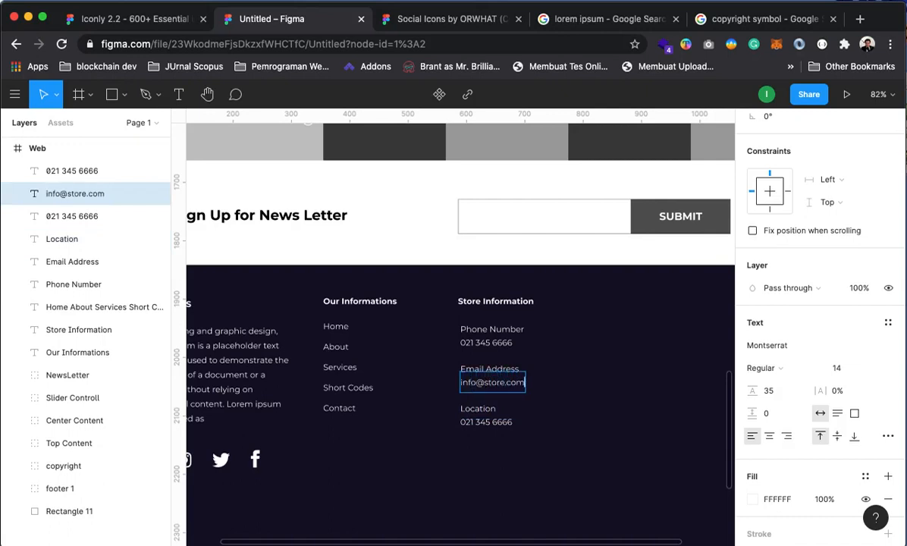
pyautogui.click(482, 422)
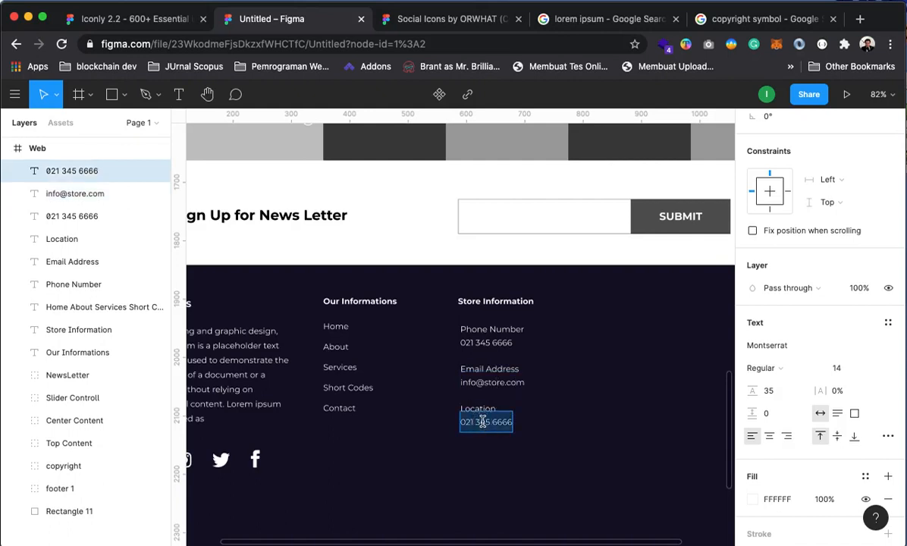
pyautogui.press('Return')
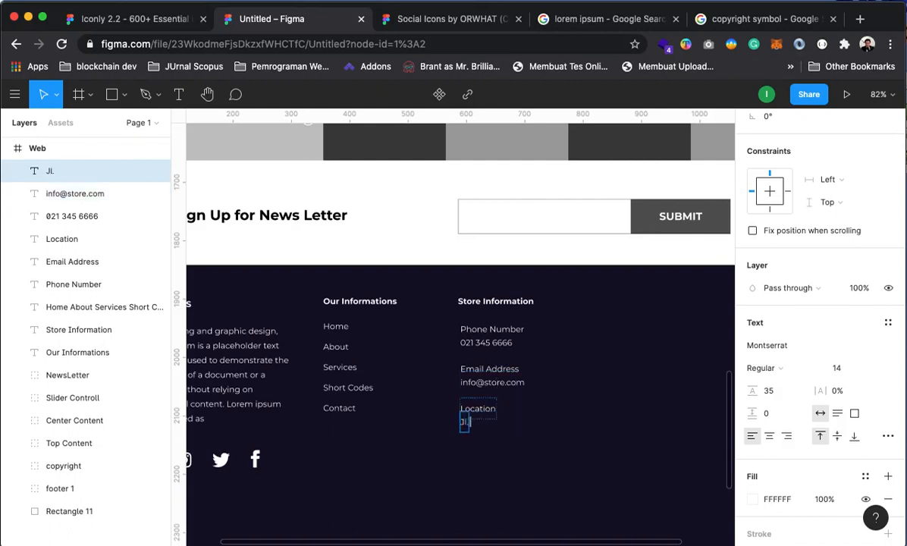
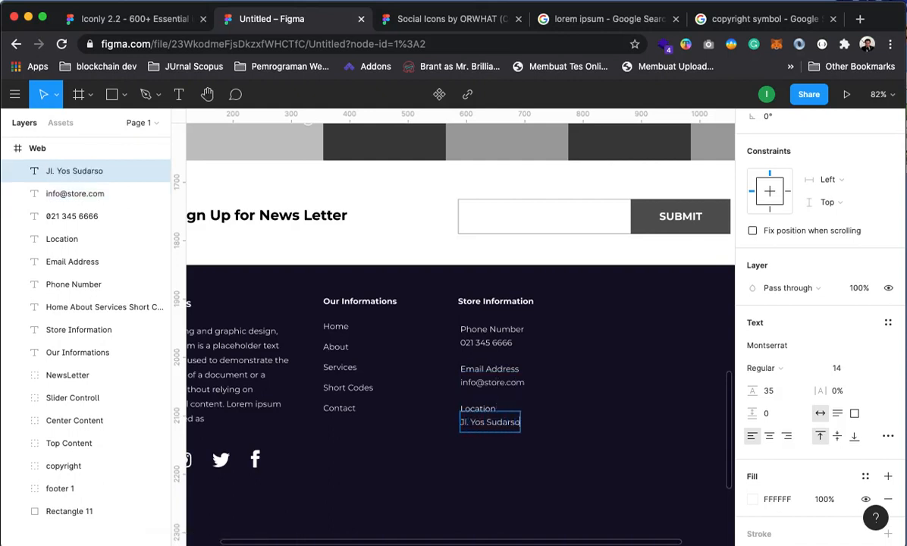
pyautogui.press('Return')
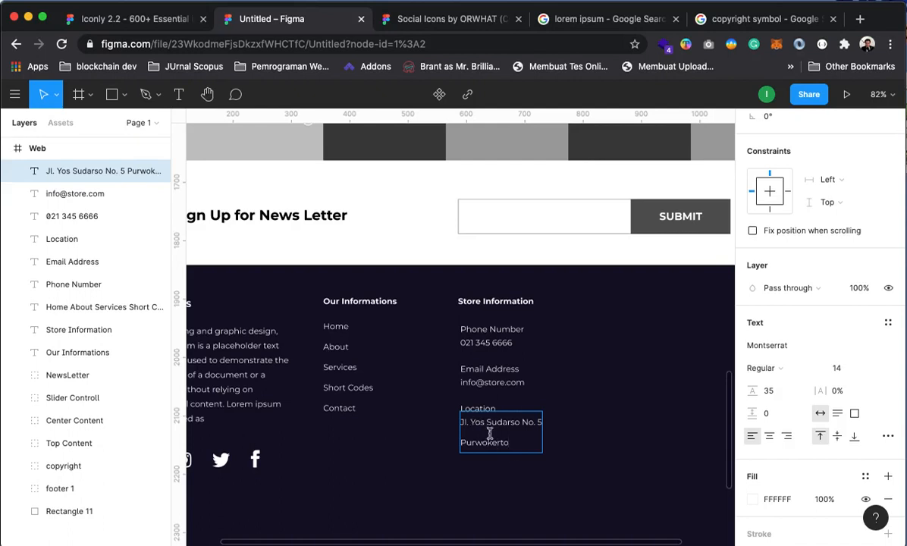
# Give the street address text a line height of 25
pyautogui.click(542, 492)
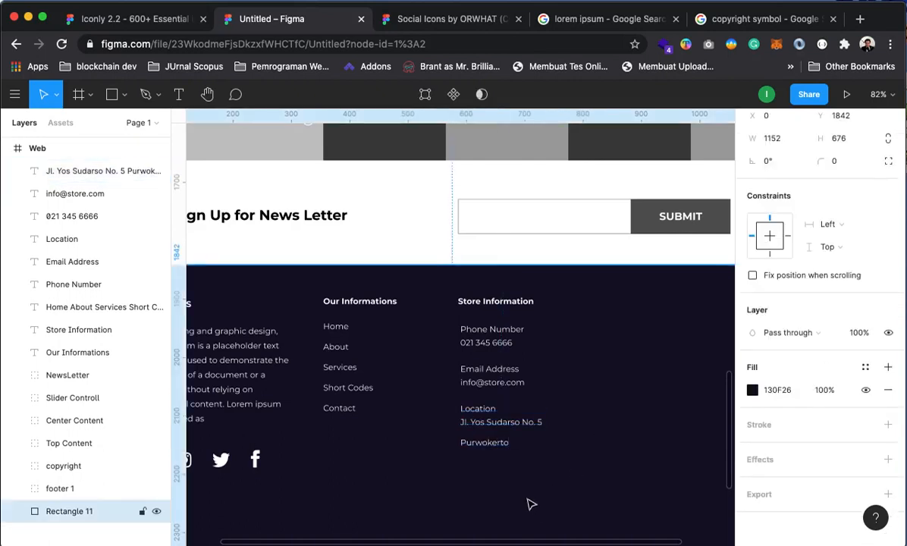
pyautogui.click(497, 446)
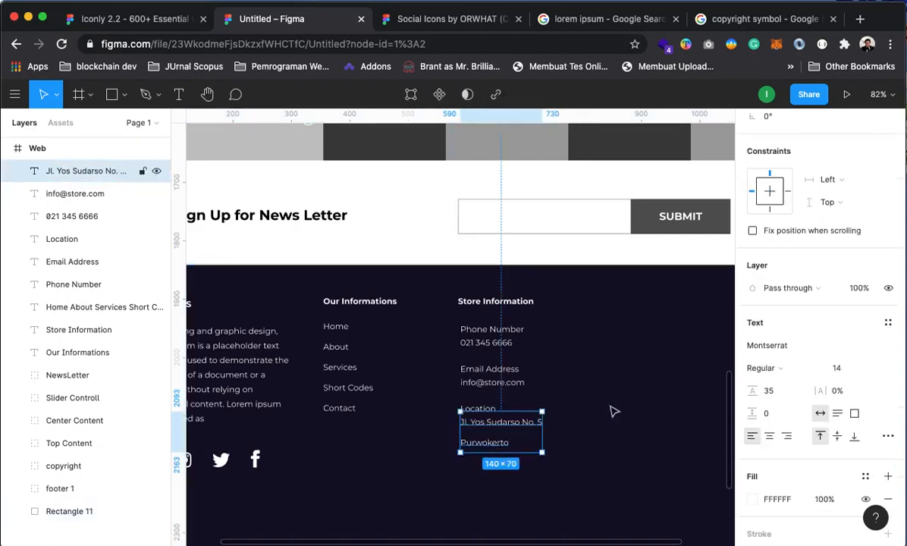
pyautogui.click(783, 394)
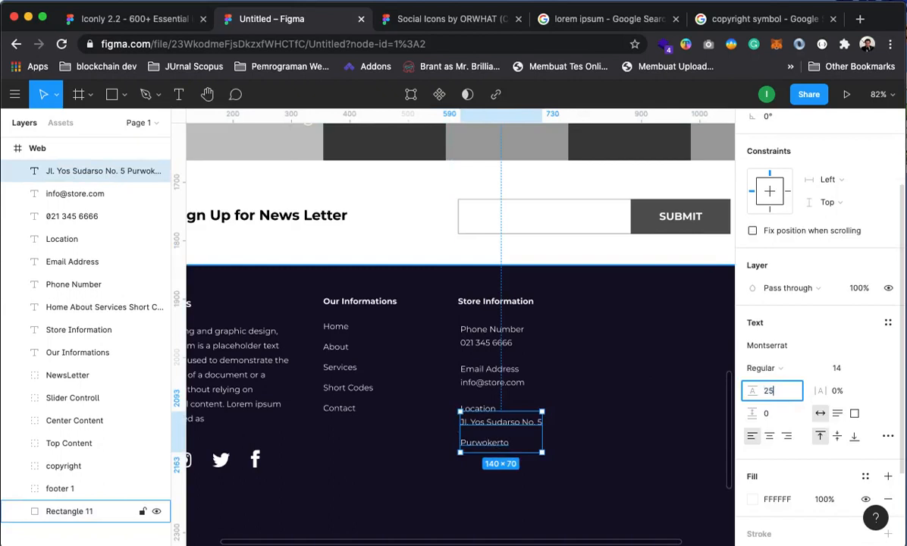
pyautogui.press('Return')
pyautogui.moveTo(509, 413); pyautogui.dragTo(509, 423)
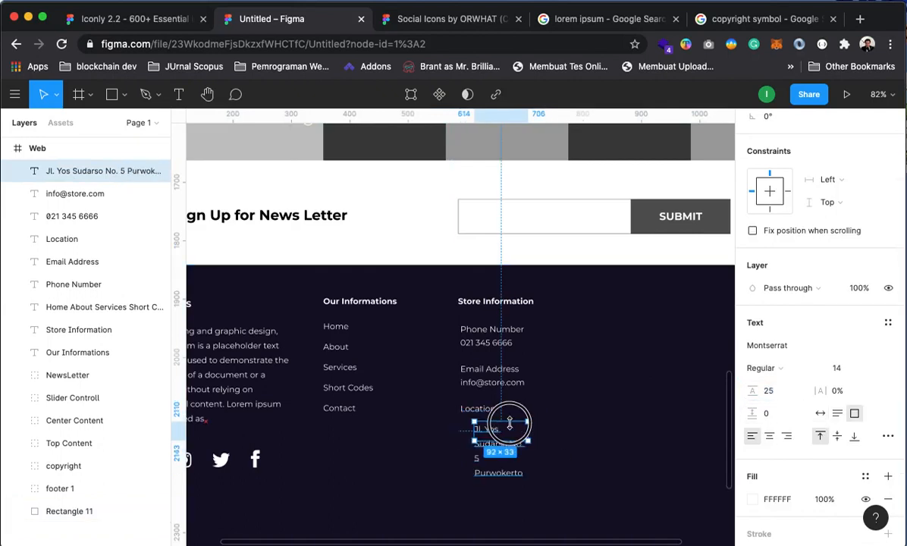
pyautogui.press('super+z')
# Move the address slightly down so it sits just below the Location label
pyautogui.click(532, 453)
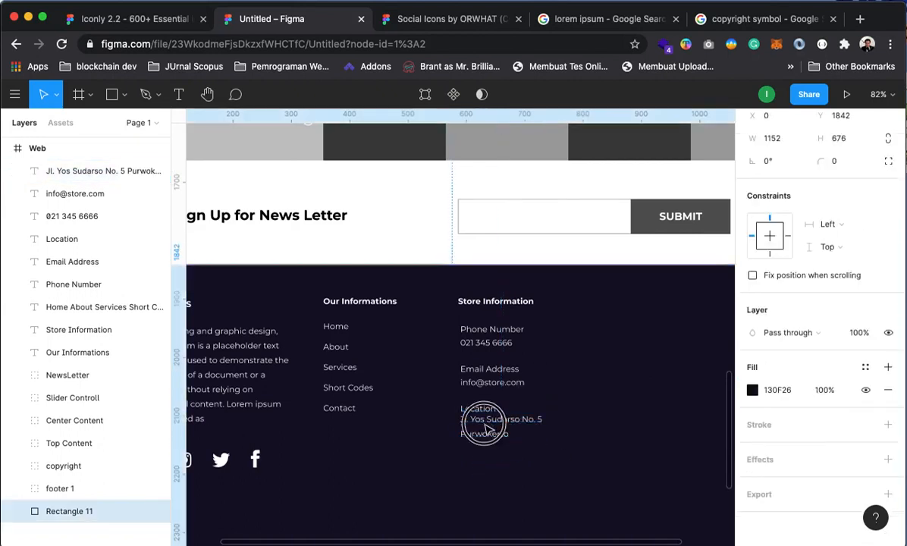
pyautogui.click(513, 427)
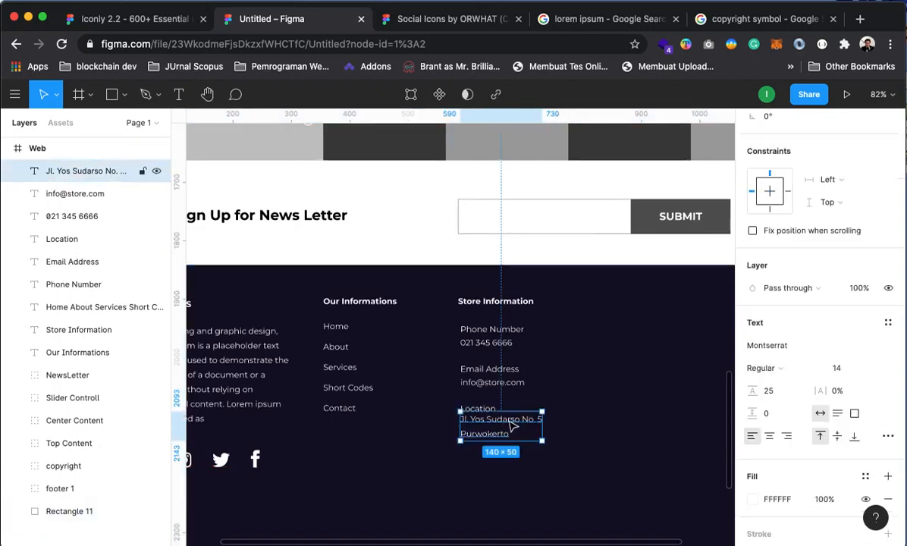
pyautogui.moveTo(513, 427); pyautogui.dragTo(518, 433)
pyautogui.click(637, 441)
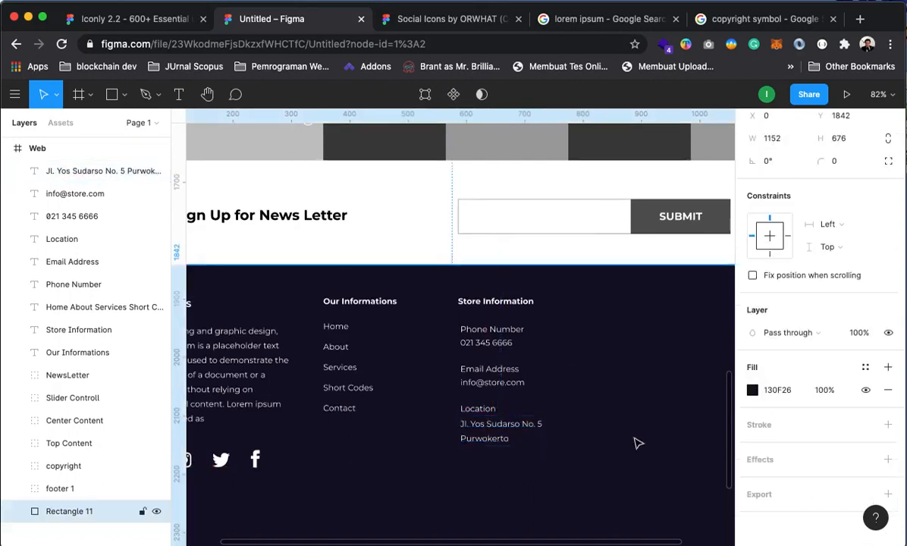
pyautogui.scroll(1, 540, 430)
# Make the Phone Number, Email Address and Location labels SemiBold
pyautogui.click(479, 422)
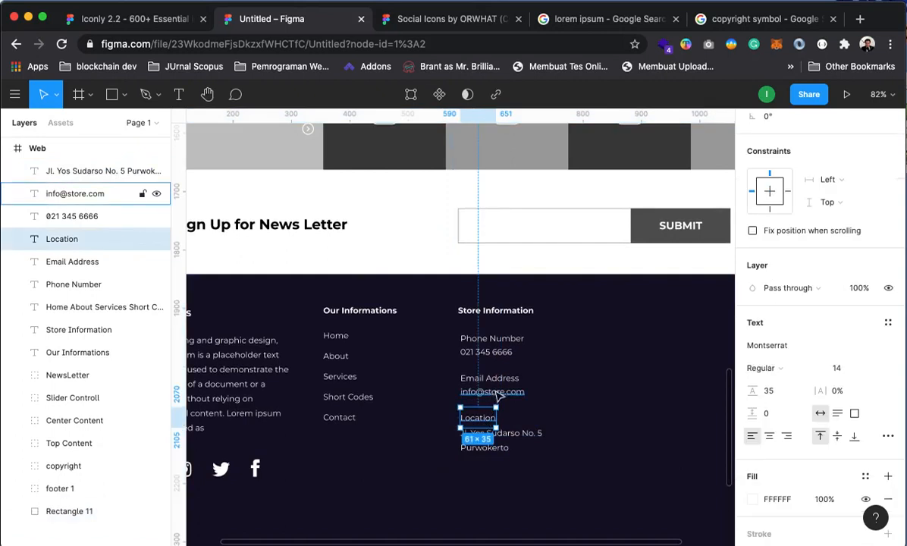
pyautogui.keyDown('shift'); pyautogui.click(500, 393); pyautogui.keyUp('shift')
pyautogui.click(498, 404)
pyautogui.click(484, 423)
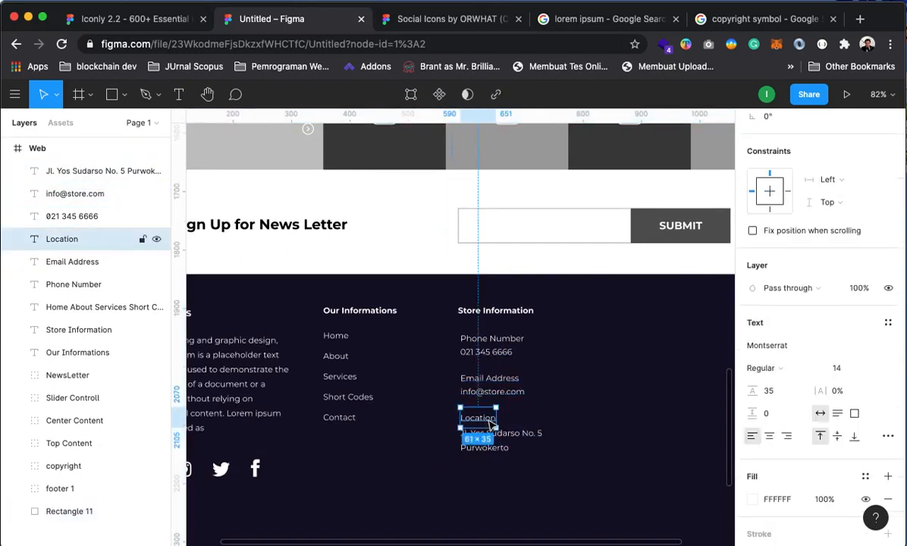
pyautogui.keyDown('shift'); pyautogui.click(504, 379); pyautogui.keyUp('shift')
pyautogui.keyDown('shift'); pyautogui.click(504, 341); pyautogui.keyUp('shift')
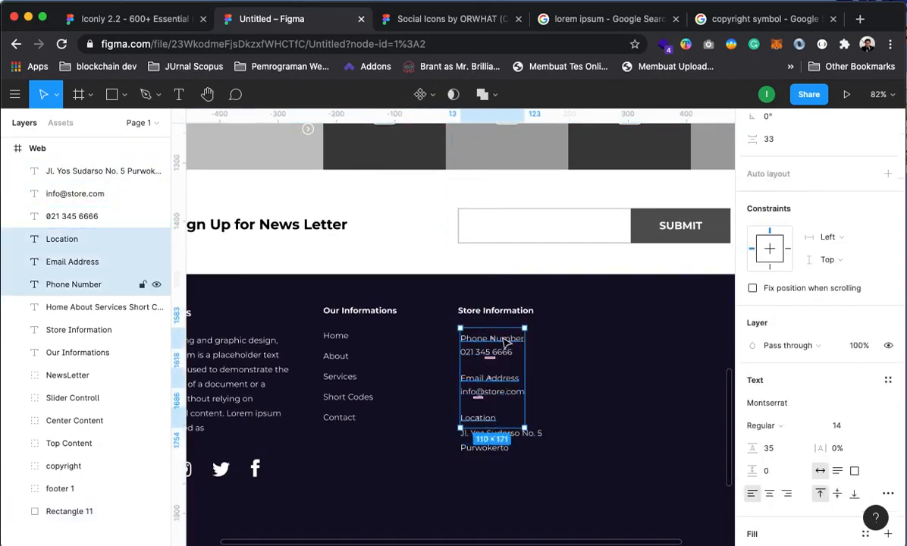
pyautogui.click(775, 427)
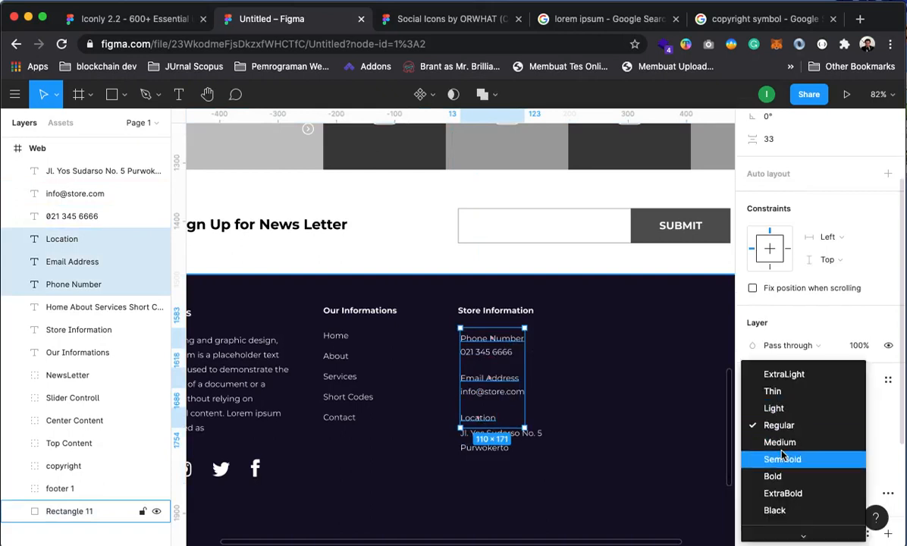
pyautogui.click(783, 460)
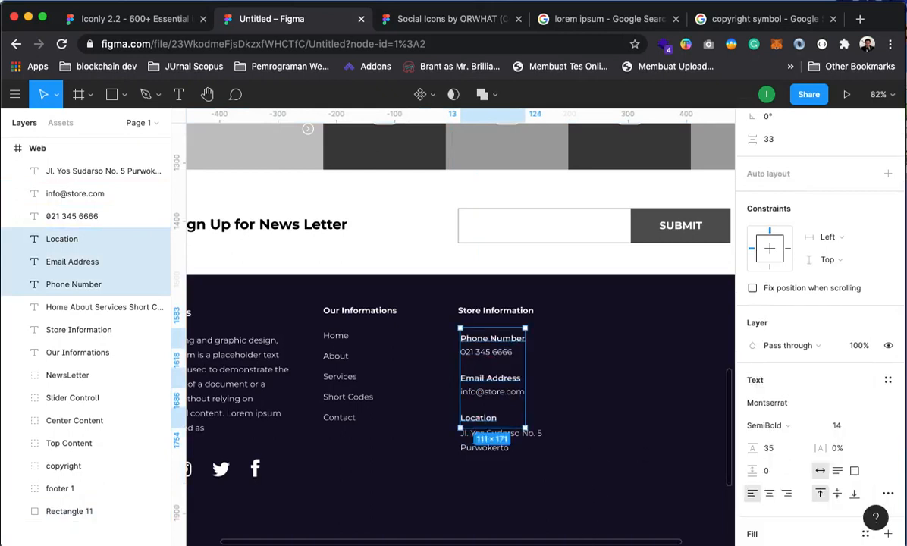
# Move the Location label and street address about 23 px lower in the footer
pyautogui.keyDown('alt'); pyautogui.click(501, 365); pyautogui.keyUp('alt')
pyautogui.click(668, 390)
pyautogui.moveTo(588, 438); pyautogui.dragTo(615, 445)
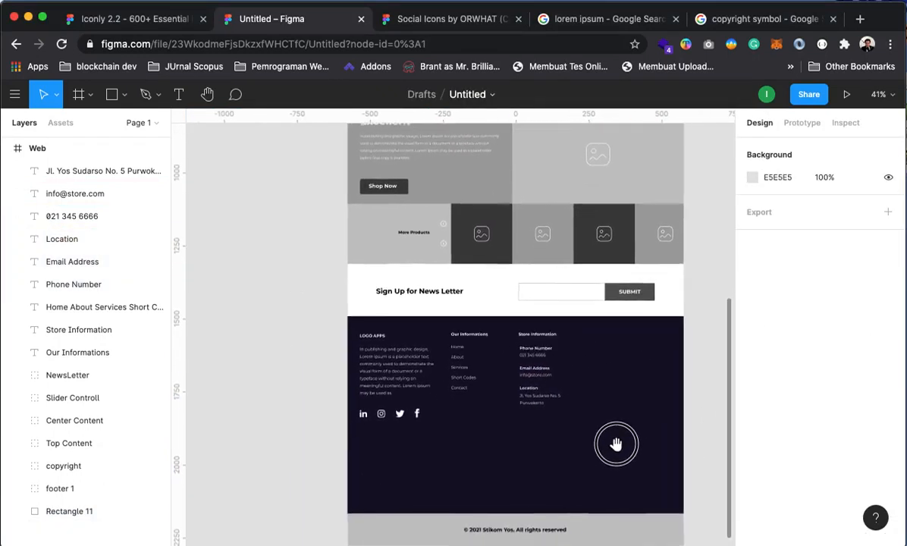
pyautogui.click(543, 374)
pyautogui.click(556, 443)
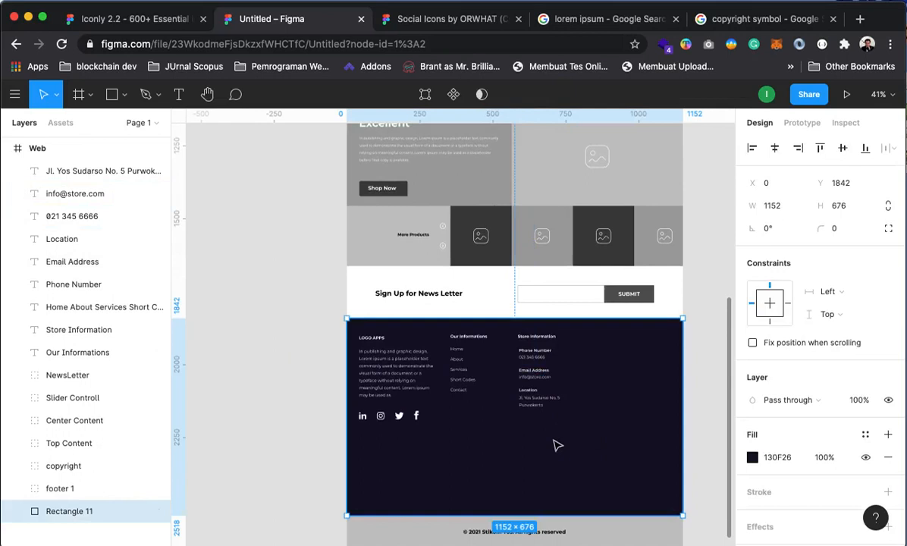
pyautogui.click(528, 392)
pyautogui.keyDown('shift'); pyautogui.click(553, 403); pyautogui.keyUp('shift')
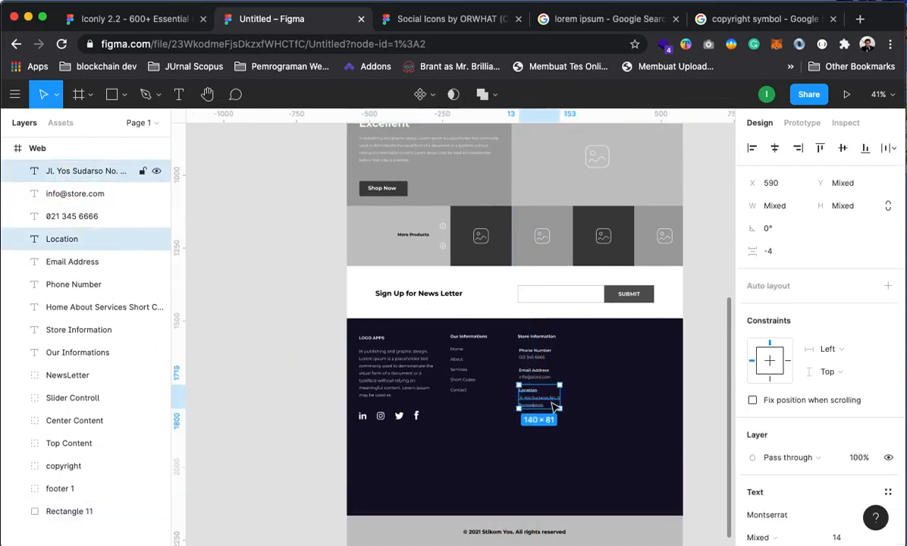
pyautogui.moveTo(545, 403); pyautogui.dragTo(544, 422)
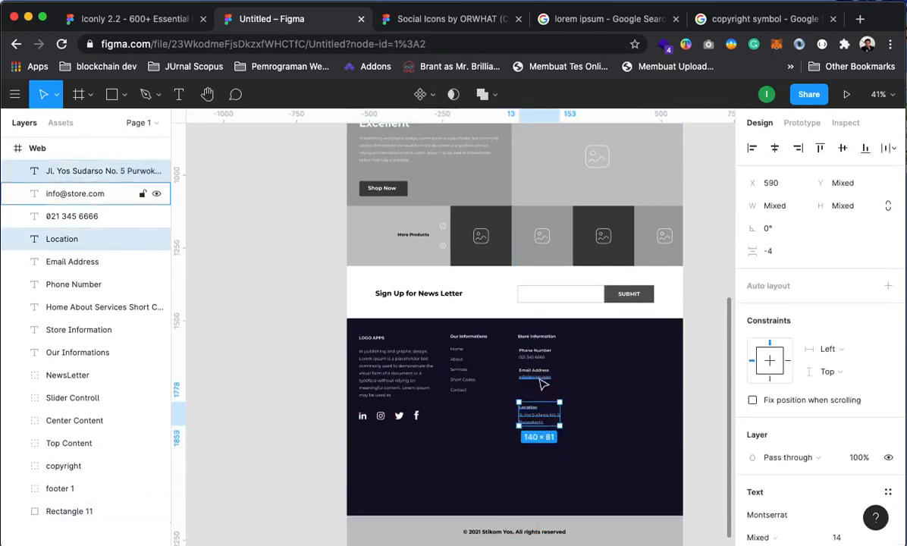
# Move the Email Address label and e-mail line down to even the spacing
pyautogui.click(543, 376)
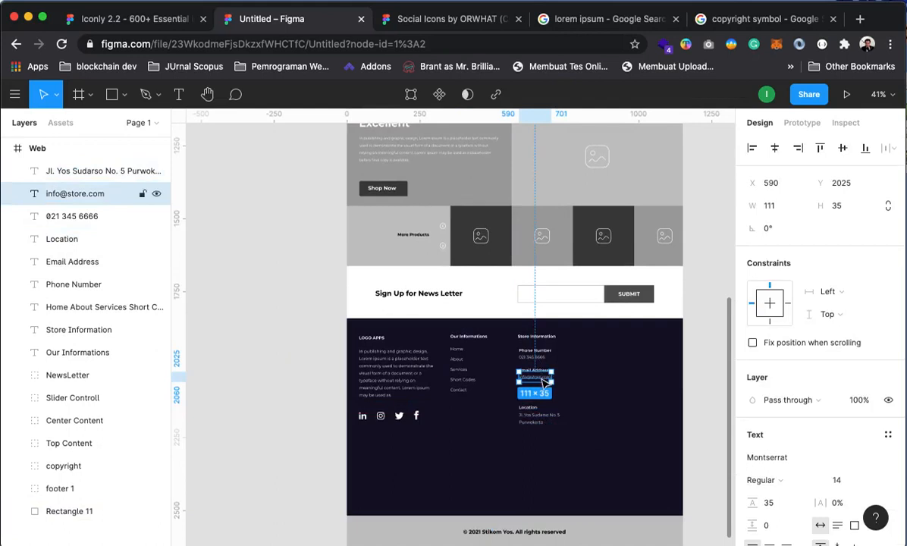
pyautogui.click(542, 379)
pyautogui.click(574, 377)
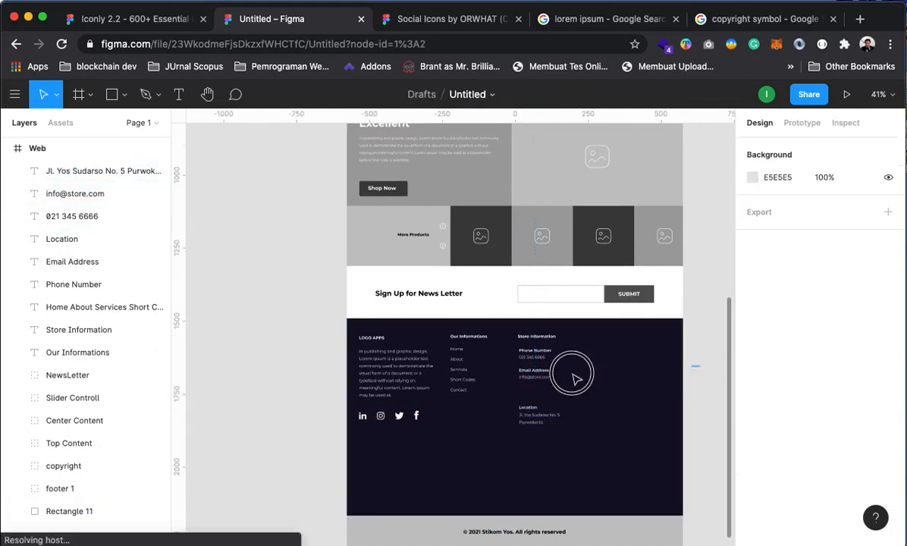
pyautogui.moveTo(573, 374); pyautogui.dragTo(541, 388)
pyautogui.keyDown('shift'); pyautogui.click(605, 402); pyautogui.keyUp('shift')
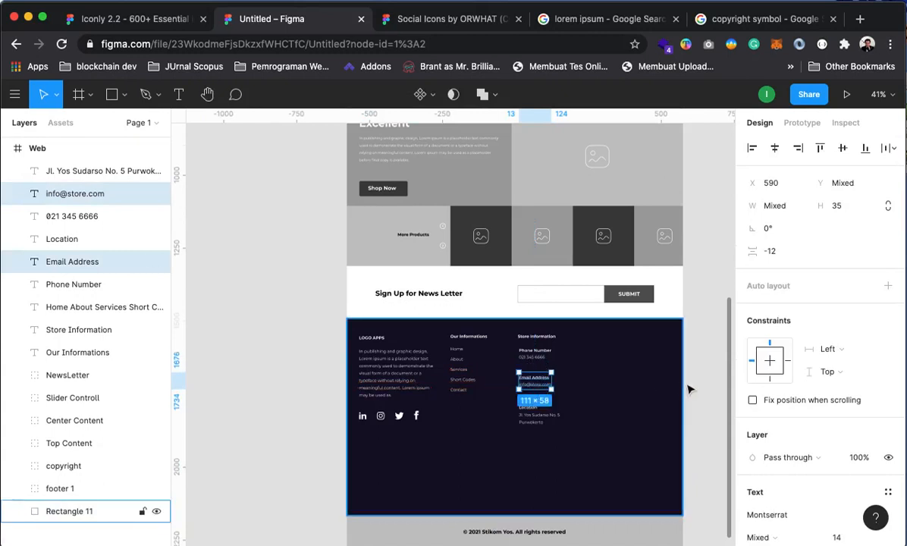
pyautogui.click(691, 385)
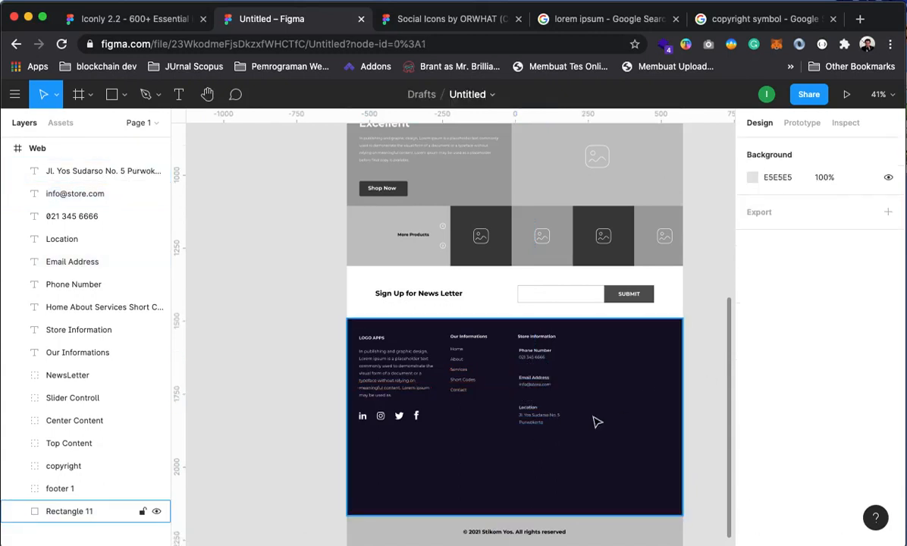
# Select the Call and Message icons in the Iconly 2.2 Light (Border) set
pyautogui.click(444, 21)
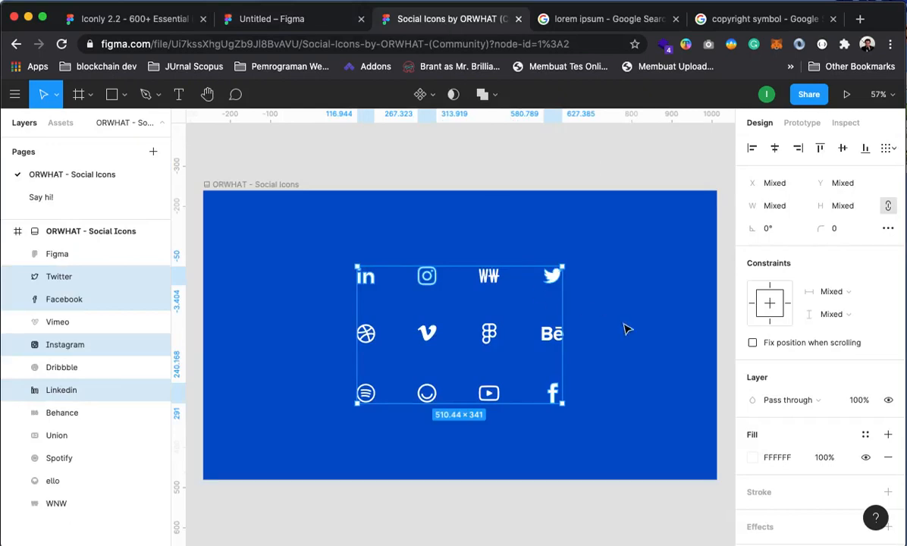
pyautogui.click(116, 17)
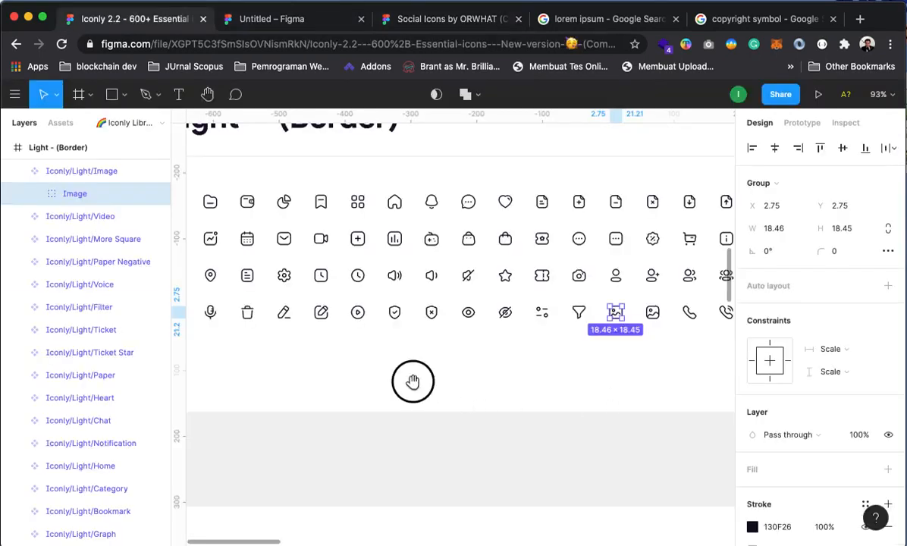
pyautogui.moveTo(413, 381); pyautogui.dragTo(313, 374)
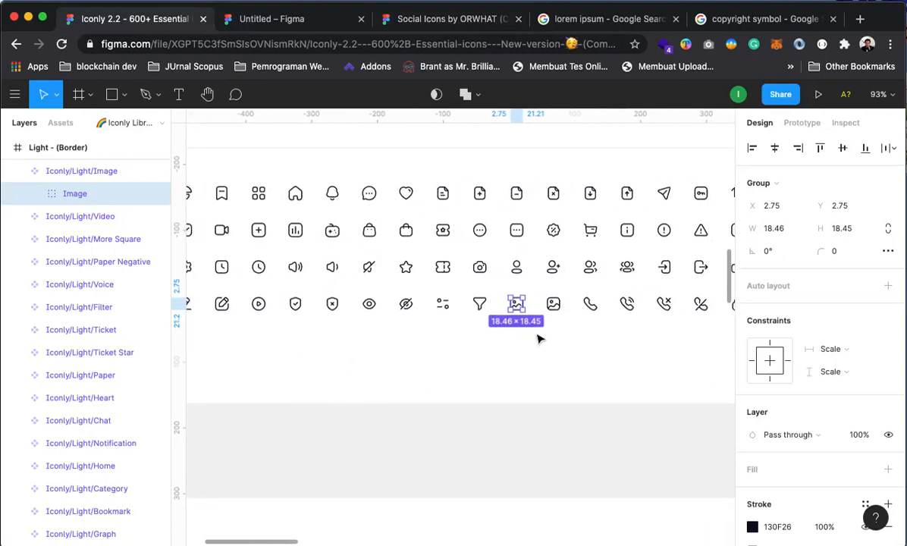
pyautogui.click(589, 305)
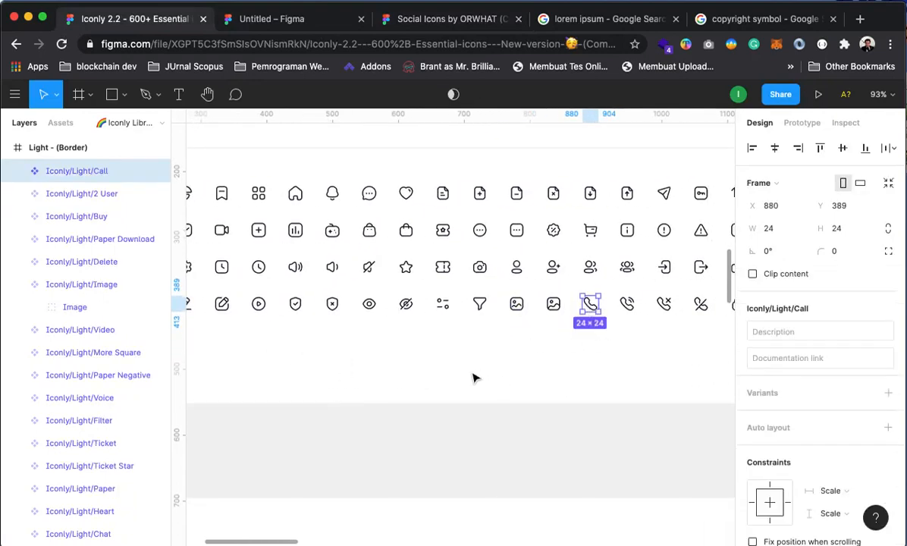
pyautogui.moveTo(453, 365); pyautogui.dragTo(475, 426)
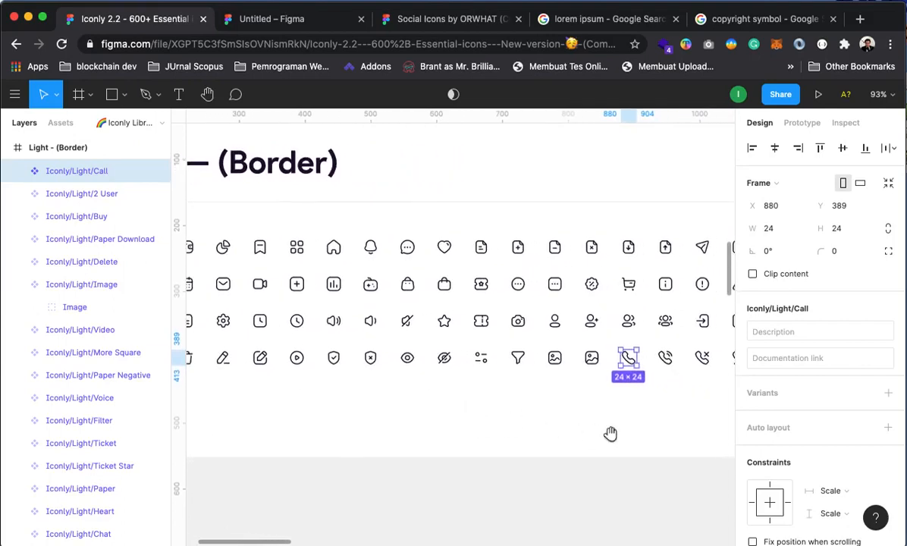
pyautogui.moveTo(608, 433); pyautogui.dragTo(688, 449)
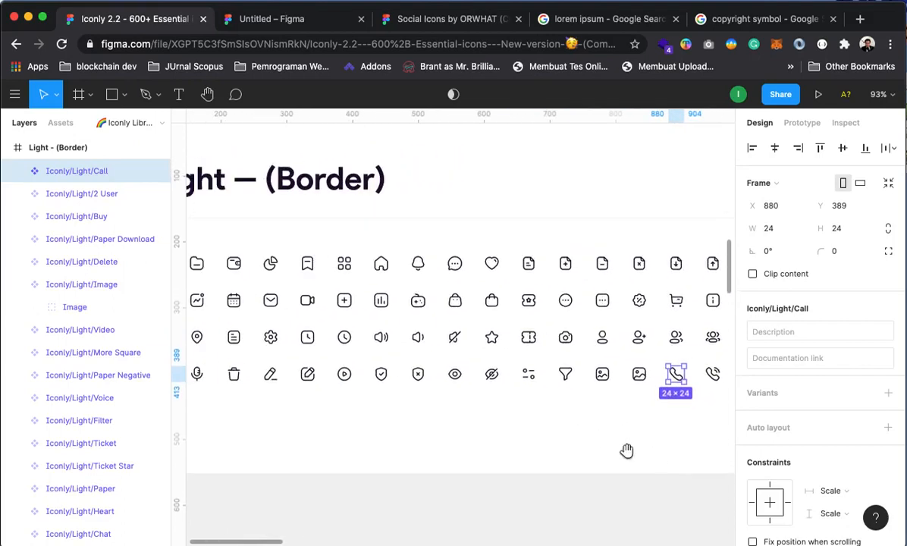
pyautogui.moveTo(535, 437); pyautogui.dragTo(617, 437)
pyautogui.keyDown('shift'); pyautogui.click(361, 307); pyautogui.keyUp('shift')
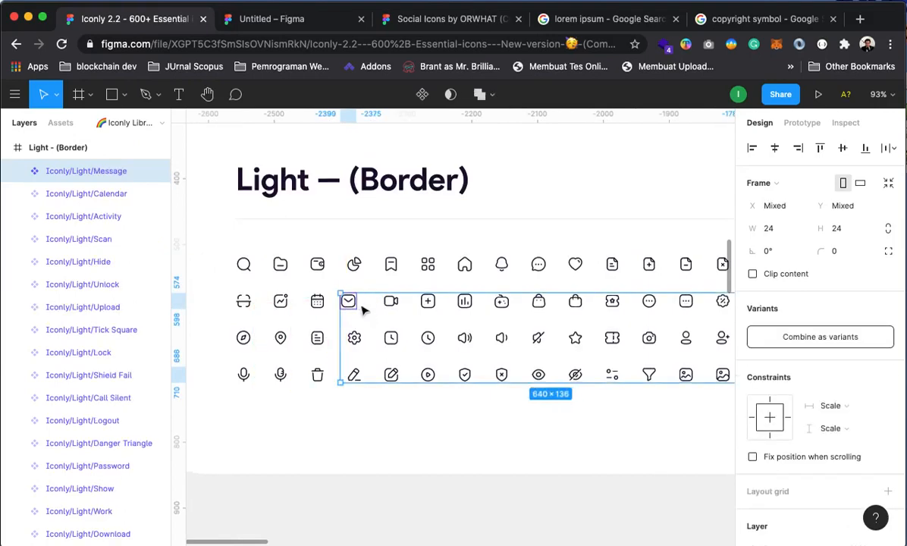
# Add the Location icon to the selection and return to the Untitled wireframe file
pyautogui.moveTo(421, 422); pyautogui.dragTo(460, 411)
pyautogui.moveTo(578, 312); pyautogui.dragTo(366, 276)
pyautogui.moveTo(612, 349); pyautogui.dragTo(645, 395)
pyautogui.moveTo(504, 421); pyautogui.dragTo(617, 377)
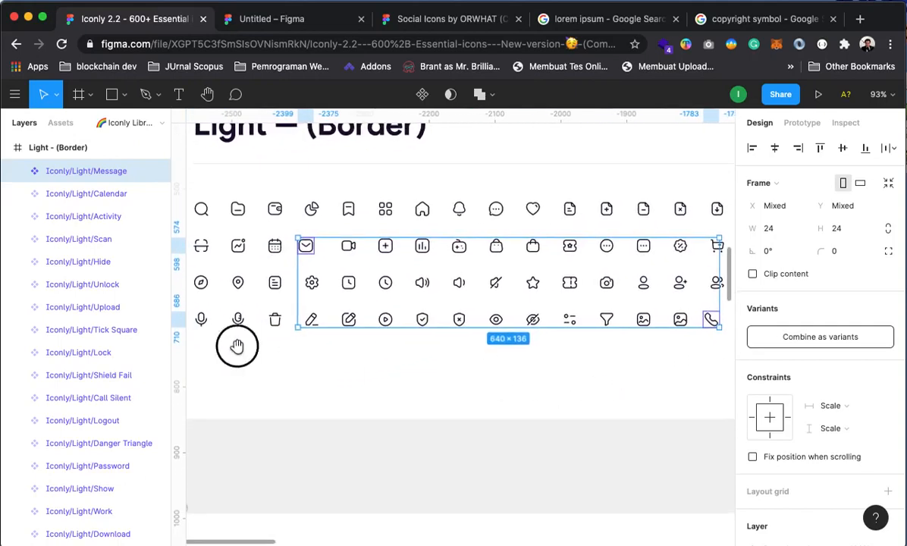
pyautogui.moveTo(237, 345); pyautogui.dragTo(274, 349)
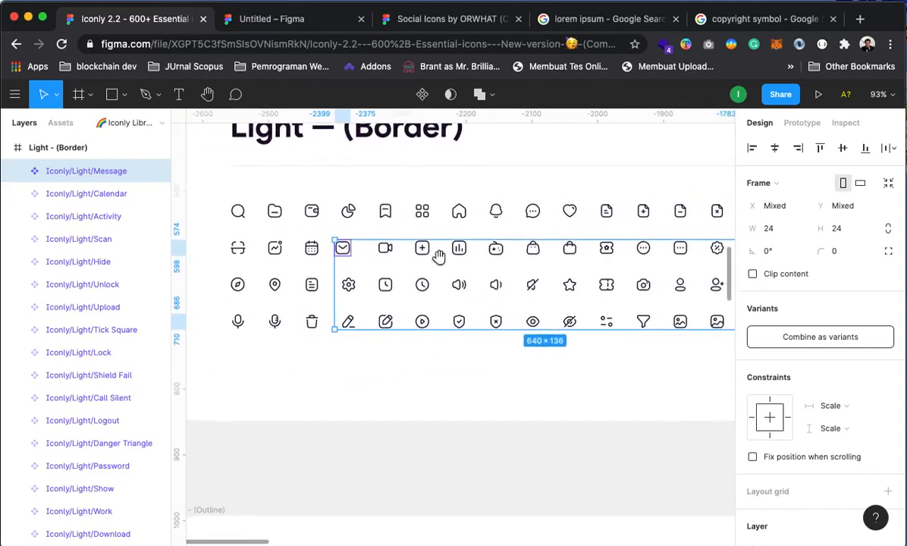
pyautogui.moveTo(438, 257); pyautogui.dragTo(393, 253)
pyautogui.moveTo(593, 306); pyautogui.dragTo(413, 332)
pyautogui.moveTo(536, 348); pyautogui.dragTo(493, 348)
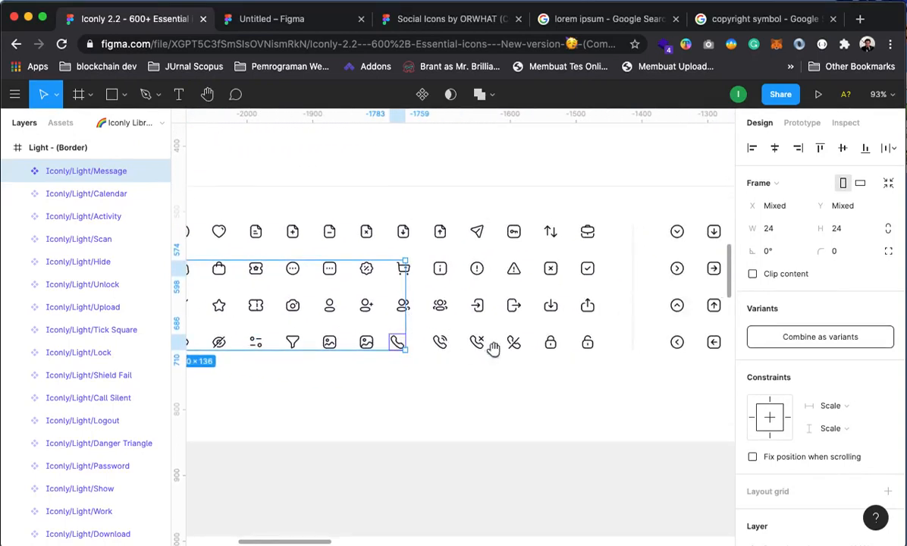
pyautogui.moveTo(619, 307); pyautogui.dragTo(716, 316)
pyautogui.moveTo(388, 308); pyautogui.dragTo(555, 315)
pyautogui.moveTo(358, 345); pyautogui.dragTo(422, 334)
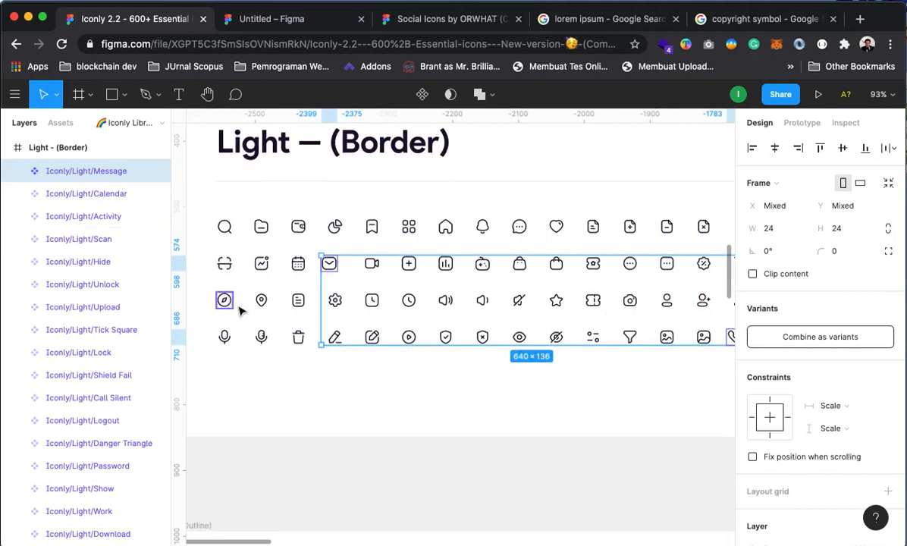
pyautogui.keyDown('shift'); pyautogui.click(262, 301); pyautogui.keyUp('shift')
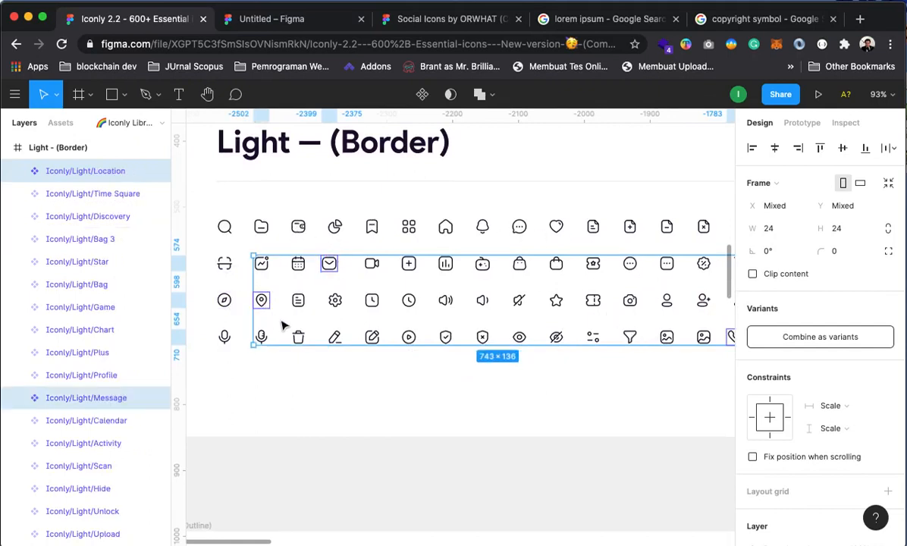
pyautogui.click(331, 21)
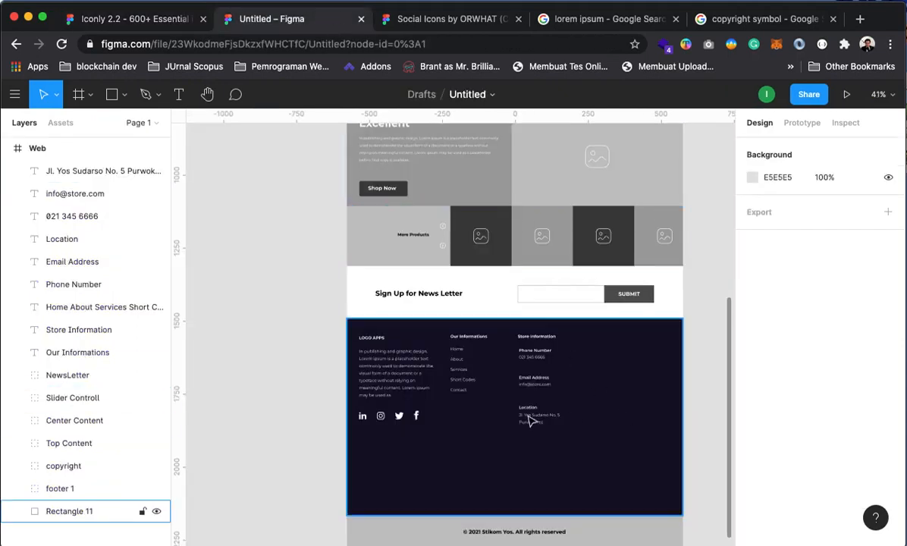
# Paste the three Iconly icons and set their selection colour to white FFFFFF
pyautogui.press('super+v')
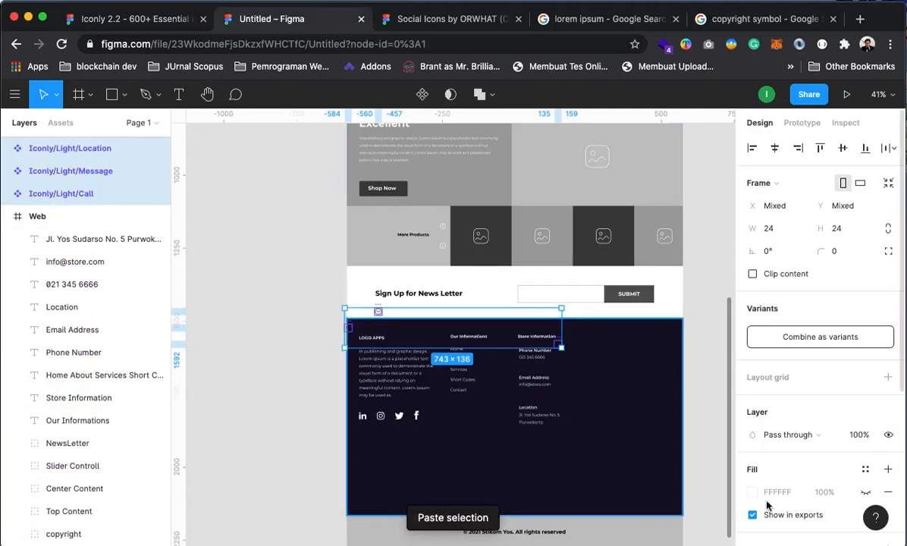
pyautogui.scroll(-5, 767, 474)
pyautogui.click(752, 368)
pyautogui.moveTo(607, 290); pyautogui.dragTo(537, 158)
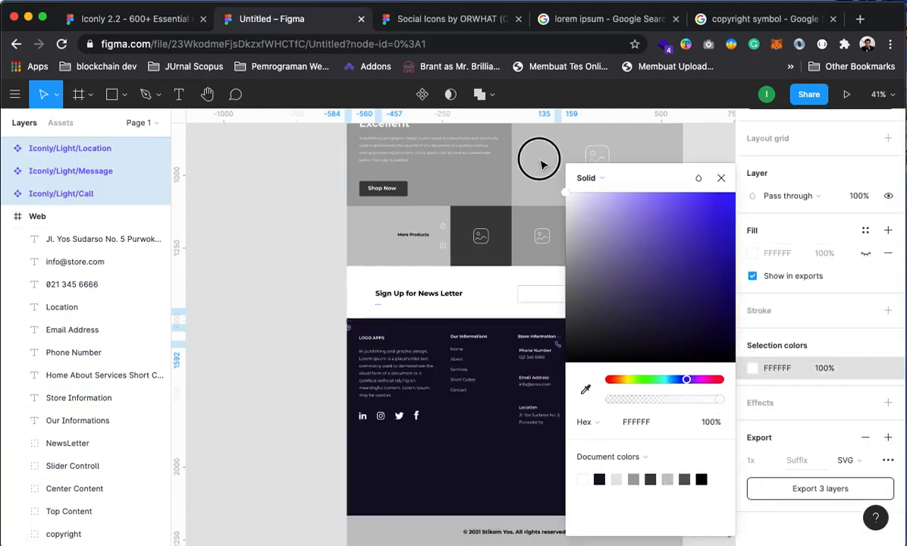
pyautogui.click(721, 178)
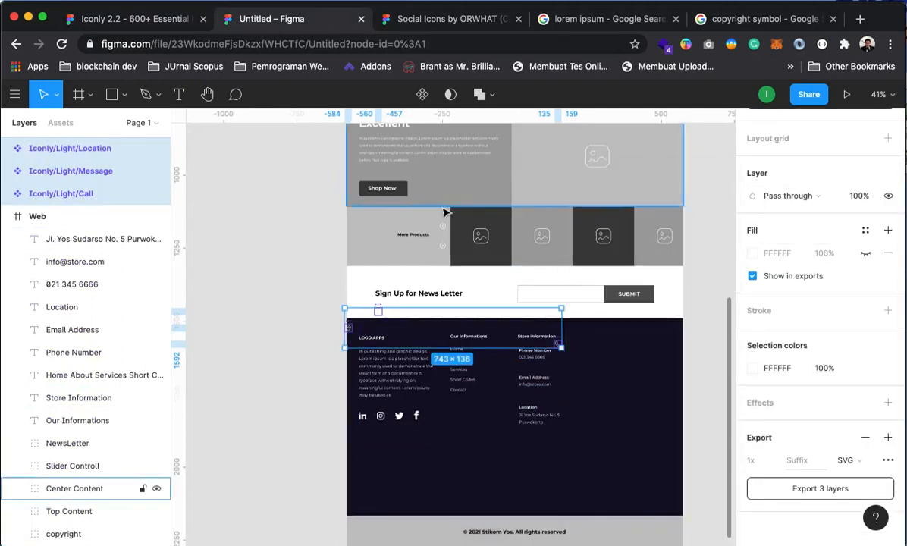
# Expand the Call, Message and Location components and select their inner icon groups
pyautogui.click(7, 194)
pyautogui.click(7, 171)
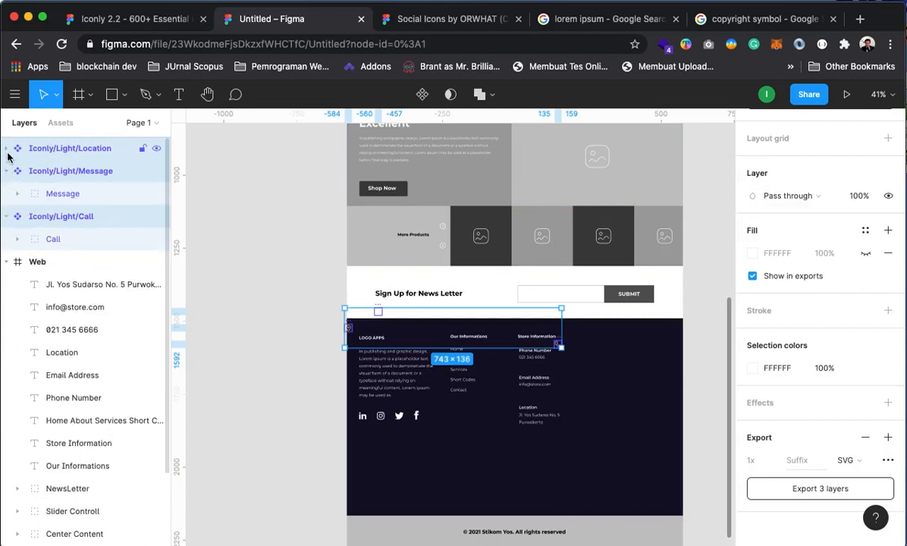
pyautogui.click(6, 148)
pyautogui.moveTo(196, 313); pyautogui.dragTo(211, 229)
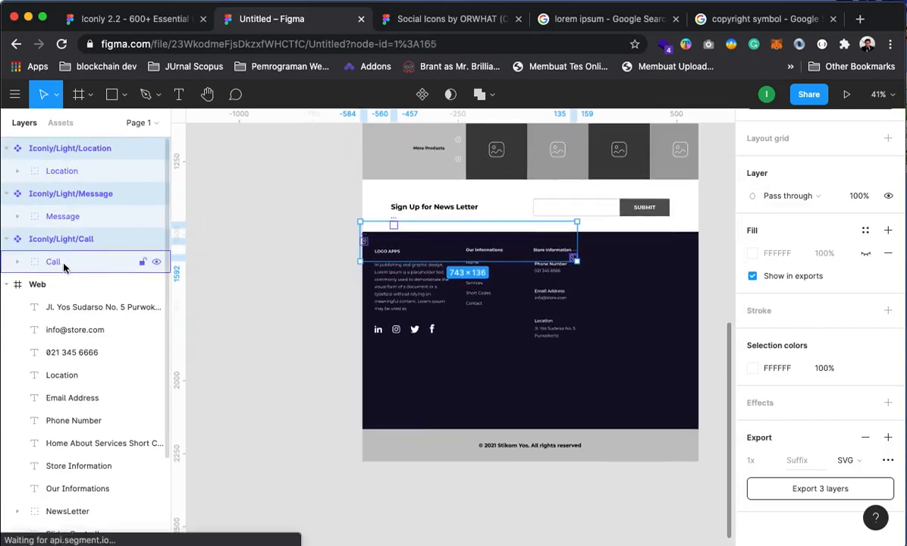
pyautogui.click(60, 261)
pyautogui.keyDown('shift'); pyautogui.click(54, 218); pyautogui.keyUp('shift')
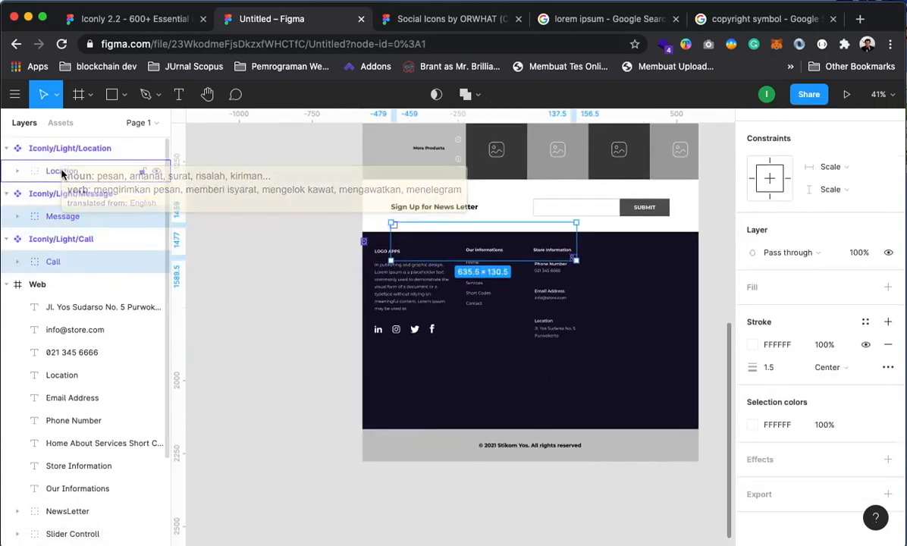
pyautogui.keyDown('shift'); pyautogui.click(65, 173); pyautogui.keyUp('shift')
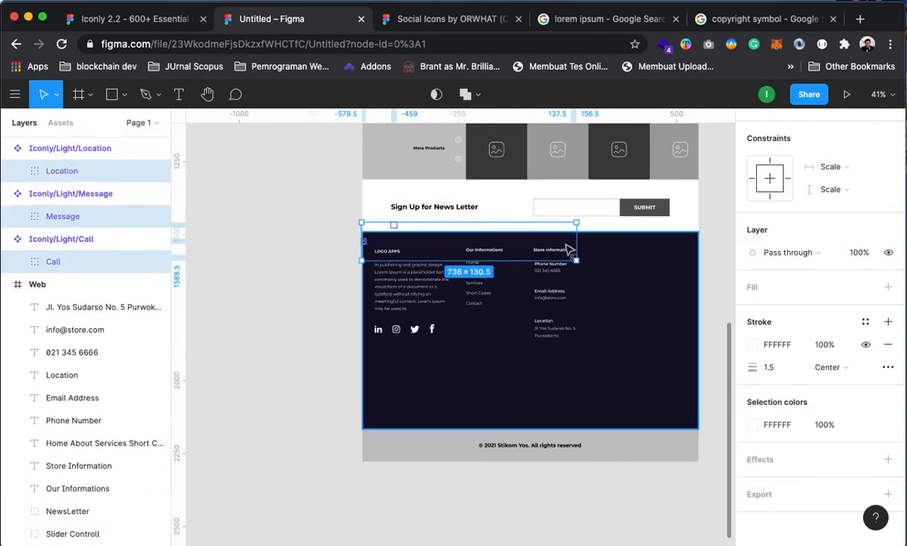
pyautogui.click(303, 267)
# Place the location, envelope and phone icons beside Location, Email Address and Phone Number
pyautogui.moveTo(364, 243); pyautogui.dragTo(529, 324)
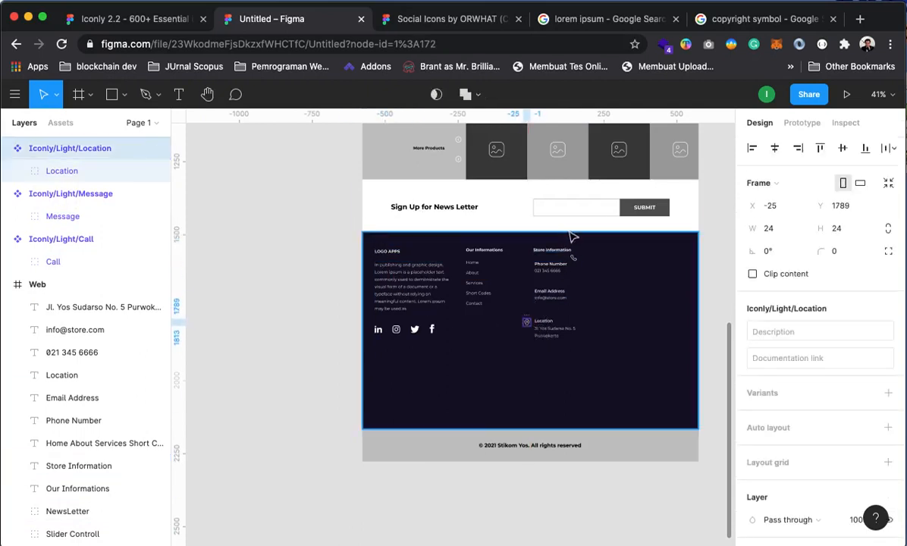
pyautogui.click(62, 216)
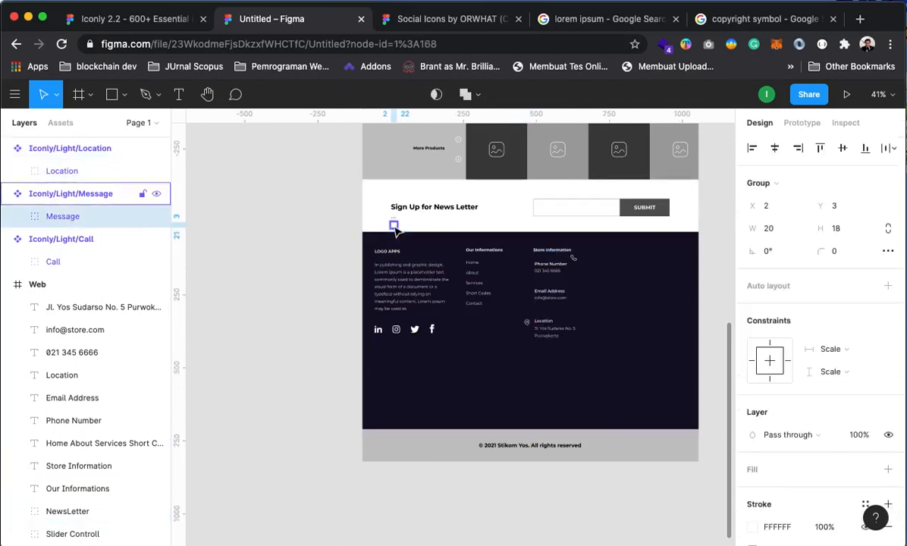
pyautogui.moveTo(393, 225); pyautogui.dragTo(526, 293)
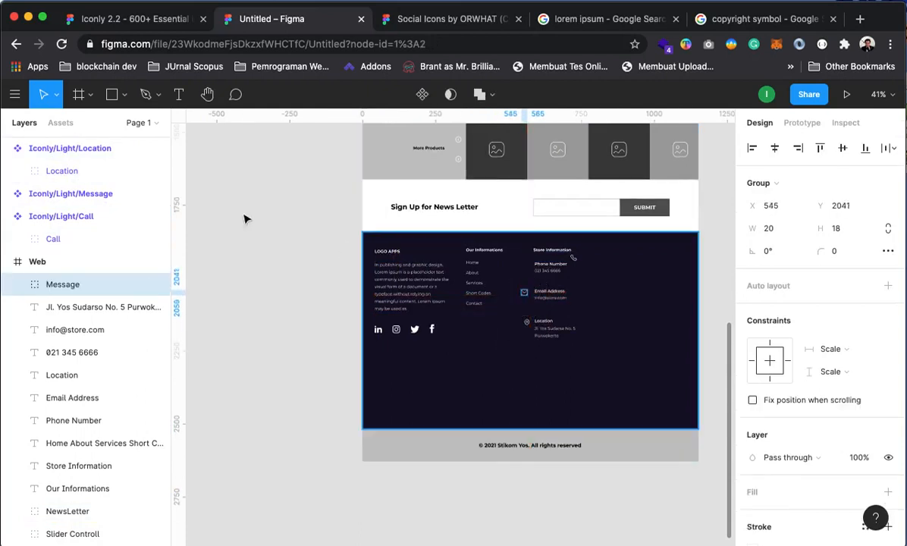
pyautogui.click(53, 238)
pyautogui.moveTo(572, 258); pyautogui.dragTo(526, 265)
# Delete the three Iconly components, then undo the deletion
pyautogui.click(43, 148)
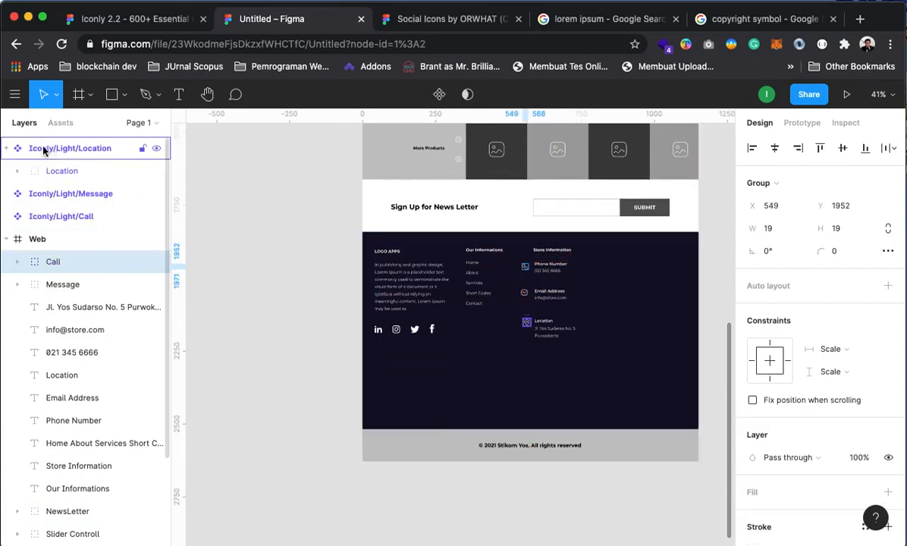
pyautogui.keyDown('shift'); pyautogui.click(60, 218); pyautogui.keyUp('shift')
pyautogui.press('Delete')
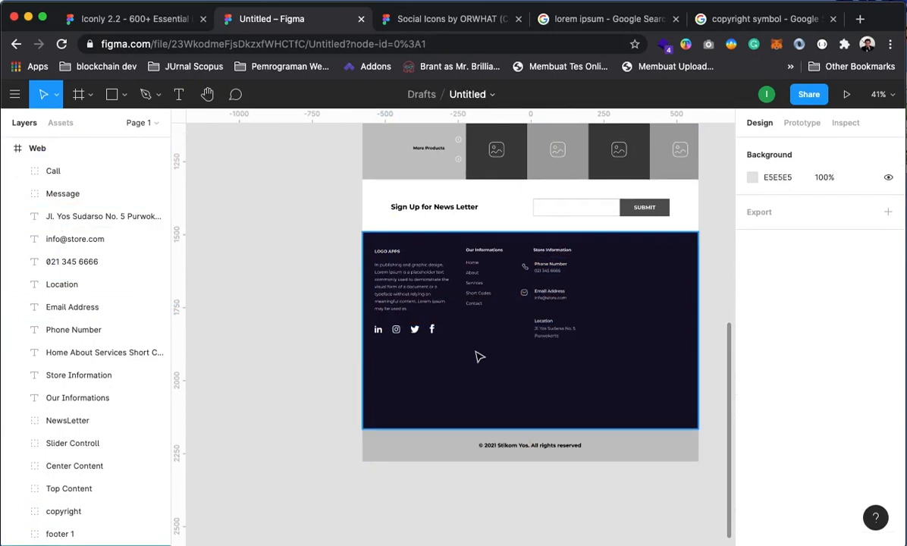
pyautogui.press('super+z')
pyautogui.click(269, 255)
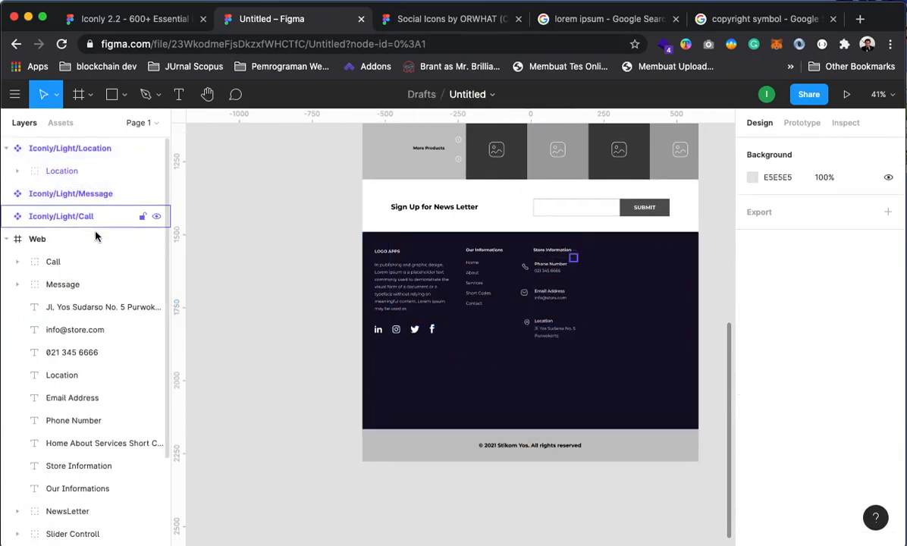
# Pull the Location icon group into the Web frame and select the leftover Iconly components
pyautogui.click(526, 322)
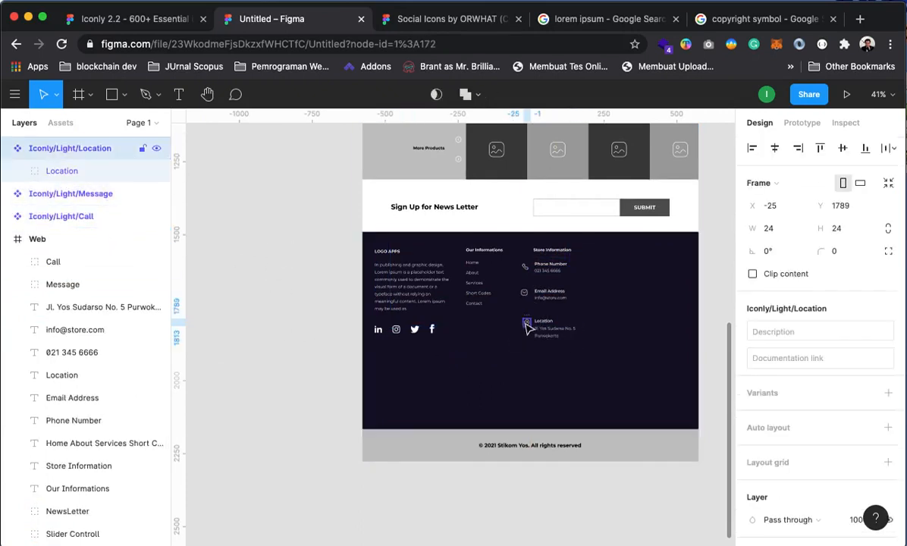
pyautogui.click(58, 175)
pyautogui.moveTo(56, 173)
pyautogui.mouseDown()
pyautogui.moveTo(248, 210)
pyautogui.moveTo(182, 182)
pyautogui.moveTo(67, 173)
pyautogui.mouseUp()
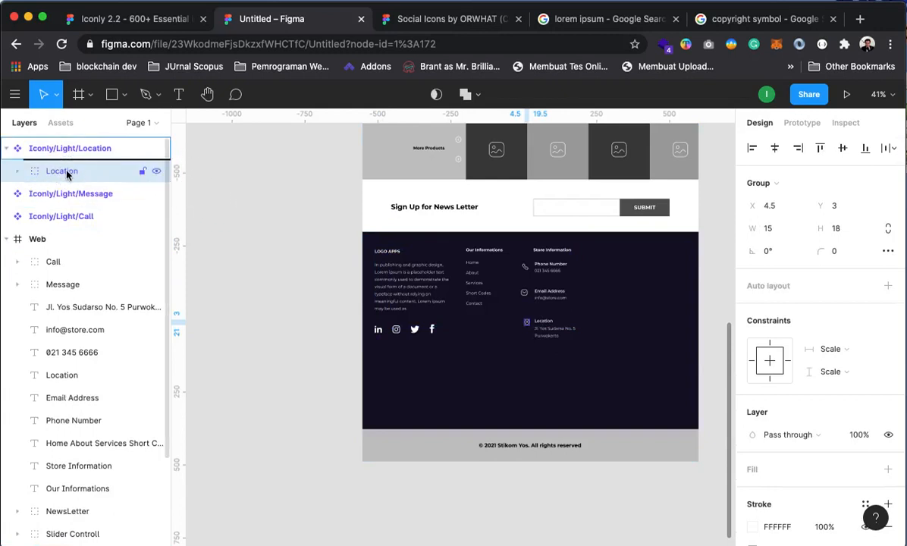
pyautogui.moveTo(531, 334); pyautogui.dragTo(525, 327)
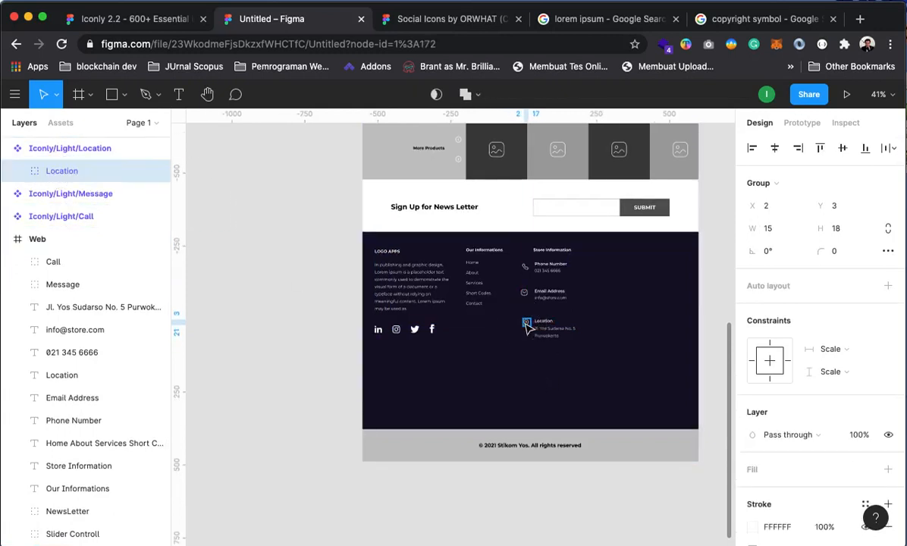
pyautogui.moveTo(67, 171); pyautogui.dragTo(62, 243)
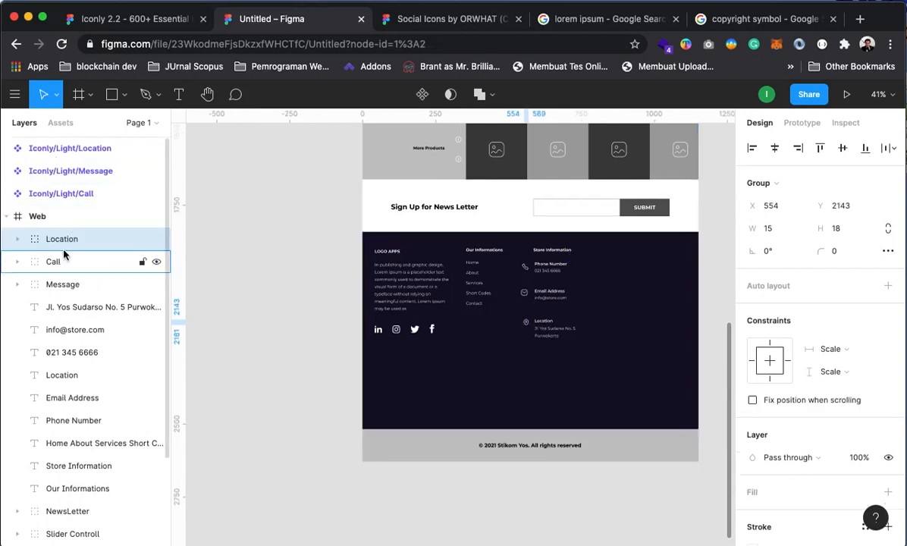
pyautogui.click(55, 158)
pyautogui.keyDown('shift'); pyautogui.click(54, 194); pyautogui.keyUp('shift')
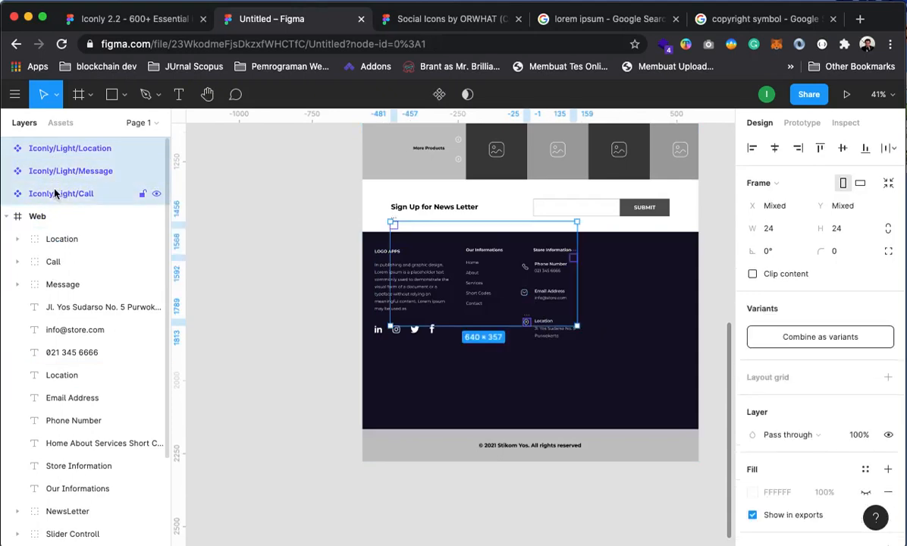
# Delete the leftover Iconly components and align the phone and envelope icons with their labels
pyautogui.press('Delete')
pyautogui.press('z')
pyautogui.click(576, 267)
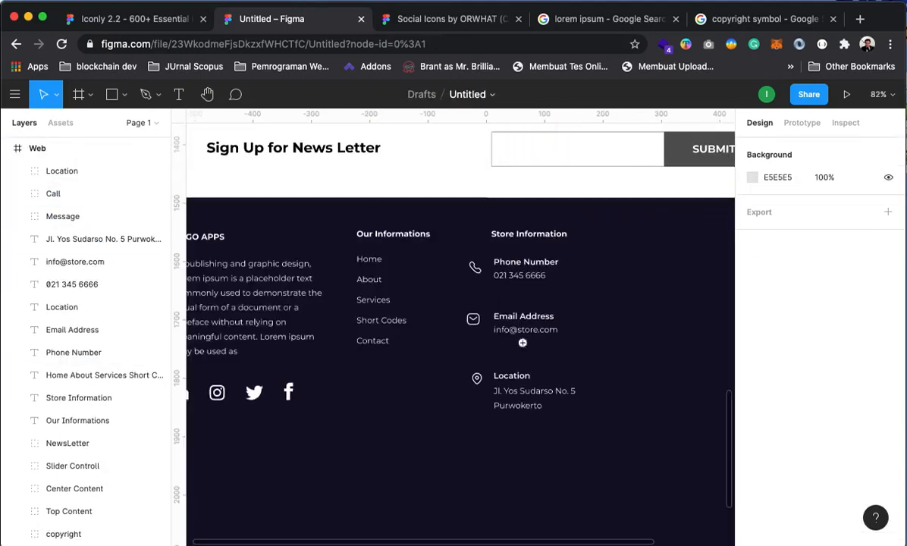
pyautogui.click(527, 306)
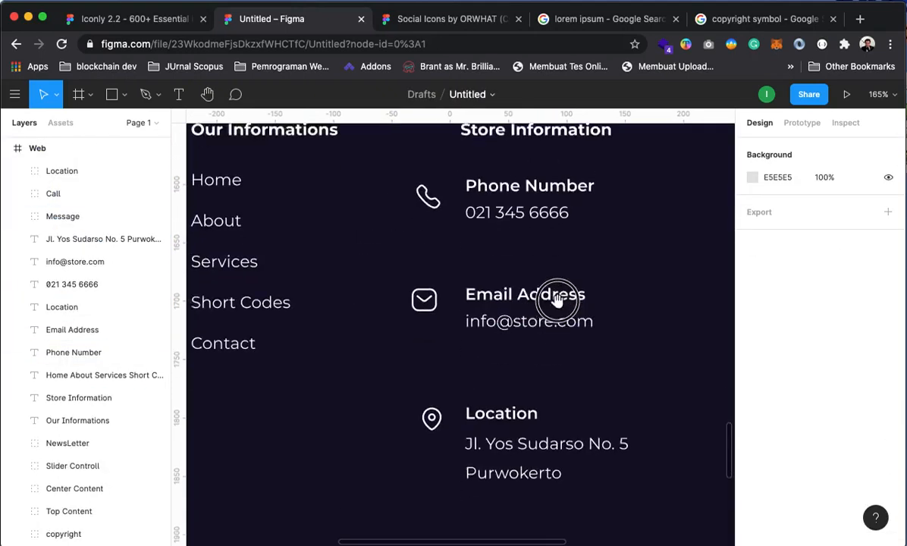
pyautogui.click(407, 254)
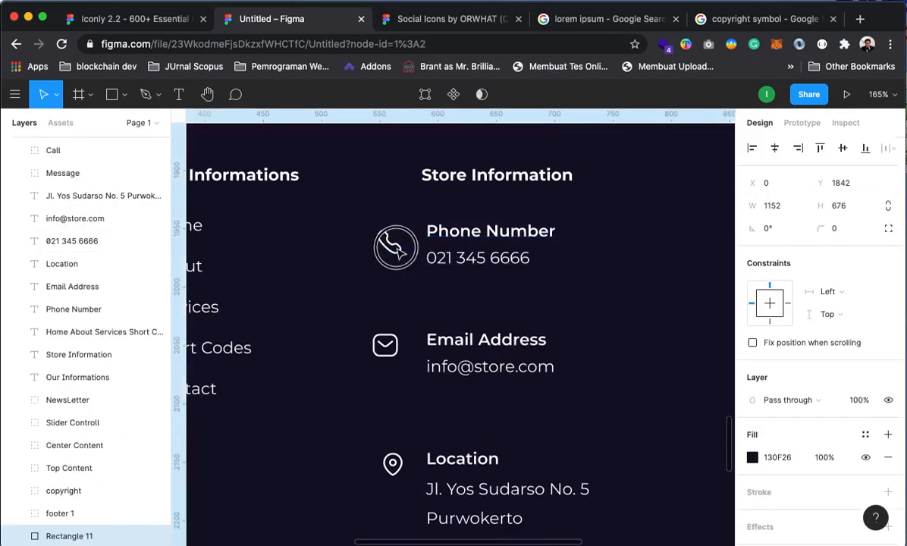
pyautogui.click(388, 243)
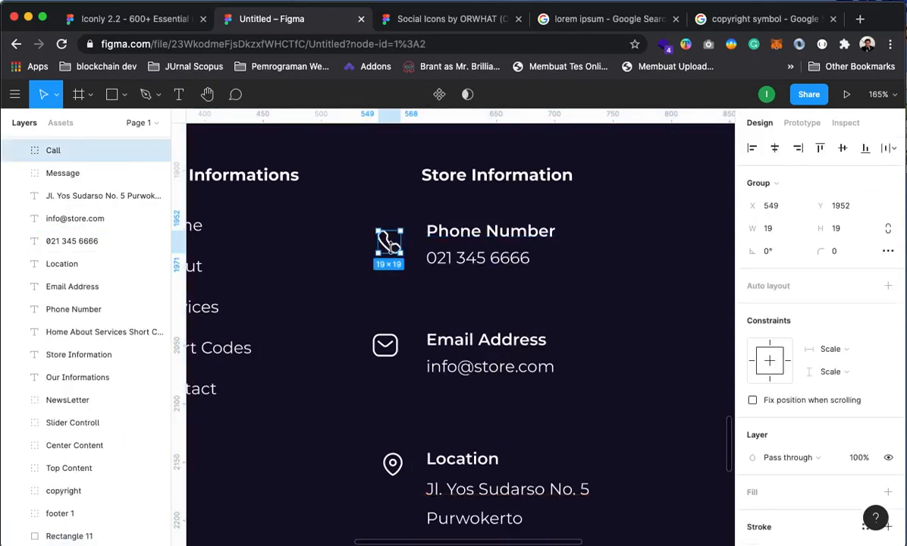
pyautogui.moveTo(388, 242); pyautogui.dragTo(393, 238)
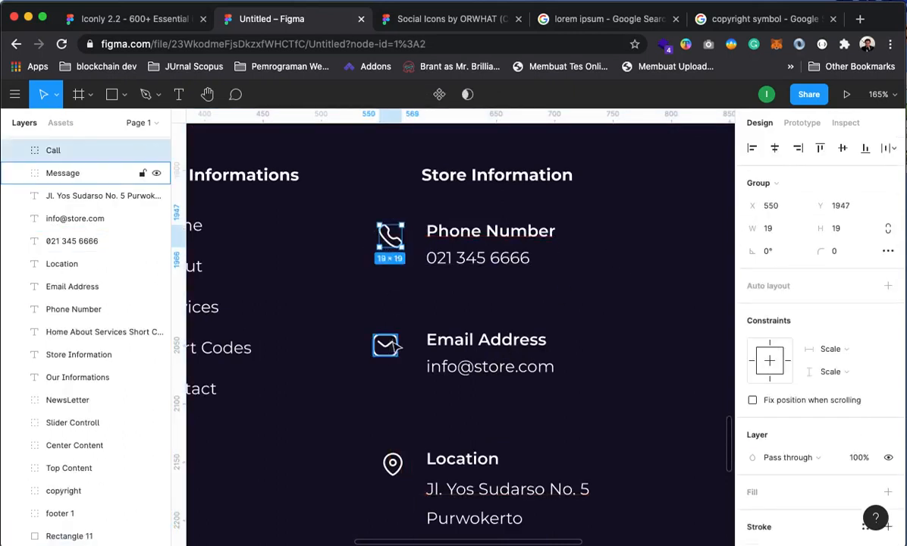
pyautogui.moveTo(387, 345); pyautogui.dragTo(400, 361)
# Lock the dark footer background rectangle (Rectangle 11) in the Layers panel
pyautogui.scroll(-4, 419, 338)
pyautogui.scroll(-6, 489, 360)
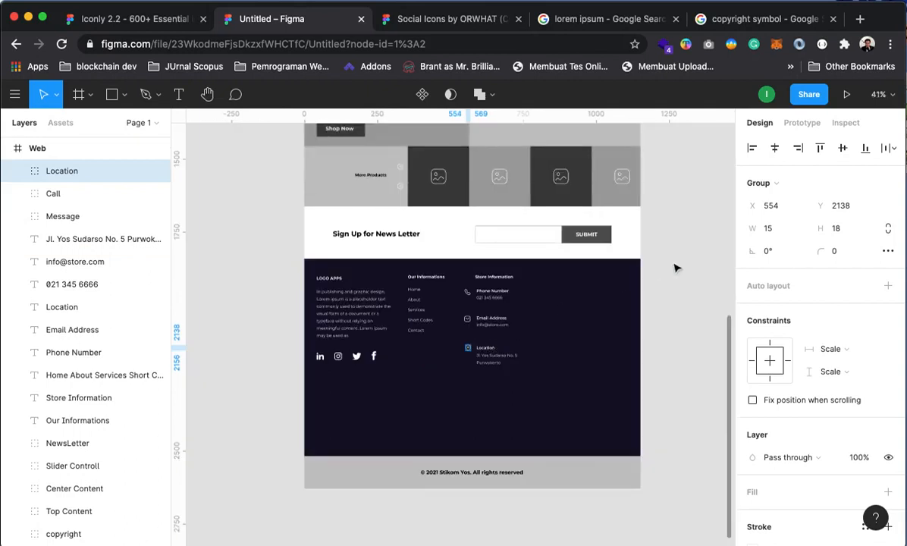
pyautogui.click(668, 350)
pyautogui.scroll(4, 500, 304)
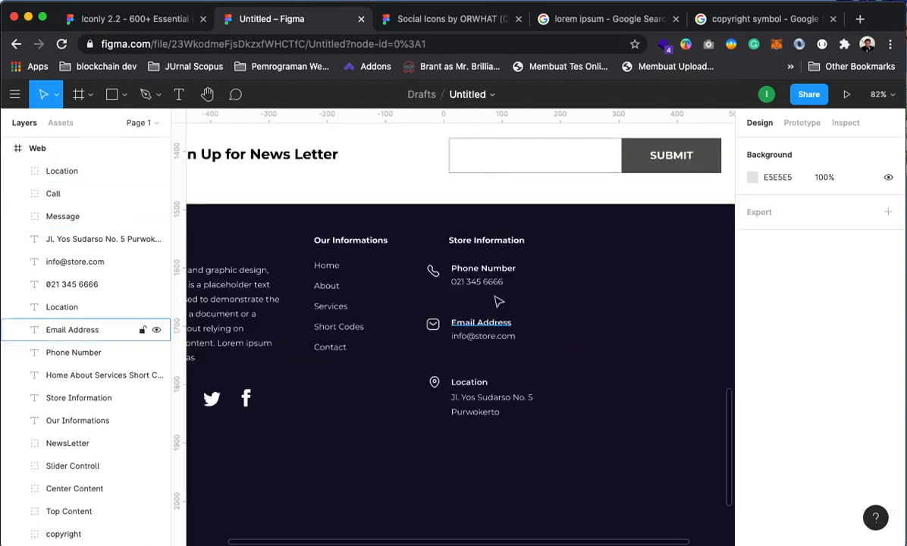
pyautogui.click(432, 269)
pyautogui.keyDown('shift'); pyautogui.click(432, 324); pyautogui.keyUp('shift')
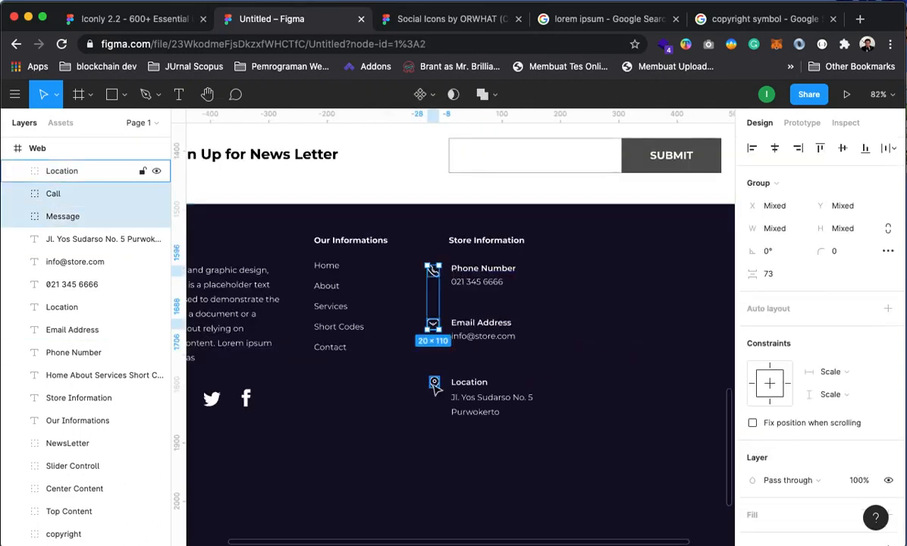
pyautogui.keyDown('shift'); pyautogui.click(433, 383); pyautogui.keyUp('shift')
pyautogui.keyDown('shift'); pyautogui.click(482, 269); pyautogui.keyUp('shift')
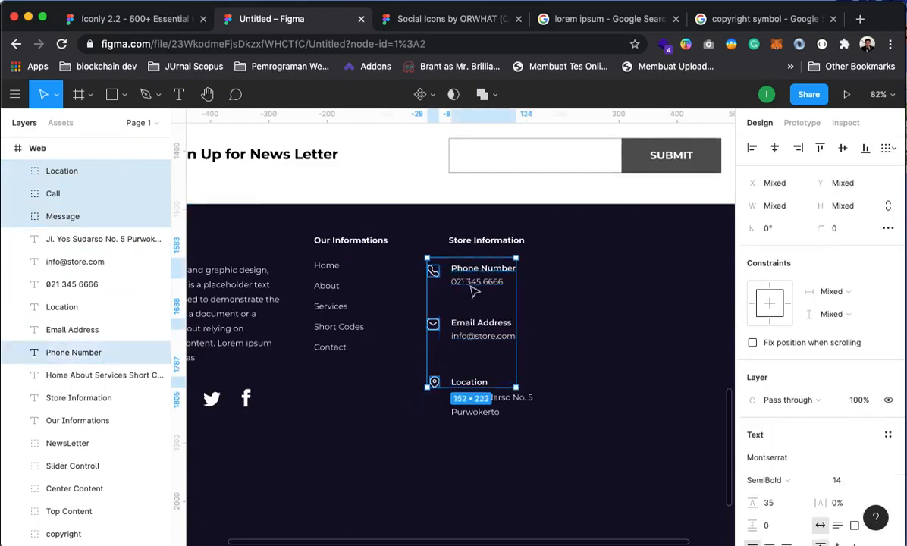
pyautogui.keyDown('shift'); pyautogui.click(471, 285); pyautogui.keyUp('shift')
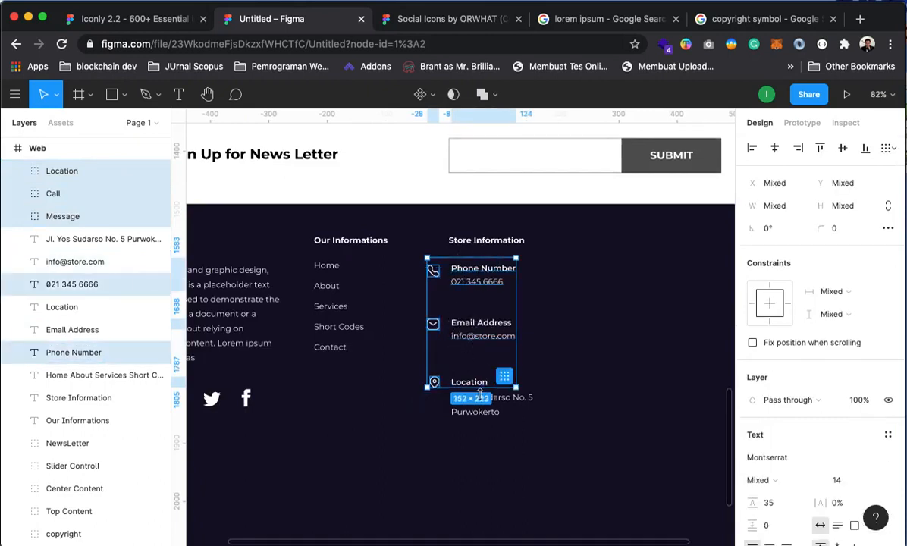
pyautogui.keyDown('shift'); pyautogui.click(503, 411); pyautogui.keyUp('shift')
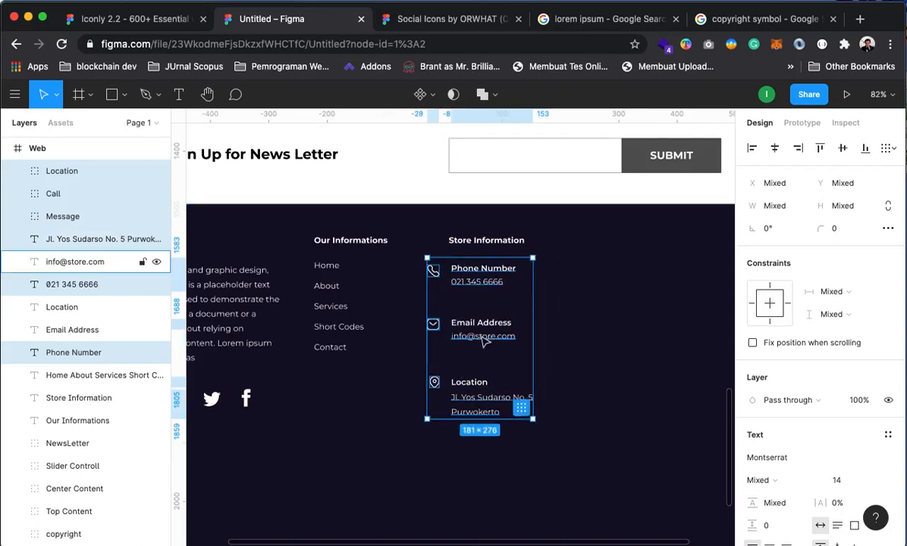
pyautogui.click(648, 284)
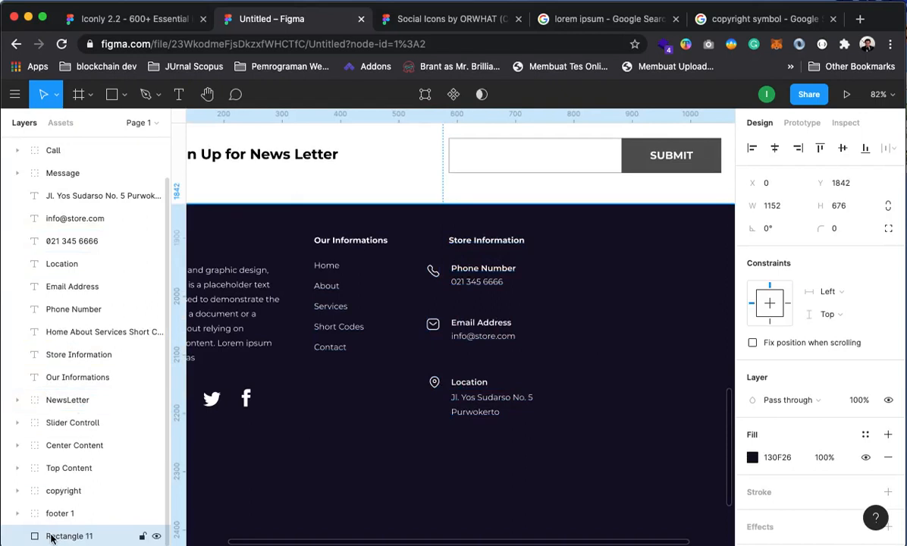
pyautogui.click(143, 536)
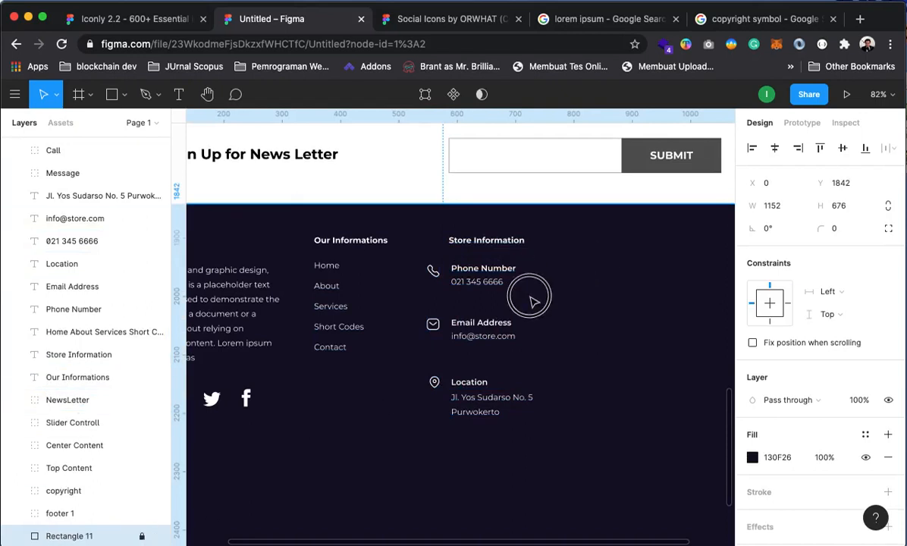
# Marquee-select the Store Information icons and texts and shift them about 21 px right
pyautogui.click(440, 449)
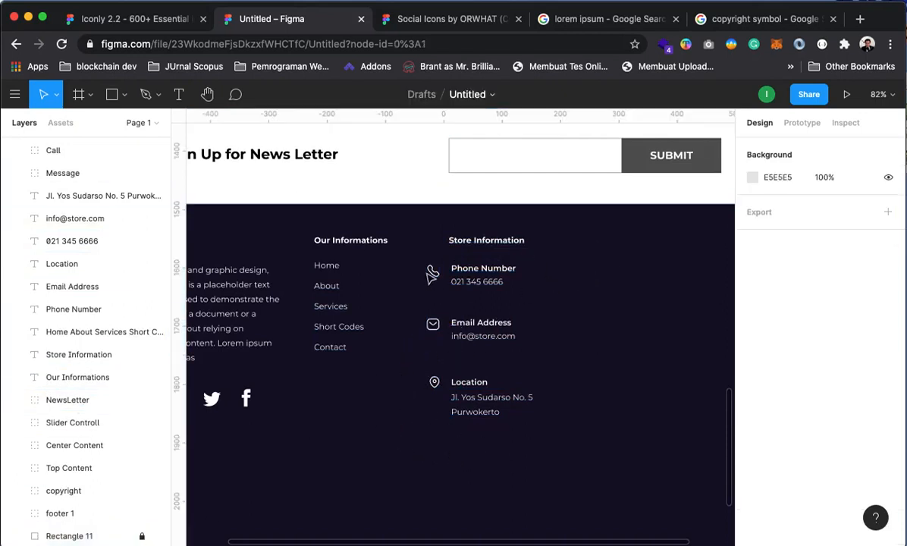
pyautogui.moveTo(528, 328); pyautogui.dragTo(537, 459)
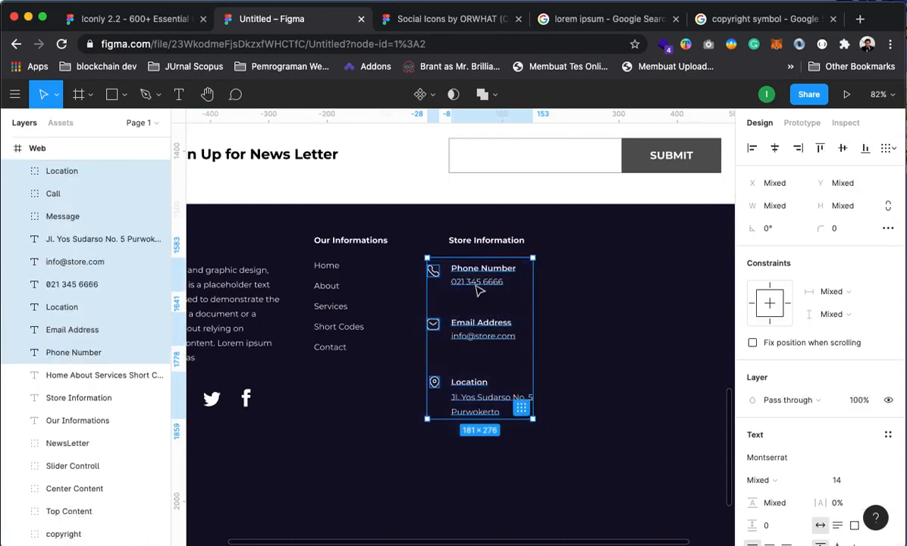
pyautogui.moveTo(477, 277); pyautogui.dragTo(500, 276)
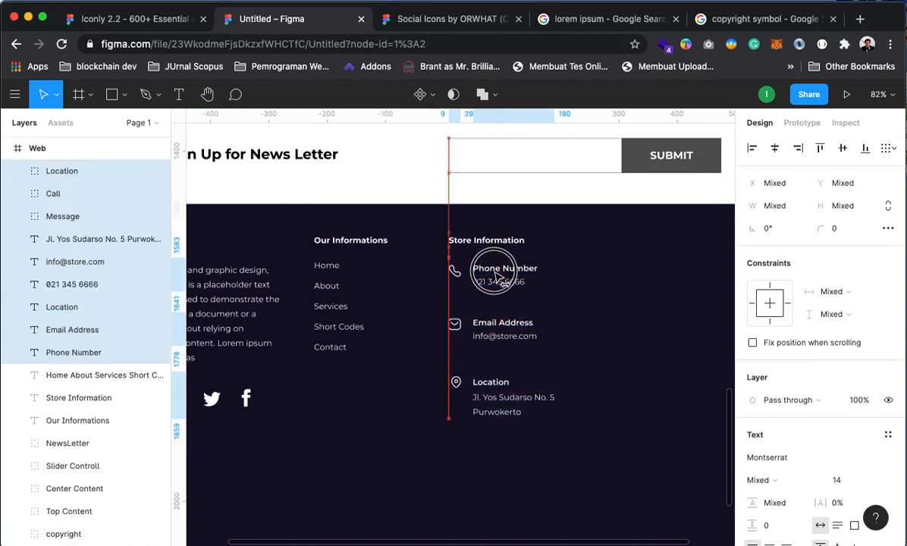
pyautogui.press('Escape')
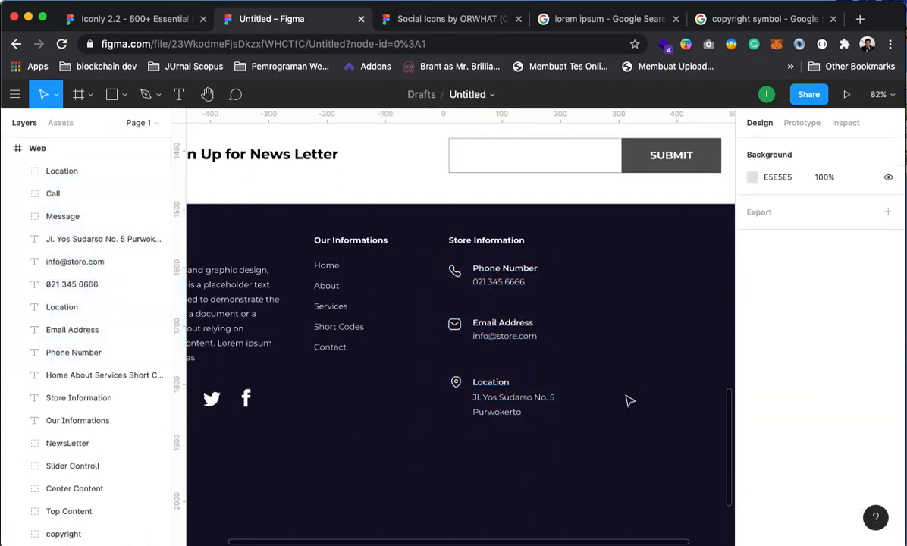
pyautogui.scroll(5, 560, 366)
pyautogui.scroll(-6, 557, 372)
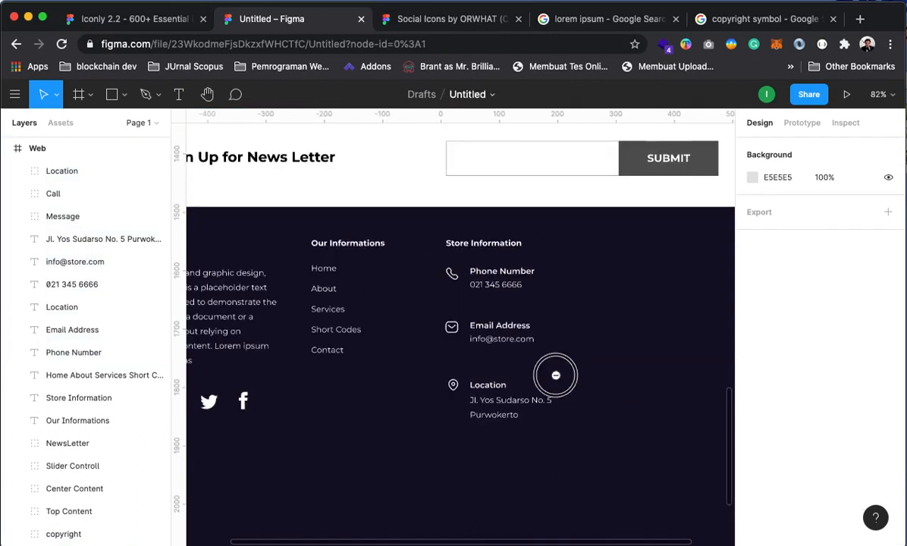
pyautogui.scroll(4, 524, 356)
pyautogui.scroll(-4, 526, 358)
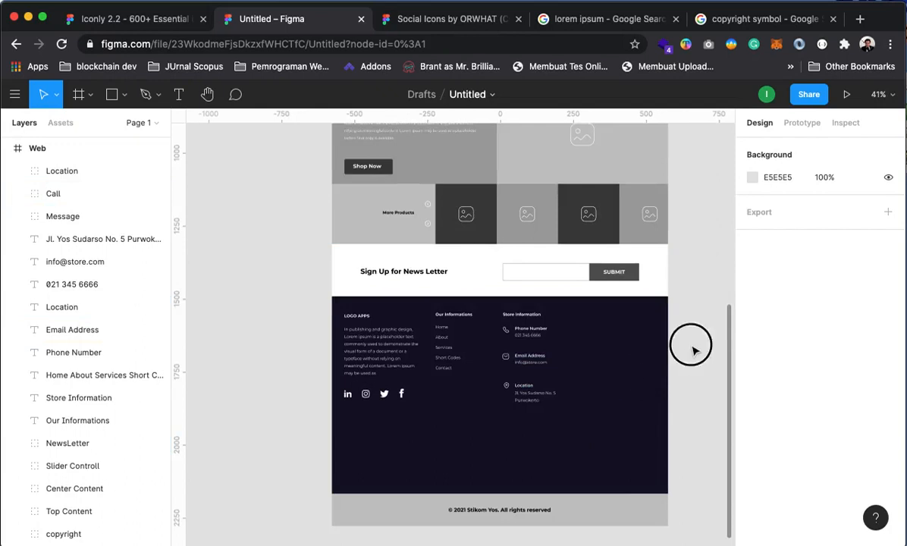
# Duplicate the Store Information heading to X 880 and retype it as 'Instagram Photos'
pyautogui.click(507, 318)
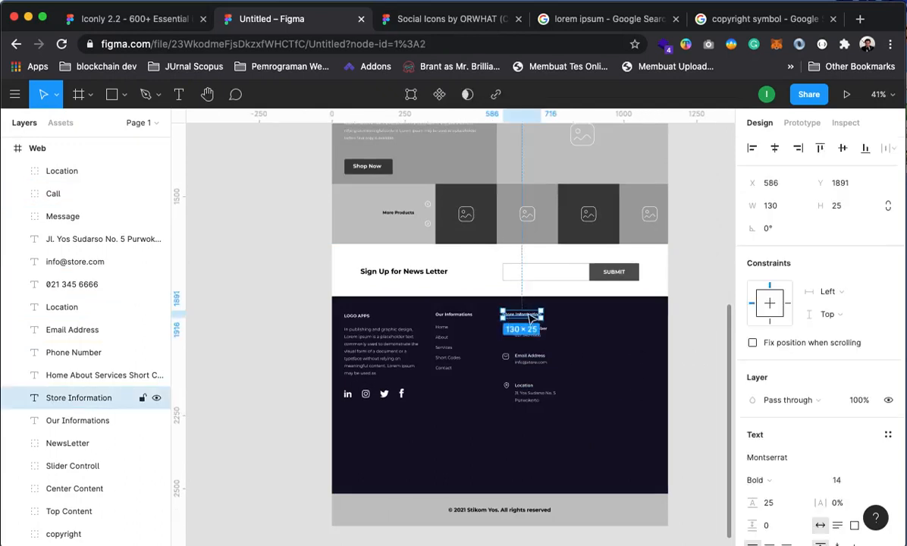
pyautogui.press('super+d')
pyautogui.moveTo(529, 319); pyautogui.dragTo(607, 321)
pyautogui.doubleClick(595, 315)
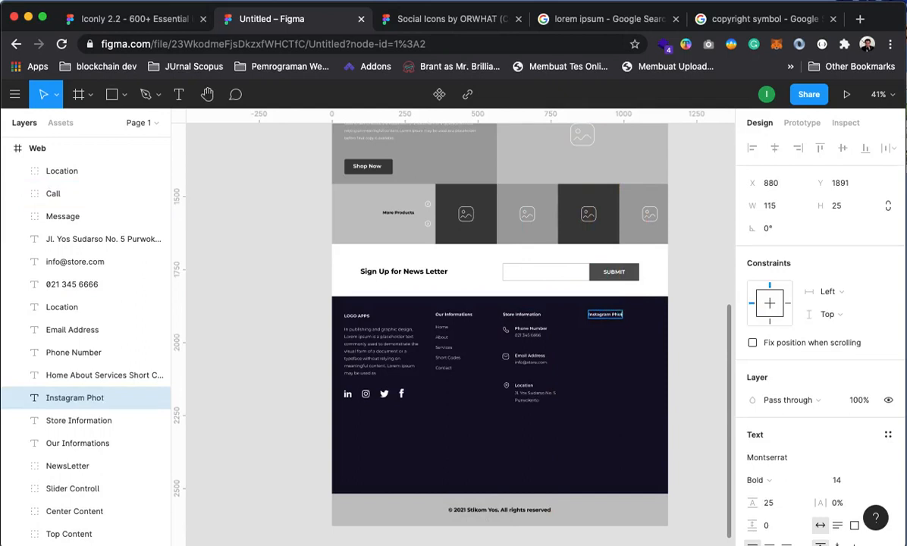
pyautogui.press('Escape')
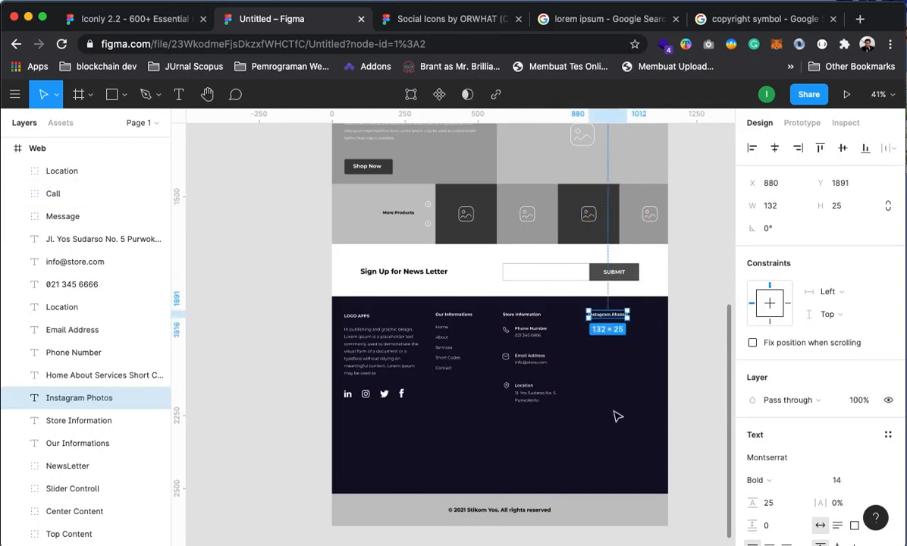
pyautogui.click(705, 426)
pyautogui.moveTo(704, 425); pyautogui.dragTo(620, 344)
# Move the social icons group (Group 2) lower in the footer, to Y 2210
pyautogui.click(362, 327)
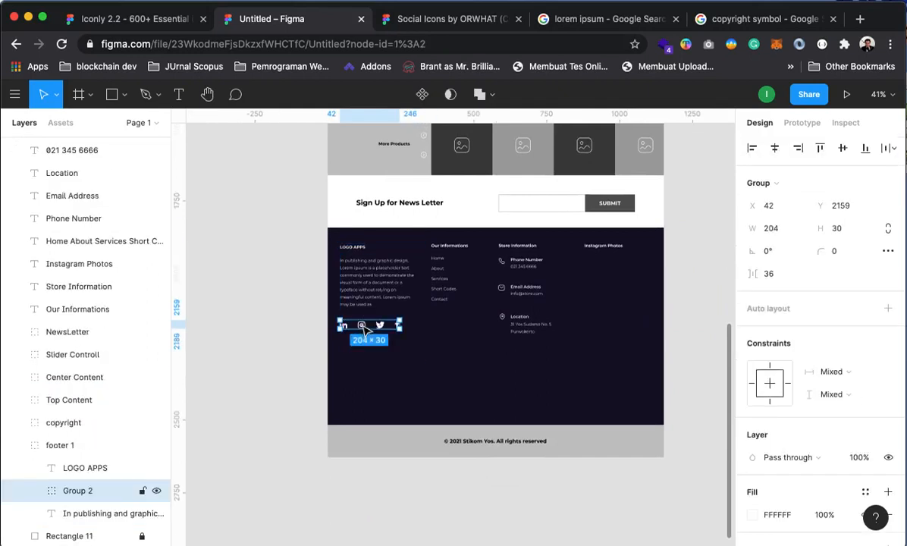
pyautogui.moveTo(365, 329); pyautogui.dragTo(368, 342)
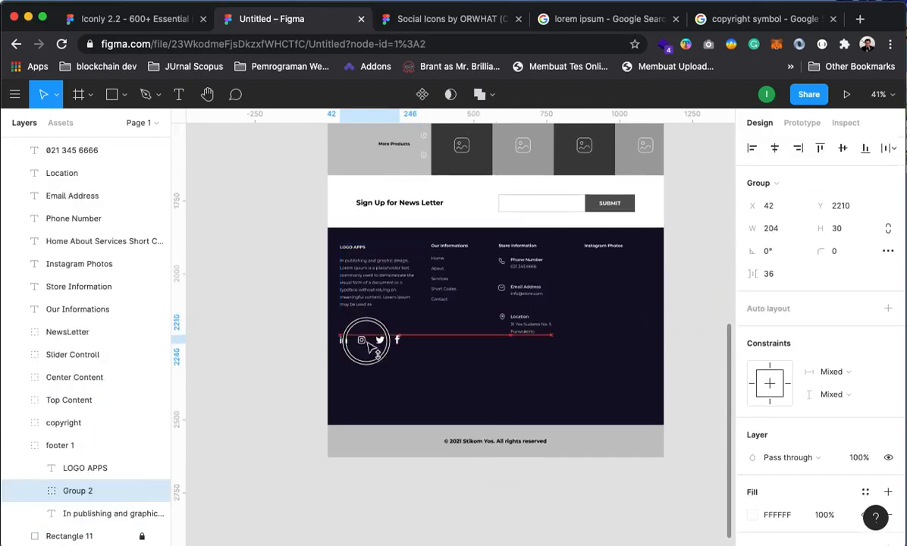
pyautogui.click(284, 313)
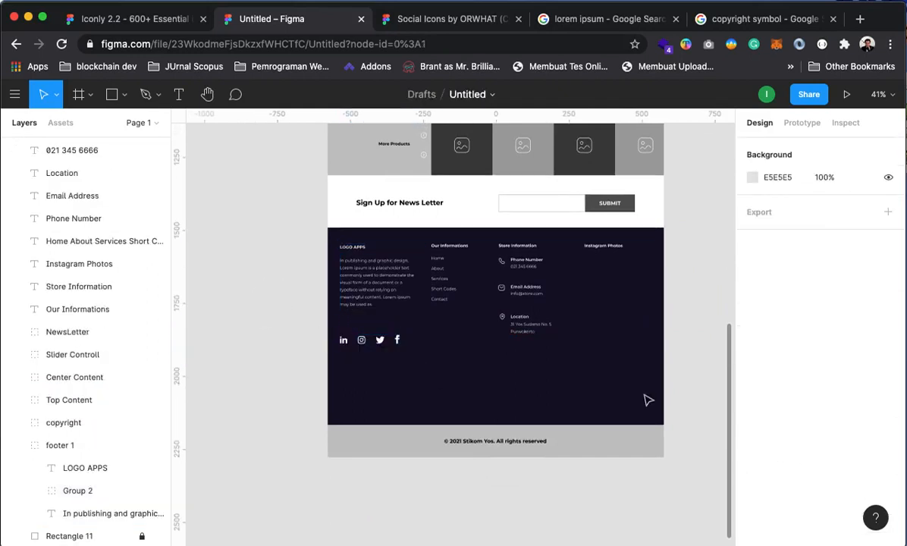
pyautogui.moveTo(643, 399); pyautogui.dragTo(574, 381)
pyautogui.moveTo(694, 331); pyautogui.dragTo(649, 383)
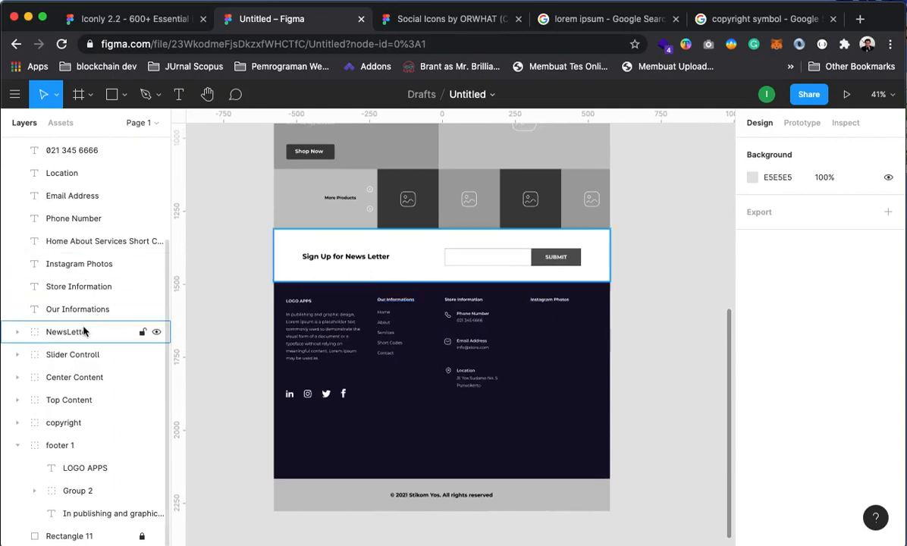
# Group the Our Informations heading with its link list and name the group 'Footer 2'
pyautogui.click(20, 448)
pyautogui.click(288, 303)
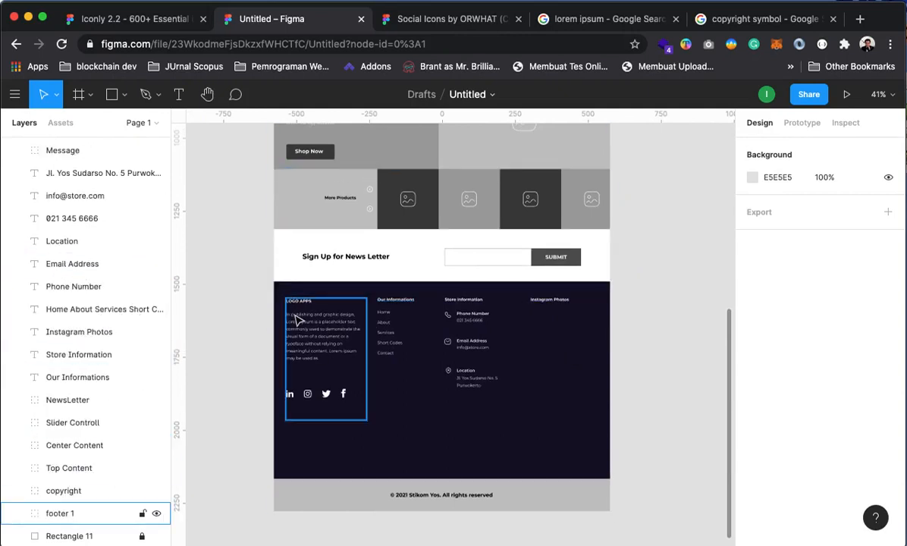
pyautogui.click(395, 302)
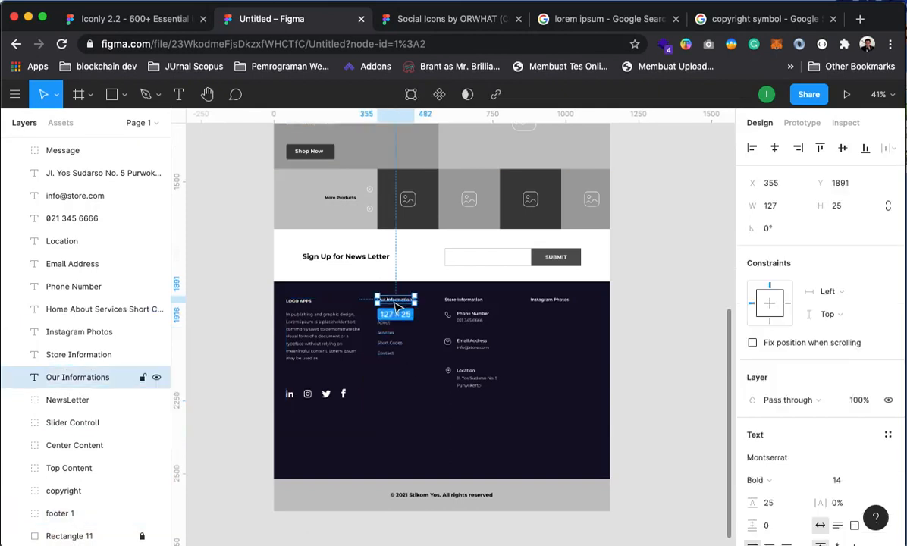
pyautogui.keyDown('shift'); pyautogui.click(390, 358); pyautogui.keyUp('shift')
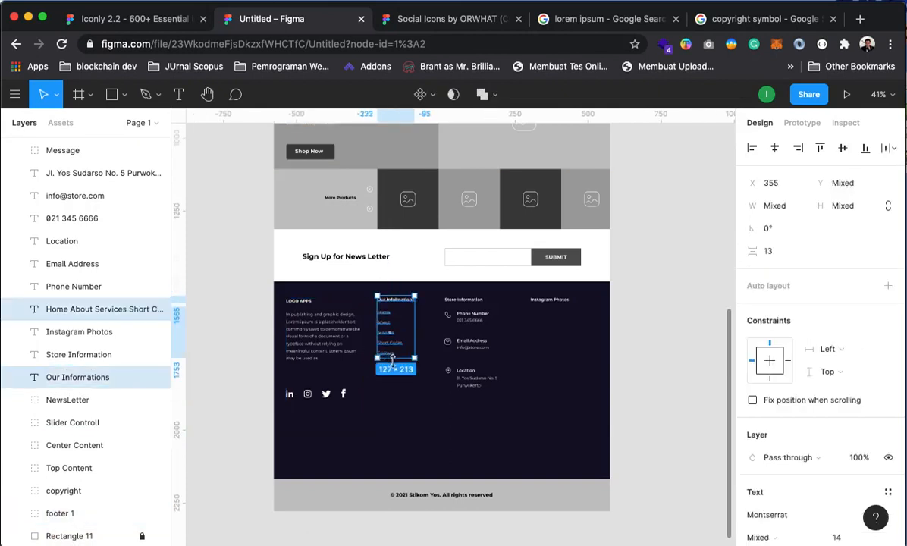
pyautogui.press('super+g')
pyautogui.rightClick(72, 329)
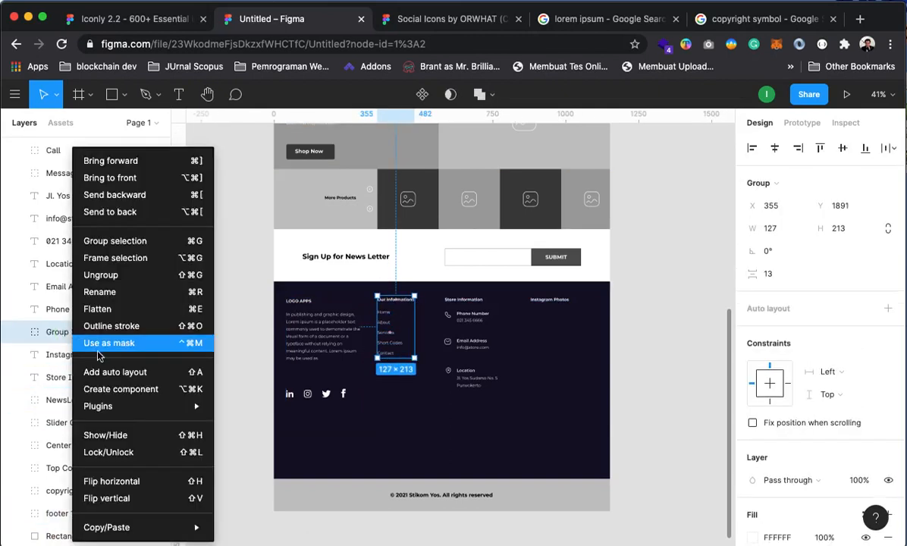
pyautogui.click(102, 291)
pyautogui.write('F')
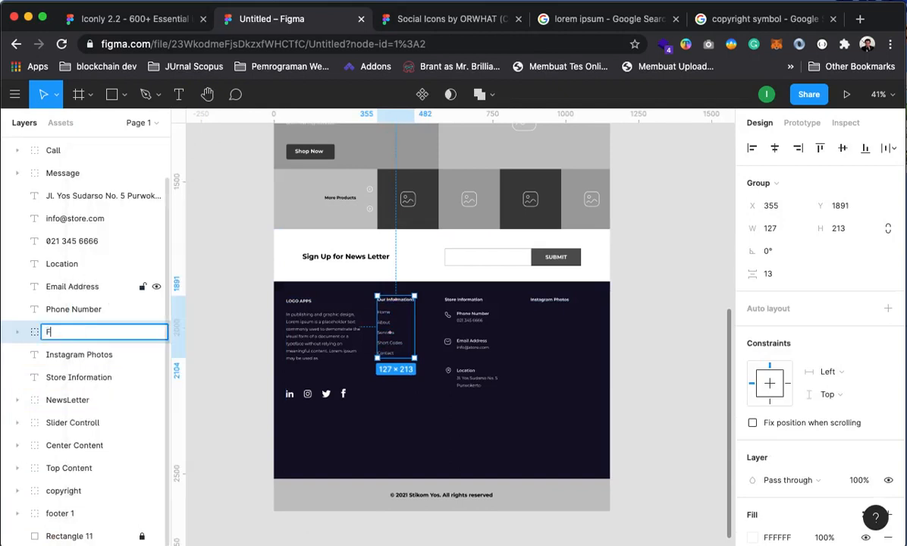
pyautogui.write('ooter 2')
pyautogui.press('Return')
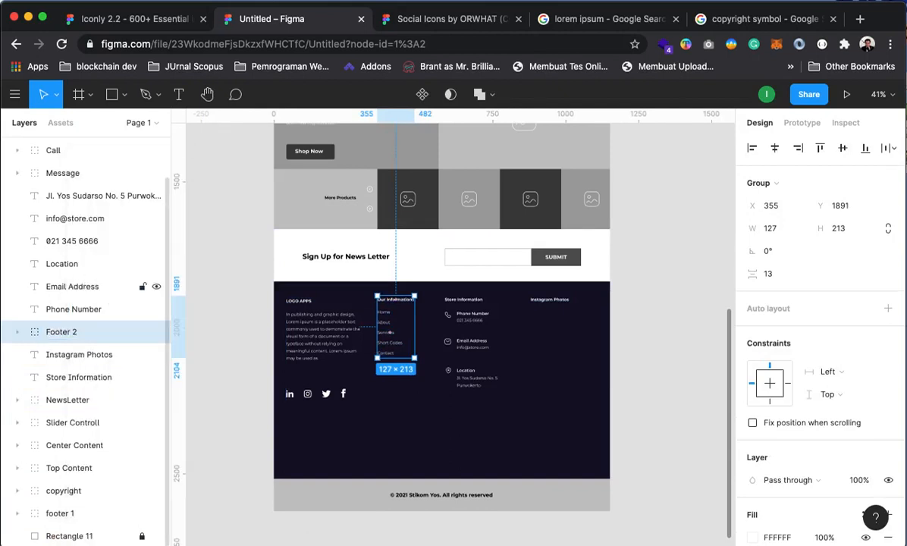
pyautogui.click(57, 150)
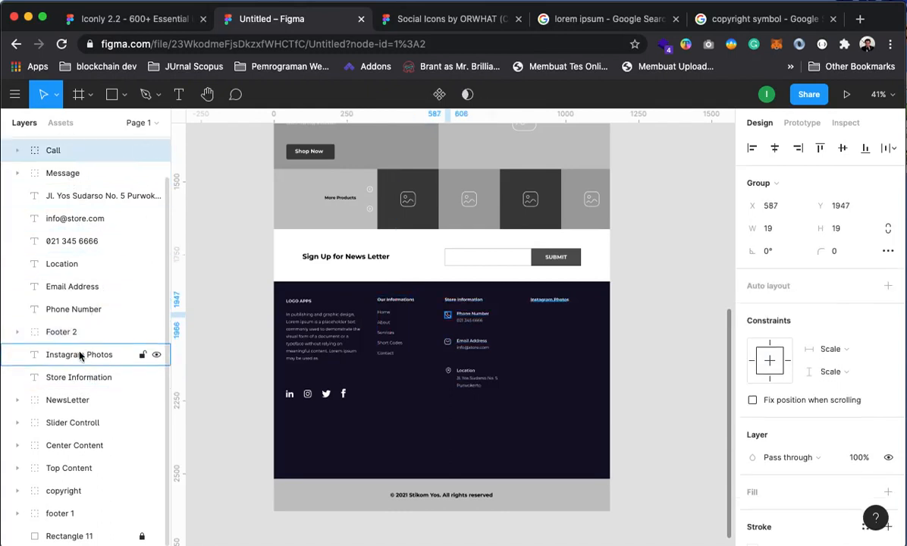
# Reorder layers: Footer 2 below Store Information, Instagram Photos to the top
pyautogui.keyDown('shift'); pyautogui.click(69, 310); pyautogui.keyUp('shift')
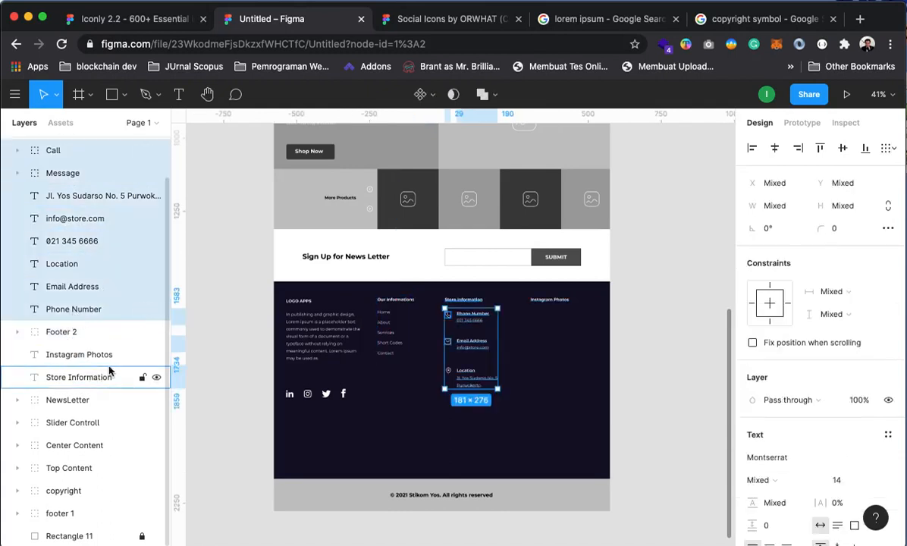
pyautogui.click(83, 536)
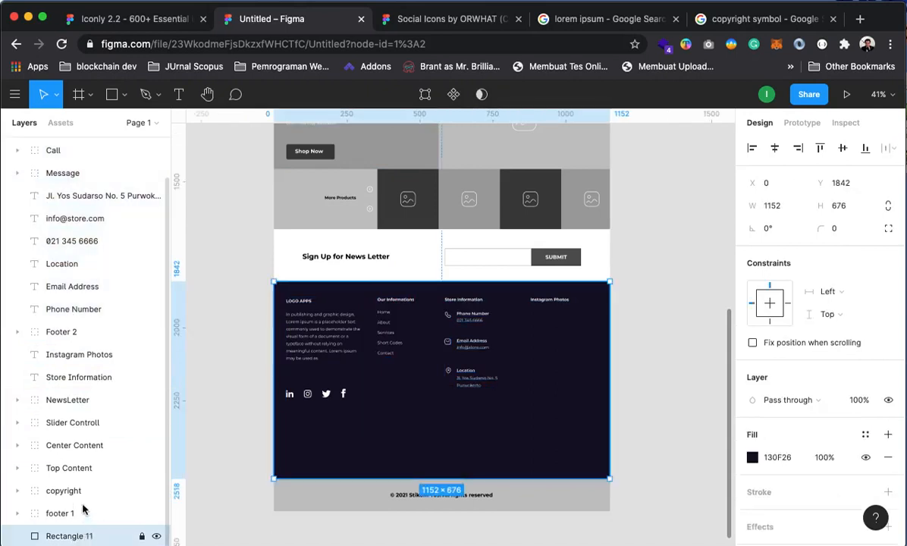
pyautogui.click(57, 376)
pyautogui.keyDown('shift'); pyautogui.click(61, 357); pyautogui.keyUp('shift')
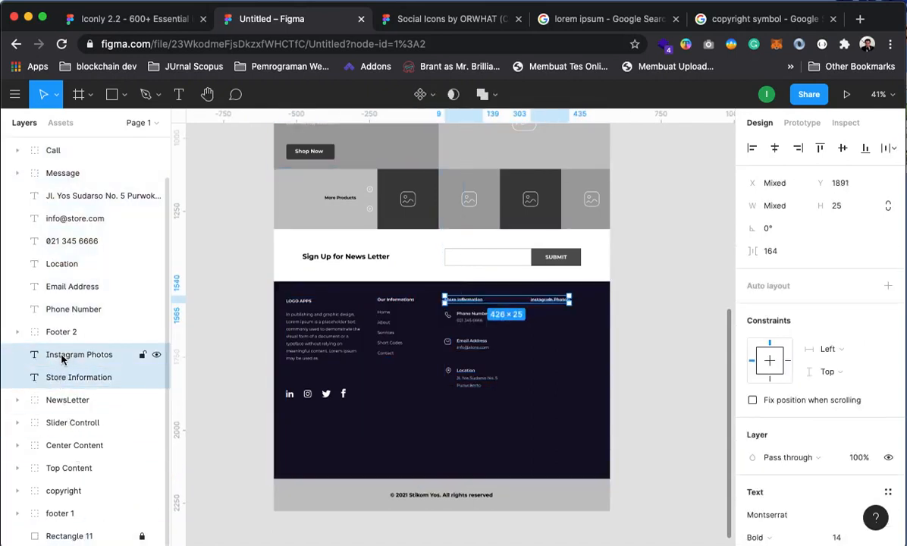
pyautogui.moveTo(61, 332); pyautogui.dragTo(63, 384)
pyautogui.click(62, 354)
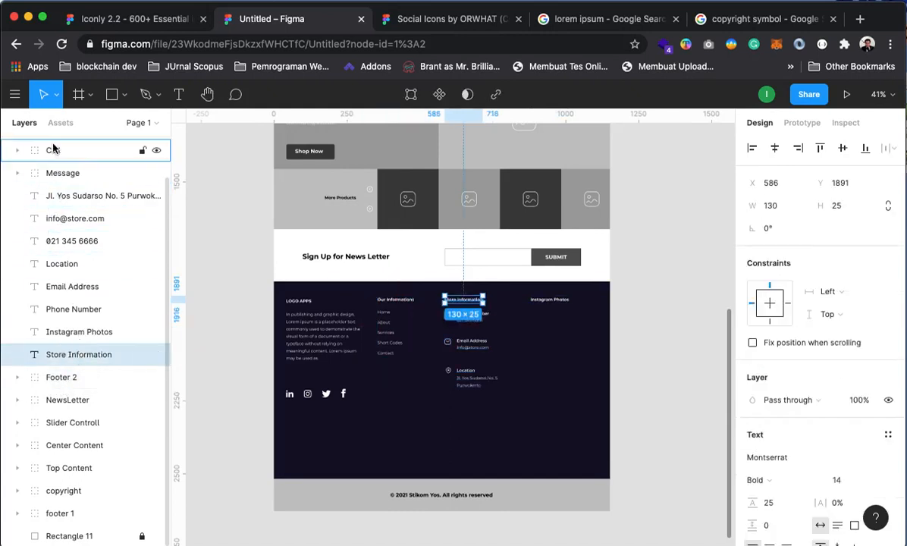
pyautogui.scroll(2, 76, 201)
pyautogui.keyDown('shift'); pyautogui.click(57, 170); pyautogui.keyUp('shift')
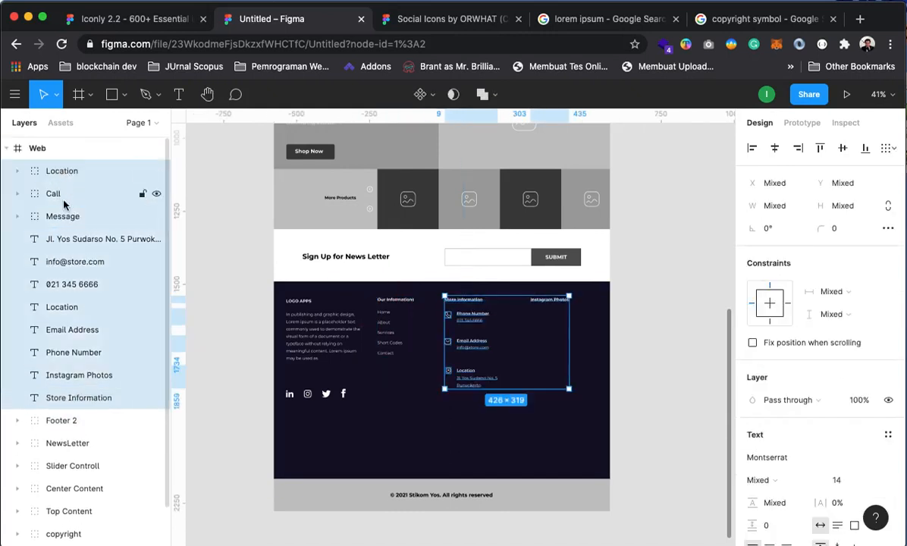
pyautogui.click(95, 216)
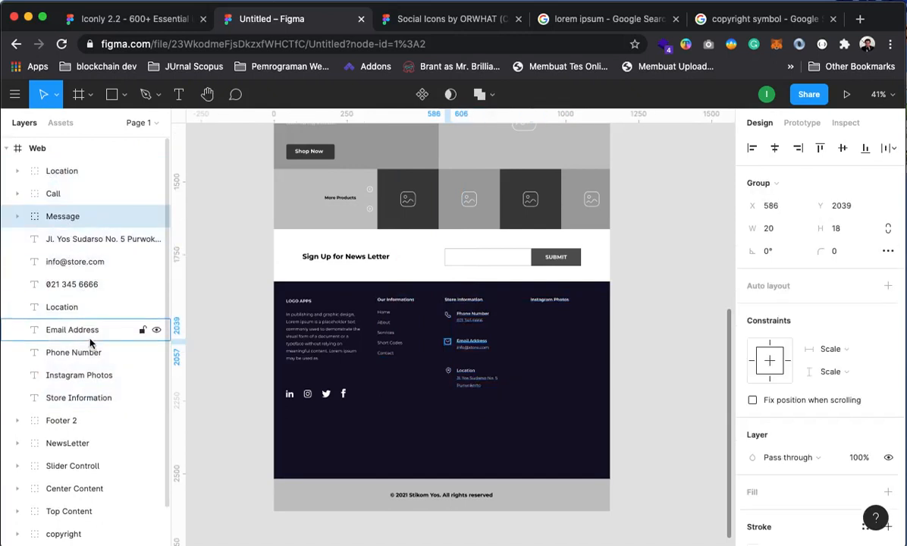
pyautogui.moveTo(54, 375); pyautogui.dragTo(65, 163)
# Group the Location through Store Information layers and rename the group 'Footer 3'
pyautogui.click(57, 190)
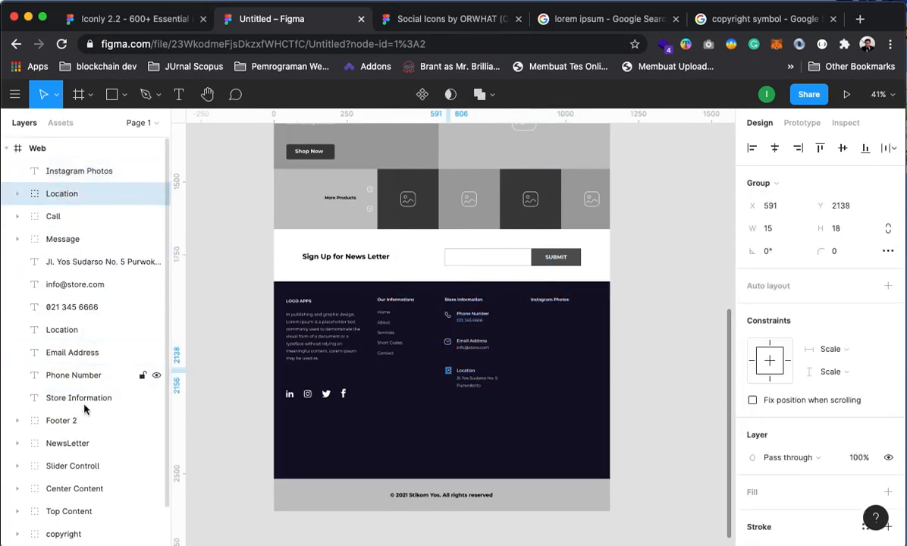
pyautogui.keyDown('shift'); pyautogui.click(45, 397); pyautogui.keyUp('shift')
pyautogui.rightClick(81, 307)
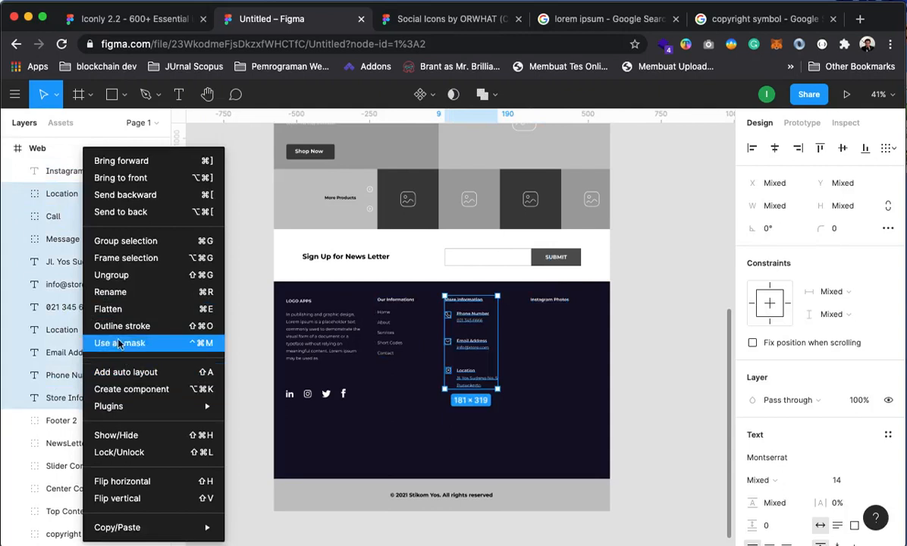
pyautogui.click(110, 275)
pyautogui.press('super+z')
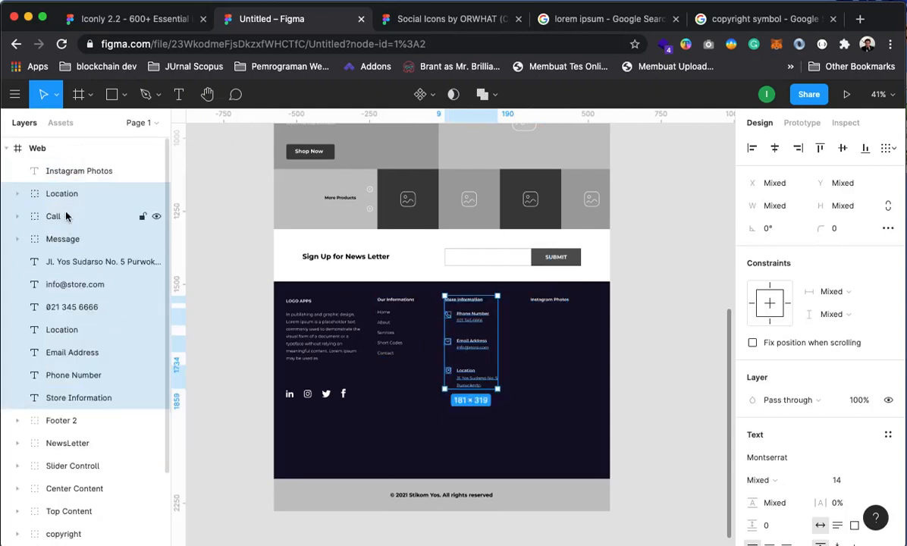
pyautogui.rightClick(59, 196)
pyautogui.click(96, 247)
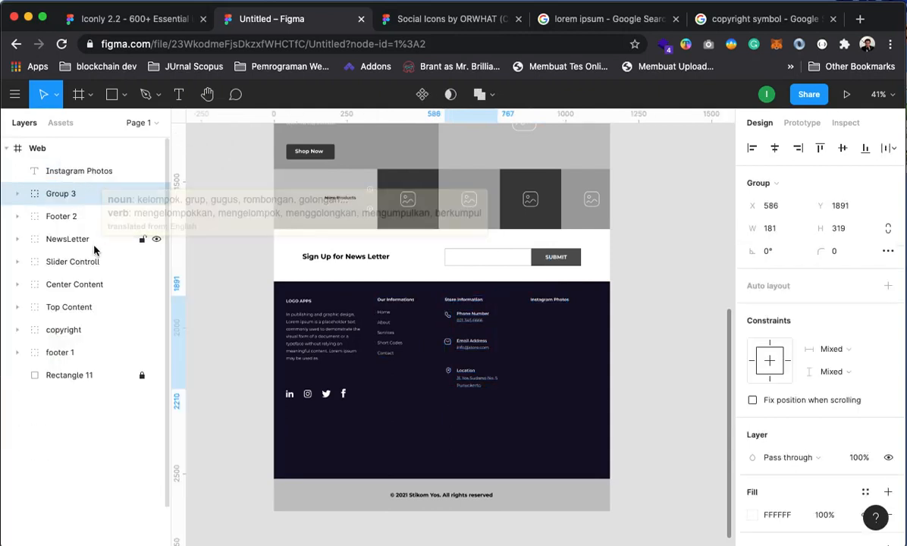
pyautogui.rightClick(61, 194)
pyautogui.click(106, 291)
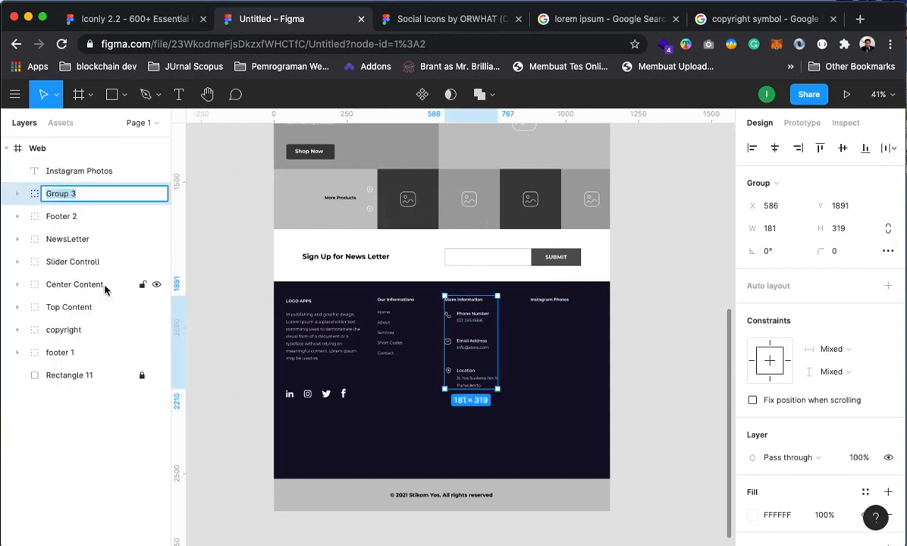
pyautogui.write('Footer')
pyautogui.press('Return')
pyautogui.click(635, 291)
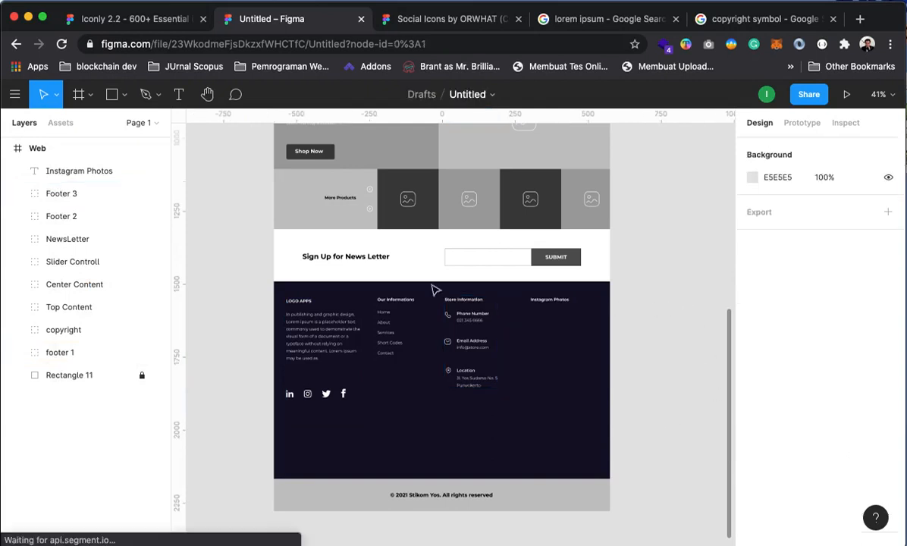
# Draw a grey square under the Instagram Photos heading and set its width to 60
pyautogui.click(71, 379)
pyautogui.click(670, 330)
pyautogui.press('z')
pyautogui.click(583, 309)
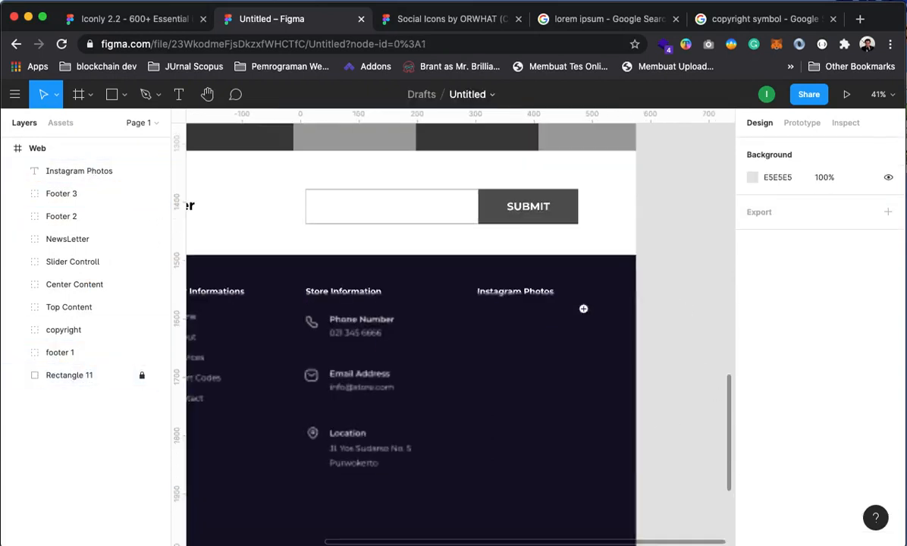
pyautogui.press('space')
pyautogui.moveTo(517, 426); pyautogui.dragTo(510, 413)
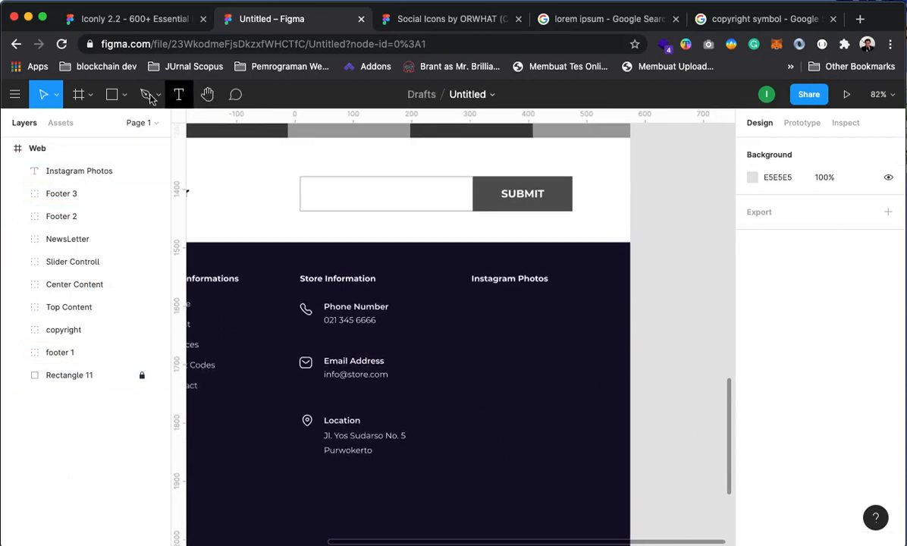
pyautogui.click(113, 94)
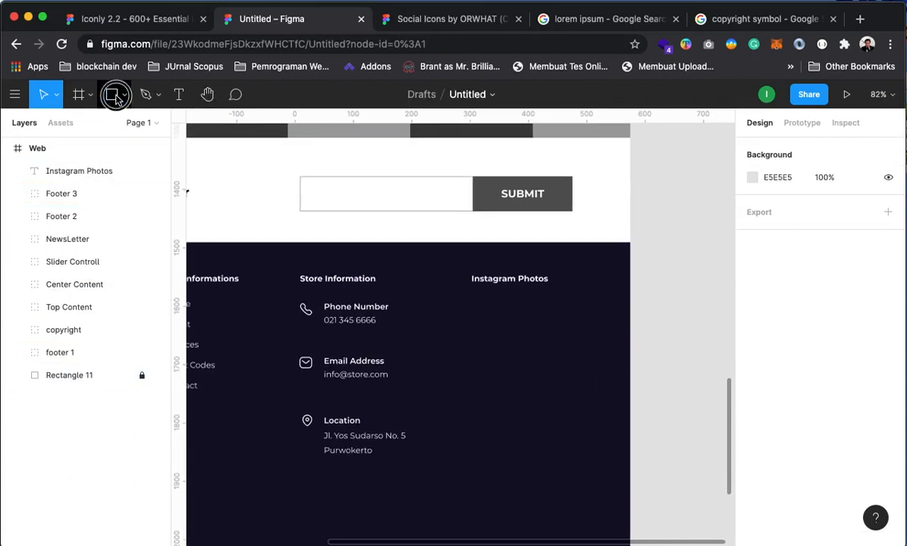
pyautogui.click(476, 308)
pyautogui.moveTo(475, 328); pyautogui.dragTo(503, 332)
pyautogui.click(774, 205)
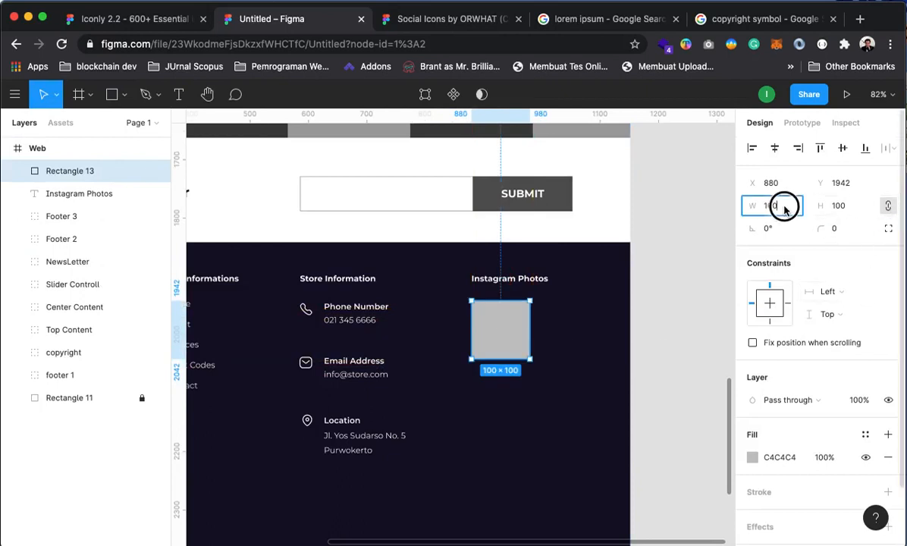
pyautogui.write('60')
pyautogui.press('Return')
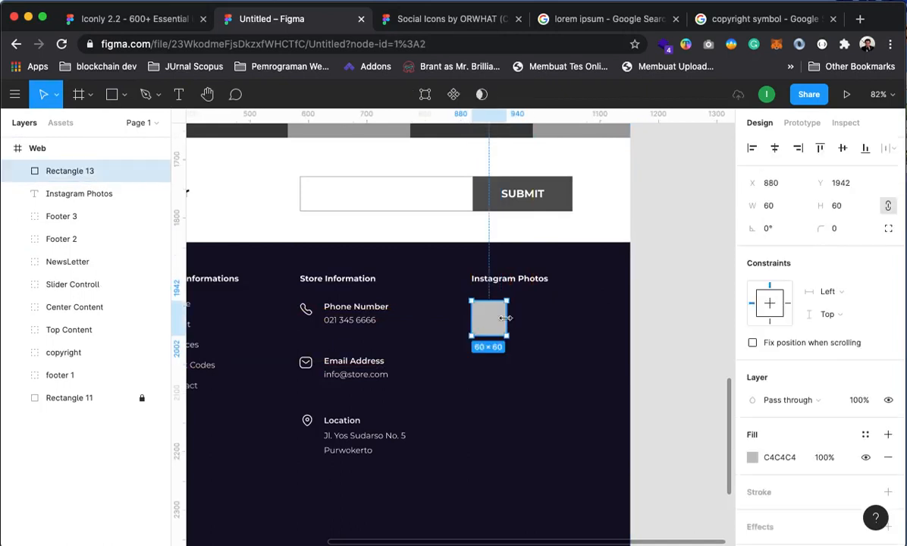
# Duplicate the square into a row of three, then copy the row down to five rows
pyautogui.hotkey('ctrl', 'd')
pyautogui.moveTo(491, 322); pyautogui.dragTo(536, 327)
pyautogui.hotkey('ctrl', 'd')
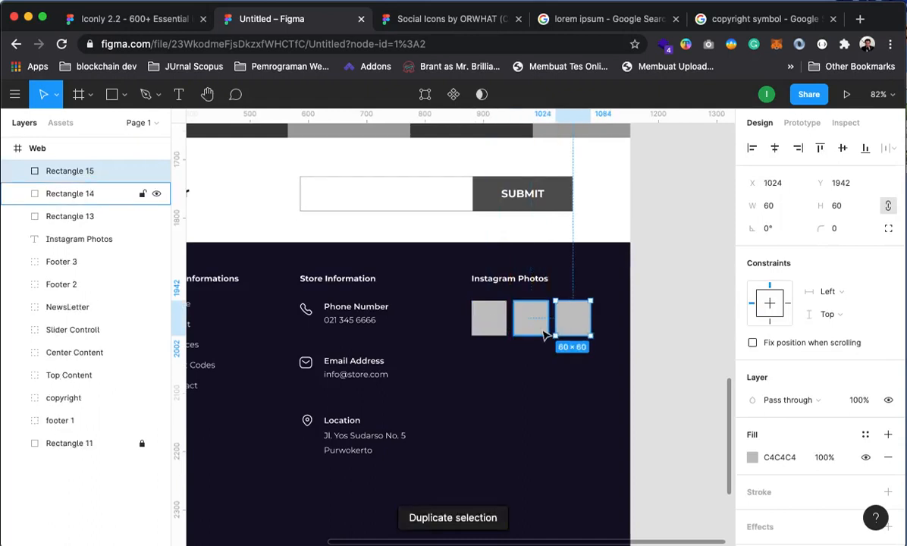
pyautogui.keyDown('shift'); pyautogui.click(497, 328); pyautogui.keyUp('shift')
pyautogui.keyDown('shift'); pyautogui.click(527, 333); pyautogui.keyUp('shift')
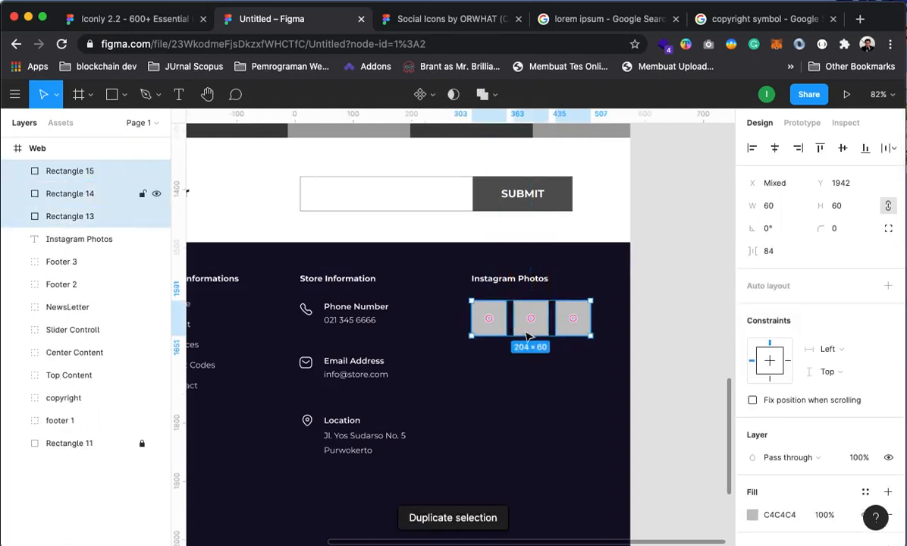
pyautogui.hotkey('ctrl', 'd')
pyautogui.moveTo(527, 331); pyautogui.dragTo(538, 355)
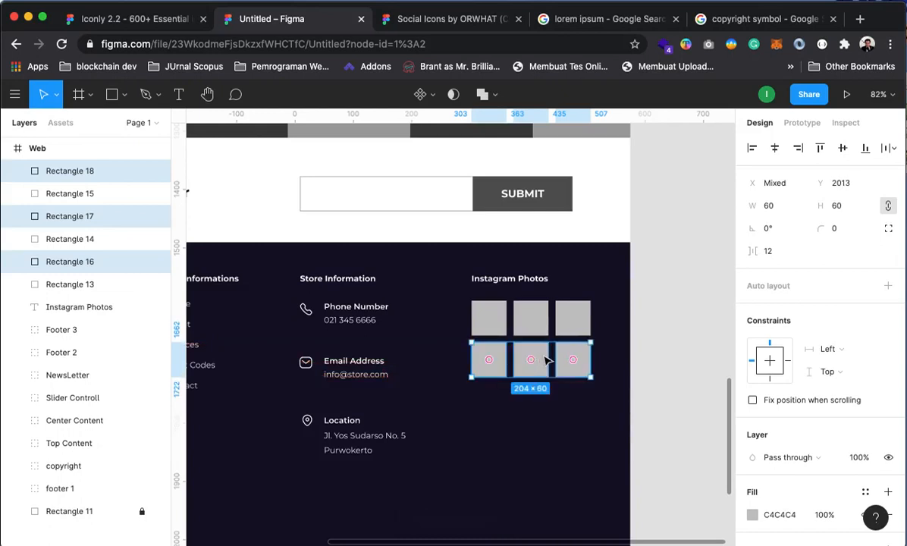
pyautogui.hotkey('ctrl', 'd')
pyautogui.hotkey('ctrl', 'd')
pyautogui.scroll(-3, 639, 406)
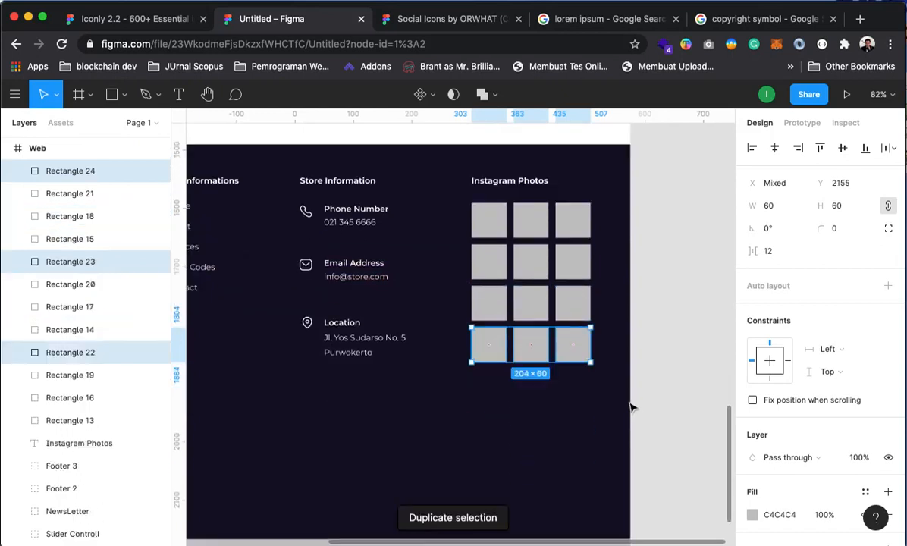
pyautogui.hotkey('ctrl', 'd')
# Zoom out to 30% to view the whole page with the finished footer grid
pyautogui.click(697, 357)
pyautogui.press('z')
pyautogui.keyDown('alt'); pyautogui.click(542, 342); pyautogui.keyUp('alt')
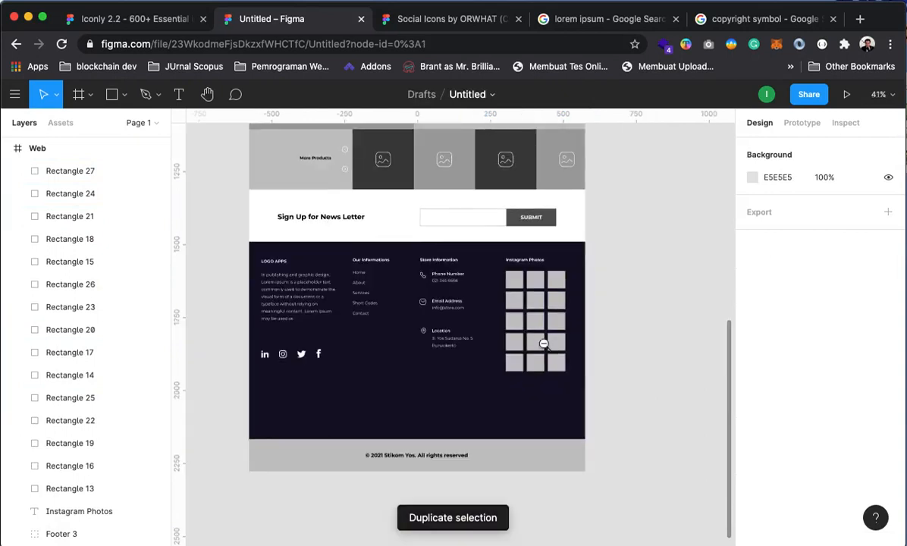
pyautogui.moveTo(634, 330); pyautogui.dragTo(688, 354)
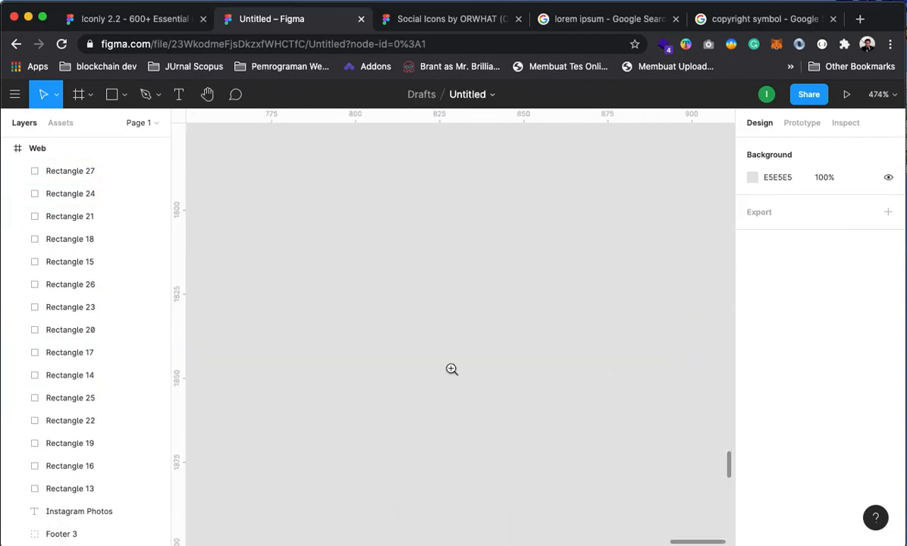
pyautogui.keyDown('alt'); pyautogui.click(442, 356); pyautogui.keyUp('alt')
pyautogui.keyDown('alt'); pyautogui.click(443, 357); pyautogui.keyUp('alt')
pyautogui.keyDown('alt'); pyautogui.click(456, 354); pyautogui.keyUp('alt')
pyautogui.keyDown('alt'); pyautogui.click(460, 360); pyautogui.keyUp('alt')
pyautogui.keyDown('alt'); pyautogui.click(464, 367); pyautogui.keyUp('alt')
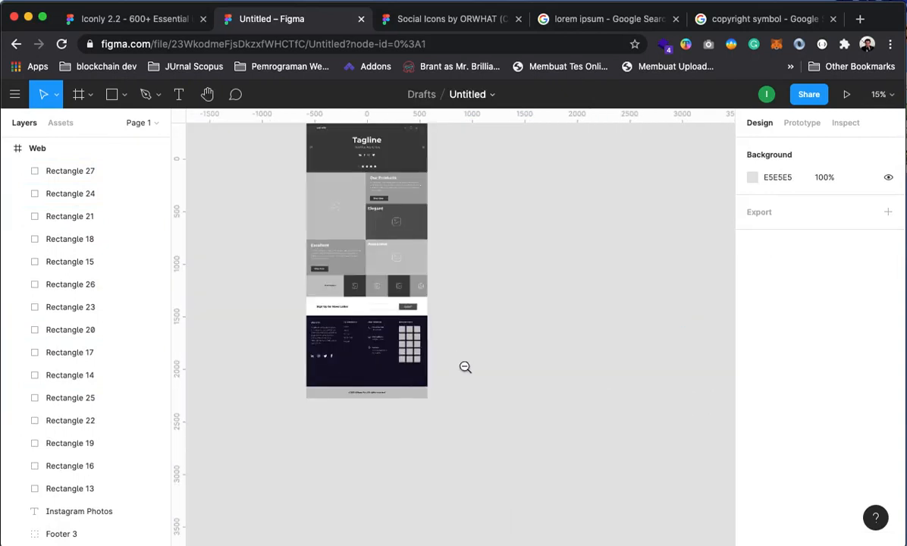
pyautogui.click(362, 344)
pyautogui.moveTo(358, 330); pyautogui.dragTo(564, 203)
pyautogui.click(6, 148)
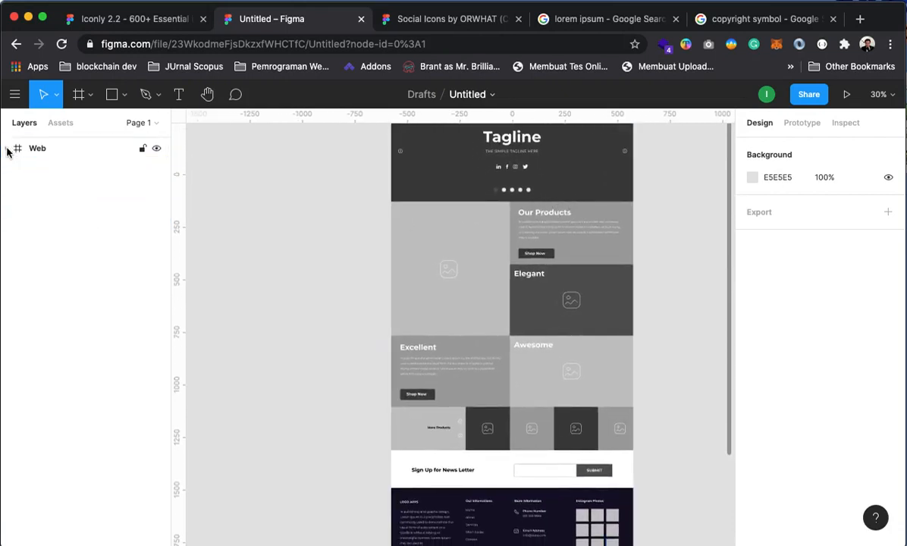
# Group Rectangle 27 through the Instagram Photos heading into a single layer
pyautogui.click(6, 148)
pyautogui.click(39, 173)
pyautogui.scroll(-5, 20, 333)
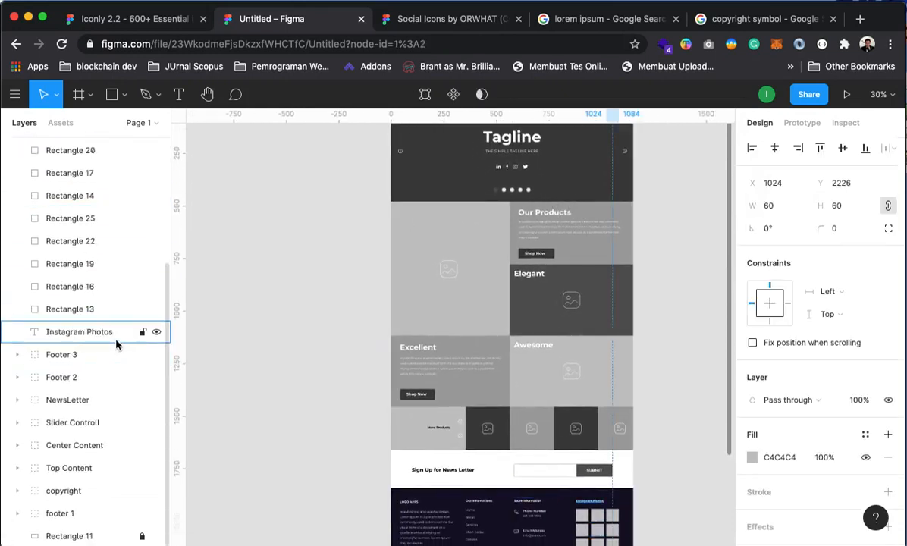
pyautogui.keyDown('shift'); pyautogui.click(54, 325); pyautogui.keyUp('shift')
pyautogui.rightClick(58, 318)
pyautogui.click(116, 296)
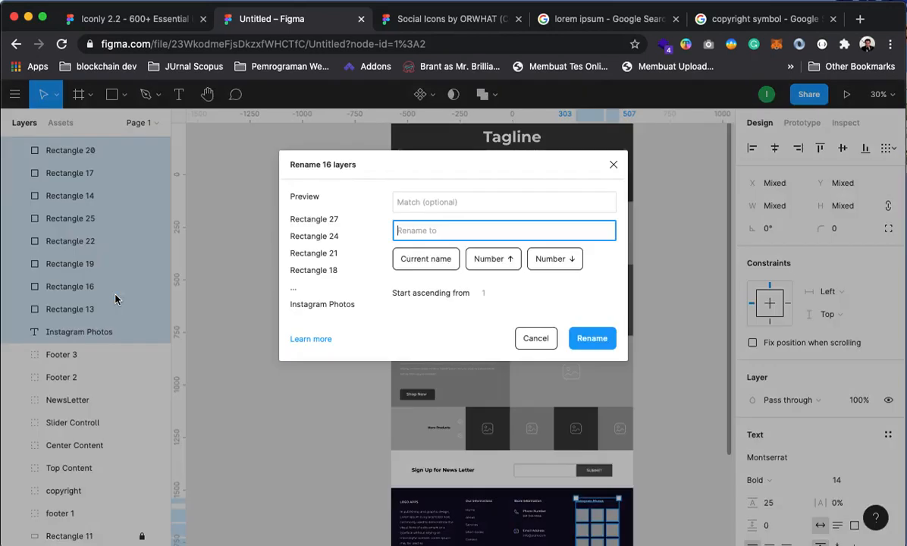
pyautogui.click(535, 338)
pyautogui.rightClick(69, 165)
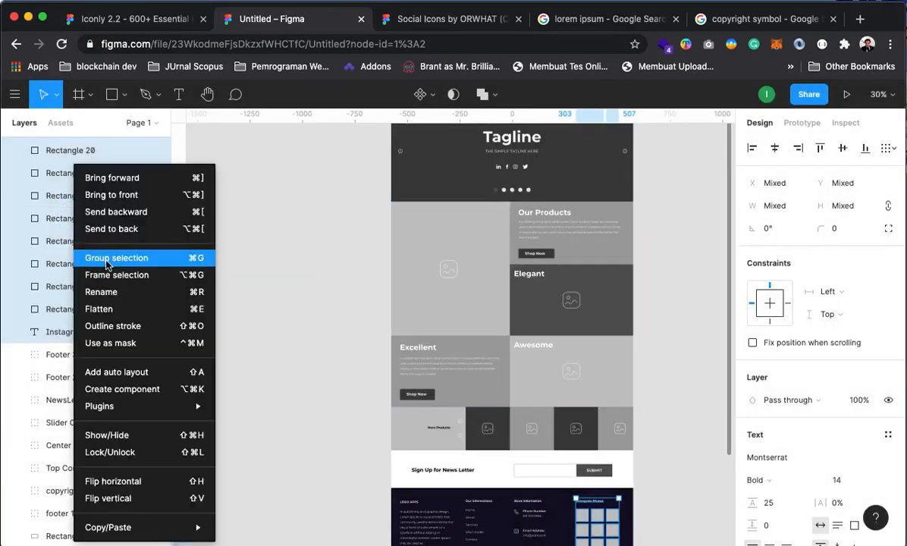
pyautogui.click(94, 253)
# Rename the new group to 'Footer 4'
pyautogui.rightClick(70, 238)
pyautogui.click(40, 171)
pyautogui.click(41, 171)
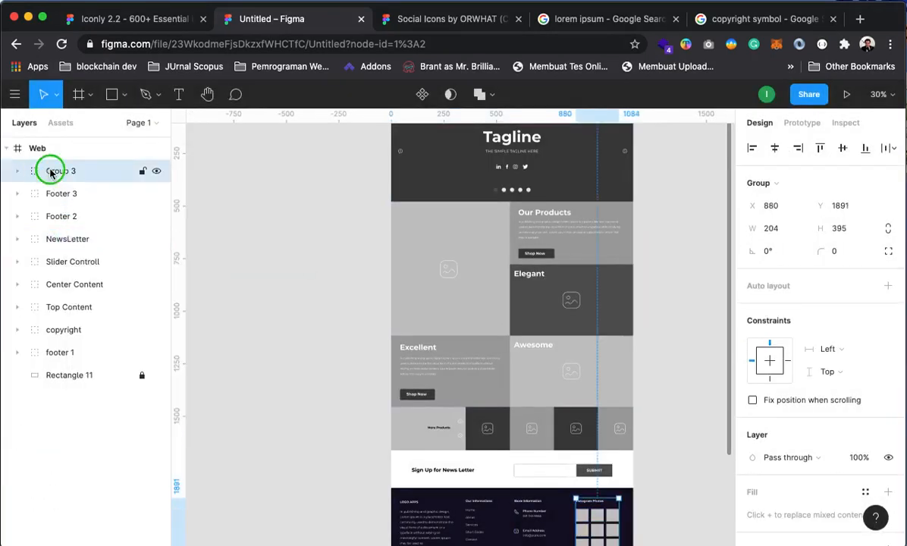
pyautogui.rightClick(53, 173)
pyautogui.click(90, 292)
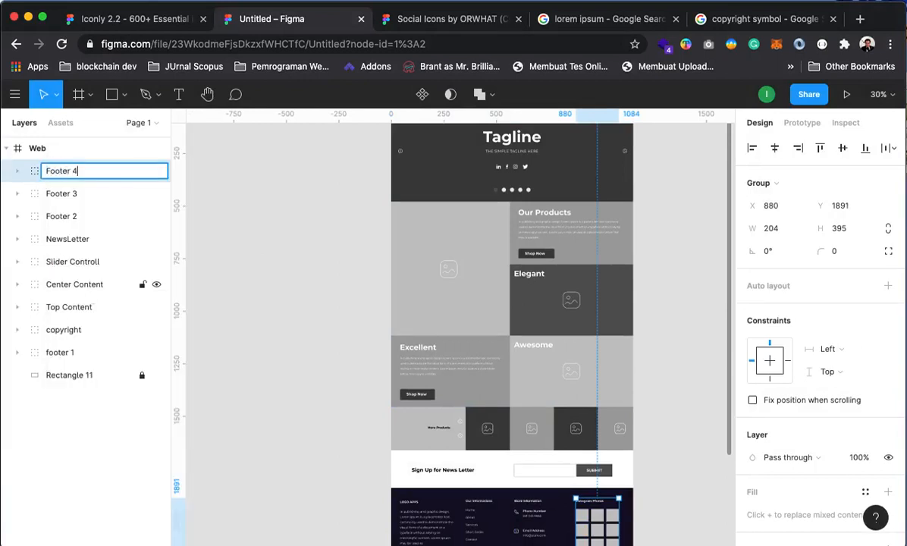
pyautogui.click(233, 295)
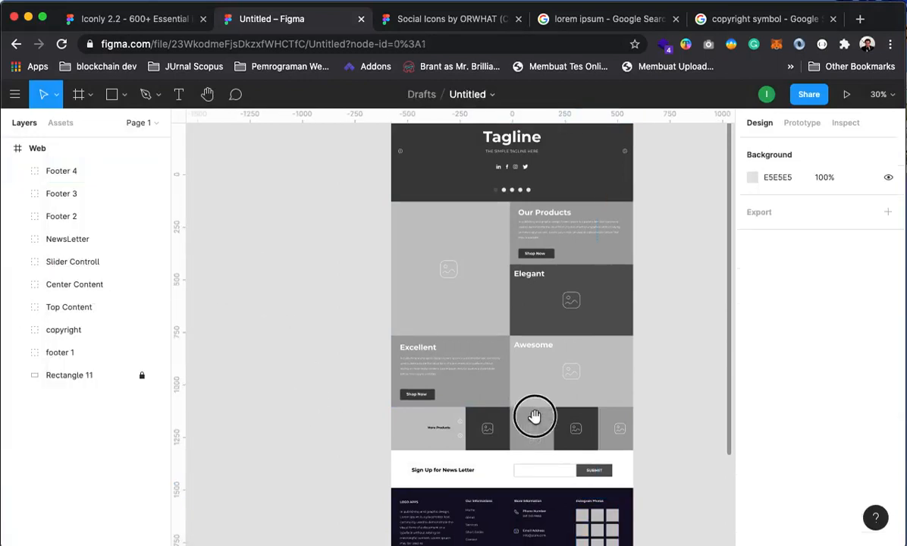
# Turn on the 12-column layout grid for the Web frame
pyautogui.moveTo(532, 415); pyautogui.dragTo(481, 275)
pyautogui.moveTo(589, 376); pyautogui.dragTo(629, 534)
pyautogui.moveTo(582, 343); pyautogui.dragTo(491, 320)
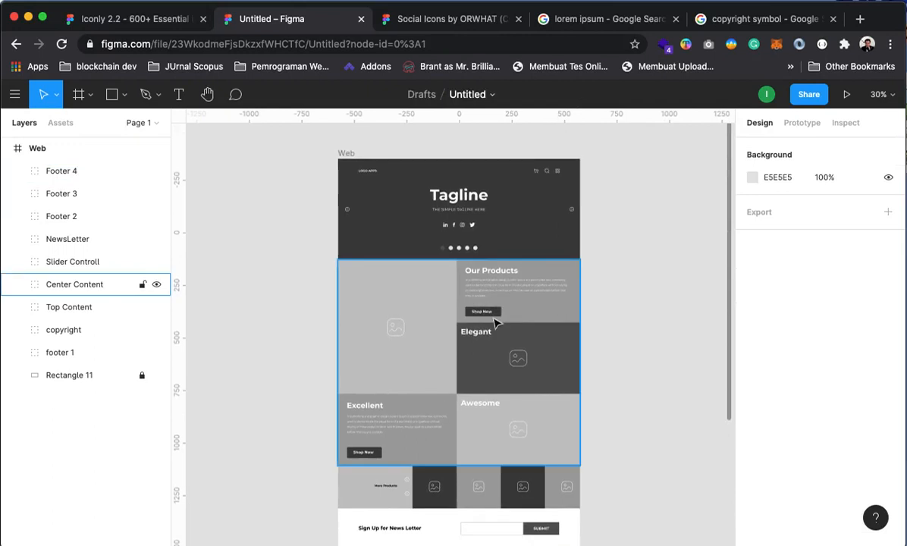
pyautogui.click(503, 226)
pyautogui.moveTo(508, 387); pyautogui.dragTo(534, 340)
pyautogui.click(68, 151)
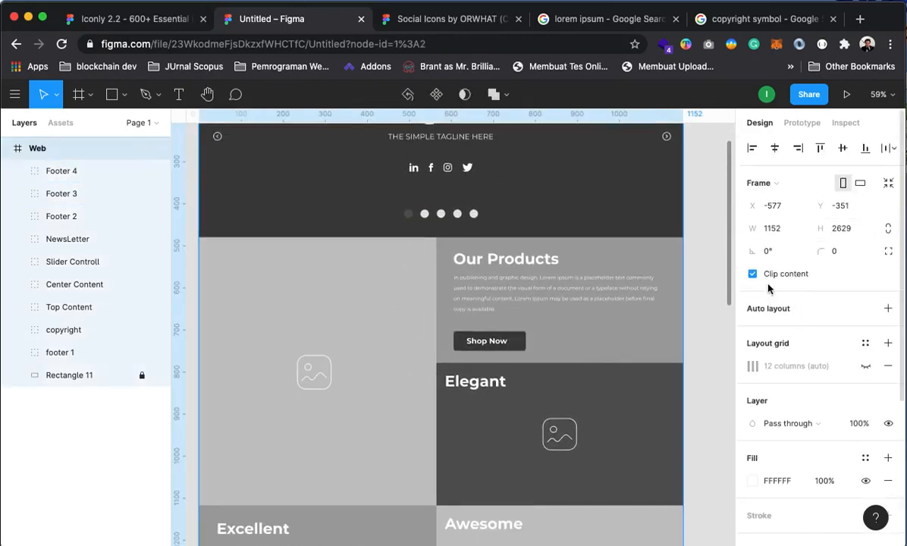
pyautogui.click(865, 367)
pyautogui.scroll(-8, 520, 318)
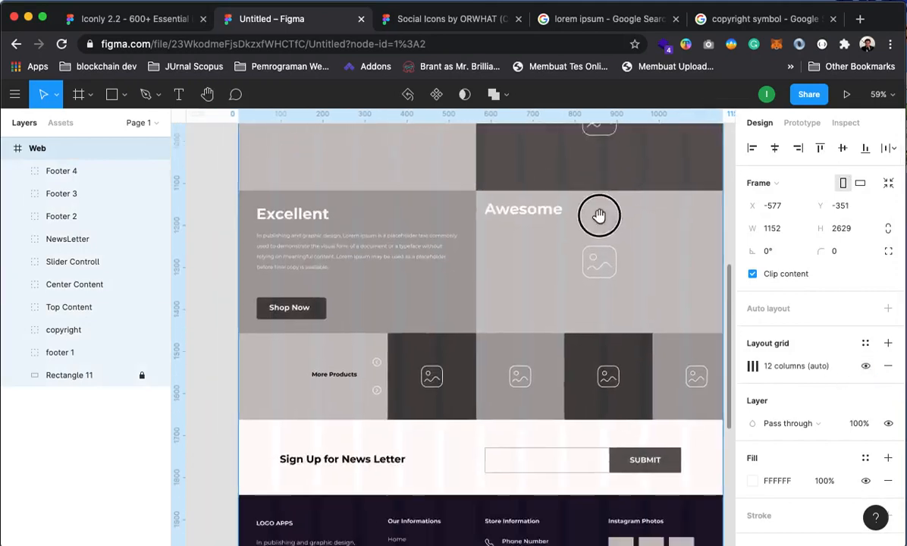
# Nudge the LOGO APPS footer column slightly right to line up with the grid
pyautogui.moveTo(599, 215); pyautogui.dragTo(601, 201)
pyautogui.moveTo(566, 401); pyautogui.dragTo(591, 394)
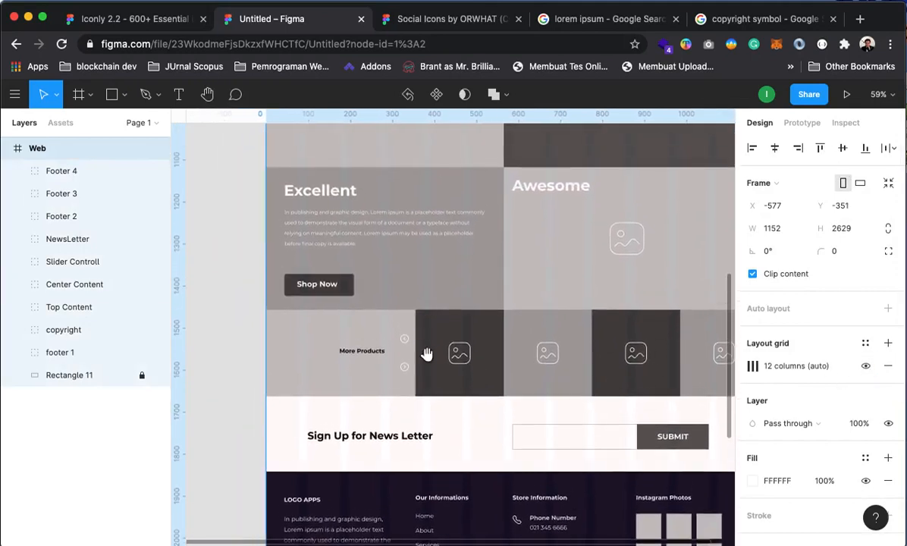
pyautogui.moveTo(427, 354); pyautogui.dragTo(429, 229)
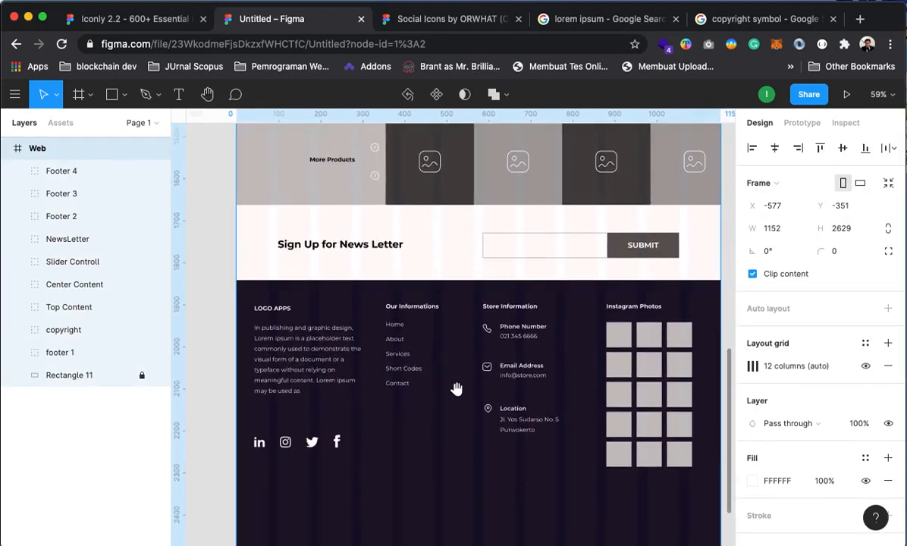
pyautogui.moveTo(455, 389); pyautogui.dragTo(404, 317)
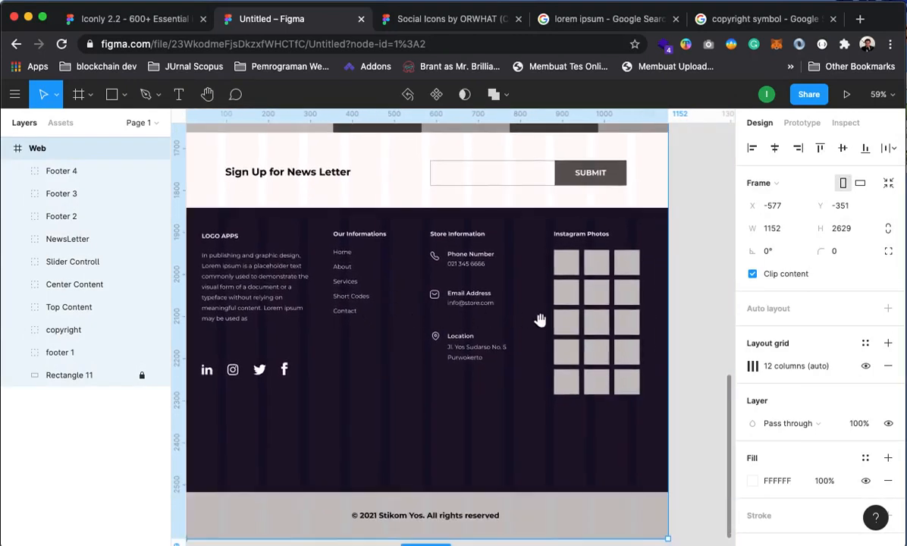
pyautogui.click(341, 259)
pyautogui.moveTo(413, 358); pyautogui.dragTo(586, 368)
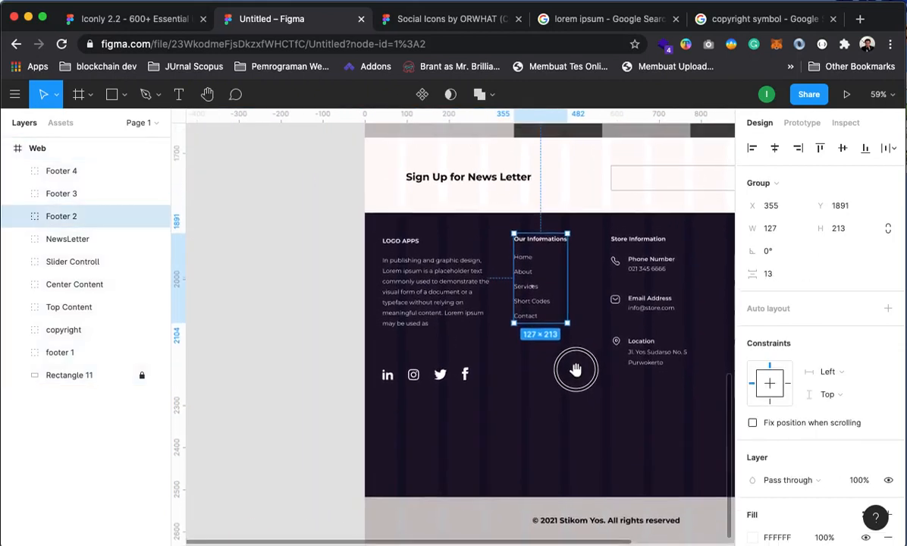
pyautogui.click(394, 283)
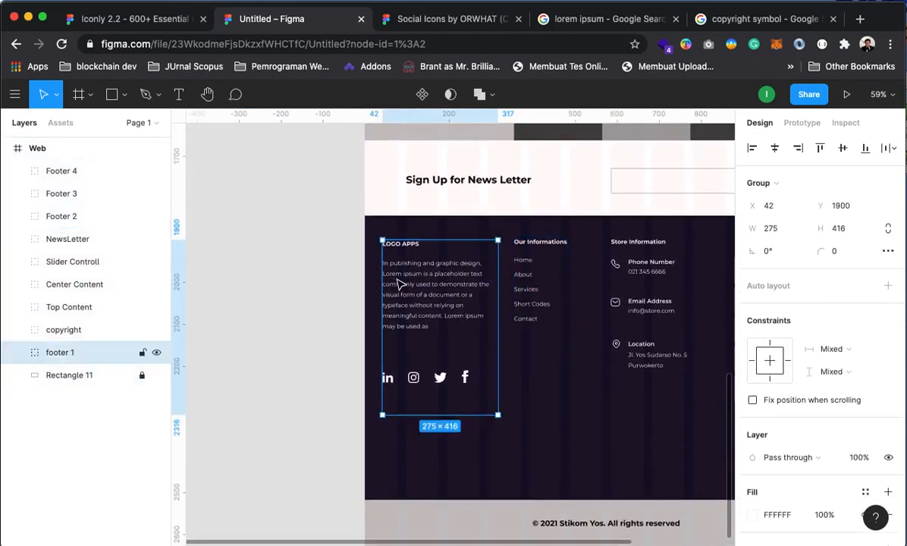
pyautogui.moveTo(400, 283)
pyautogui.mouseDown()
pyautogui.moveTo(410, 285)
pyautogui.moveTo(400, 280)
pyautogui.mouseUp()
pyautogui.click(347, 325)
# Move the Our Informations footer column right to X 391 and check the footer alignment
pyautogui.hscroll(2, 409, 349)
pyautogui.click(469, 291)
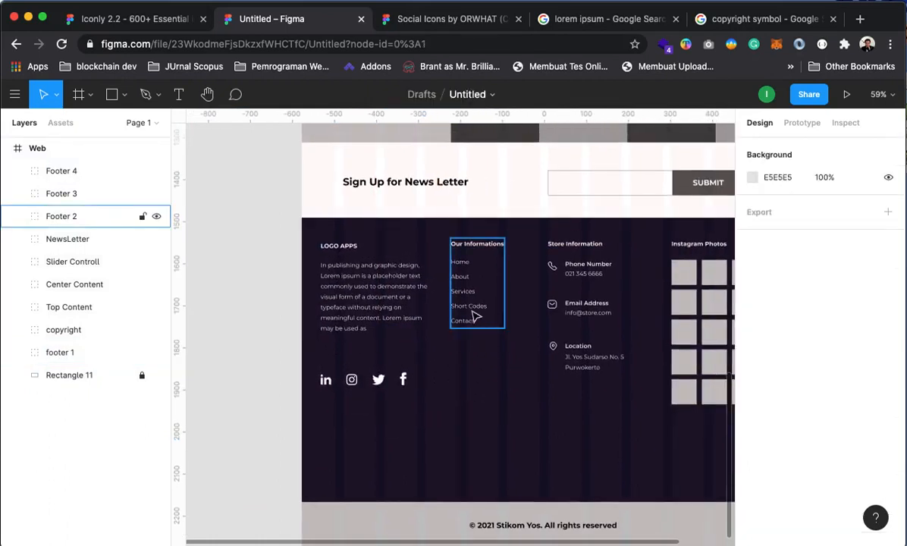
pyautogui.moveTo(476, 308); pyautogui.dragTo(493, 307)
pyautogui.click(596, 306)
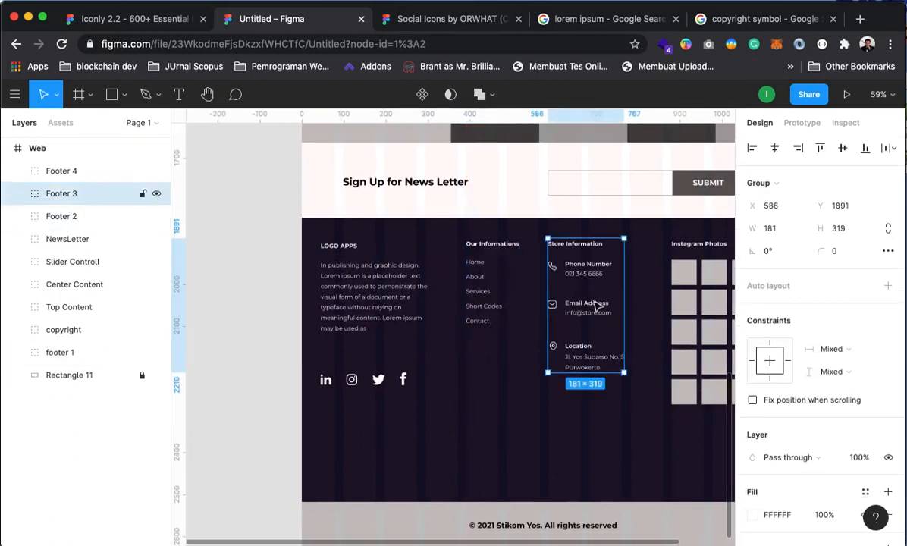
pyautogui.moveTo(630, 445); pyautogui.dragTo(540, 436)
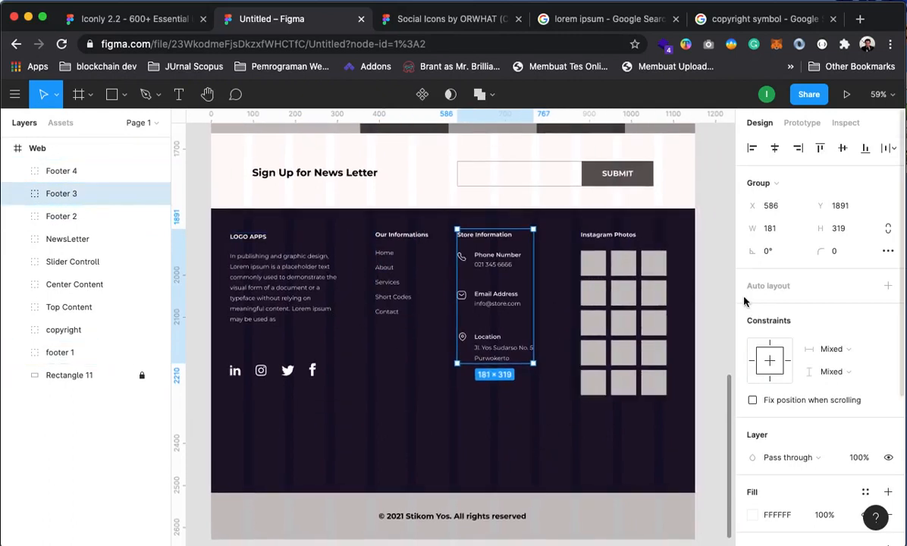
pyautogui.click(712, 269)
pyautogui.moveTo(648, 350); pyautogui.dragTo(619, 348)
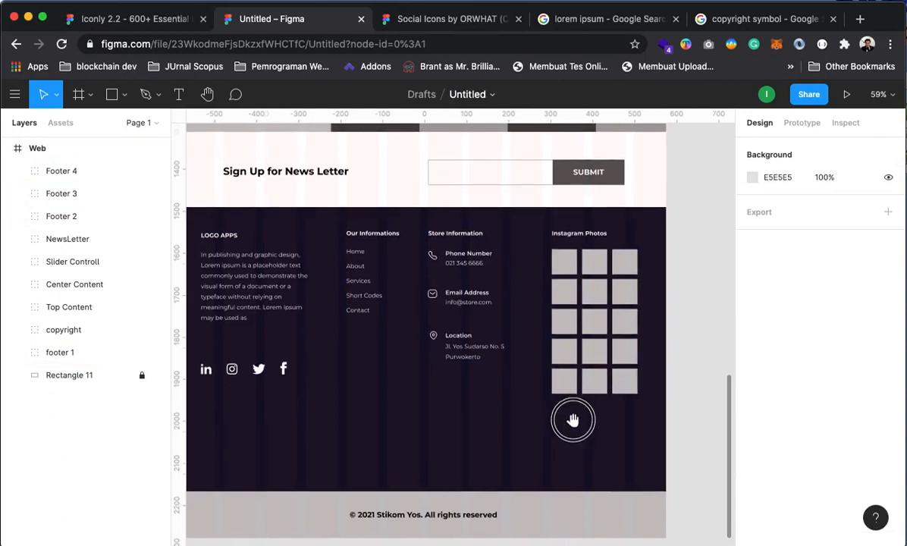
pyautogui.moveTo(572, 419); pyautogui.dragTo(586, 430)
pyautogui.keyDown('alt'); pyautogui.click(554, 318); pyautogui.keyUp('alt')
pyautogui.keyDown('alt'); pyautogui.click(554, 317); pyautogui.keyUp('alt')
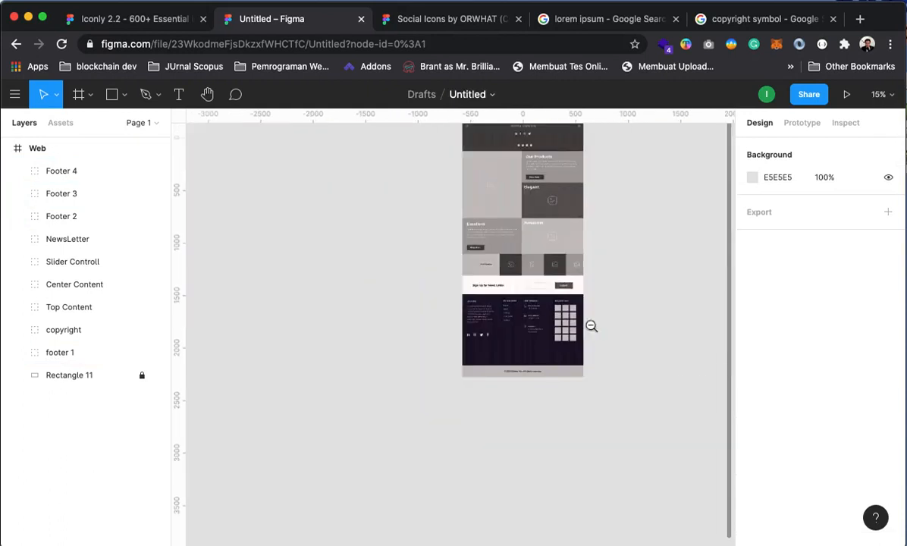
pyautogui.moveTo(552, 220); pyautogui.dragTo(546, 333)
pyautogui.keyDown('alt'); pyautogui.click(434, 259); pyautogui.keyUp('alt')
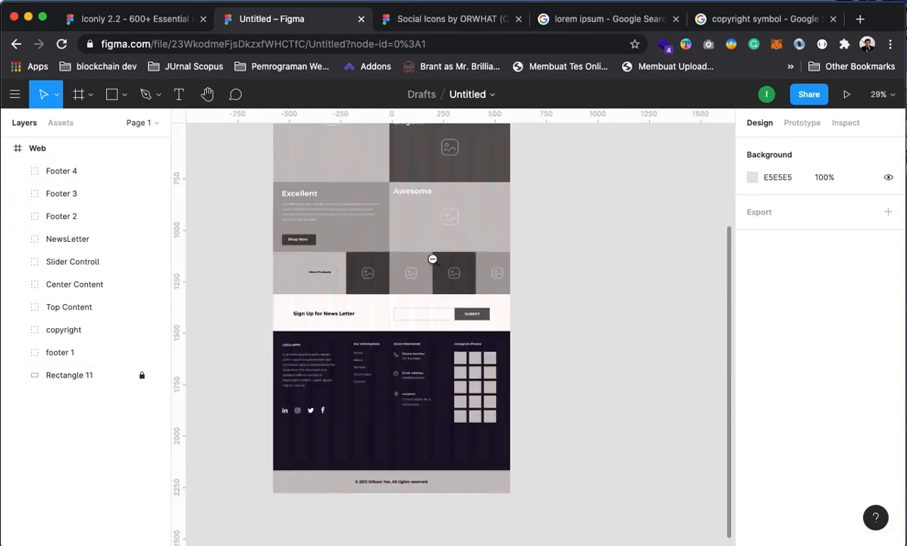
pyautogui.click(393, 193)
pyautogui.moveTo(367, 229); pyautogui.dragTo(579, 376)
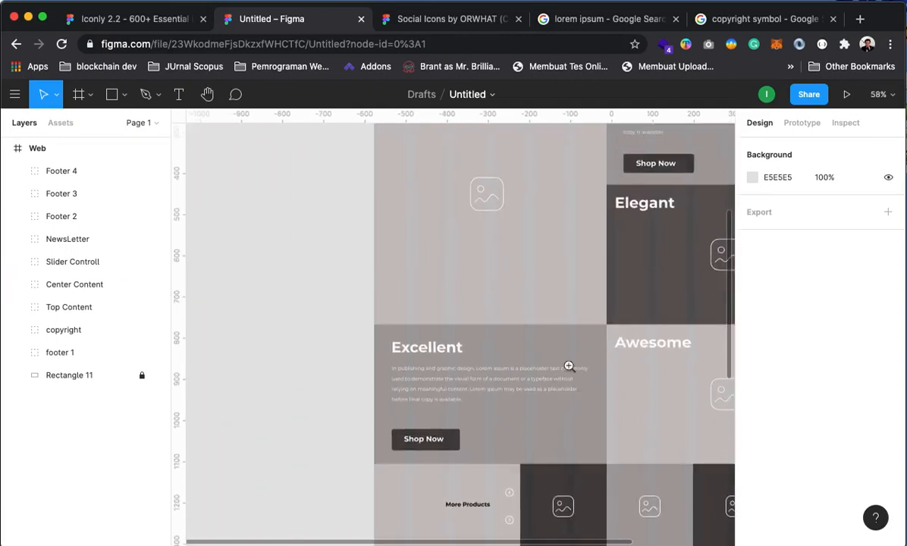
pyautogui.keyDown('alt'); pyautogui.click(525, 303); pyautogui.keyUp('alt')
pyautogui.keyDown('alt'); pyautogui.click(524, 304); pyautogui.keyUp('alt')
pyautogui.click(537, 244)
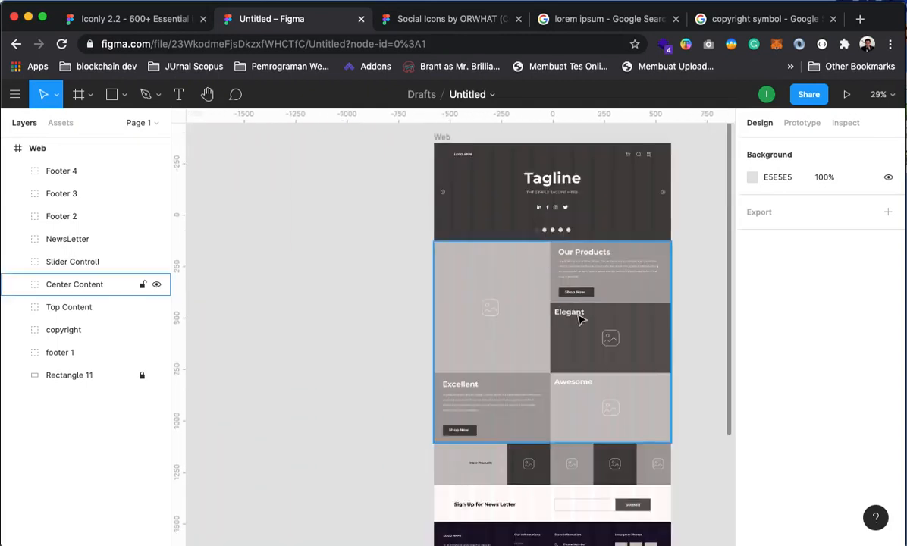
pyautogui.hscroll(3, 504, 284)
pyautogui.scroll(-3, 469, 226)
pyautogui.click(554, 321)
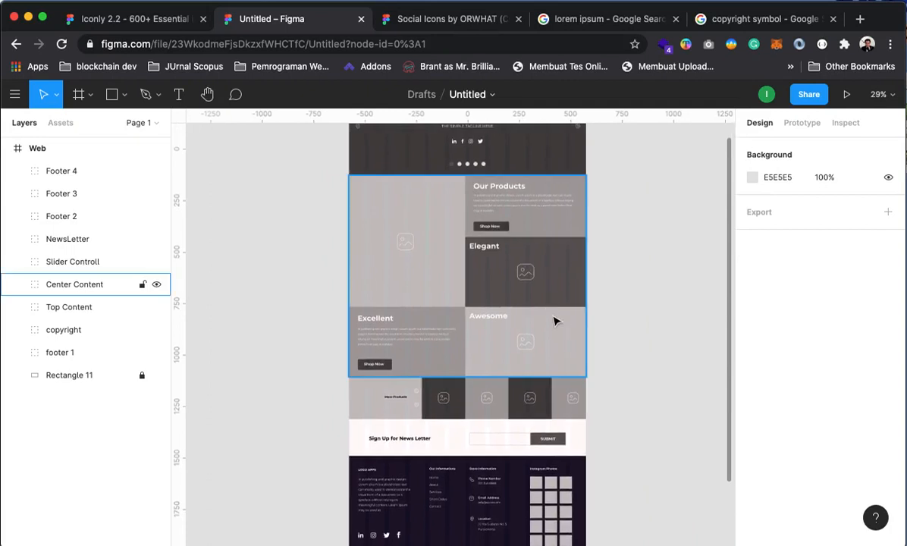
pyautogui.scroll(3, 497, 292)
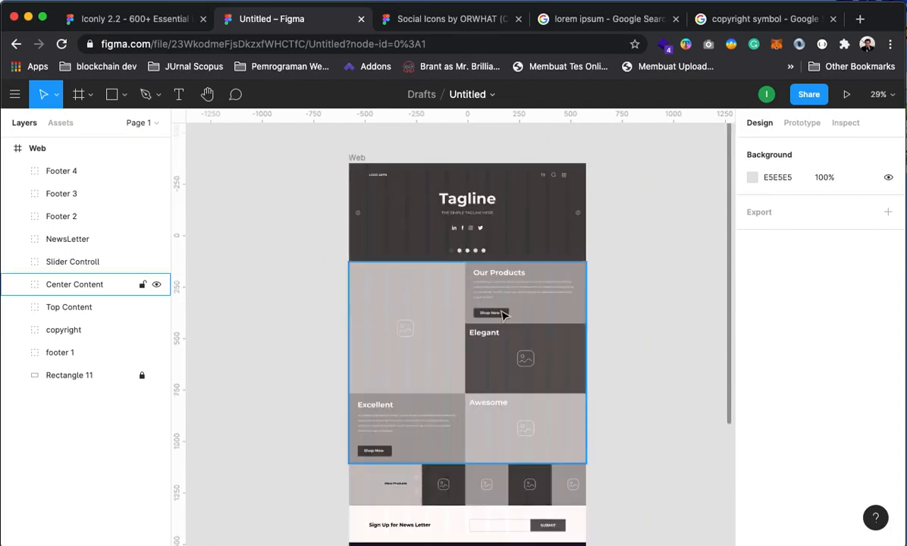
pyautogui.press('z')
pyautogui.click(473, 240)
pyautogui.keyDown('alt'); pyautogui.click(473, 239); pyautogui.keyUp('alt')
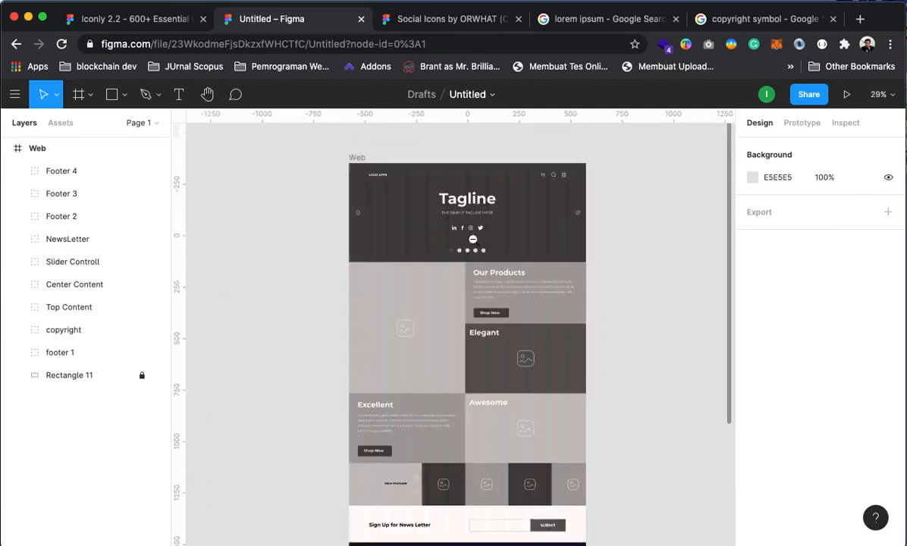
pyautogui.moveTo(533, 360); pyautogui.dragTo(583, 355)
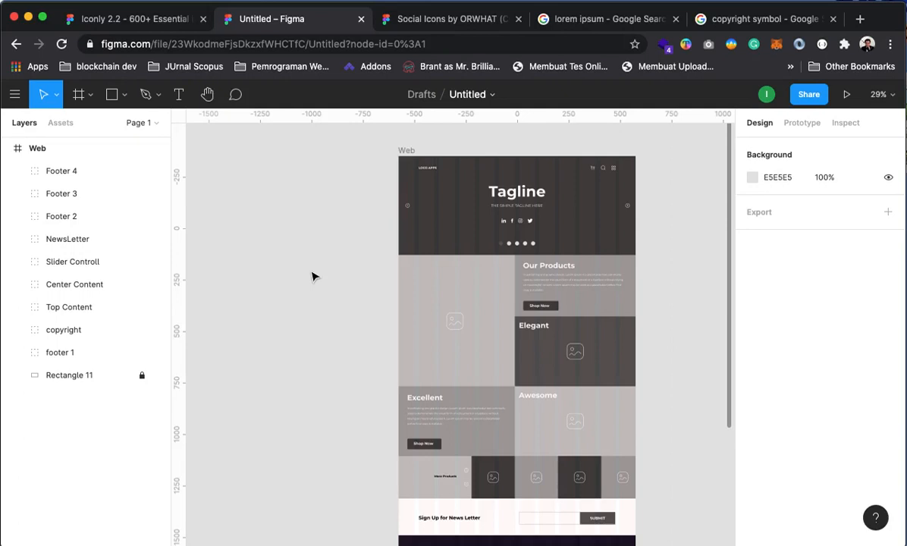
pyautogui.click(45, 148)
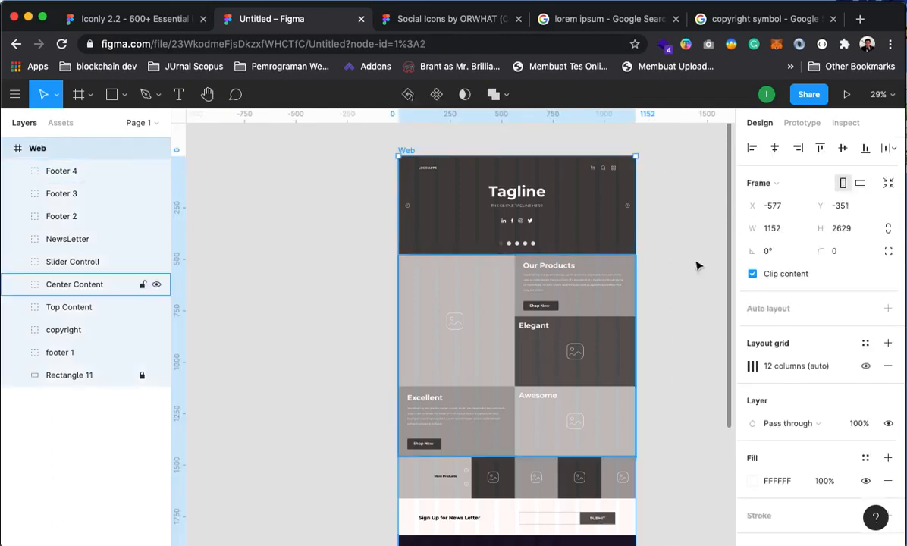
# Toggle Clip content off and back on for the Web frame, then deselect it
pyautogui.click(751, 273)
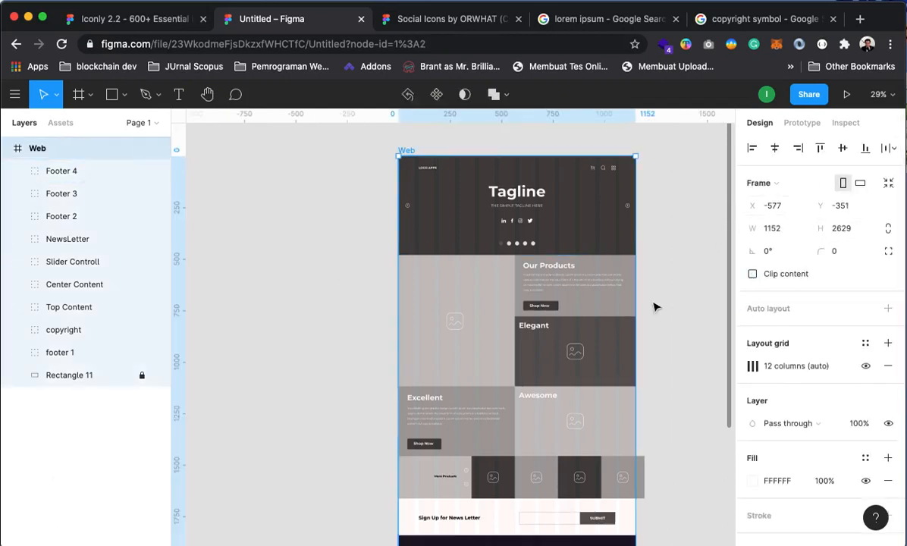
pyautogui.click(751, 274)
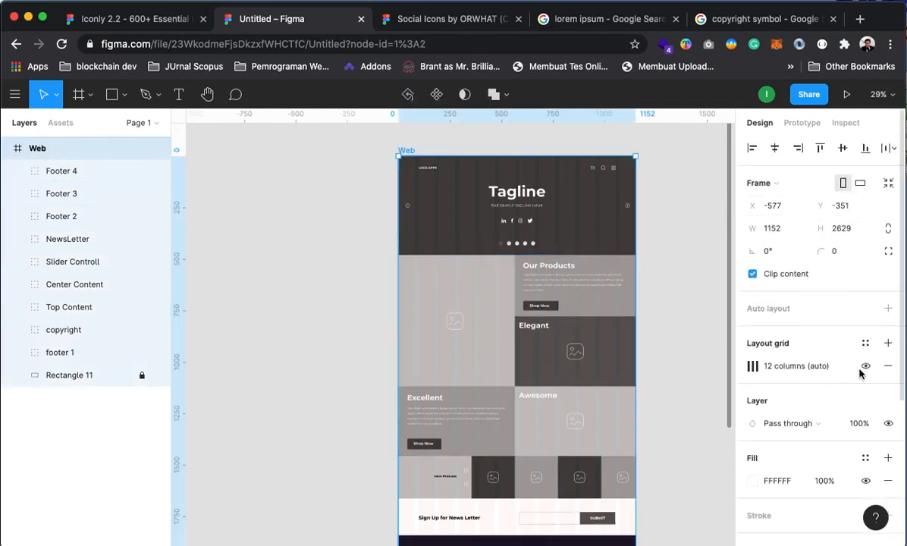
pyautogui.click(658, 356)
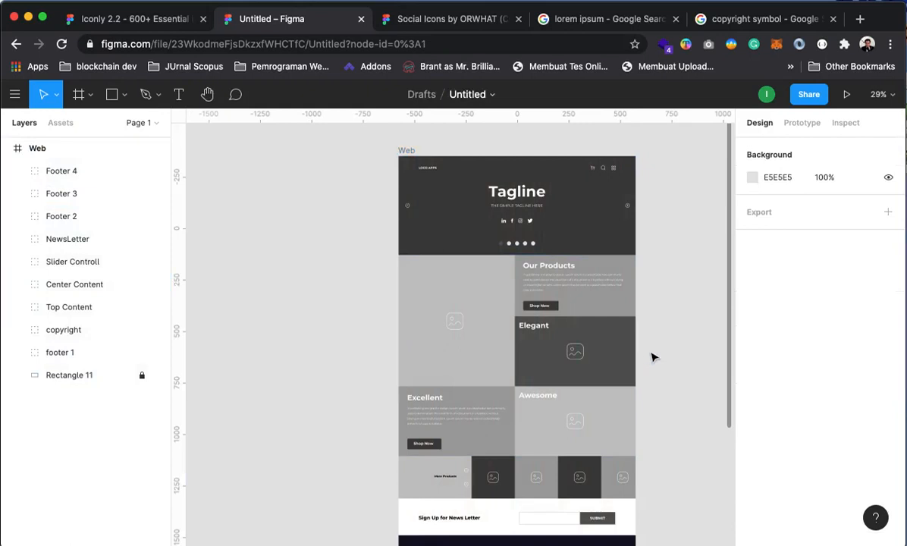
# Pan around the canvas to review the finished landing page wireframe
pyautogui.moveTo(617, 419); pyautogui.dragTo(532, 281)
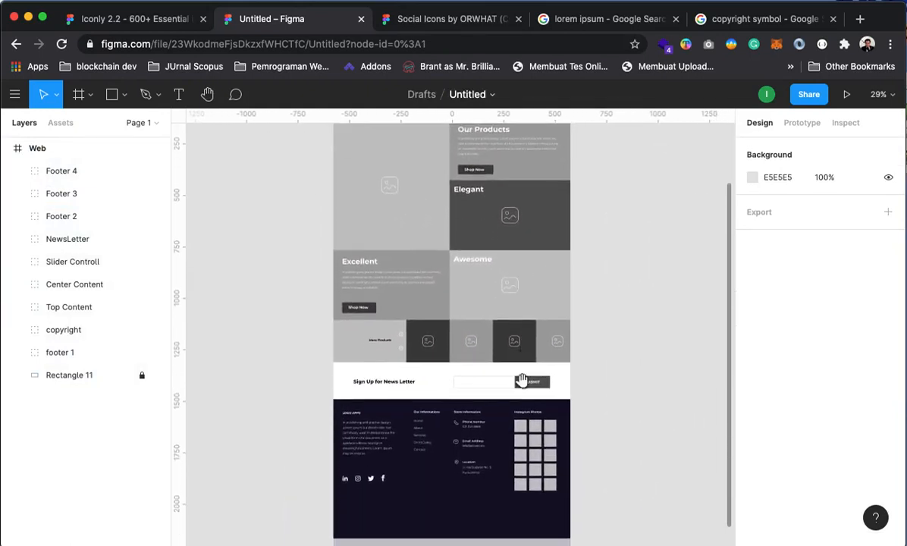
pyautogui.moveTo(521, 380)
pyautogui.mouseDown()
pyautogui.moveTo(517, 324)
pyautogui.moveTo(530, 285)
pyautogui.moveTo(532, 399)
pyautogui.moveTo(532, 371)
pyautogui.mouseUp()
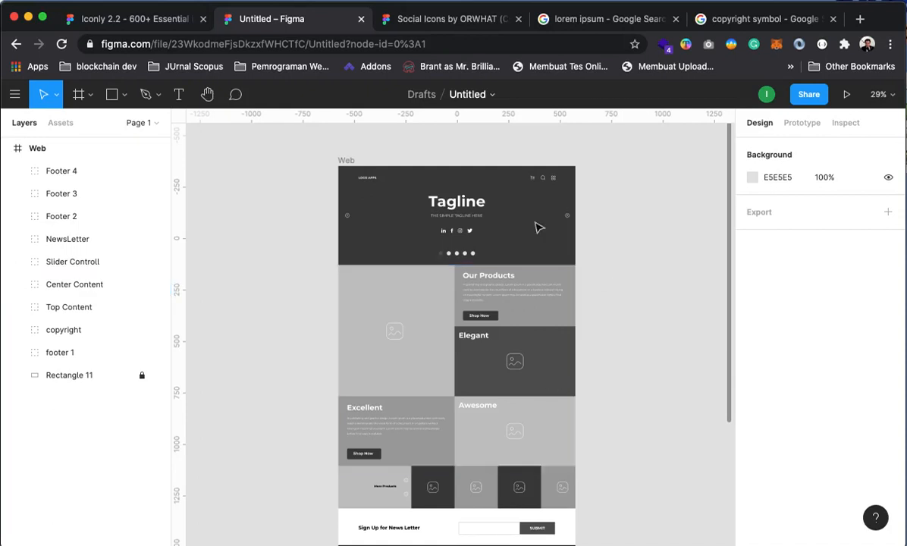
pyautogui.moveTo(416, 293); pyautogui.dragTo(522, 320)
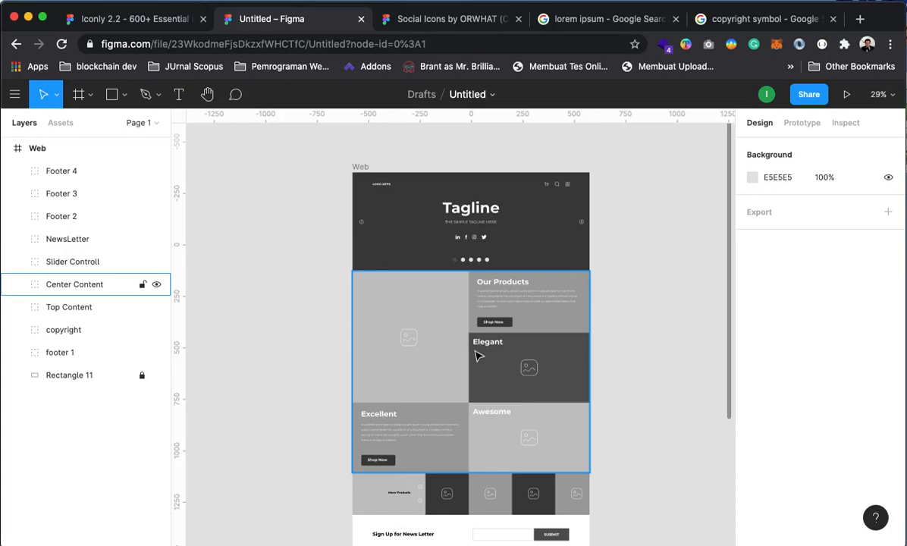
pyautogui.click(635, 308)
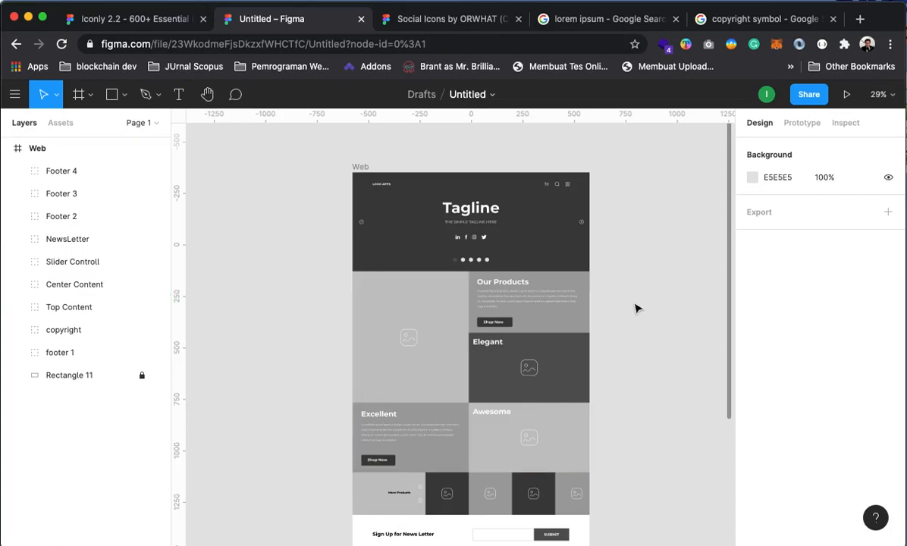